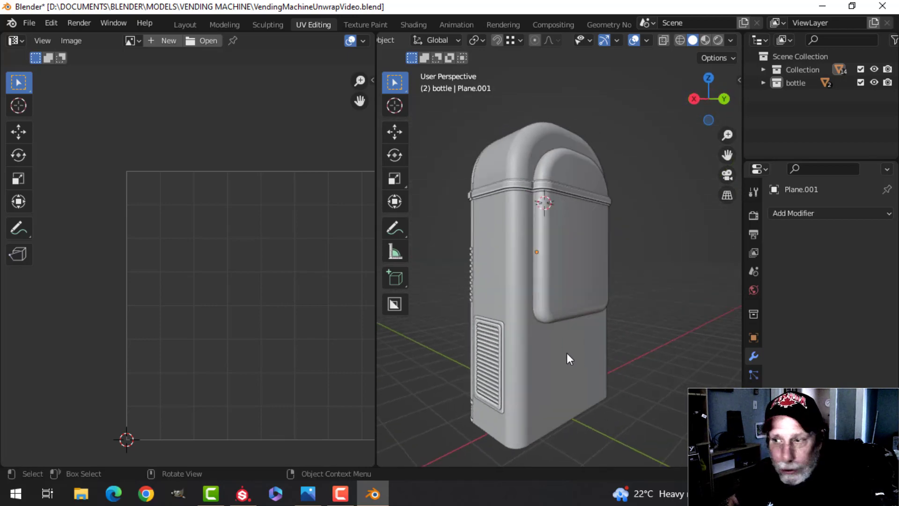
# Inspect the materials assigned to the vending machine's rounded top and main body.
pyautogui.moveTo(501, 243); pyautogui.dragTo(581, 198, button='middle')
pyautogui.click(580, 198)
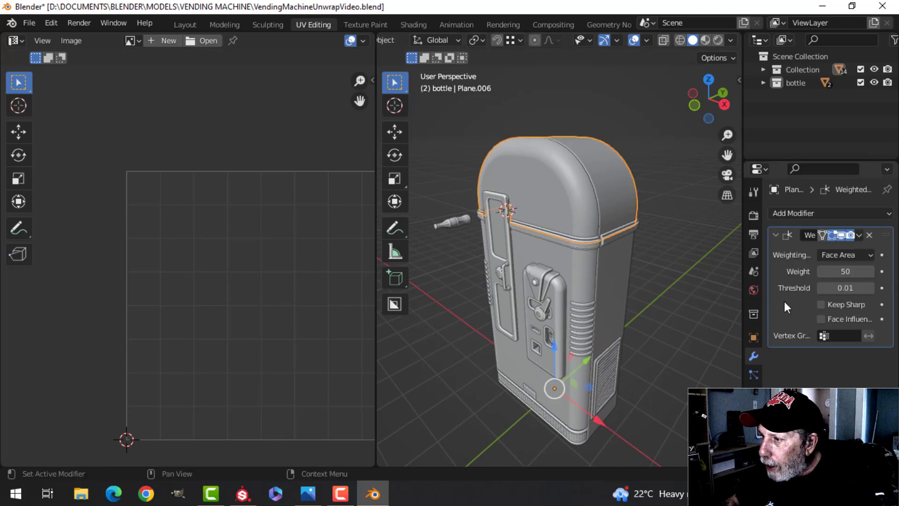
pyautogui.click(754, 449)
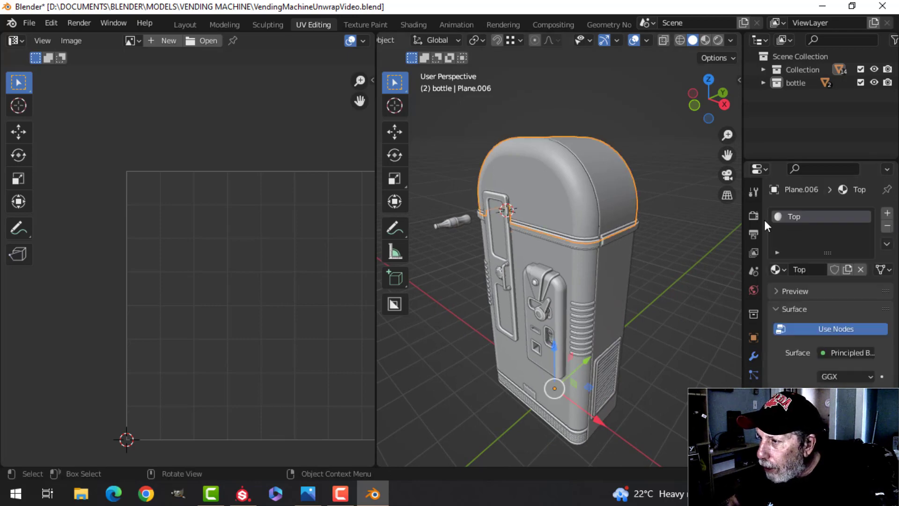
pyautogui.click(615, 271)
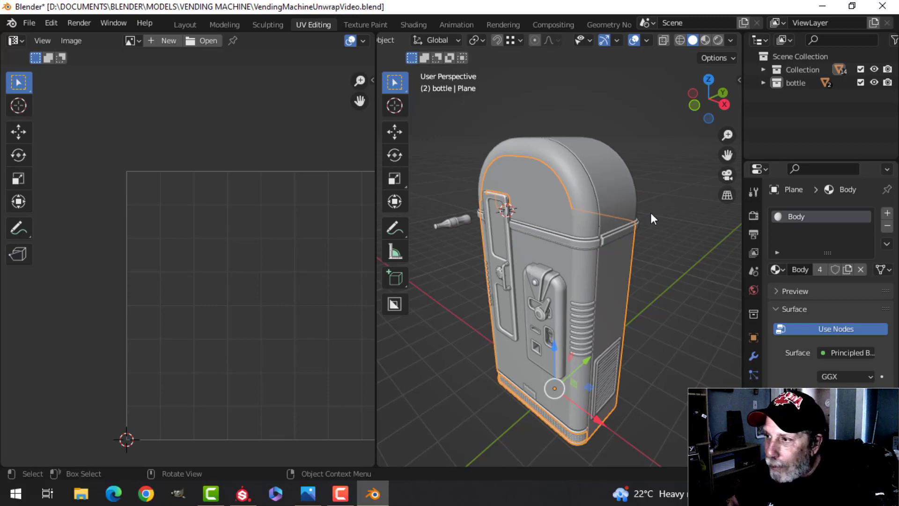
pyautogui.moveTo(657, 204); pyautogui.dragTo(633, 204, button='middle')
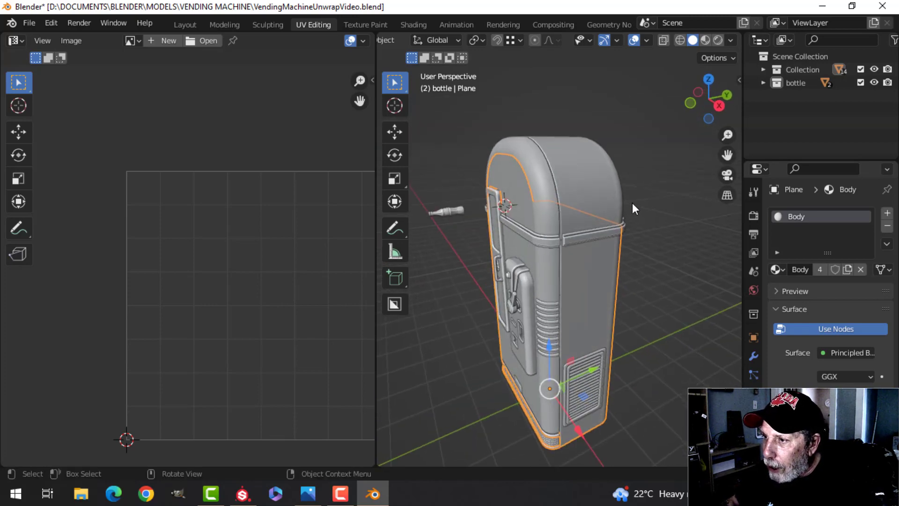
pyautogui.hotkey('alt', 'a')
pyautogui.hotkey('ctrl', 'z')
pyautogui.moveTo(631, 273); pyautogui.dragTo(673, 256, button='middle')
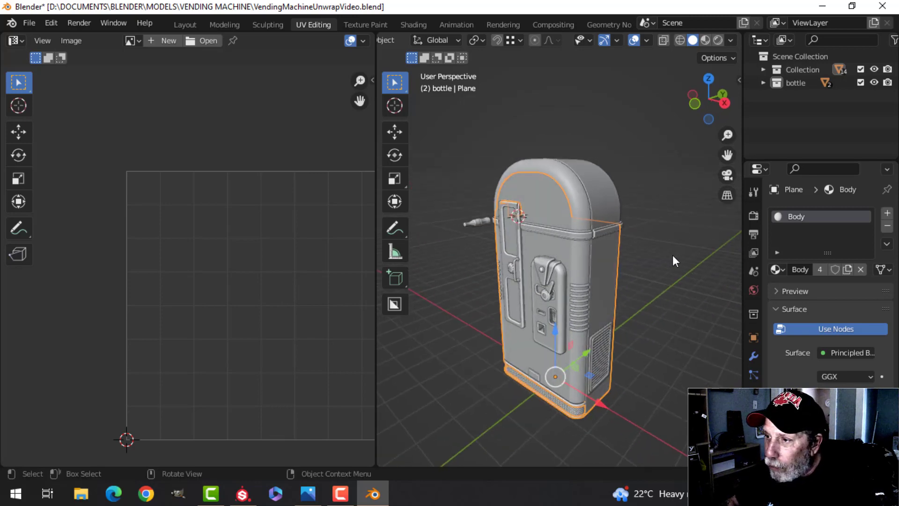
# Check the UV layouts of the main body and the rounded top in Edit Mode.
pyautogui.press('Tab')
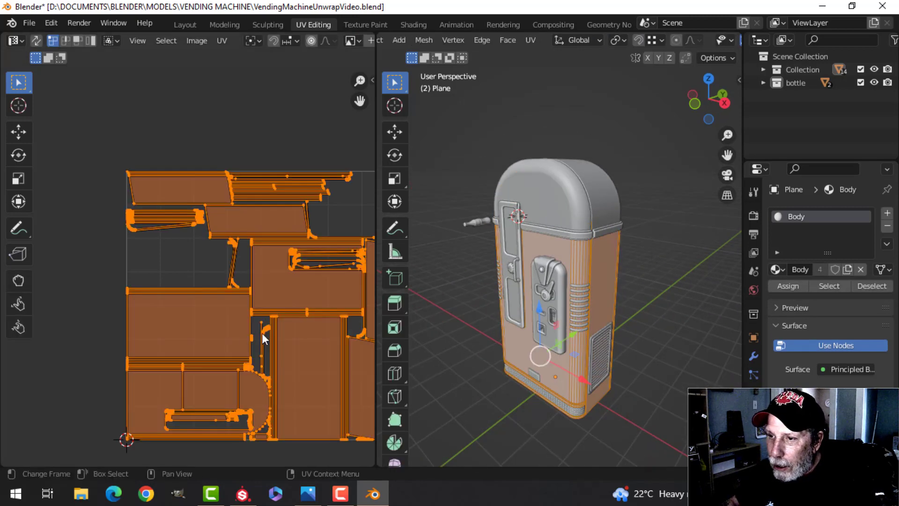
pyautogui.scroll(-2, 291, 310)
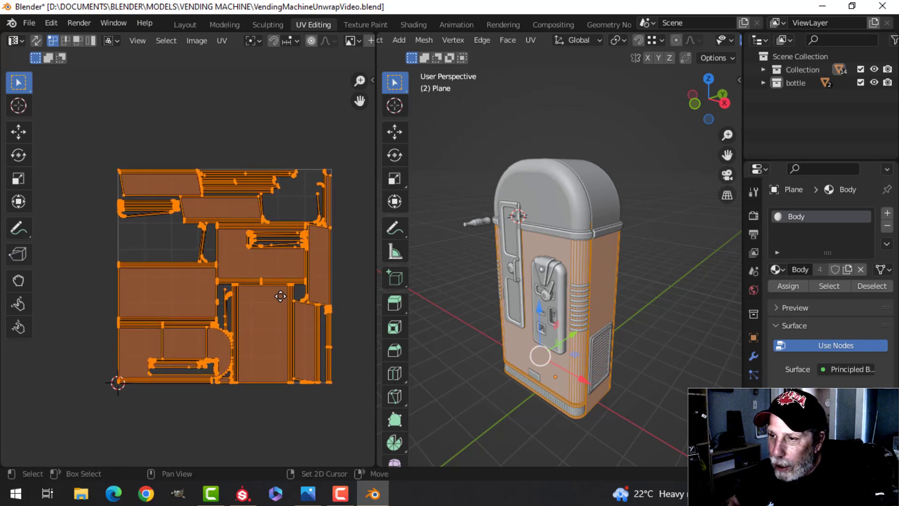
pyautogui.scroll(1, 622, 292)
pyautogui.press('Tab')
pyautogui.click(622, 181)
pyautogui.press('Tab')
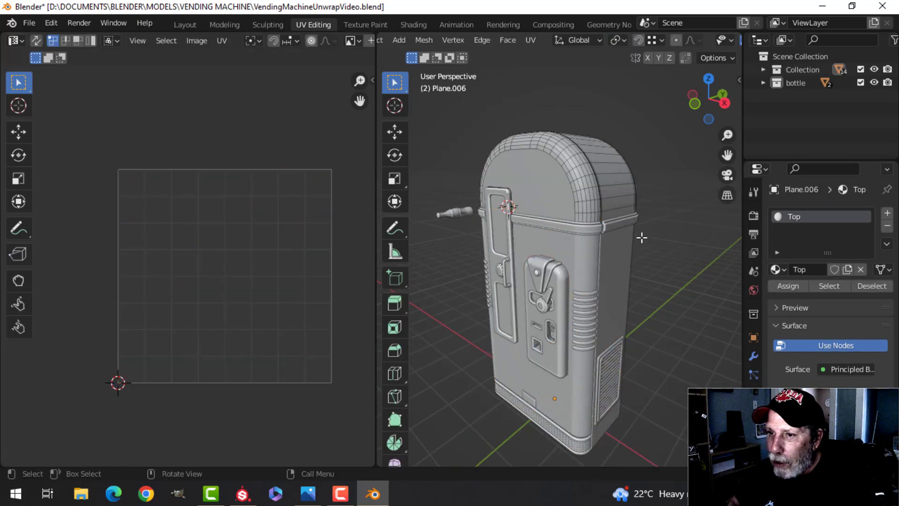
pyautogui.press('a')
pyautogui.press('Tab')
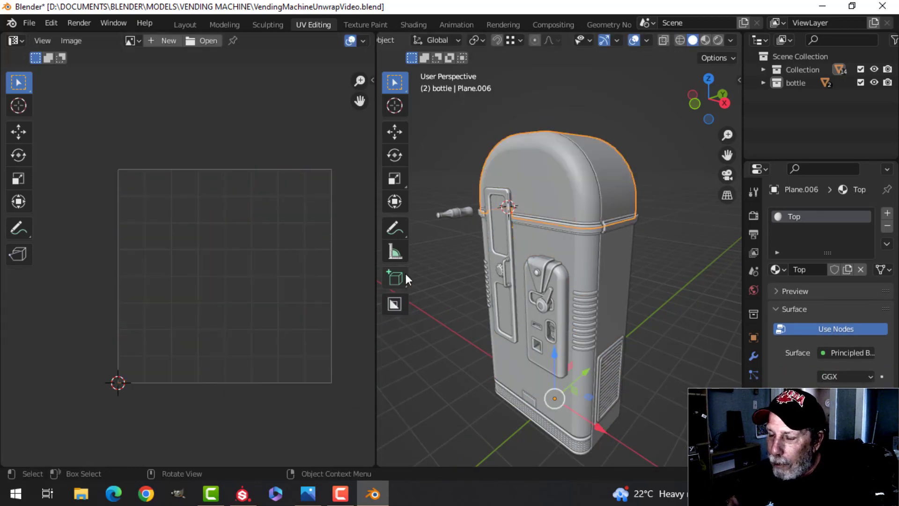
# Inspect the materials of the metal trim, the door frame and the door's window panes.
pyautogui.scroll(1, 592, 172)
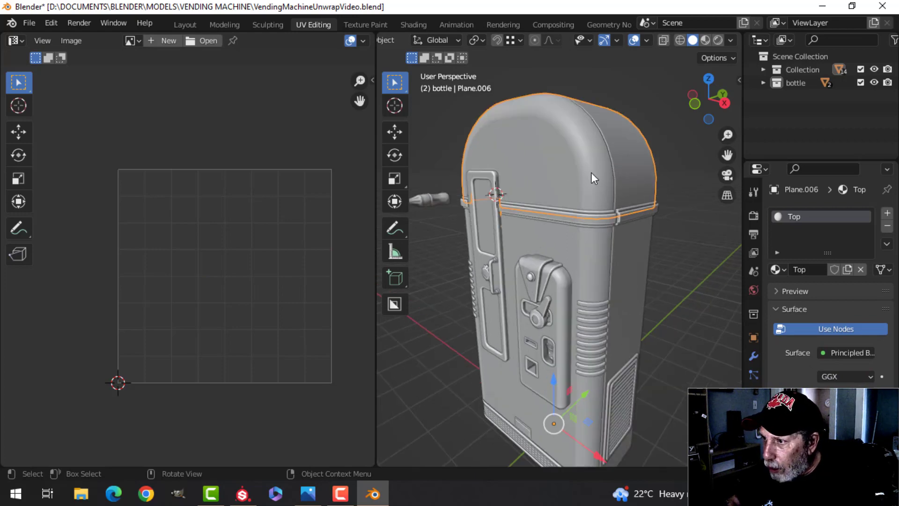
pyautogui.click(586, 223)
pyautogui.moveTo(588, 263); pyautogui.dragTo(567, 229, button='middle')
pyautogui.scroll(1, 620, 262)
pyautogui.scroll(1, 561, 237)
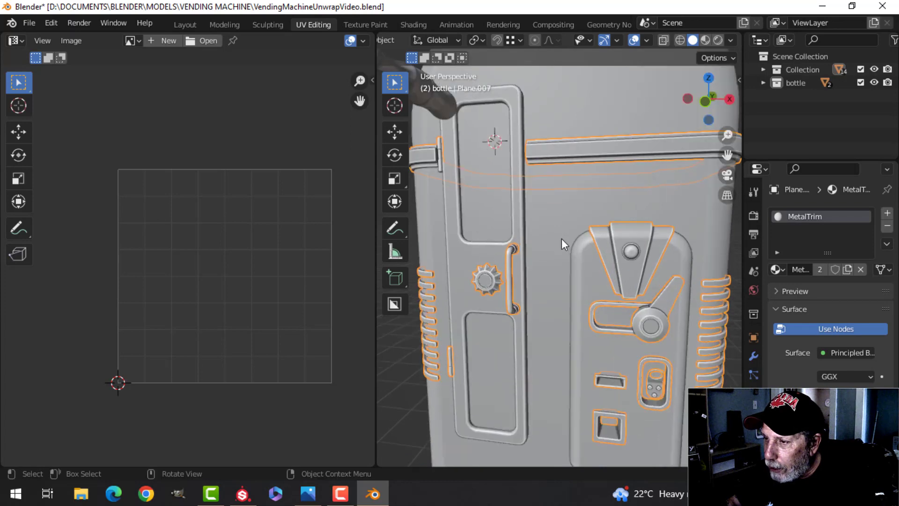
pyautogui.scroll(-2, 561, 238)
pyautogui.click(480, 254)
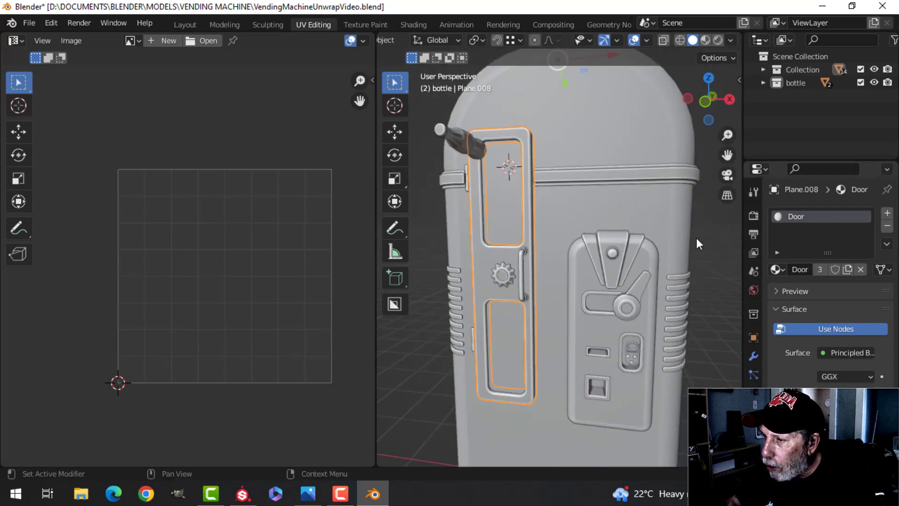
pyautogui.scroll(2, 543, 251)
pyautogui.click(496, 206)
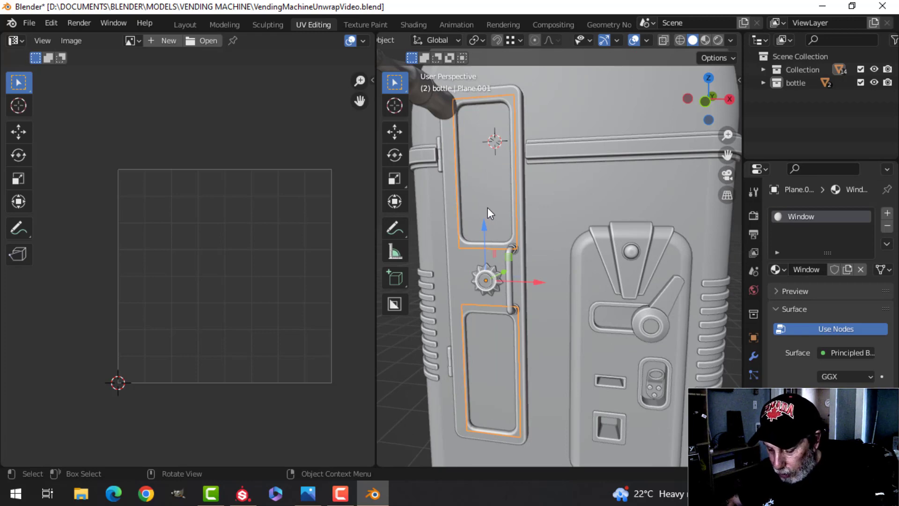
# Hide the window panes to check the materials of the door's frame and inner parts, and unhide them.
pyautogui.press('h')
pyautogui.click(483, 194)
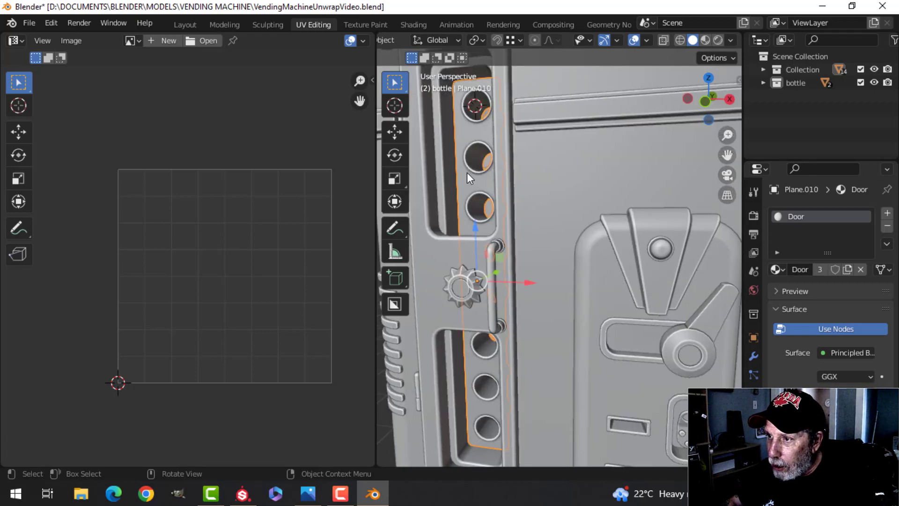
pyautogui.click(472, 211)
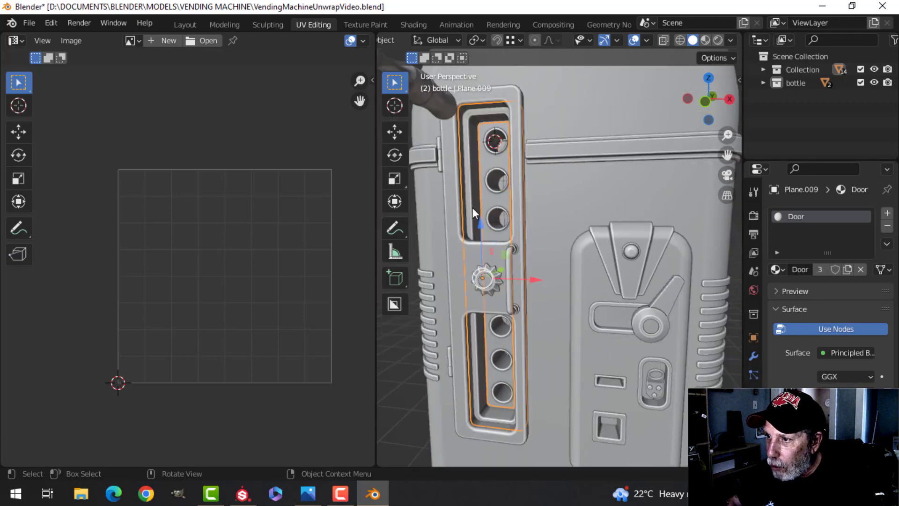
pyautogui.click(453, 228)
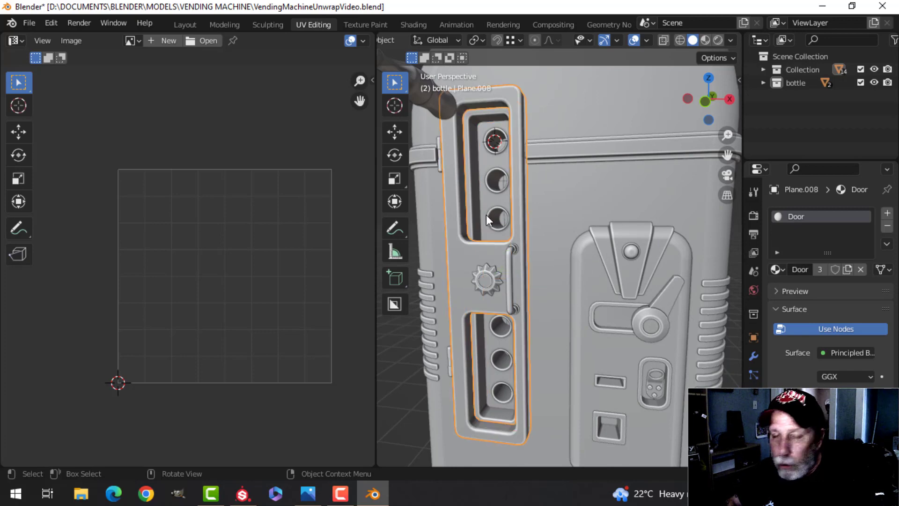
pyautogui.scroll(-3, 495, 217)
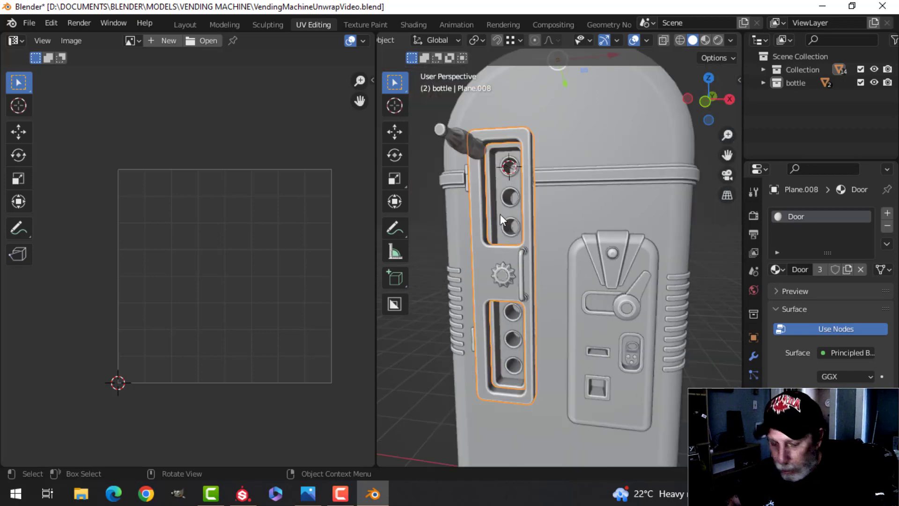
pyautogui.hotkey('alt', 'h')
pyautogui.scroll(-2, 518, 214)
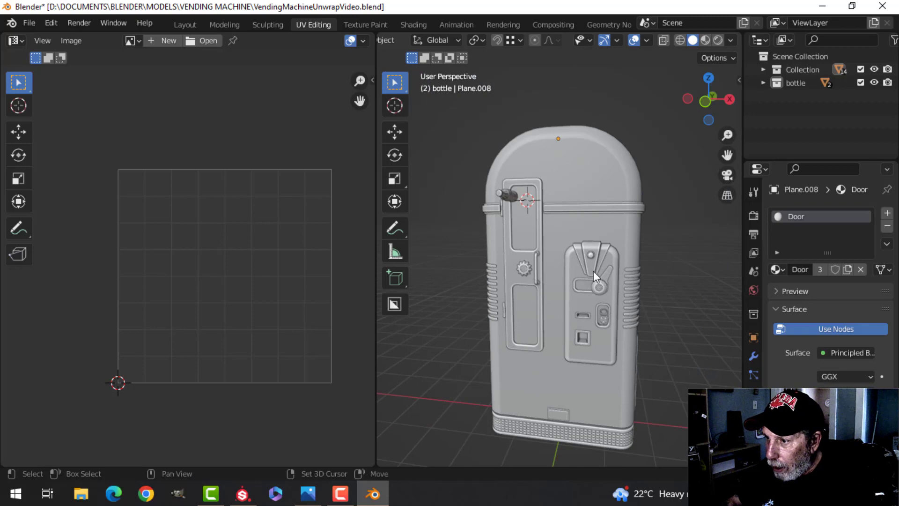
# Select the vent object and check its material and its mesh in Edit Mode.
pyautogui.moveTo(593, 271); pyautogui.dragTo(504, 218, button='middle')
pyautogui.click(550, 215)
pyautogui.moveTo(563, 235); pyautogui.dragTo(592, 229, button='middle')
pyautogui.press('Tab')
pyautogui.press('Tab')
pyautogui.scroll(1, 605, 242)
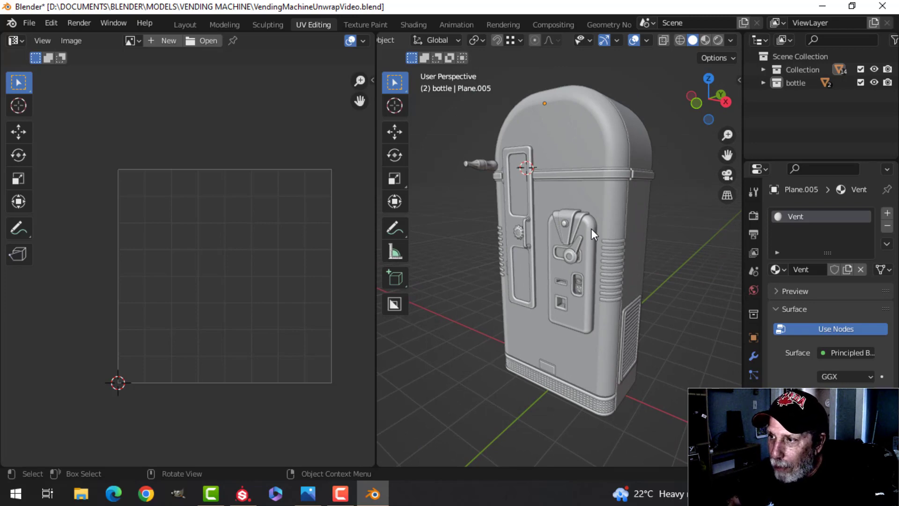
pyautogui.scroll(2, 591, 229)
pyautogui.scroll(-2, 591, 228)
pyautogui.keyDown('shift'); pyautogui.moveTo(592, 207); pyautogui.dragTo(586, 209, button='middle'); pyautogui.keyUp('shift')
pyautogui.scroll(2, 588, 211)
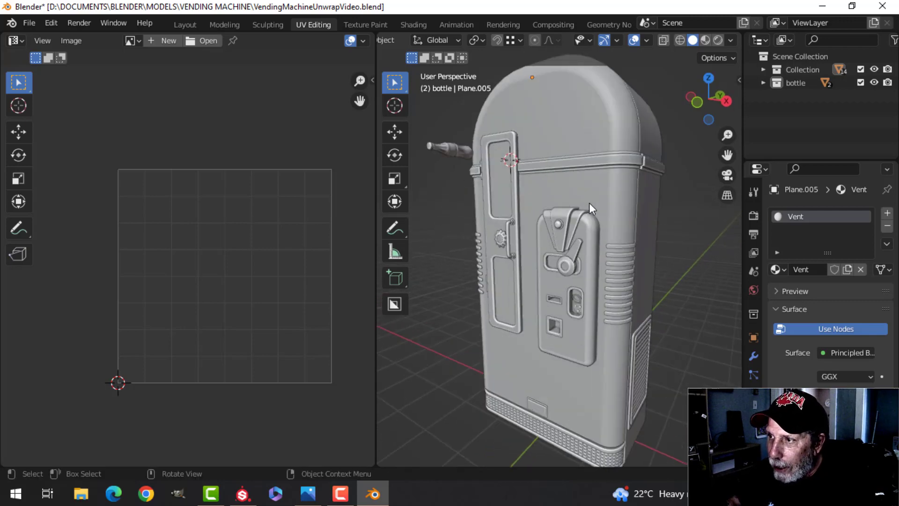
pyautogui.scroll(-3, 589, 203)
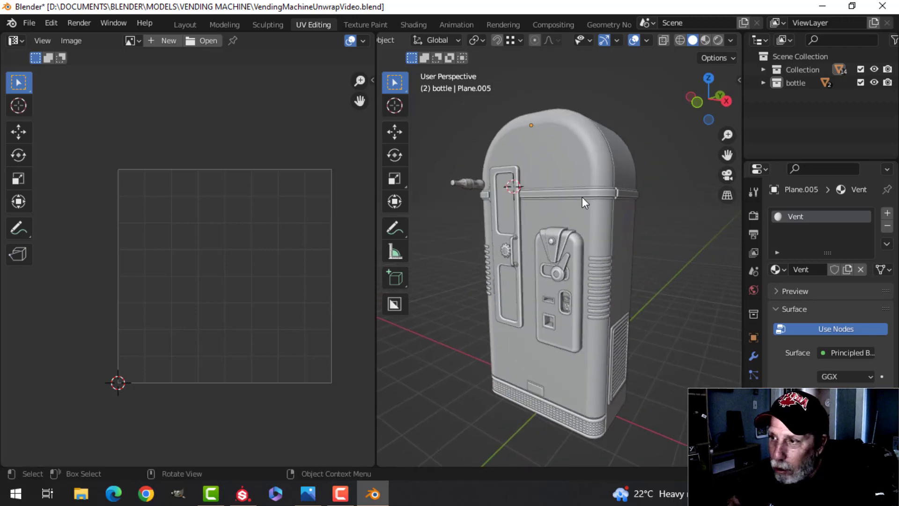
pyautogui.moveTo(582, 197); pyautogui.dragTo(573, 204, button='middle')
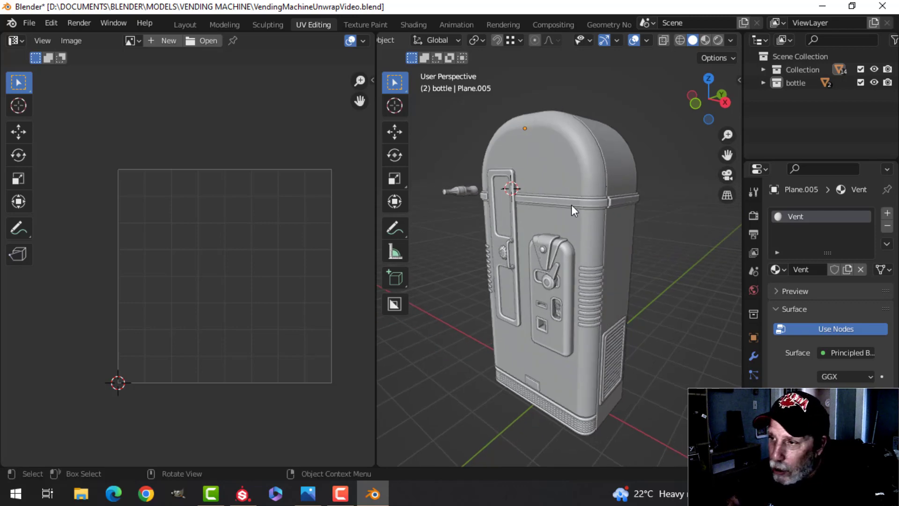
# Select the machine's rounded top and main body together, and clear the selection.
pyautogui.click(561, 139)
pyautogui.moveTo(626, 190)
pyautogui.mouseDown(button='middle')
pyautogui.moveTo(578, 208)
pyautogui.moveTo(619, 198)
pyautogui.mouseUp(button='middle')
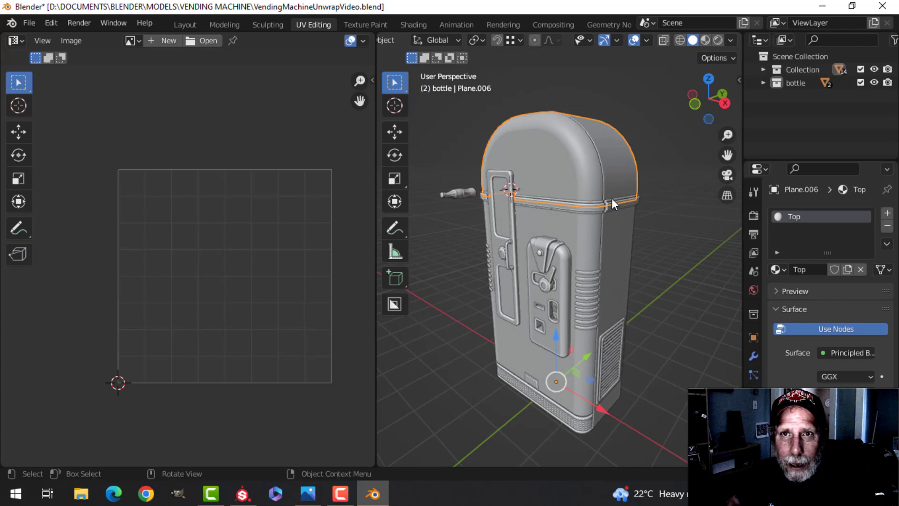
pyautogui.keyDown('shift'); pyautogui.click(573, 229); pyautogui.keyUp('shift')
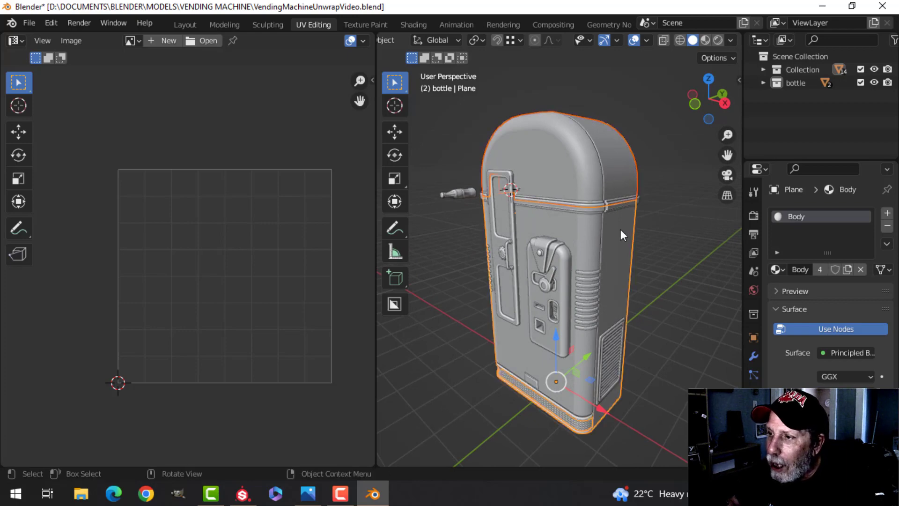
pyautogui.moveTo(620, 229); pyautogui.dragTo(614, 209, button='middle')
pyautogui.hotkey('alt', 'a')
# Examine the vending machine's body, trim and panel seams from the front and the side.
pyautogui.scroll(-1, 624, 211)
pyautogui.scroll(3, 612, 213)
pyautogui.scroll(-1, 615, 209)
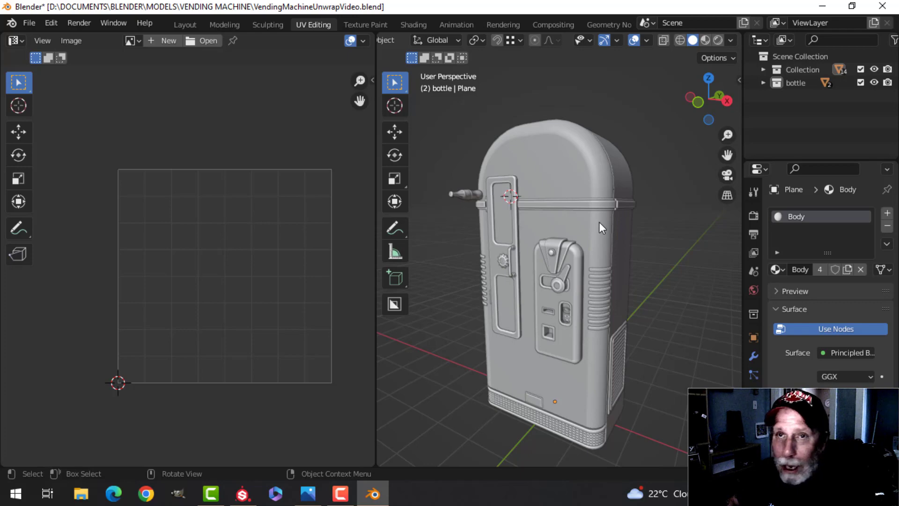
pyautogui.scroll(2, 600, 222)
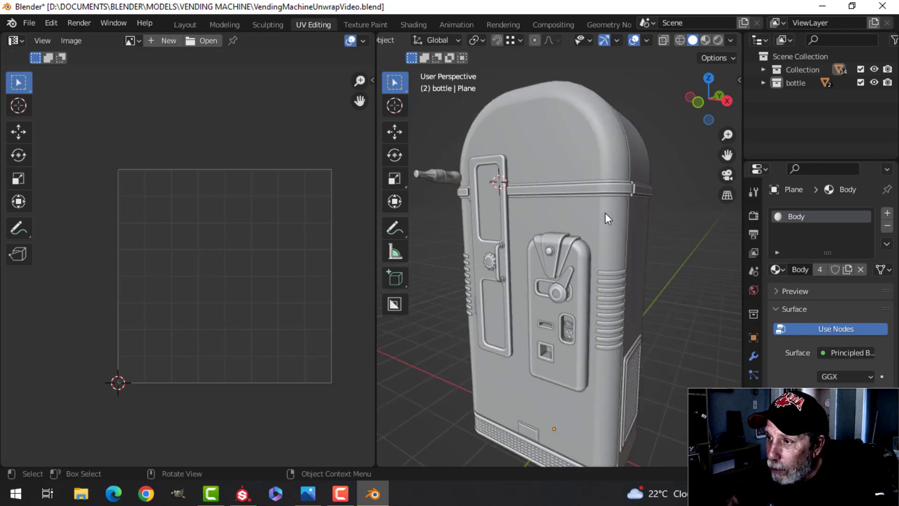
pyautogui.moveTo(605, 213)
pyautogui.mouseDown(button='middle')
pyautogui.moveTo(590, 199)
pyautogui.moveTo(539, 213)
pyautogui.moveTo(614, 231)
pyautogui.moveTo(552, 207)
pyautogui.moveTo(594, 165)
pyautogui.moveTo(629, 237)
pyautogui.moveTo(509, 240)
pyautogui.moveTo(579, 222)
pyautogui.moveTo(485, 238)
pyautogui.moveTo(512, 226)
pyautogui.moveTo(465, 214)
pyautogui.moveTo(594, 205)
pyautogui.mouseUp(button='middle')
pyautogui.click(594, 221)
pyautogui.hotkey('alt', 'a')
pyautogui.scroll(2, 582, 232)
pyautogui.scroll(3, 556, 232)
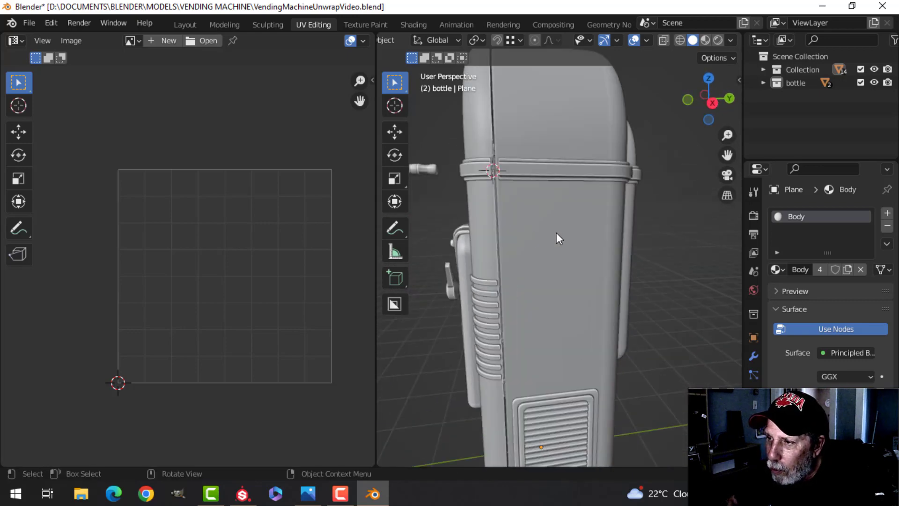
pyautogui.moveTo(556, 233)
pyautogui.mouseDown(button='middle')
pyautogui.moveTo(595, 232)
pyautogui.moveTo(578, 206)
pyautogui.moveTo(572, 228)
pyautogui.mouseUp(button='middle')
pyautogui.scroll(-5, 577, 203)
pyautogui.moveTo(572, 228); pyautogui.dragTo(584, 207, button='middle')
pyautogui.scroll(2, 578, 229)
pyautogui.scroll(-2, 584, 208)
pyautogui.moveTo(584, 170); pyautogui.dragTo(580, 183, button='middle')
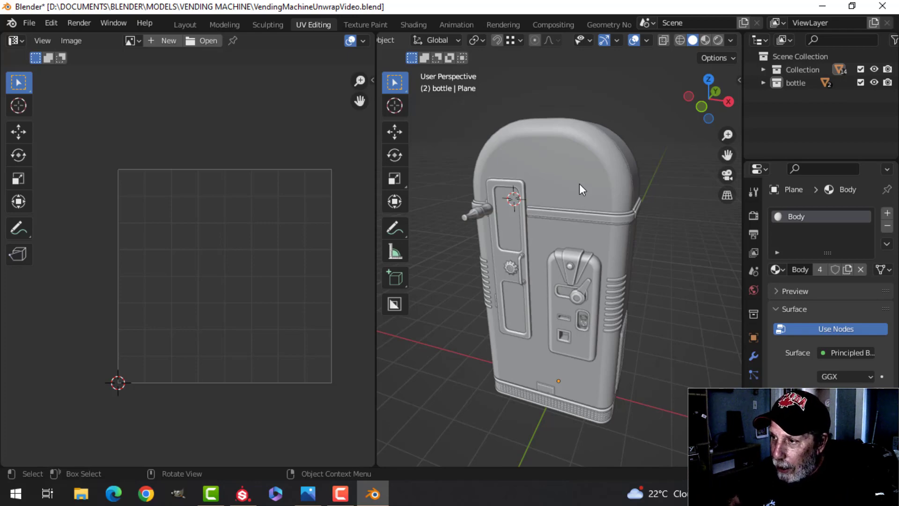
pyautogui.scroll(4, 580, 183)
pyautogui.scroll(-2, 583, 175)
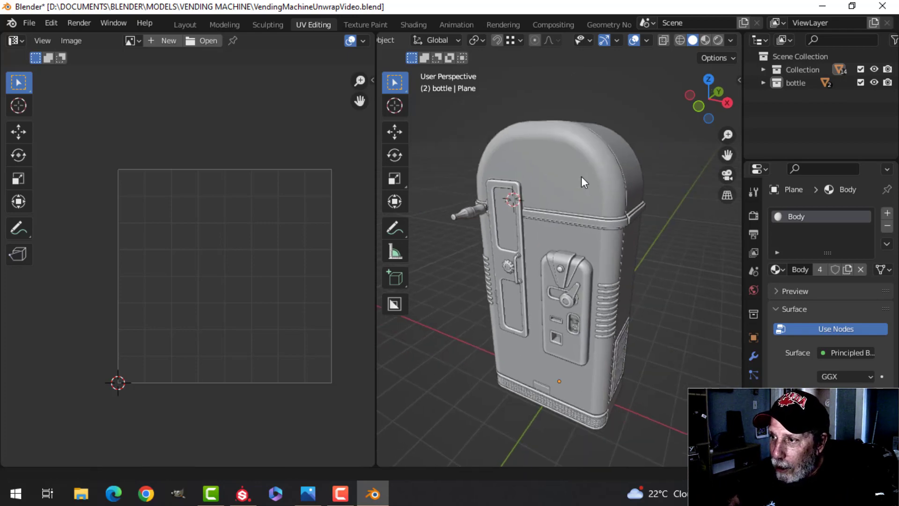
# Hide the door's window panes to expose the bottle holes and view them beside the separate bottle.
pyautogui.moveTo(581, 176); pyautogui.dragTo(468, 199, button='middle')
pyautogui.scroll(5, 557, 198)
pyautogui.moveTo(540, 196); pyautogui.dragTo(498, 187, button='middle')
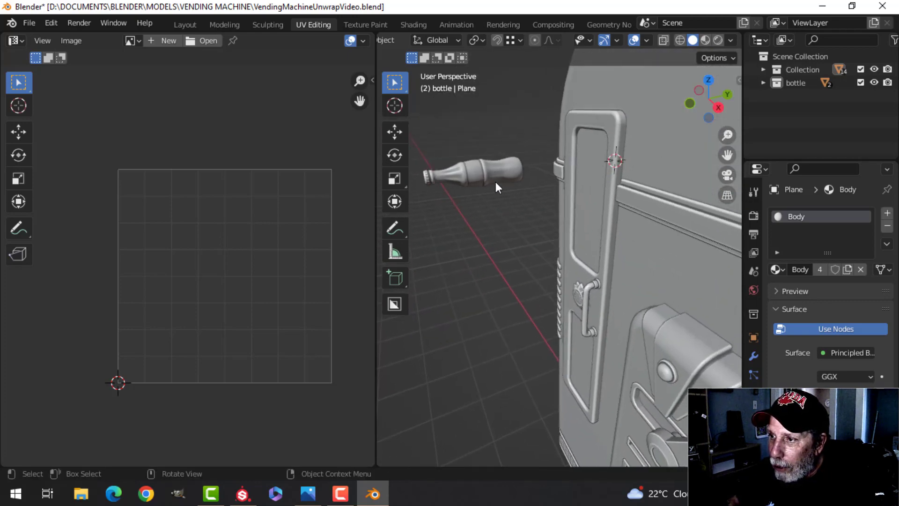
pyautogui.click(591, 157)
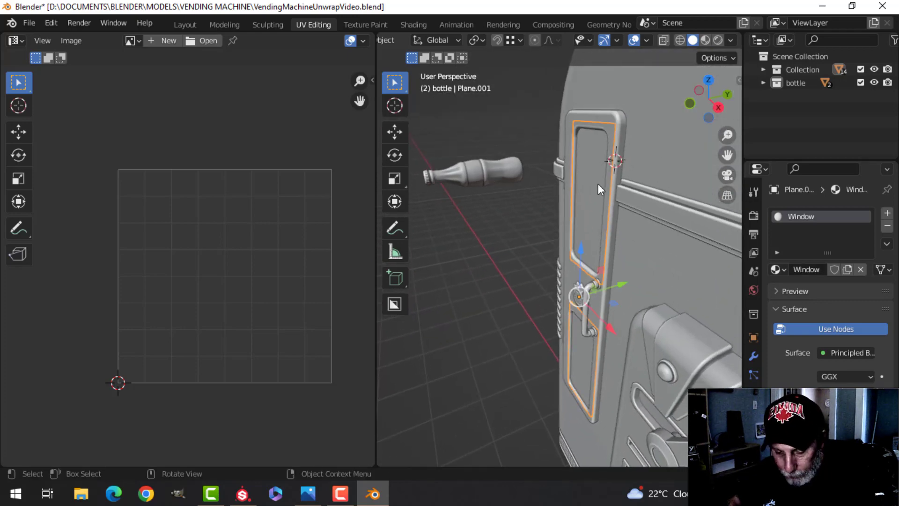
pyautogui.press('h')
pyautogui.moveTo(565, 199); pyautogui.dragTo(601, 207, button='middle')
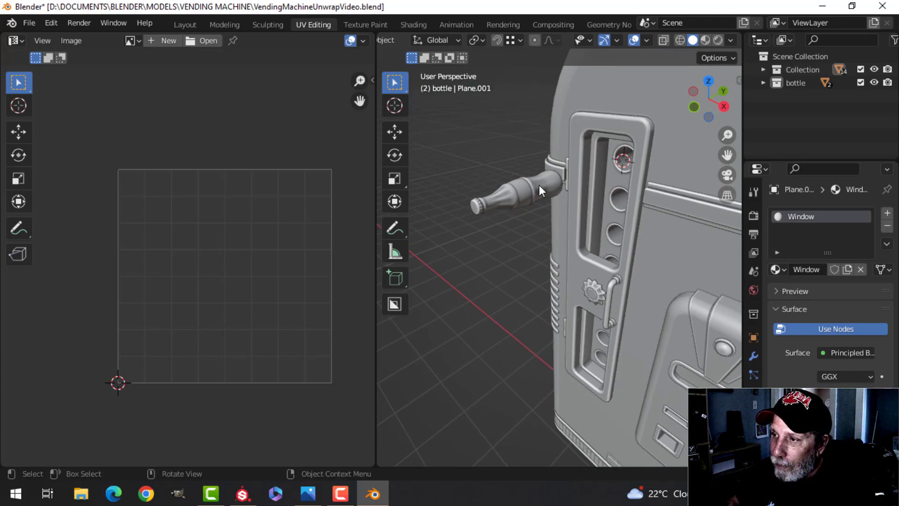
pyautogui.moveTo(543, 190); pyautogui.dragTo(524, 195, button='middle')
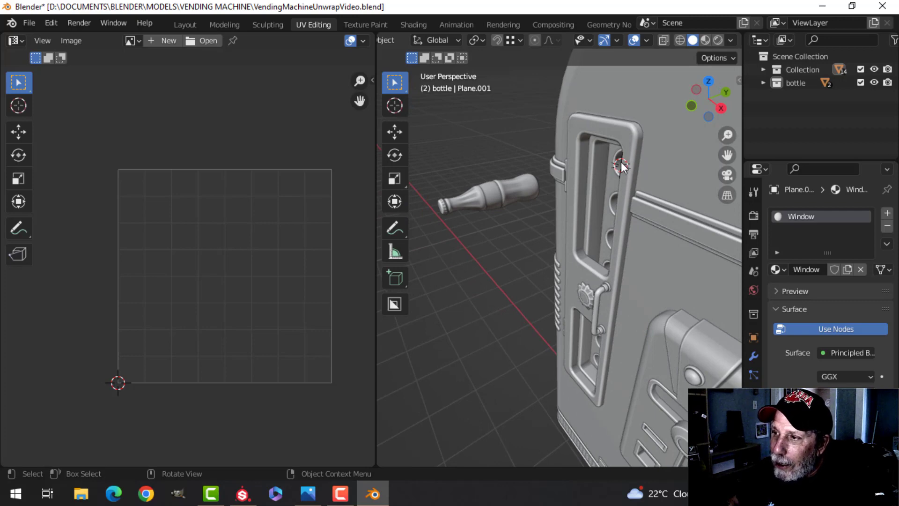
pyautogui.moveTo(633, 159); pyautogui.dragTo(578, 155, button='middle')
pyautogui.scroll(-1, 612, 161)
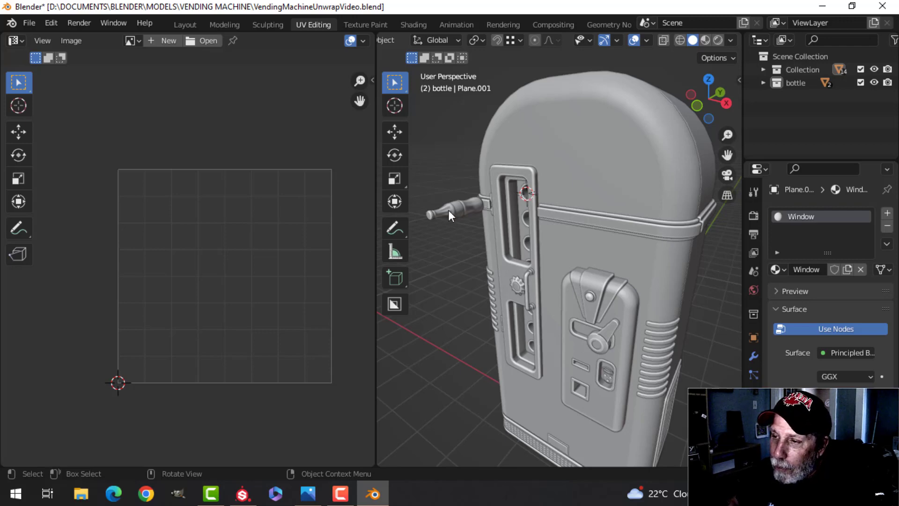
pyautogui.moveTo(449, 210)
pyautogui.mouseDown(button='middle')
pyautogui.moveTo(504, 207)
pyautogui.moveTo(448, 207)
pyautogui.mouseUp(button='middle')
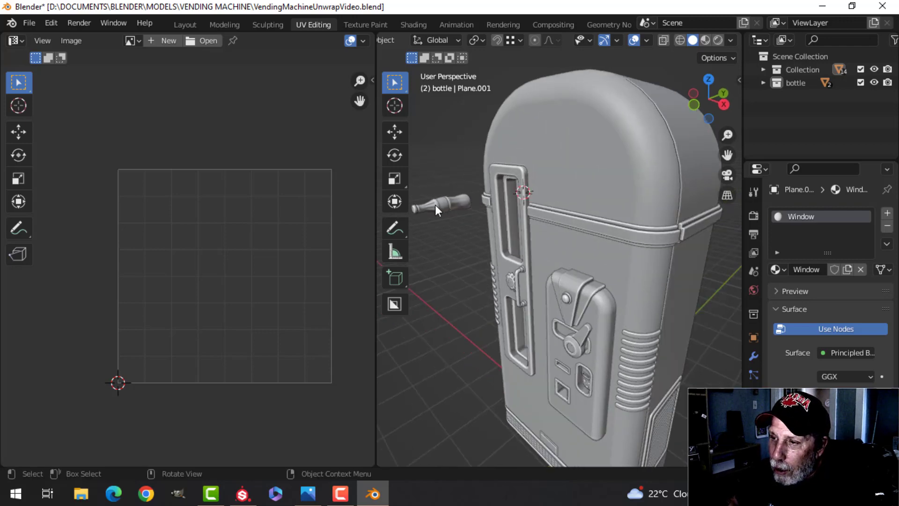
# Examine the bottle holes behind the door openings and the separate bottle from several angles.
pyautogui.moveTo(511, 195); pyautogui.dragTo(533, 198, button='middle')
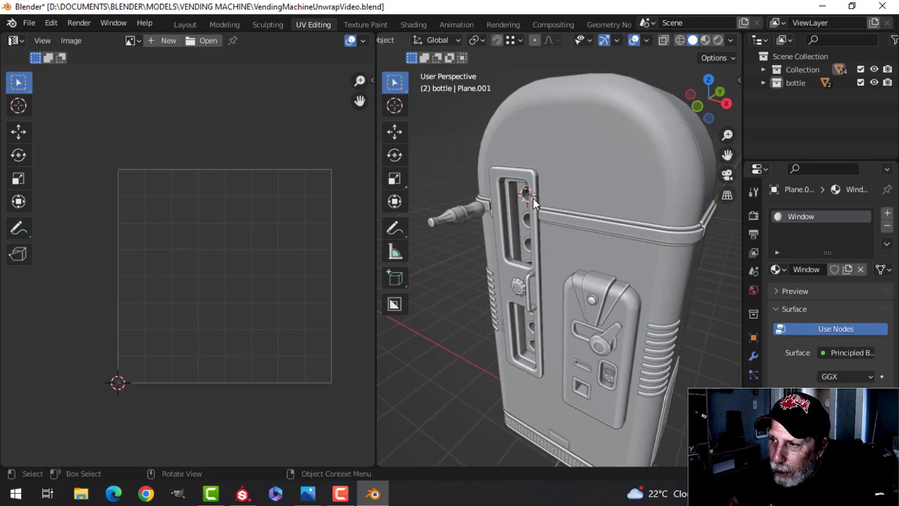
pyautogui.scroll(2, 532, 195)
pyautogui.scroll(-3, 515, 195)
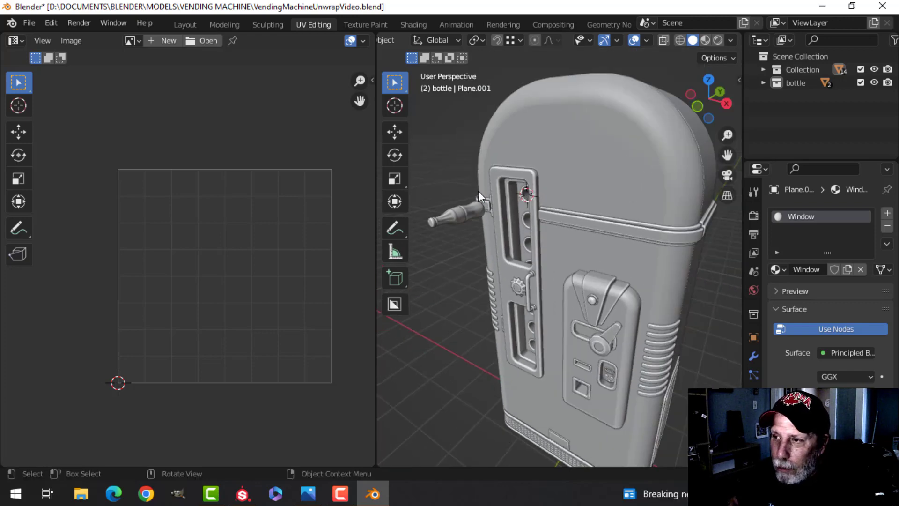
pyautogui.moveTo(542, 181); pyautogui.dragTo(524, 206, button='middle')
pyautogui.scroll(-1, 574, 194)
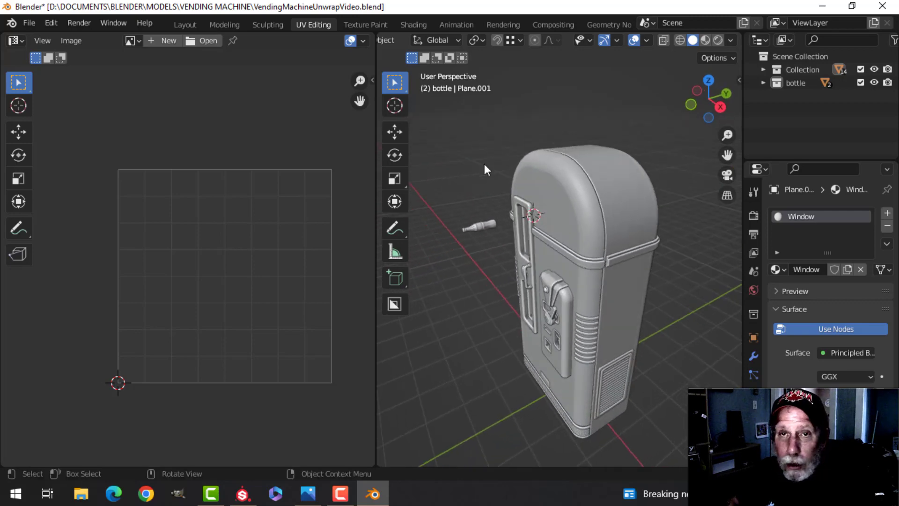
pyautogui.moveTo(572, 220); pyautogui.dragTo(594, 218, button='middle')
pyautogui.scroll(2, 594, 218)
pyautogui.scroll(2, 587, 205)
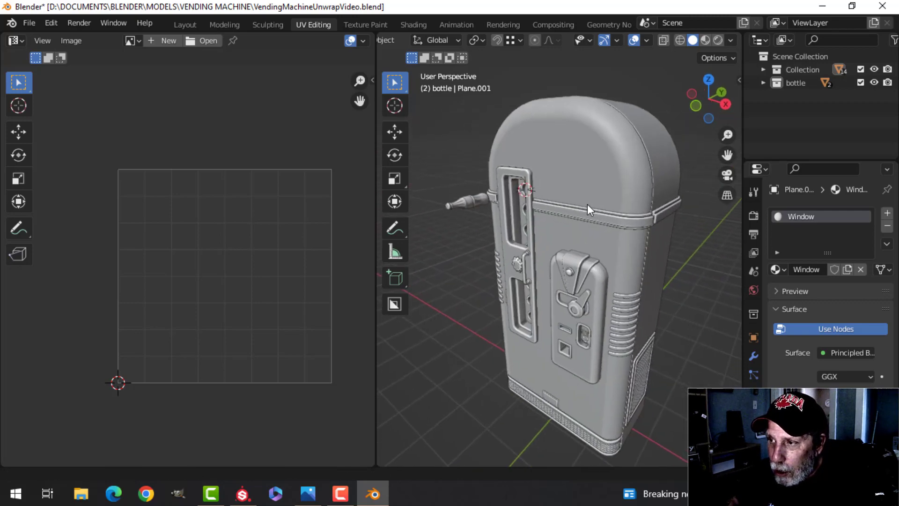
pyautogui.keyDown('shift'); pyautogui.moveTo(580, 176); pyautogui.dragTo(583, 195, button='middle'); pyautogui.keyUp('shift')
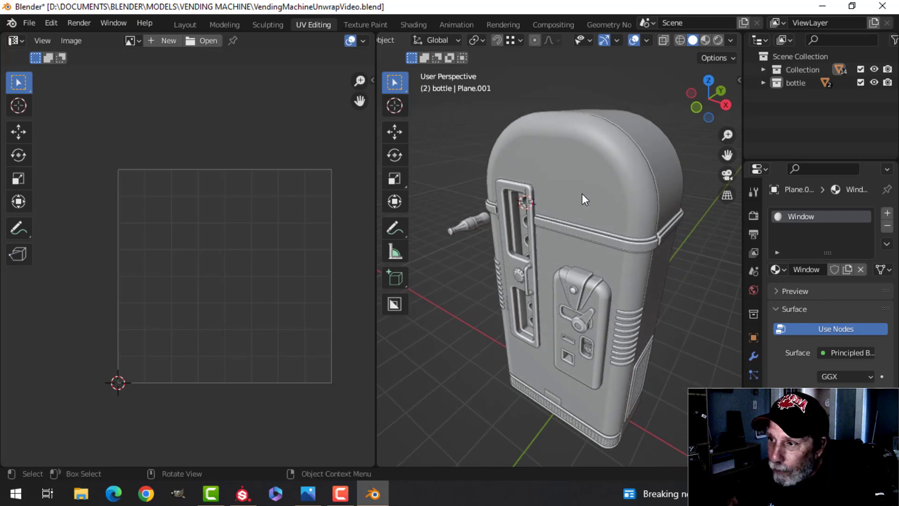
# Unhide the door's window panes so the complete vending machine is shown again.
pyautogui.scroll(-2, 574, 192)
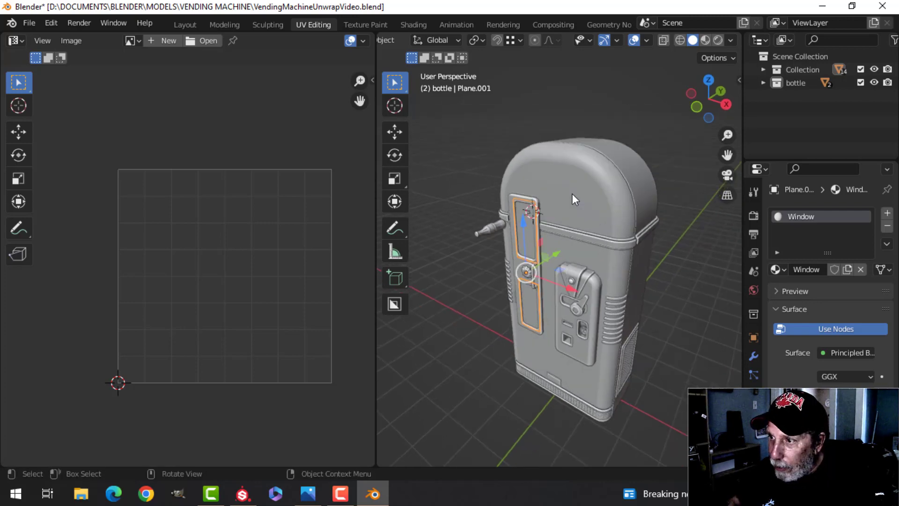
pyautogui.moveTo(572, 193); pyautogui.dragTo(572, 200, button='middle')
pyautogui.click(602, 208)
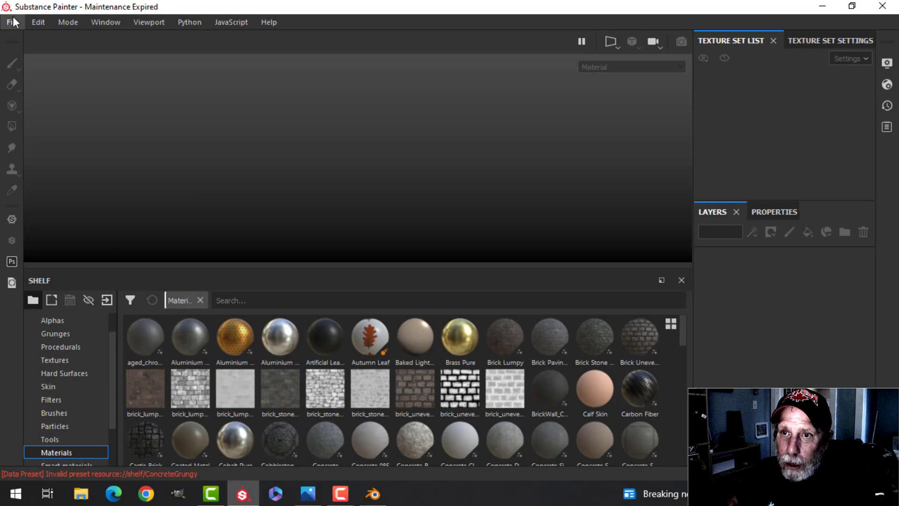
# Switch to Substance Painter and start a new project with the OpenGL normal map format.
pyautogui.click(12, 22)
pyautogui.click(28, 33)
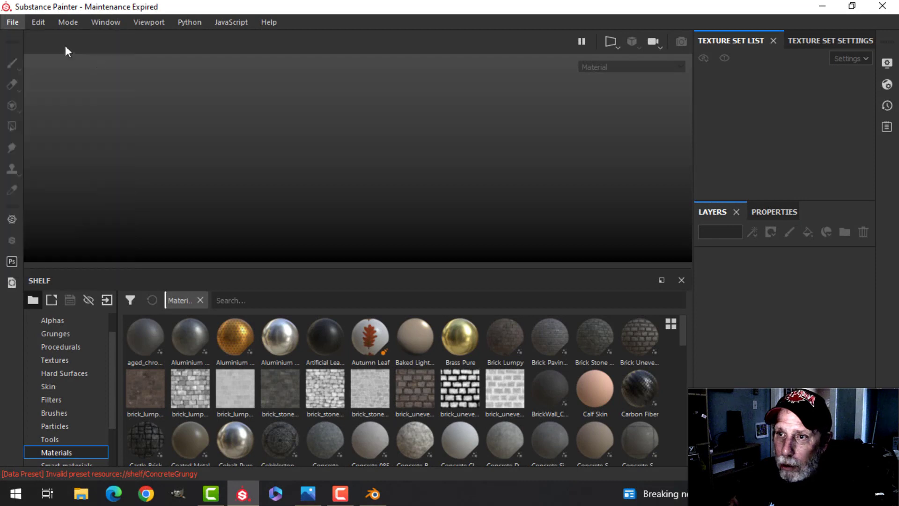
pyautogui.click(381, 125)
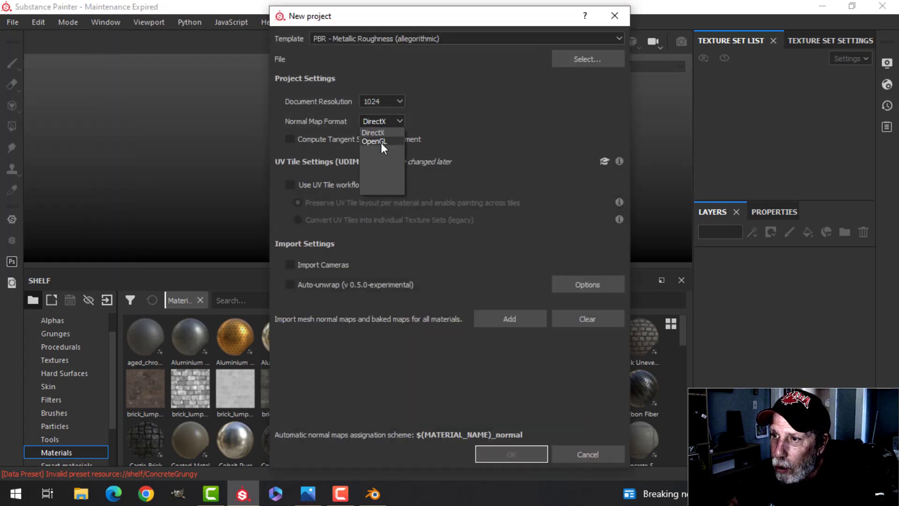
pyautogui.click(381, 142)
# Choose VendingMachineUnwrappedVideo.fbx from the EXPORT folder as the mesh and create the project.
pyautogui.click(579, 58)
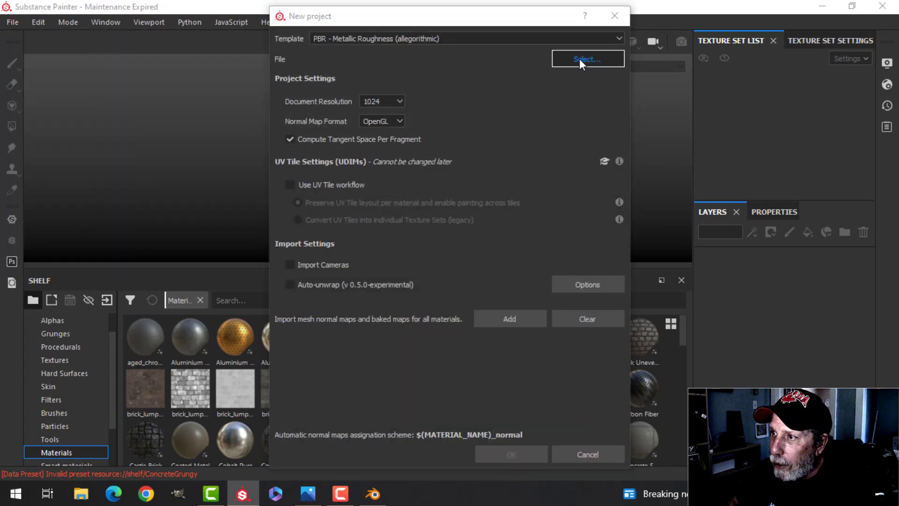
pyautogui.scroll(-6, 844, 134)
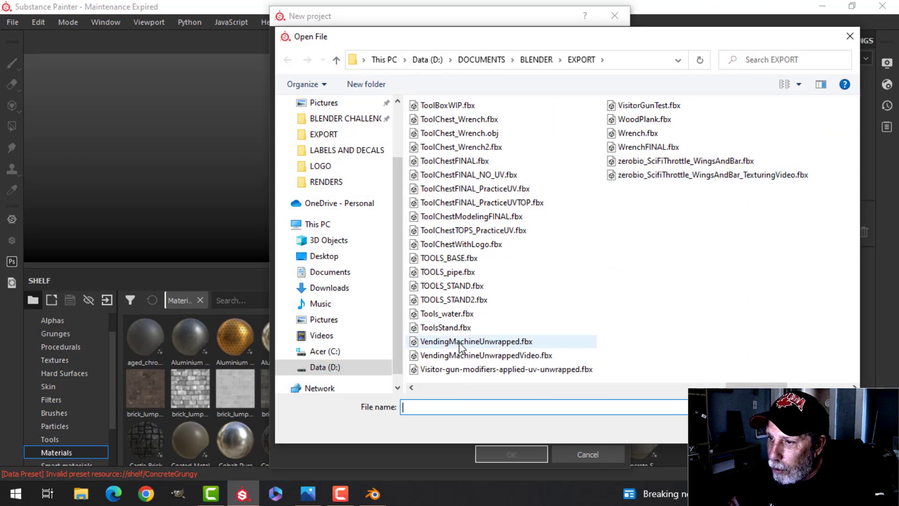
pyautogui.click(543, 357)
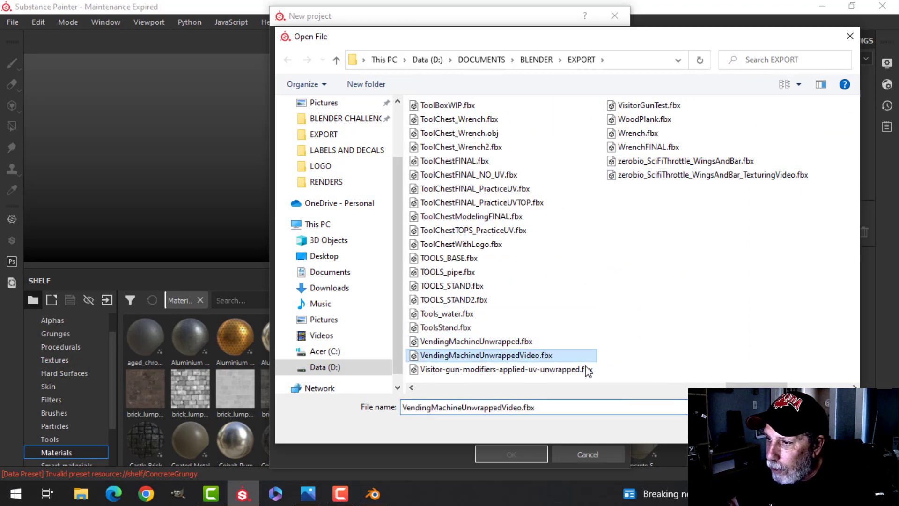
pyautogui.click(755, 428)
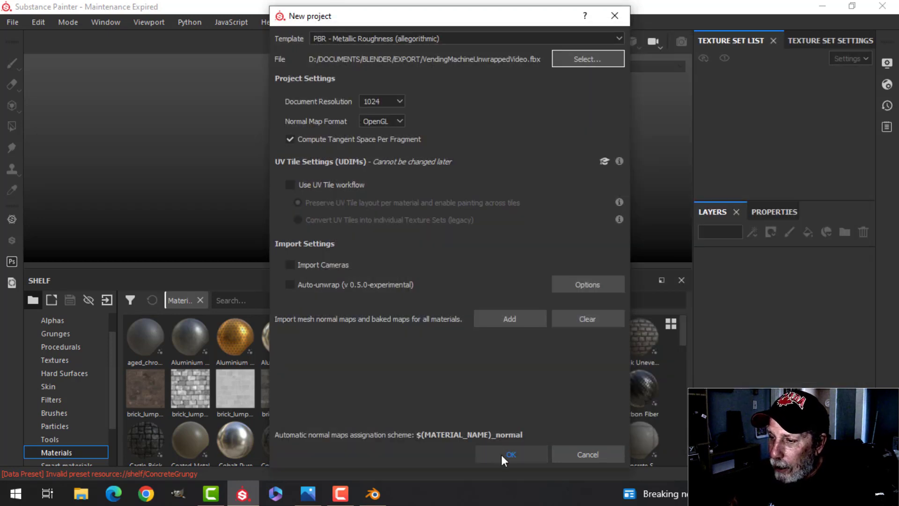
pyautogui.click(506, 454)
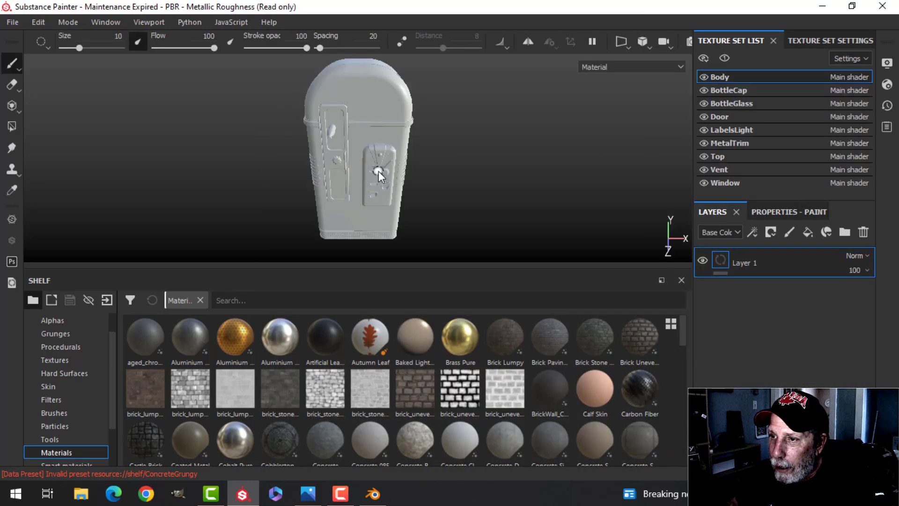
# Bake the mesh maps for all texture sets at an output size of 2048, leaving out the ID map.
pyautogui.keyDown('alt'); pyautogui.moveTo(470, 157); pyautogui.dragTo(493, 159); pyautogui.keyUp('alt')
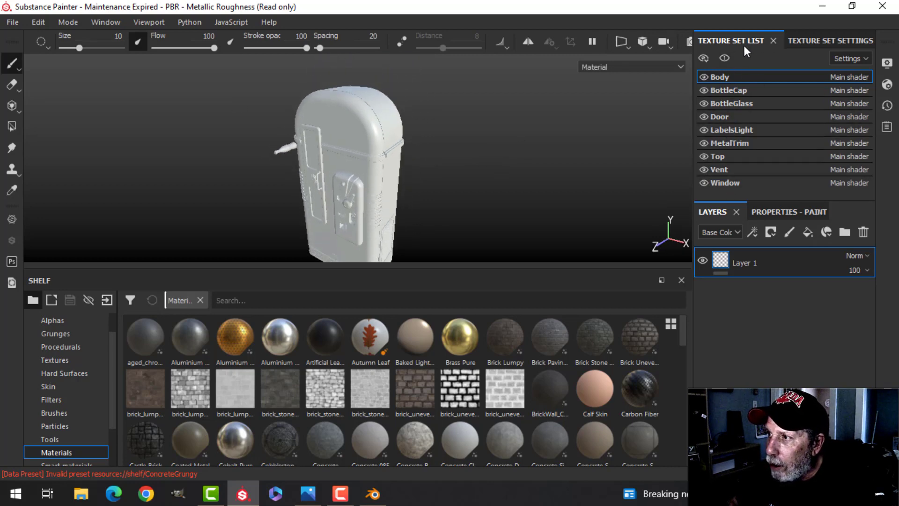
pyautogui.click(820, 41)
pyautogui.moveTo(871, 89); pyautogui.dragTo(867, 154)
pyautogui.click(842, 148)
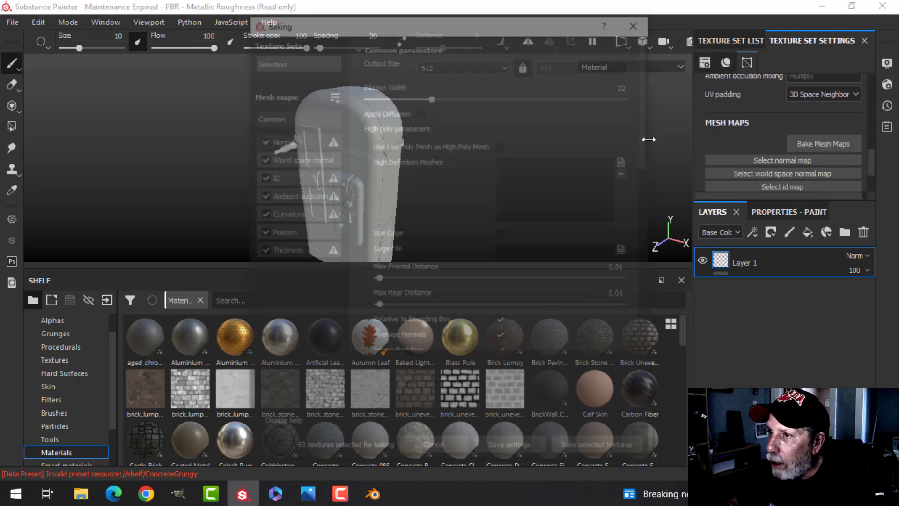
pyautogui.click(459, 66)
pyautogui.click(440, 128)
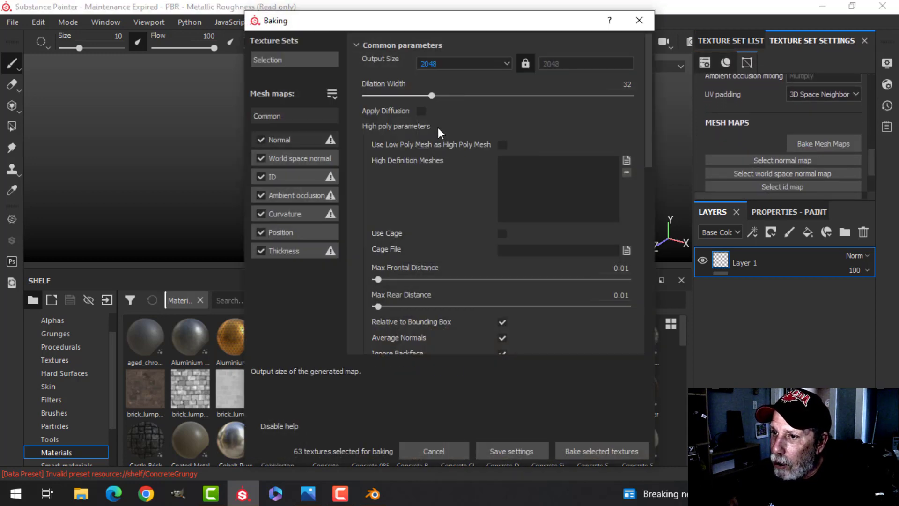
pyautogui.click(261, 176)
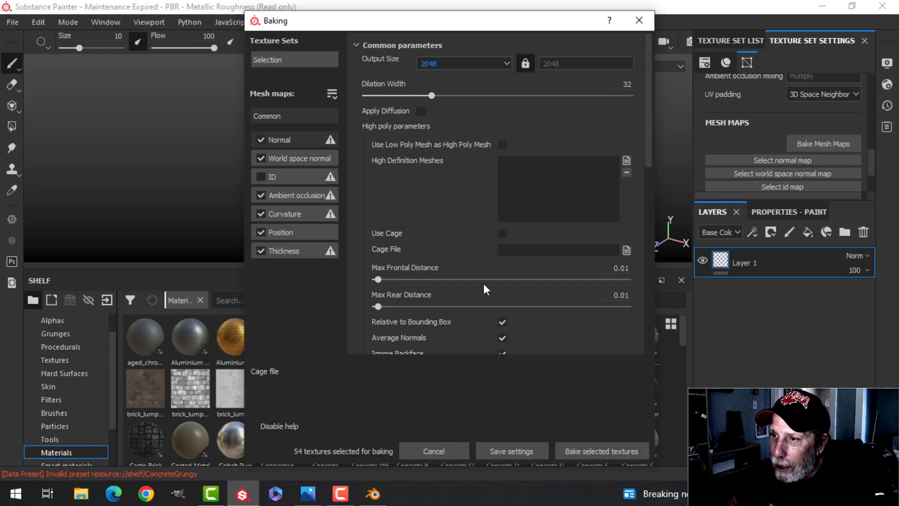
pyautogui.click(594, 447)
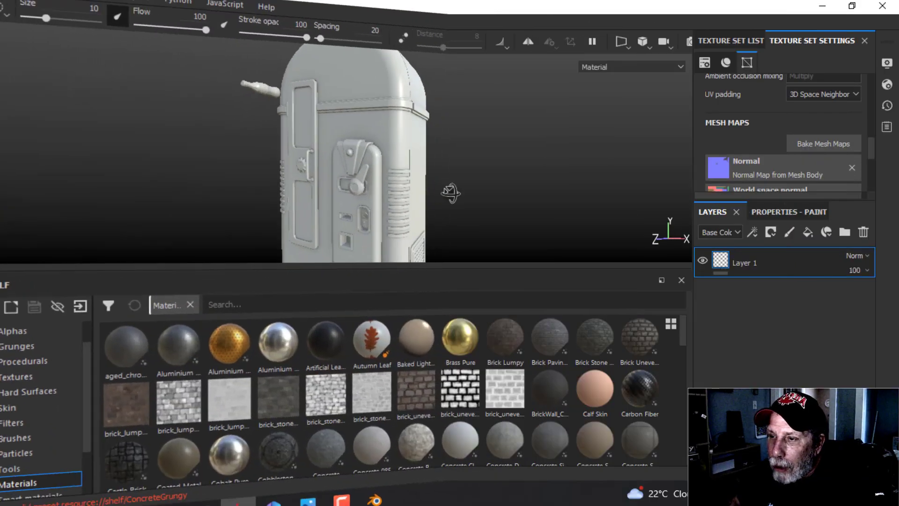
# Inspect the baked model up close and activate temporal anti-aliasing for the viewport.
pyautogui.keyDown('alt'); pyautogui.moveTo(447, 189); pyautogui.dragTo(370, 182); pyautogui.keyUp('alt')
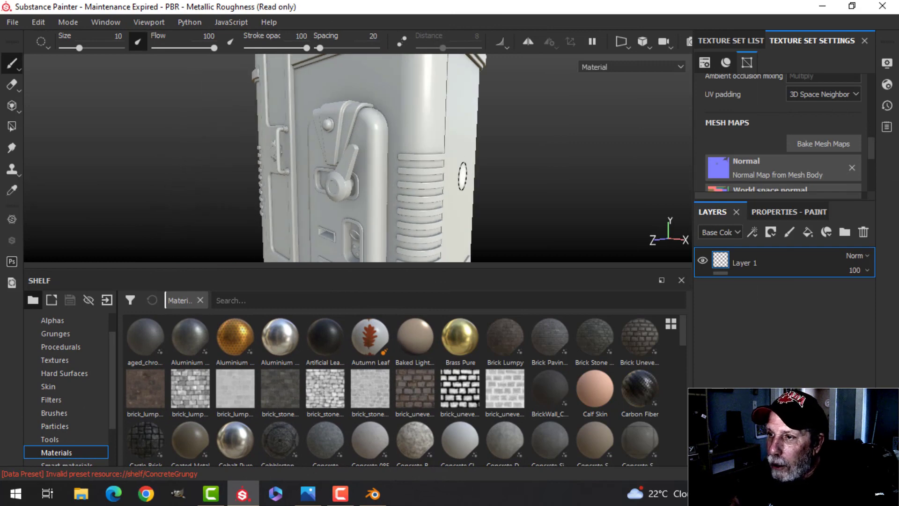
pyautogui.scroll(-3, 463, 176)
pyautogui.keyDown('alt'); pyautogui.moveTo(463, 176); pyautogui.dragTo(453, 188, button='middle'); pyautogui.keyUp('alt')
pyautogui.keyDown('alt'); pyautogui.moveTo(453, 187); pyautogui.dragTo(497, 170); pyautogui.keyUp('alt')
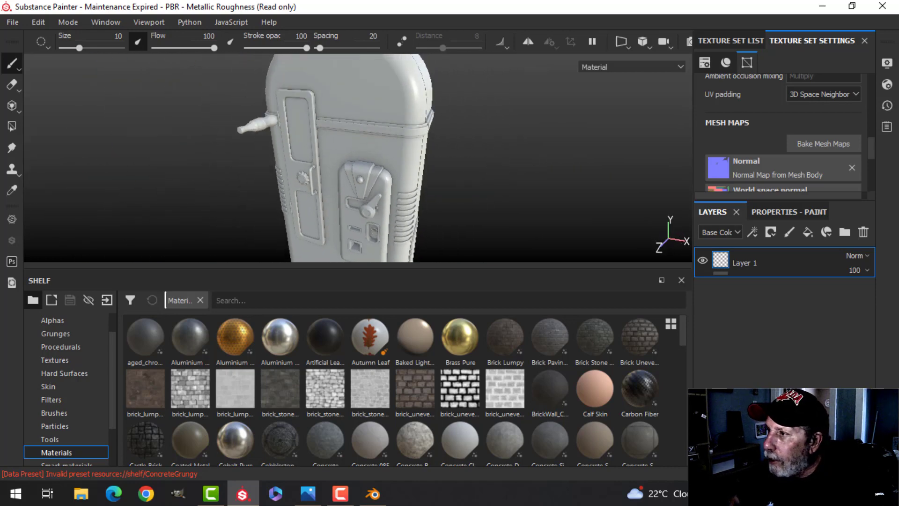
pyautogui.click(887, 63)
pyautogui.scroll(-8, 670, 367)
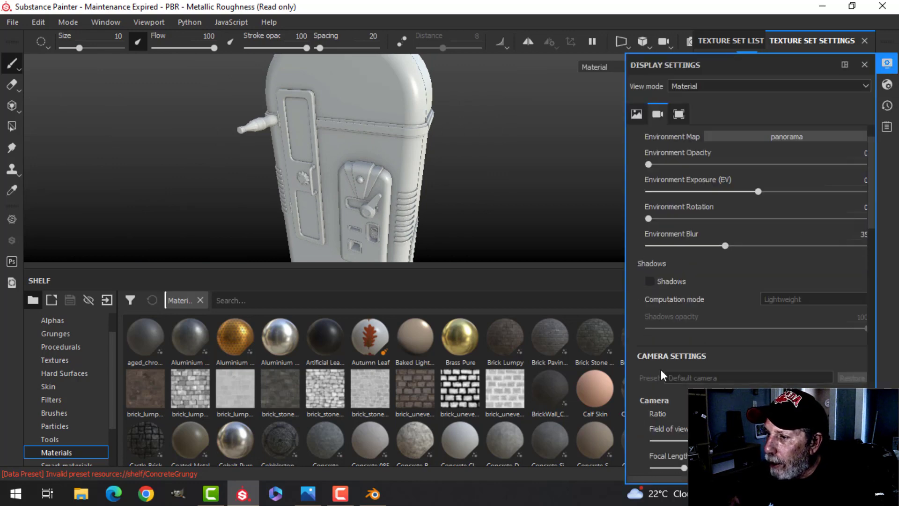
pyautogui.scroll(-1, 670, 366)
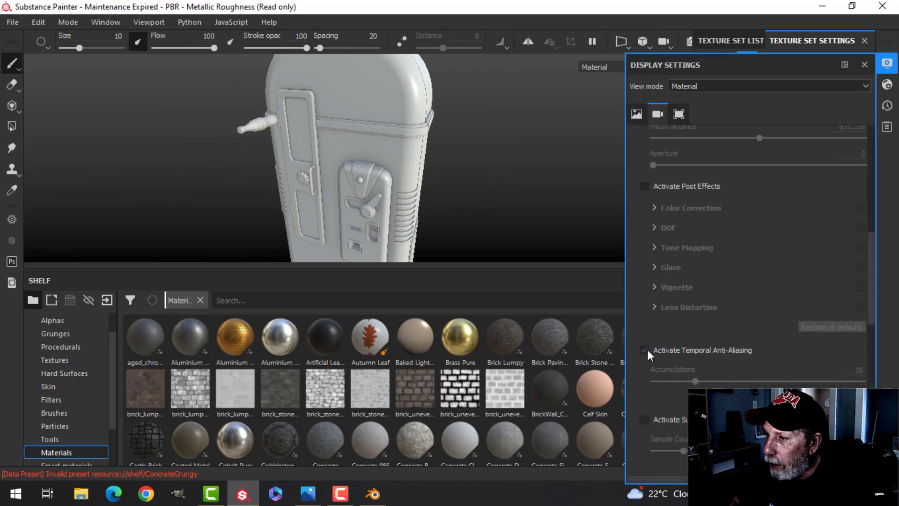
pyautogui.click(645, 350)
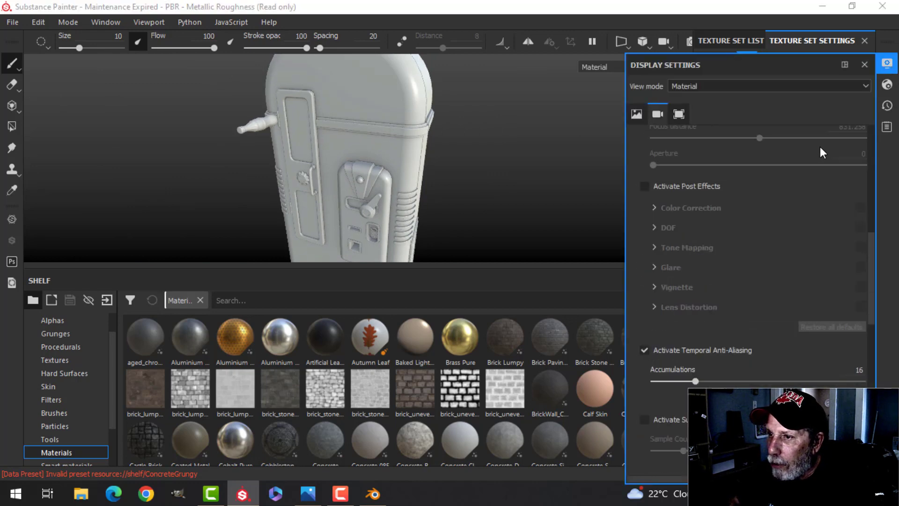
pyautogui.click(887, 63)
pyautogui.keyDown('alt'); pyautogui.moveTo(361, 127); pyautogui.dragTo(385, 127); pyautogui.keyUp('alt')
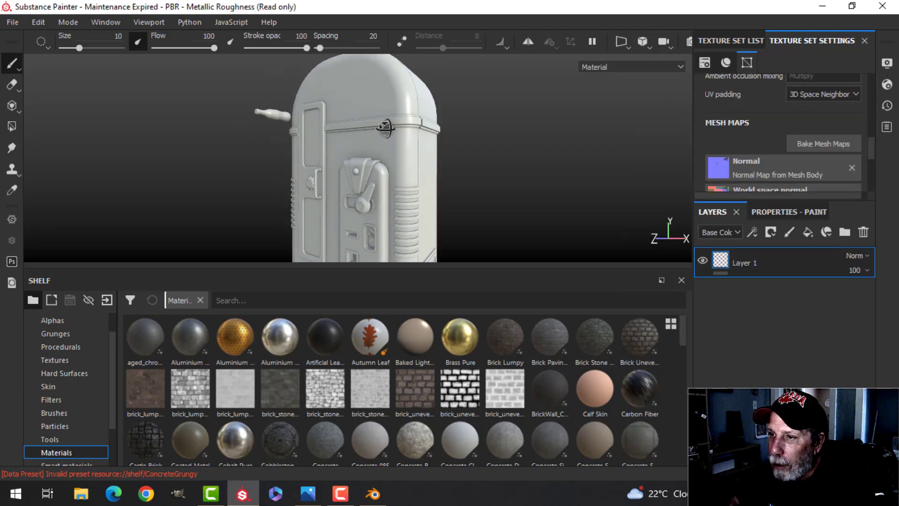
# Replace Layer 1 of the Body texture set with a fill layer that uses tri-planar projection.
pyautogui.click(735, 42)
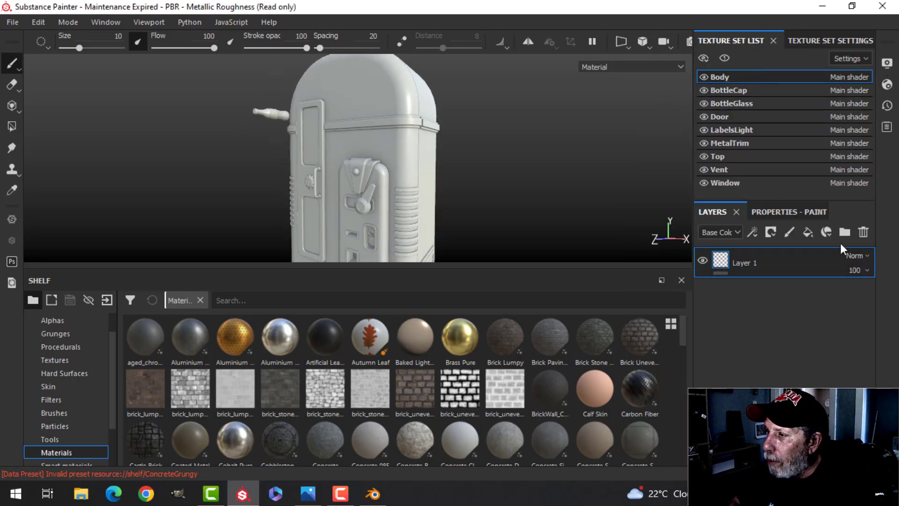
pyautogui.click(864, 231)
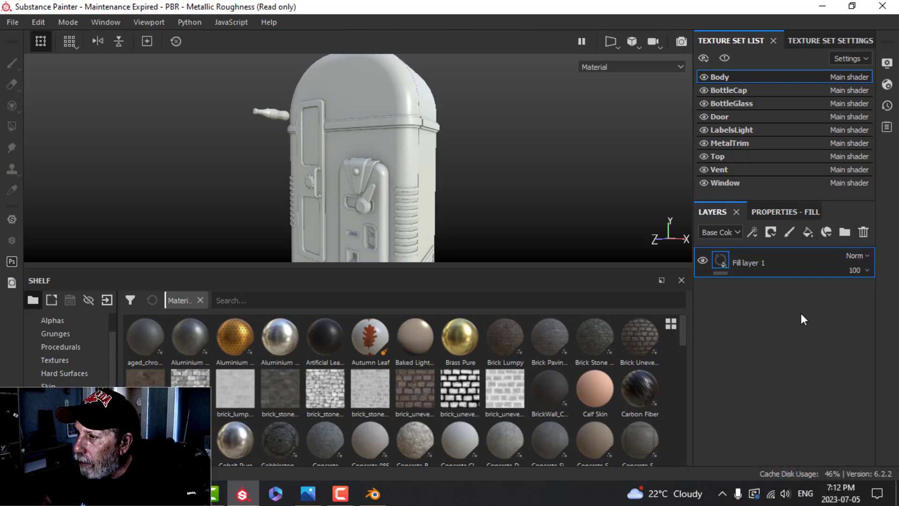
pyautogui.click(771, 211)
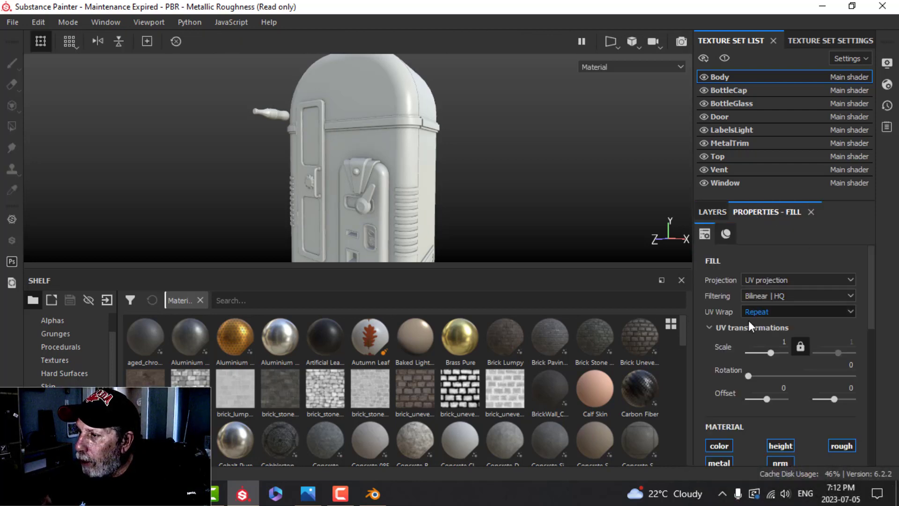
pyautogui.click(768, 283)
pyautogui.click(768, 308)
# Keep only the color and rough channels active on the fill layer and set the roughness to 0.1354.
pyautogui.scroll(-1, 745, 398)
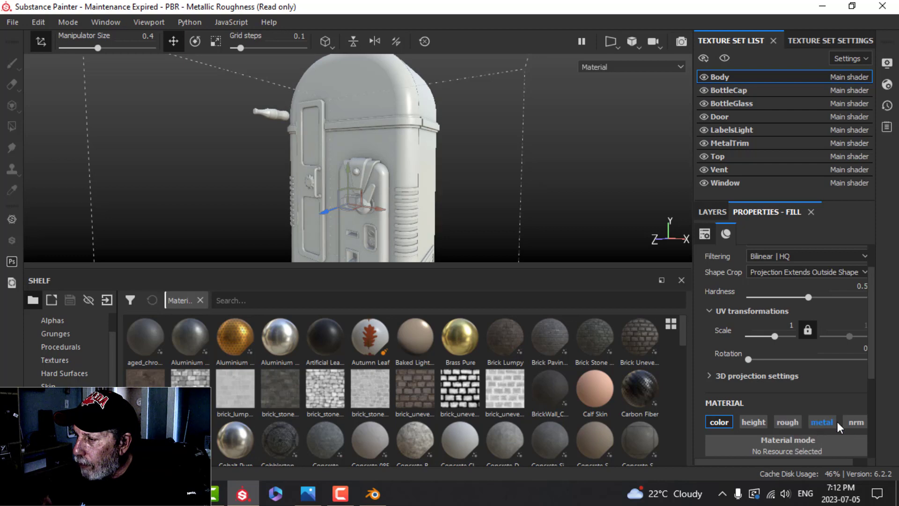
pyautogui.scroll(-4, 796, 403)
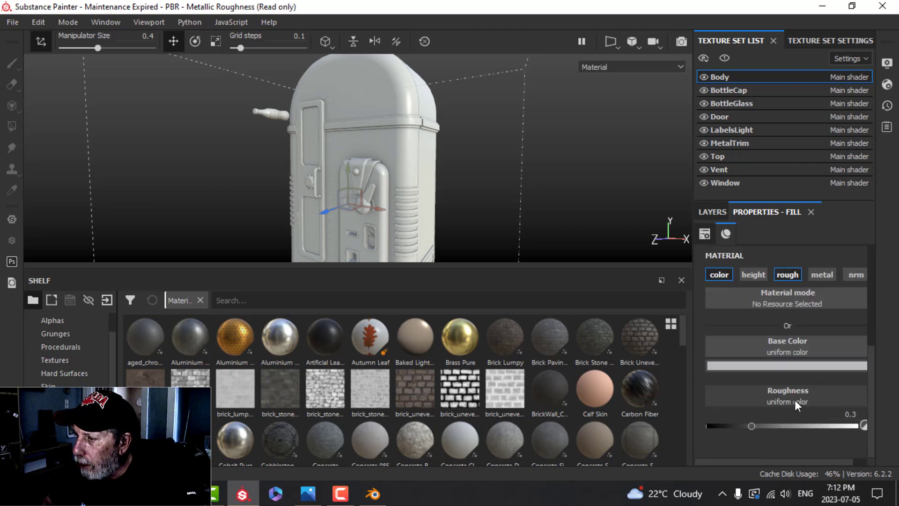
pyautogui.moveTo(751, 427); pyautogui.dragTo(726, 429)
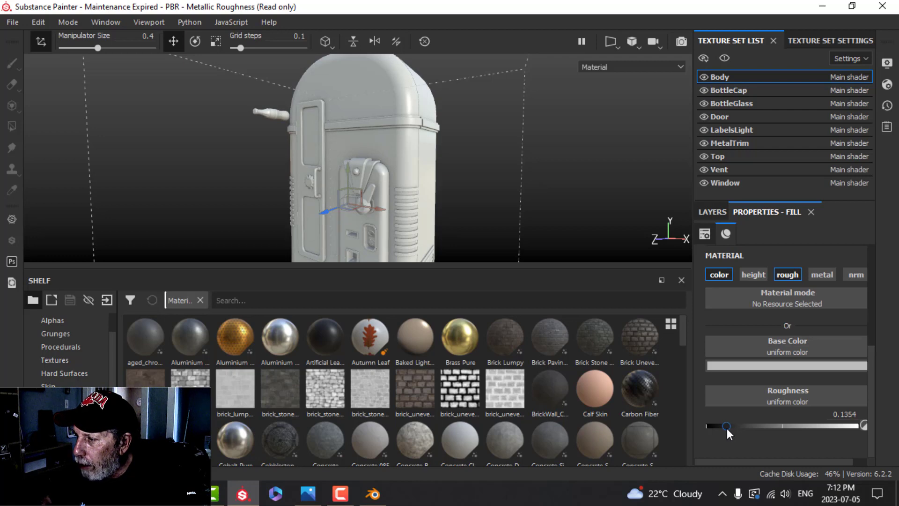
# Set the Body fill layer's base color to red with R 0.682, G 0.005 and B 0.005.
pyautogui.click(794, 366)
pyautogui.click(805, 233)
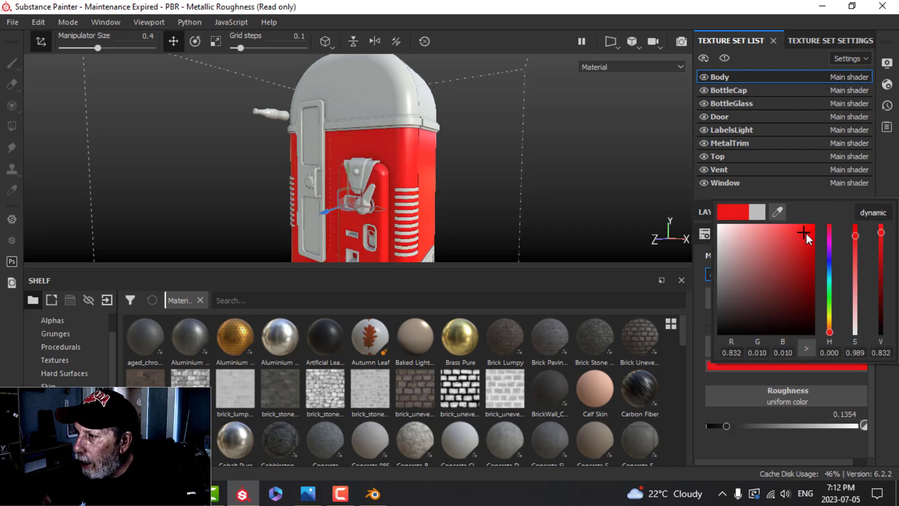
pyautogui.moveTo(805, 233); pyautogui.dragTo(808, 240)
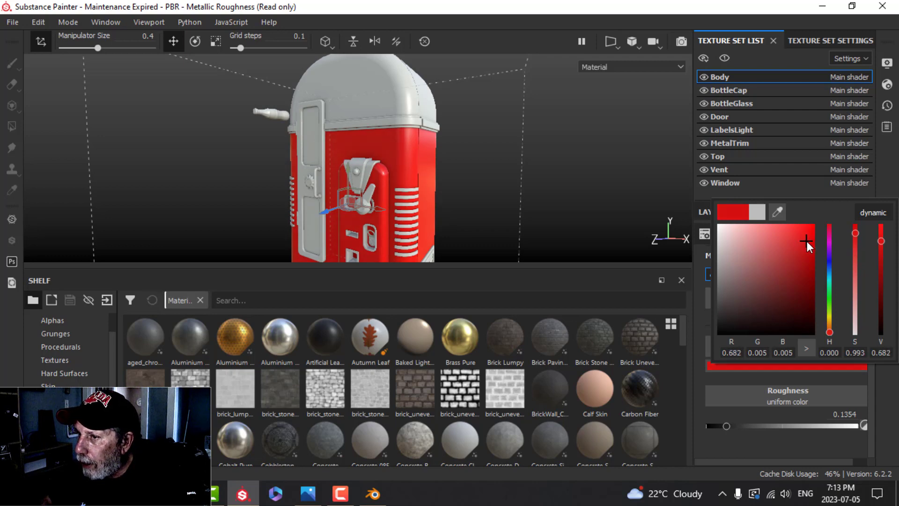
pyautogui.click(644, 195)
# Hide the projection manipulator and inspect the red body's front panel and side ribs up close.
pyautogui.scroll(3, 465, 200)
pyautogui.moveTo(464, 201)
pyautogui.keyDown('alt'); pyautogui.mouseDown()
pyautogui.moveTo(455, 195)
pyautogui.moveTo(456, 210)
pyautogui.mouseUp(); pyautogui.keyUp('alt')
pyautogui.keyDown('alt'); pyautogui.moveTo(456, 210); pyautogui.dragTo(458, 169, button='middle'); pyautogui.keyUp('alt')
pyautogui.click(41, 41)
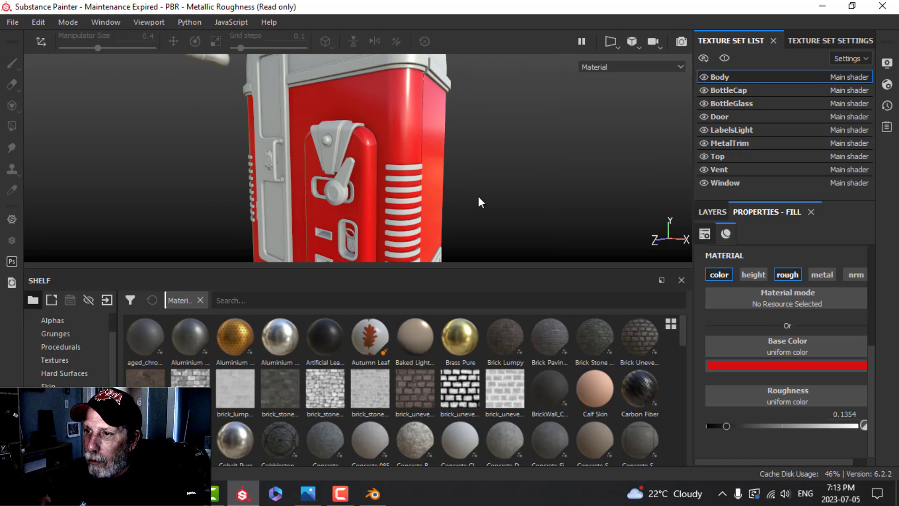
pyautogui.keyDown('alt'); pyautogui.moveTo(479, 201); pyautogui.dragTo(487, 174); pyautogui.keyUp('alt')
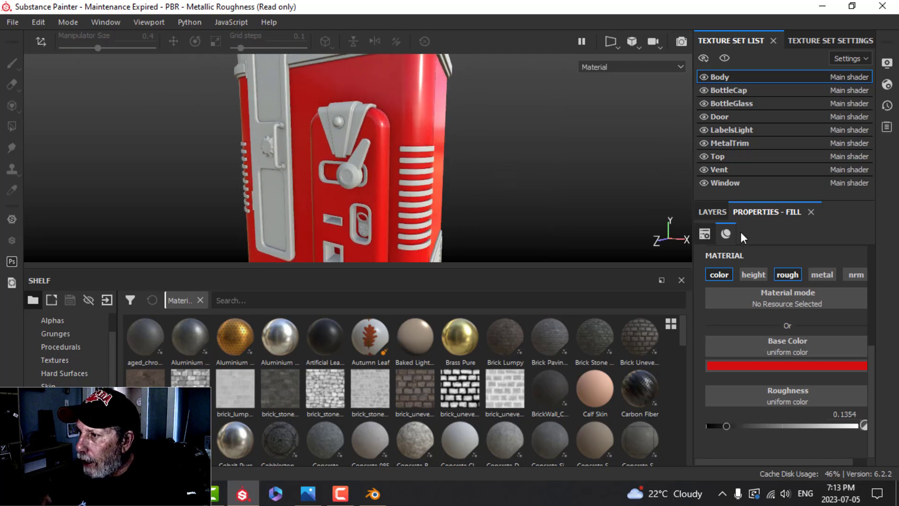
# Add a filter to the Body fill layer and assign the MatFinish Rough filter to it.
pyautogui.click(712, 211)
pyautogui.rightClick(724, 262)
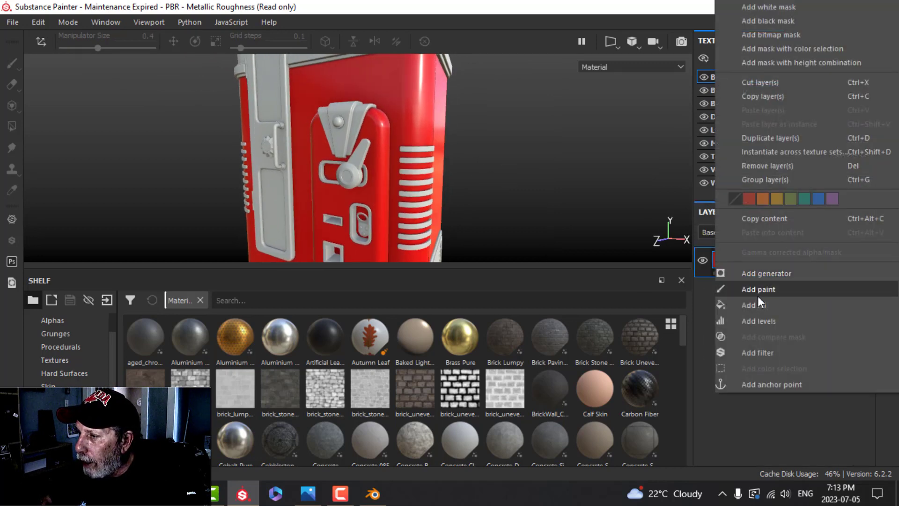
pyautogui.click(761, 352)
pyautogui.click(792, 210)
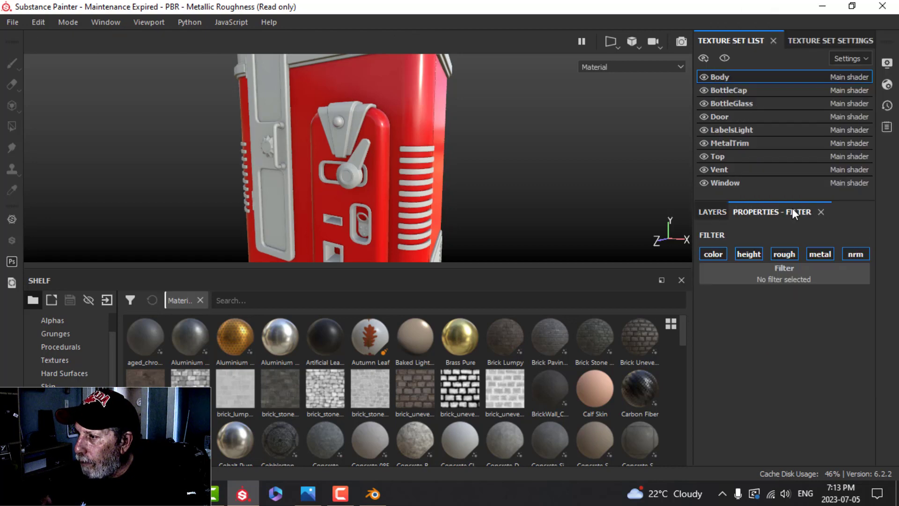
pyautogui.click(801, 280)
pyautogui.scroll(-3, 828, 397)
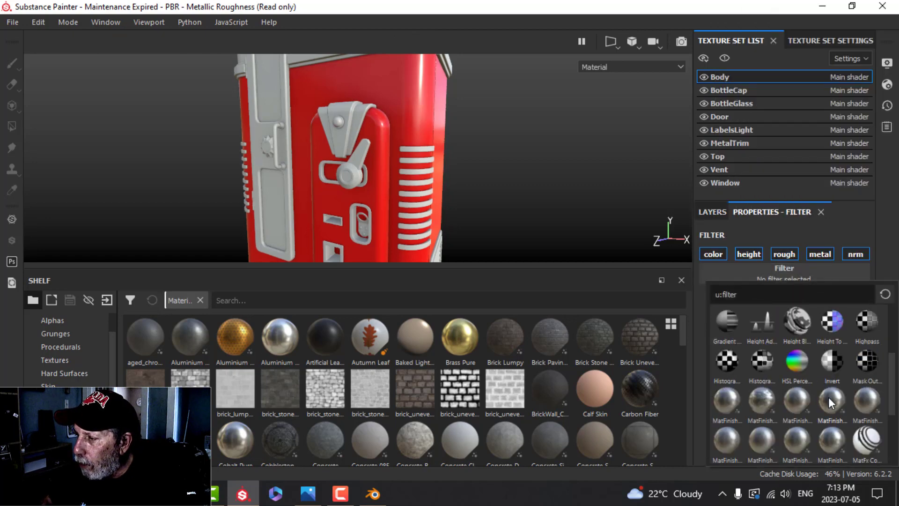
pyautogui.click(835, 445)
pyautogui.scroll(2, 525, 174)
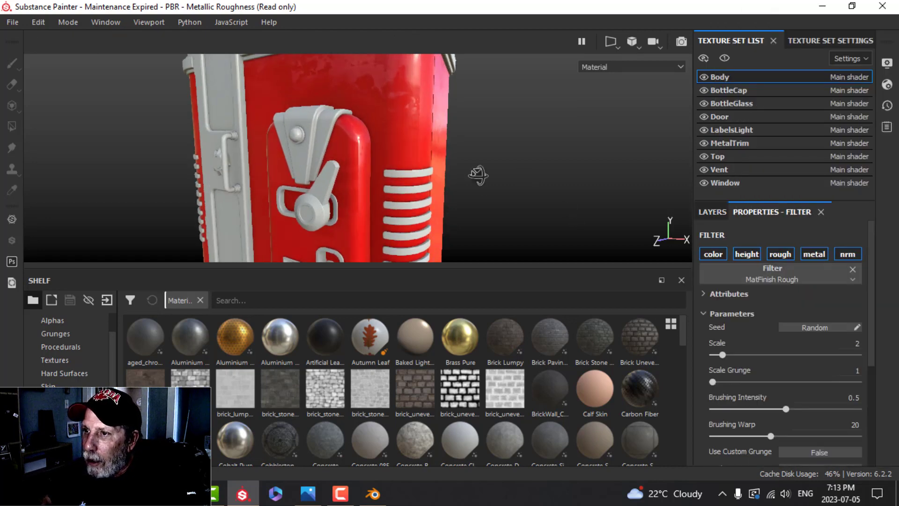
# Inspect the rough finish on the red body's front, ribs and edges from several angles.
pyautogui.keyDown('alt'); pyautogui.moveTo(478, 175); pyautogui.dragTo(516, 183); pyautogui.keyUp('alt')
pyautogui.scroll(-1, 517, 183)
pyautogui.keyDown('alt'); pyautogui.moveTo(468, 179); pyautogui.dragTo(514, 171, button='middle'); pyautogui.keyUp('alt')
pyautogui.keyDown('alt'); pyautogui.moveTo(514, 171); pyautogui.dragTo(550, 159); pyautogui.keyUp('alt')
pyautogui.scroll(2, 543, 150)
pyautogui.scroll(-2, 530, 150)
pyautogui.keyDown('alt'); pyautogui.moveTo(476, 150); pyautogui.dragTo(505, 175, button='middle'); pyautogui.keyUp('alt')
pyautogui.scroll(1, 497, 174)
pyautogui.keyDown('alt'); pyautogui.moveTo(487, 174); pyautogui.dragTo(542, 172); pyautogui.keyUp('alt')
pyautogui.keyDown('alt'); pyautogui.moveTo(542, 173); pyautogui.dragTo(538, 169, button='middle'); pyautogui.keyUp('alt')
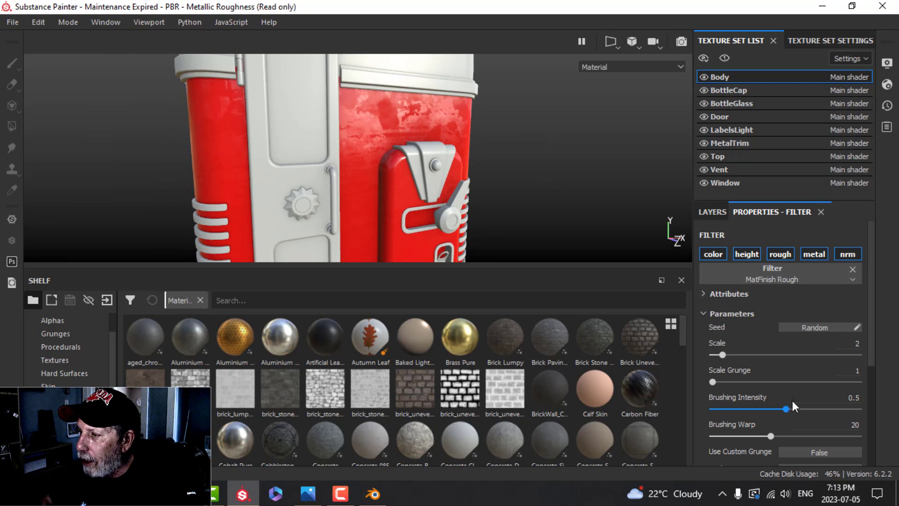
# Enable triplanar mapping on the MatFinish Rough filter and set Scale Grunge to 5 and Brushing Intensity to 0.29.
pyautogui.scroll(-2, 792, 402)
pyautogui.click(802, 433)
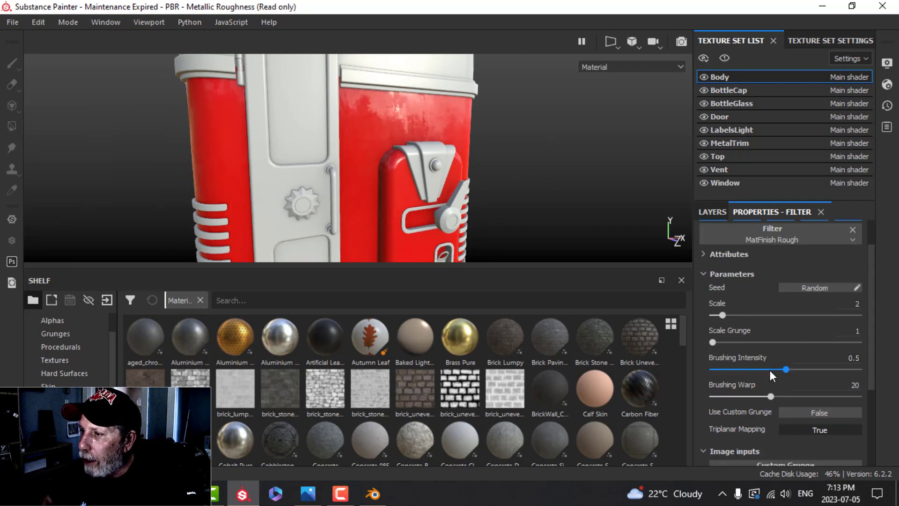
pyautogui.moveTo(715, 342); pyautogui.dragTo(751, 342)
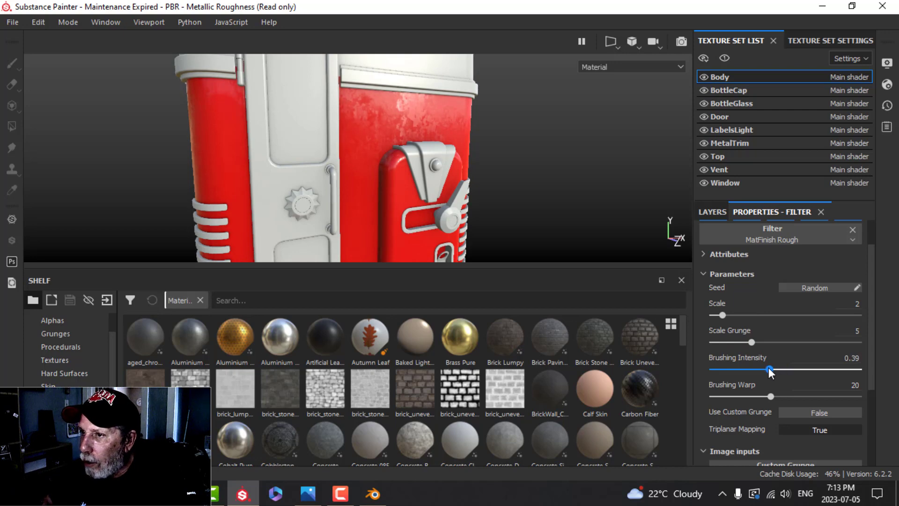
pyautogui.moveTo(583, 169)
pyautogui.keyDown('alt'); pyautogui.mouseDown()
pyautogui.moveTo(574, 147)
pyautogui.moveTo(612, 169)
pyautogui.mouseUp(); pyautogui.keyUp('alt')
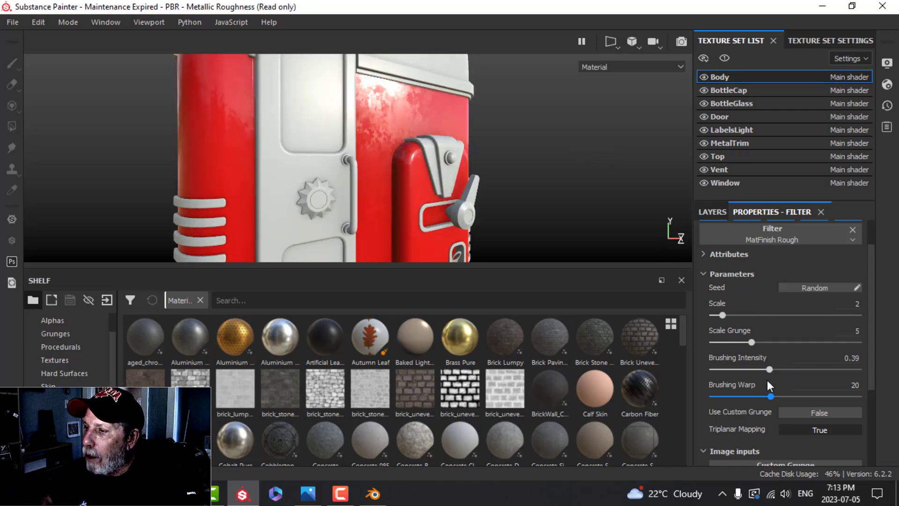
pyautogui.moveTo(768, 369); pyautogui.dragTo(754, 368)
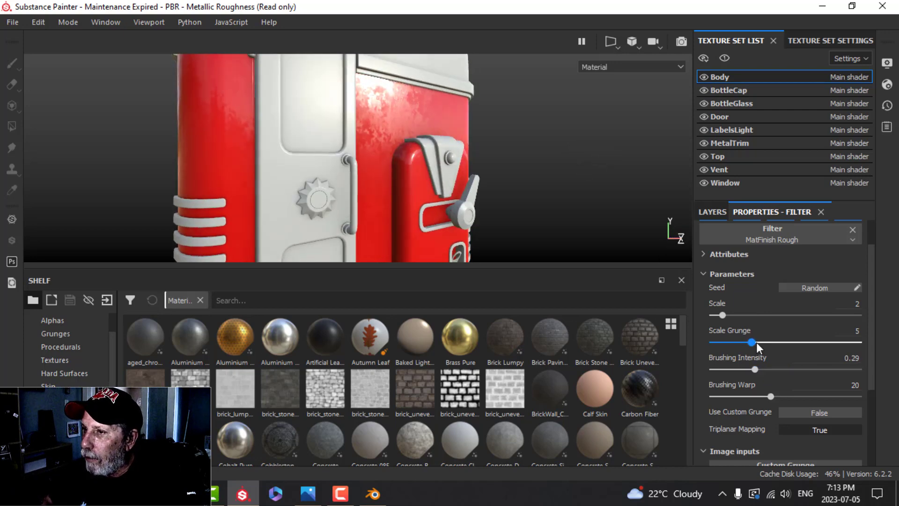
pyautogui.keyDown('alt'); pyautogui.moveTo(531, 204); pyautogui.dragTo(553, 170); pyautogui.keyUp('alt')
# Rename the Body fill layer as red.
pyautogui.click(713, 212)
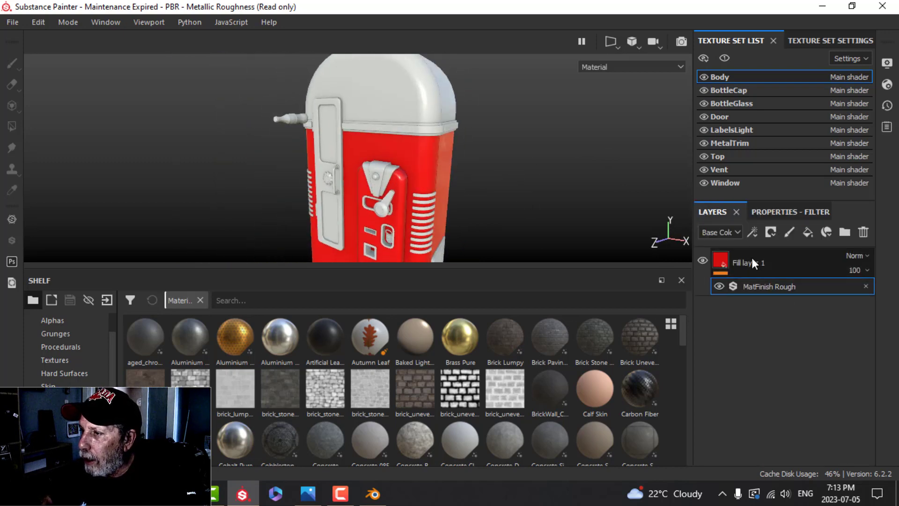
pyautogui.doubleClick(752, 260)
pyautogui.write('red')
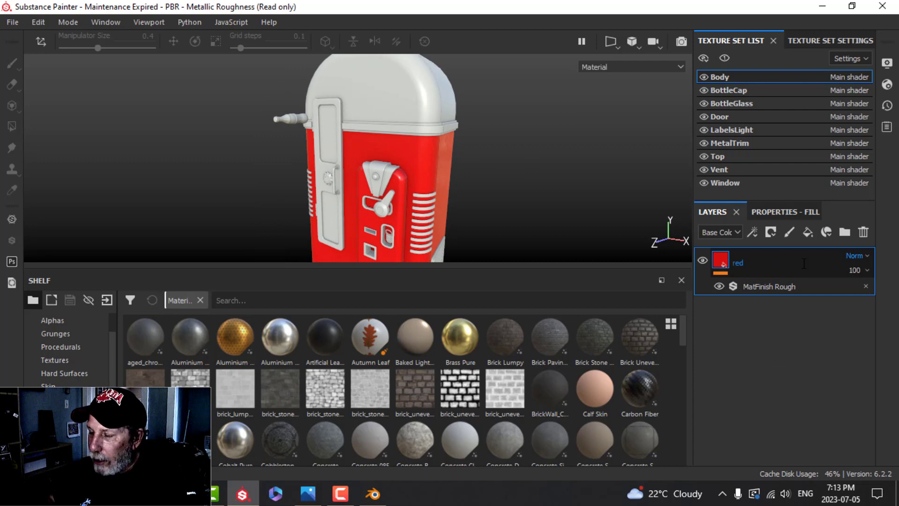
pyautogui.press('Return')
pyautogui.keyDown('alt'); pyautogui.moveTo(603, 212); pyautogui.dragTo(480, 192); pyautogui.keyUp('alt')
# Copy the red layer into the Top texture set in place of its default layer.
pyautogui.rightClick(753, 255)
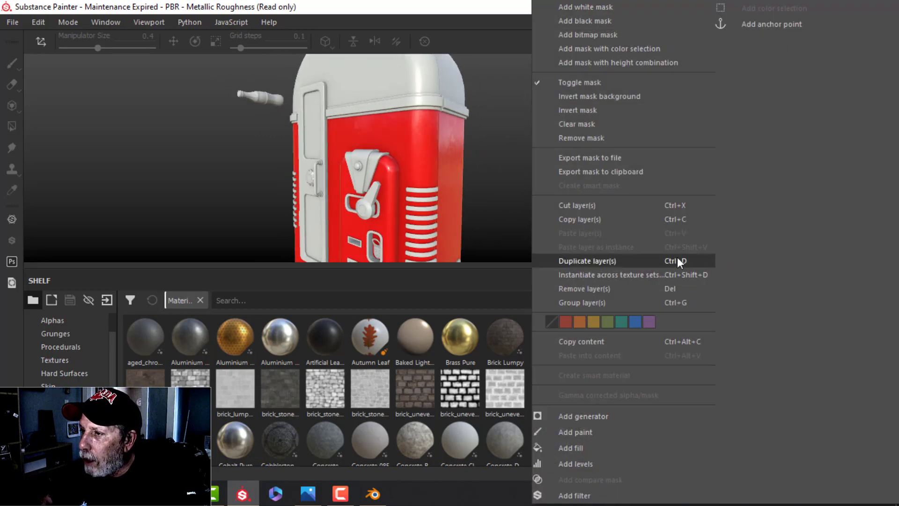
pyautogui.click(593, 219)
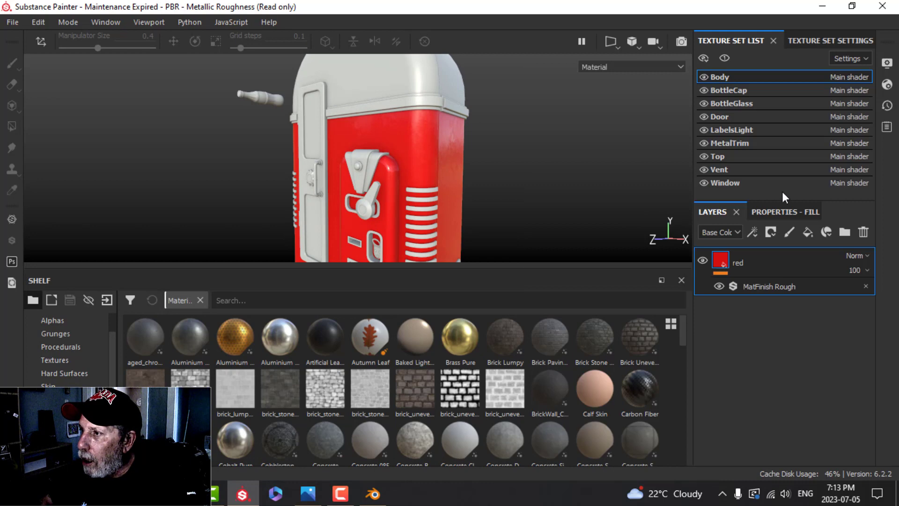
pyautogui.click(746, 156)
pyautogui.click(864, 232)
pyautogui.rightClick(752, 291)
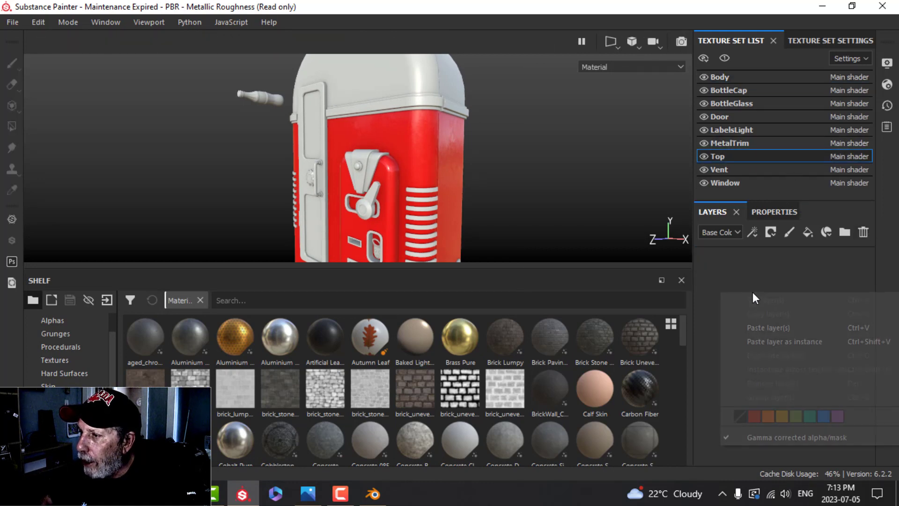
pyautogui.click(767, 325)
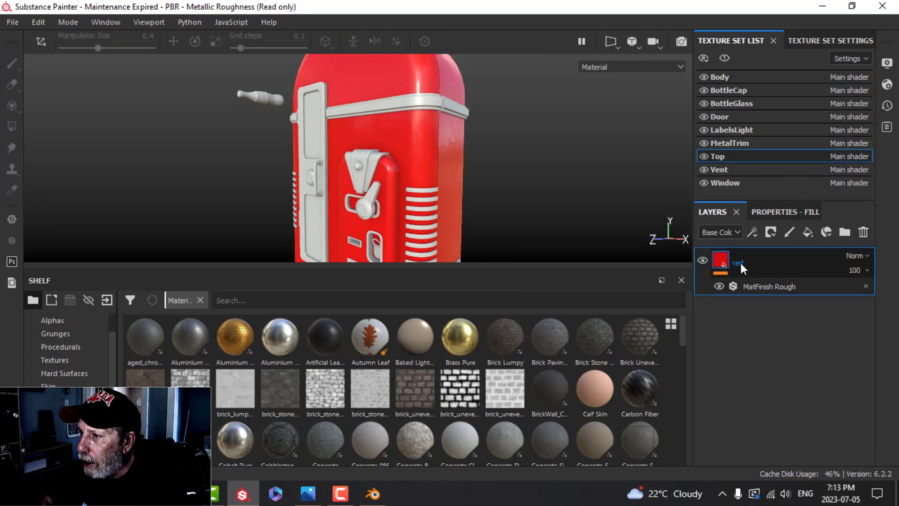
# Rename the Top texture set's pasted layer as white and set its base color to R, G and B 0.639.
pyautogui.write('white')
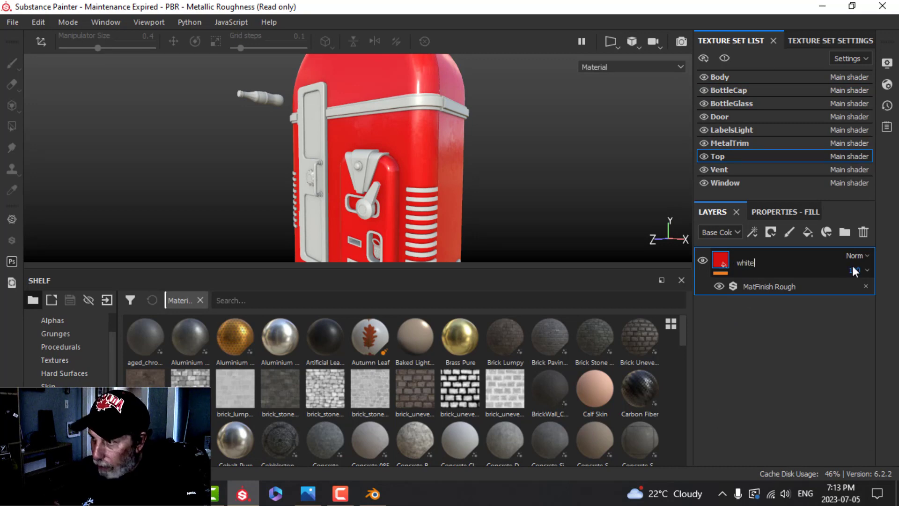
pyautogui.press('Return')
pyautogui.click(790, 213)
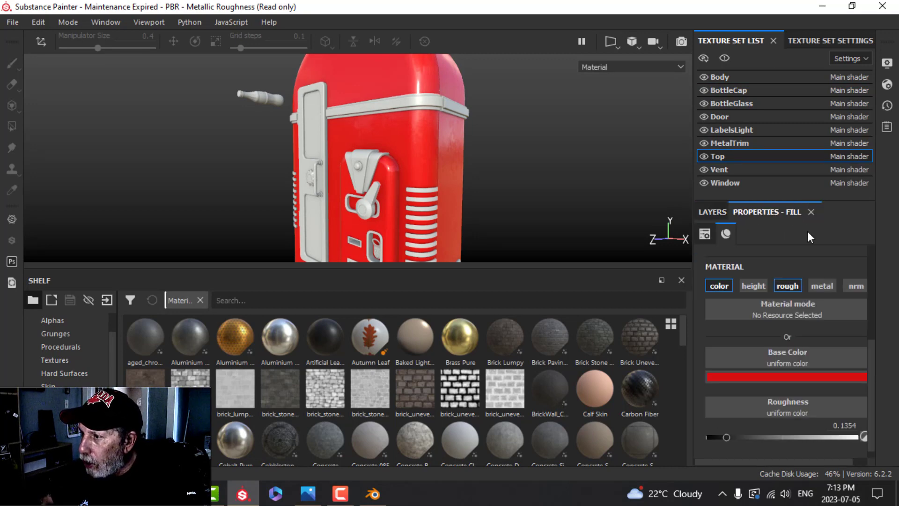
pyautogui.click(770, 377)
pyautogui.click(720, 262)
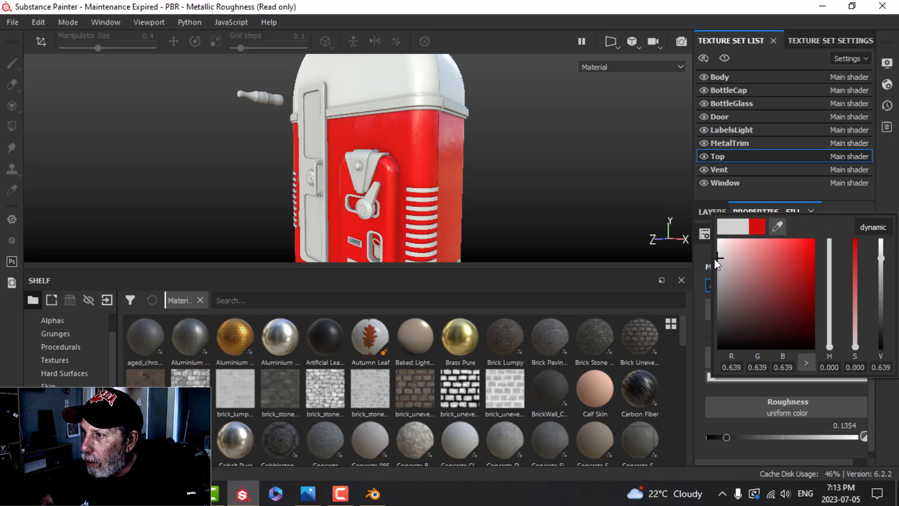
# Inspect the white top and red body from several angles and examine the front panel recesses up close.
pyautogui.keyDown('alt'); pyautogui.moveTo(519, 125); pyautogui.dragTo(521, 122); pyautogui.keyUp('alt')
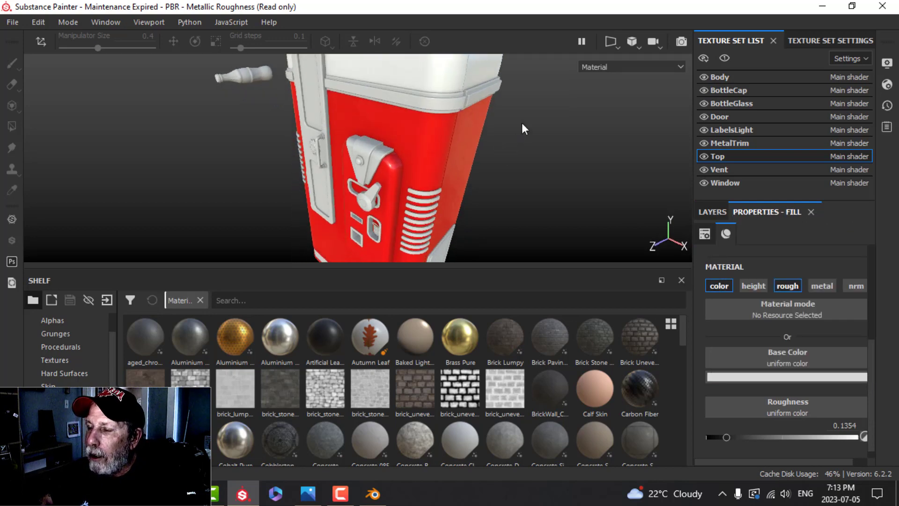
pyautogui.scroll(2, 523, 131)
pyautogui.scroll(-3, 521, 136)
pyautogui.keyDown('alt'); pyautogui.moveTo(520, 136); pyautogui.dragTo(504, 152, button='middle'); pyautogui.keyUp('alt')
pyautogui.keyDown('alt'); pyautogui.moveTo(503, 152); pyautogui.dragTo(542, 139); pyautogui.keyUp('alt')
pyautogui.keyDown('alt'); pyautogui.moveTo(535, 182); pyautogui.dragTo(488, 167); pyautogui.keyUp('alt')
pyautogui.click(712, 207)
pyautogui.scroll(-2, 415, 188)
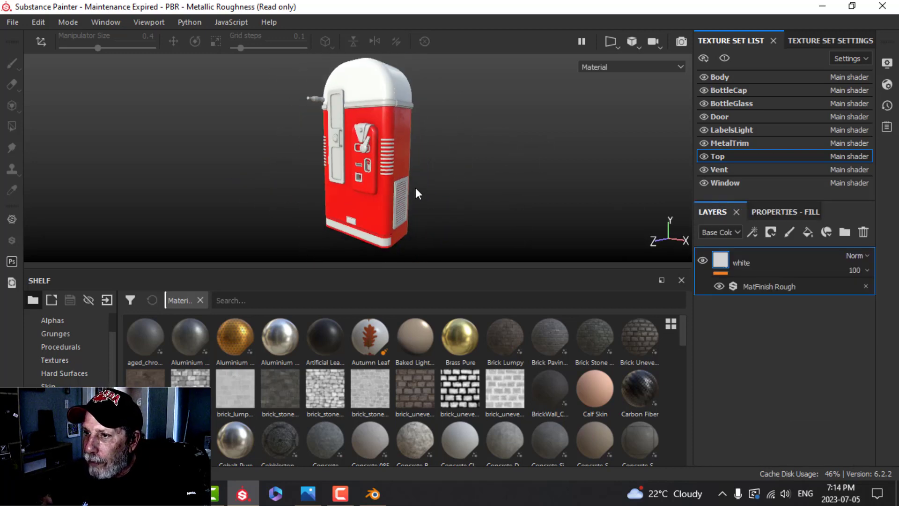
pyautogui.scroll(5, 415, 188)
pyautogui.keyDown('alt'); pyautogui.moveTo(405, 191); pyautogui.dragTo(407, 121); pyautogui.keyUp('alt')
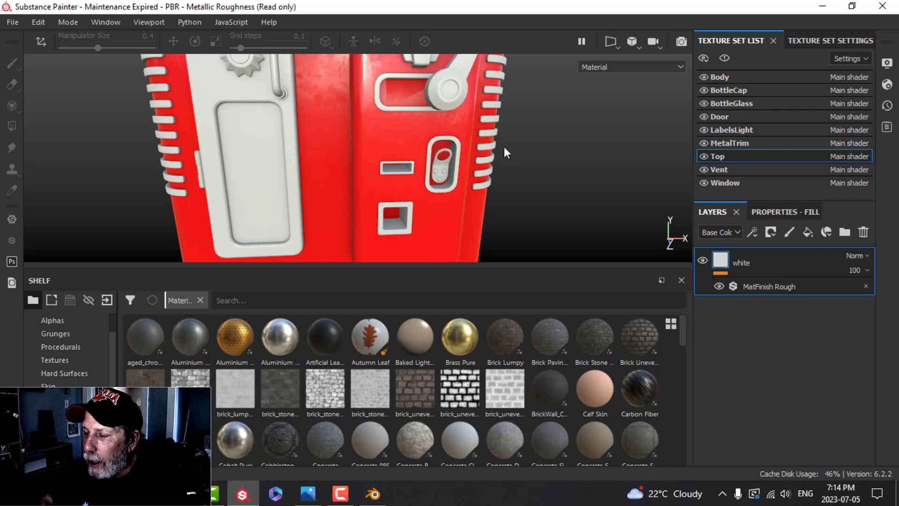
# Add a fill layer to the Body texture set with only color and rough channels active and roughness 0.9469.
pyautogui.click(721, 75)
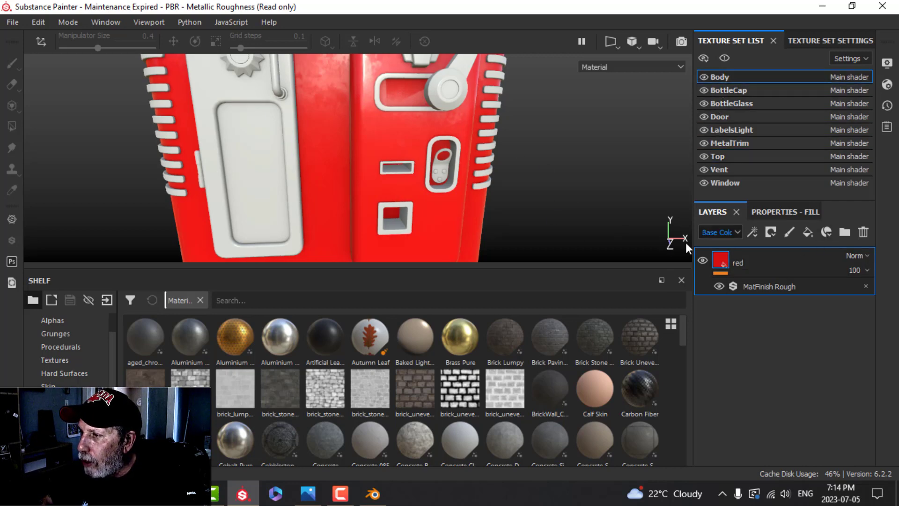
pyautogui.click(809, 233)
pyautogui.click(782, 208)
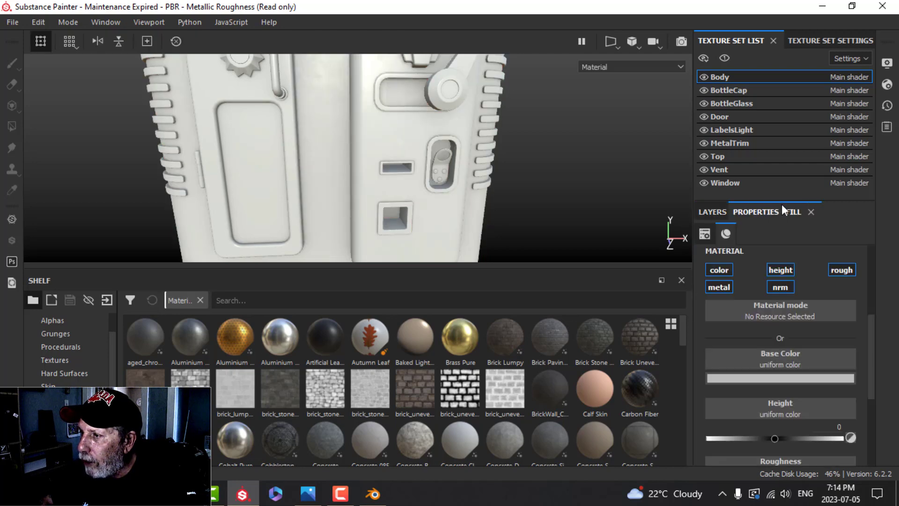
pyautogui.keyDown('alt'); pyautogui.click(720, 269); pyautogui.keyUp('alt')
pyautogui.click(849, 274)
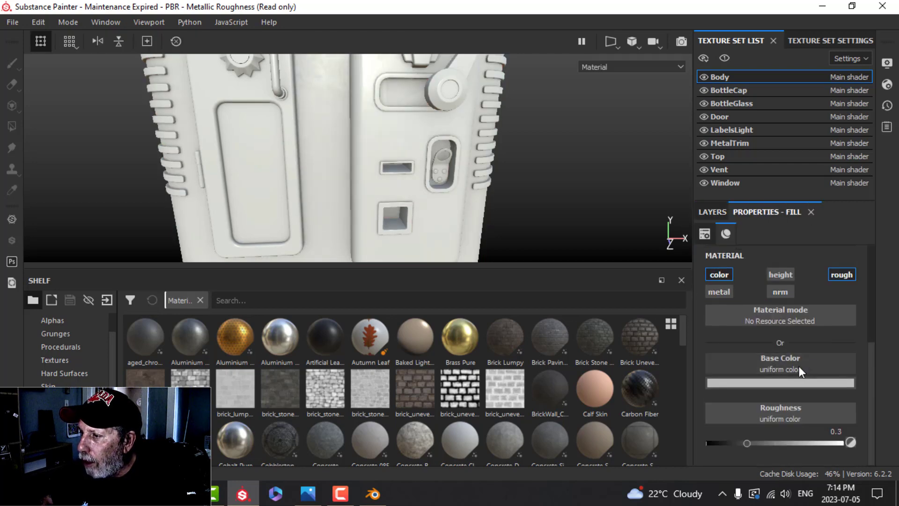
pyautogui.moveTo(761, 445); pyautogui.dragTo(836, 444)
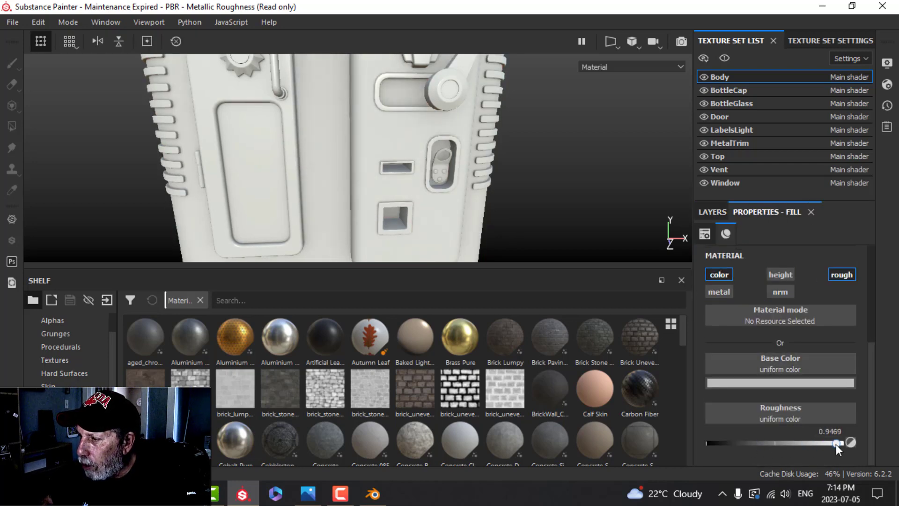
# Set the new fill layer's base color to dark brown with R 0.024, G 0.013 and B 0.001.
pyautogui.click(797, 384)
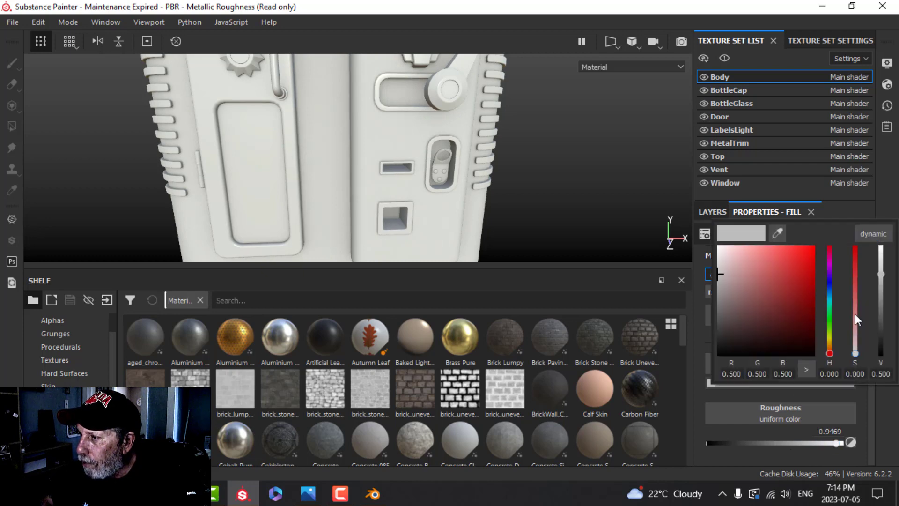
pyautogui.click(830, 349)
pyautogui.click(796, 336)
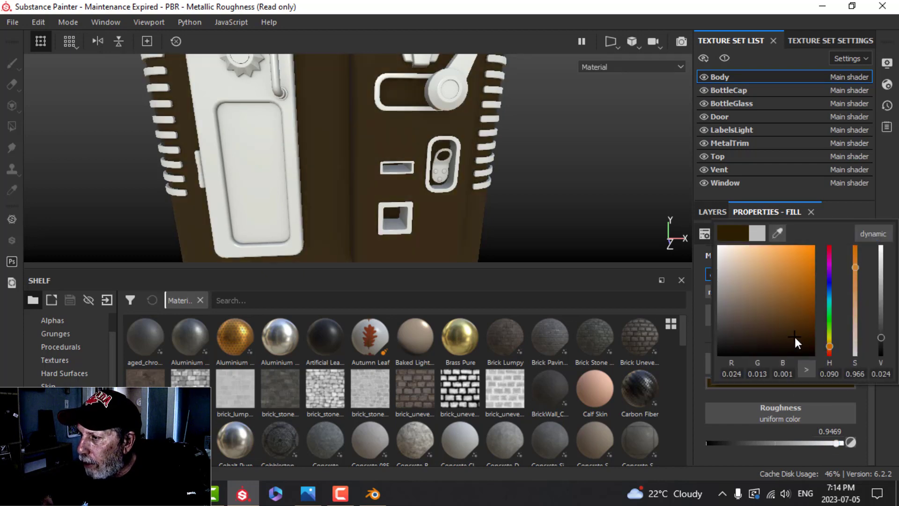
pyautogui.click(886, 193)
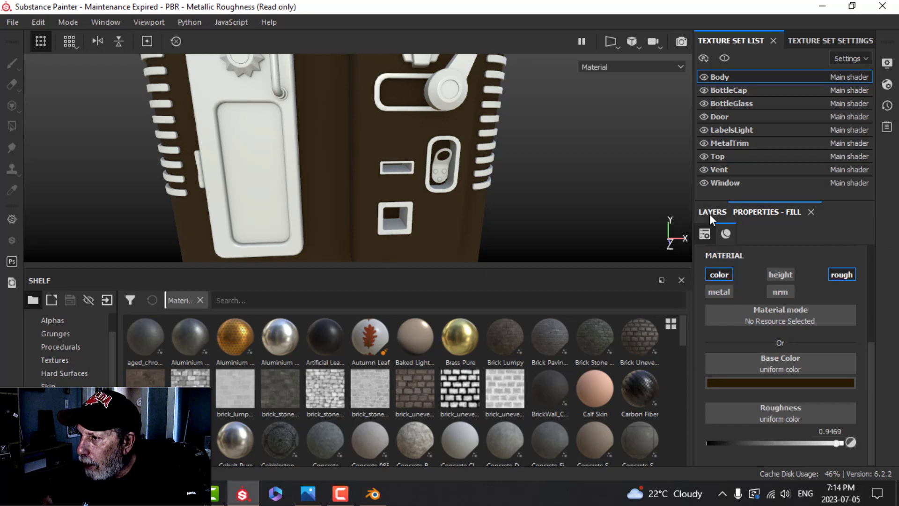
# Give the brown fill layer a black mask driven by a Dirt generator.
pyautogui.click(710, 215)
pyautogui.click(771, 234)
pyautogui.click(789, 261)
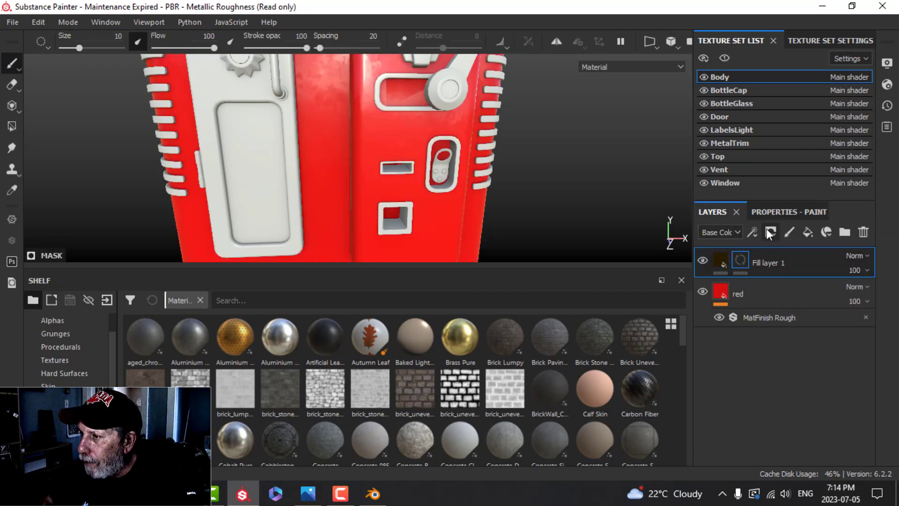
pyautogui.click(768, 231)
pyautogui.click(786, 250)
pyautogui.click(783, 213)
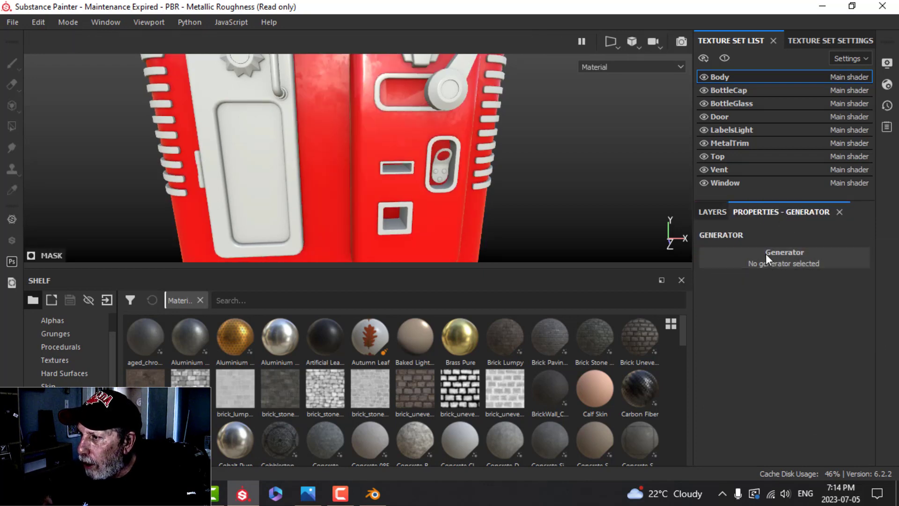
pyautogui.click(765, 255)
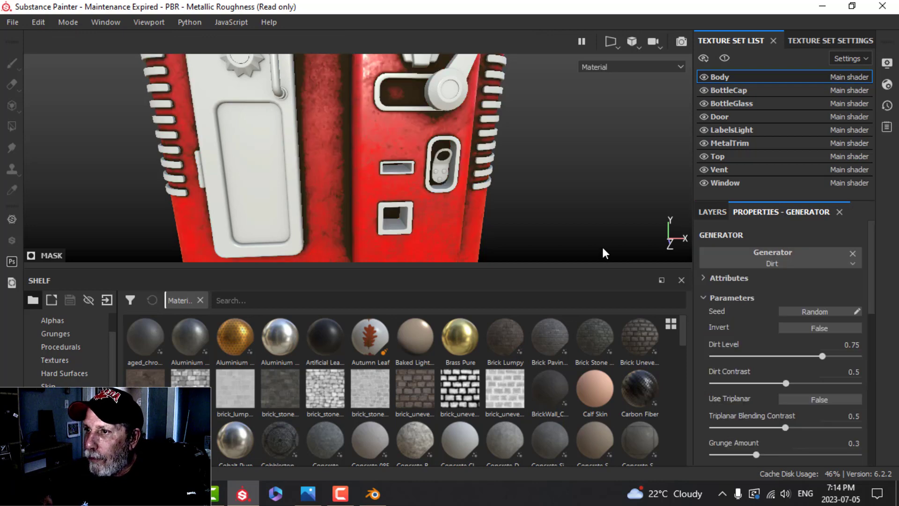
# Lower the generator's Dirt Level and check the dirt around the body's ribs and front panel recesses.
pyautogui.moveTo(822, 355); pyautogui.dragTo(790, 356)
pyautogui.keyDown('alt'); pyautogui.moveTo(571, 236); pyautogui.dragTo(444, 186); pyautogui.keyUp('alt')
pyautogui.scroll(-4, 467, 190)
pyautogui.scroll(4, 455, 194)
pyautogui.scroll(4, 418, 188)
pyautogui.keyDown('alt'); pyautogui.moveTo(422, 188); pyautogui.dragTo(440, 199, button='middle'); pyautogui.keyUp('alt')
pyautogui.keyDown('alt'); pyautogui.moveTo(458, 200); pyautogui.dragTo(375, 156); pyautogui.keyUp('alt')
pyautogui.keyDown('alt'); pyautogui.moveTo(538, 195); pyautogui.dragTo(655, 207); pyautogui.keyUp('alt')
# Rename the masked brown fill layer as dirt.
pyautogui.click(713, 211)
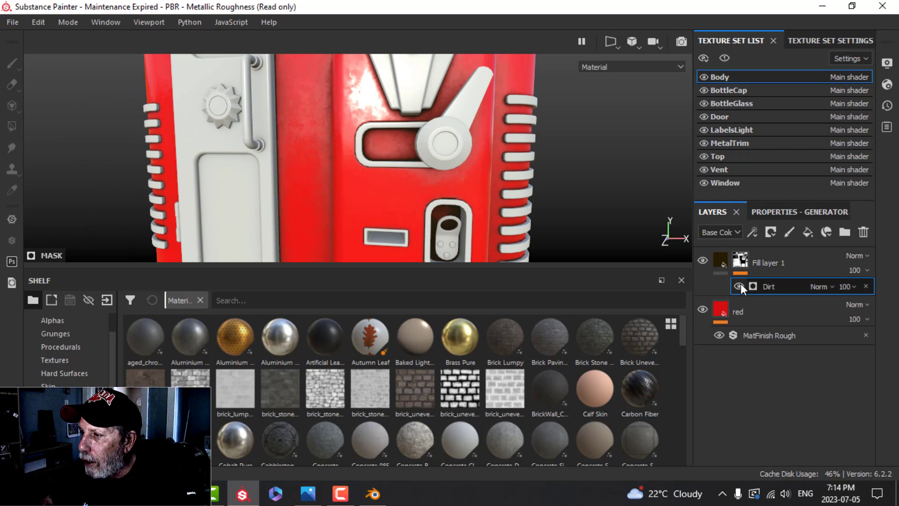
pyautogui.doubleClick(763, 263)
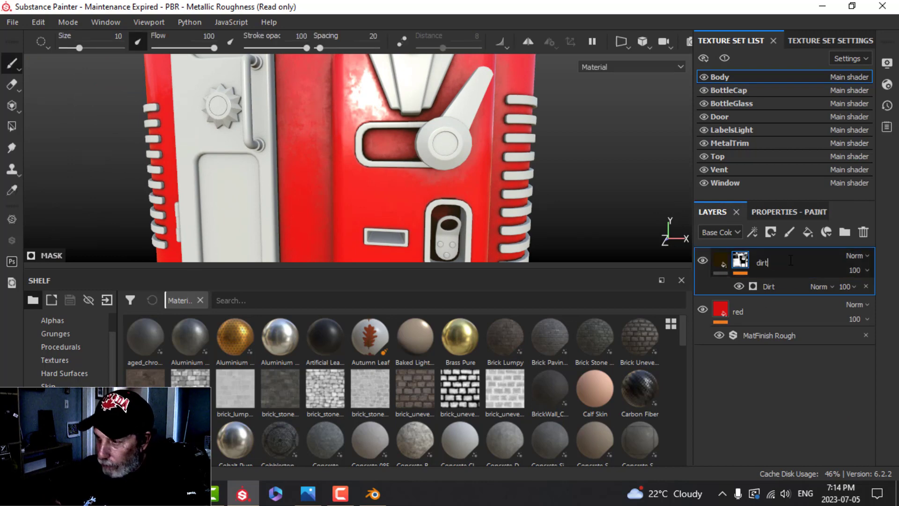
pyautogui.write('dirt')
pyautogui.press('Return')
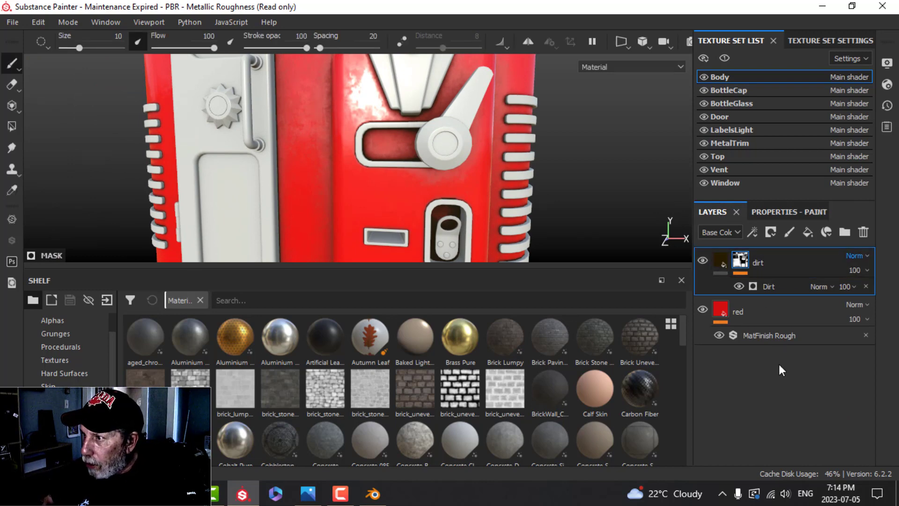
# Copy the white layer from the Top texture set into Body, placing it between the dirt and red layers.
pyautogui.click(735, 154)
pyautogui.rightClick(746, 259)
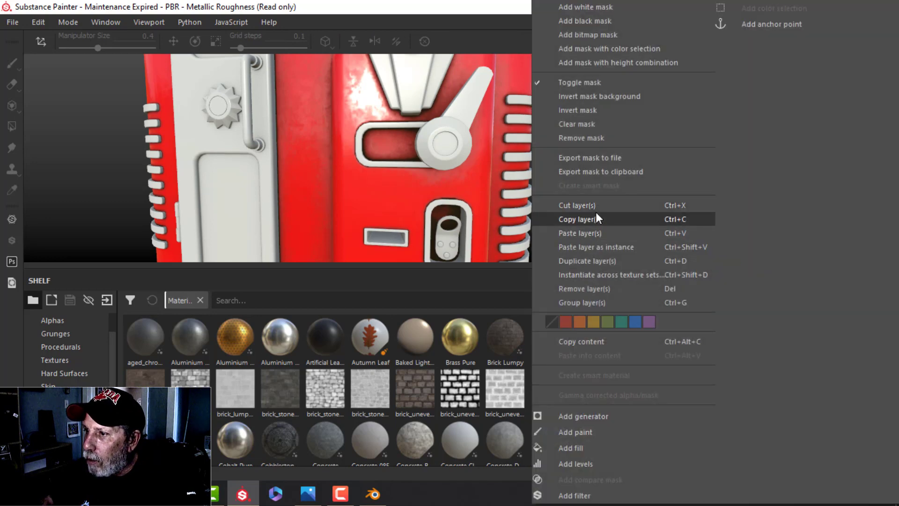
pyautogui.click(595, 213)
pyautogui.click(787, 212)
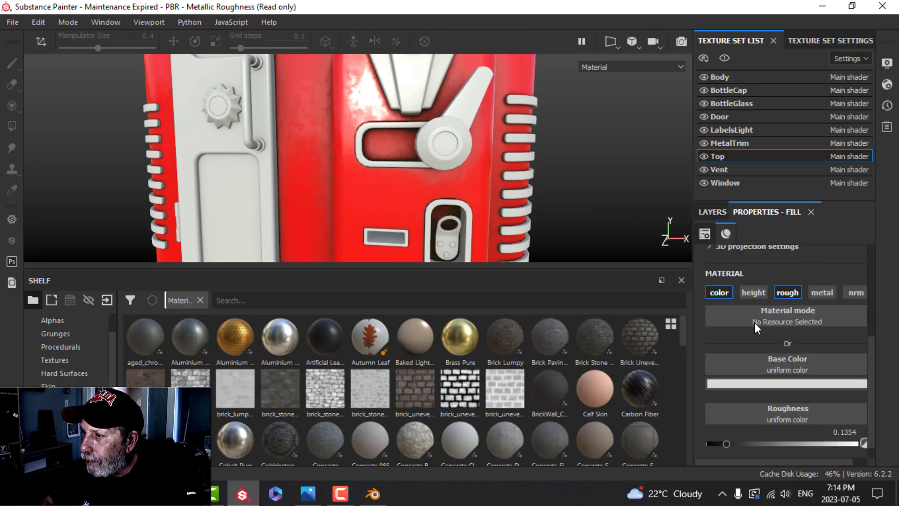
pyautogui.click(713, 212)
pyautogui.click(735, 76)
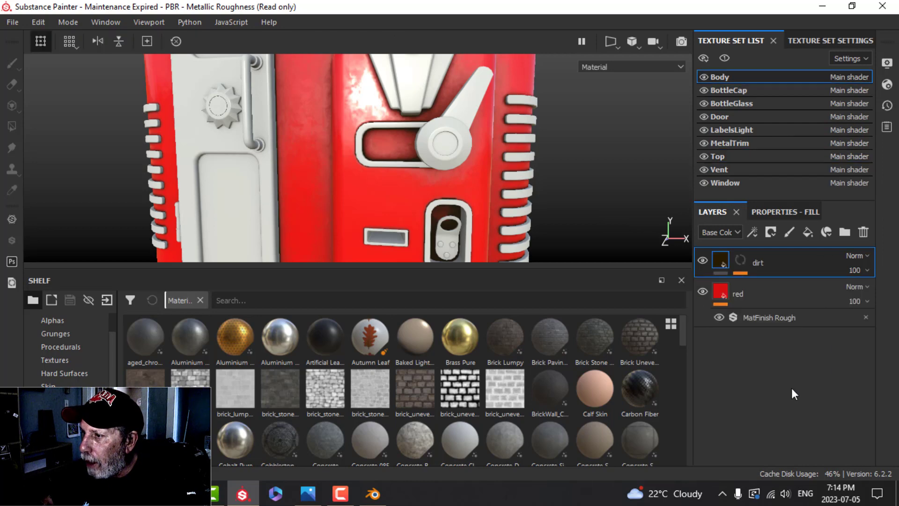
pyautogui.rightClick(766, 384)
pyautogui.click(607, 237)
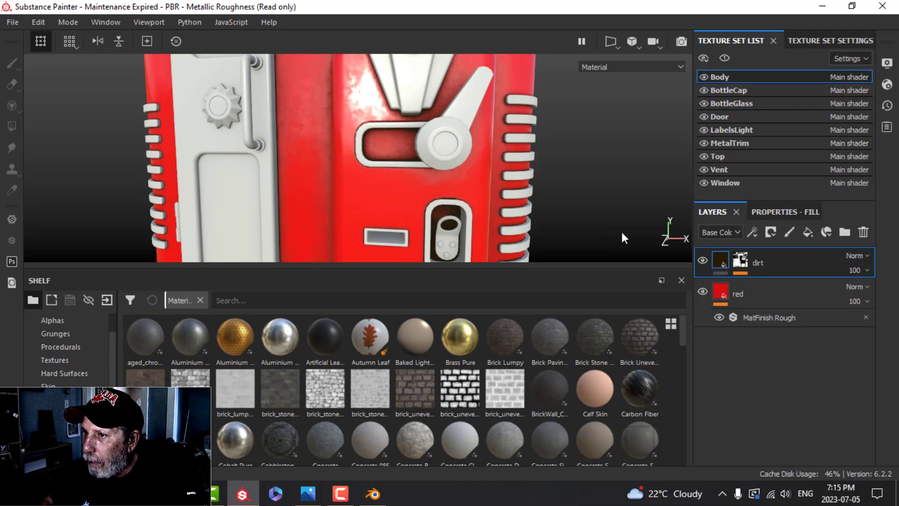
pyautogui.moveTo(760, 267); pyautogui.dragTo(762, 314)
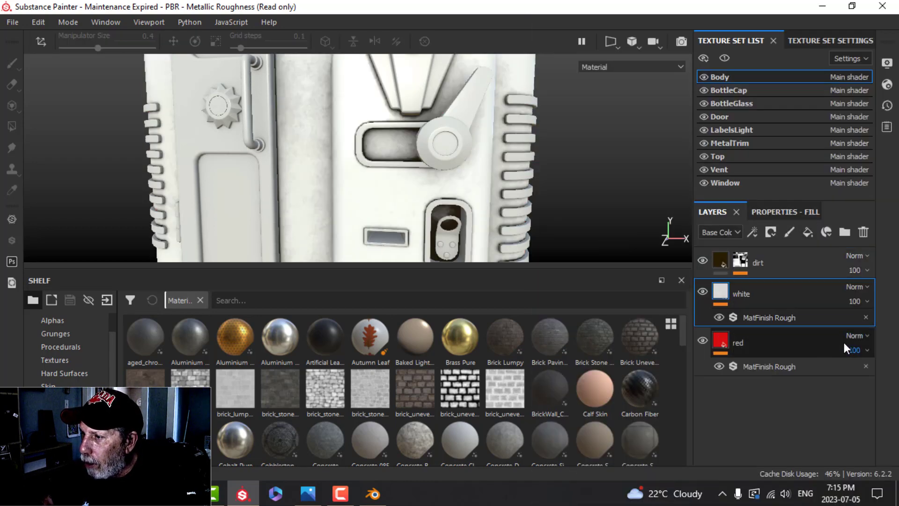
# Give Body's white layer a black mask and review the Polygon Fill modes available for masking parts.
pyautogui.click(770, 232)
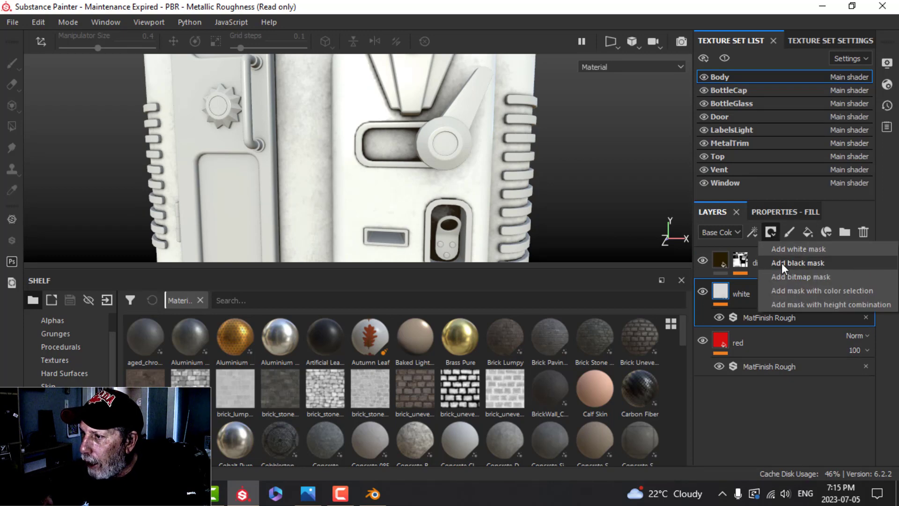
pyautogui.click(782, 263)
pyautogui.click(12, 125)
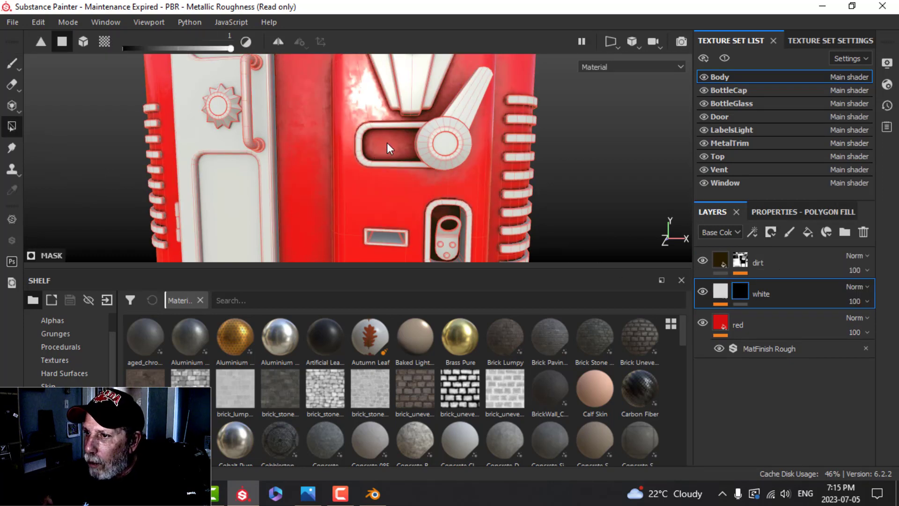
pyautogui.click(781, 211)
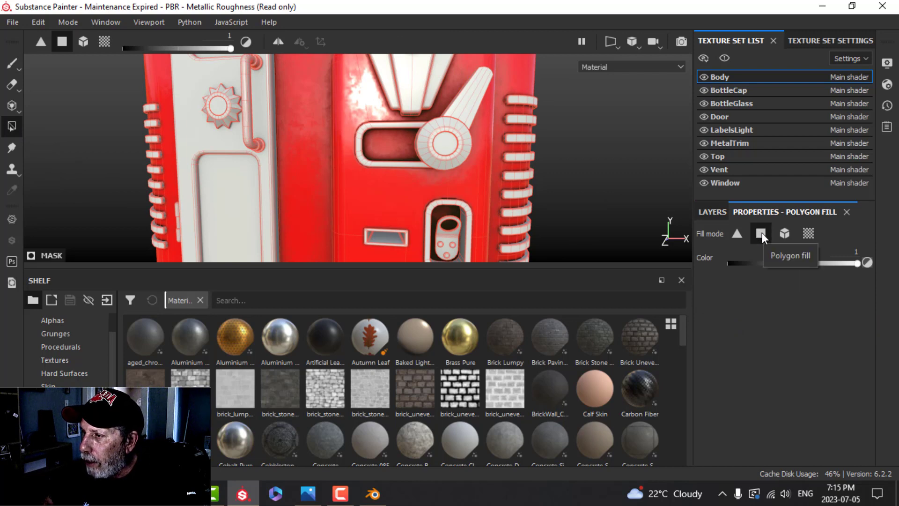
pyautogui.click(13, 63)
pyautogui.keyDown('alt'); pyautogui.moveTo(468, 187); pyautogui.dragTo(501, 204); pyautogui.keyUp('alt')
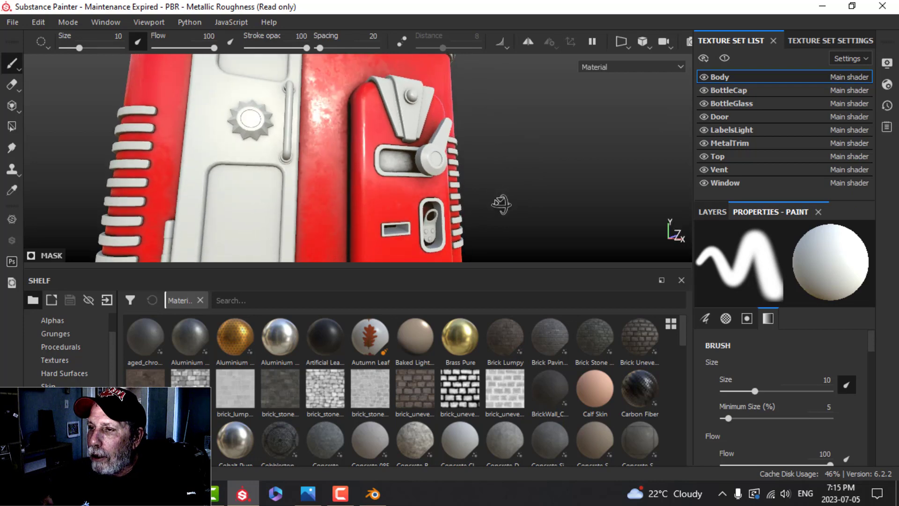
pyautogui.scroll(-3, 489, 219)
pyautogui.keyDown('alt'); pyautogui.moveTo(490, 218); pyautogui.dragTo(508, 178, button='middle'); pyautogui.keyUp('alt')
pyautogui.keyDown('alt'); pyautogui.moveTo(508, 178); pyautogui.dragTo(472, 198); pyautogui.keyUp('alt')
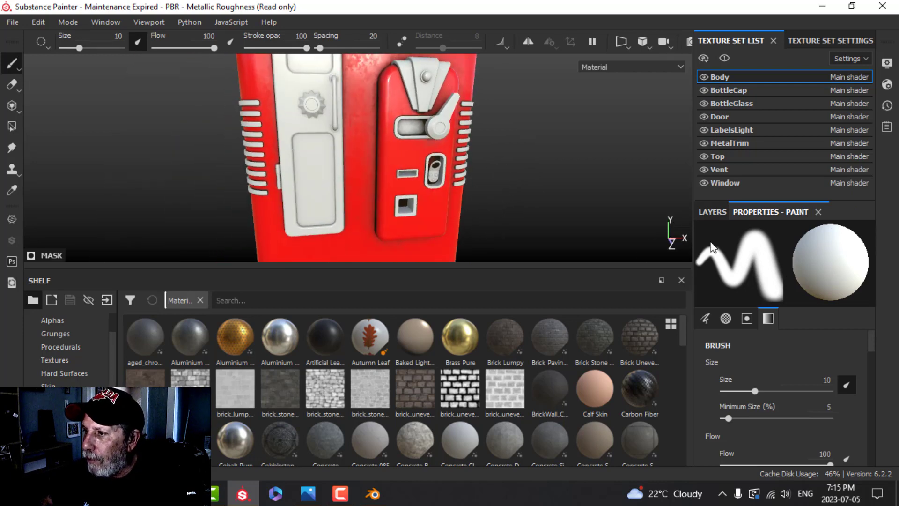
# Copy the dirt layer from Body into the Top texture set, above its white layer.
pyautogui.click(711, 214)
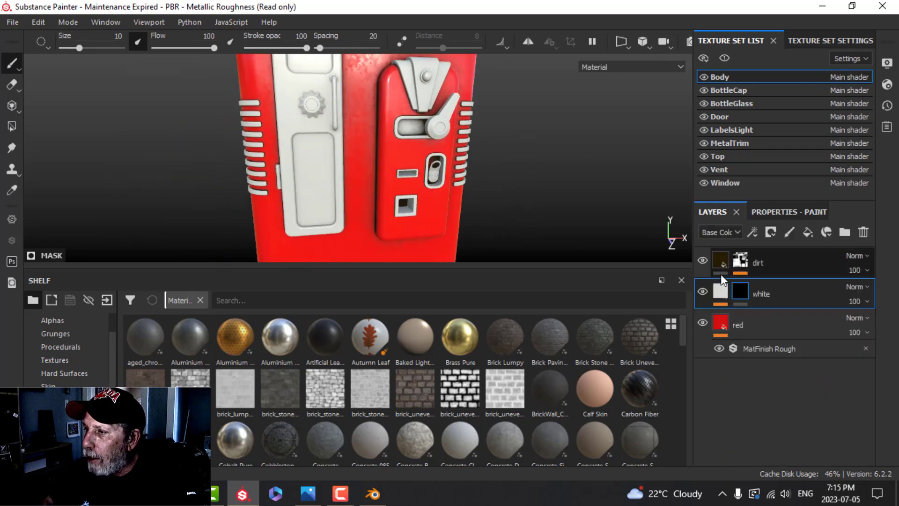
pyautogui.click(780, 265)
pyautogui.rightClick(780, 265)
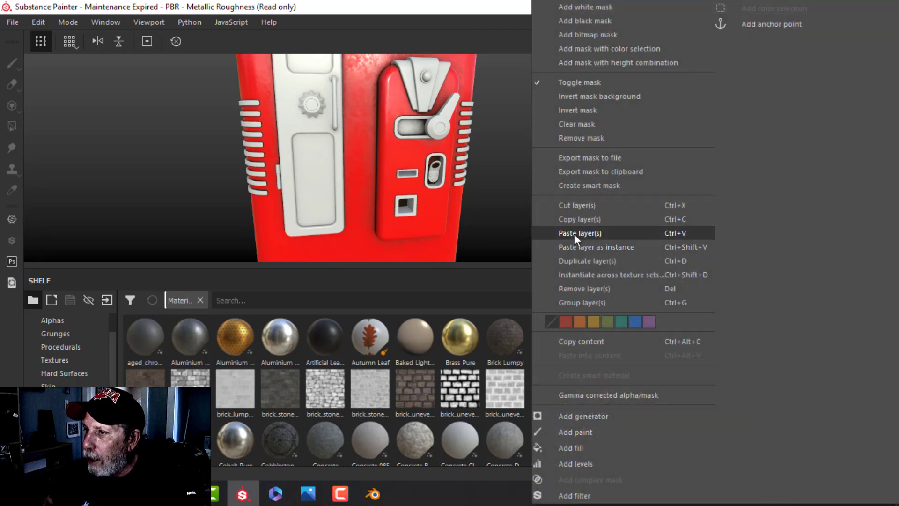
pyautogui.click(577, 219)
pyautogui.click(716, 156)
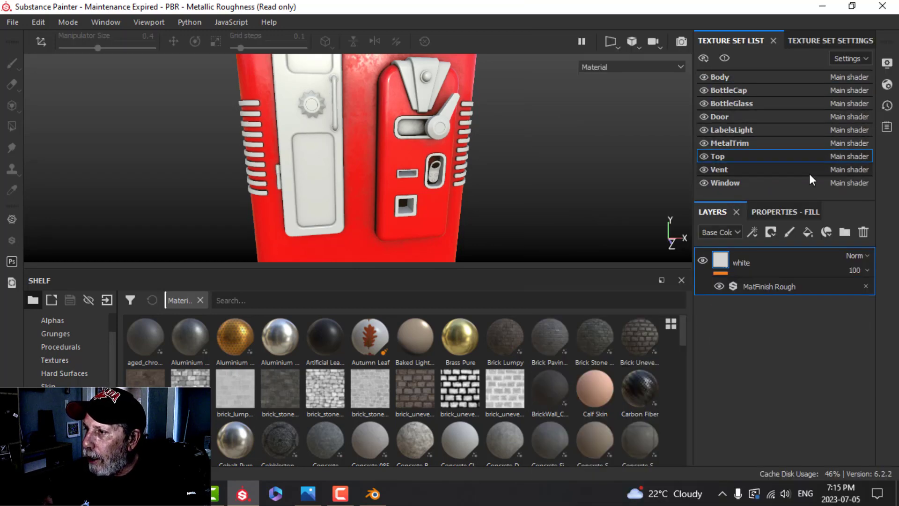
pyautogui.rightClick(761, 359)
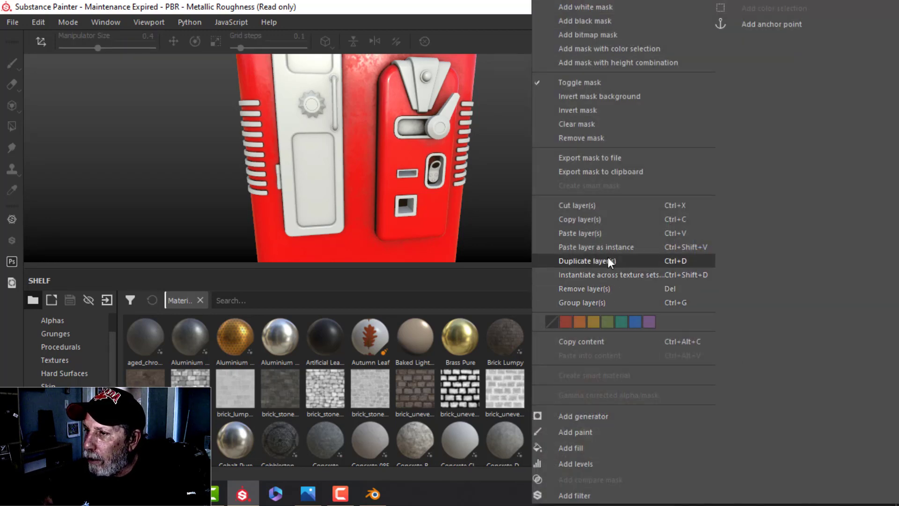
pyautogui.click(604, 232)
pyautogui.keyDown('alt'); pyautogui.moveTo(602, 233); pyautogui.dragTo(465, 180); pyautogui.keyUp('alt')
pyautogui.keyDown('alt'); pyautogui.moveTo(486, 188); pyautogui.dragTo(575, 229); pyautogui.keyUp('alt')
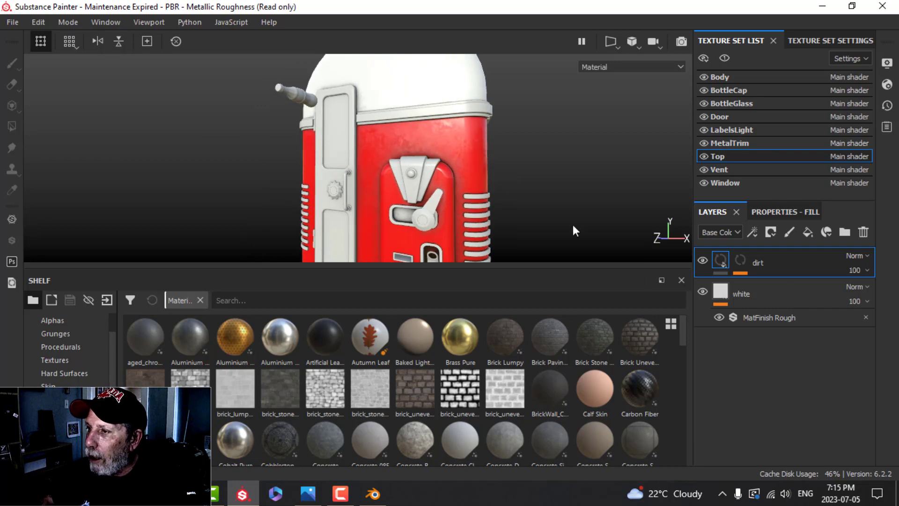
# Replace the Door texture set's default Layer 1 with a copy of Body's red layer.
pyautogui.click(731, 75)
pyautogui.rightClick(746, 325)
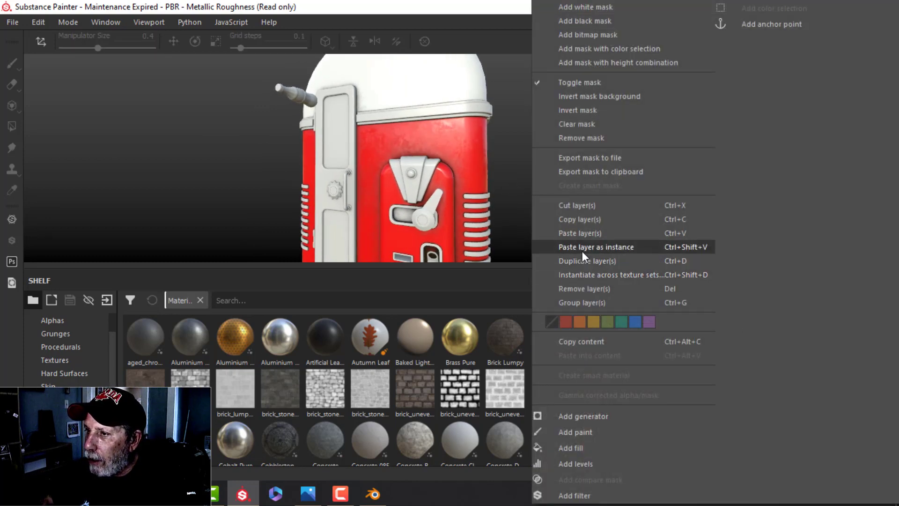
pyautogui.click(579, 219)
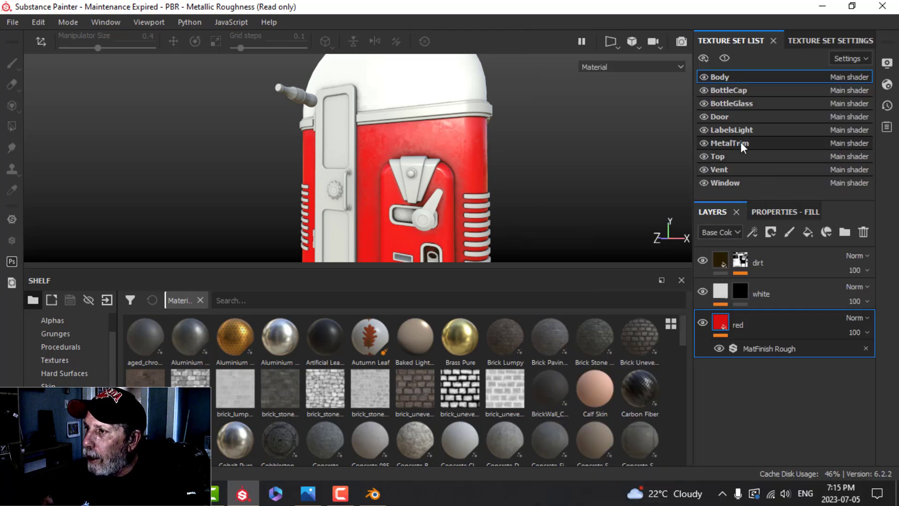
pyautogui.click(731, 117)
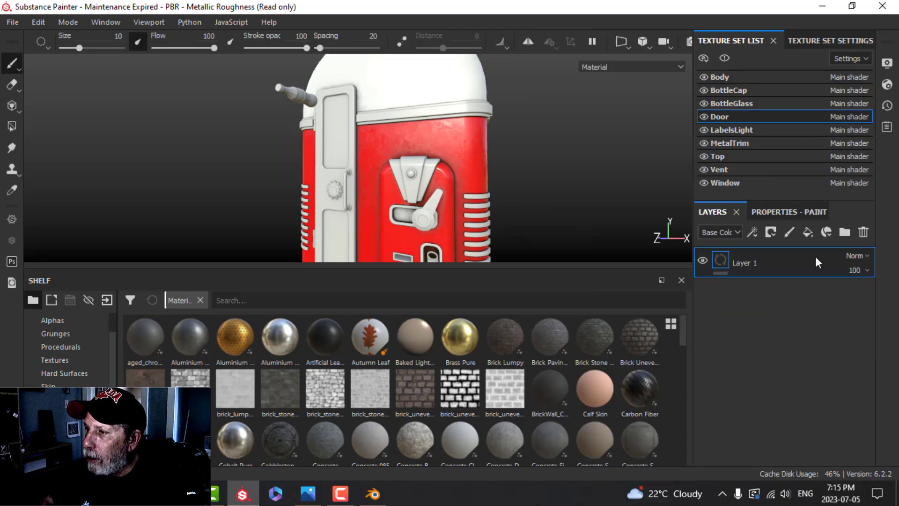
pyautogui.click(863, 232)
pyautogui.rightClick(761, 292)
pyautogui.click(762, 328)
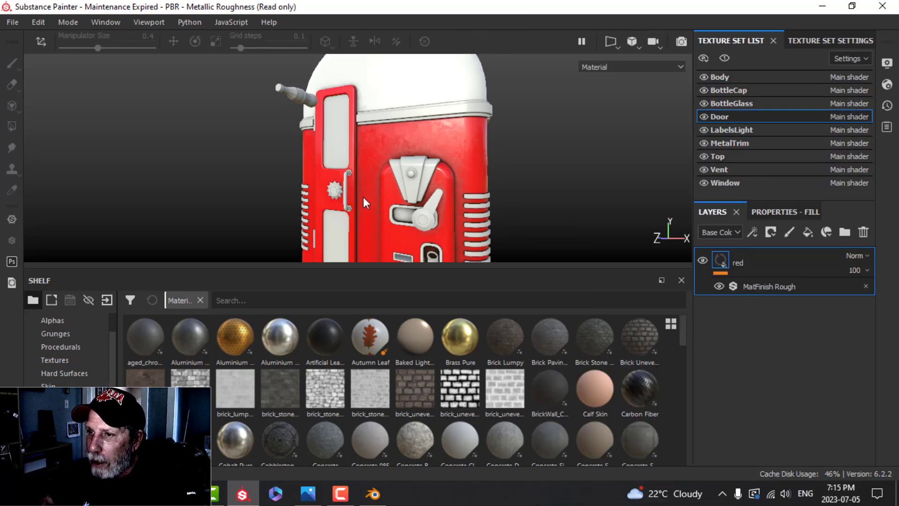
pyautogui.keyDown('alt'); pyautogui.moveTo(364, 197); pyautogui.dragTo(426, 210); pyautogui.keyUp('alt')
pyautogui.scroll(3, 413, 209)
pyautogui.scroll(-2, 380, 213)
pyautogui.keyDown('alt'); pyautogui.moveTo(426, 210); pyautogui.dragTo(492, 230, button='middle'); pyautogui.keyUp('alt')
pyautogui.keyDown('alt'); pyautogui.moveTo(491, 230); pyautogui.dragTo(479, 222); pyautogui.keyUp('alt')
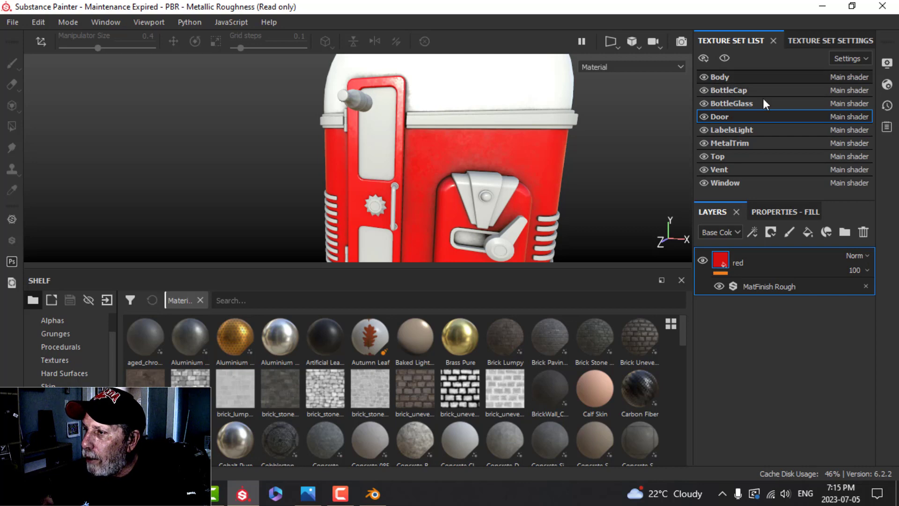
# Copy Body's dirt layer into the Door texture set above the red layer.
pyautogui.click(723, 77)
pyautogui.rightClick(792, 259)
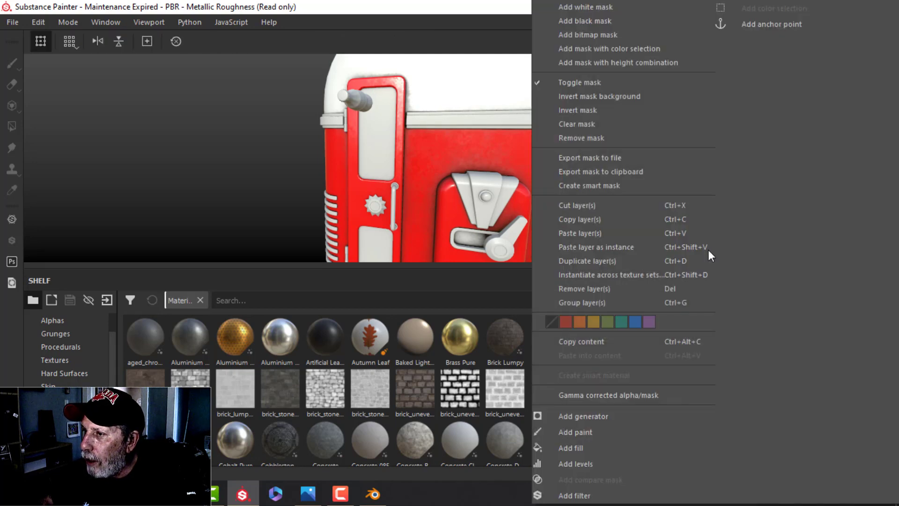
pyautogui.click(580, 220)
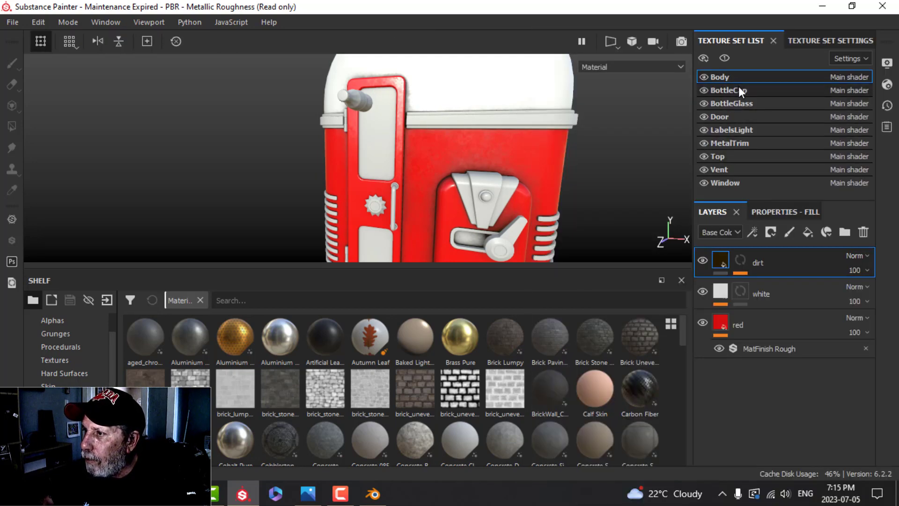
pyautogui.click(725, 117)
pyautogui.rightClick(753, 349)
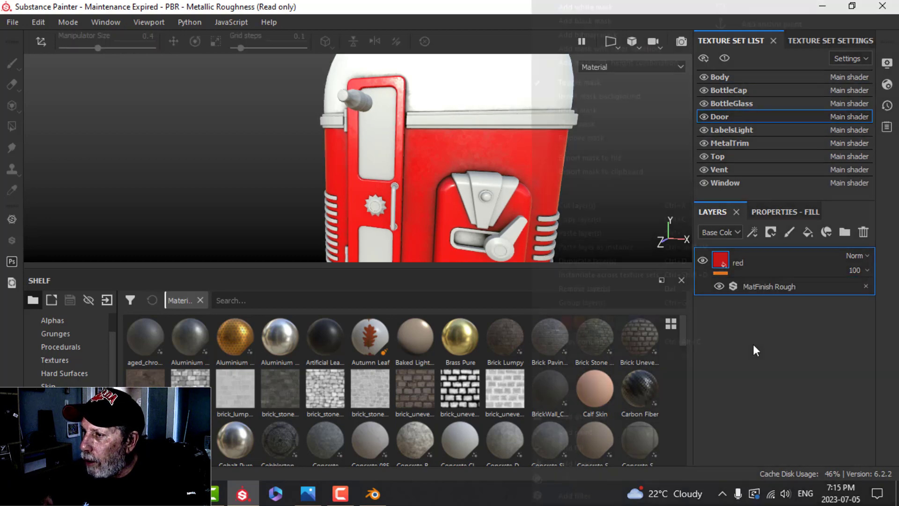
pyautogui.click(591, 231)
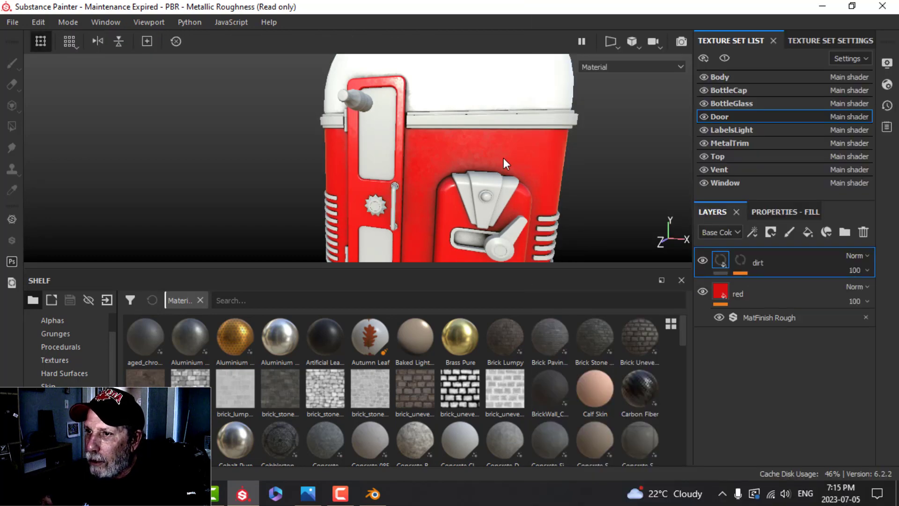
# Hide the Window texture set to expose the bottle slots behind the door opening.
pyautogui.scroll(3, 459, 181)
pyautogui.click(704, 183)
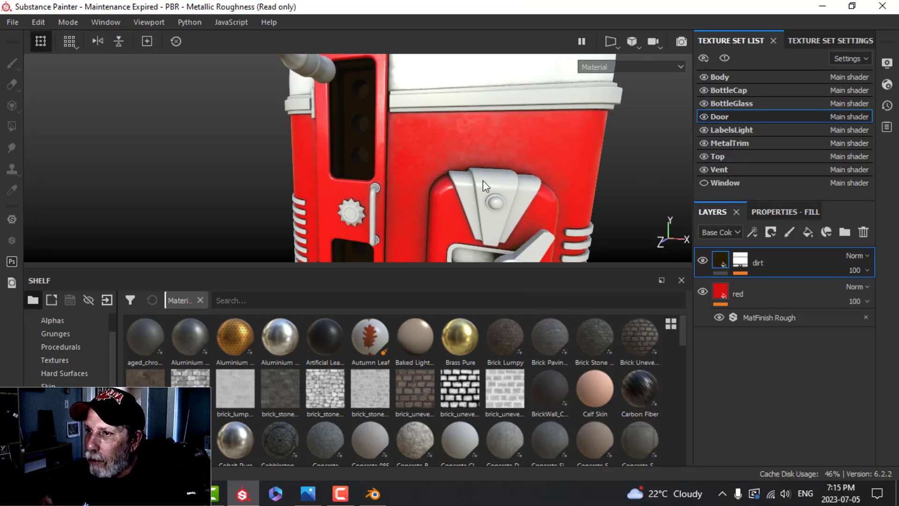
pyautogui.keyDown('alt'); pyautogui.moveTo(483, 181); pyautogui.dragTo(375, 121); pyautogui.keyUp('alt')
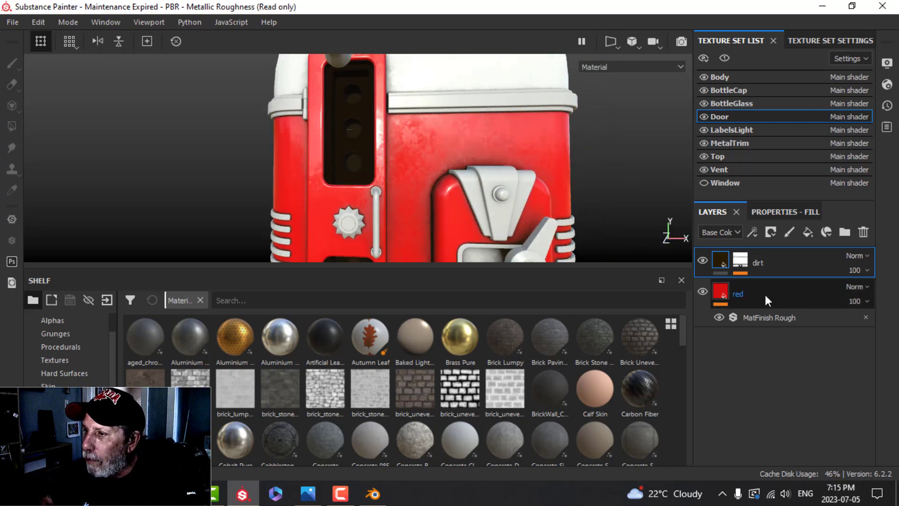
# Set the opacity of the Dirt generator in the Door's dirt mask to 45.
pyautogui.click(744, 260)
pyautogui.click(845, 286)
pyautogui.click(885, 299)
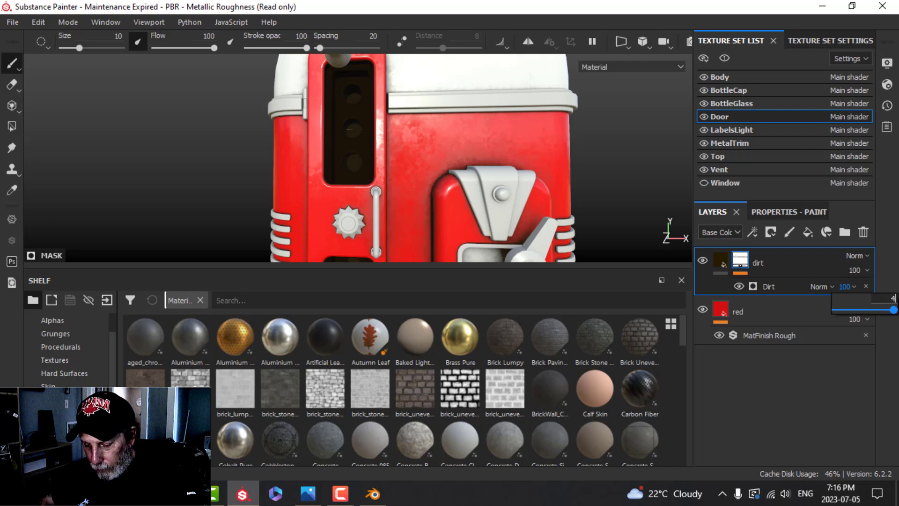
pyautogui.write('45')
pyautogui.press('Return')
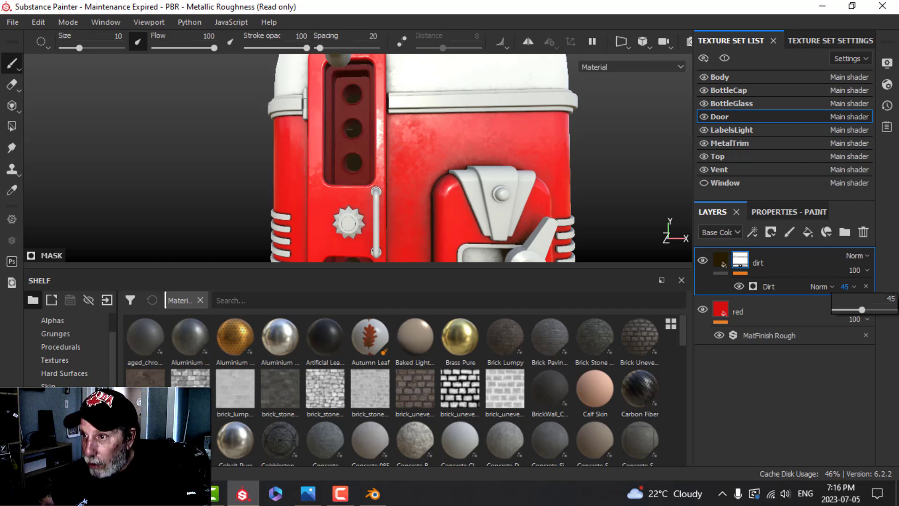
pyautogui.keyDown('alt'); pyautogui.moveTo(467, 178); pyautogui.dragTo(605, 65); pyautogui.keyUp('alt')
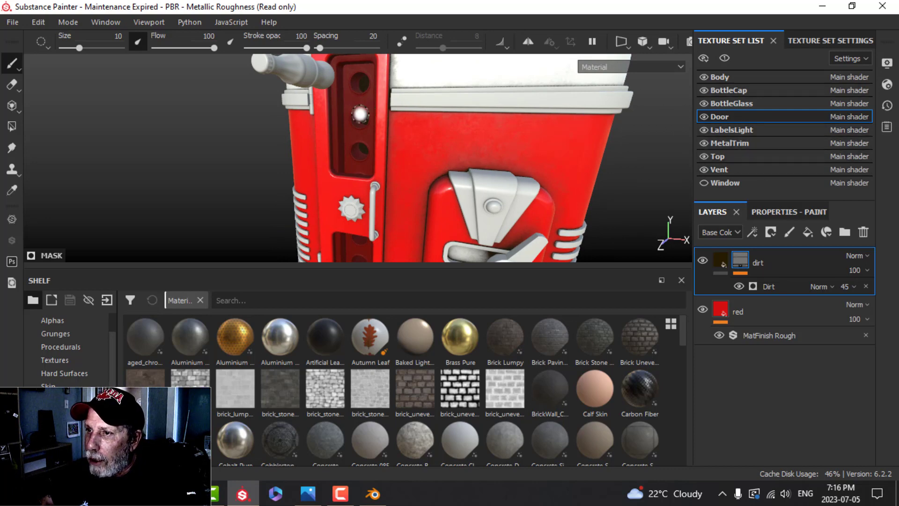
# Copy Top's white layer into Door between the dirt and red layers, and give it a black mask.
pyautogui.click(735, 155)
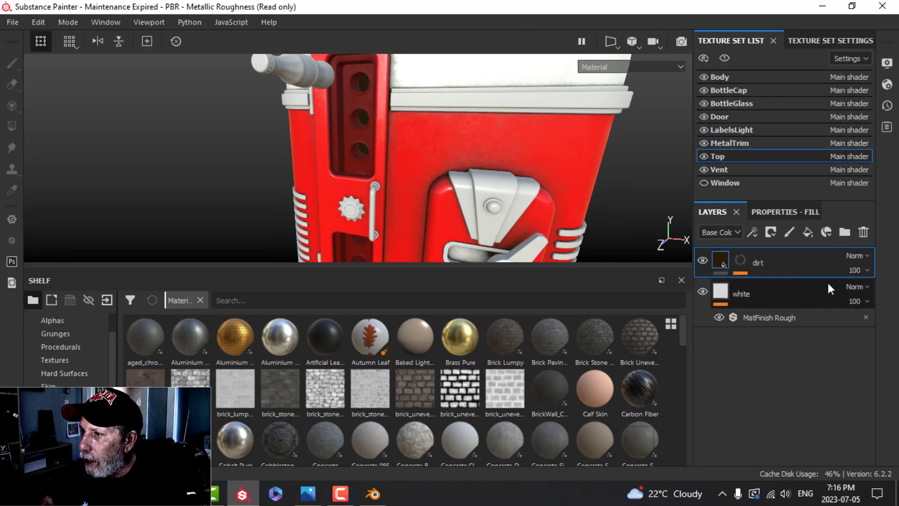
pyautogui.rightClick(744, 295)
pyautogui.click(595, 219)
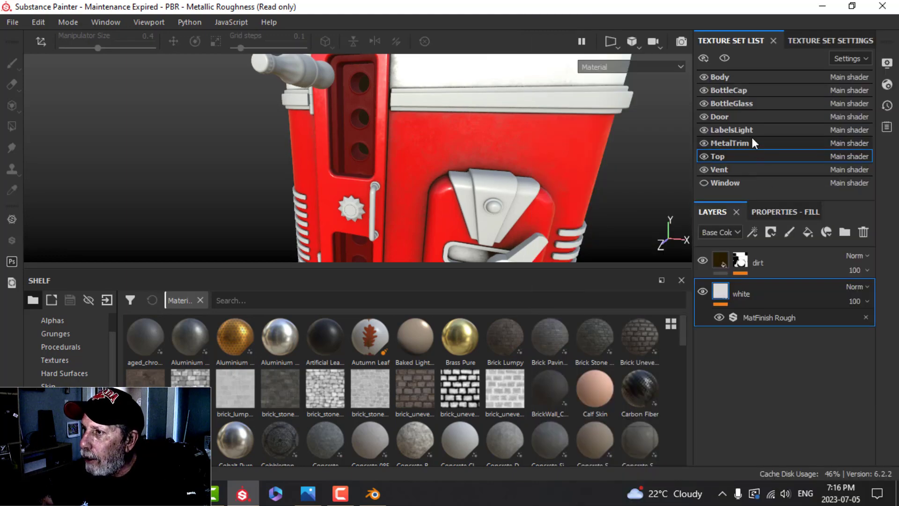
pyautogui.click(730, 116)
pyautogui.rightClick(752, 372)
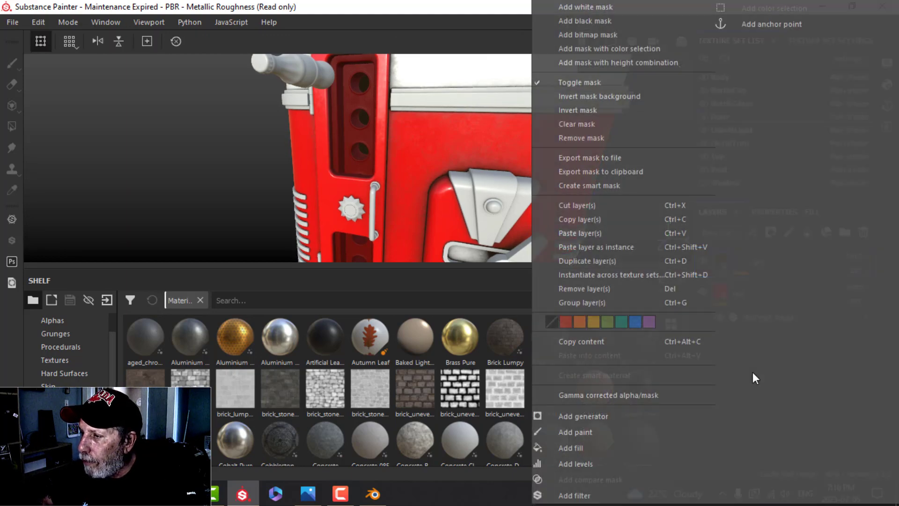
pyautogui.click(608, 234)
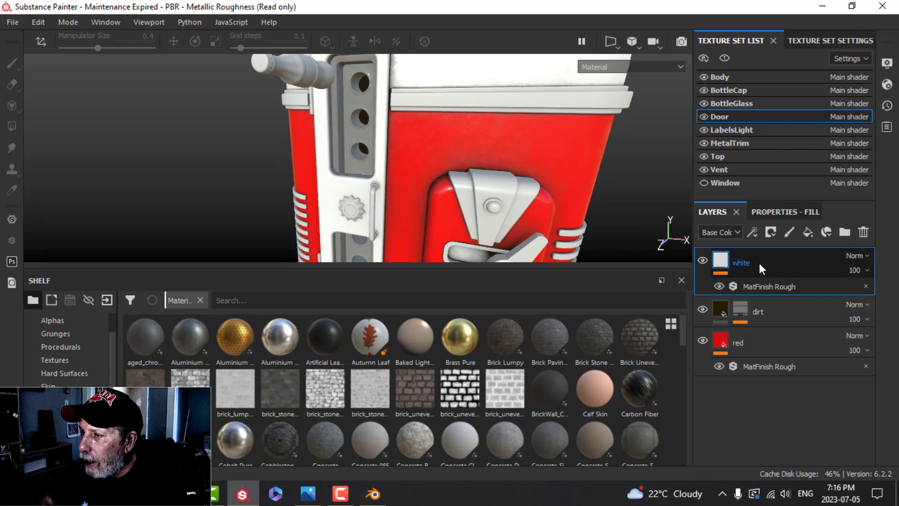
pyautogui.moveTo(760, 262); pyautogui.dragTo(757, 317)
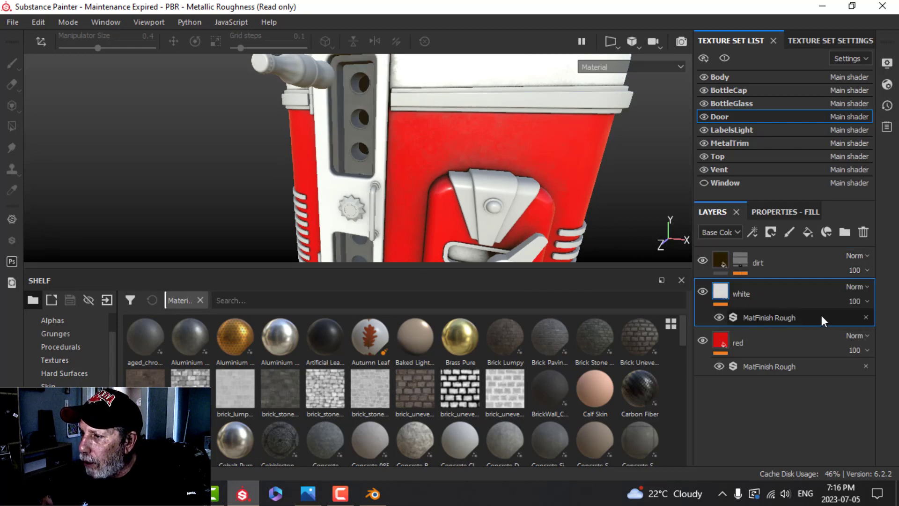
pyautogui.click(770, 232)
pyautogui.click(789, 262)
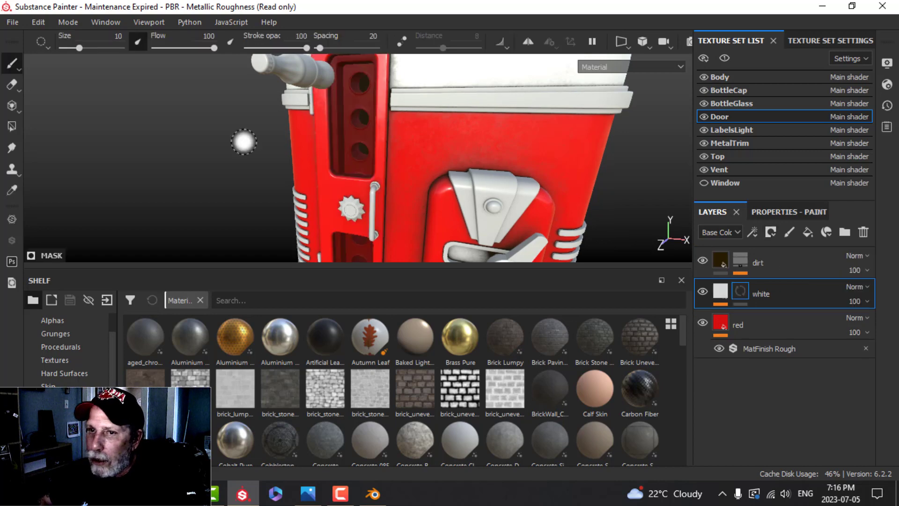
# Reveal the white layer on the bottle-slot panel by polygon-filling its mask in mesh fill mode, then return to the Paint tool.
pyautogui.click(12, 125)
pyautogui.click(779, 212)
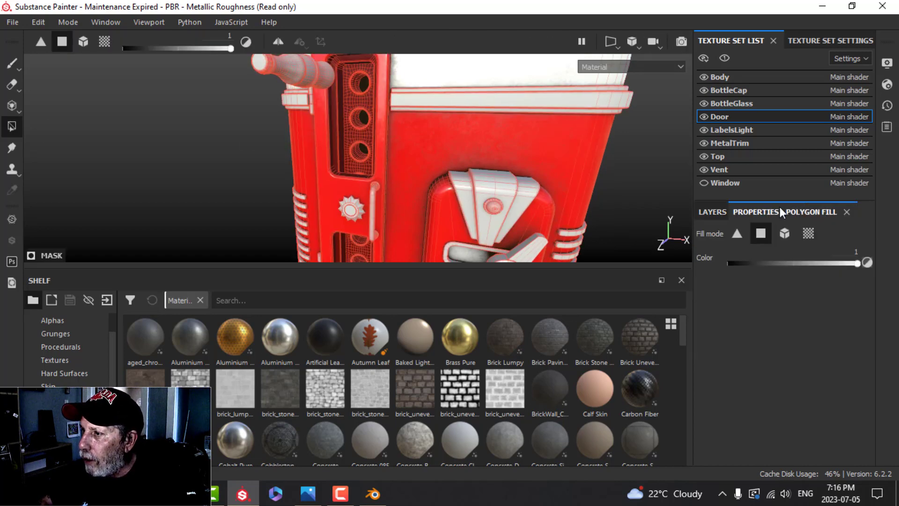
pyautogui.click(785, 233)
pyautogui.click(361, 138)
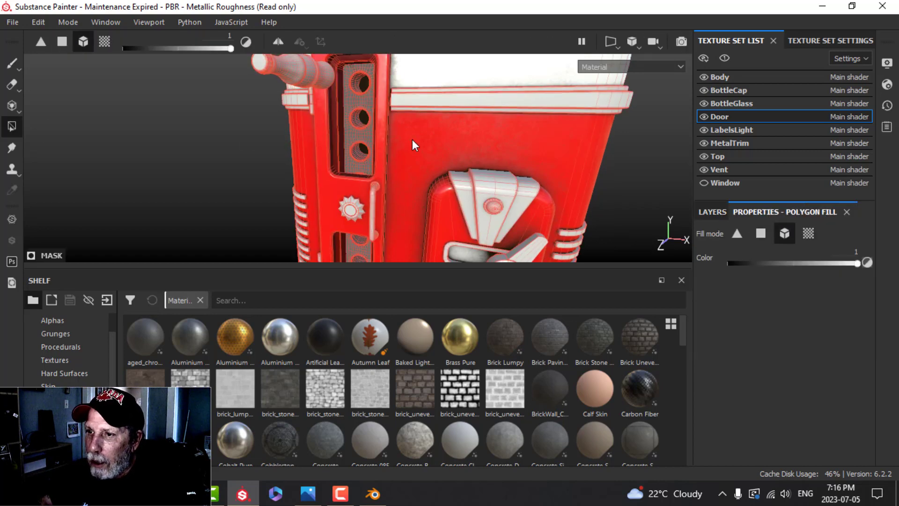
pyautogui.click(10, 64)
pyautogui.moveTo(381, 157)
pyautogui.keyDown('alt'); pyautogui.mouseDown()
pyautogui.moveTo(412, 145)
pyautogui.moveTo(403, 167)
pyautogui.mouseUp(); pyautogui.keyUp('alt')
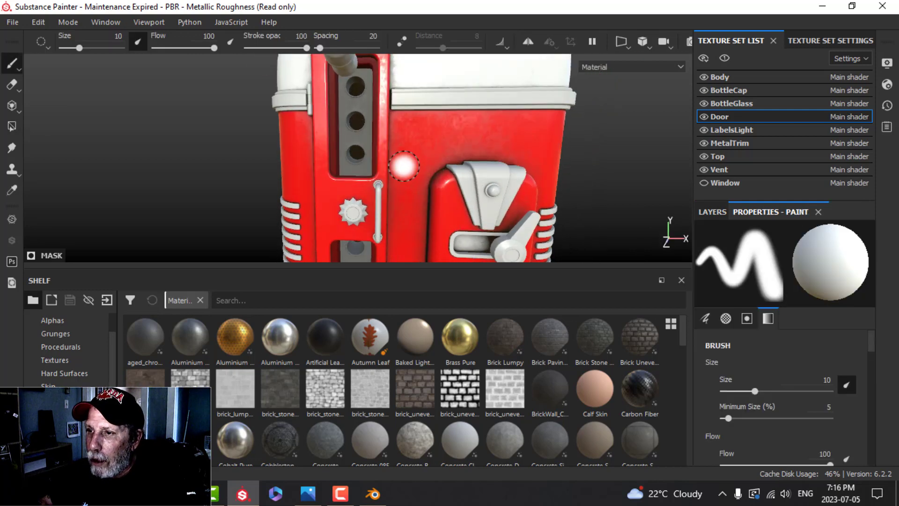
# Copy Body's red layer into the Vent texture set in place of its default layer.
pyautogui.scroll(-3, 403, 167)
pyautogui.keyDown('alt'); pyautogui.moveTo(478, 143); pyautogui.dragTo(659, 131); pyautogui.keyUp('alt')
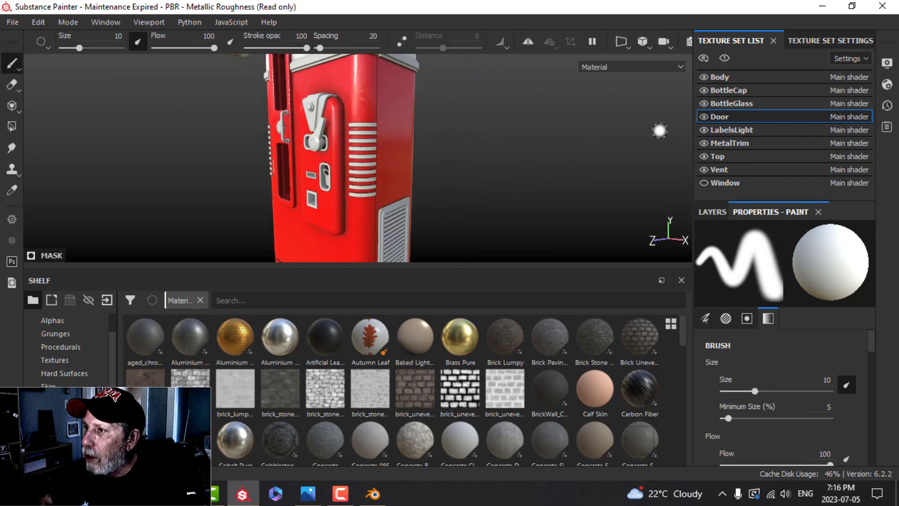
pyautogui.click(727, 79)
pyautogui.click(720, 216)
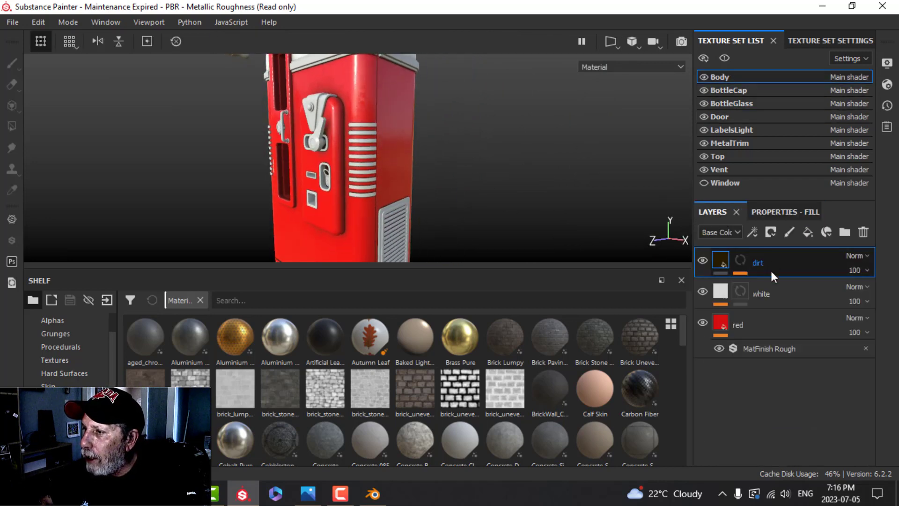
pyautogui.click(759, 327)
pyautogui.rightClick(760, 327)
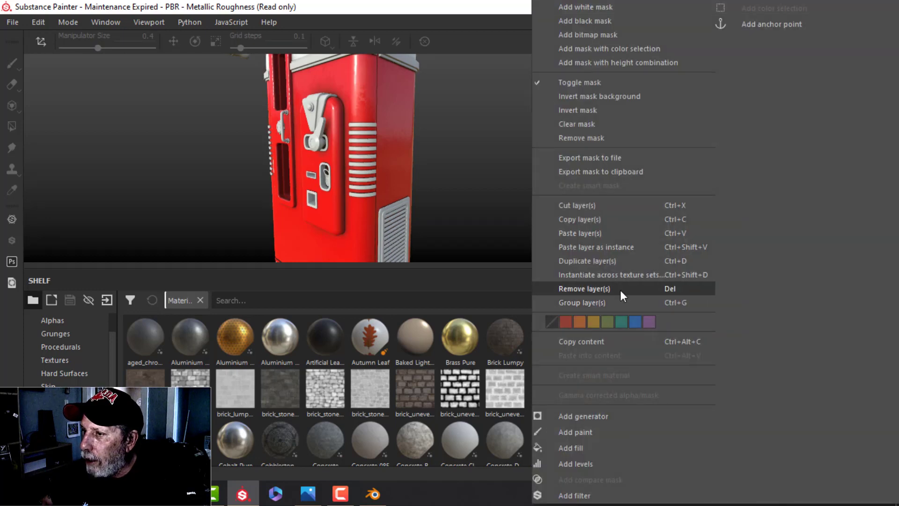
pyautogui.click(598, 216)
pyautogui.click(730, 169)
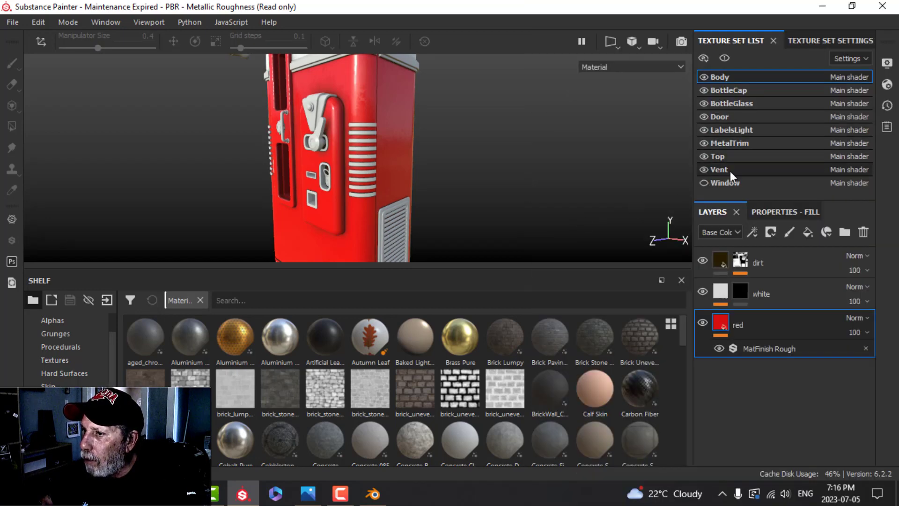
pyautogui.click(863, 232)
pyautogui.rightClick(754, 295)
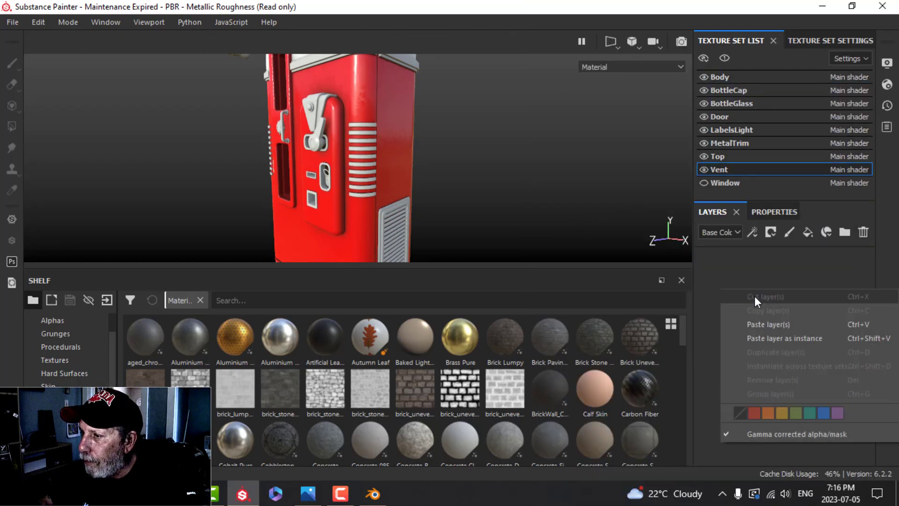
pyautogui.click(768, 321)
pyautogui.keyDown('alt'); pyautogui.moveTo(427, 235); pyautogui.dragTo(478, 201); pyautogui.keyUp('alt')
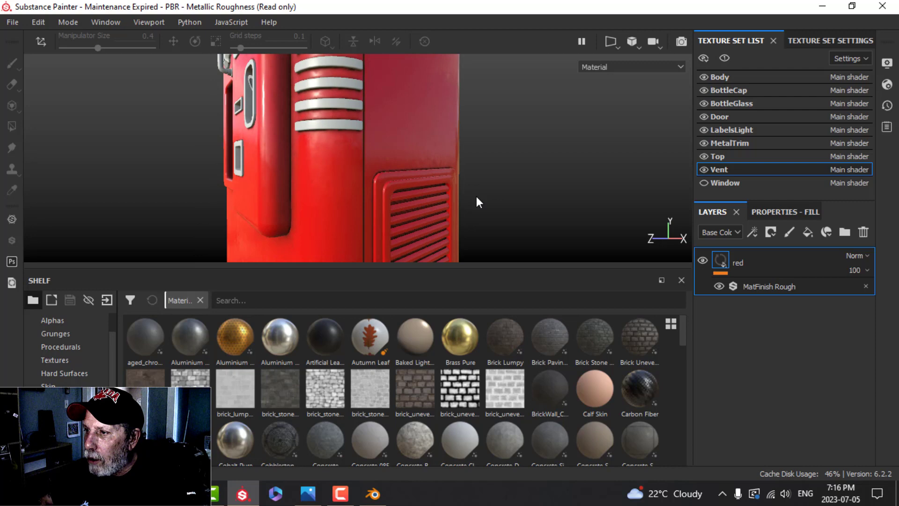
# Copy Body's dirt layer into the Vent texture set above the red layer.
pyautogui.click(754, 212)
pyautogui.click(719, 77)
pyautogui.click(725, 232)
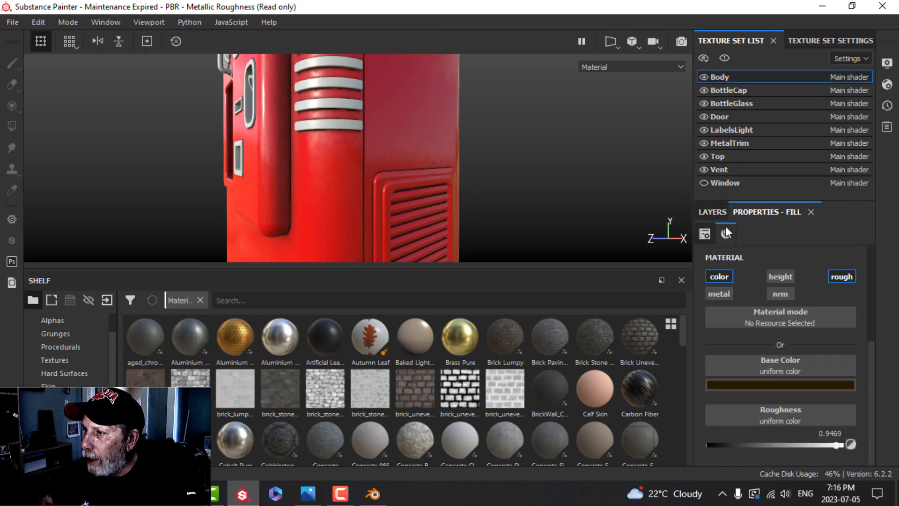
pyautogui.click(713, 212)
pyautogui.rightClick(767, 265)
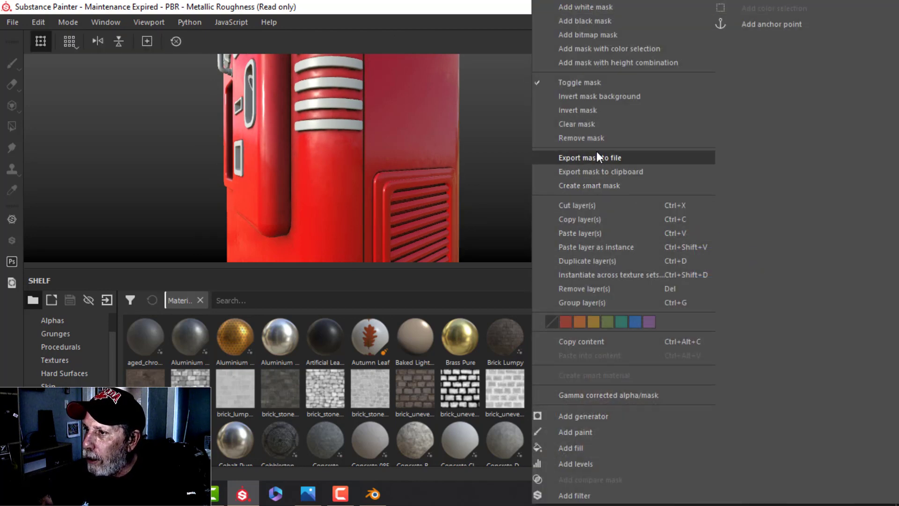
pyautogui.click(597, 219)
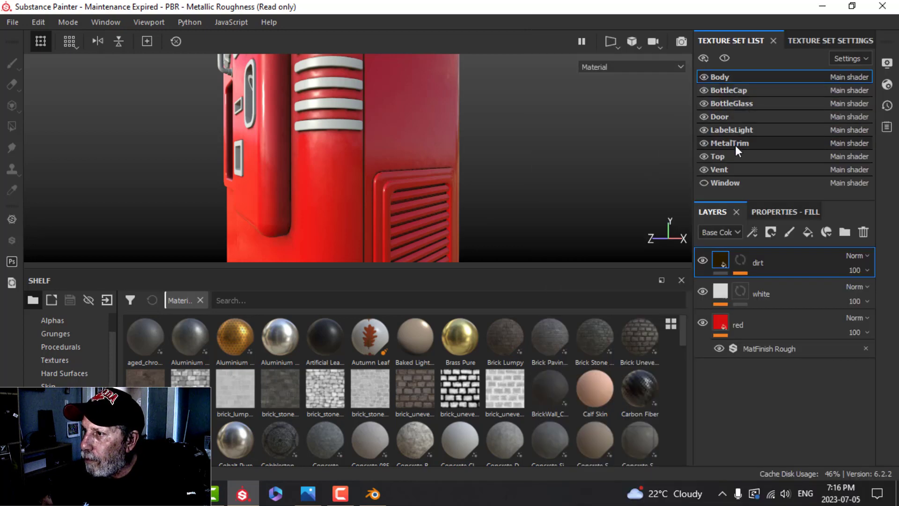
pyautogui.click(732, 172)
pyautogui.rightClick(802, 313)
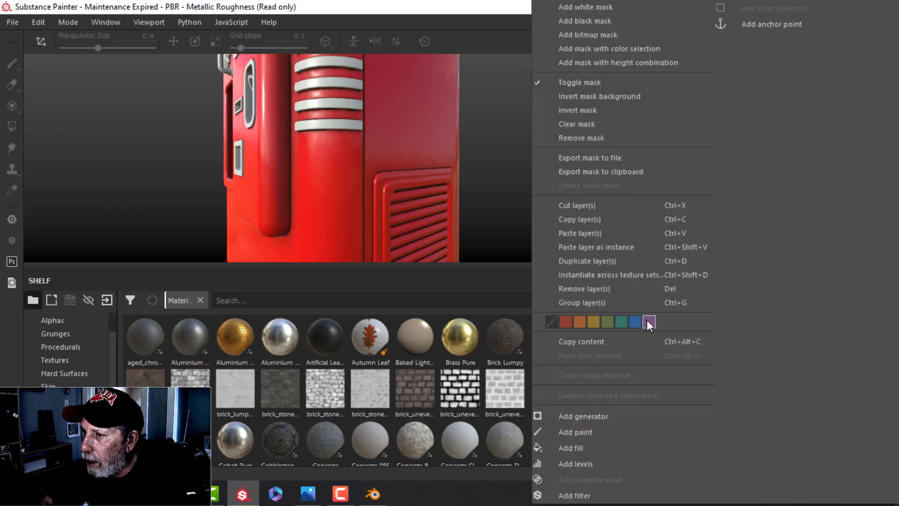
pyautogui.click(604, 232)
# Replace MetalTrim's default layer with the Steel Dark Aged smart material, searching the shelf's smart materials for "metal".
pyautogui.keyDown('alt'); pyautogui.moveTo(485, 211); pyautogui.dragTo(500, 181); pyautogui.keyUp('alt')
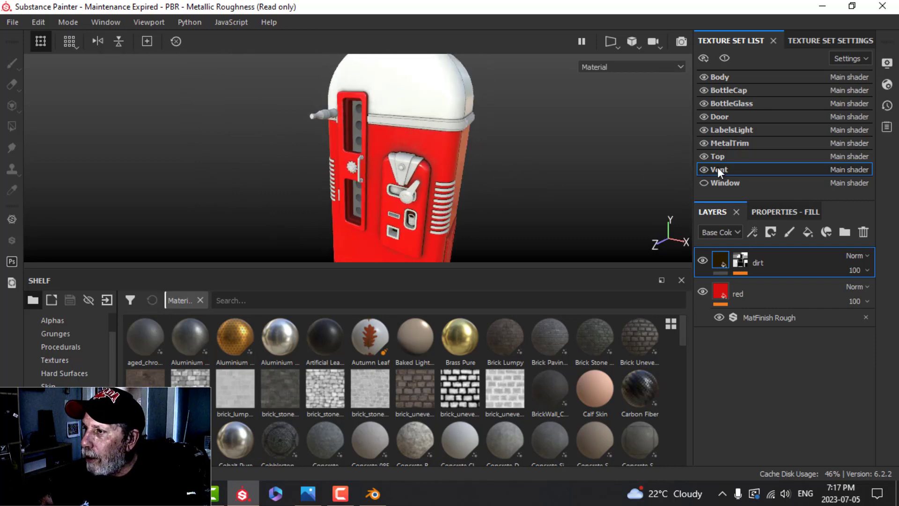
pyautogui.click(737, 143)
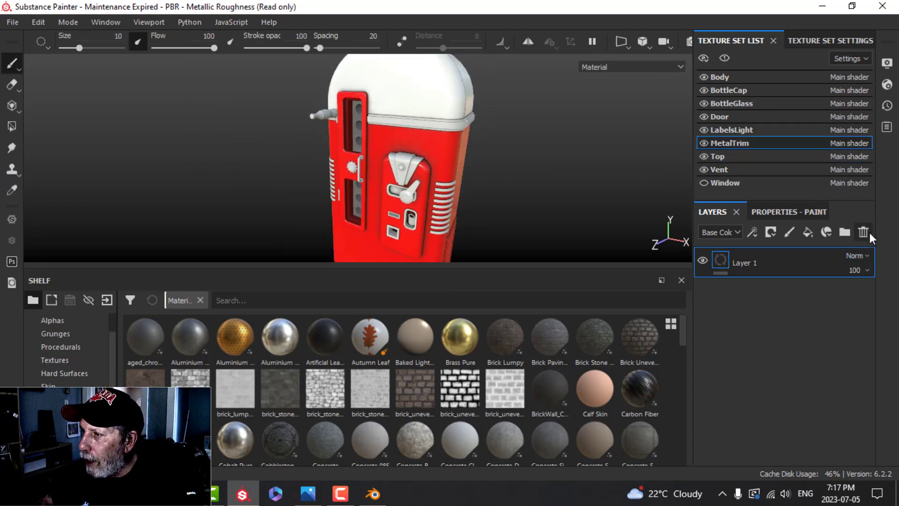
pyautogui.click(863, 231)
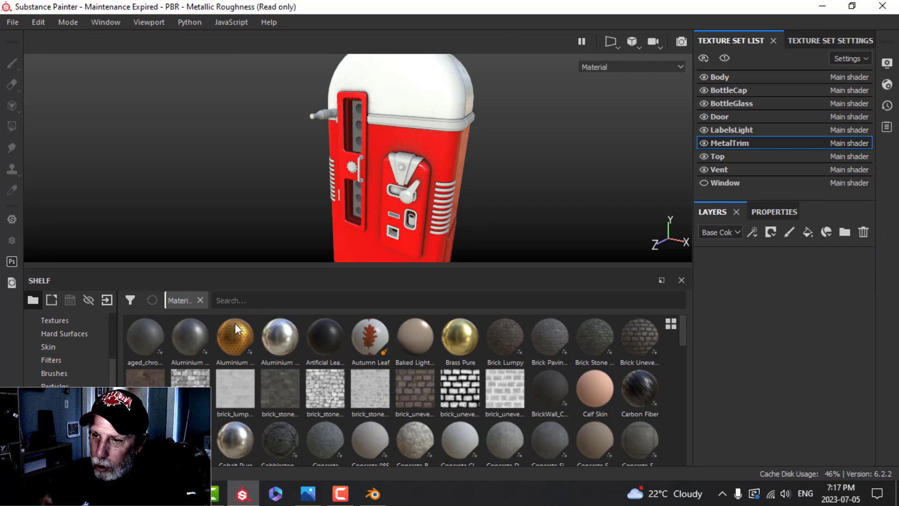
pyautogui.click(274, 300)
pyautogui.write('me')
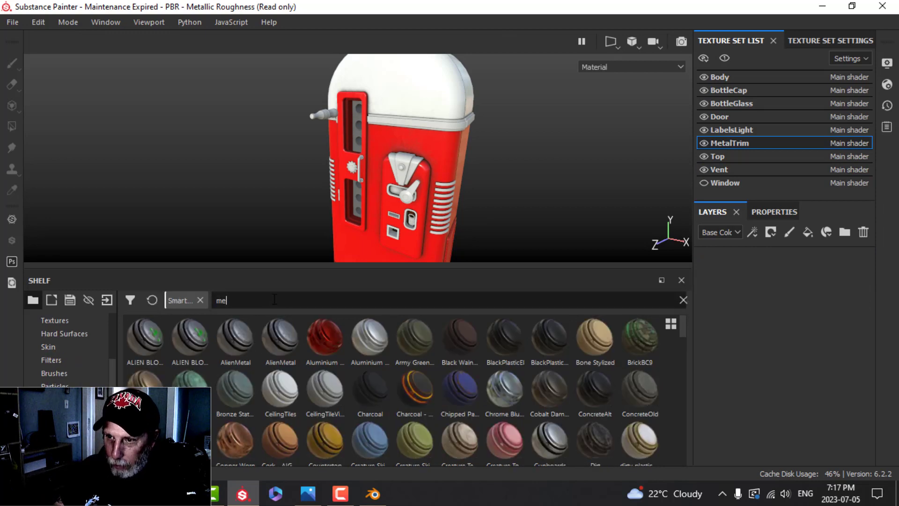
pyautogui.write('tal')
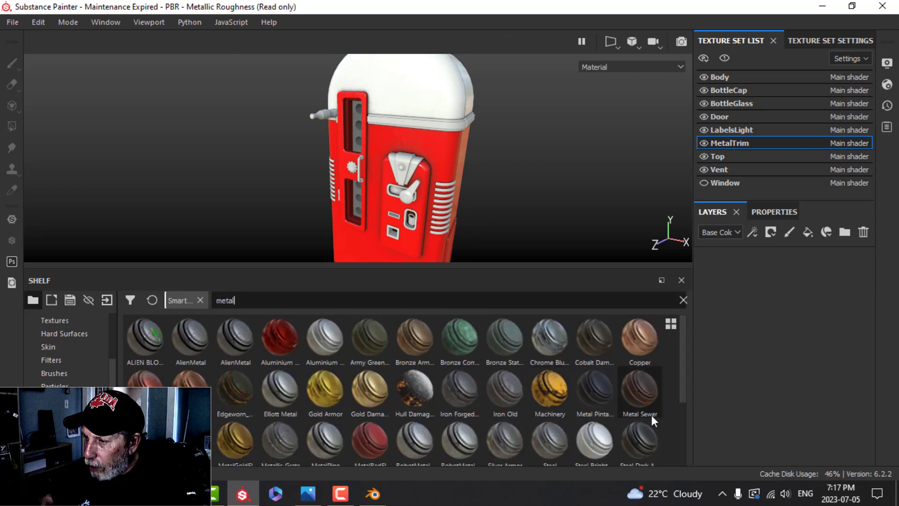
pyautogui.scroll(-2, 656, 414)
pyautogui.moveTo(642, 343)
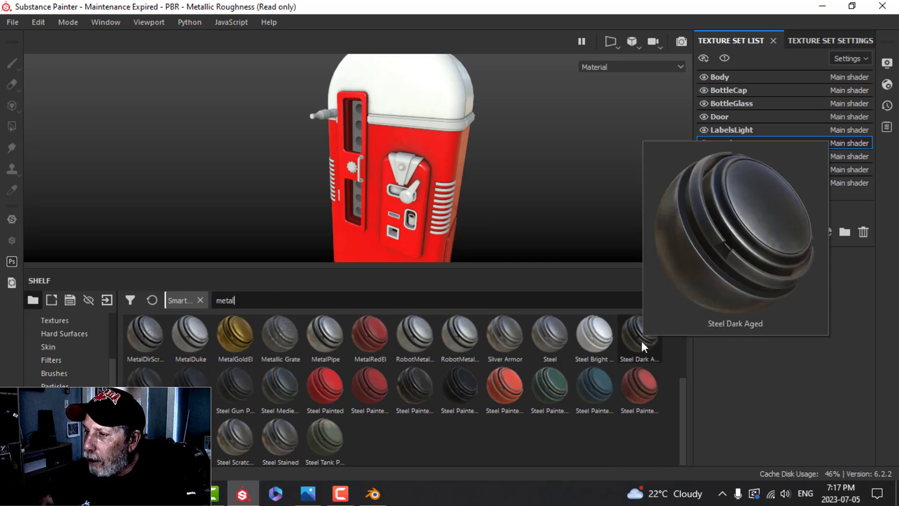
pyautogui.moveTo(642, 341); pyautogui.dragTo(754, 300)
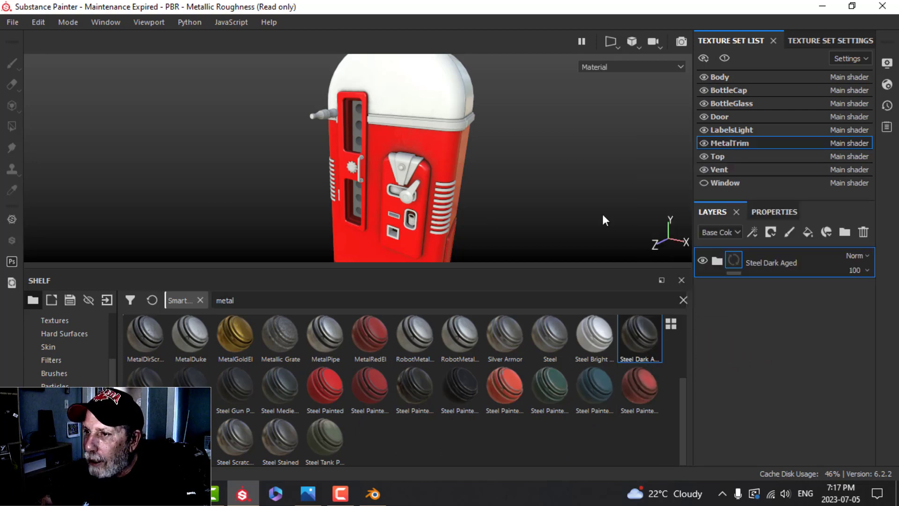
# Set the Dirt Level of the Dirt generator in Body's dirt mask to 0.61 and inspect the machine.
pyautogui.scroll(5, 504, 184)
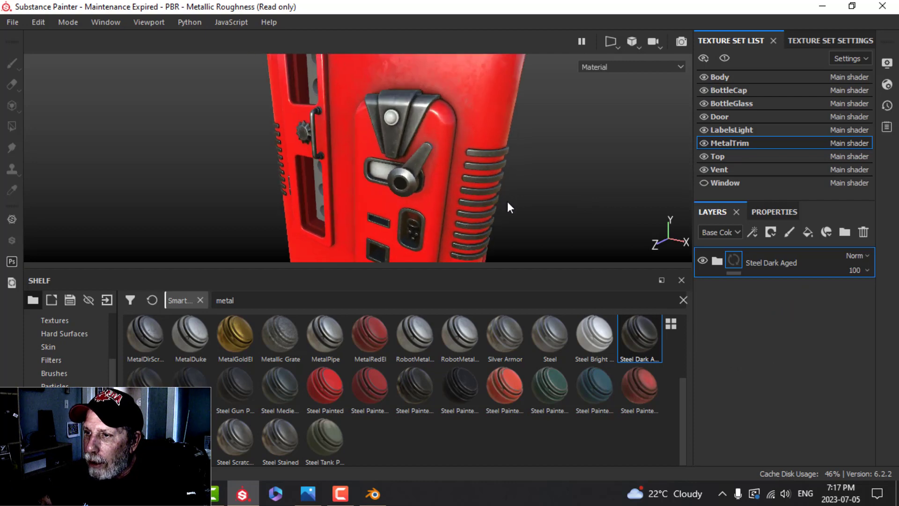
pyautogui.keyDown('alt'); pyautogui.moveTo(507, 201); pyautogui.dragTo(537, 188); pyautogui.keyUp('alt')
pyautogui.scroll(-2, 497, 205)
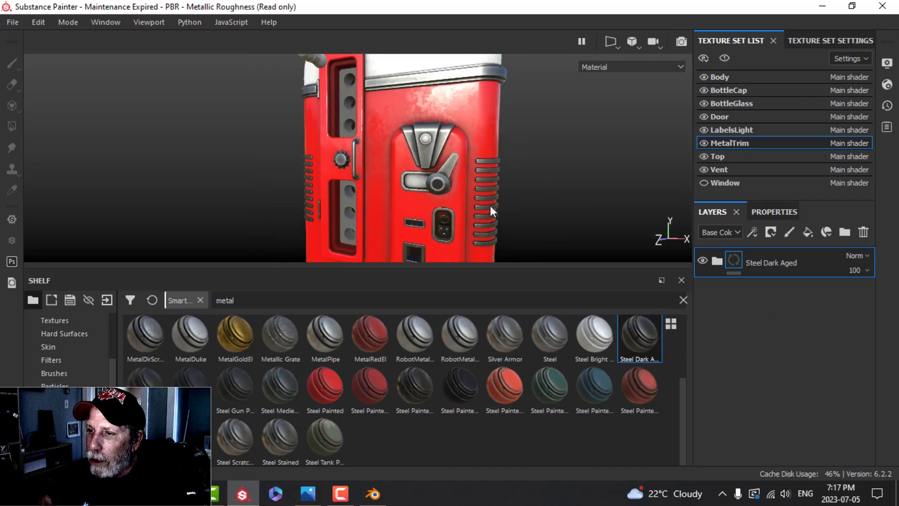
pyautogui.keyDown('alt'); pyautogui.moveTo(490, 204); pyautogui.dragTo(529, 214); pyautogui.keyUp('alt')
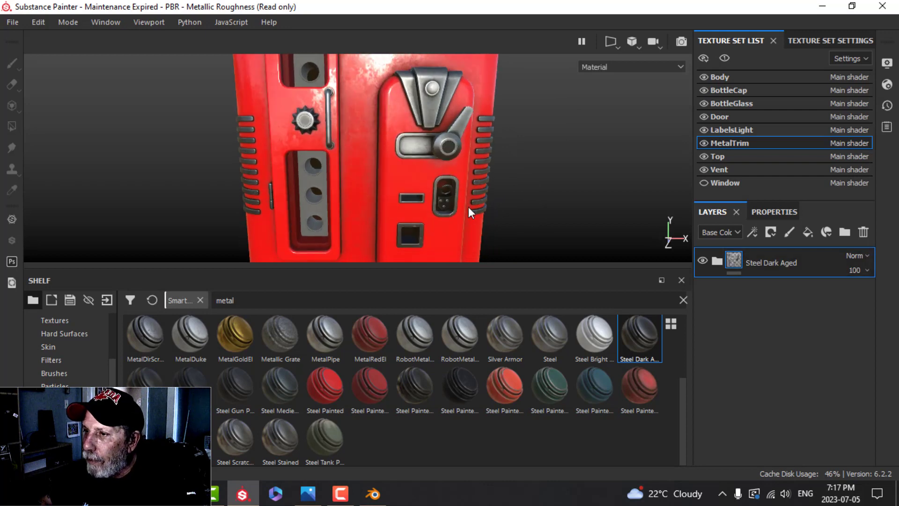
pyautogui.click(727, 76)
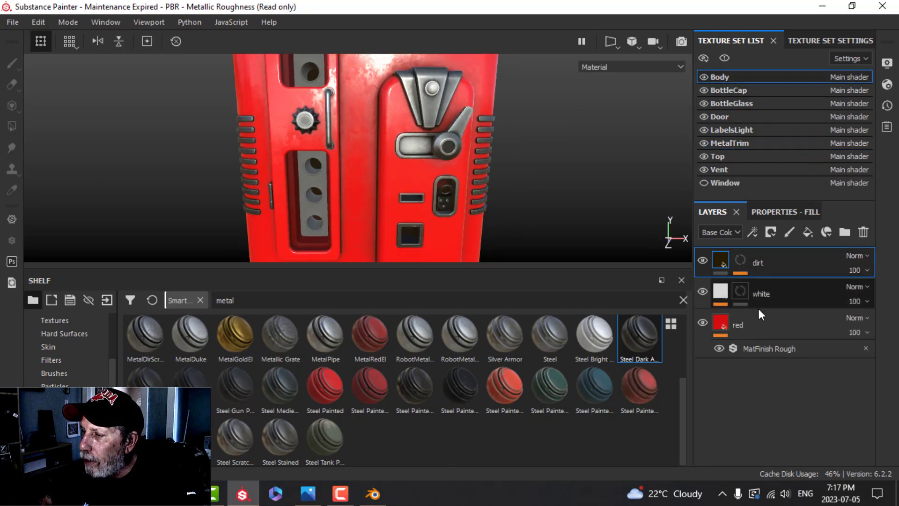
pyautogui.click(740, 260)
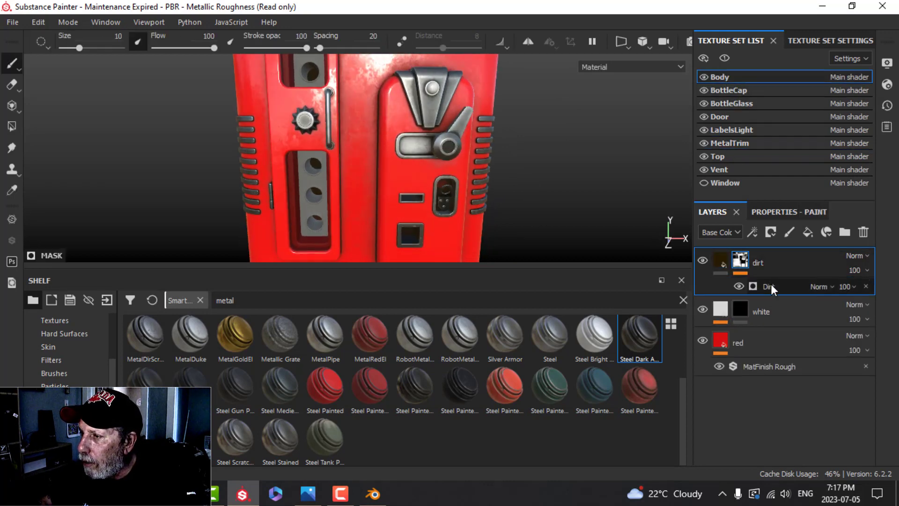
pyautogui.click(782, 216)
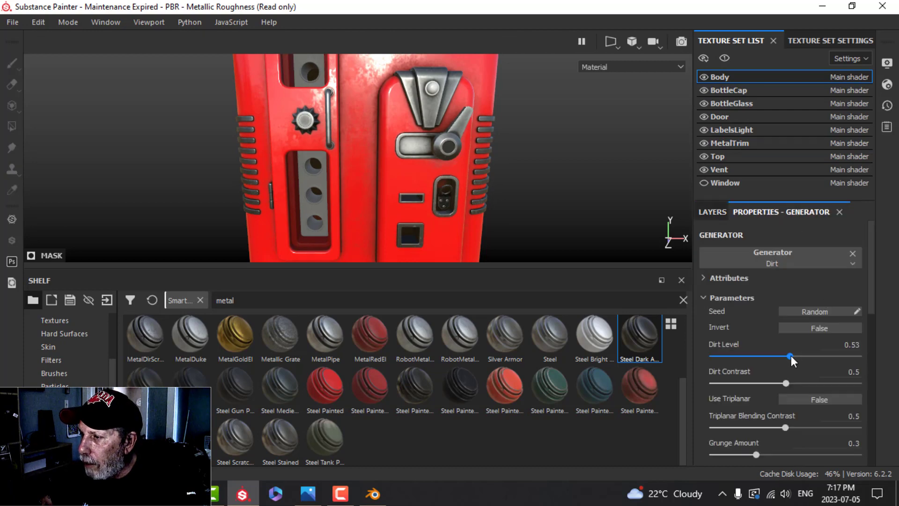
pyautogui.moveTo(791, 356); pyautogui.dragTo(800, 354)
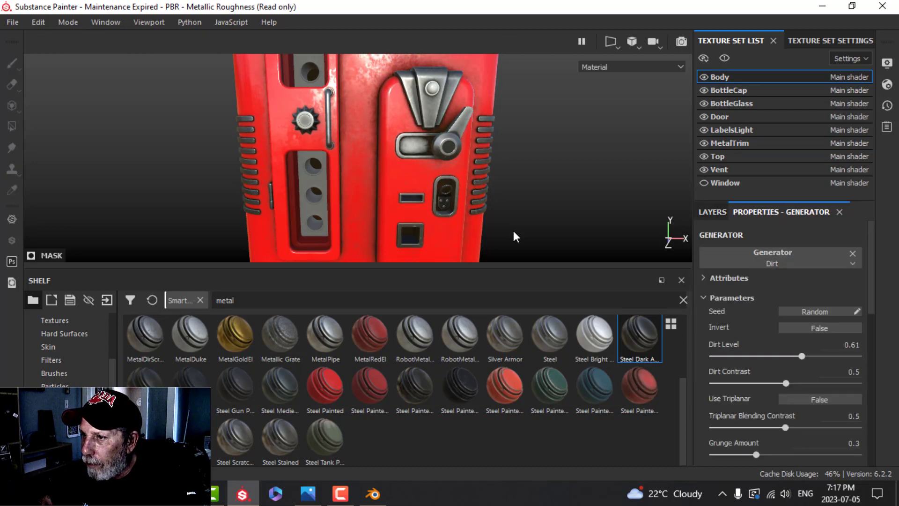
pyautogui.scroll(2, 457, 212)
pyautogui.scroll(-6, 457, 212)
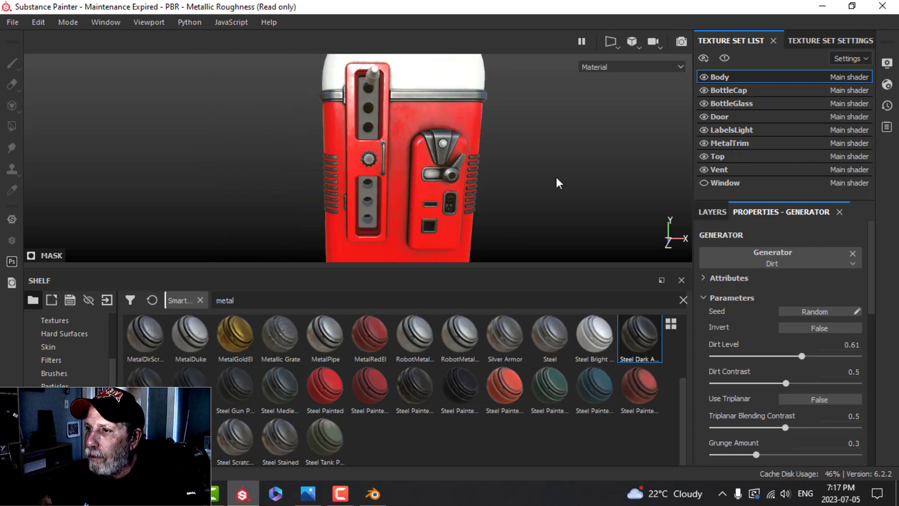
pyautogui.keyDown('alt'); pyautogui.moveTo(557, 177); pyautogui.dragTo(510, 174); pyautogui.keyUp('alt')
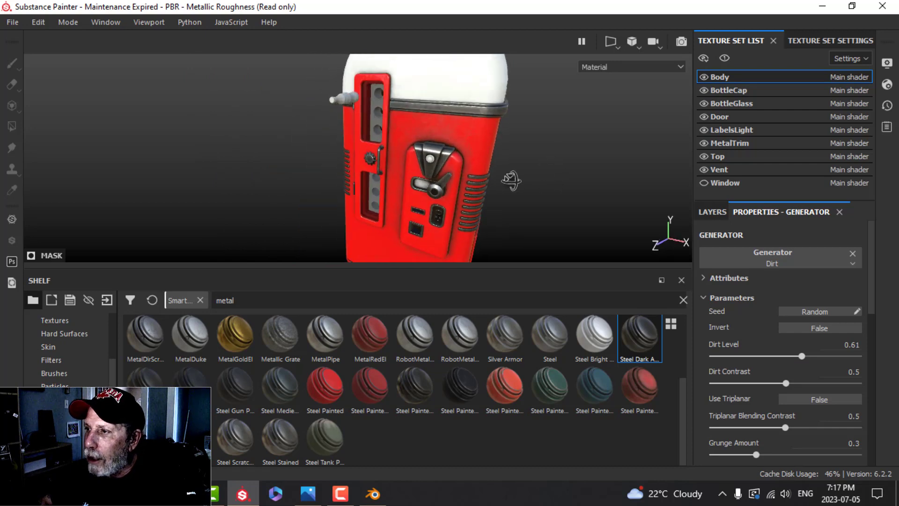
# Copy MetalTrim's Steel Dark Aged folder into the LabelsLight texture set in place of its default Layer 1.
pyautogui.click(735, 130)
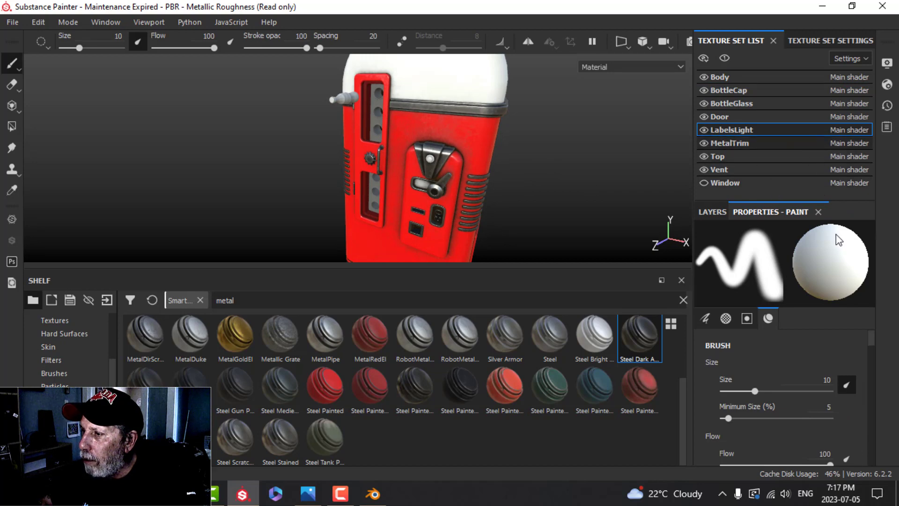
pyautogui.click(730, 142)
pyautogui.click(715, 209)
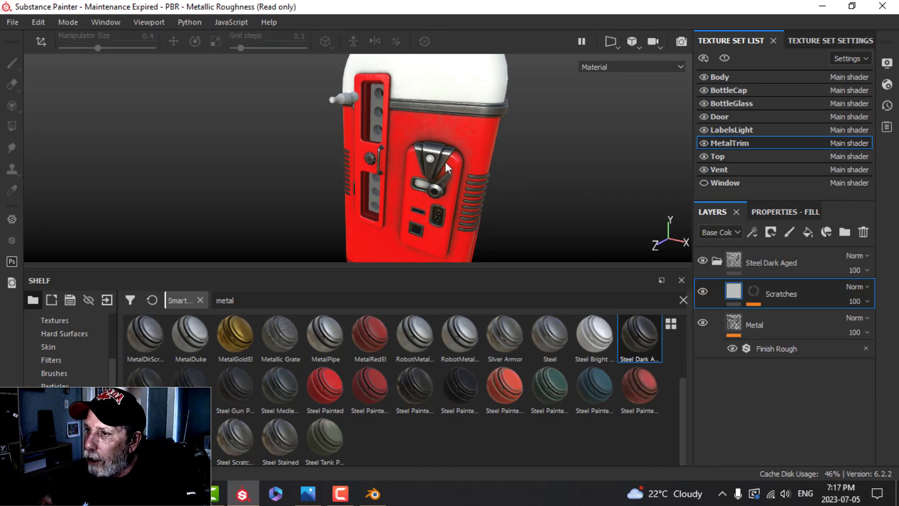
pyautogui.click(718, 261)
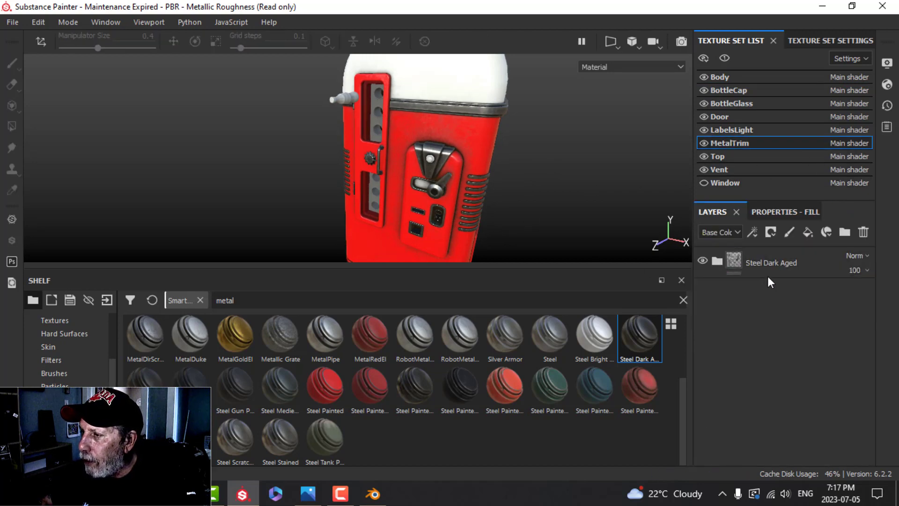
pyautogui.click(766, 262)
pyautogui.rightClick(765, 262)
pyautogui.click(603, 223)
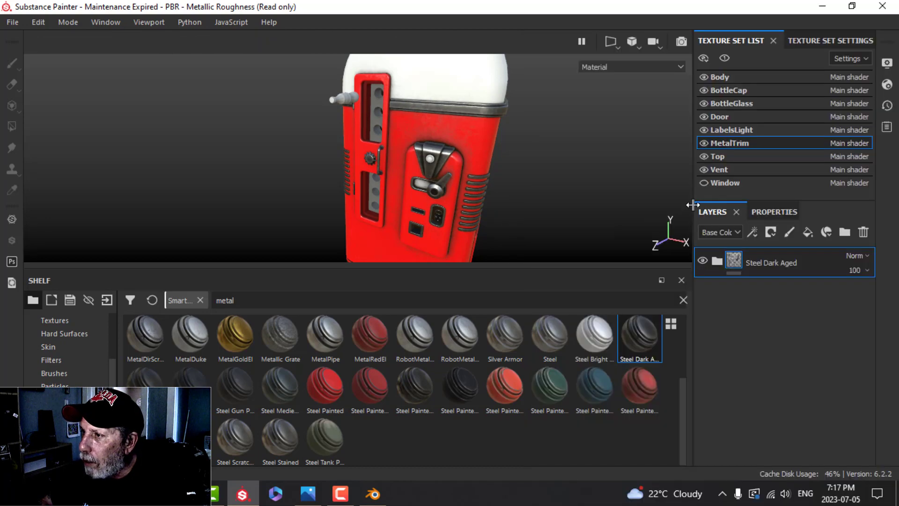
pyautogui.click(752, 126)
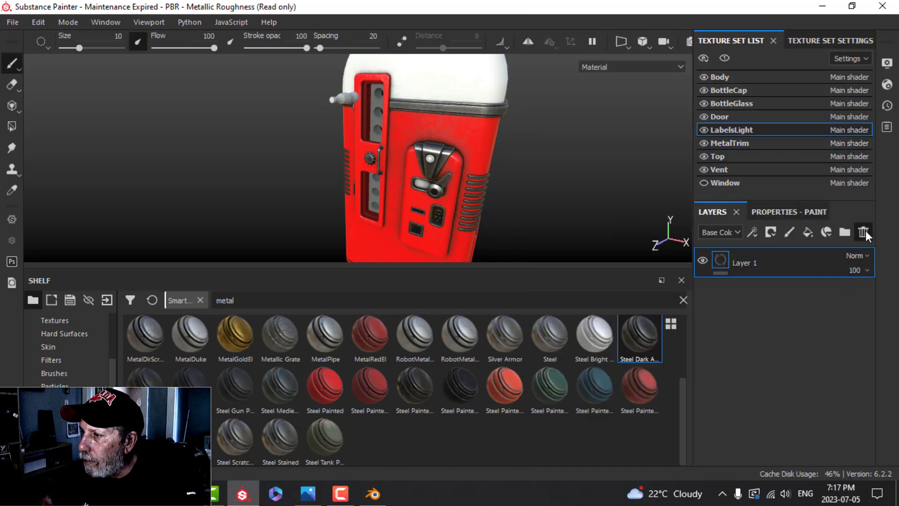
pyautogui.click(864, 232)
pyautogui.rightClick(733, 304)
pyautogui.click(763, 341)
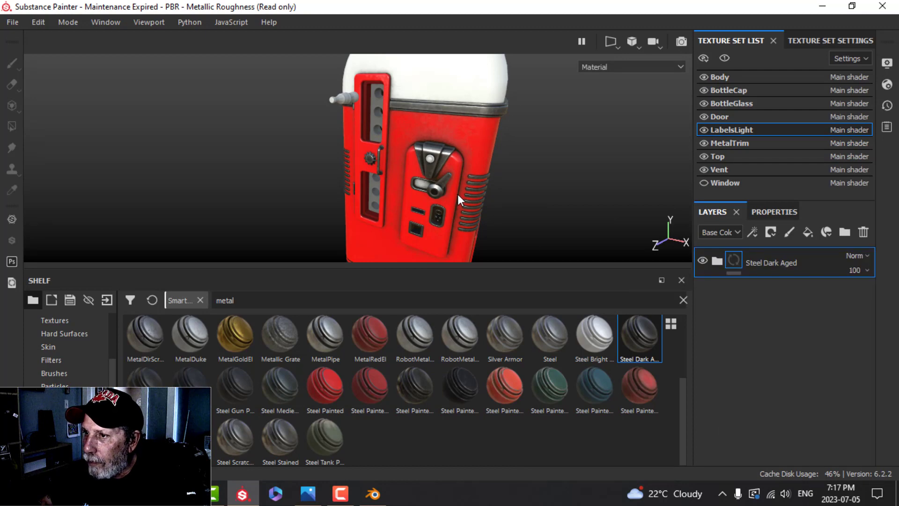
# Examine the vending machine's base trim, front panel, labels and side vents from several angles.
pyautogui.scroll(-3, 457, 194)
pyautogui.keyDown('alt'); pyautogui.moveTo(445, 256); pyautogui.dragTo(439, 176, button='middle'); pyautogui.keyUp('alt')
pyautogui.scroll(6, 422, 192)
pyautogui.keyDown('alt'); pyautogui.moveTo(389, 193); pyautogui.dragTo(419, 163, button='middle'); pyautogui.keyUp('alt')
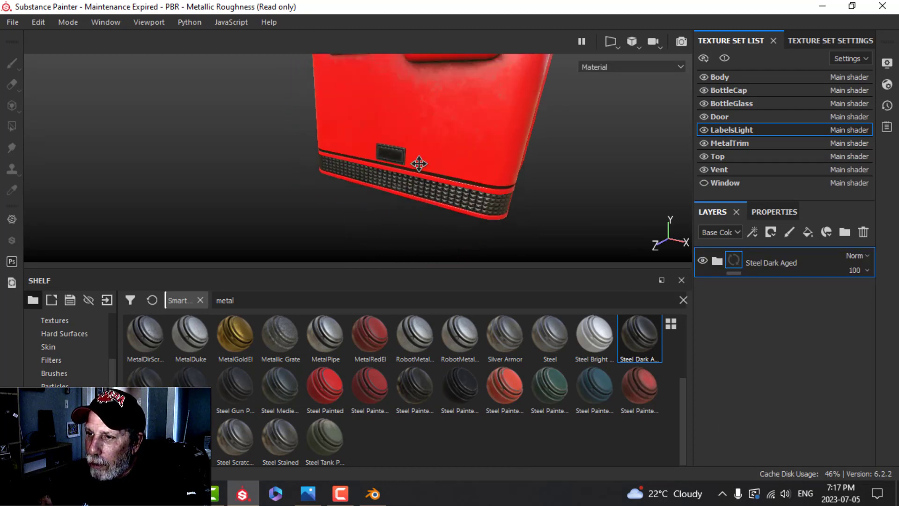
pyautogui.keyDown('alt'); pyautogui.moveTo(419, 163); pyautogui.dragTo(519, 175); pyautogui.keyUp('alt')
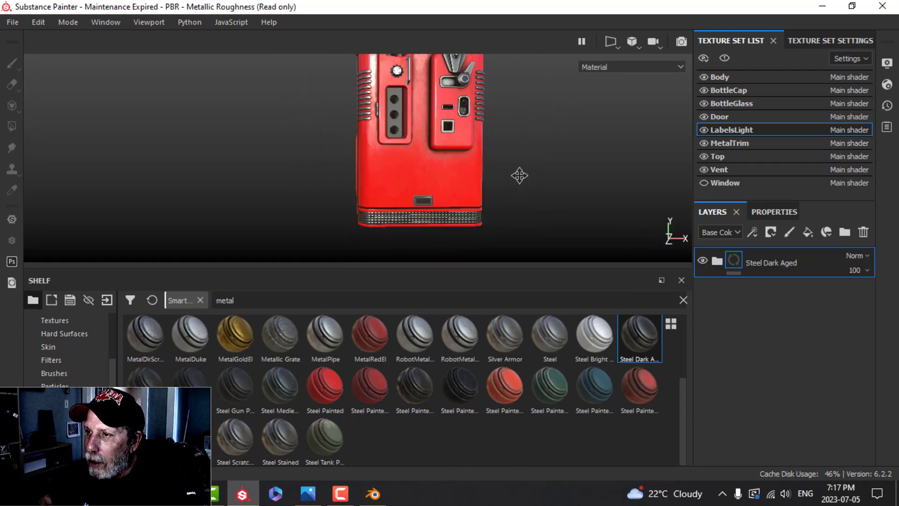
pyautogui.keyDown('alt'); pyautogui.moveTo(520, 176); pyautogui.dragTo(486, 228, button='middle'); pyautogui.keyUp('alt')
pyautogui.keyDown('alt'); pyautogui.moveTo(502, 165); pyautogui.dragTo(452, 182); pyautogui.keyUp('alt')
pyautogui.keyDown('alt'); pyautogui.moveTo(501, 170); pyautogui.dragTo(435, 194, button='middle'); pyautogui.keyUp('alt')
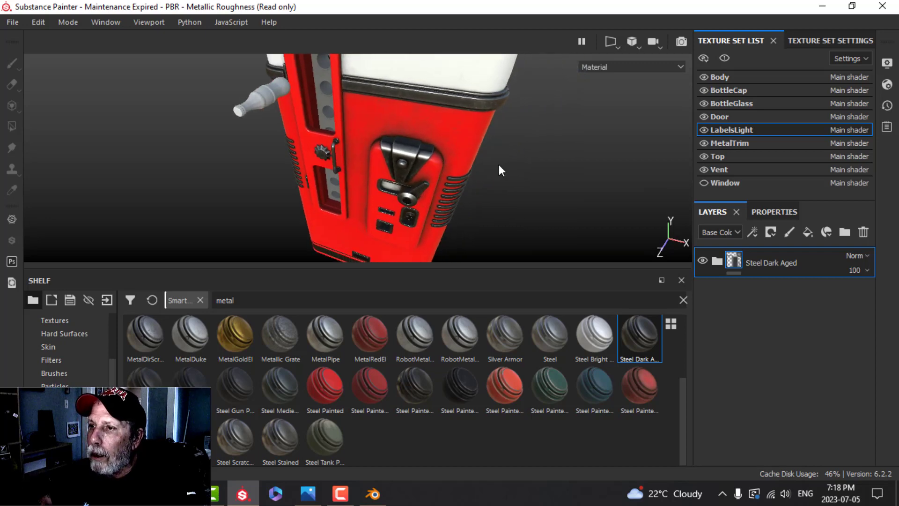
pyautogui.keyDown('alt'); pyautogui.moveTo(501, 170); pyautogui.dragTo(474, 155); pyautogui.keyUp('alt')
# Add a fill layer above the white layer in the Body texture set and give it a light grey base colour.
pyautogui.click(723, 76)
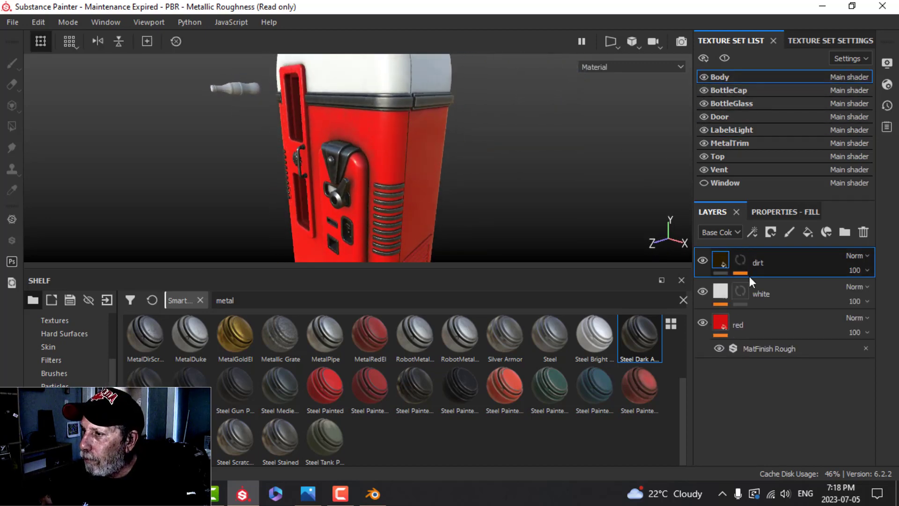
pyautogui.click(805, 292)
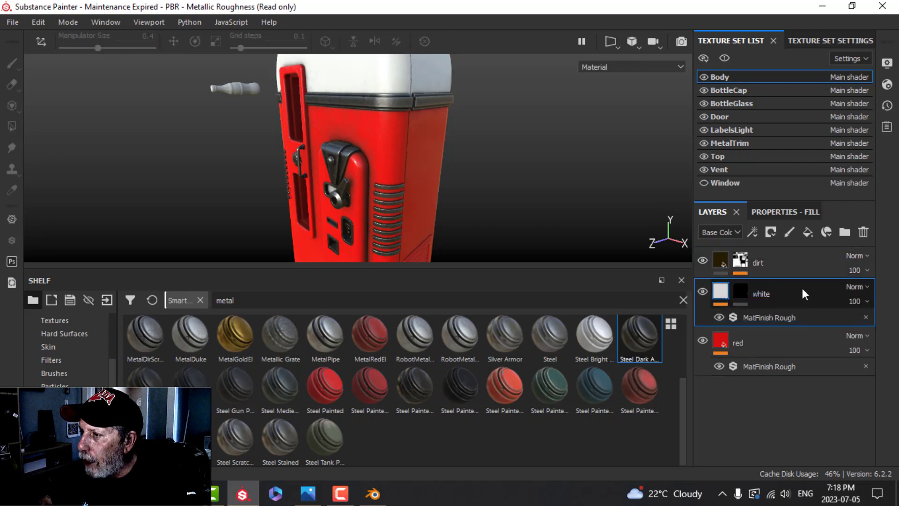
pyautogui.click(808, 232)
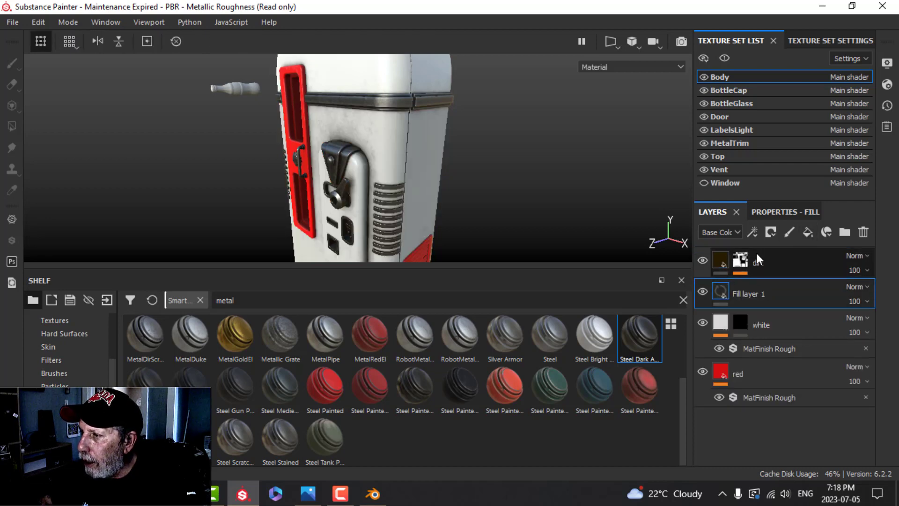
pyautogui.click(782, 212)
pyautogui.click(775, 385)
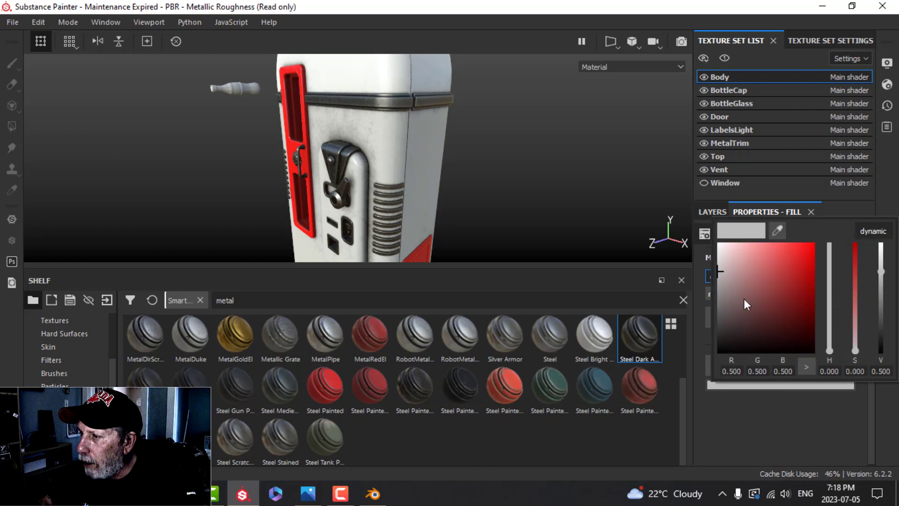
pyautogui.click(718, 262)
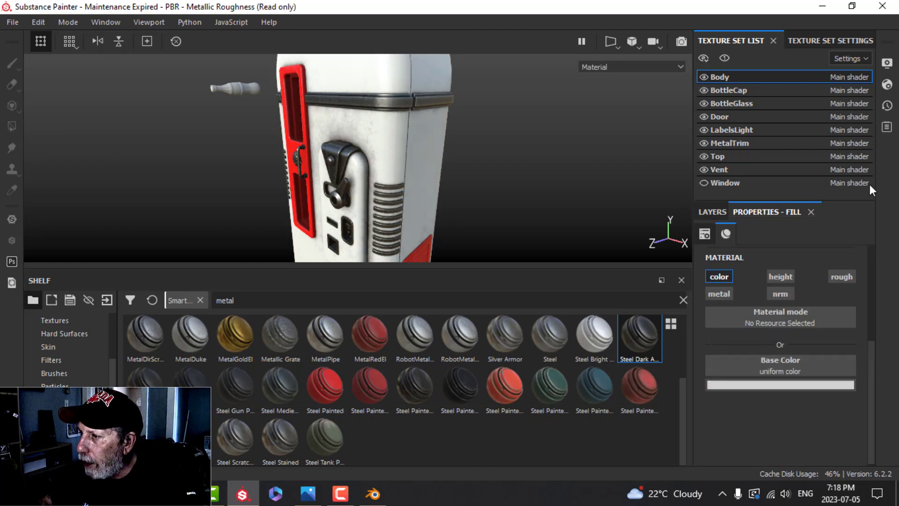
# Add a black mask with a Metal Edge Wear generator to Body's new light grey fill layer.
pyautogui.click(713, 212)
pyautogui.click(770, 231)
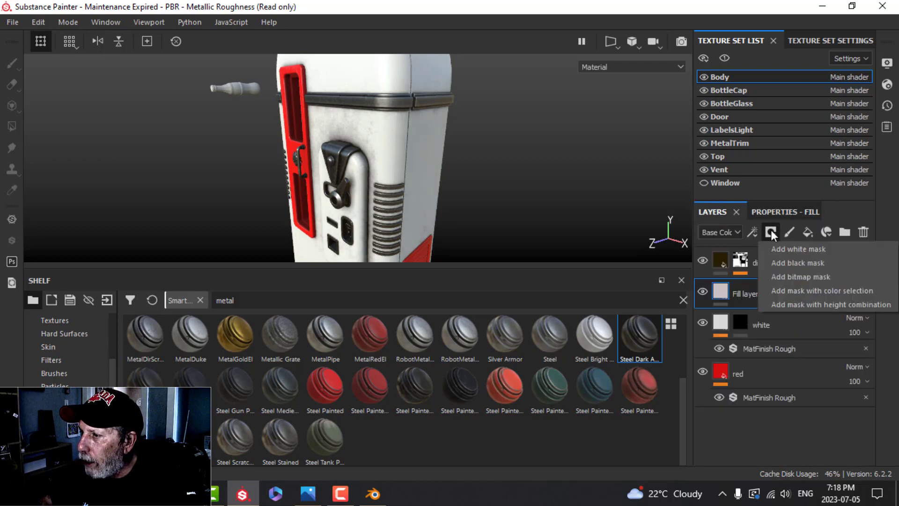
pyautogui.click(781, 260)
pyautogui.click(754, 233)
pyautogui.click(774, 252)
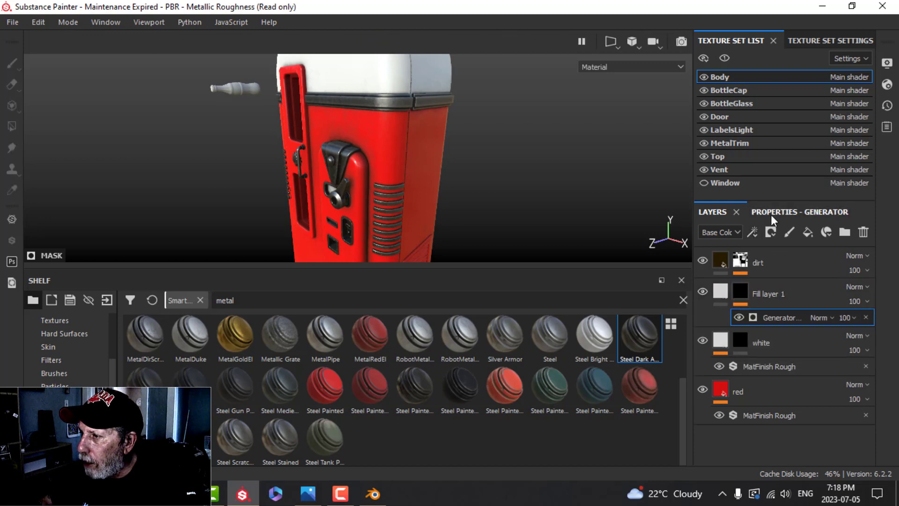
pyautogui.click(771, 215)
pyautogui.click(771, 255)
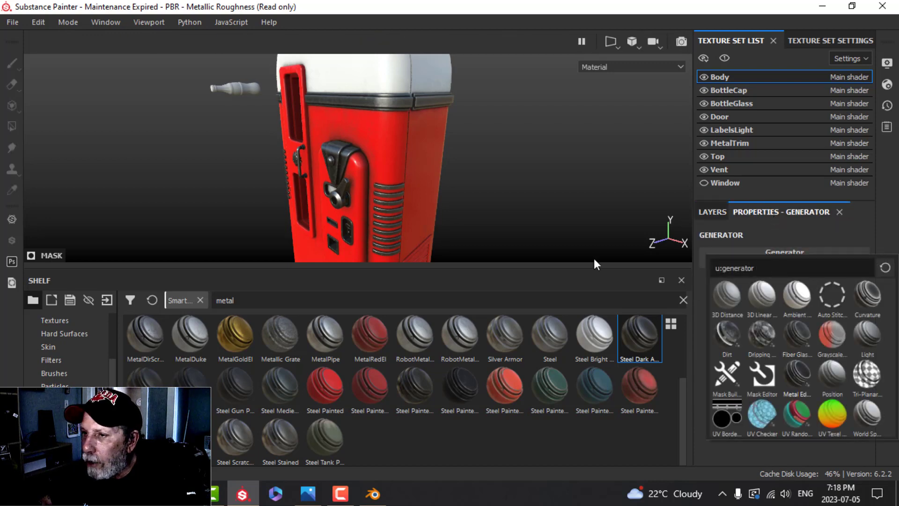
pyautogui.scroll(1, 529, 216)
pyautogui.keyDown('alt'); pyautogui.moveTo(528, 217); pyautogui.dragTo(516, 210); pyautogui.keyUp('alt')
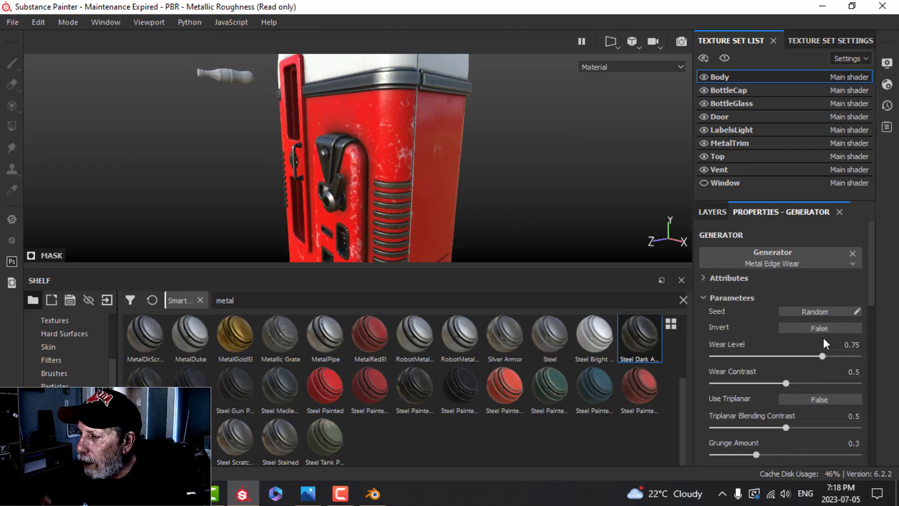
# Enable Use Triplanar on the Metal Edge Wear generator and set Wear Level to 0.52 and Grunge Amount to 0.35.
pyautogui.click(811, 402)
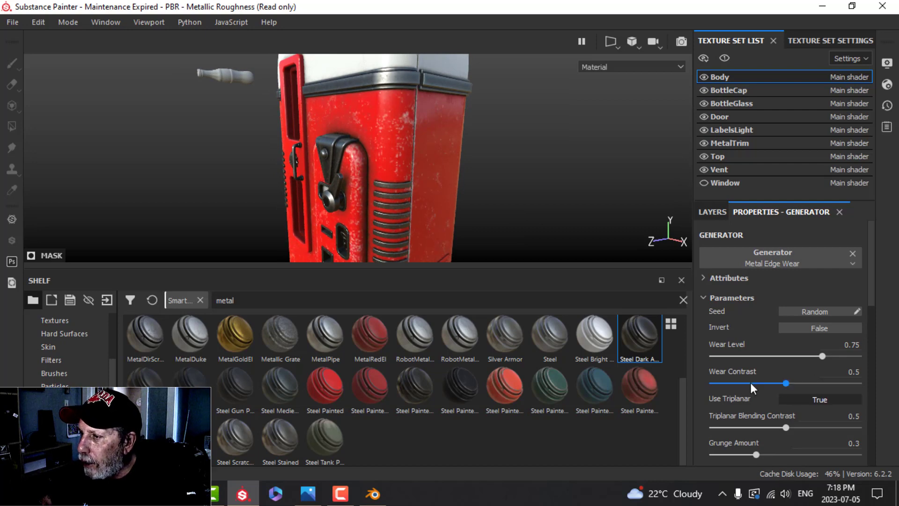
pyautogui.moveTo(827, 355); pyautogui.dragTo(788, 357)
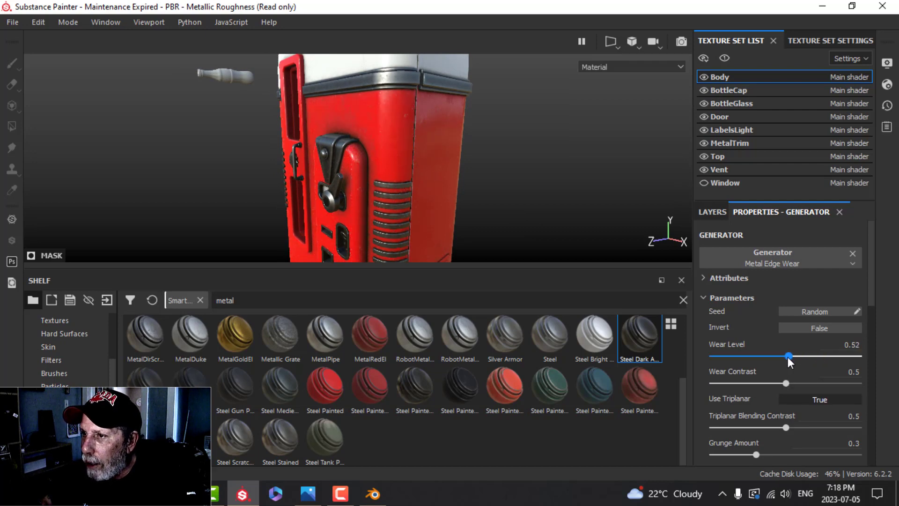
pyautogui.scroll(3, 453, 186)
pyautogui.keyDown('alt'); pyautogui.moveTo(452, 193); pyautogui.dragTo(451, 163); pyautogui.keyUp('alt')
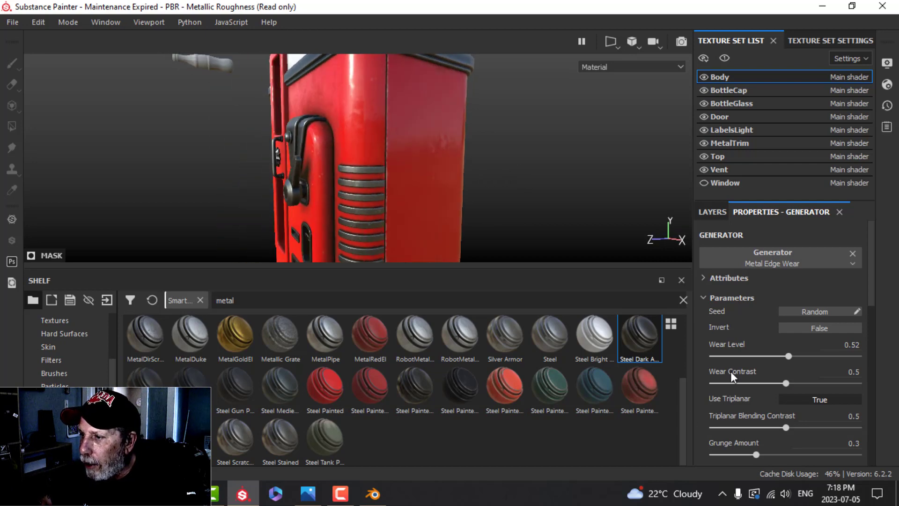
pyautogui.moveTo(762, 454)
pyautogui.mouseDown()
pyautogui.moveTo(782, 453)
pyautogui.moveTo(763, 454)
pyautogui.mouseUp()
pyautogui.keyDown('alt'); pyautogui.moveTo(461, 177); pyautogui.dragTo(431, 143); pyautogui.keyUp('alt')
pyautogui.keyDown('alt'); pyautogui.moveTo(394, 202); pyautogui.dragTo(562, 206); pyautogui.keyUp('alt')
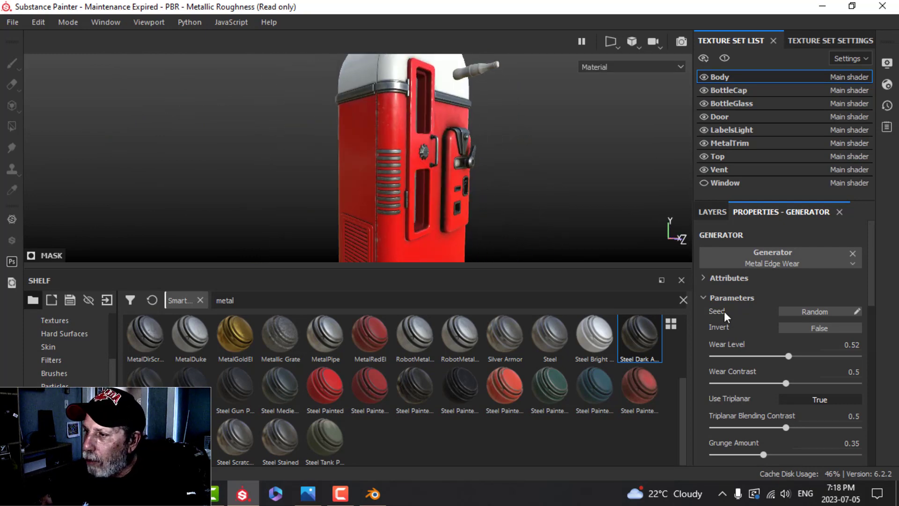
# Rename Body's edge-wear fill layer as edges and copy it into the Door texture set above the dirt layer.
pyautogui.click(712, 212)
pyautogui.click(766, 294)
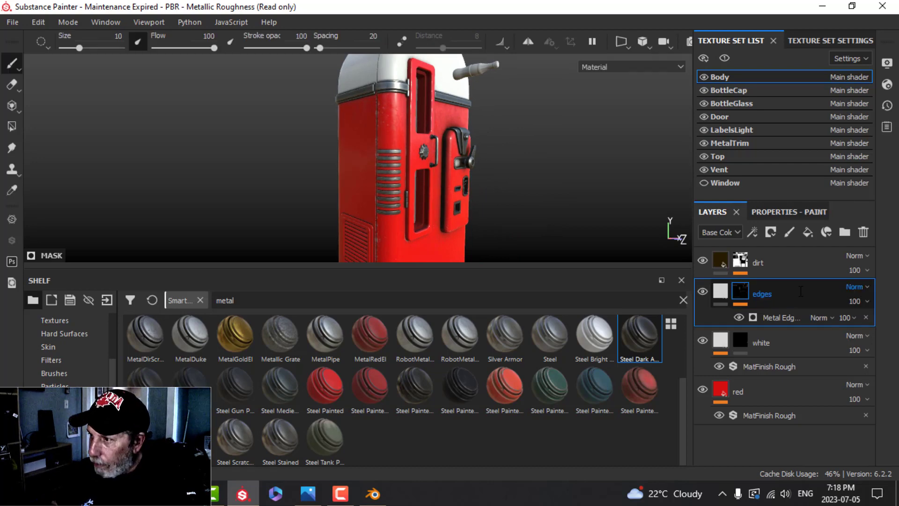
pyautogui.rightClick(759, 296)
pyautogui.click(606, 224)
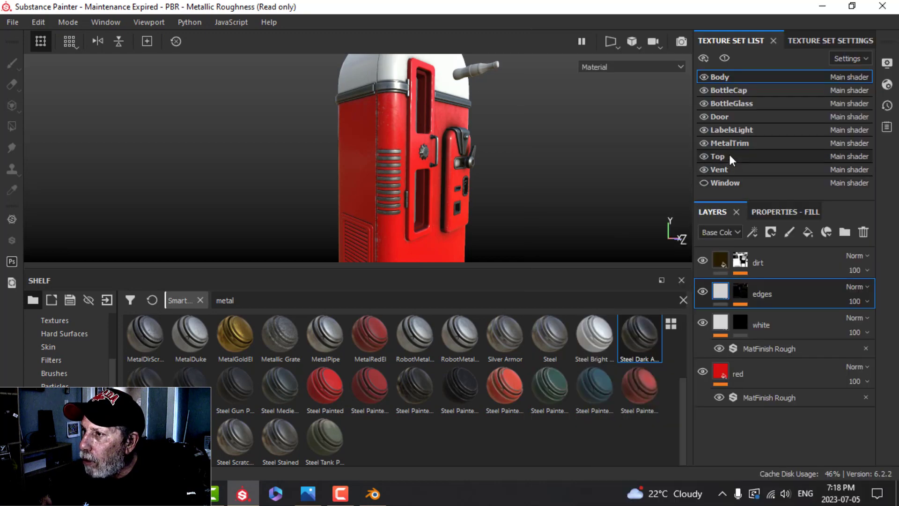
pyautogui.click(738, 120)
pyautogui.rightClick(758, 403)
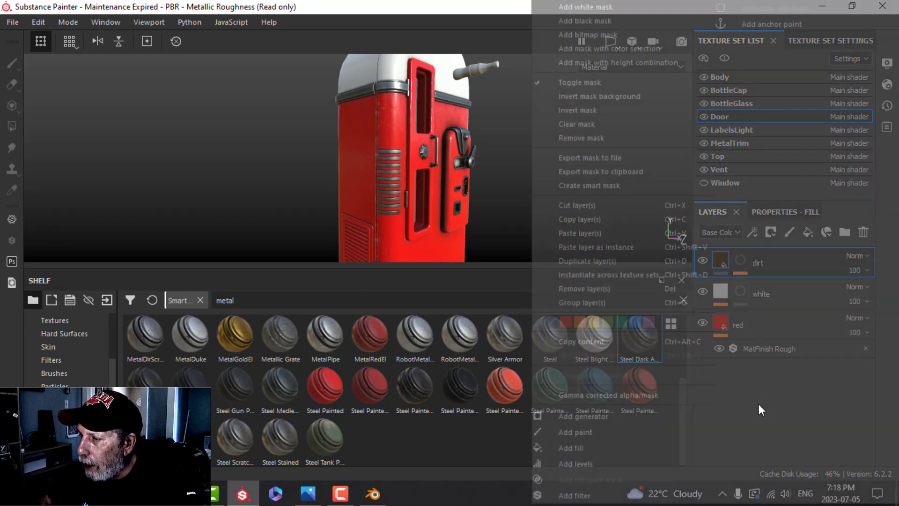
pyautogui.click(600, 235)
# Set the Wear Level of the Metal Edge Wear generator in Door's edges mask to 0.33.
pyautogui.scroll(3, 494, 159)
pyautogui.keyDown('alt'); pyautogui.moveTo(534, 167); pyautogui.dragTo(449, 179); pyautogui.keyUp('alt')
pyautogui.keyDown('alt'); pyautogui.moveTo(544, 159); pyautogui.dragTo(504, 188, button='middle'); pyautogui.keyUp('alt')
pyautogui.keyDown('alt'); pyautogui.moveTo(504, 189); pyautogui.dragTo(474, 181); pyautogui.keyUp('alt')
pyautogui.scroll(-3, 400, 155)
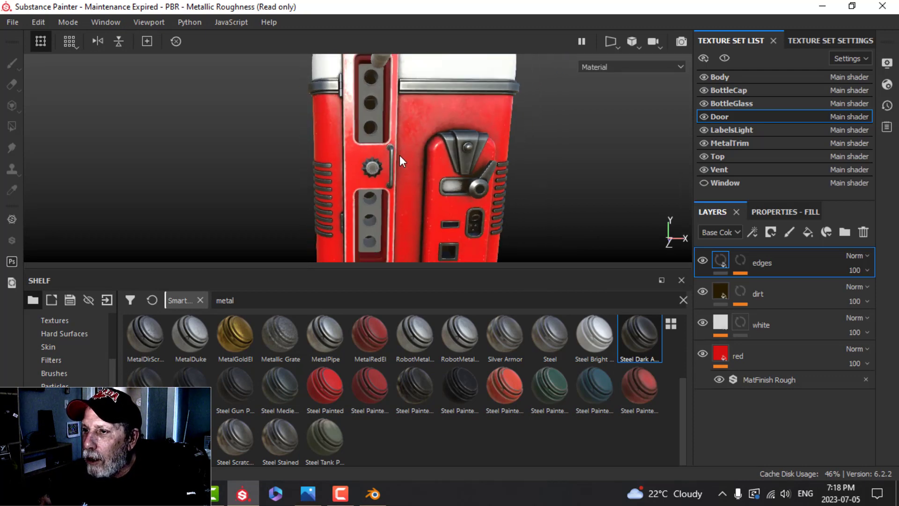
pyautogui.keyDown('alt'); pyautogui.moveTo(439, 161); pyautogui.dragTo(426, 170, button='middle'); pyautogui.keyUp('alt')
pyautogui.keyDown('alt'); pyautogui.moveTo(426, 171); pyautogui.dragTo(398, 165); pyautogui.keyUp('alt')
pyautogui.click(744, 269)
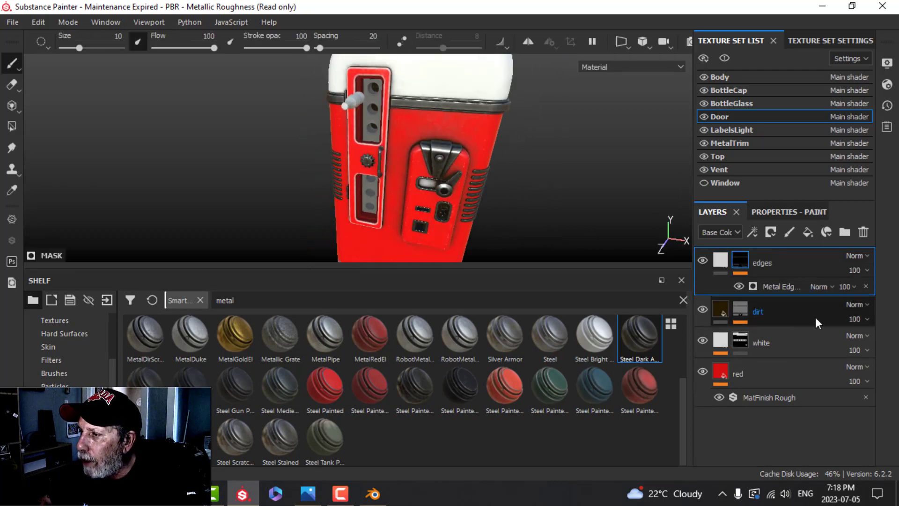
pyautogui.click(786, 282)
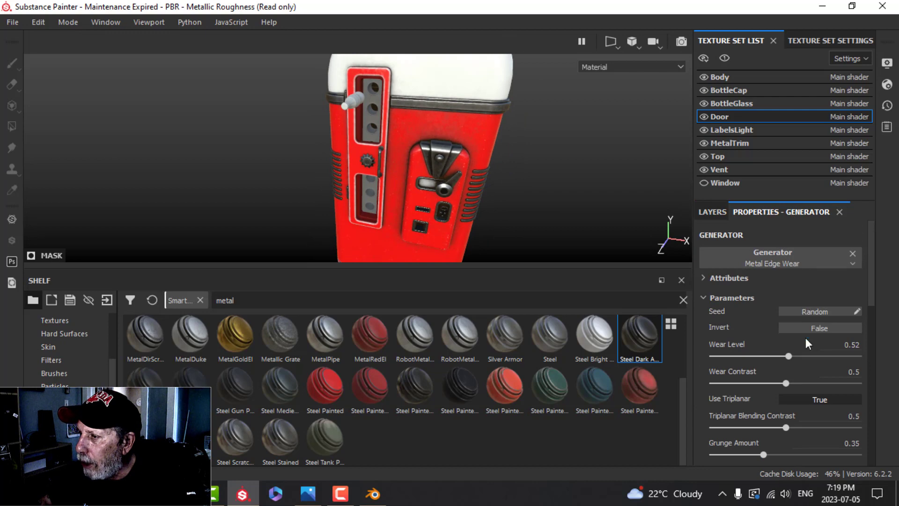
pyautogui.moveTo(789, 356); pyautogui.dragTo(780, 356)
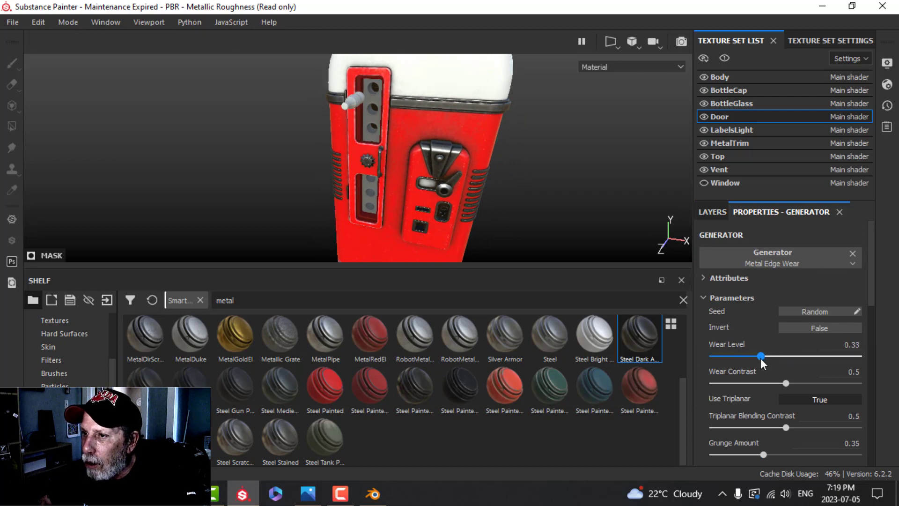
# Lower the opacity of the Metal Edge Wear generator in Door's edges mask to 40 and inspect the machine.
pyautogui.click(723, 211)
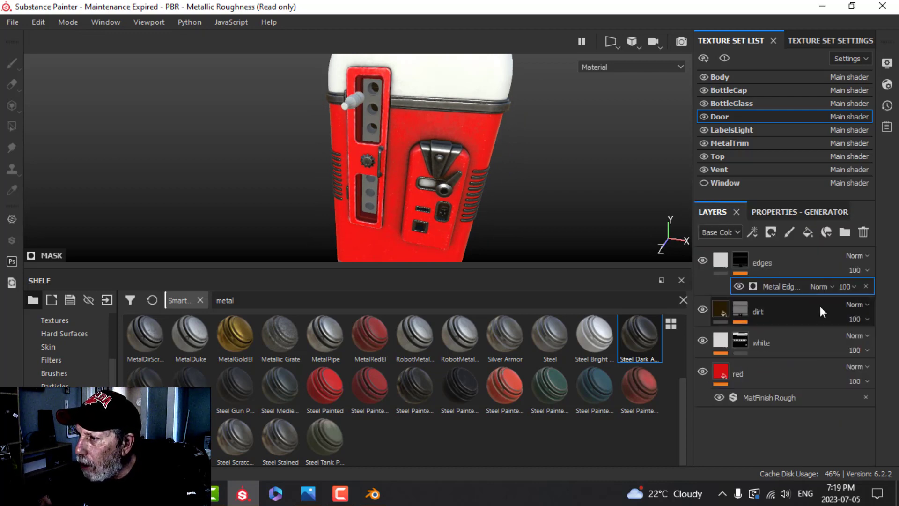
pyautogui.click(846, 286)
pyautogui.click(880, 298)
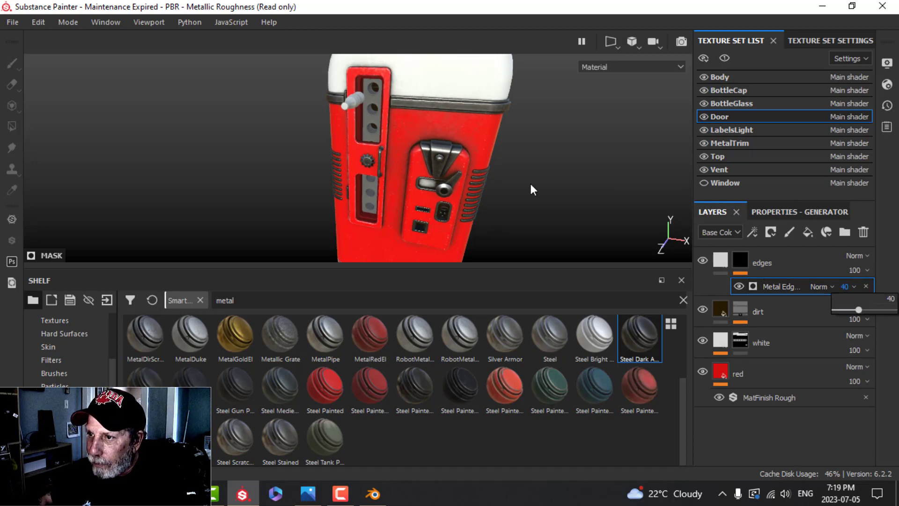
pyautogui.scroll(4, 433, 187)
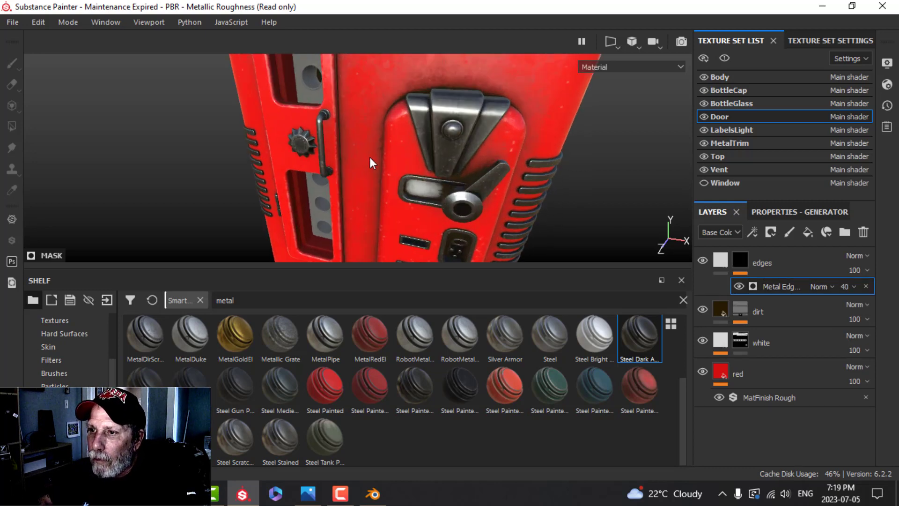
pyautogui.keyDown('alt'); pyautogui.moveTo(369, 164); pyautogui.dragTo(514, 126); pyautogui.keyUp('alt')
pyautogui.scroll(-4, 388, 173)
pyautogui.keyDown('alt'); pyautogui.moveTo(387, 173); pyautogui.dragTo(465, 150); pyautogui.keyUp('alt')
pyautogui.scroll(-2, 407, 181)
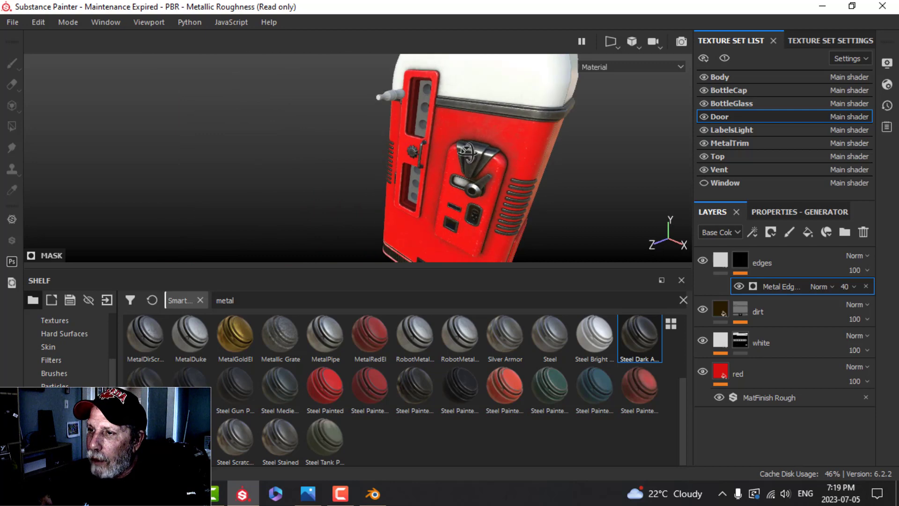
pyautogui.keyDown('alt'); pyautogui.moveTo(544, 157); pyautogui.dragTo(511, 139); pyautogui.keyUp('alt')
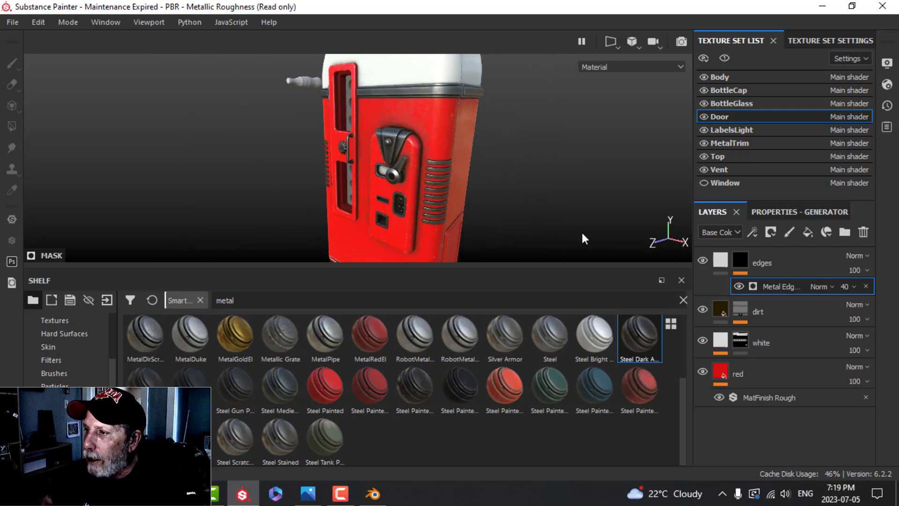
# Copy Body's dirt layer into the MetalTrim texture set above the Steel Dark Aged folder.
pyautogui.click(721, 77)
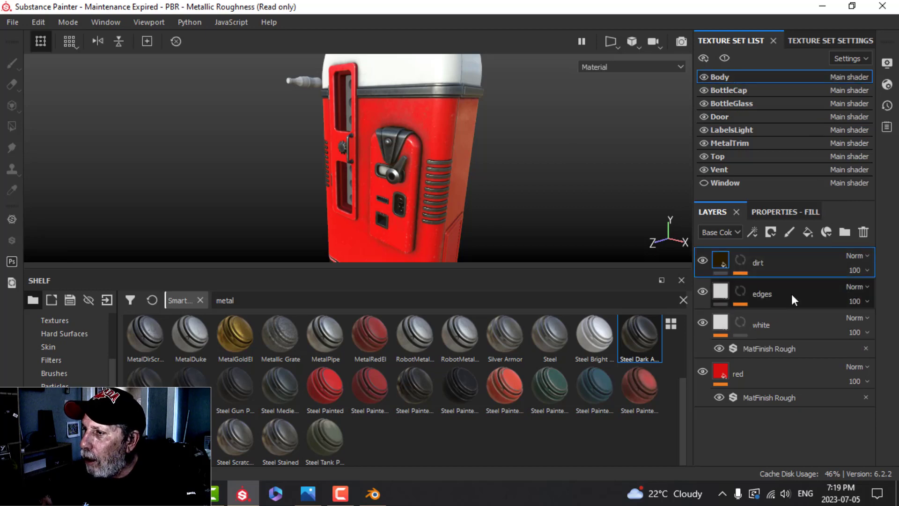
pyautogui.rightClick(775, 260)
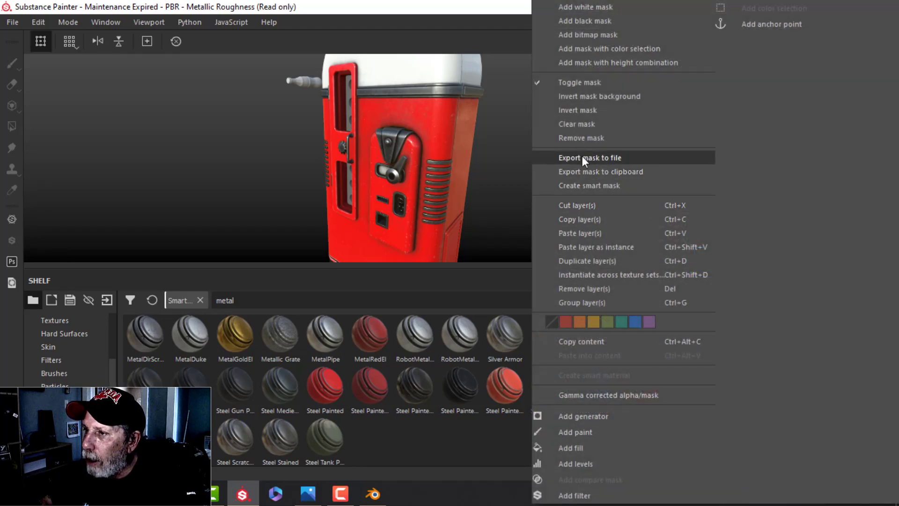
pyautogui.click(584, 219)
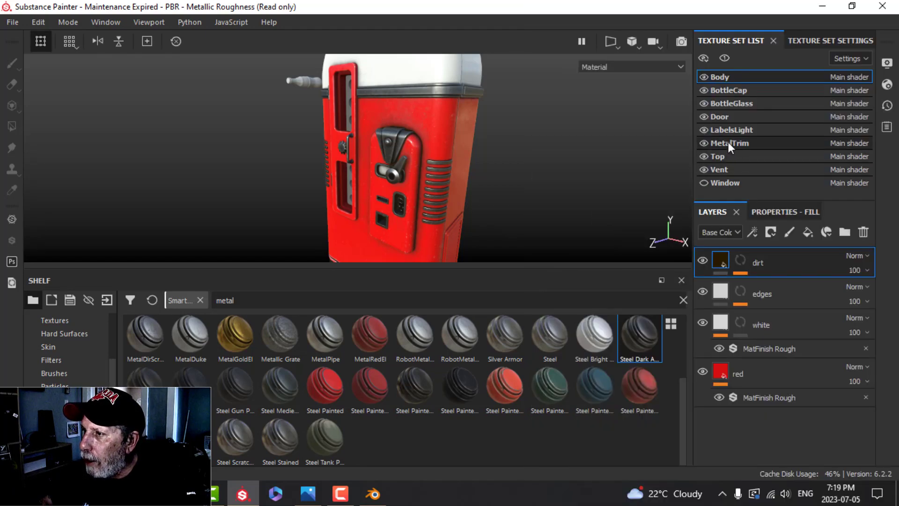
pyautogui.click(714, 143)
pyautogui.click(717, 260)
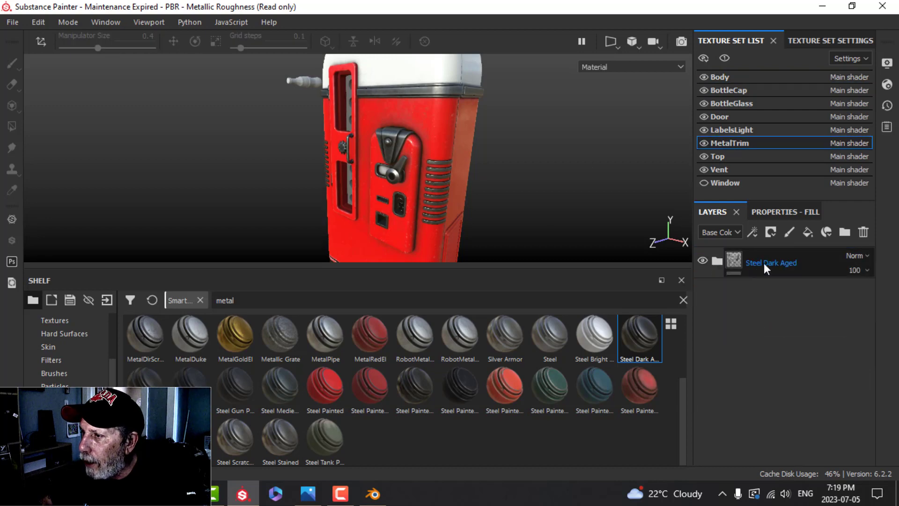
pyautogui.rightClick(768, 349)
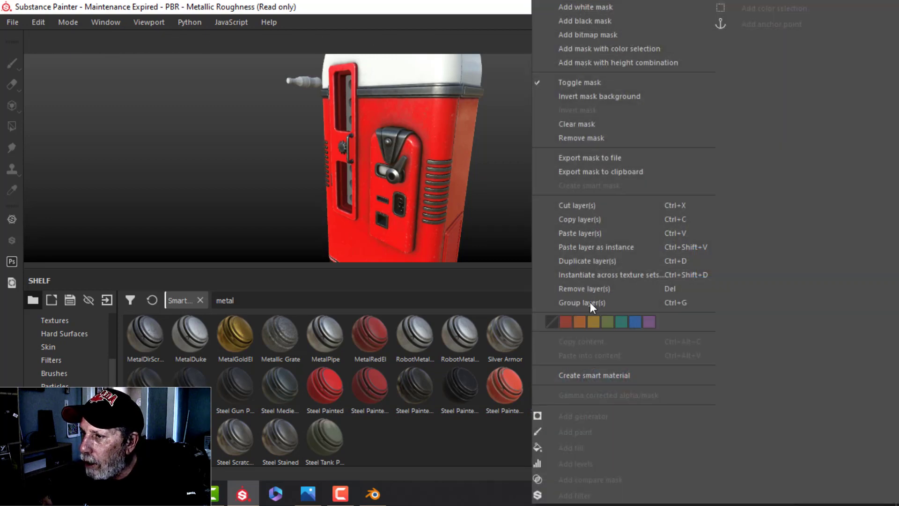
pyautogui.click(591, 234)
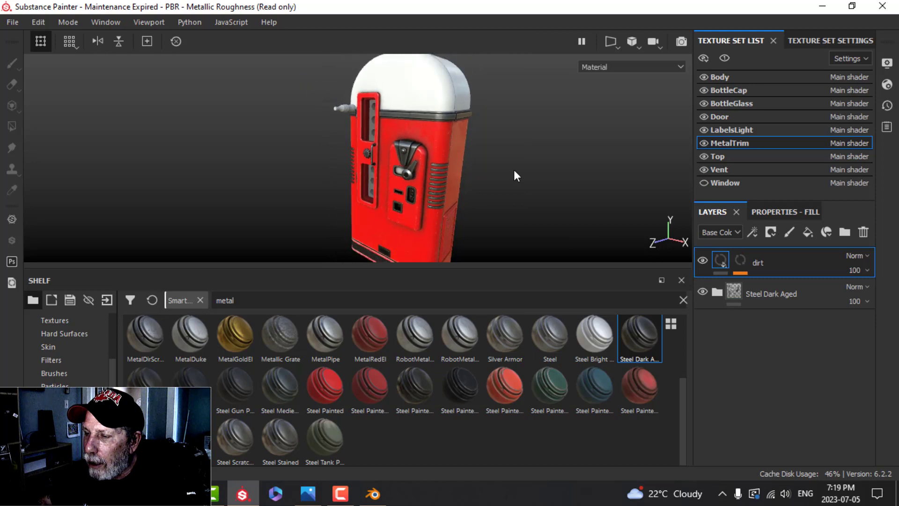
pyautogui.scroll(3, 511, 175)
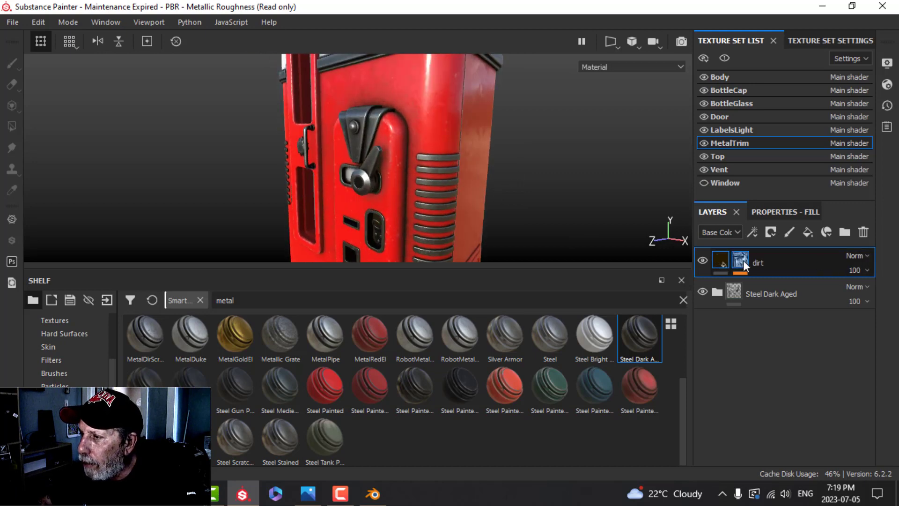
# Set the Dirt Level of the Dirt generator in MetalTrim's dirt mask to 0.35.
pyautogui.click(744, 261)
pyautogui.click(770, 285)
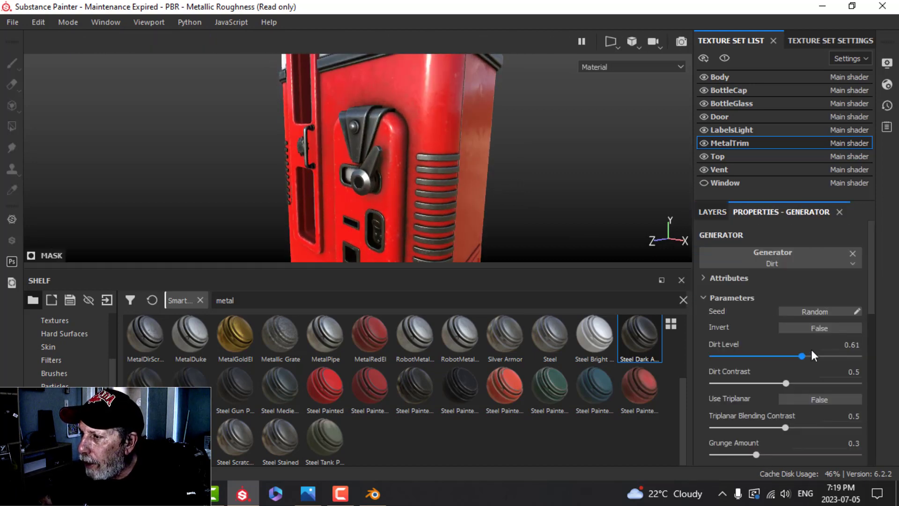
pyautogui.moveTo(803, 356); pyautogui.dragTo(770, 356)
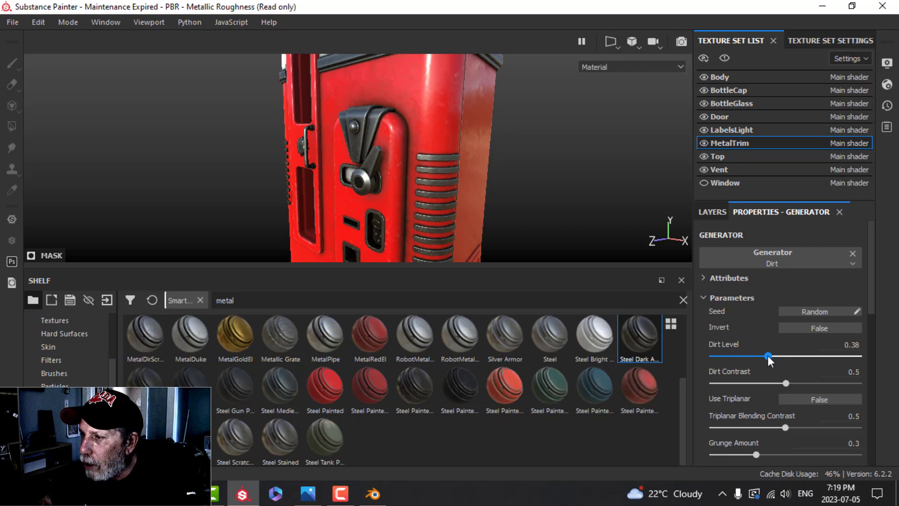
pyautogui.keyDown('alt'); pyautogui.moveTo(440, 241); pyautogui.dragTo(513, 179); pyautogui.keyUp('alt')
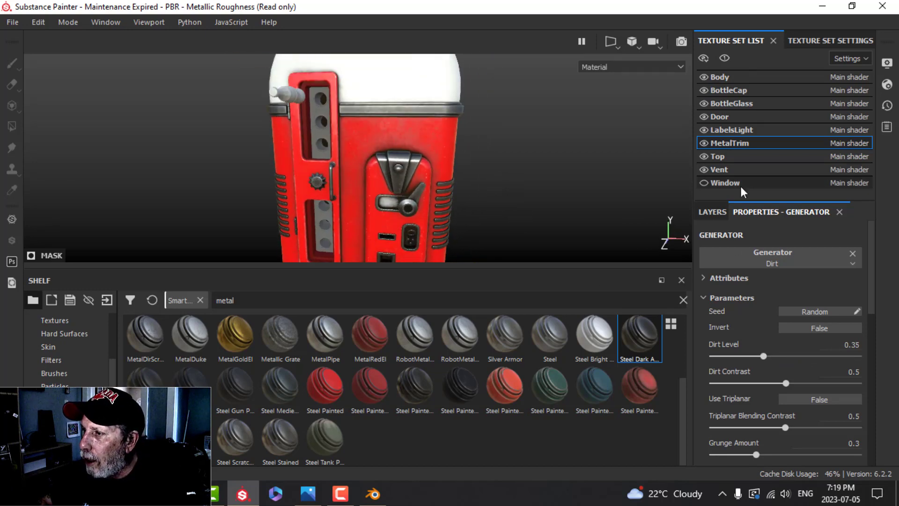
# Copy MetalTrim's dirt layer into the LabelsLight texture set above the collapsed Steel Dark Aged folder.
pyautogui.click(716, 214)
pyautogui.click(763, 265)
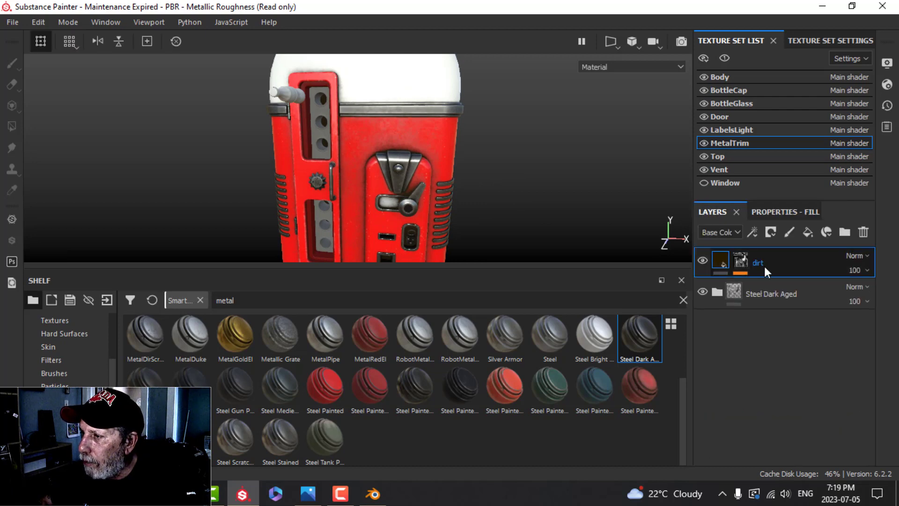
pyautogui.rightClick(764, 266)
pyautogui.click(591, 221)
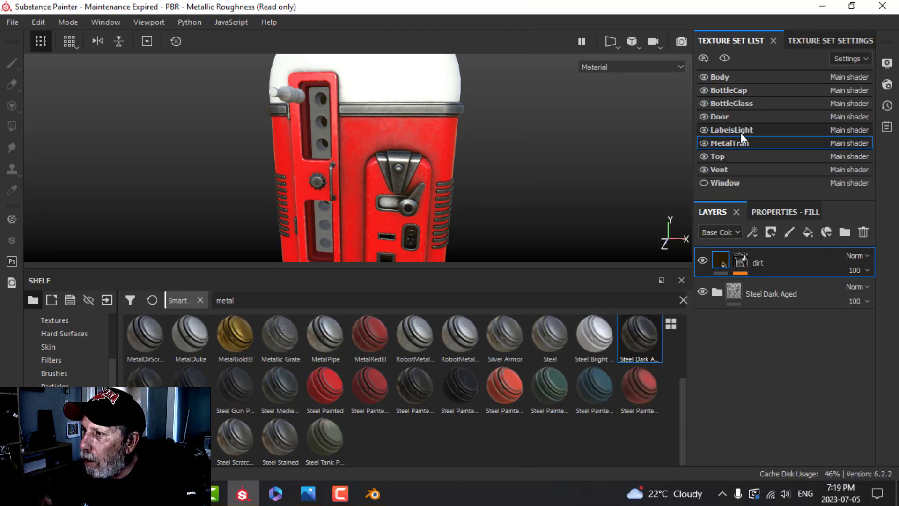
pyautogui.click(773, 130)
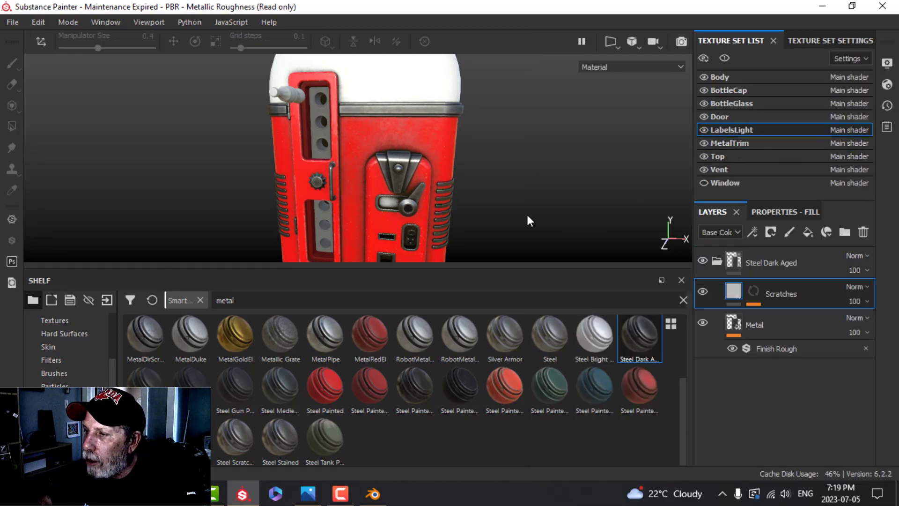
pyautogui.click(716, 260)
pyautogui.rightClick(754, 267)
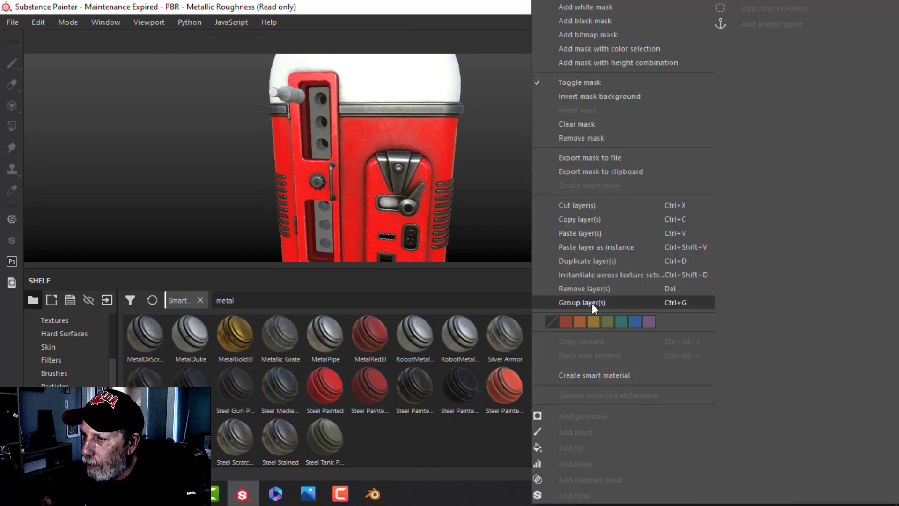
pyautogui.click(580, 233)
# Inspect the dirt on the labels, base trim and front of the machine.
pyautogui.scroll(2, 459, 195)
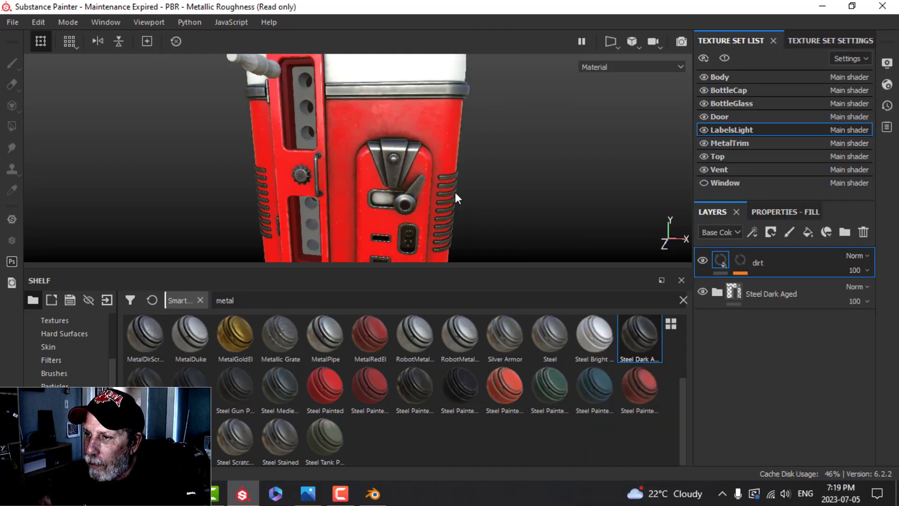
pyautogui.moveTo(500, 219); pyautogui.dragTo(477, 96, button='middle')
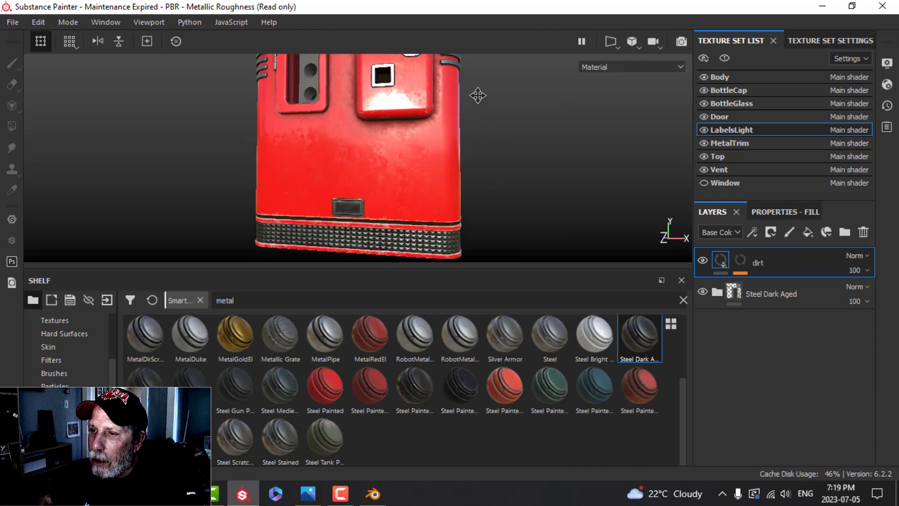
pyautogui.keyDown('alt'); pyautogui.moveTo(396, 173); pyautogui.dragTo(467, 195); pyautogui.keyUp('alt')
pyautogui.scroll(-3, 467, 195)
pyautogui.keyDown('alt'); pyautogui.moveTo(484, 131); pyautogui.dragTo(495, 104, button='middle'); pyautogui.keyUp('alt')
pyautogui.scroll(4, 457, 165)
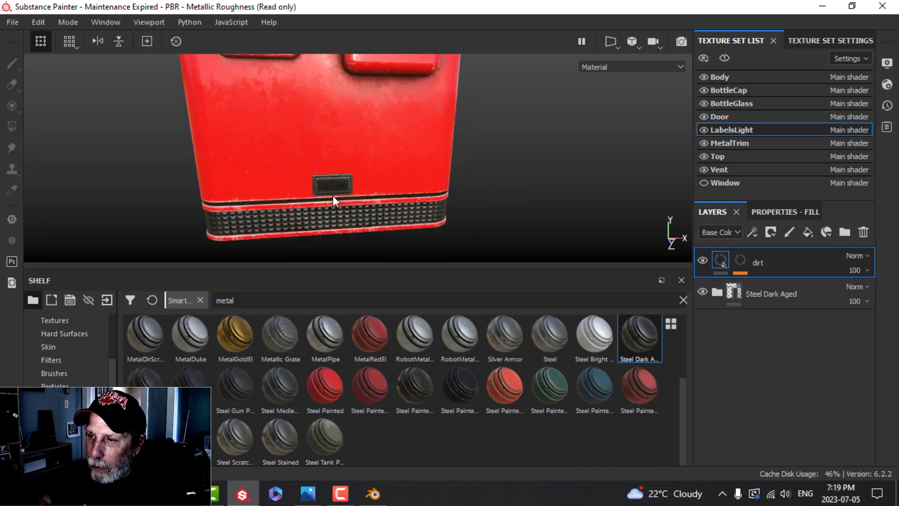
pyautogui.keyDown('alt'); pyautogui.moveTo(498, 205); pyautogui.dragTo(494, 157); pyautogui.keyUp('alt')
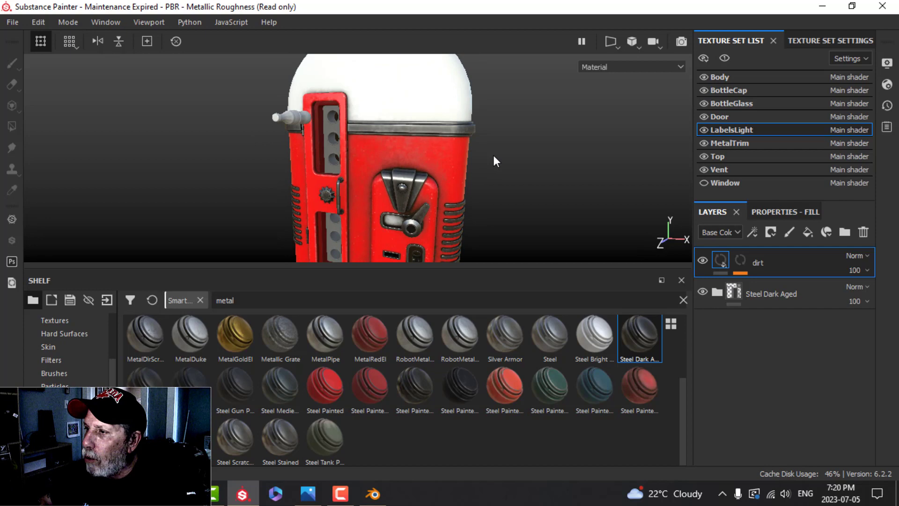
# Make the Window texture set visible, select it and delete its existing layer.
pyautogui.click(702, 183)
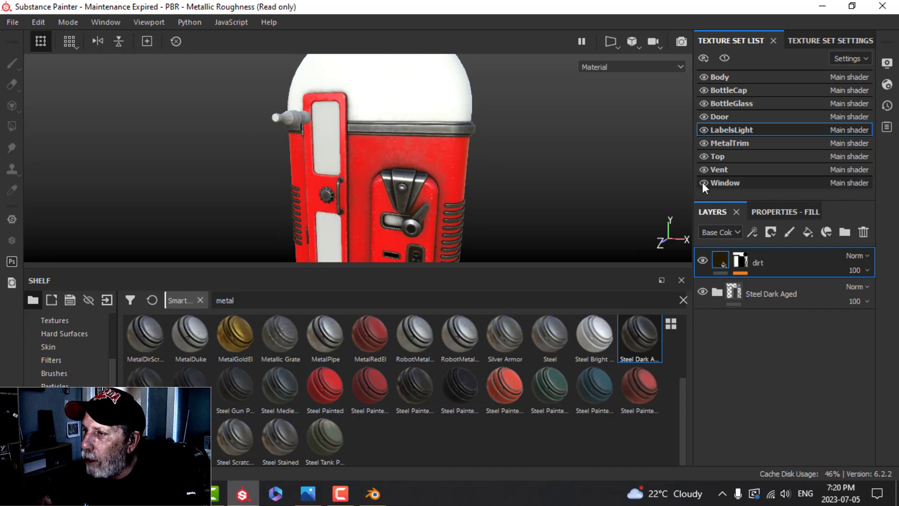
pyautogui.click(728, 183)
pyautogui.click(864, 232)
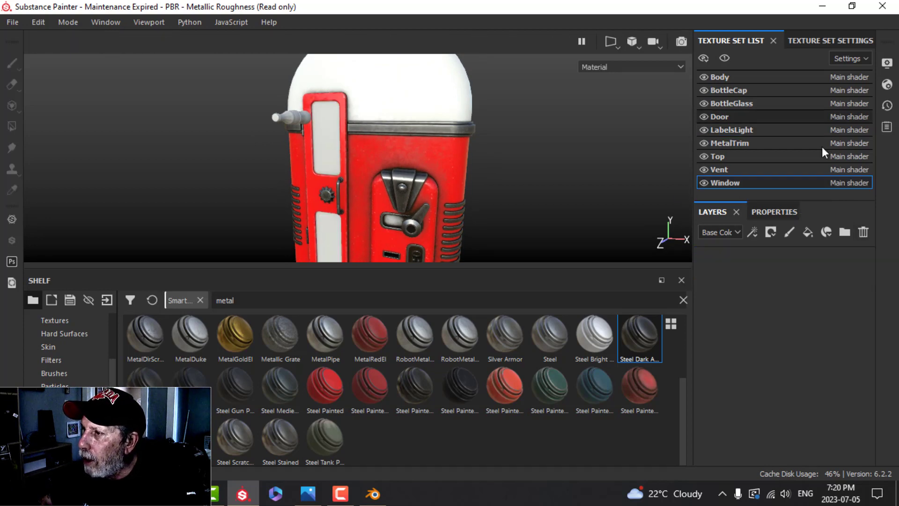
# Change the main shader to pbr-metal-rough-with-alpha-blending.
pyautogui.click(886, 63)
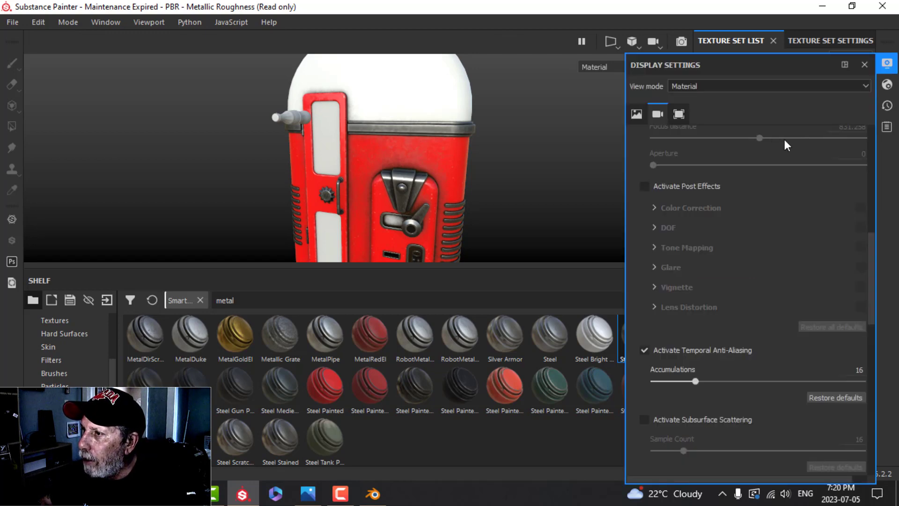
pyautogui.click(886, 84)
pyautogui.click(749, 119)
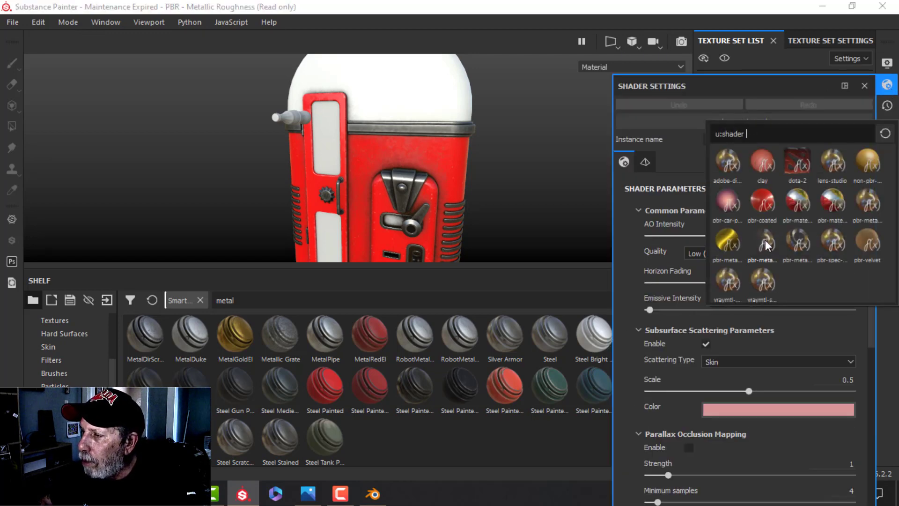
pyautogui.moveTo(766, 244)
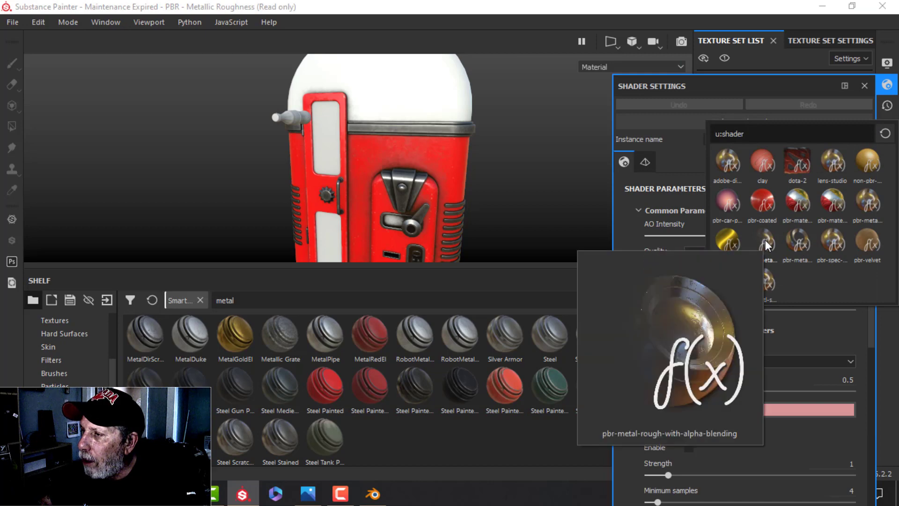
pyautogui.click(791, 203)
pyautogui.click(888, 85)
# Add an Opacity channel to the Window texture set.
pyautogui.click(841, 41)
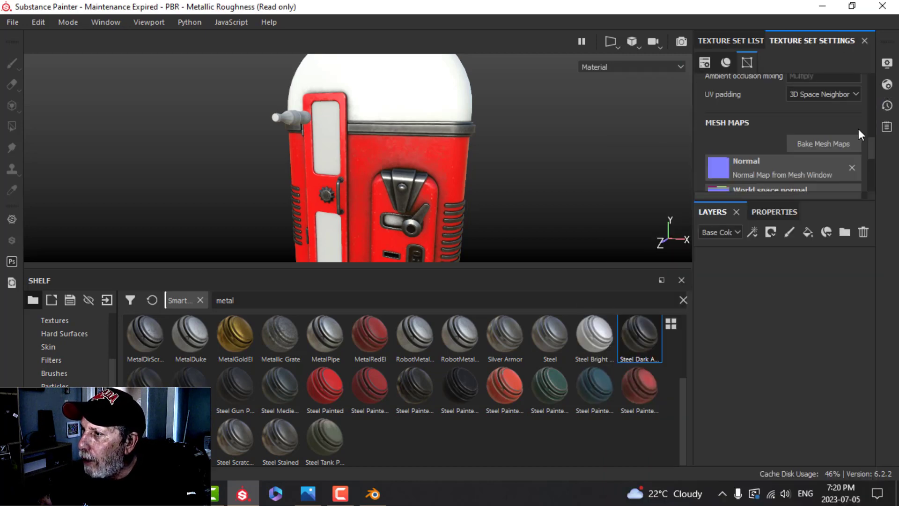
pyautogui.scroll(5, 854, 130)
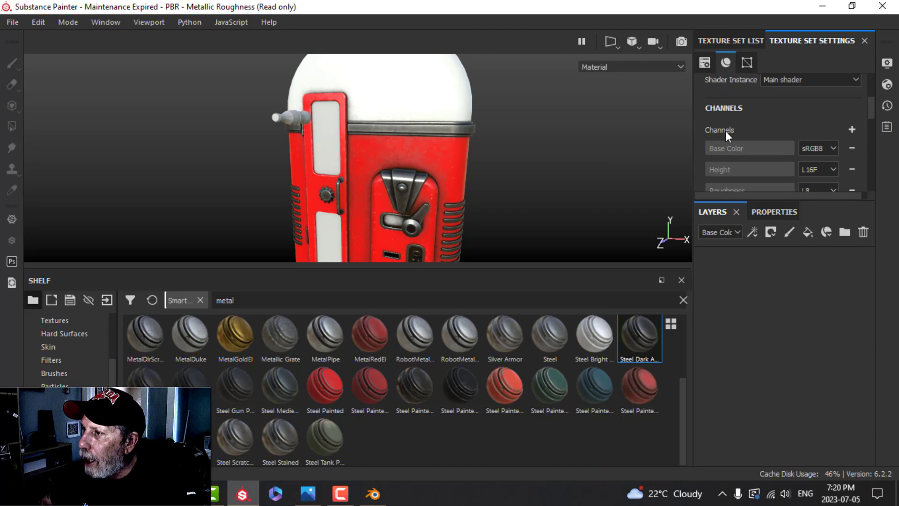
pyautogui.click(855, 128)
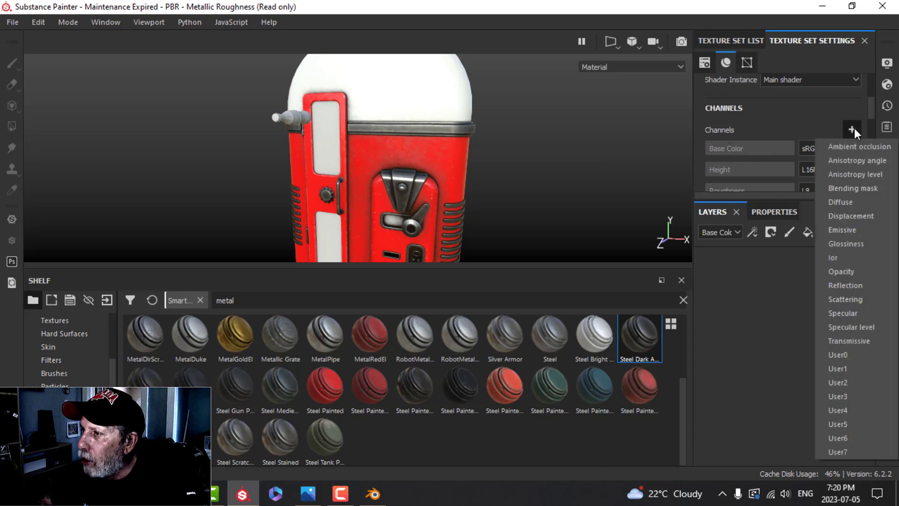
pyautogui.click(842, 270)
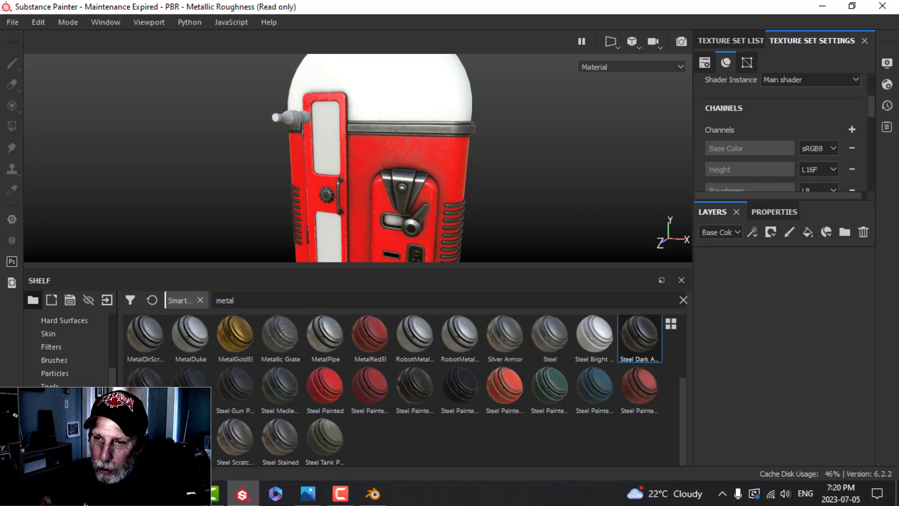
# Filter the shelf's smart materials by "glass".
pyautogui.click(683, 300)
pyautogui.write('glass')
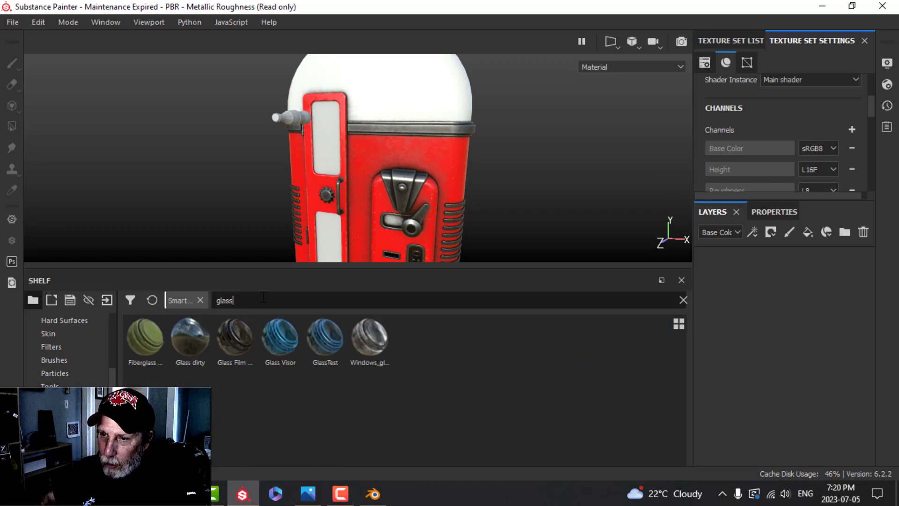
# Try the Glass Visor smart material on the Window texture set and view the door windows.
pyautogui.moveTo(268, 349); pyautogui.dragTo(806, 334)
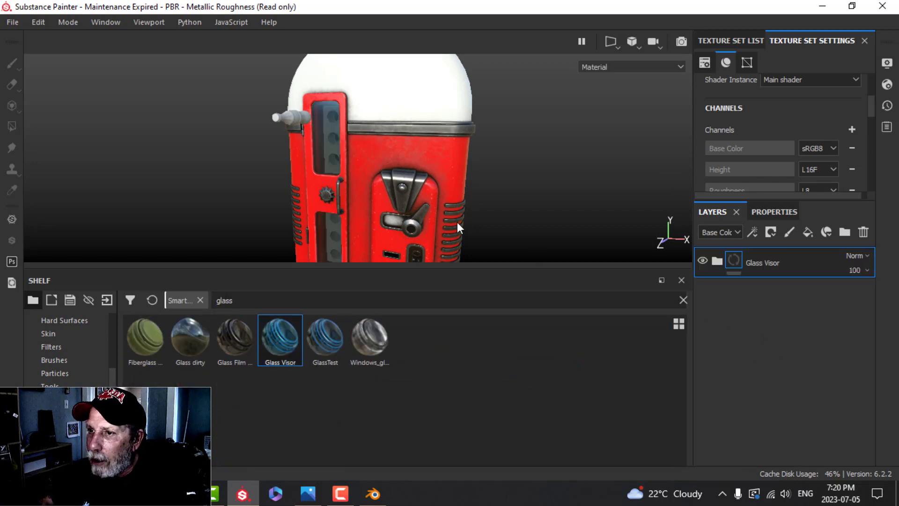
pyautogui.scroll(2, 385, 194)
pyautogui.keyDown('alt'); pyautogui.moveTo(385, 194); pyautogui.dragTo(429, 184); pyautogui.keyUp('alt')
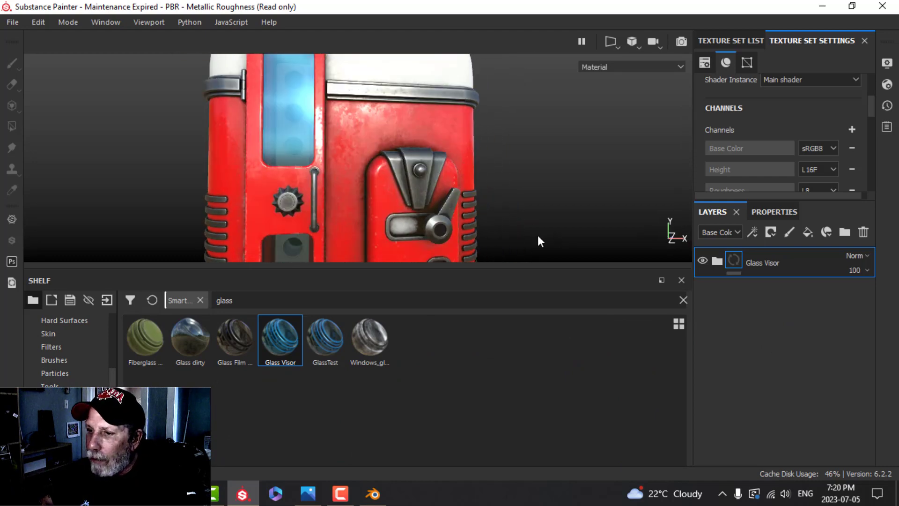
pyautogui.hotkey('ctrl', 'z')
# Try the Glass dirty smart material on the Window texture set and examine its Dirt layer's fill properties.
pyautogui.moveTo(194, 348); pyautogui.dragTo(768, 313)
pyautogui.keyDown('alt'); pyautogui.moveTo(457, 186); pyautogui.dragTo(379, 175); pyautogui.keyUp('alt')
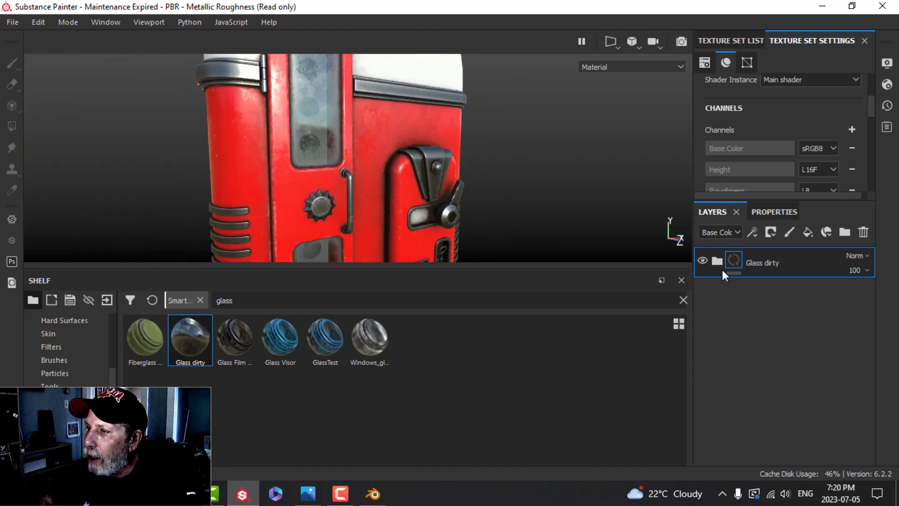
pyautogui.click(716, 261)
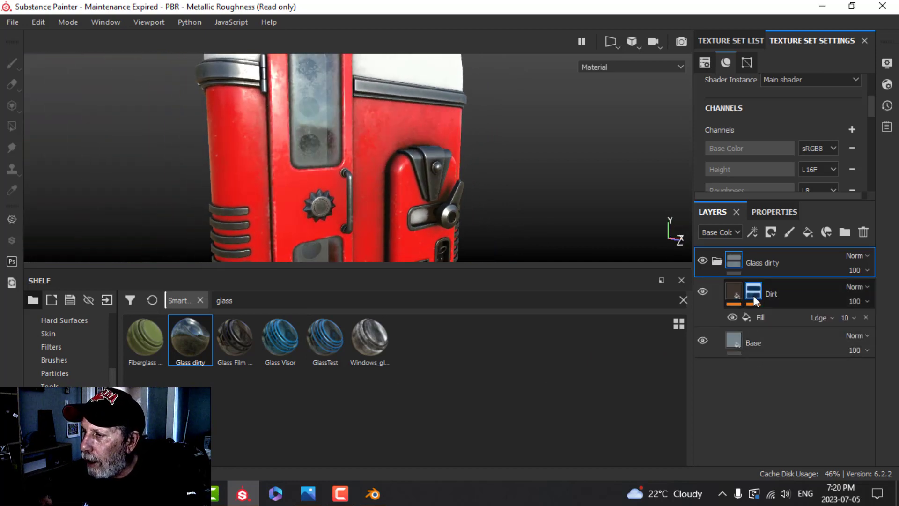
pyautogui.doubleClick(760, 318)
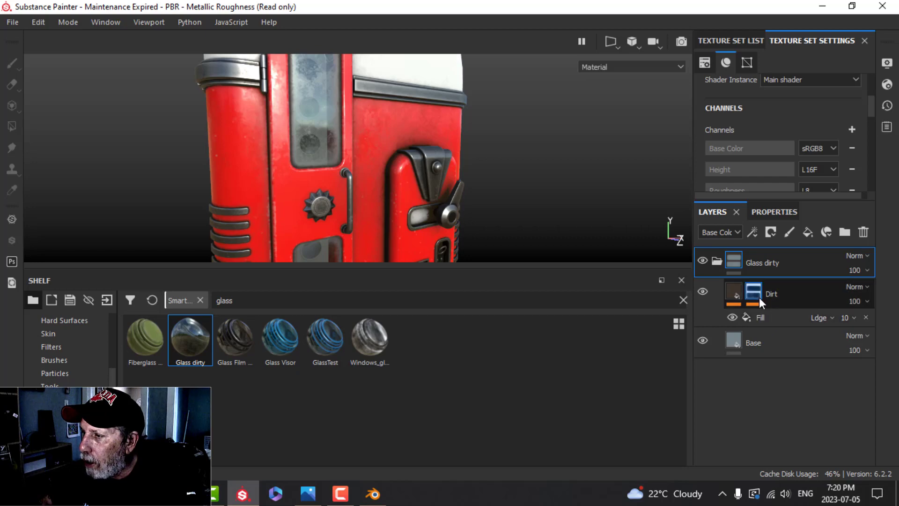
pyautogui.click(760, 317)
pyautogui.click(776, 212)
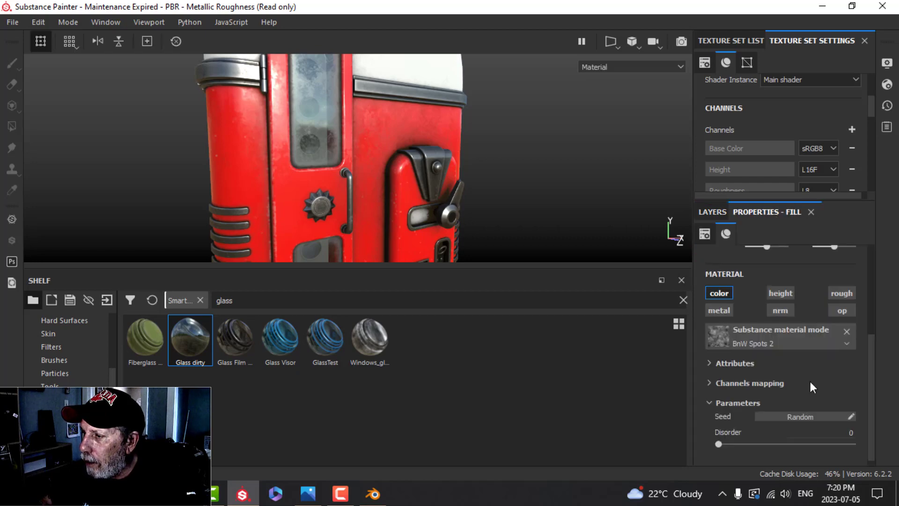
pyautogui.scroll(-1, 809, 388)
pyautogui.click(710, 212)
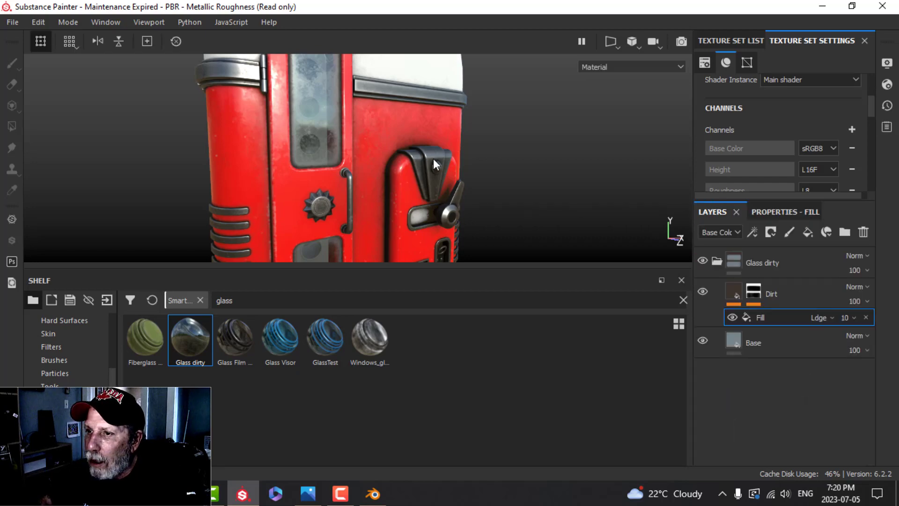
pyautogui.moveTo(434, 158)
pyautogui.keyDown('alt'); pyautogui.mouseDown()
pyautogui.moveTo(420, 157)
pyautogui.moveTo(432, 157)
pyautogui.moveTo(433, 170)
pyautogui.mouseUp(); pyautogui.keyUp('alt')
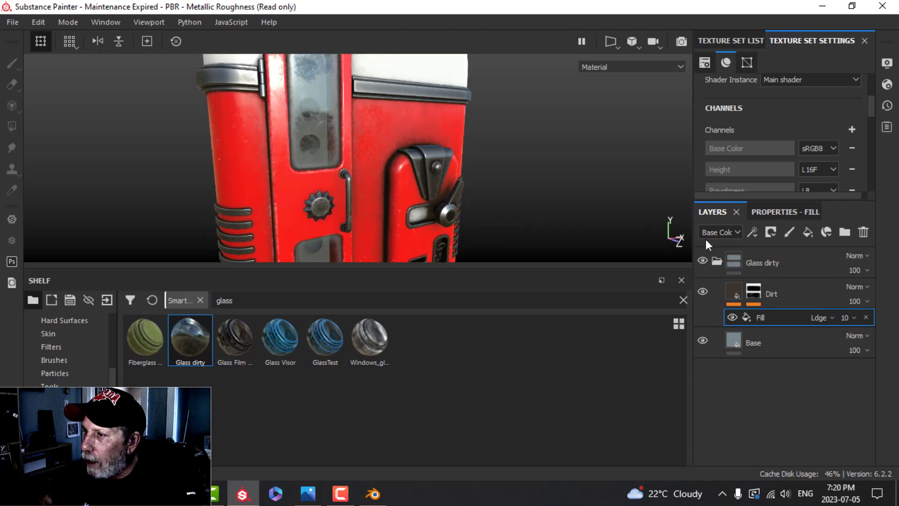
# Hide the Glass dirty folder and try the Windows_glass smart material on the Window texture set.
pyautogui.click(713, 263)
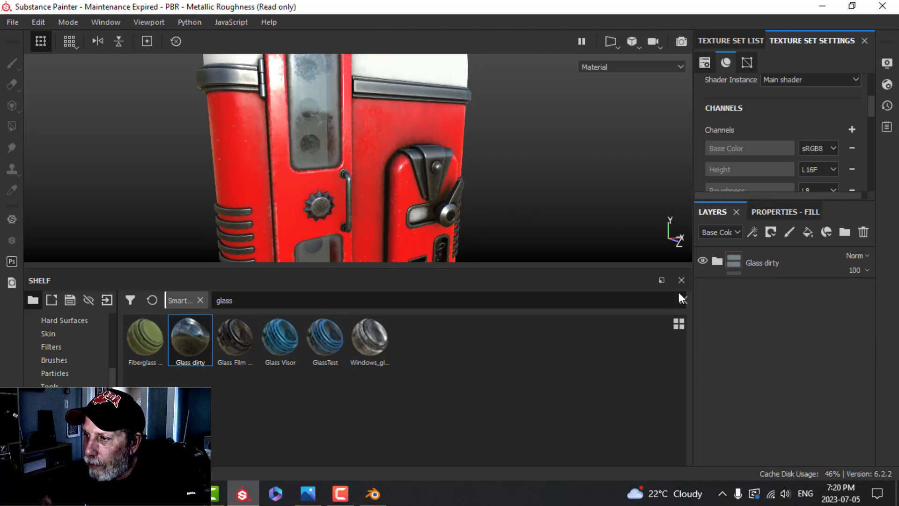
pyautogui.click(703, 261)
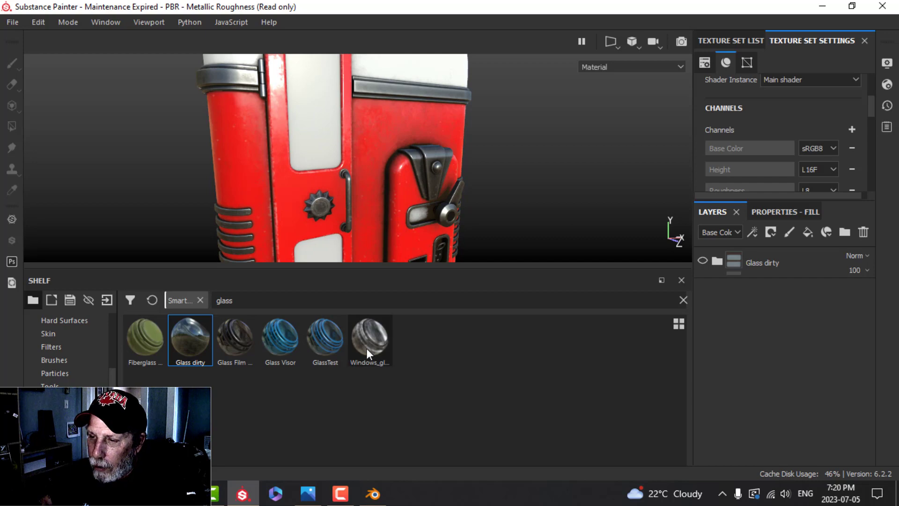
pyautogui.keyDown('alt'); pyautogui.moveTo(491, 207); pyautogui.dragTo(398, 183); pyautogui.keyUp('alt')
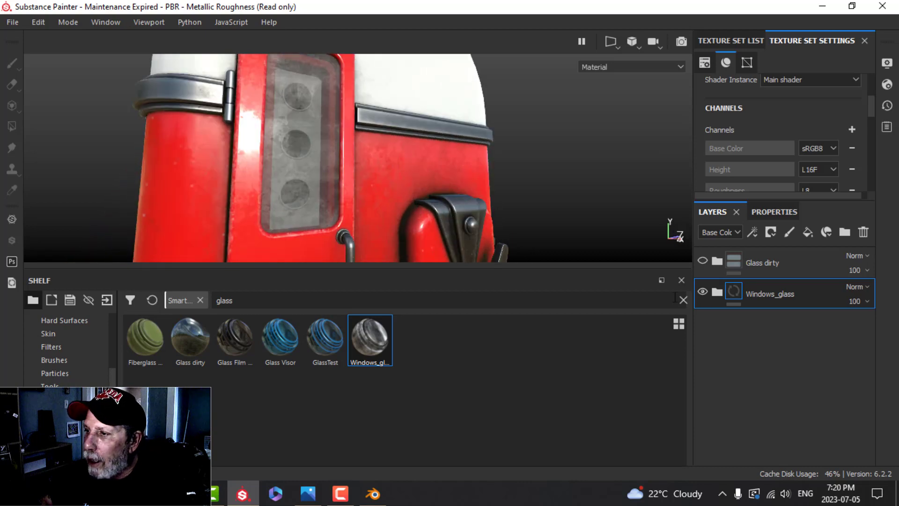
pyautogui.click(703, 292)
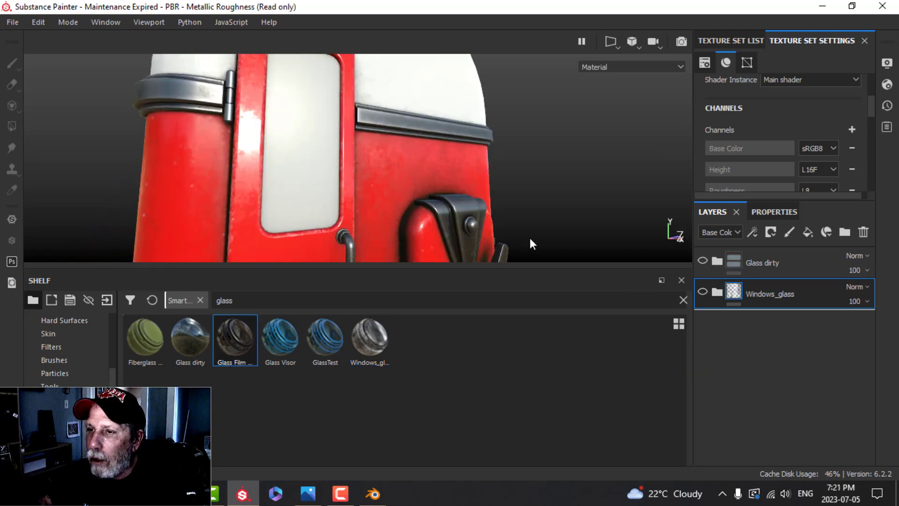
# Apply the Glass Film Dirty Mirror smart material to the Window texture set and delete the Windows_glass and Glass dirty folders.
pyautogui.moveTo(531, 239); pyautogui.dragTo(524, 234)
pyautogui.keyDown('alt'); pyautogui.moveTo(432, 181); pyautogui.dragTo(478, 230); pyautogui.keyUp('alt')
pyautogui.click(762, 294)
pyautogui.click(864, 233)
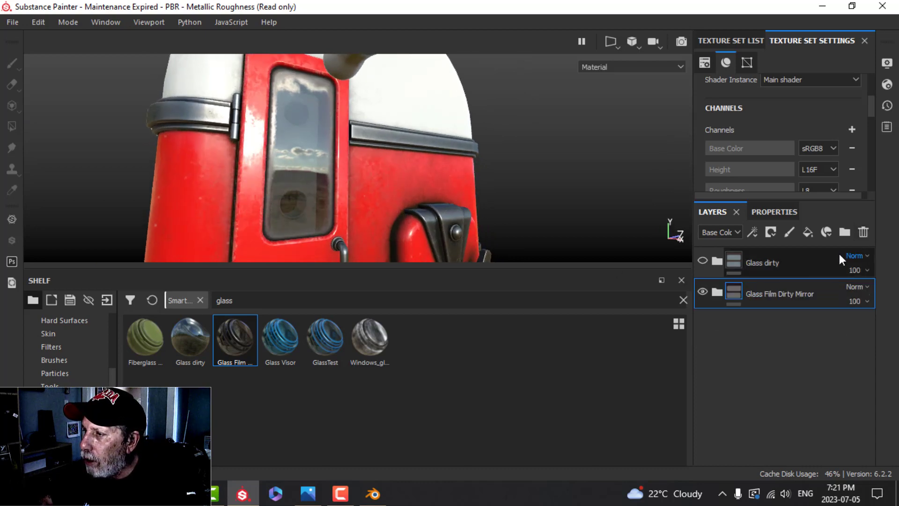
pyautogui.click(838, 257)
pyautogui.click(864, 232)
pyautogui.keyDown('alt'); pyautogui.moveTo(492, 164); pyautogui.dragTo(370, 173); pyautogui.keyUp('alt')
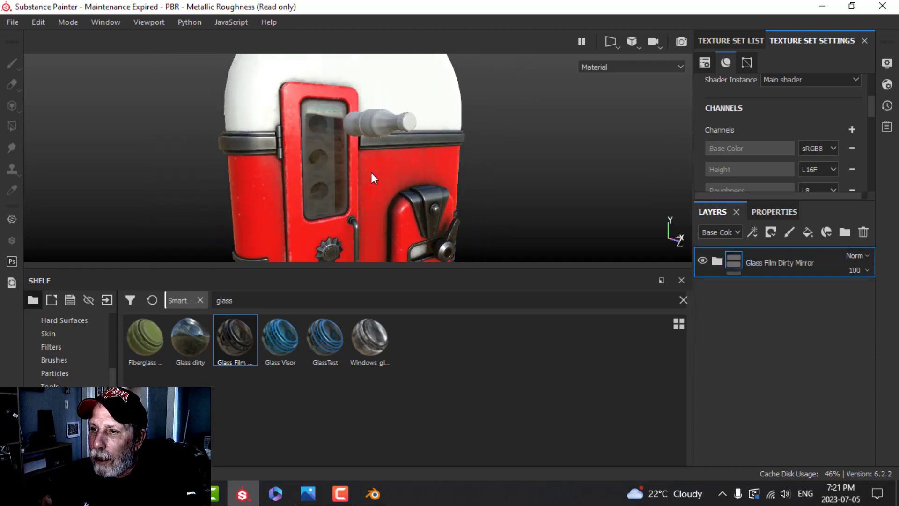
# Set the roughness of the Glass layer in the Glass Film Dirty Mirror folder to 0.0531 and check the door window reflections.
pyautogui.scroll(3, 313, 151)
pyautogui.scroll(-3, 413, 197)
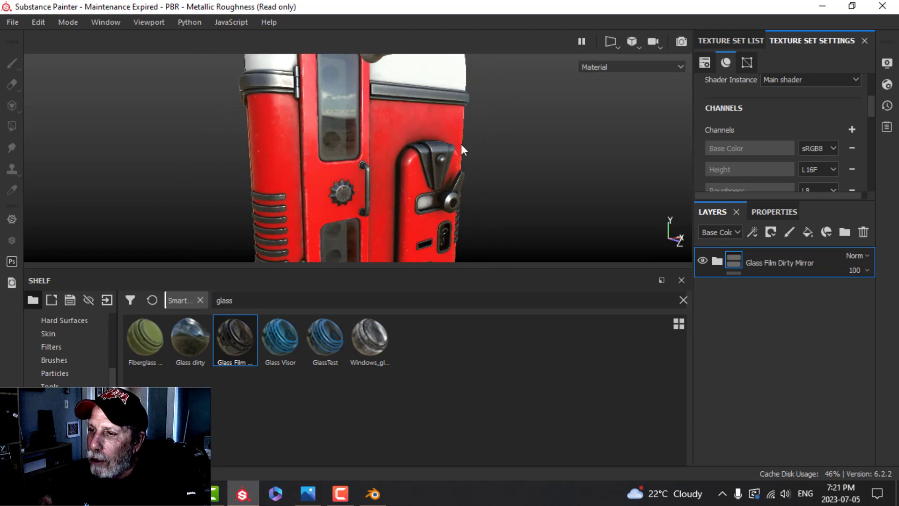
pyautogui.keyDown('alt'); pyautogui.moveTo(461, 145); pyautogui.dragTo(436, 184); pyautogui.keyUp('alt')
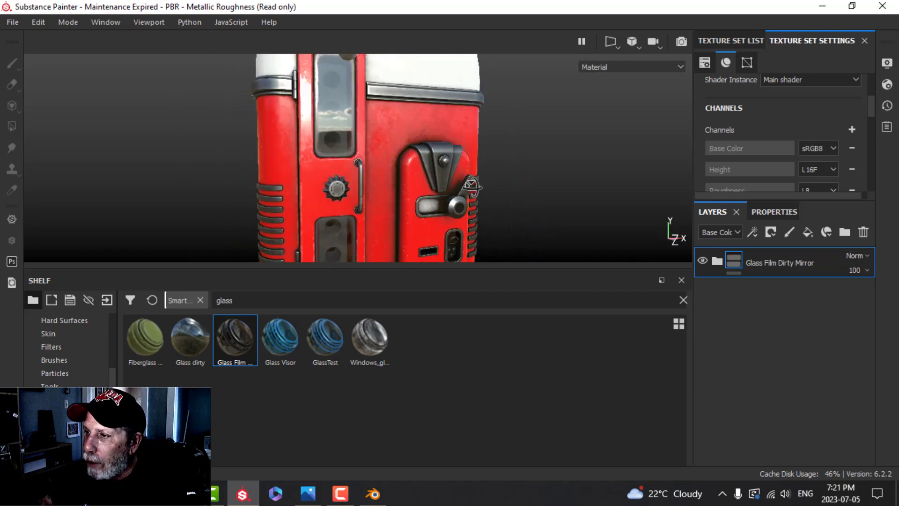
pyautogui.click(724, 276)
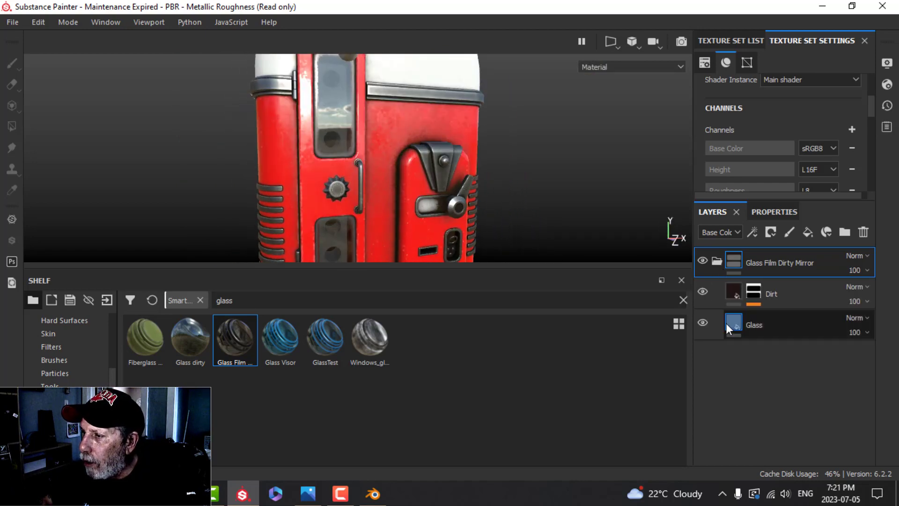
pyautogui.click(727, 321)
pyautogui.scroll(-4, 796, 356)
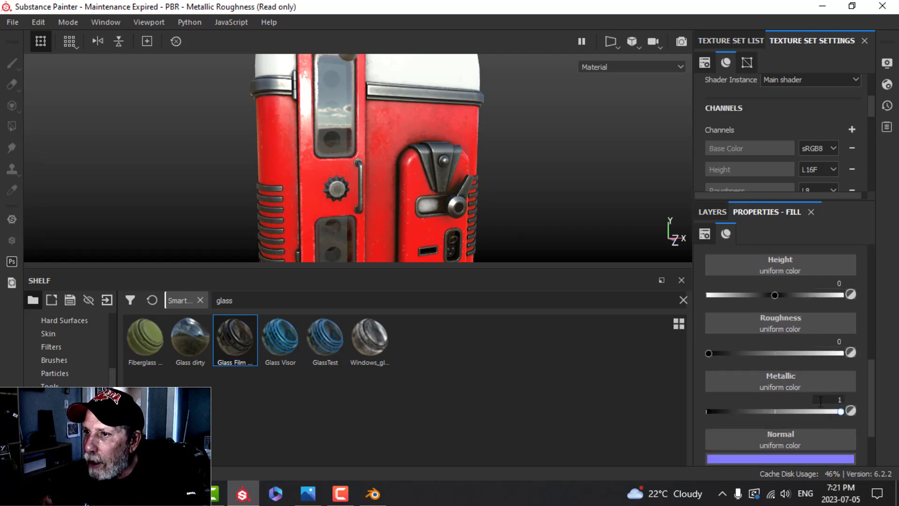
pyautogui.scroll(1, 478, 206)
pyautogui.moveTo(452, 195)
pyautogui.keyDown('alt'); pyautogui.mouseDown()
pyautogui.moveTo(456, 213)
pyautogui.moveTo(459, 199)
pyautogui.mouseUp(); pyautogui.keyUp('alt')
pyautogui.moveTo(709, 353); pyautogui.dragTo(713, 353)
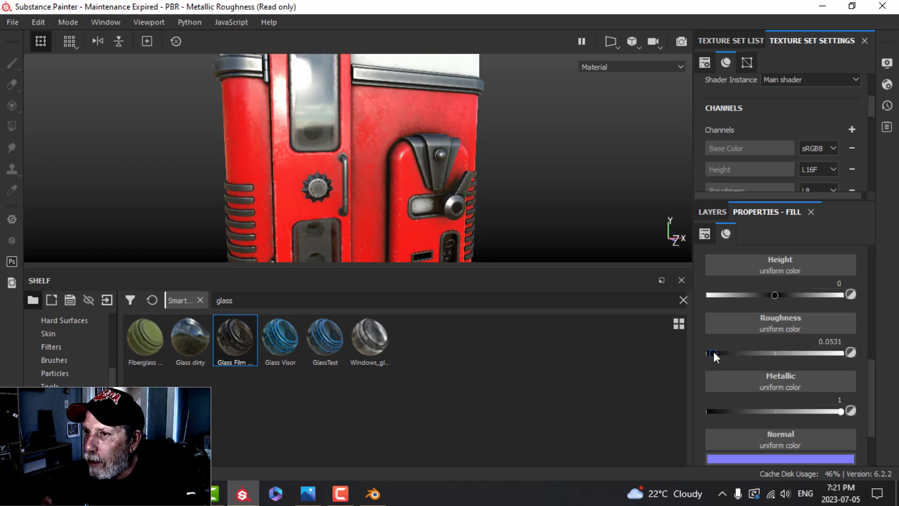
pyautogui.moveTo(462, 150)
pyautogui.keyDown('alt'); pyautogui.mouseDown()
pyautogui.moveTo(437, 177)
pyautogui.moveTo(433, 171)
pyautogui.moveTo(449, 149)
pyautogui.moveTo(459, 158)
pyautogui.mouseUp(); pyautogui.keyUp('alt')
pyautogui.scroll(-2, 421, 189)
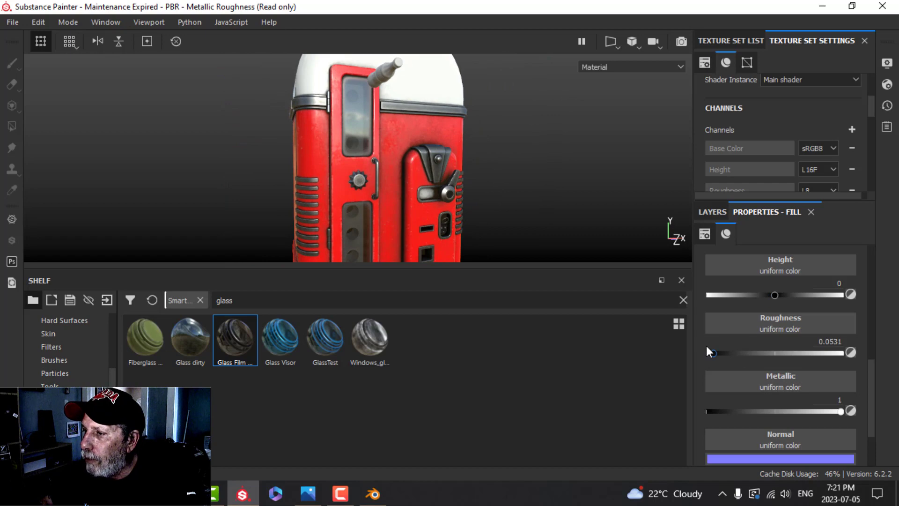
pyautogui.scroll(-3, 491, 163)
pyautogui.moveTo(491, 163)
pyautogui.keyDown('alt'); pyautogui.mouseDown()
pyautogui.moveTo(404, 169)
pyautogui.moveTo(397, 138)
pyautogui.moveTo(495, 164)
pyautogui.mouseUp(); pyautogui.keyUp('alt')
pyautogui.scroll(4, 403, 169)
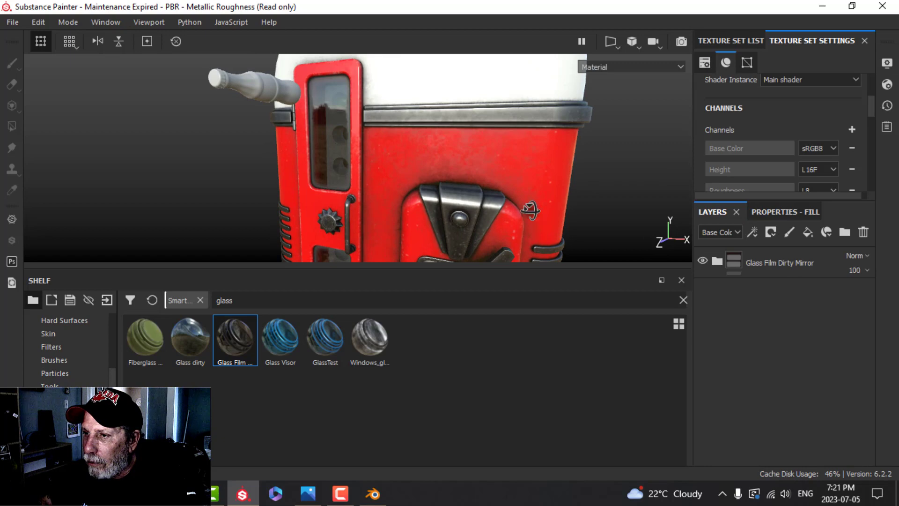
pyautogui.keyDown('alt'); pyautogui.moveTo(532, 209); pyautogui.dragTo(529, 201); pyautogui.keyUp('alt')
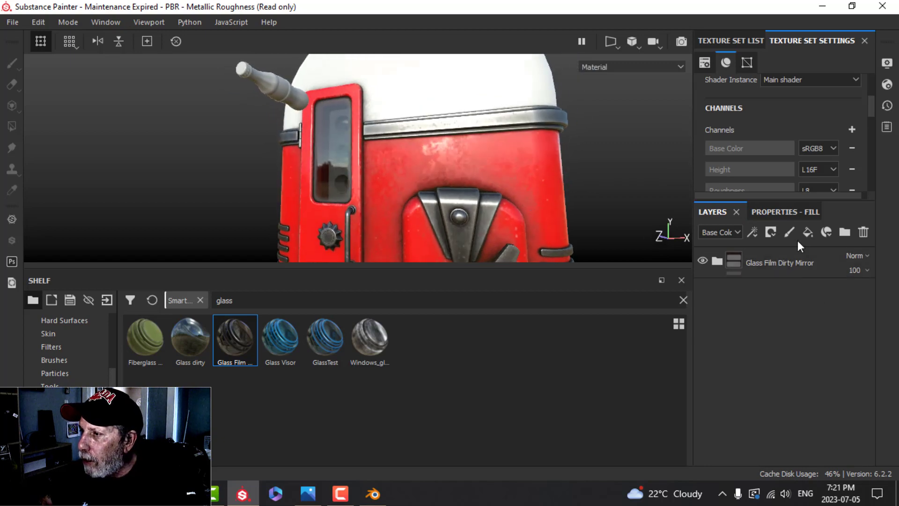
# Copy the dirt layer from the Body texture set and paste it above the Glass Film Dirty Mirror folder in Window.
pyautogui.click(740, 41)
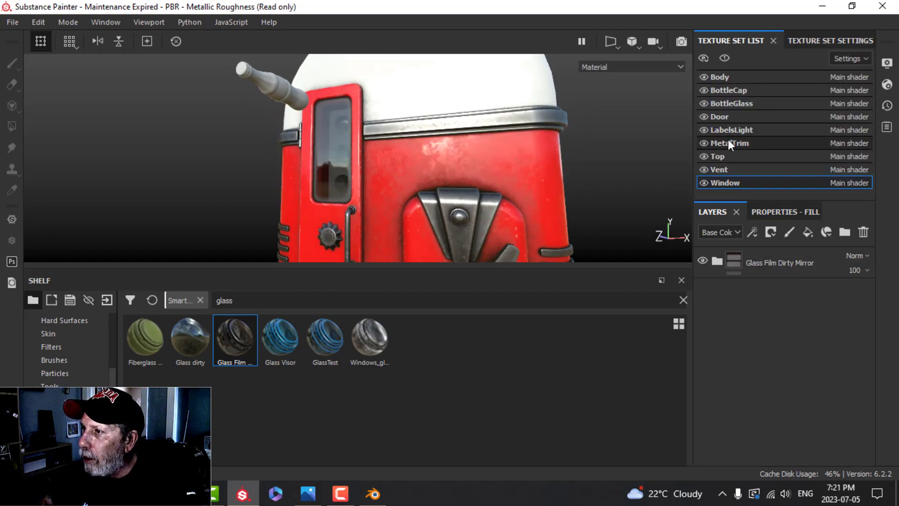
pyautogui.click(716, 77)
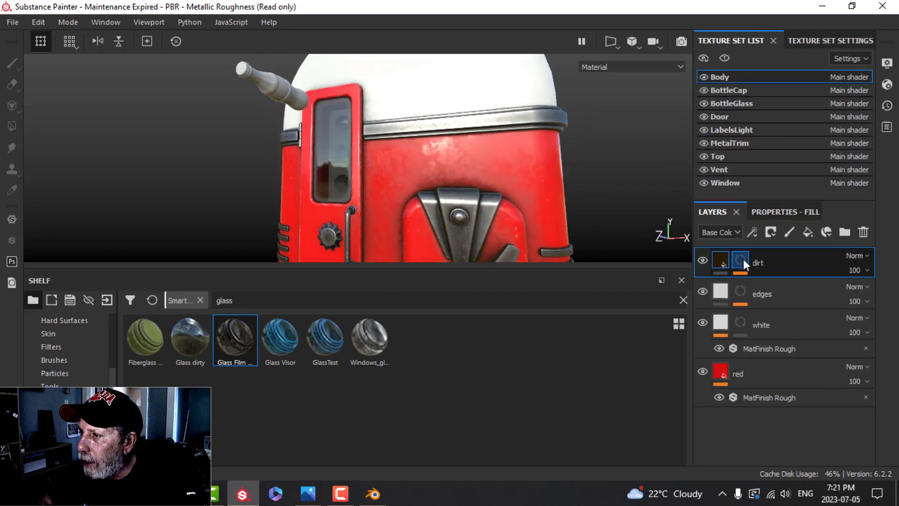
pyautogui.rightClick(762, 262)
pyautogui.click(594, 217)
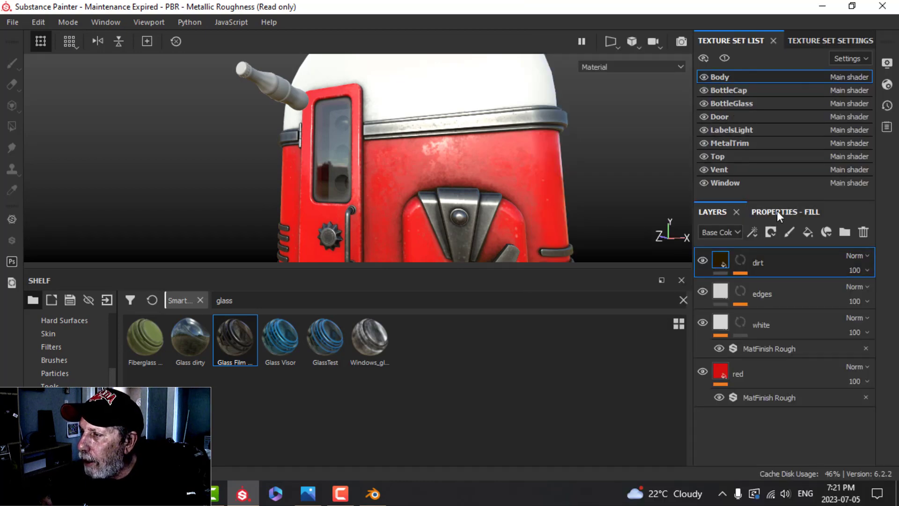
pyautogui.click(728, 182)
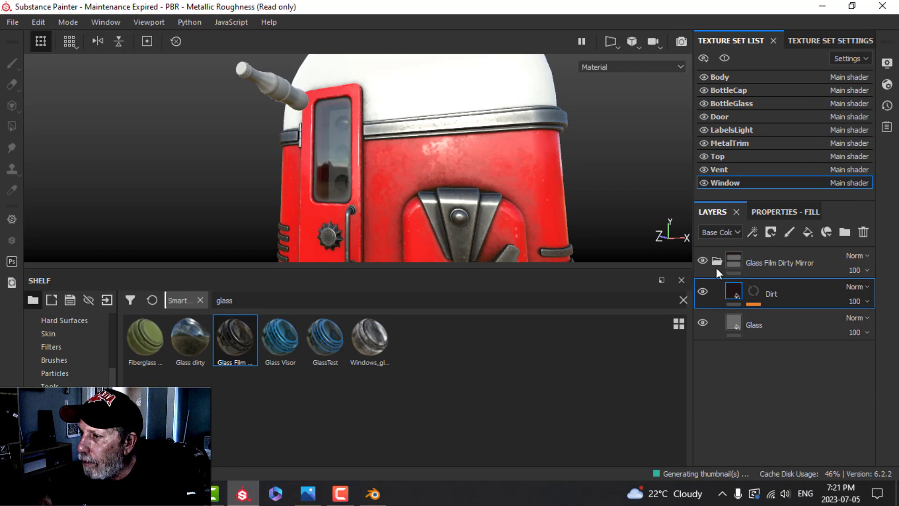
pyautogui.click(717, 262)
pyautogui.click(772, 266)
pyautogui.rightClick(742, 333)
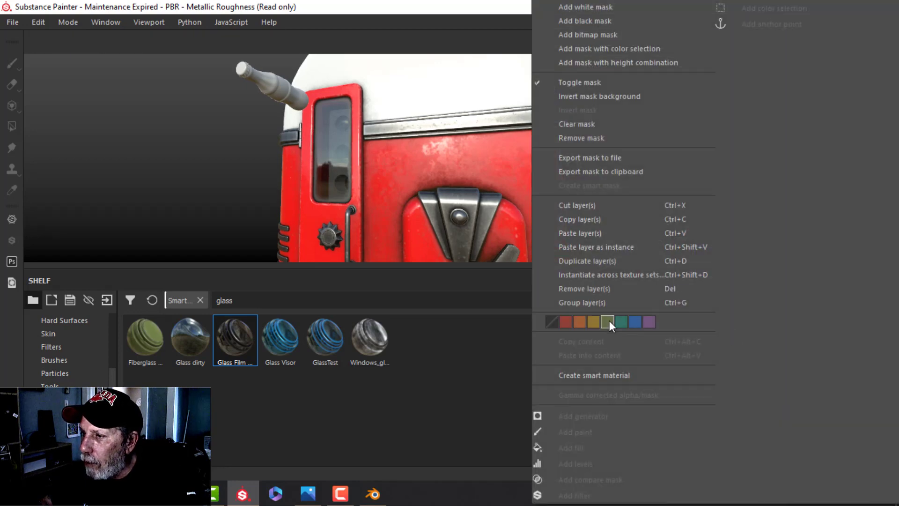
pyautogui.click(588, 234)
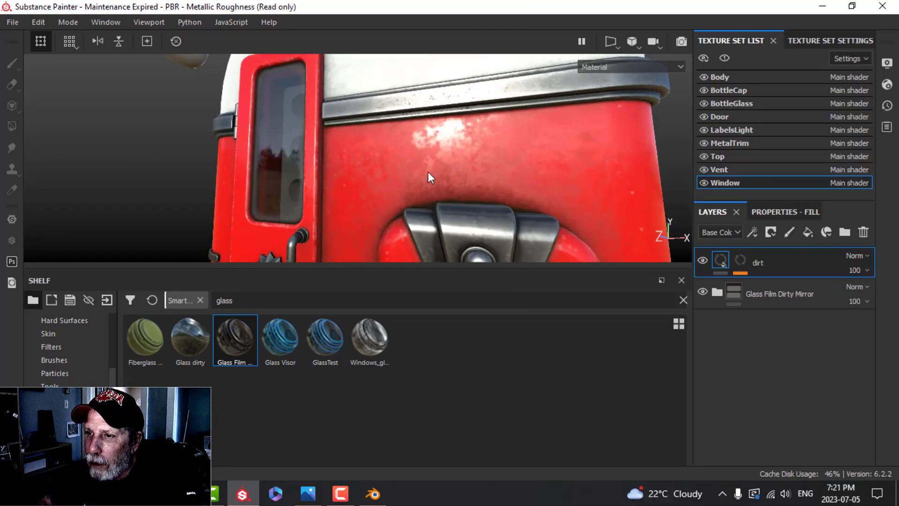
# Examine the dirt and reflections on the door windows from several angles and distances.
pyautogui.keyDown('alt'); pyautogui.moveTo(428, 173); pyautogui.dragTo(477, 177); pyautogui.keyUp('alt')
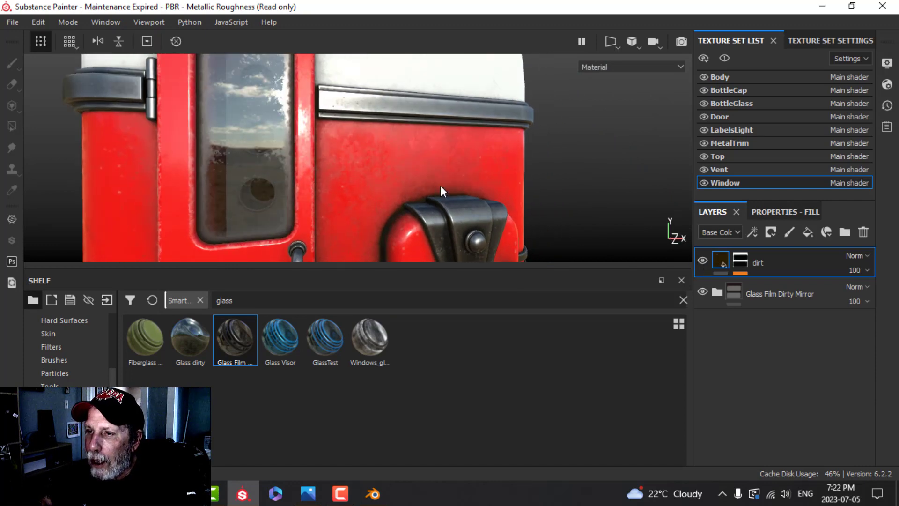
pyautogui.keyDown('alt'); pyautogui.moveTo(440, 187); pyautogui.dragTo(414, 217); pyautogui.keyUp('alt')
pyautogui.scroll(-3, 385, 185)
pyautogui.scroll(-1, 412, 164)
pyautogui.keyDown('alt'); pyautogui.moveTo(440, 142); pyautogui.dragTo(446, 173, button='middle'); pyautogui.keyUp('alt')
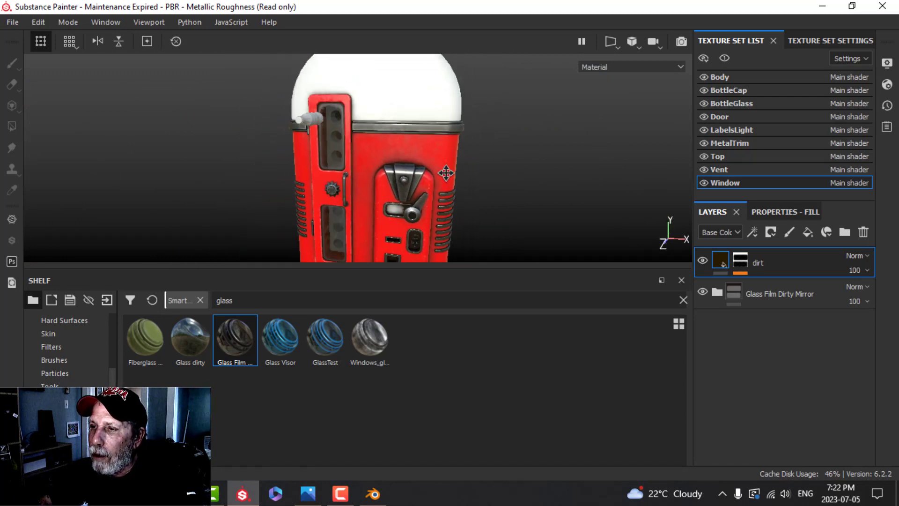
pyautogui.keyDown('alt'); pyautogui.moveTo(446, 173); pyautogui.dragTo(342, 91); pyautogui.keyUp('alt')
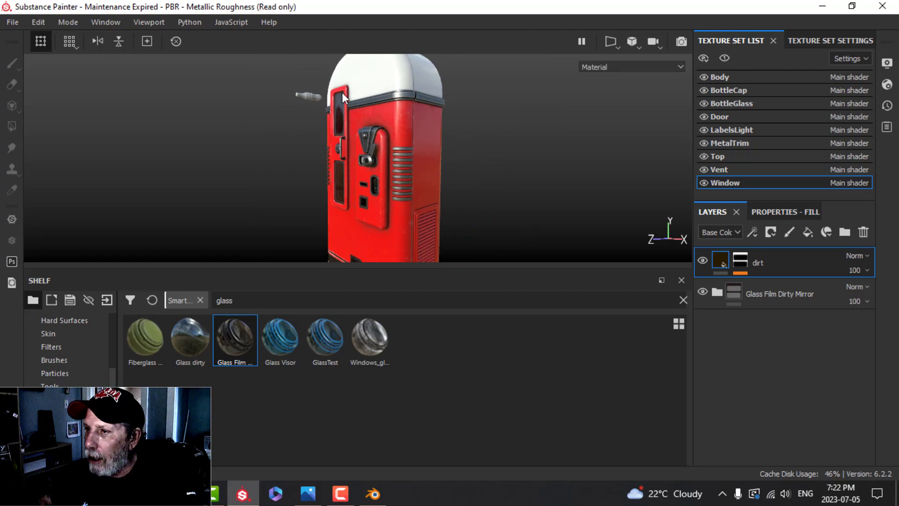
pyautogui.keyDown('alt'); pyautogui.moveTo(506, 163); pyautogui.dragTo(499, 189, button='middle'); pyautogui.keyUp('alt')
pyautogui.scroll(3, 492, 180)
pyautogui.keyDown('alt'); pyautogui.moveTo(455, 154); pyautogui.dragTo(498, 152); pyautogui.keyUp('alt')
pyautogui.scroll(2, 499, 153)
pyautogui.keyDown('alt'); pyautogui.moveTo(500, 153); pyautogui.dragTo(574, 213, button='middle'); pyautogui.keyUp('alt')
pyautogui.keyDown('alt'); pyautogui.moveTo(505, 184); pyautogui.dragTo(492, 183); pyautogui.keyUp('alt')
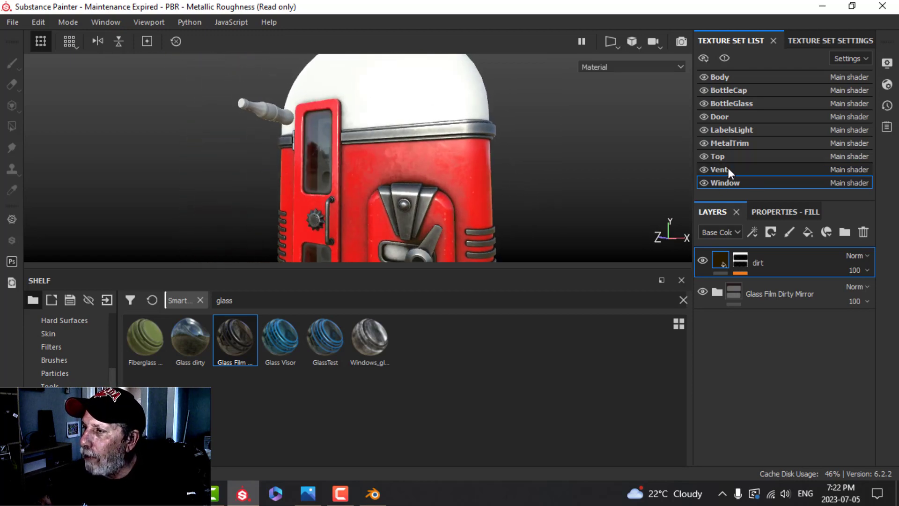
# Replace Layer 1 in the BottleCap texture set with a copy of the Body texture set's red layer.
pyautogui.click(723, 77)
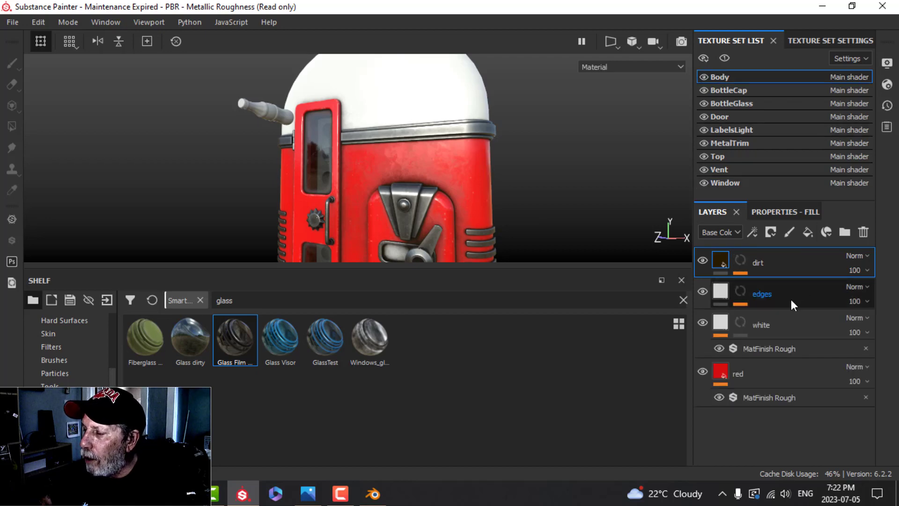
pyautogui.rightClick(756, 369)
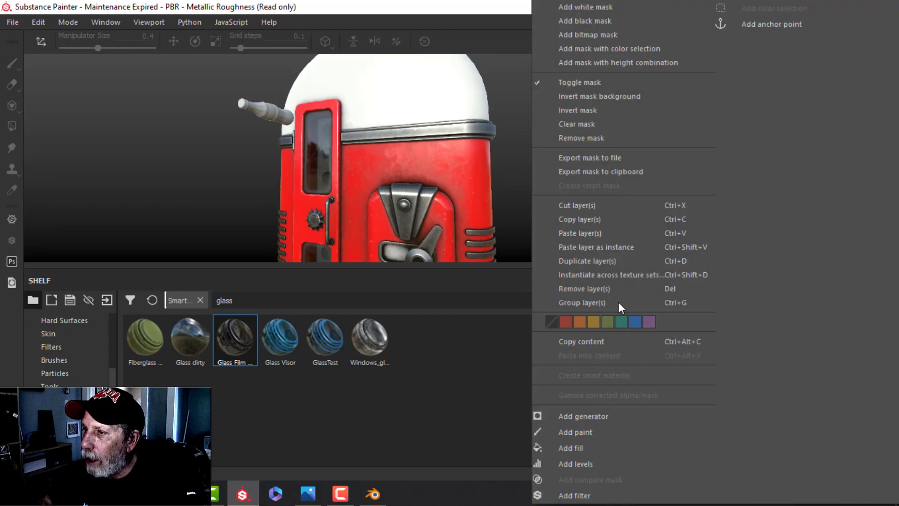
pyautogui.click(600, 220)
pyautogui.click(742, 91)
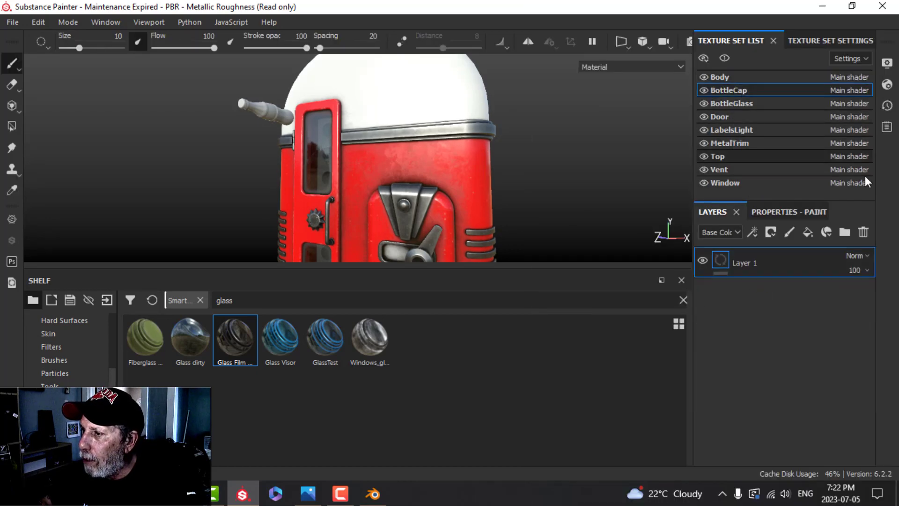
pyautogui.click(864, 232)
pyautogui.rightClick(753, 307)
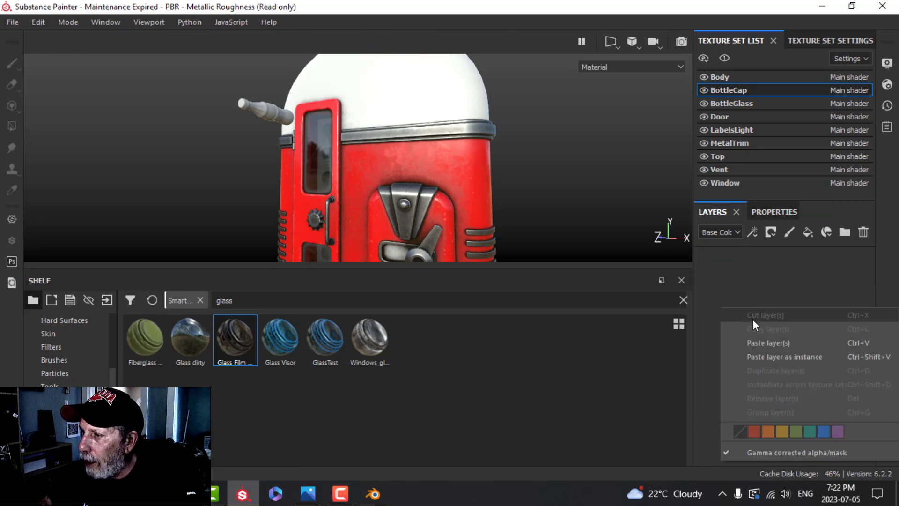
pyautogui.click(765, 341)
pyautogui.keyDown('alt'); pyautogui.moveTo(499, 187); pyautogui.dragTo(434, 175); pyautogui.keyUp('alt')
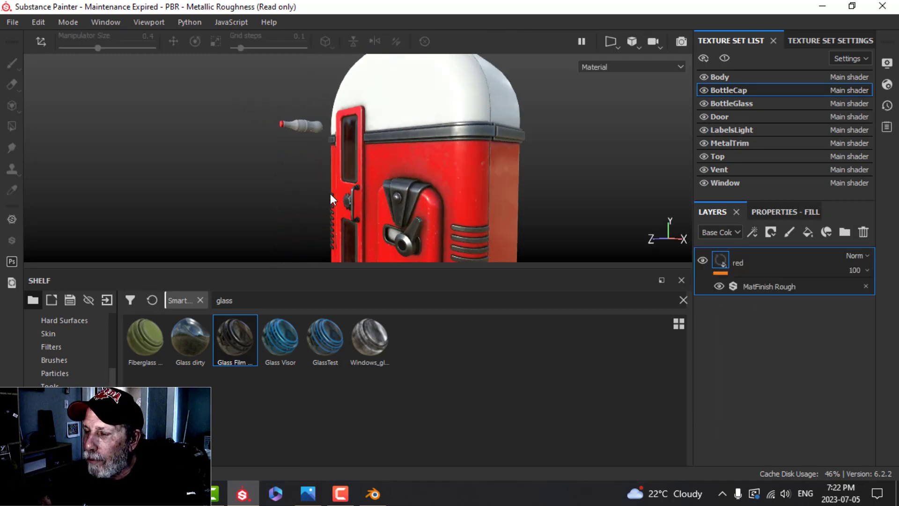
pyautogui.keyDown('alt'); pyautogui.moveTo(331, 193); pyautogui.dragTo(474, 190); pyautogui.keyUp('alt')
pyautogui.keyDown('alt'); pyautogui.moveTo(441, 159); pyautogui.dragTo(376, 169); pyautogui.keyUp('alt')
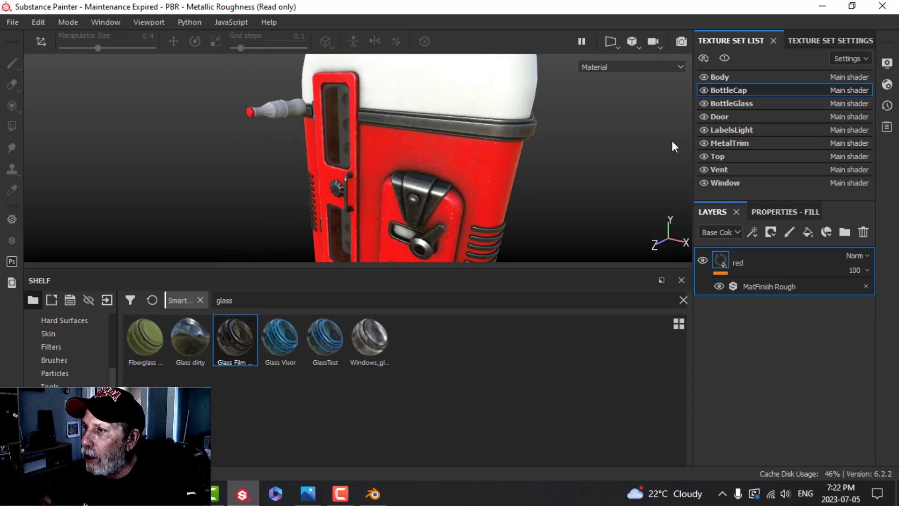
# Copy the white layer from the Top texture set and paste it above the red layer in BottleCap.
pyautogui.click(722, 158)
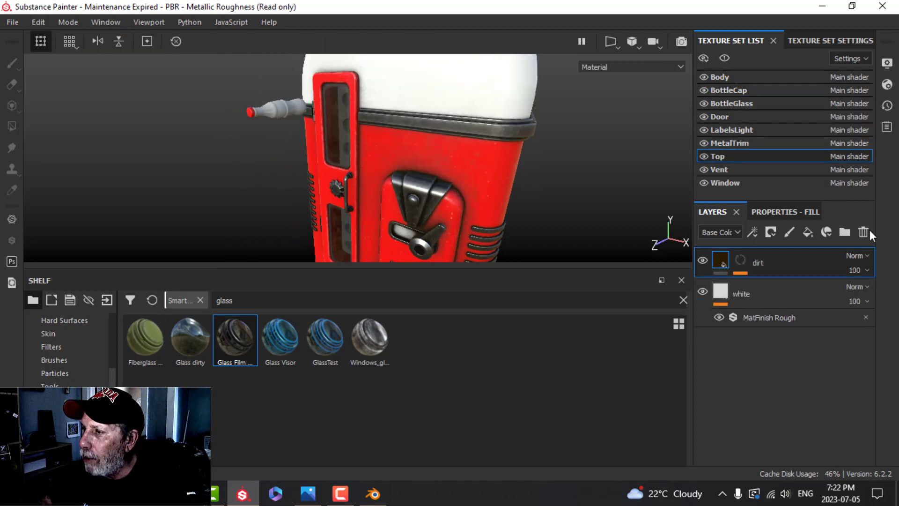
pyautogui.rightClick(749, 291)
pyautogui.click(617, 219)
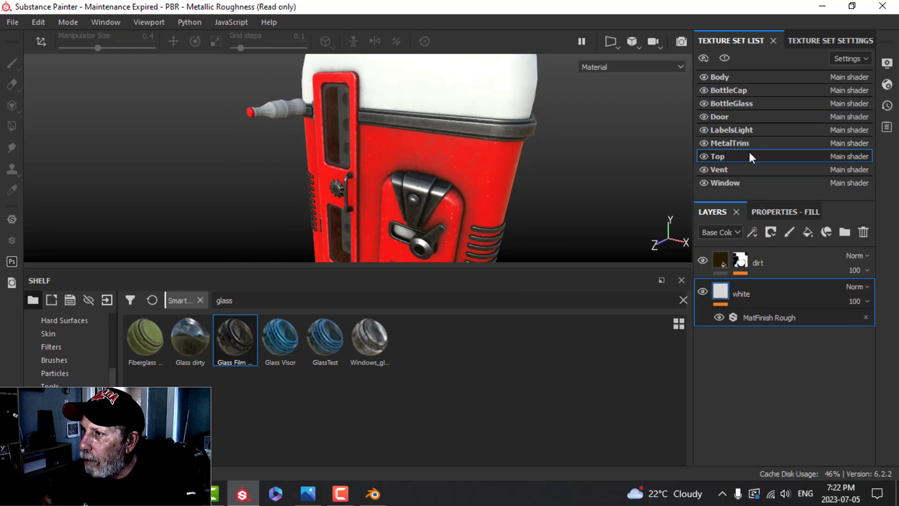
pyautogui.click(742, 90)
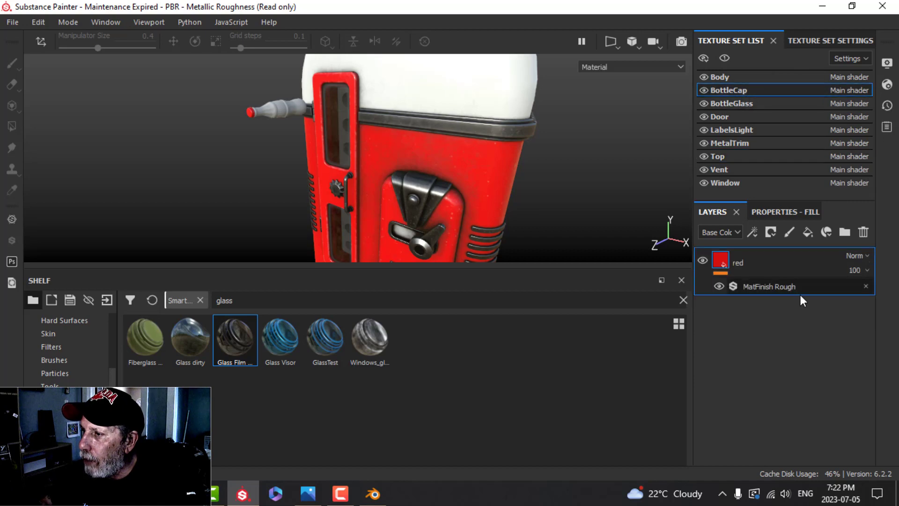
pyautogui.rightClick(759, 341)
pyautogui.click(605, 235)
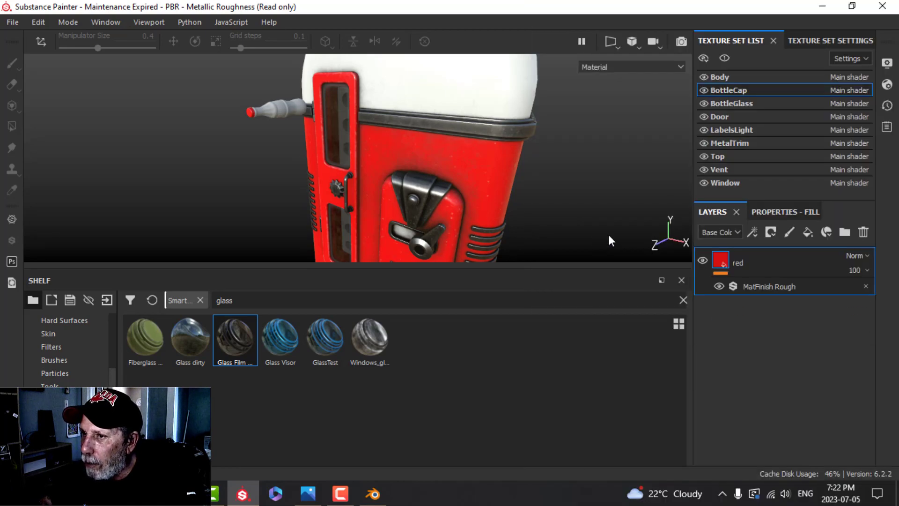
# Add a black mask to the white layer in BottleCap and activate Polygon Fill.
pyautogui.click(771, 235)
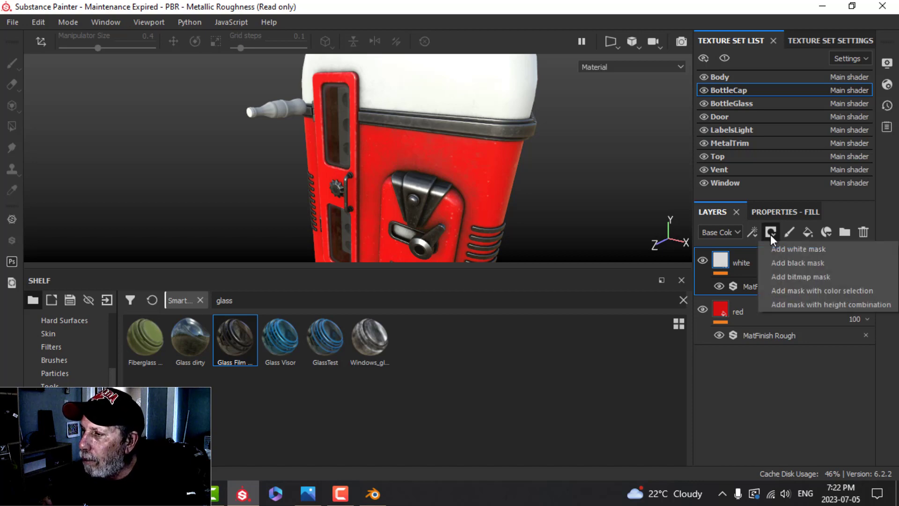
pyautogui.click(783, 260)
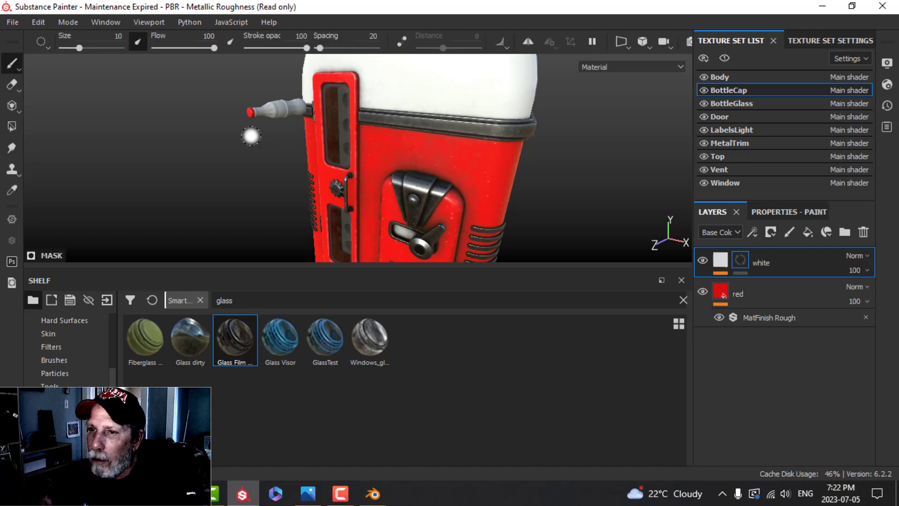
pyautogui.click(12, 127)
# Switch the viewport to orthographic projection and frame the bottle cap closely from the side.
pyautogui.keyDown('alt'); pyautogui.moveTo(497, 134); pyautogui.dragTo(655, 68); pyautogui.keyUp('alt')
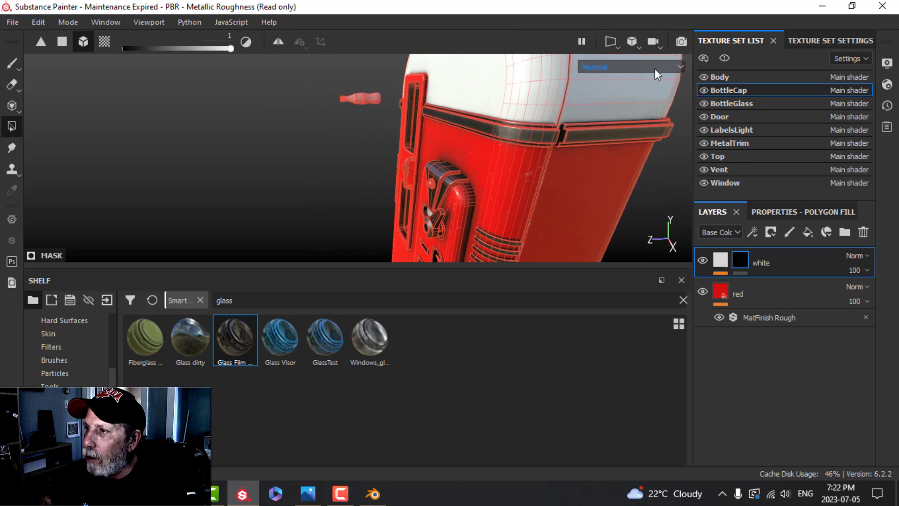
pyautogui.click(637, 44)
pyautogui.click(654, 77)
pyautogui.keyDown('alt'); pyautogui.moveTo(442, 143); pyautogui.dragTo(352, 154); pyautogui.keyUp('alt')
pyautogui.scroll(6, 352, 155)
pyautogui.keyDown('alt'); pyautogui.moveTo(291, 154); pyautogui.dragTo(520, 162, button='middle'); pyautogui.keyUp('alt')
pyautogui.scroll(6, 428, 156)
pyautogui.scroll(6, 445, 149)
pyautogui.keyDown('alt'); pyautogui.moveTo(380, 149); pyautogui.dragTo(576, 205, button='middle'); pyautogui.keyUp('alt')
pyautogui.scroll(2, 464, 170)
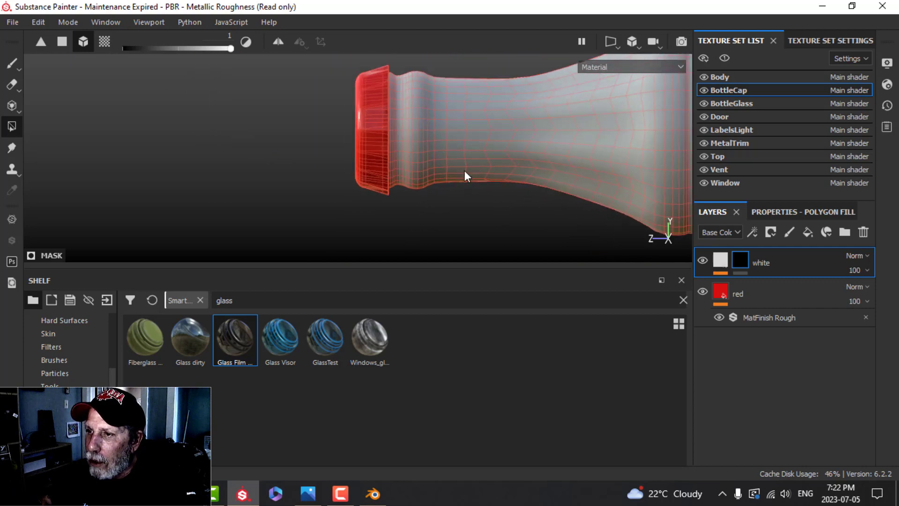
pyautogui.keyDown('alt'); pyautogui.moveTo(445, 147); pyautogui.dragTo(503, 179, button='middle'); pyautogui.keyUp('alt')
pyautogui.scroll(5, 466, 186)
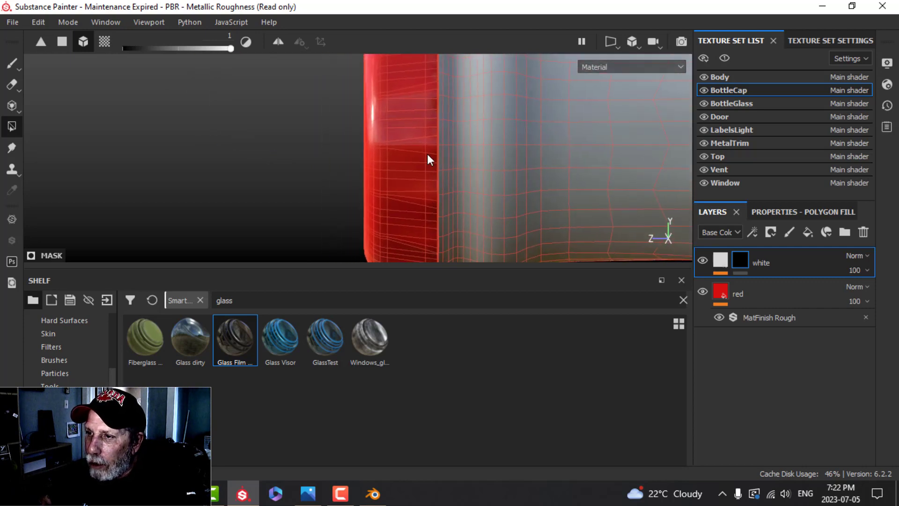
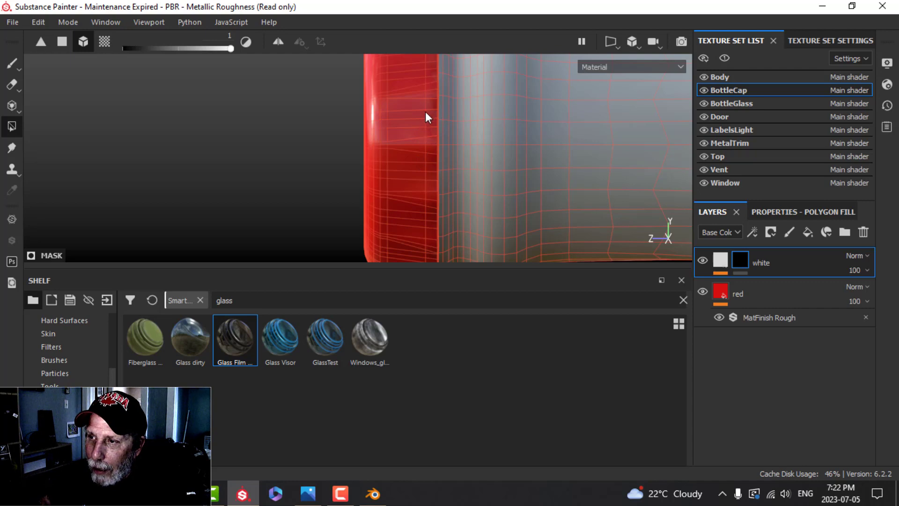
# Fill the bottle cap's flared rim polygons into the white layer's mask using quad fill mode, and return to the Paint tool.
pyautogui.scroll(-2, 497, 153)
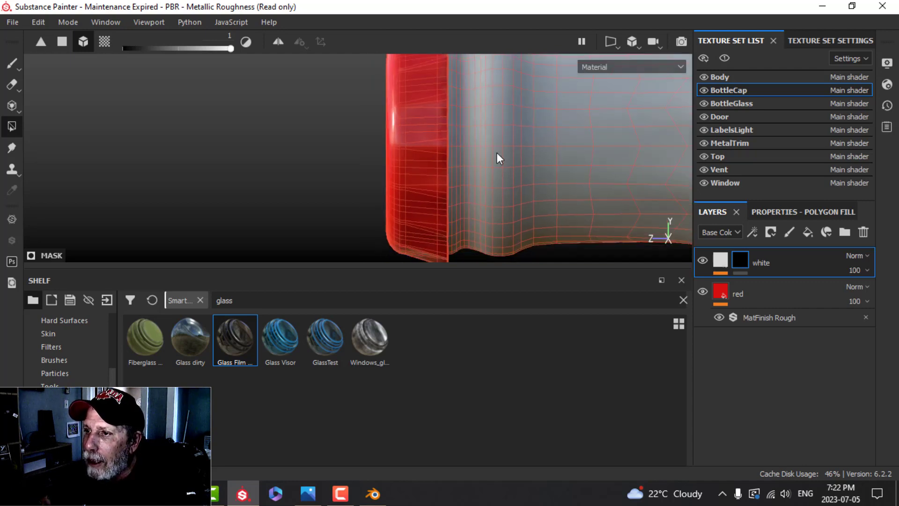
pyautogui.keyDown('alt'); pyautogui.moveTo(529, 135); pyautogui.dragTo(441, 164, button='middle'); pyautogui.keyUp('alt')
pyautogui.scroll(-1, 496, 152)
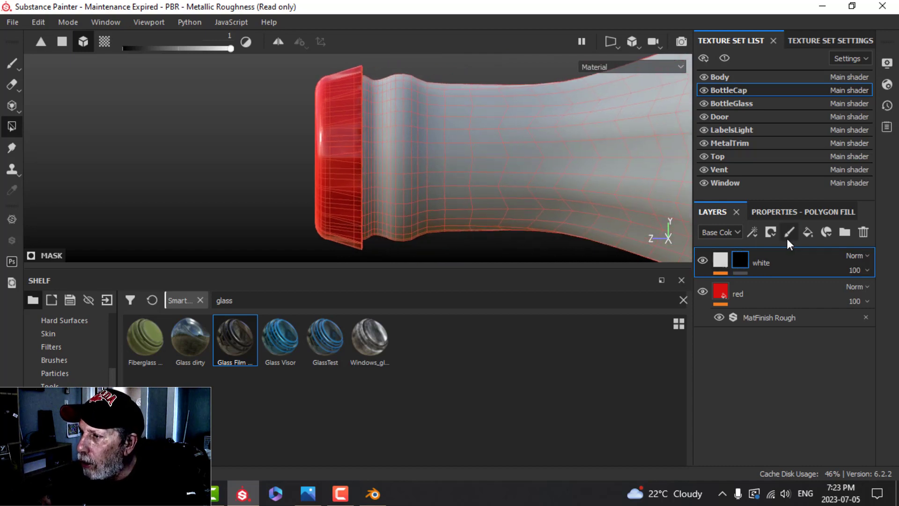
pyautogui.click(789, 212)
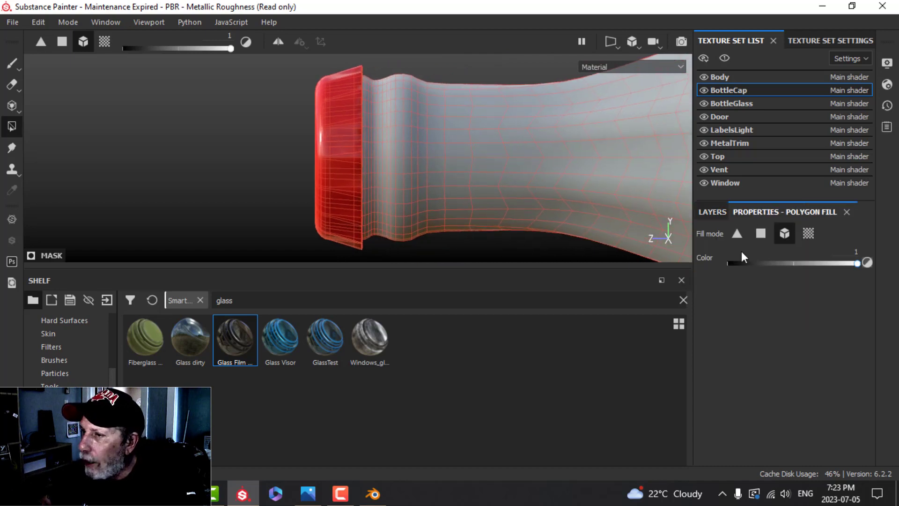
pyautogui.click(763, 230)
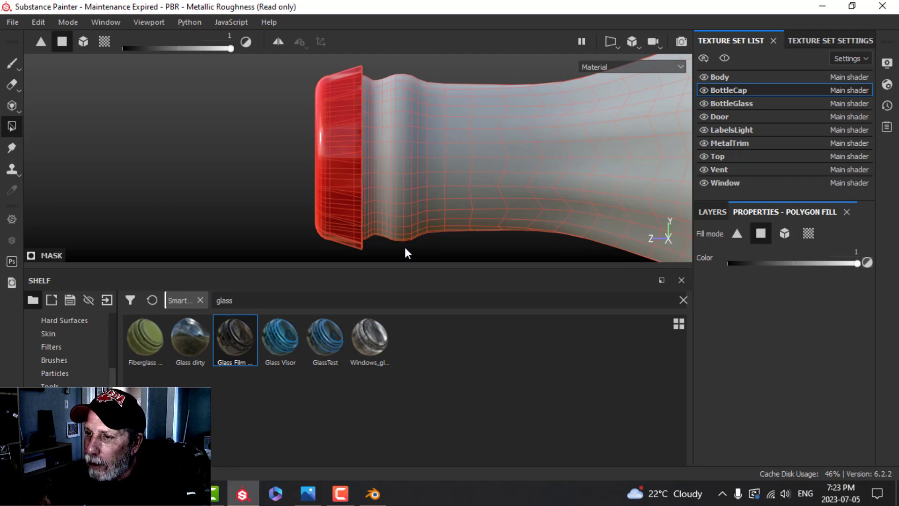
pyautogui.moveTo(372, 189); pyautogui.dragTo(359, 60)
pyautogui.click(13, 65)
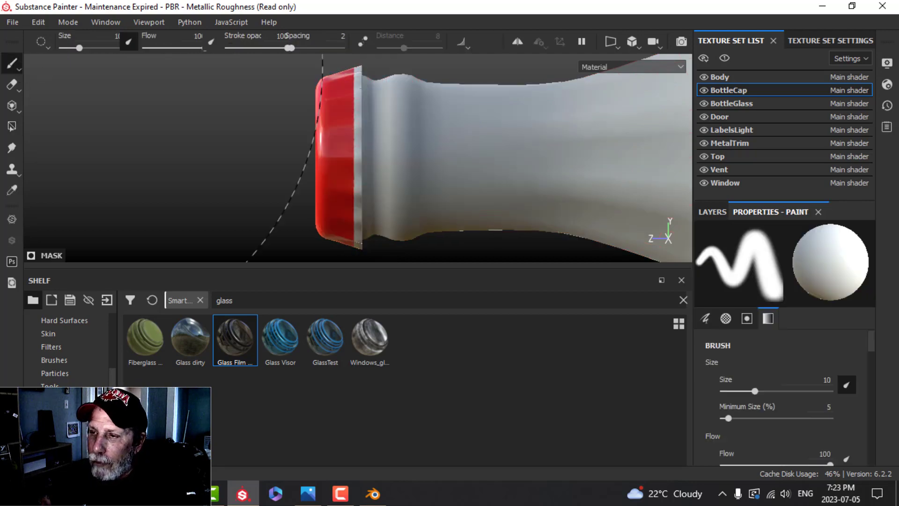
# Inspect the bottle cap from the front and return the viewport to perspective projection.
pyautogui.scroll(-5, 315, 153)
pyautogui.keyDown('alt'); pyautogui.moveTo(604, 197); pyautogui.dragTo(466, 175); pyautogui.keyUp('alt')
pyautogui.scroll(4, 451, 148)
pyautogui.keyDown('alt'); pyautogui.moveTo(448, 145); pyautogui.dragTo(482, 195); pyautogui.keyUp('alt')
pyautogui.scroll(-5, 465, 191)
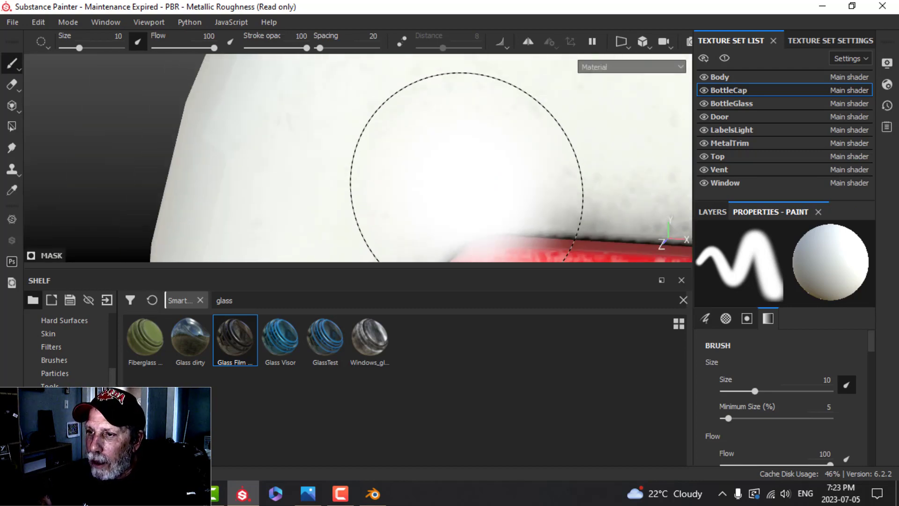
pyautogui.moveTo(497, 164)
pyautogui.keyDown('alt'); pyautogui.mouseDown(button='middle')
pyautogui.moveTo(498, 110)
pyautogui.moveTo(454, 32)
pyautogui.mouseUp(button='middle'); pyautogui.keyUp('alt')
pyautogui.keyDown('alt'); pyautogui.moveTo(510, 176); pyautogui.dragTo(504, 154); pyautogui.keyUp('alt')
pyautogui.click(656, 41)
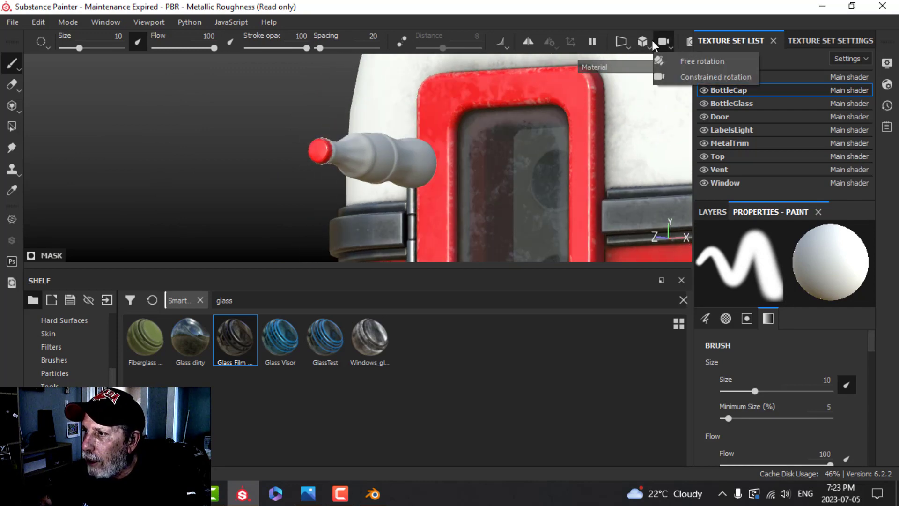
pyautogui.click(643, 42)
pyautogui.click(659, 64)
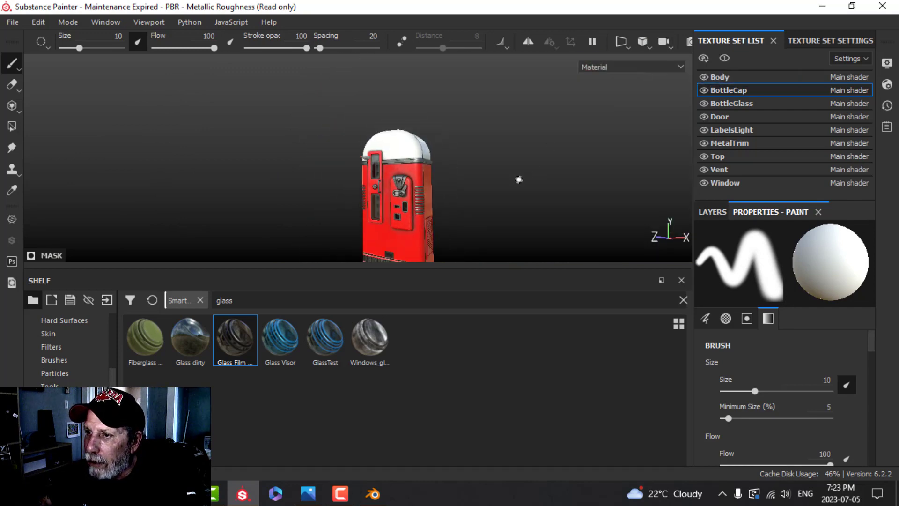
# Align the viewport to the machine's front in orthographic projection and frame the bottle cap head-on.
pyautogui.keyDown('alt'); pyautogui.moveTo(518, 178); pyautogui.dragTo(480, 186); pyautogui.keyUp('alt')
pyautogui.scroll(6, 460, 195)
pyautogui.keyDown('alt'); pyautogui.moveTo(289, 184); pyautogui.dragTo(279, 168, button='middle'); pyautogui.keyUp('alt')
pyautogui.keyDown('alt'); pyautogui.moveTo(279, 168); pyautogui.dragTo(609, 125); pyautogui.keyUp('alt')
pyautogui.click(648, 41)
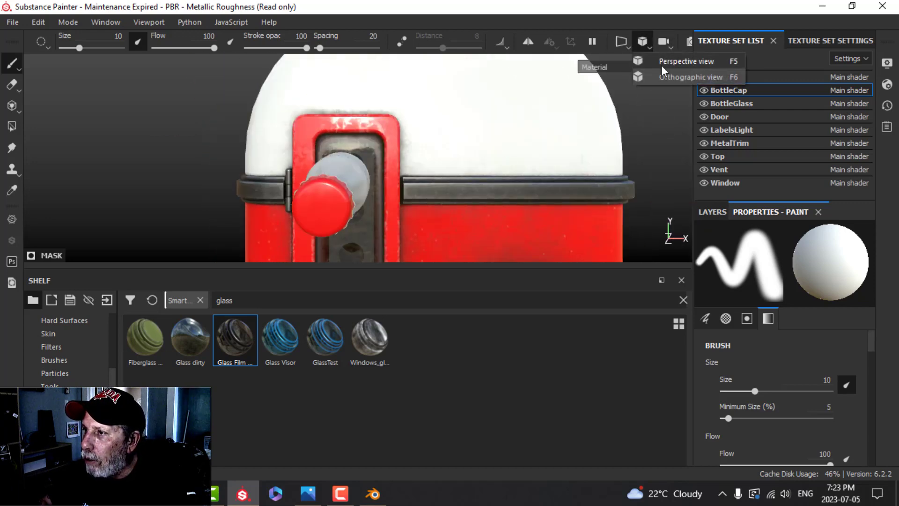
pyautogui.click(663, 78)
pyautogui.scroll(-3, 449, 198)
pyautogui.scroll(4, 449, 196)
pyautogui.scroll(3, 449, 195)
pyautogui.keyDown('alt'); pyautogui.moveTo(462, 184); pyautogui.dragTo(584, 169, button='middle'); pyautogui.keyUp('alt')
pyautogui.scroll(1, 451, 170)
pyautogui.keyDown('alt'); pyautogui.moveTo(451, 169); pyautogui.dragTo(514, 169, button='middle'); pyautogui.keyUp('alt')
pyautogui.scroll(1, 472, 162)
pyautogui.scroll(2, 467, 165)
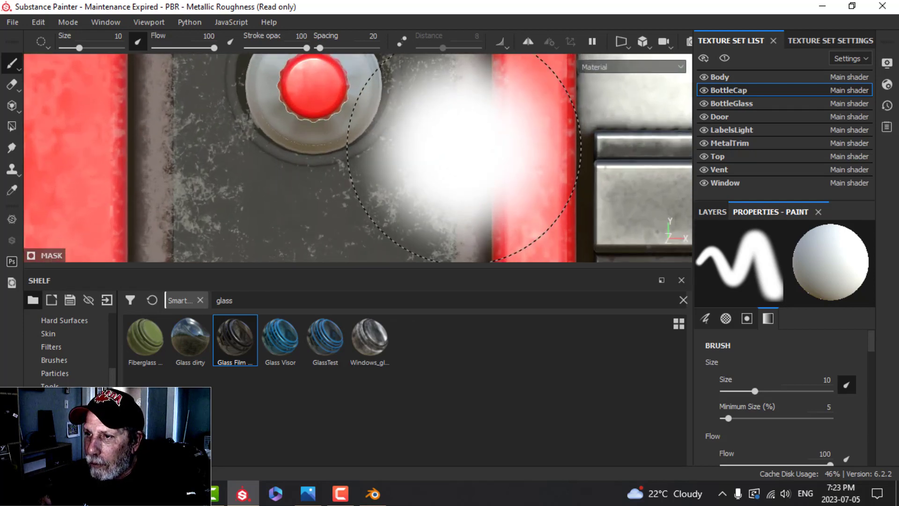
pyautogui.keyDown('alt'); pyautogui.moveTo(463, 150); pyautogui.dragTo(482, 197, button='middle'); pyautogui.keyUp('alt')
# Add a paint layer above the white layer in BottleCap and name it text.
pyautogui.click(713, 212)
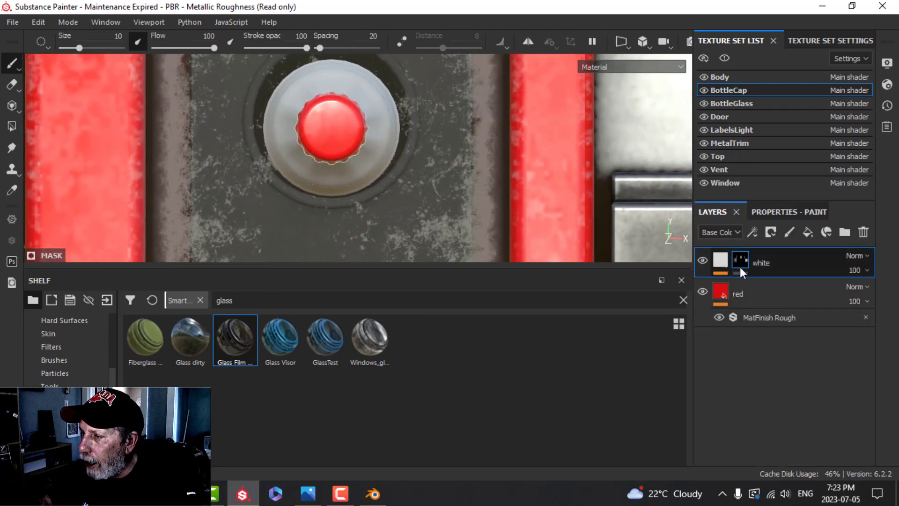
pyautogui.click(789, 232)
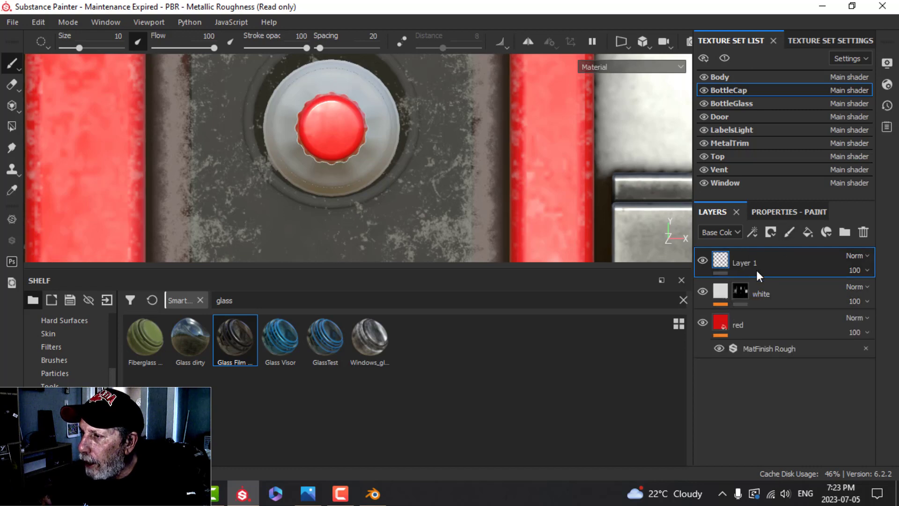
pyautogui.doubleClick(748, 262)
pyautogui.write('rwzr')
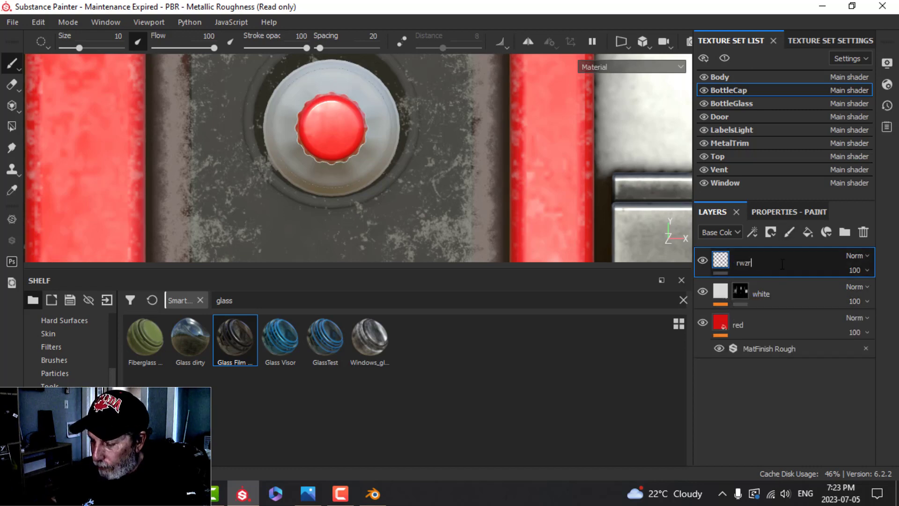
pyautogui.press('BackSpace')
pyautogui.press('BackSpace')
pyautogui.press('BackSpace')
pyautogui.write('te')
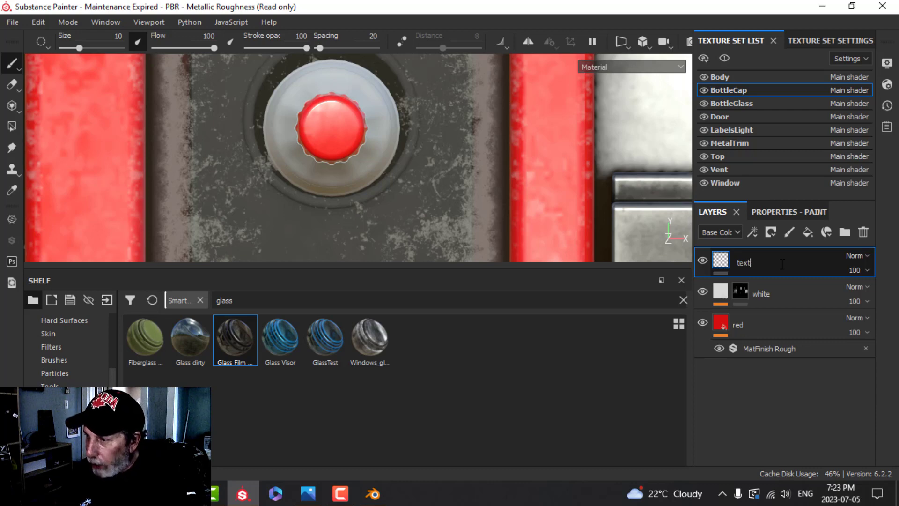
pyautogui.write('xt')
pyautogui.press('Return')
# Remove the brush's Shape alpha, limit painting to the color channel, and set the base color to off-white.
pyautogui.click(796, 213)
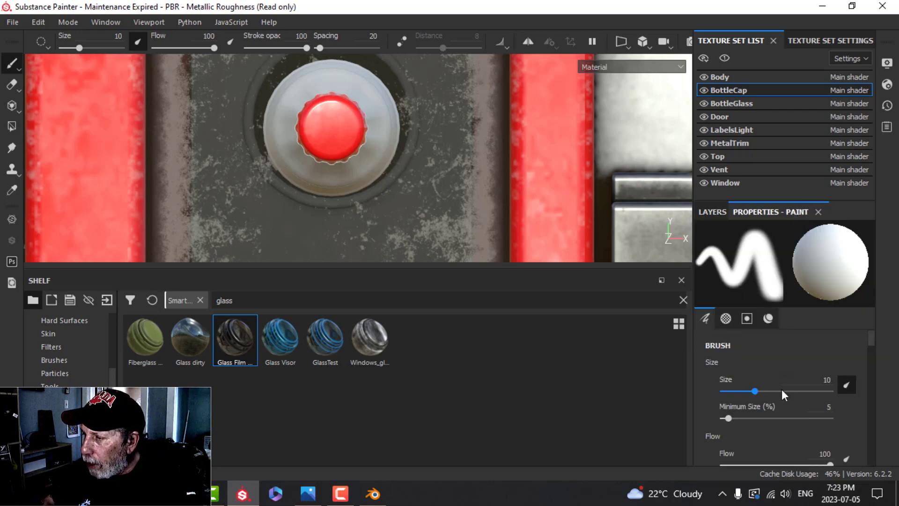
pyautogui.scroll(-6, 782, 389)
pyautogui.scroll(-4, 778, 389)
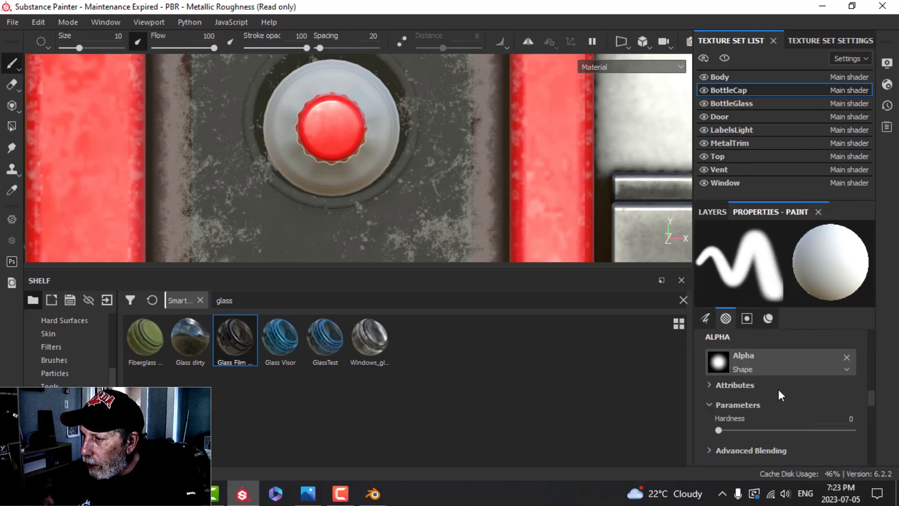
pyautogui.click(843, 366)
pyautogui.scroll(-3, 798, 390)
pyautogui.keyDown('alt'); pyautogui.click(722, 415); pyautogui.keyUp('alt')
pyautogui.scroll(-3, 792, 422)
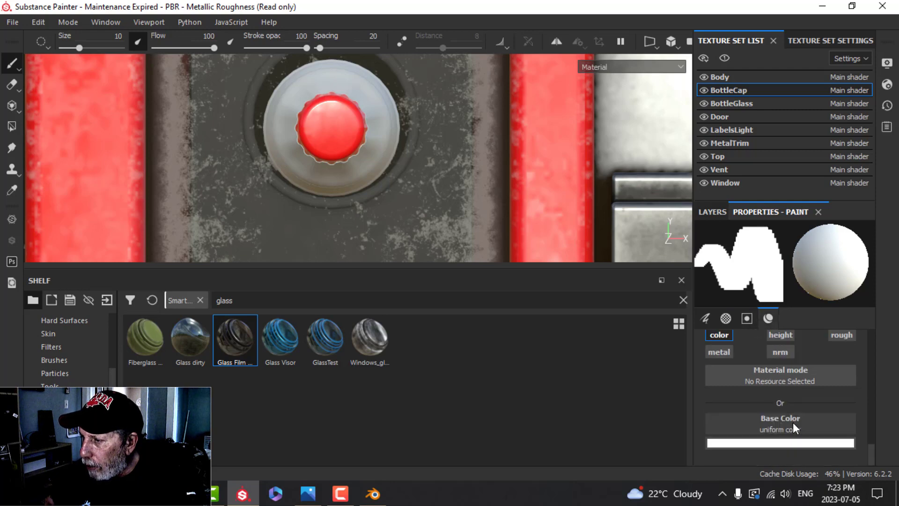
pyautogui.click(749, 443)
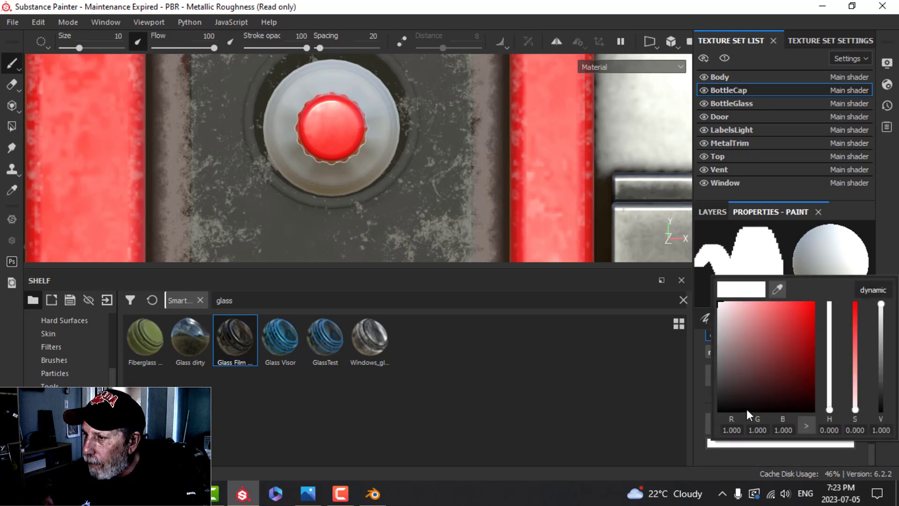
pyautogui.moveTo(729, 322); pyautogui.dragTo(714, 313)
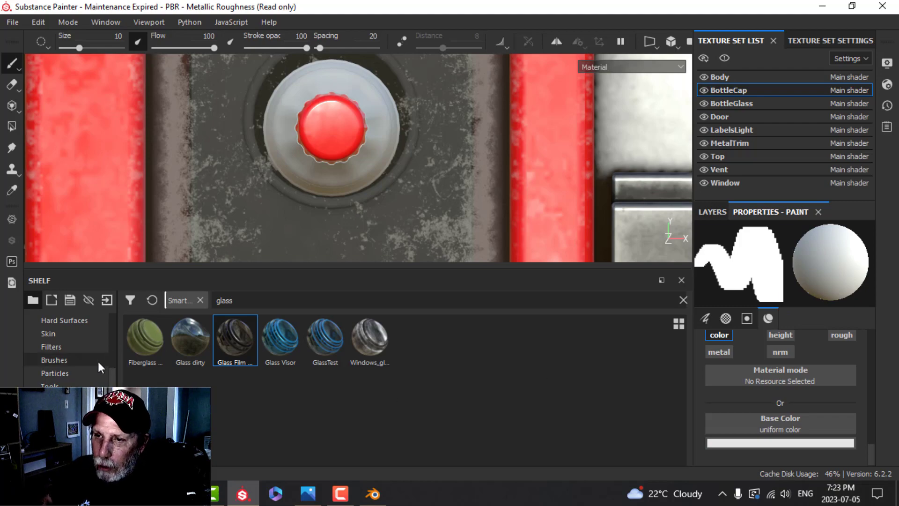
pyautogui.hotkey('ctrl', 'z')
# Add CocaCola.png from the LABELS AND DECALS folder to the resources for import.
pyautogui.click(107, 300)
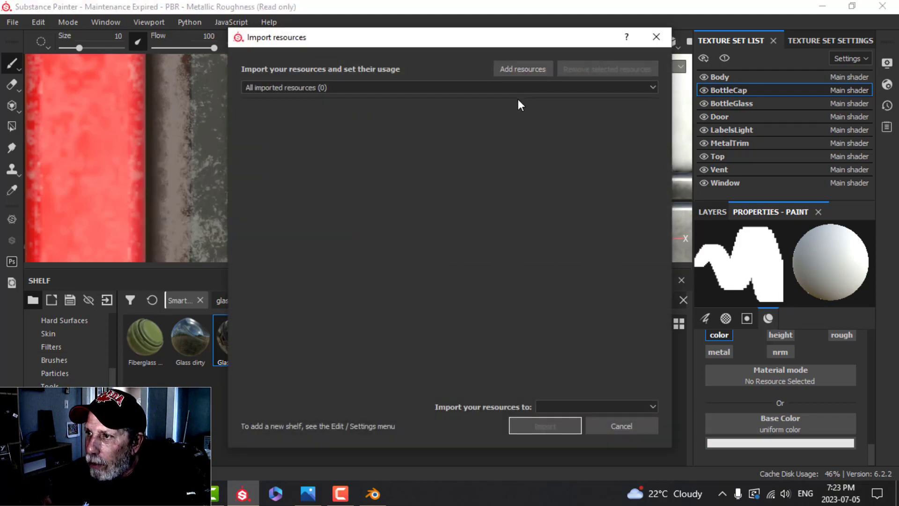
pyautogui.click(530, 70)
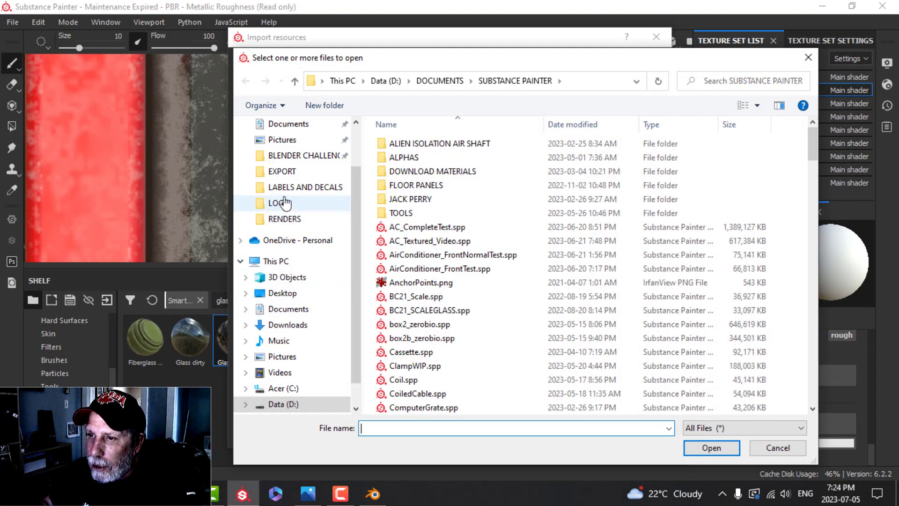
pyautogui.scroll(-10, 506, 323)
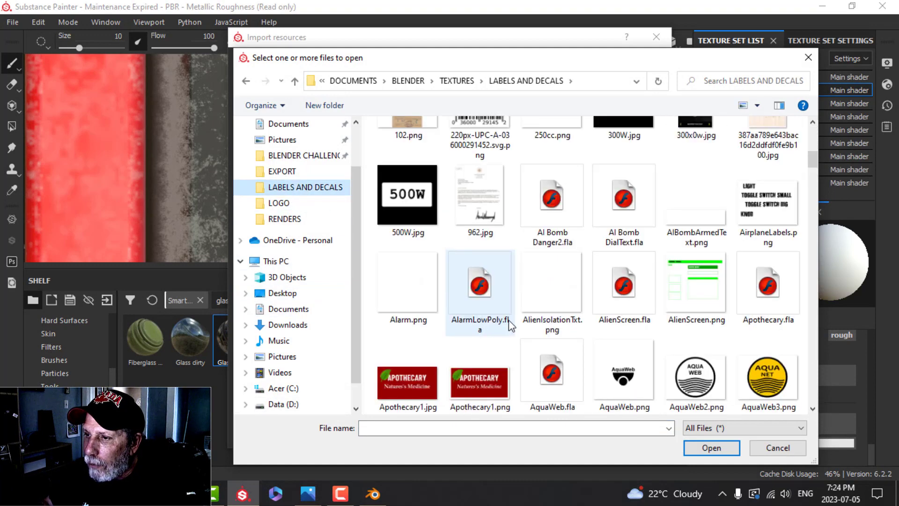
pyautogui.scroll(-6, 508, 319)
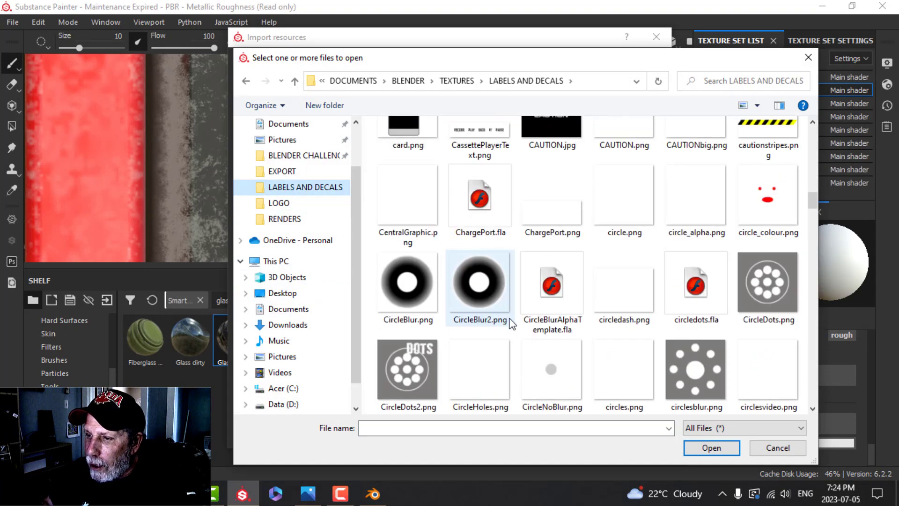
pyautogui.scroll(-4, 511, 323)
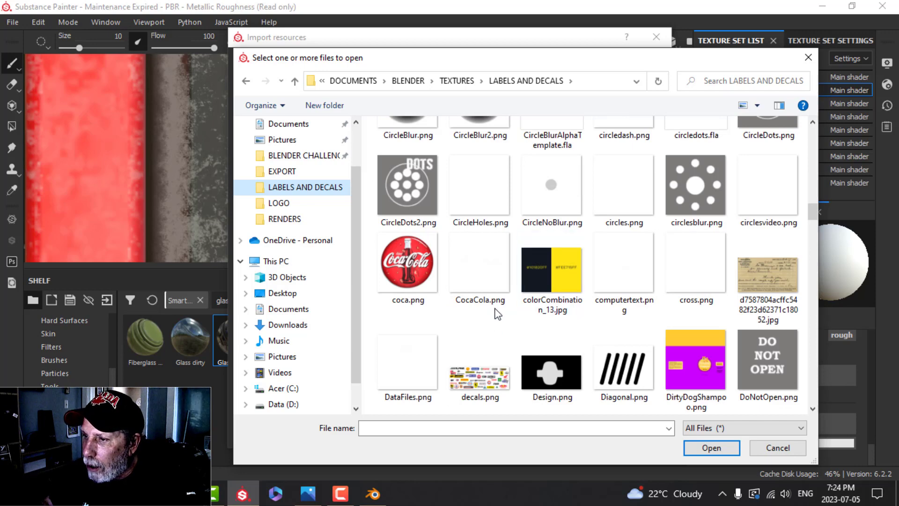
pyautogui.click(481, 275)
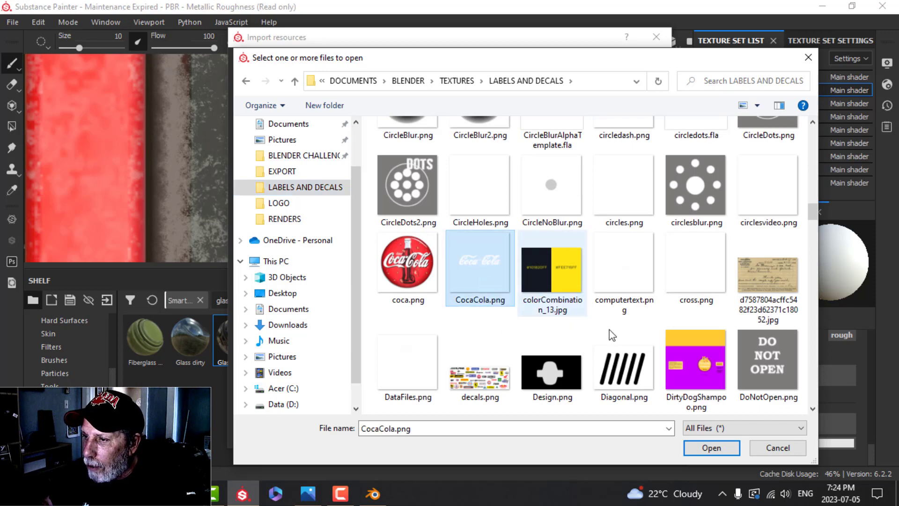
pyautogui.click(704, 444)
# Set the usage of CocaCola.png to alpha, choose an import destination, and import it.
pyautogui.click(623, 108)
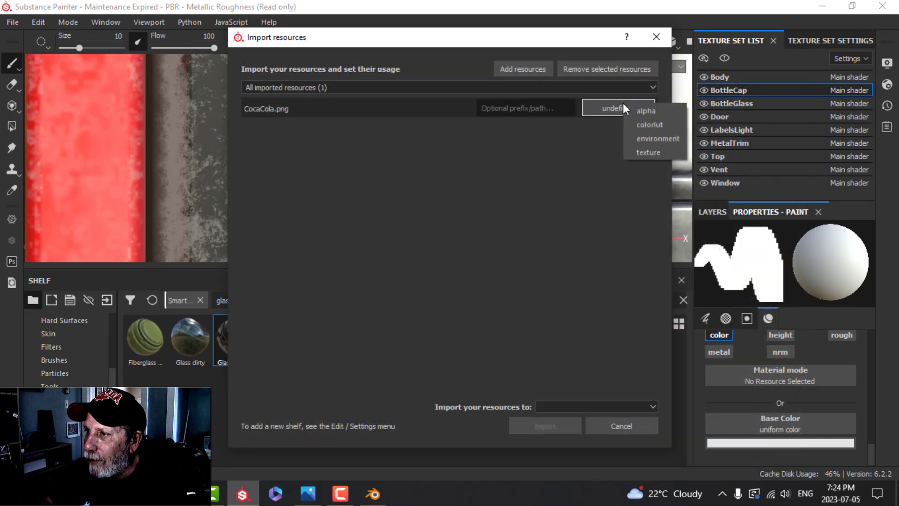
pyautogui.click(642, 112)
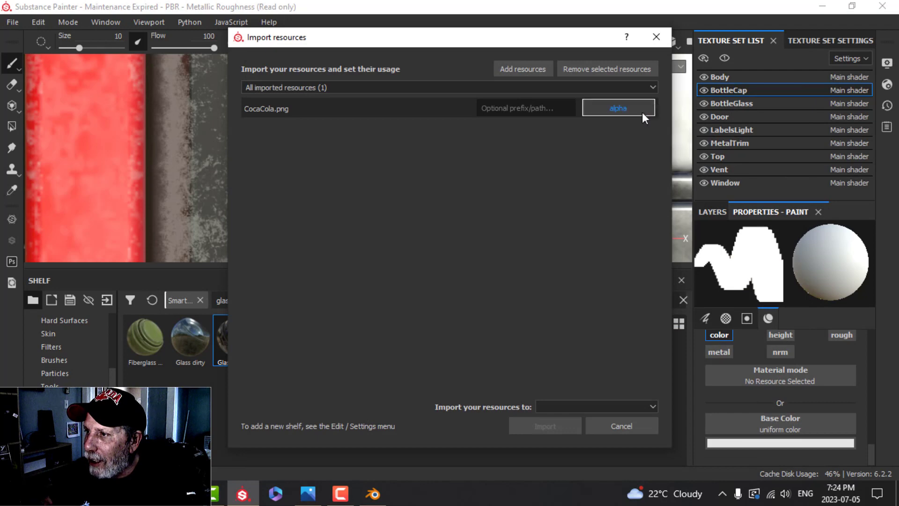
pyautogui.click(597, 405)
pyautogui.click(562, 424)
pyautogui.click(545, 425)
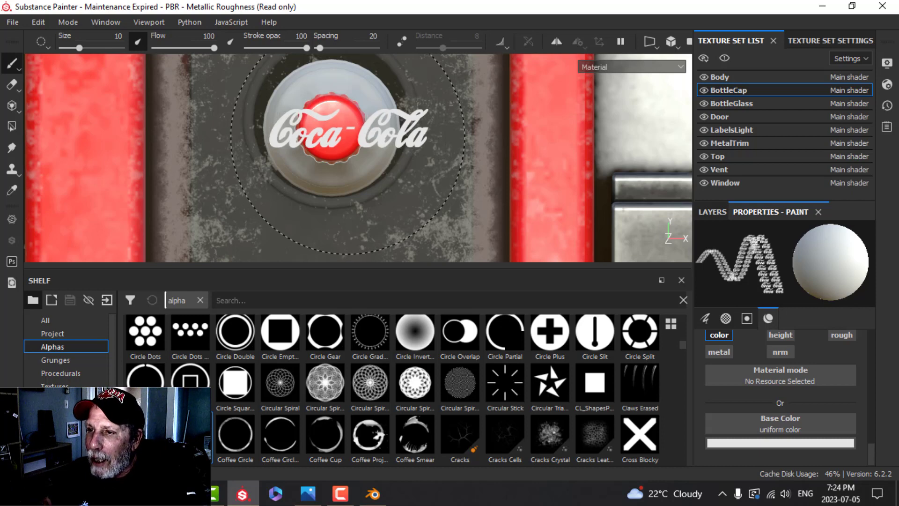
# Reduce the brush size to 3.25 and stamp the Coca-Cola alpha at the centre of the bottle cap.
pyautogui.moveTo(348, 137)
pyautogui.keyDown('ctrl'); pyautogui.mouseDown(button='right')
pyautogui.moveTo(313, 137)
pyautogui.moveTo(337, 132)
pyautogui.mouseUp(button='right'); pyautogui.keyUp('ctrl')
pyautogui.scroll(2, 323, 134)
pyautogui.scroll(2, 334, 135)
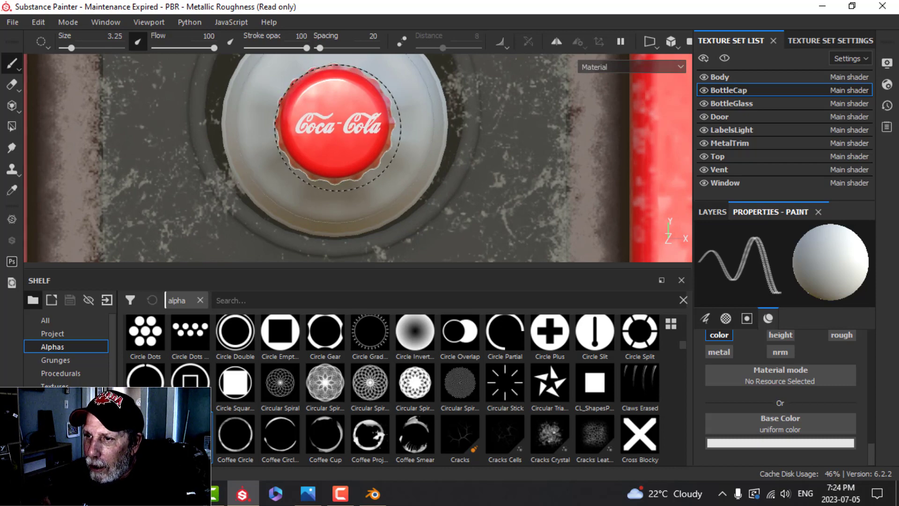
pyautogui.click(338, 128)
# Check the stamped logo on the bottle cap from farther away and show the BottleCap layers.
pyautogui.scroll(-3, 446, 182)
pyautogui.moveTo(457, 182)
pyautogui.keyDown('alt'); pyautogui.mouseDown()
pyautogui.moveTo(361, 184)
pyautogui.moveTo(439, 178)
pyautogui.moveTo(415, 144)
pyautogui.moveTo(446, 185)
pyautogui.mouseUp(); pyautogui.keyUp('alt')
pyautogui.scroll(-4, 428, 181)
pyautogui.scroll(2, 459, 163)
pyautogui.scroll(-5, 459, 166)
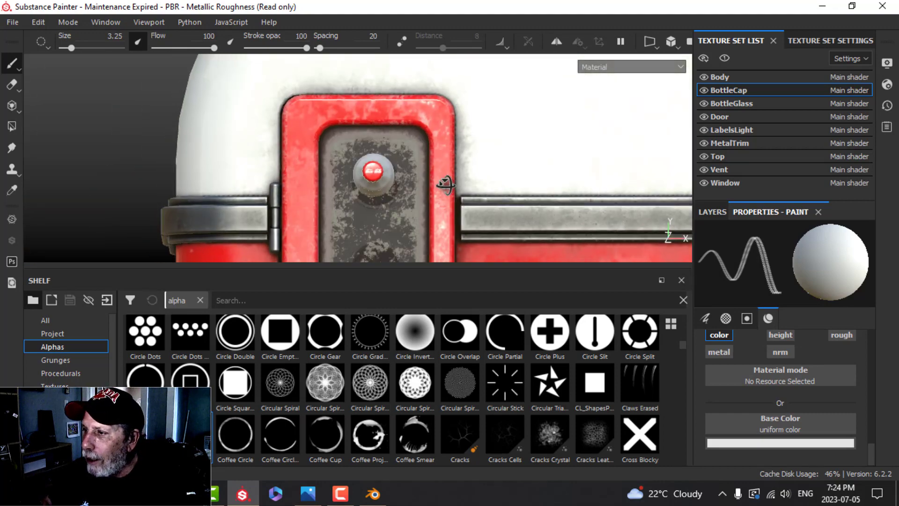
pyautogui.click(712, 211)
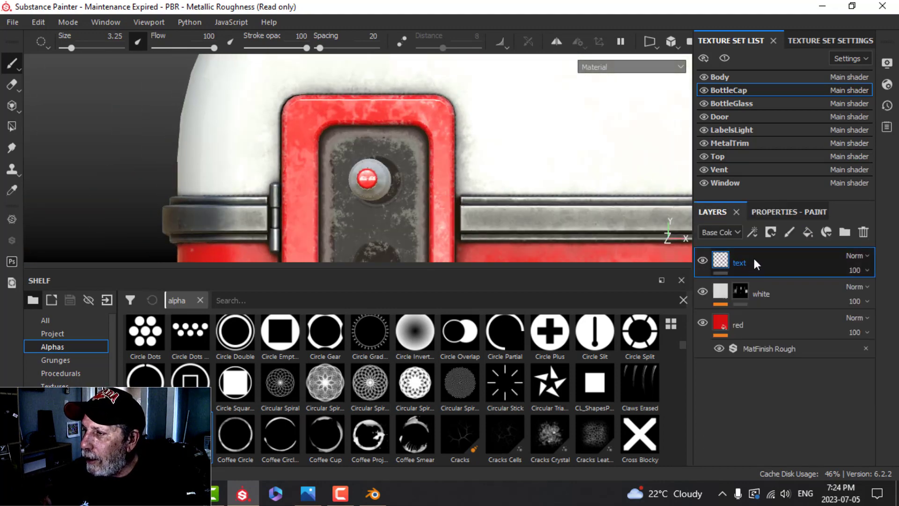
# Add a paint layer to the Top texture set and set its paint to a red base color with a height of 0.1111.
pyautogui.click(736, 156)
pyautogui.click(789, 233)
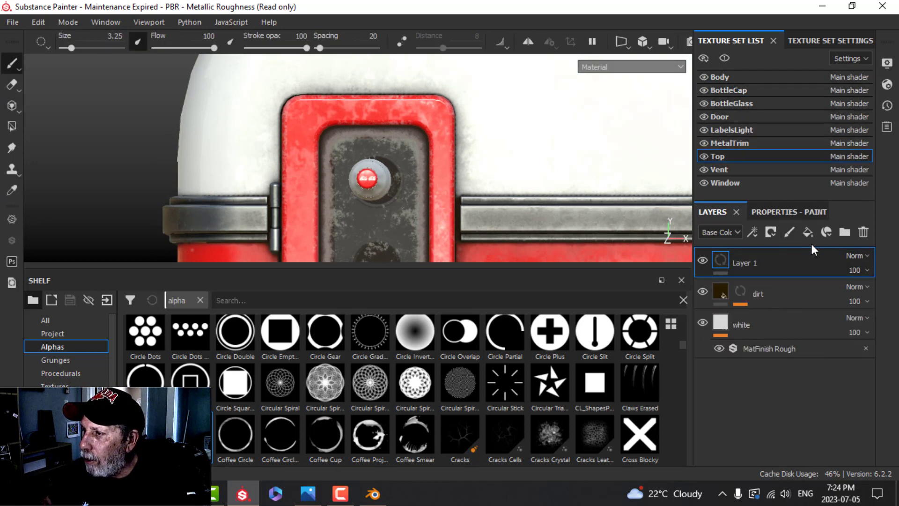
pyautogui.click(791, 211)
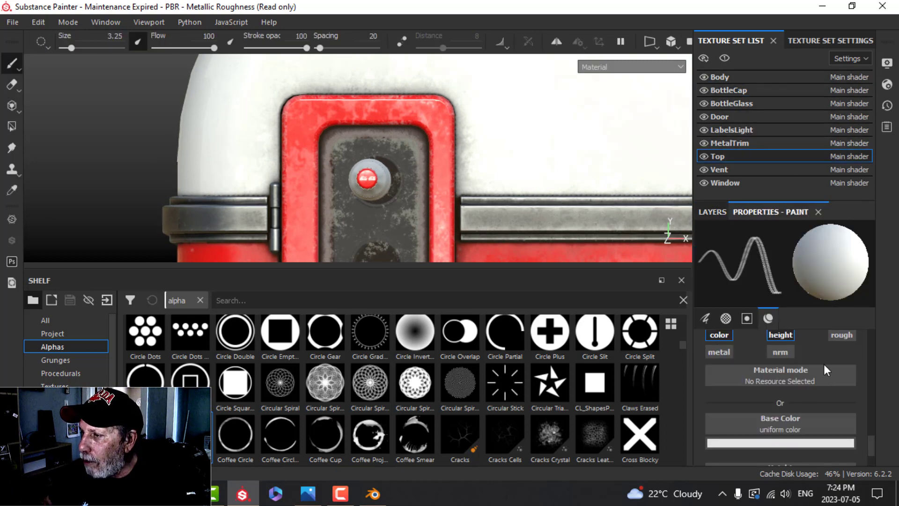
pyautogui.click(772, 441)
pyautogui.click(806, 314)
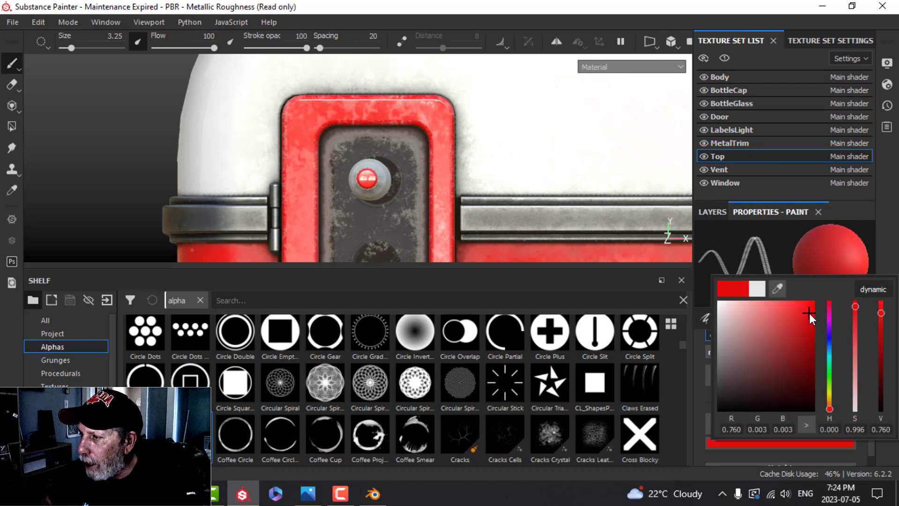
pyautogui.scroll(-2, 773, 445)
pyautogui.scroll(-1, 779, 435)
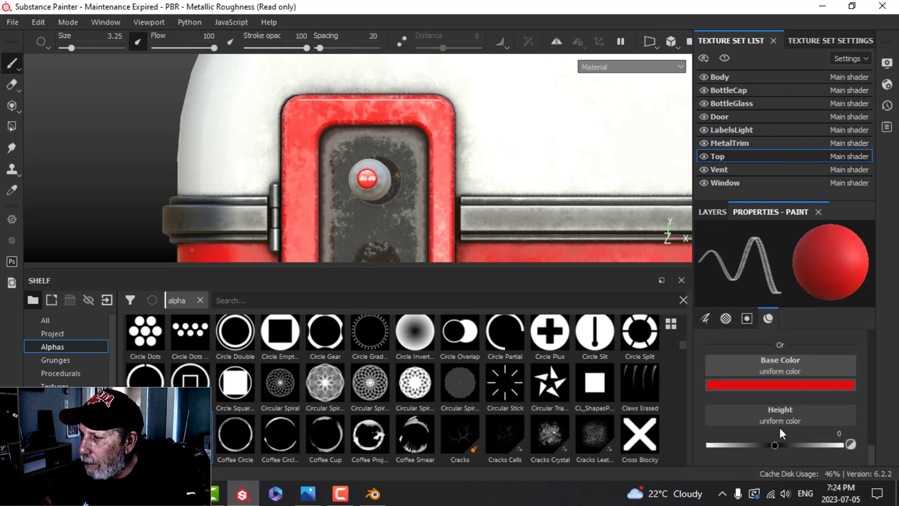
pyautogui.moveTo(776, 443); pyautogui.dragTo(783, 444)
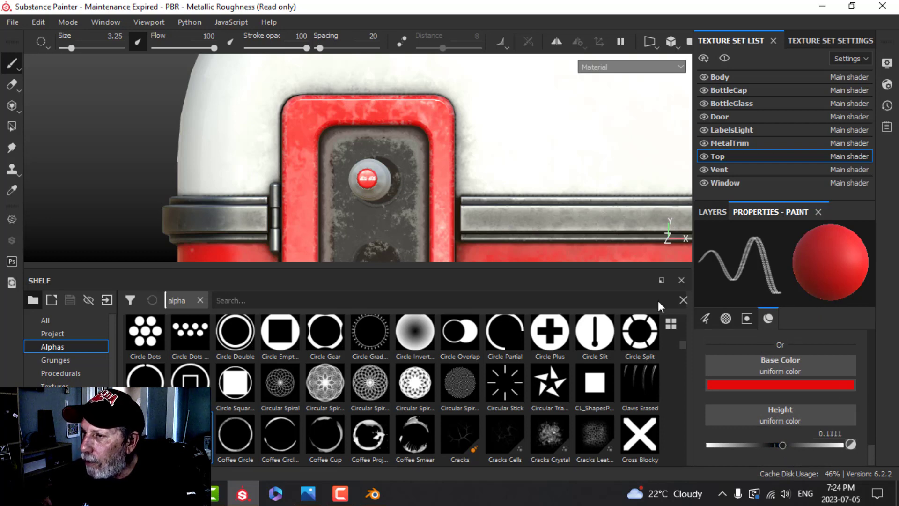
# Switch to the orthographic view, enlarge the brush to 82.17 and stamp the red Coca-Cola alpha across the front of the white top.
pyautogui.scroll(-5, 564, 164)
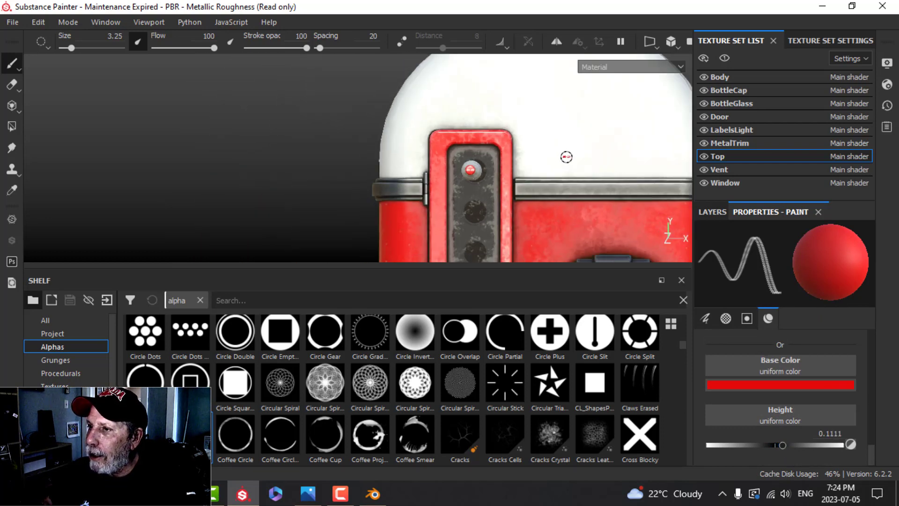
pyautogui.keyDown('alt'); pyautogui.moveTo(576, 136); pyautogui.dragTo(430, 162, button='middle'); pyautogui.keyUp('alt')
pyautogui.click(678, 42)
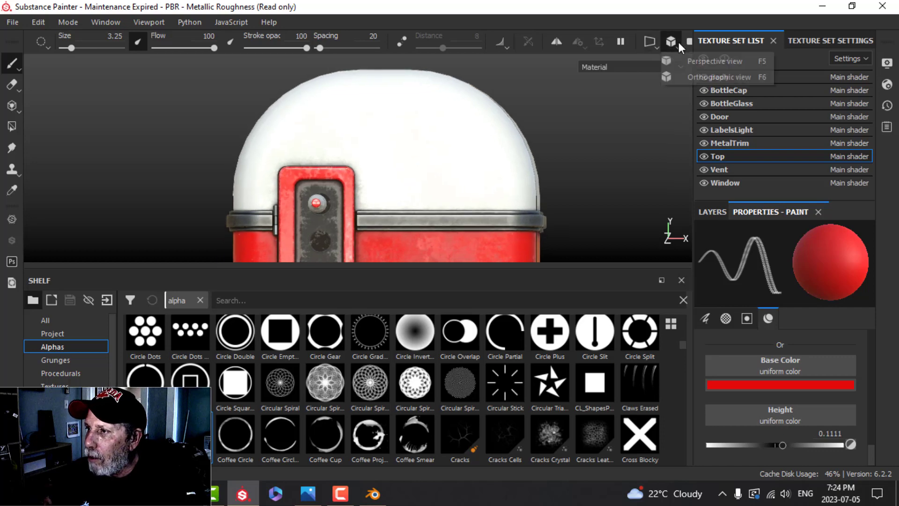
pyautogui.click(681, 74)
pyautogui.keyDown('alt'); pyautogui.moveTo(449, 148); pyautogui.dragTo(440, 146); pyautogui.keyUp('alt')
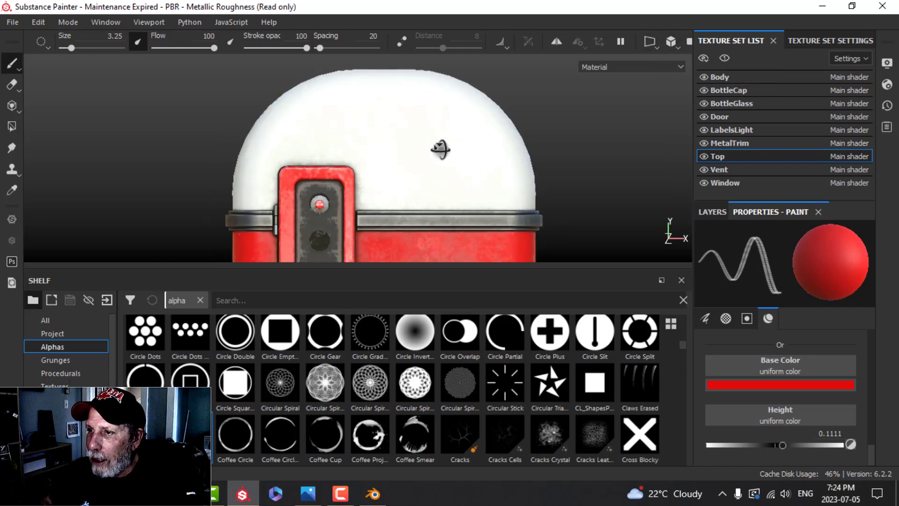
pyautogui.keyDown('ctrl'); pyautogui.moveTo(375, 136); pyautogui.dragTo(383, 136, button='right'); pyautogui.keyUp('ctrl')
pyautogui.click(382, 136)
# Check the stamped lettering from other angles and rename the new layer of the Top texture set as text.
pyautogui.scroll(-1, 383, 137)
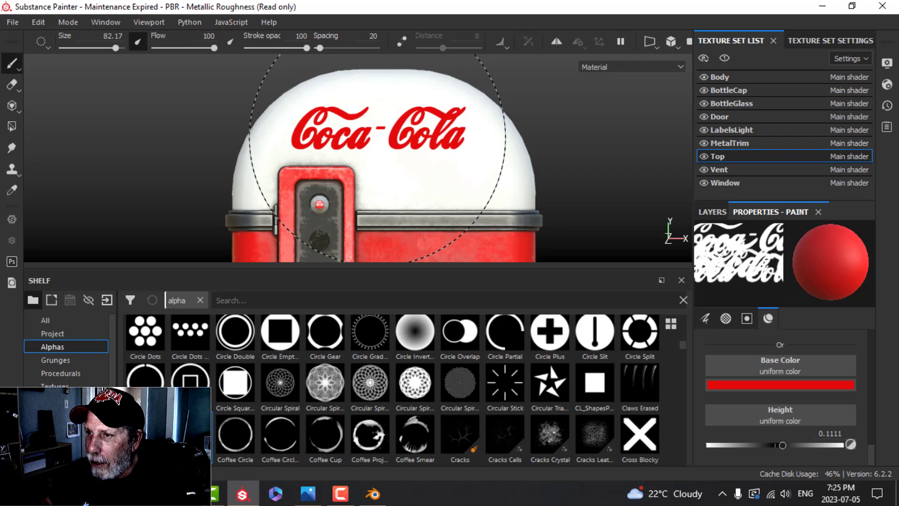
pyautogui.scroll(-2, 383, 137)
pyautogui.keyDown('alt'); pyautogui.moveTo(438, 179); pyautogui.dragTo(419, 184); pyautogui.keyUp('alt')
pyautogui.scroll(3, 458, 185)
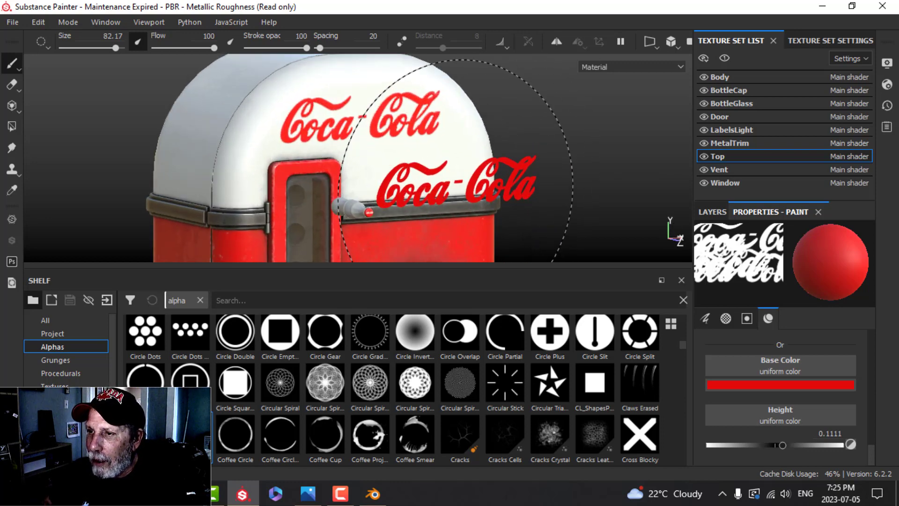
pyautogui.scroll(-3, 456, 179)
pyautogui.moveTo(474, 196)
pyautogui.keyDown('alt'); pyautogui.mouseDown()
pyautogui.moveTo(423, 184)
pyautogui.moveTo(445, 201)
pyautogui.moveTo(403, 202)
pyautogui.moveTo(475, 215)
pyautogui.mouseUp(); pyautogui.keyUp('alt')
pyautogui.moveTo(477, 217); pyautogui.dragTo(597, 213, button='middle')
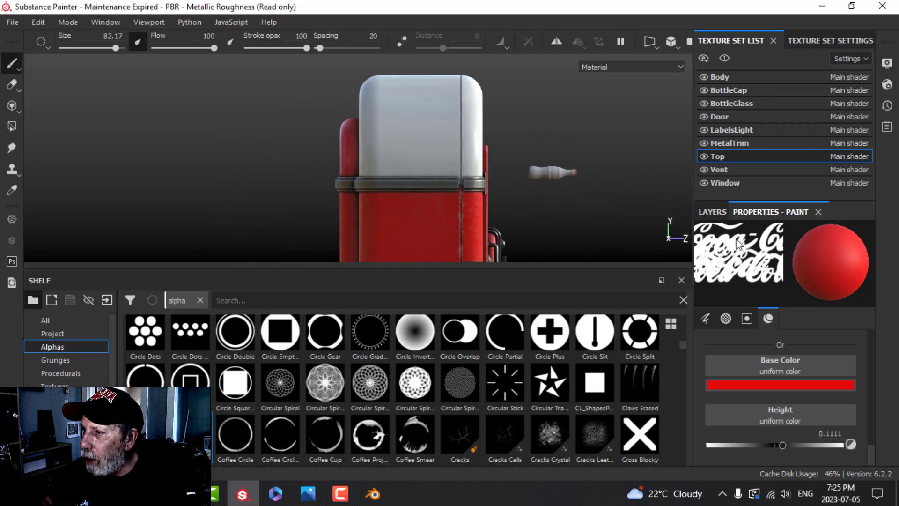
pyautogui.click(712, 212)
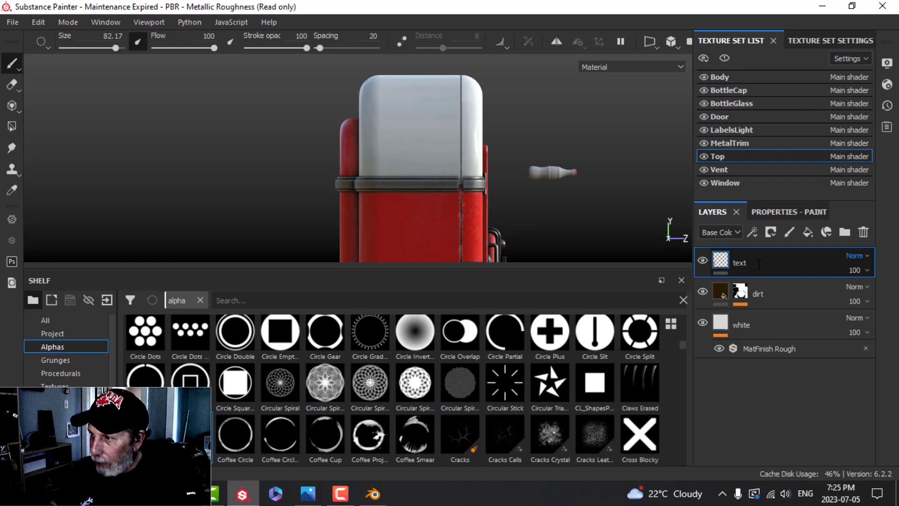
# Turn off the height channel of the paint material so the brush affects only color.
pyautogui.click(778, 212)
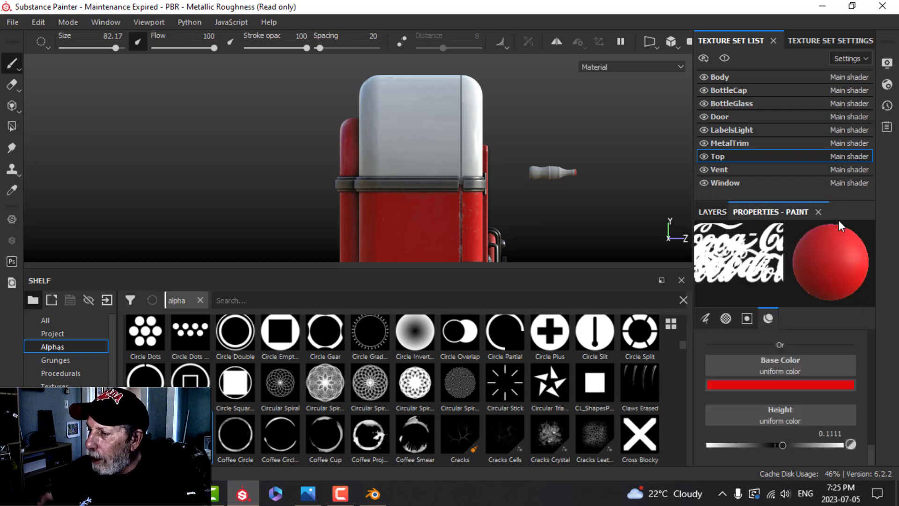
pyautogui.scroll(3, 769, 349)
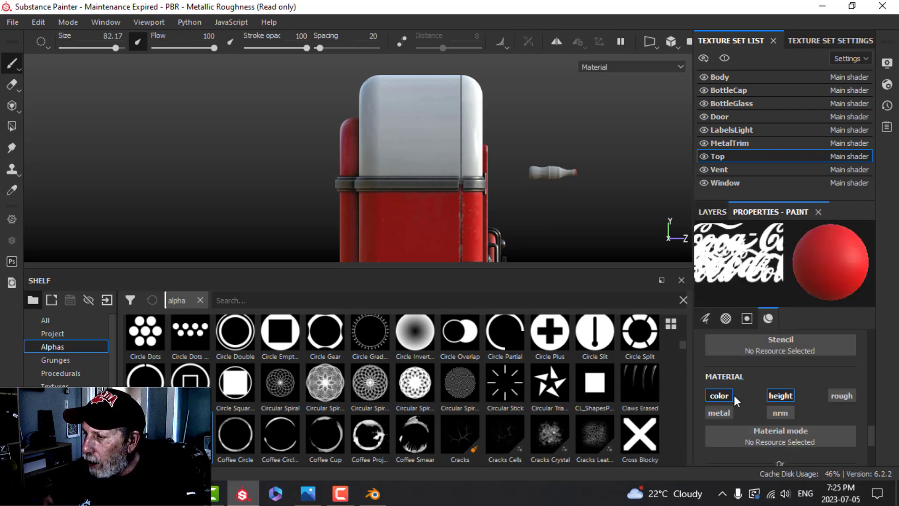
pyautogui.click(781, 396)
pyautogui.scroll(-1, 792, 394)
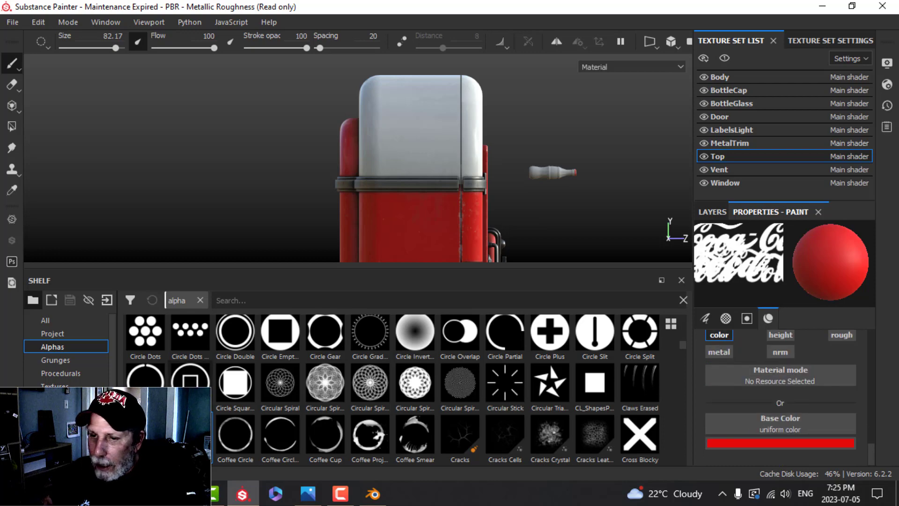
# Add coca.png from the LABELS AND DECALS folder to the resources for import.
pyautogui.click(107, 300)
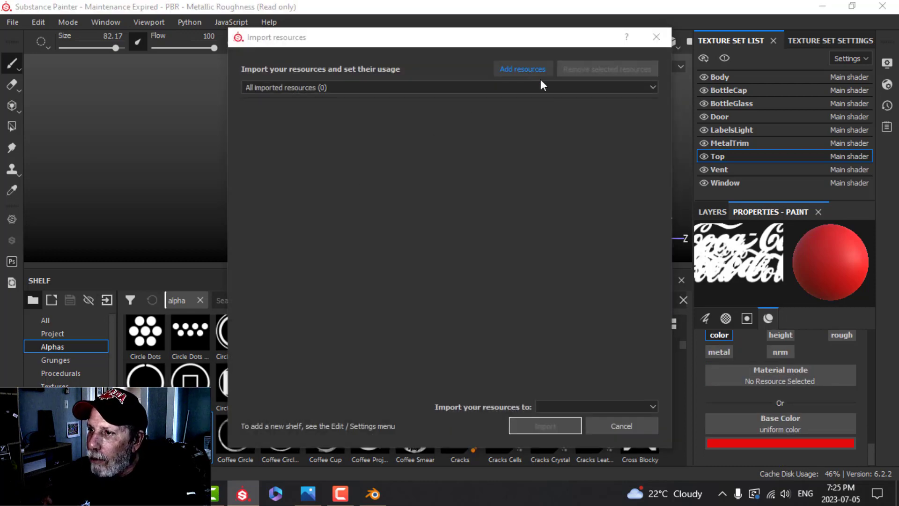
pyautogui.click(534, 70)
pyautogui.scroll(-10, 529, 301)
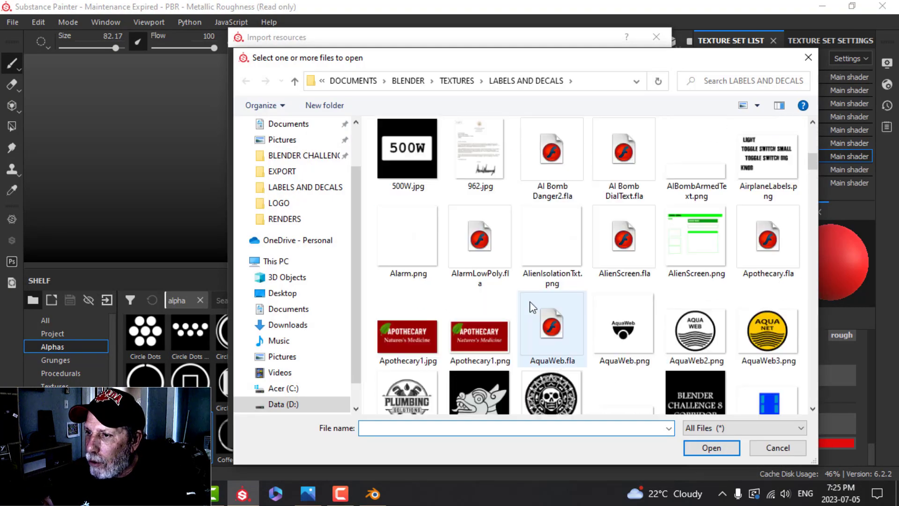
pyautogui.scroll(-3, 530, 301)
pyautogui.scroll(3, 529, 302)
pyautogui.scroll(-4, 530, 301)
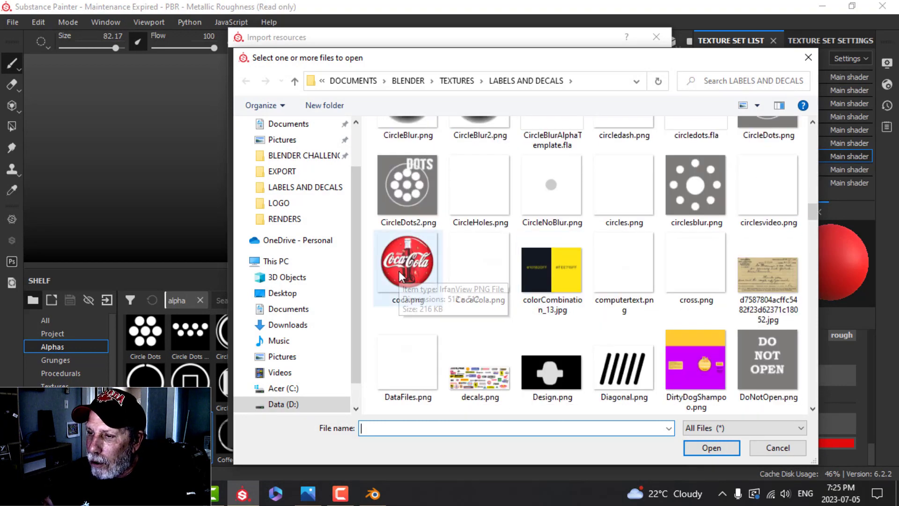
pyautogui.click(410, 266)
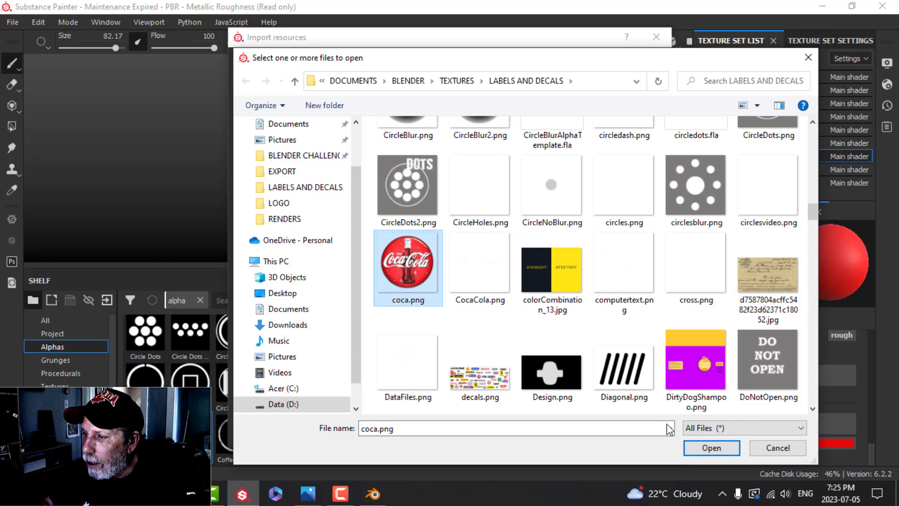
pyautogui.click(711, 447)
# Set the usage of coca.png to texture and import it to the project 'PBR - Metallic Roughness'.
pyautogui.click(599, 107)
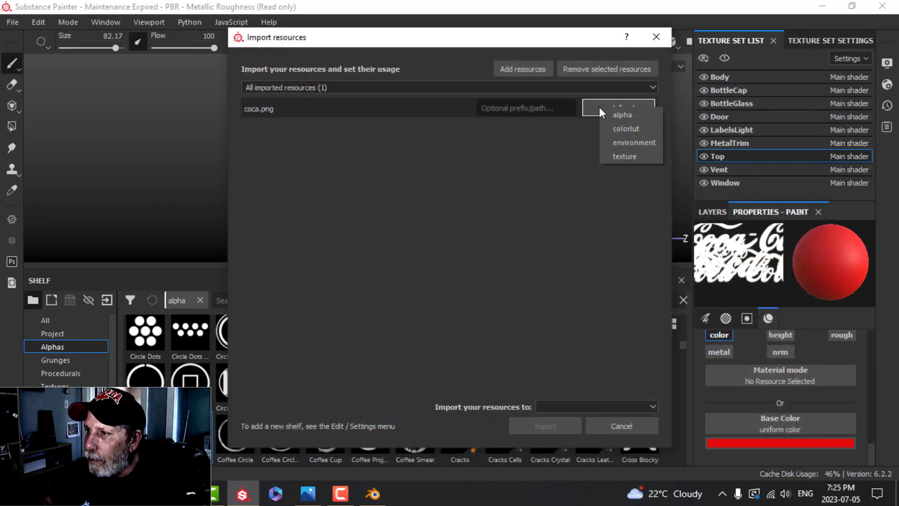
pyautogui.click(634, 156)
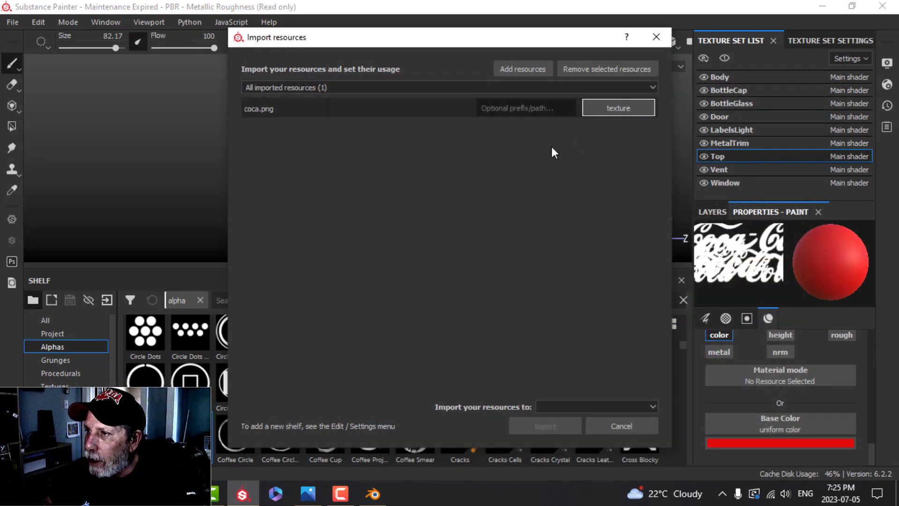
pyautogui.click(608, 405)
pyautogui.click(577, 426)
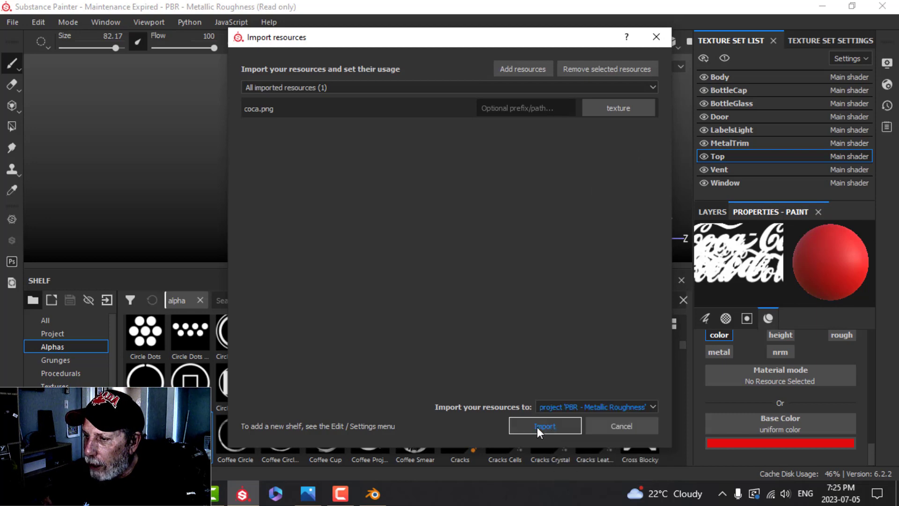
pyautogui.click(537, 426)
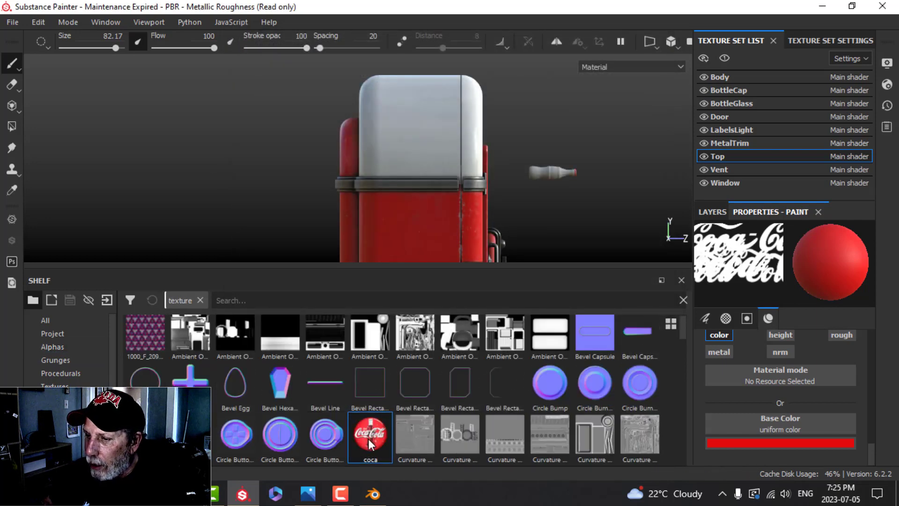
# Assign the coca texture as the brush's base color and remove the lettering alpha from the brush.
pyautogui.moveTo(369, 439); pyautogui.dragTo(751, 425)
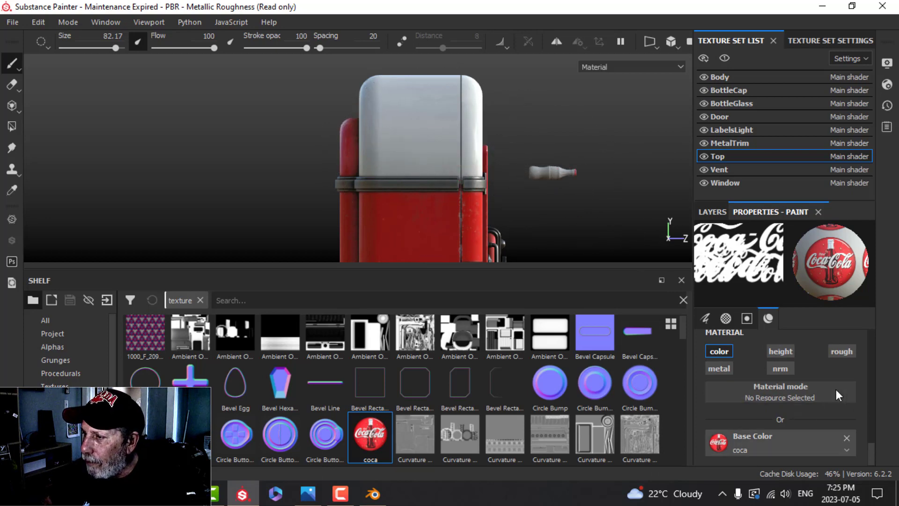
pyautogui.scroll(3, 836, 389)
pyautogui.click(846, 357)
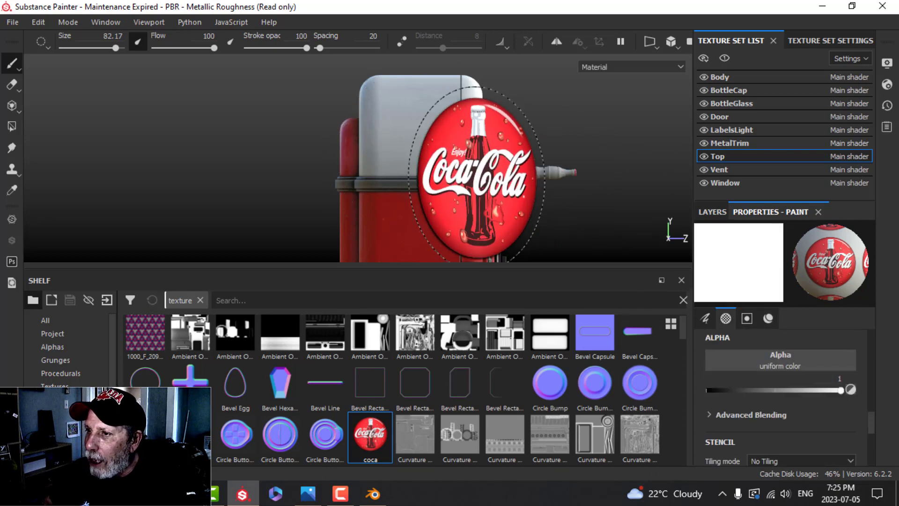
# Reduce the brush size to 26.06 and stamp the round Coca-Cola badge on the side of the white top.
pyautogui.keyDown('ctrl'); pyautogui.moveTo(482, 158); pyautogui.dragTo(461, 157, button='right'); pyautogui.keyUp('ctrl')
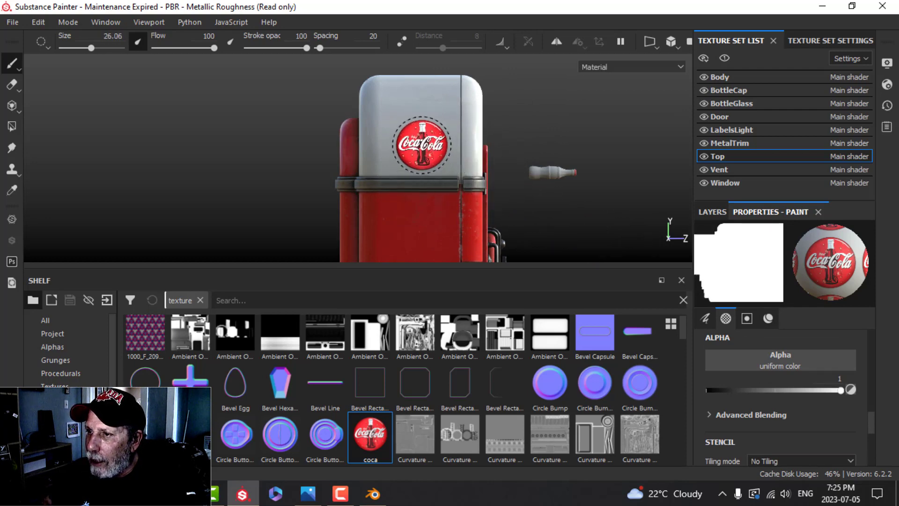
pyautogui.keyDown('alt'); pyautogui.moveTo(501, 180); pyautogui.dragTo(411, 174); pyautogui.keyUp('alt')
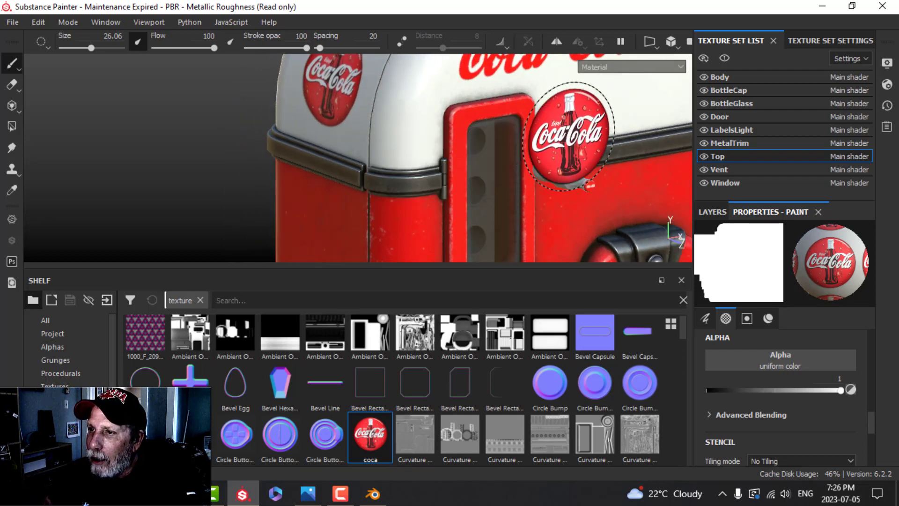
# Stamp the same round Coca-Cola badge on the opposite side of the white top, with all texture sets shown.
pyautogui.moveTo(576, 132)
pyautogui.keyDown('alt'); pyautogui.mouseDown()
pyautogui.moveTo(544, 154)
pyautogui.moveTo(470, 167)
pyautogui.mouseUp(); pyautogui.keyUp('alt')
pyautogui.scroll(-5, 544, 159)
pyautogui.click(725, 58)
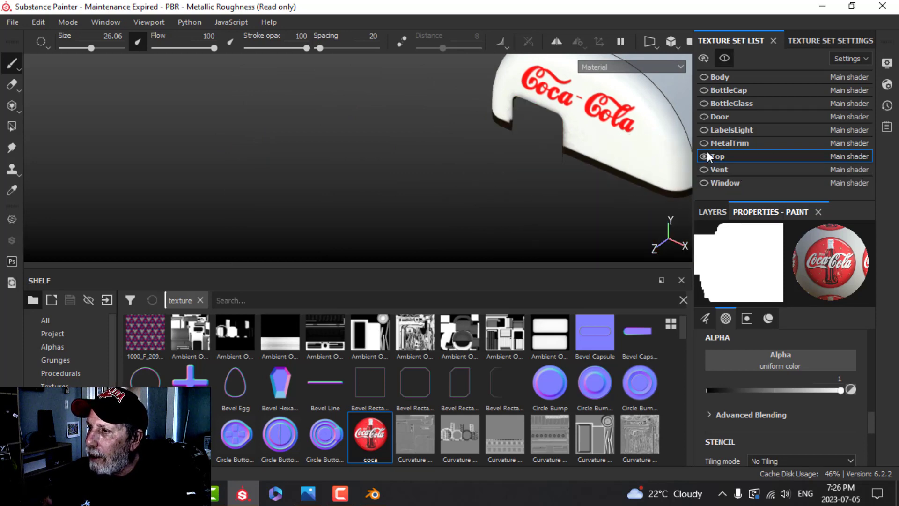
pyautogui.click(725, 58)
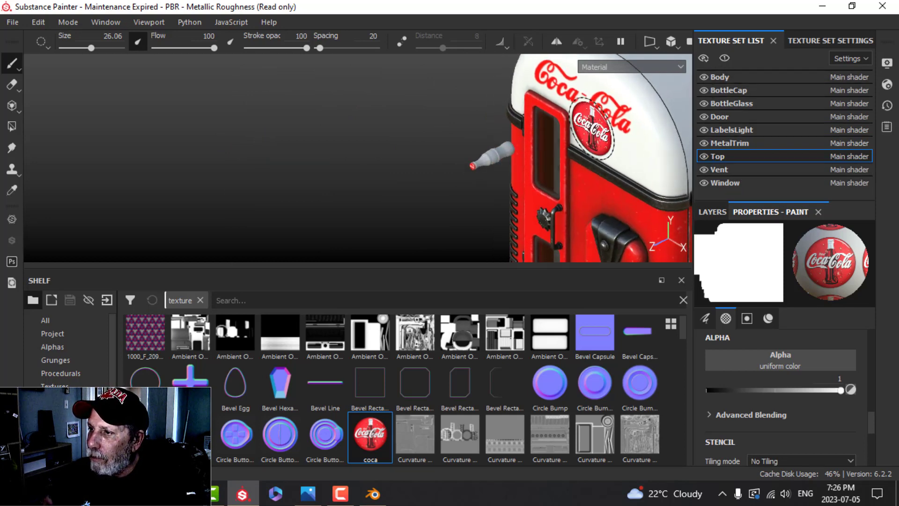
pyautogui.keyDown('alt'); pyautogui.moveTo(591, 125); pyautogui.dragTo(477, 150); pyautogui.keyUp('alt')
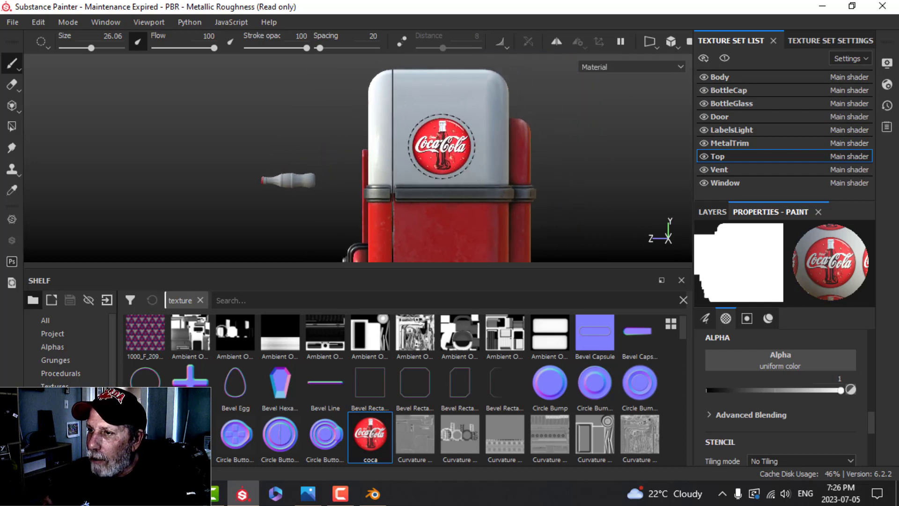
pyautogui.click(442, 146)
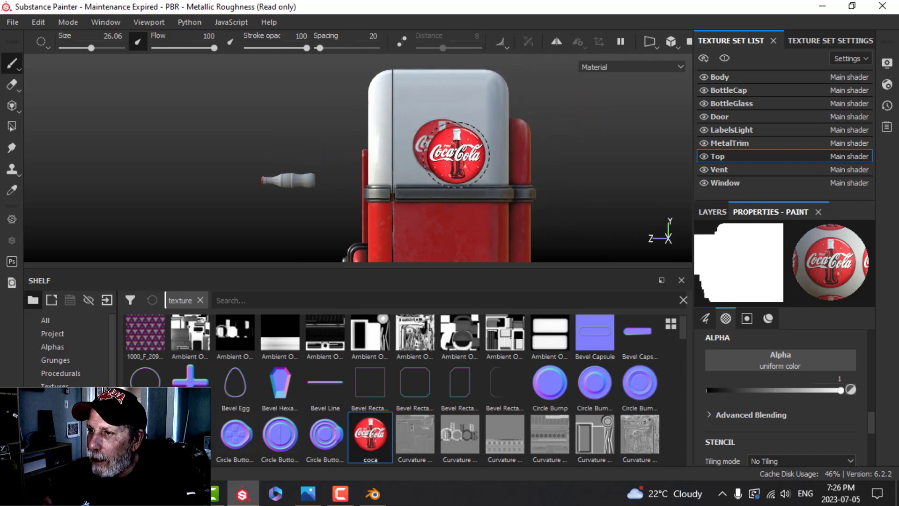
# Add a paint layer named text above the dirt layer in the Body texture set.
pyautogui.scroll(-4, 454, 157)
pyautogui.moveTo(442, 185)
pyautogui.keyDown('alt'); pyautogui.mouseDown()
pyautogui.moveTo(420, 161)
pyautogui.moveTo(422, 204)
pyautogui.moveTo(463, 151)
pyautogui.moveTo(435, 185)
pyautogui.moveTo(433, 176)
pyautogui.mouseUp(); pyautogui.keyUp('alt')
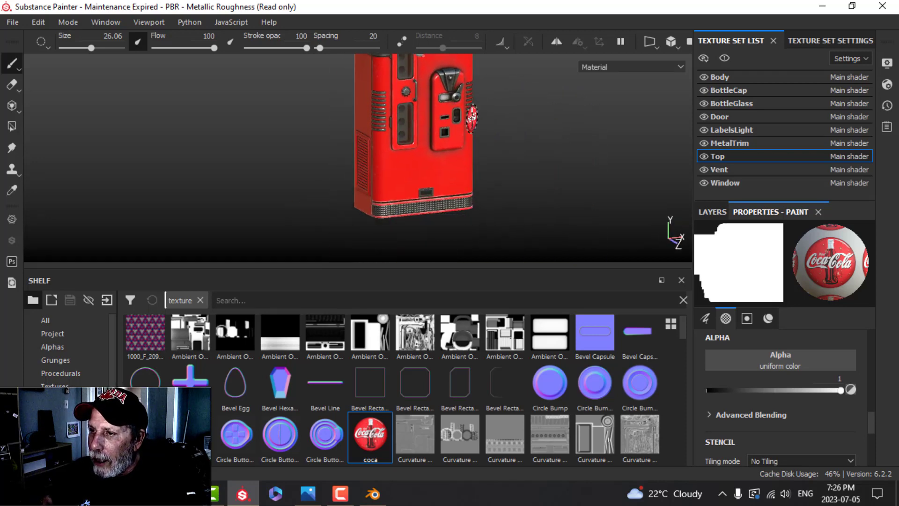
pyautogui.scroll(5, 433, 168)
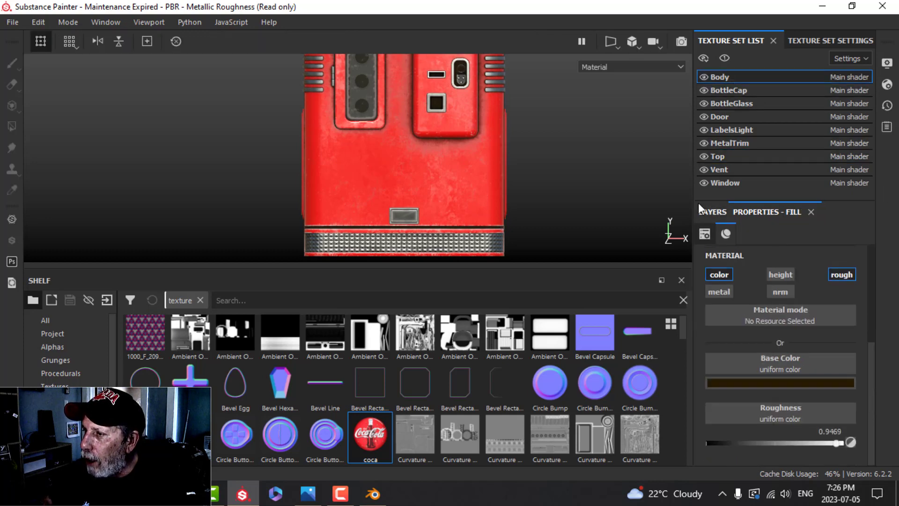
pyautogui.click(711, 212)
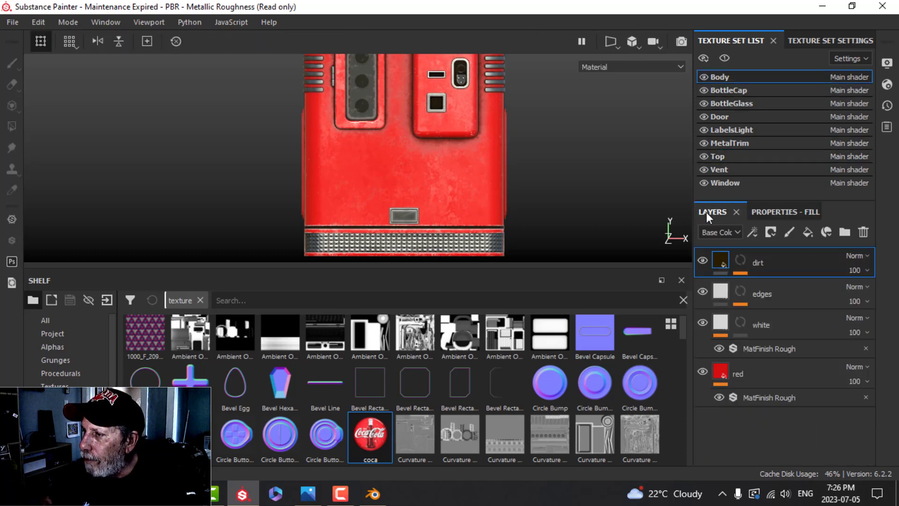
pyautogui.click(789, 232)
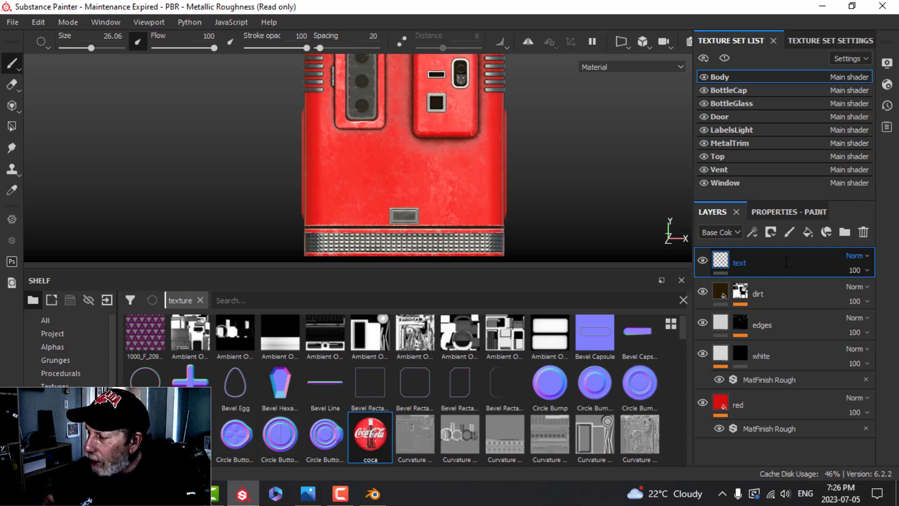
# Remove the coca texture from the brush's base color, resetting it to a uniform color.
pyautogui.click(796, 212)
pyautogui.scroll(-5, 782, 363)
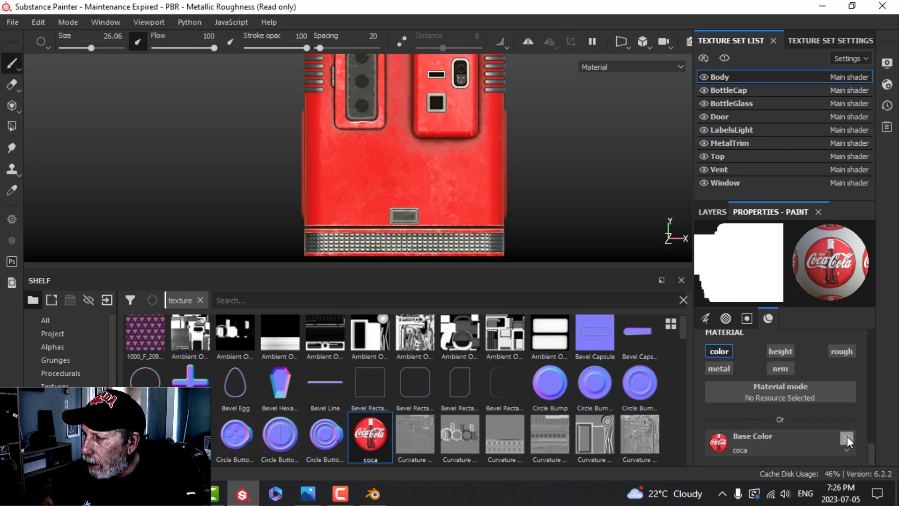
pyautogui.click(847, 438)
pyautogui.scroll(-1, 765, 452)
pyautogui.click(765, 440)
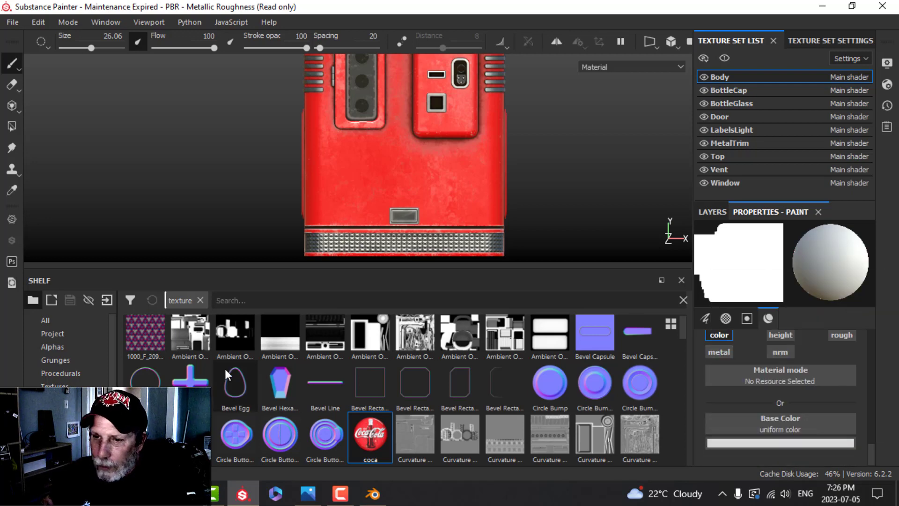
# Import logo2a.png from the LOGO folder as an alpha into the project 'PBR - Metallic Roughness'.
pyautogui.click(107, 300)
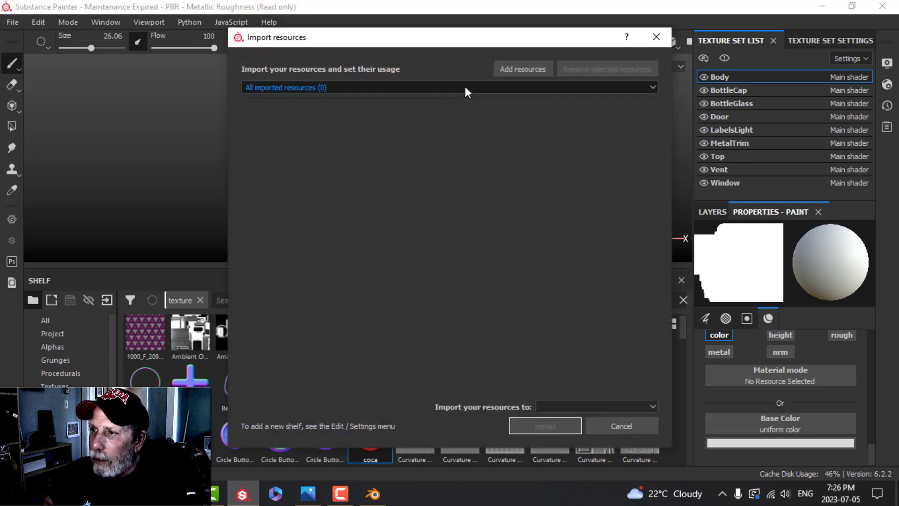
pyautogui.click(519, 69)
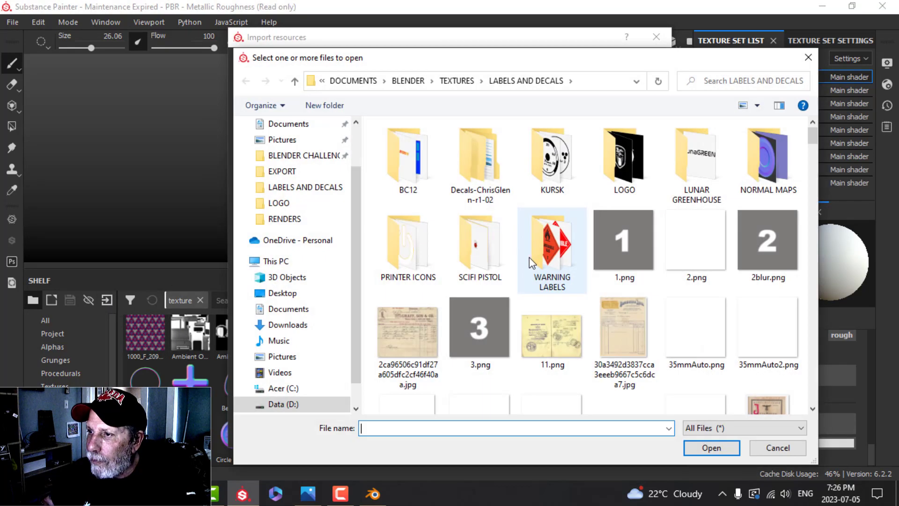
pyautogui.doubleClick(625, 169)
pyautogui.click(480, 161)
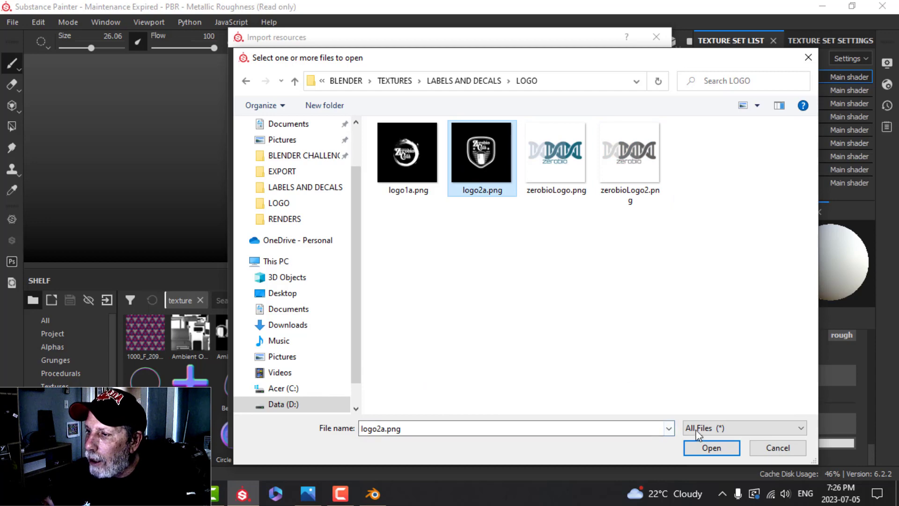
pyautogui.click(710, 448)
pyautogui.click(618, 108)
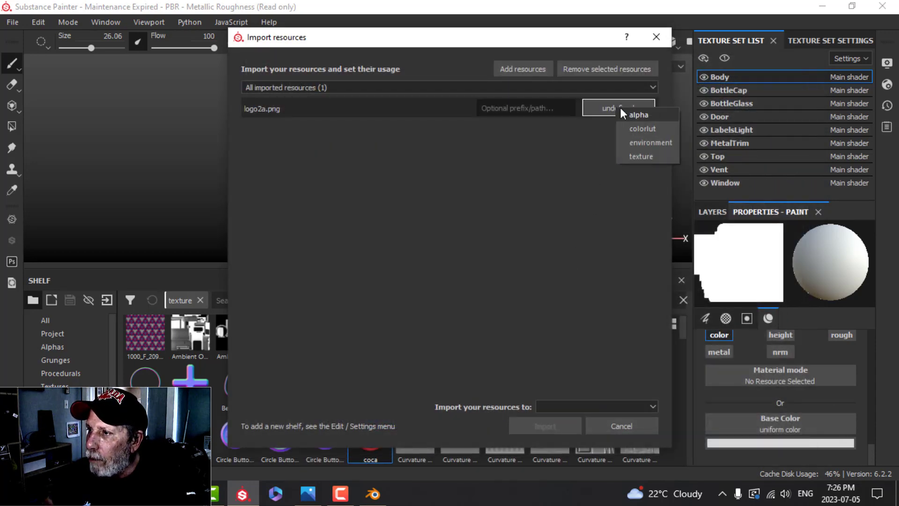
pyautogui.click(634, 116)
pyautogui.click(614, 405)
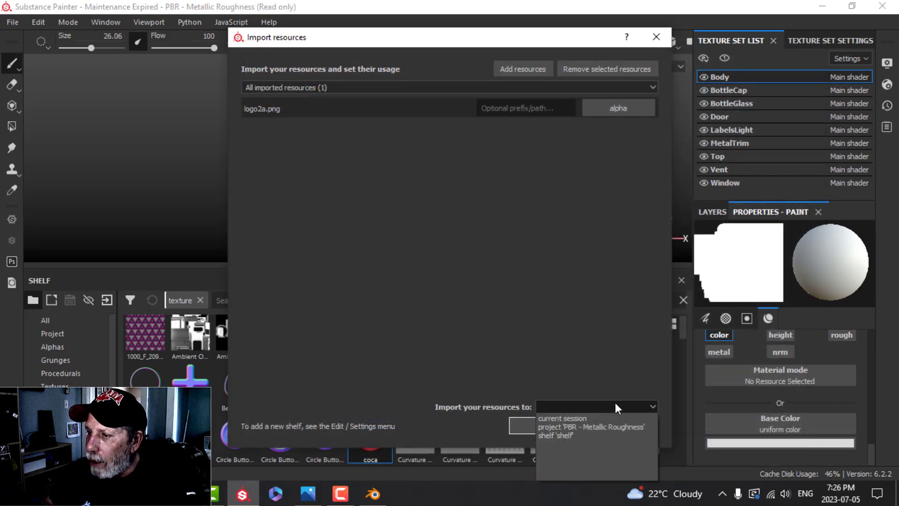
pyautogui.click(591, 427)
pyautogui.click(545, 426)
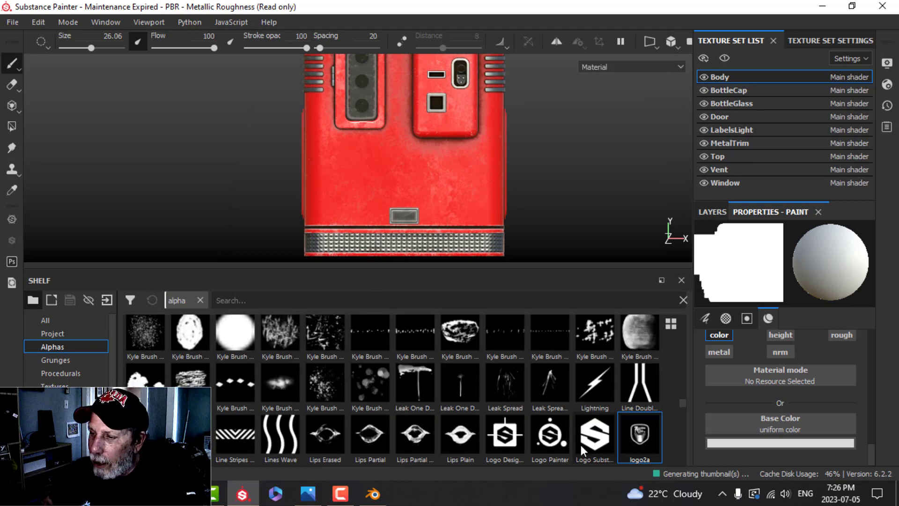
# Load the logo2a alpha on the brush, enlarge it to 41.51, and stamp the logo on the machine's lower front beneath the bottle door.
pyautogui.click(641, 435)
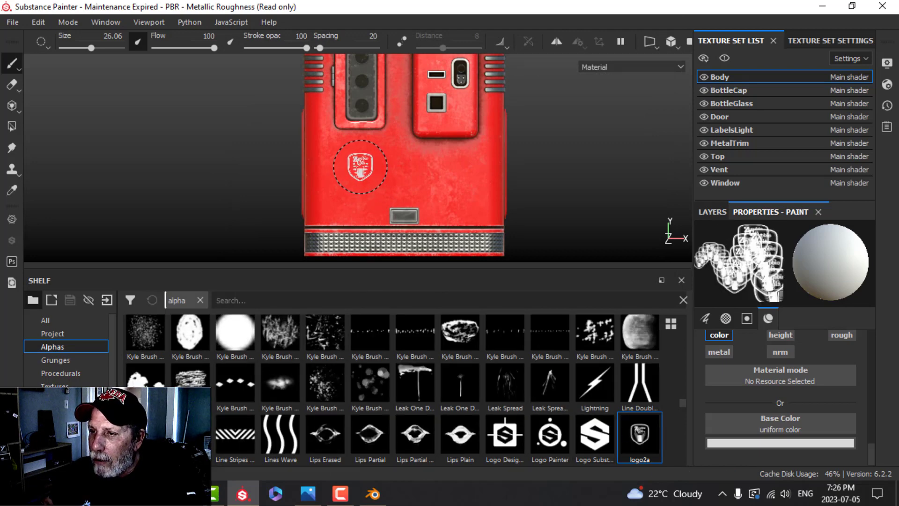
pyautogui.keyDown('ctrl'); pyautogui.moveTo(360, 166); pyautogui.dragTo(365, 167, button='right'); pyautogui.keyUp('ctrl')
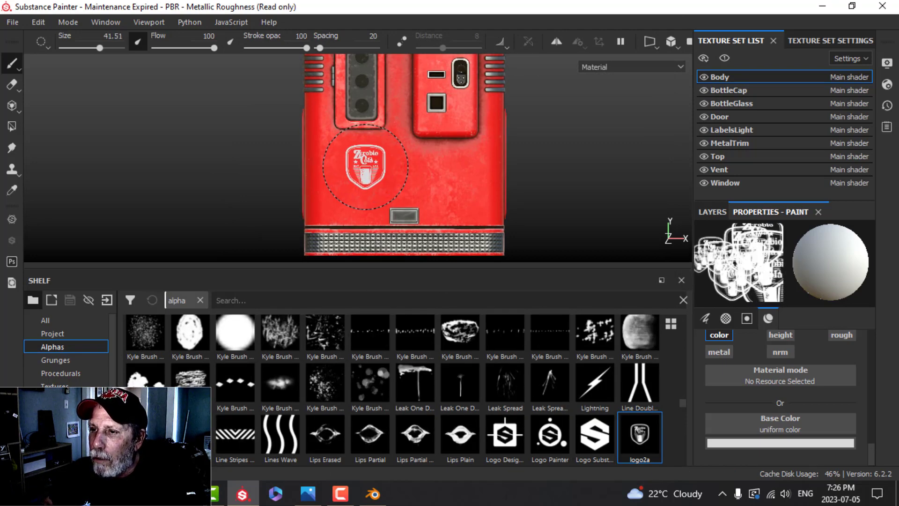
pyautogui.click(360, 167)
pyautogui.scroll(-3, 470, 184)
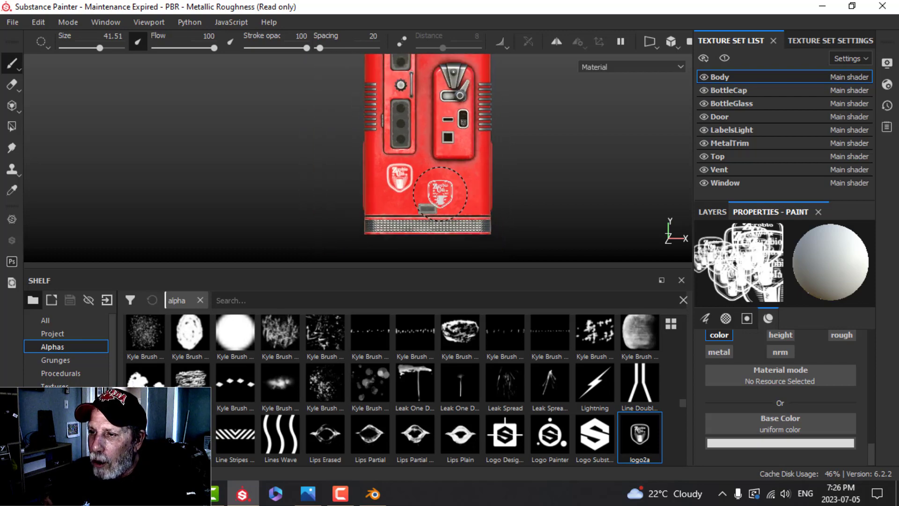
# Make BottleGlass the active texture set.
pyautogui.scroll(7, 434, 192)
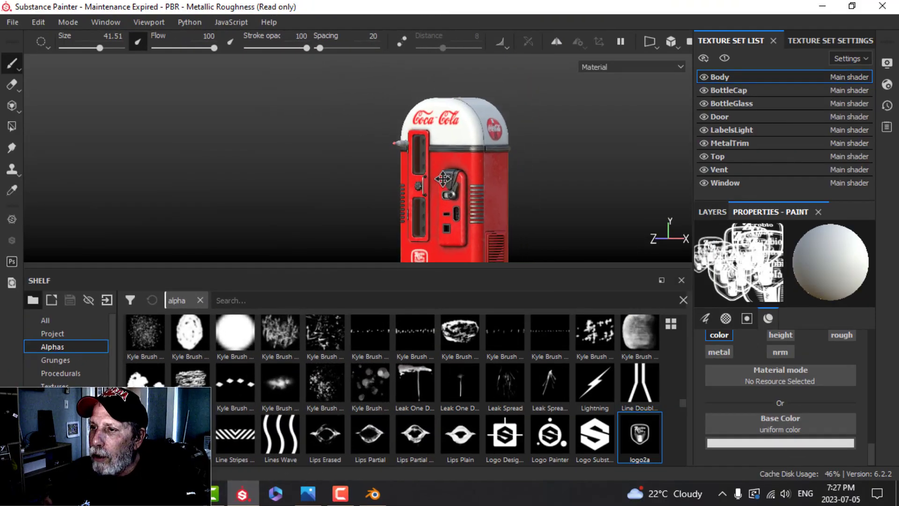
pyautogui.scroll(3, 427, 211)
pyautogui.keyDown('alt'); pyautogui.moveTo(428, 211); pyautogui.dragTo(403, 164, button='middle'); pyautogui.keyUp('alt')
pyautogui.keyDown('alt'); pyautogui.moveTo(425, 165); pyautogui.dragTo(383, 175); pyautogui.keyUp('alt')
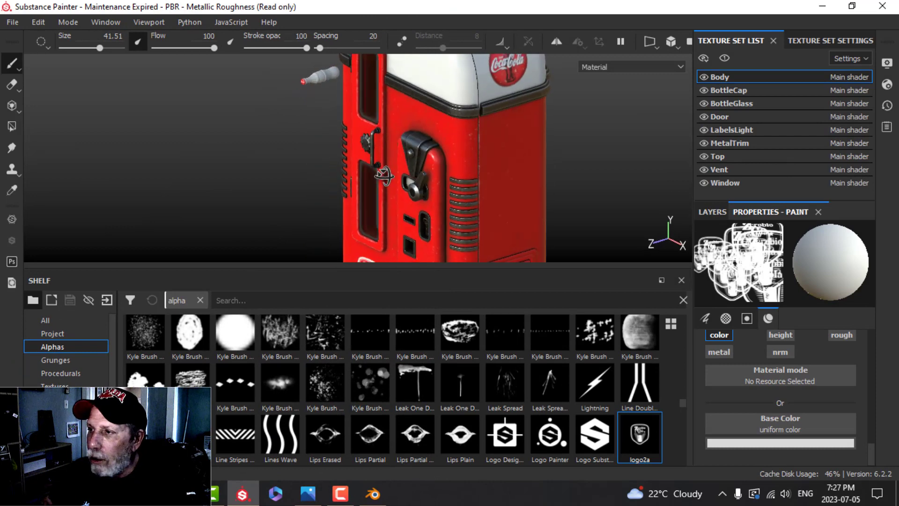
pyautogui.click(732, 107)
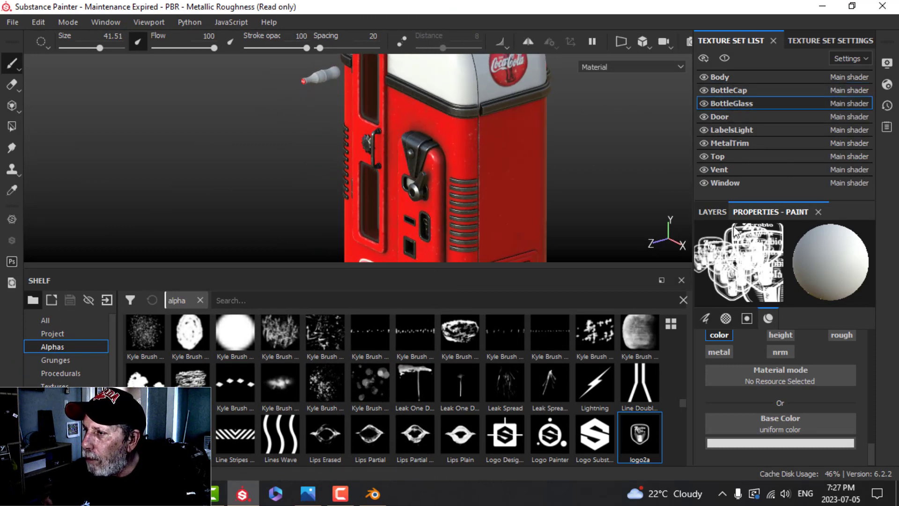
# Examine the shader settings and the channel list of the BottleGlass texture set.
pyautogui.click(887, 85)
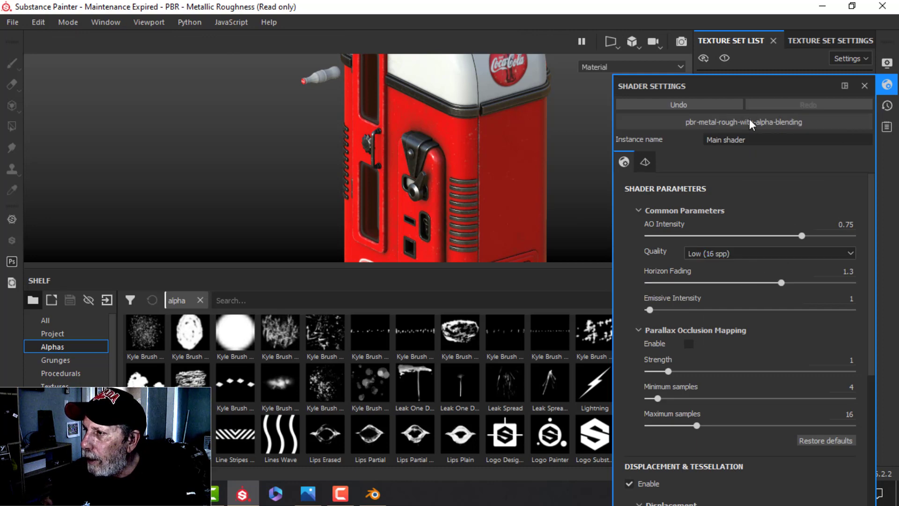
pyautogui.click(887, 84)
pyautogui.click(847, 42)
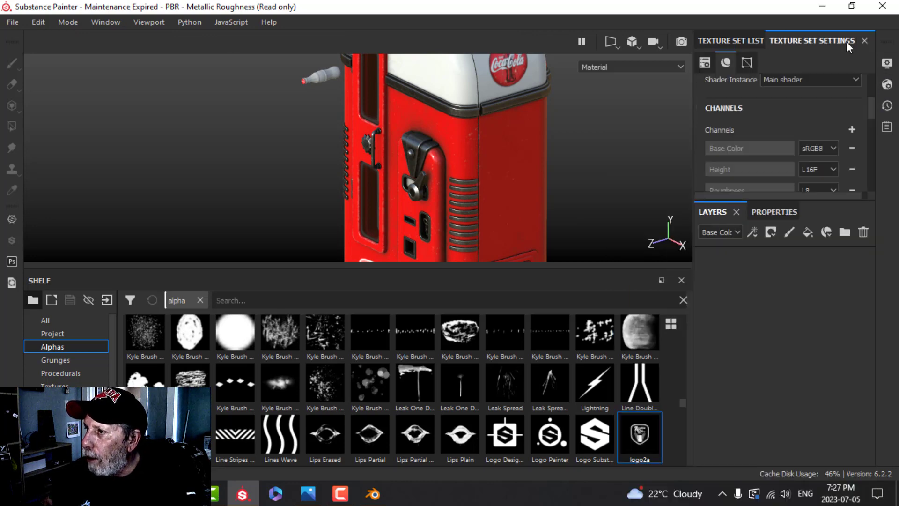
pyautogui.scroll(-3, 828, 139)
pyautogui.scroll(3, 828, 139)
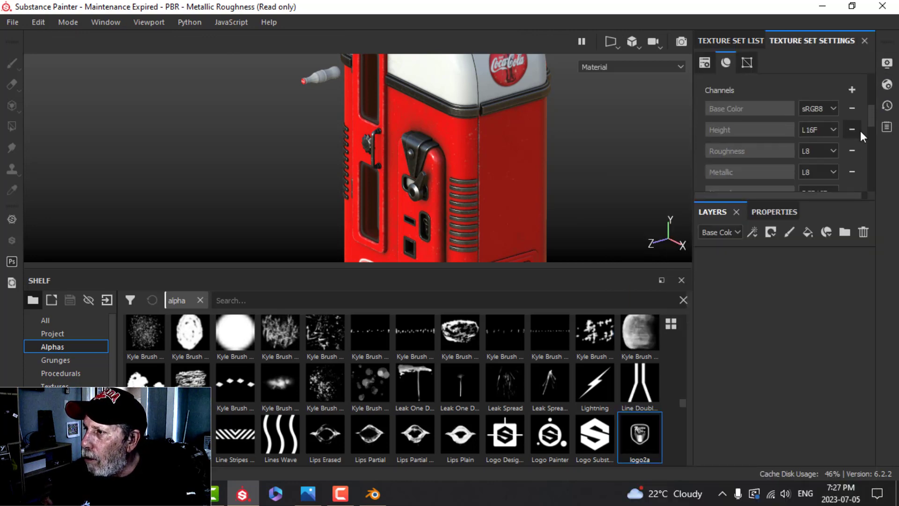
pyautogui.click(854, 89)
pyautogui.click(826, 233)
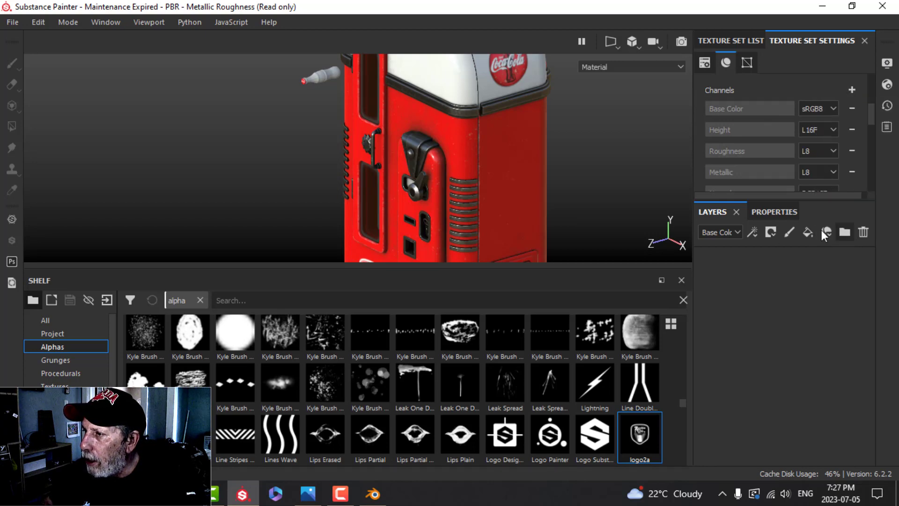
pyautogui.click(775, 212)
# Search the smart materials for glass and try to add Glass dirty to the BottleGlass texture set.
pyautogui.scroll(-1, 66, 346)
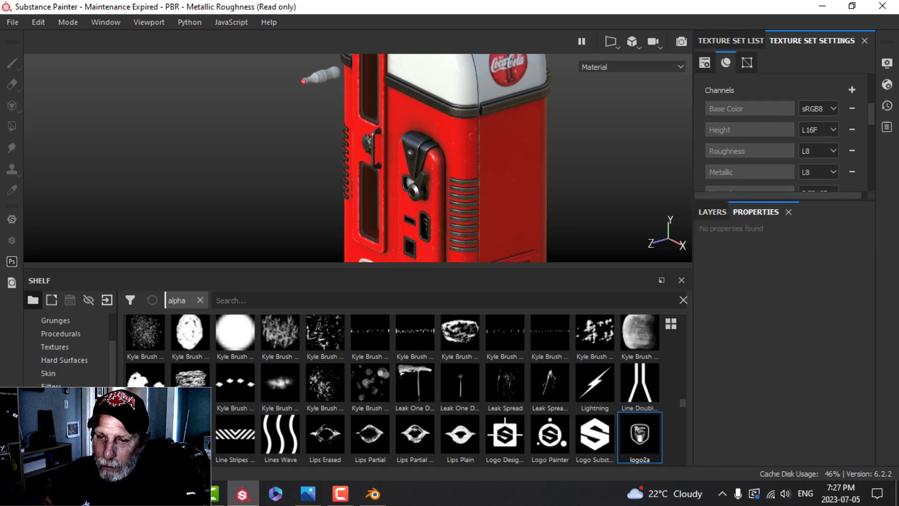
pyautogui.click(64, 413)
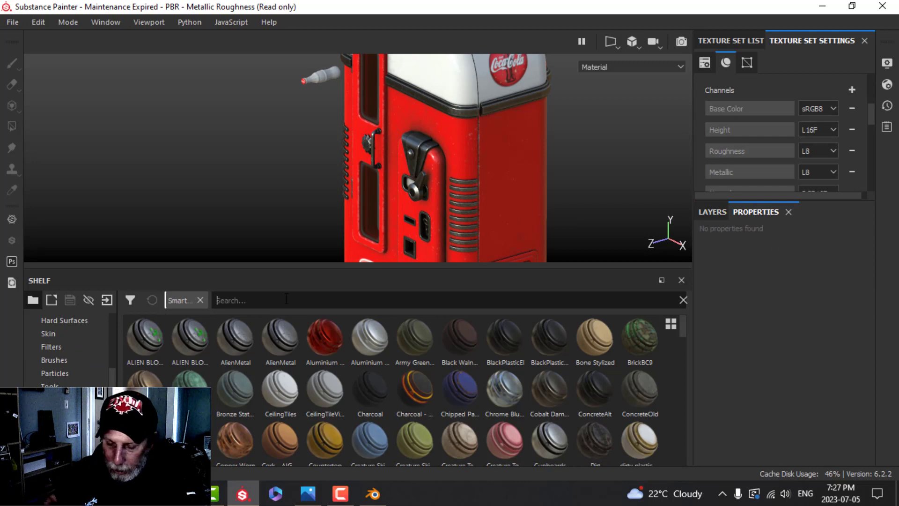
pyautogui.click(286, 299)
pyautogui.write('glass')
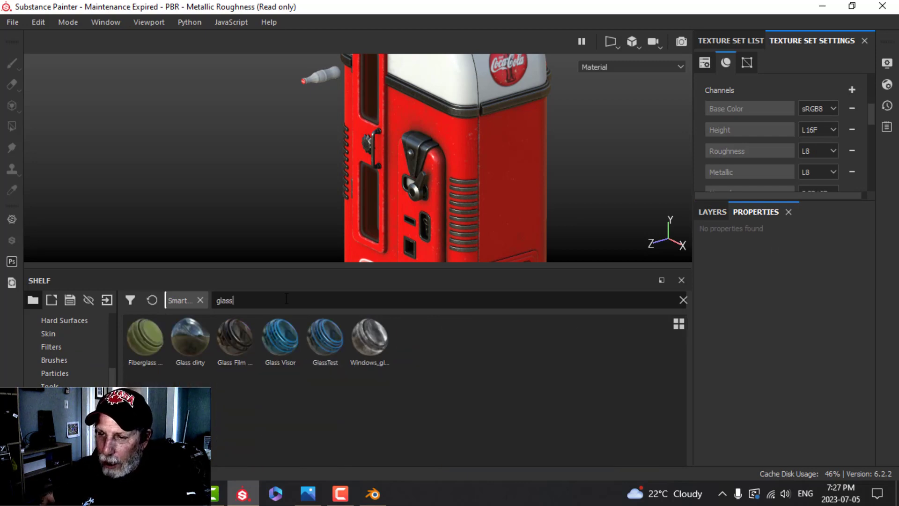
pyautogui.moveTo(189, 344); pyautogui.dragTo(796, 313)
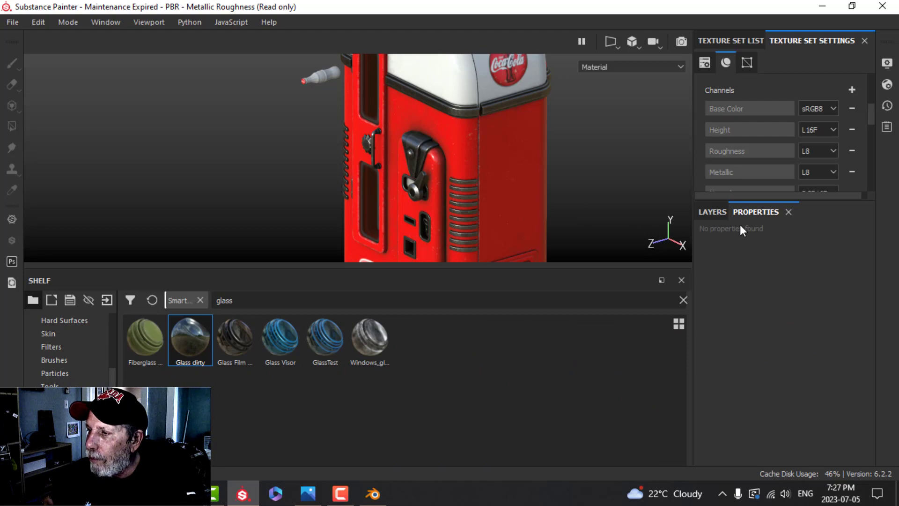
# Bring up the layer stack and examine the Glass dirty material on the bottle up close.
pyautogui.click(716, 212)
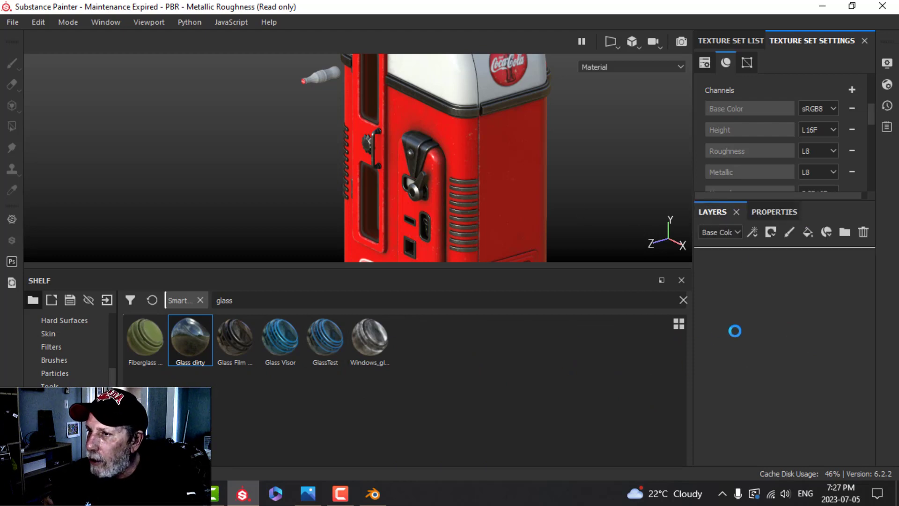
pyautogui.scroll(4, 365, 120)
pyautogui.keyDown('alt'); pyautogui.moveTo(364, 125); pyautogui.dragTo(386, 200, button='middle'); pyautogui.keyUp('alt')
pyautogui.scroll(3, 369, 191)
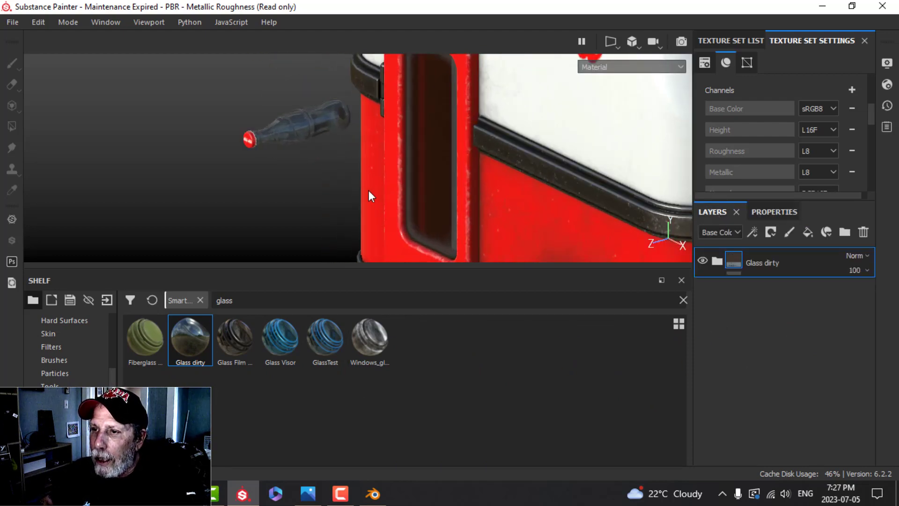
pyautogui.moveTo(343, 159)
pyautogui.keyDown('alt'); pyautogui.mouseDown()
pyautogui.moveTo(375, 199)
pyautogui.moveTo(359, 189)
pyautogui.moveTo(367, 165)
pyautogui.moveTo(411, 191)
pyautogui.moveTo(412, 202)
pyautogui.moveTo(329, 150)
pyautogui.moveTo(274, 167)
pyautogui.moveTo(321, 167)
pyautogui.moveTo(335, 160)
pyautogui.moveTo(331, 149)
pyautogui.mouseUp(); pyautogui.keyUp('alt')
pyautogui.scroll(3, 342, 174)
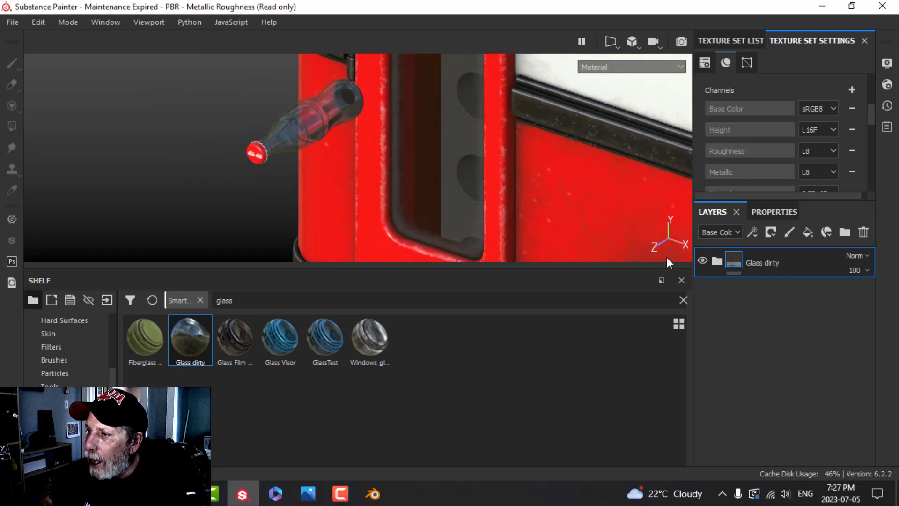
# Copy the dirt layer from the Body texture set.
pyautogui.click(741, 41)
pyautogui.keyDown('alt'); pyautogui.moveTo(369, 163); pyautogui.dragTo(356, 158); pyautogui.keyUp('alt')
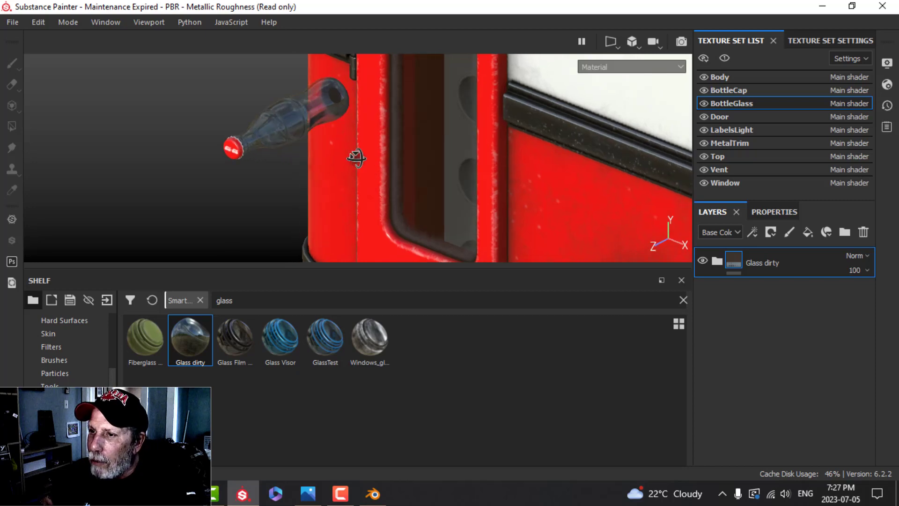
pyautogui.click(759, 77)
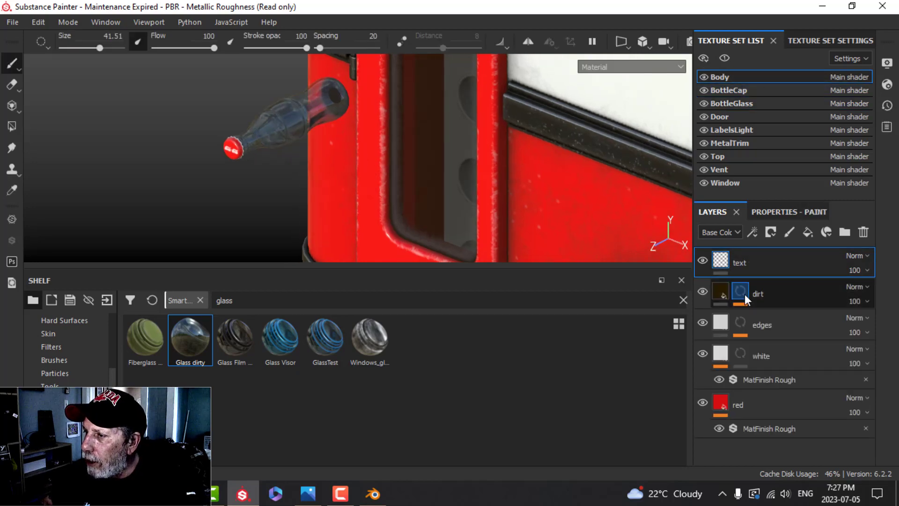
pyautogui.click(724, 291)
pyautogui.rightClick(754, 279)
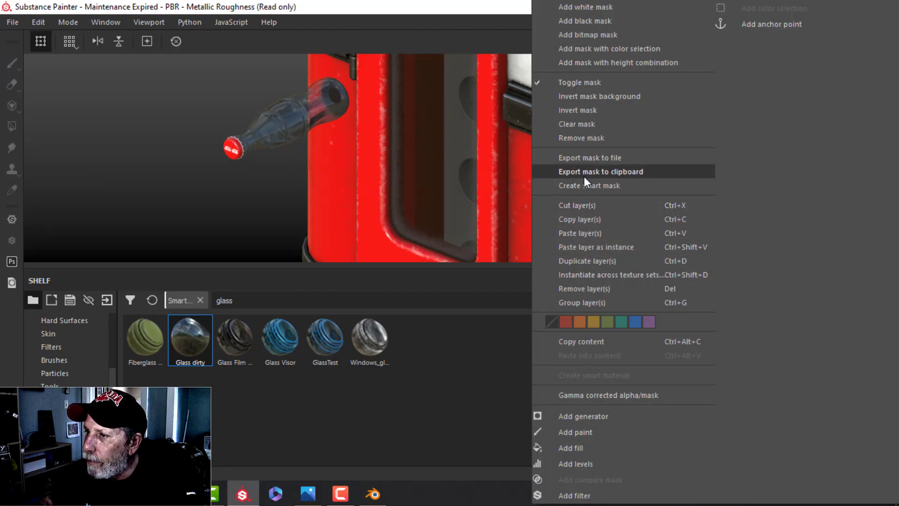
pyautogui.click(591, 219)
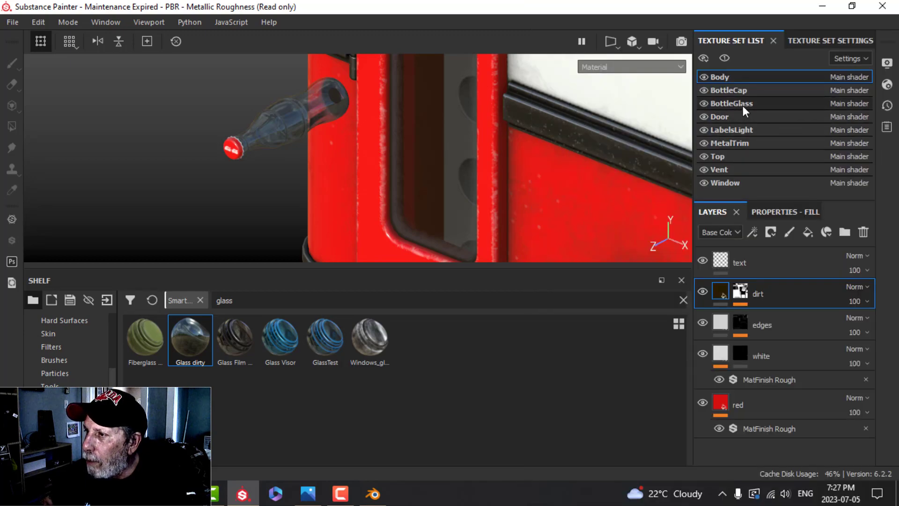
# Try pasting the copied dirt layer above Glass dirty in the BottleGlass texture set, and delete it again.
pyautogui.click(759, 103)
pyautogui.click(718, 260)
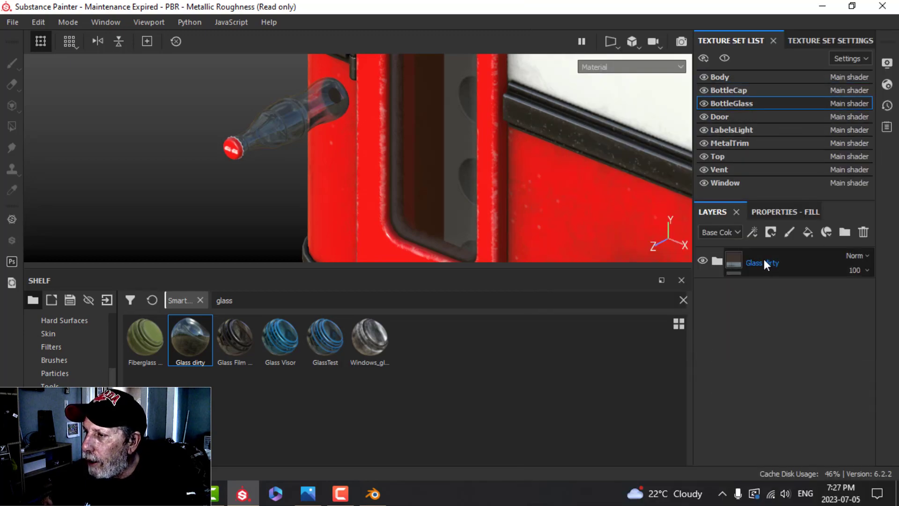
pyautogui.click(717, 260)
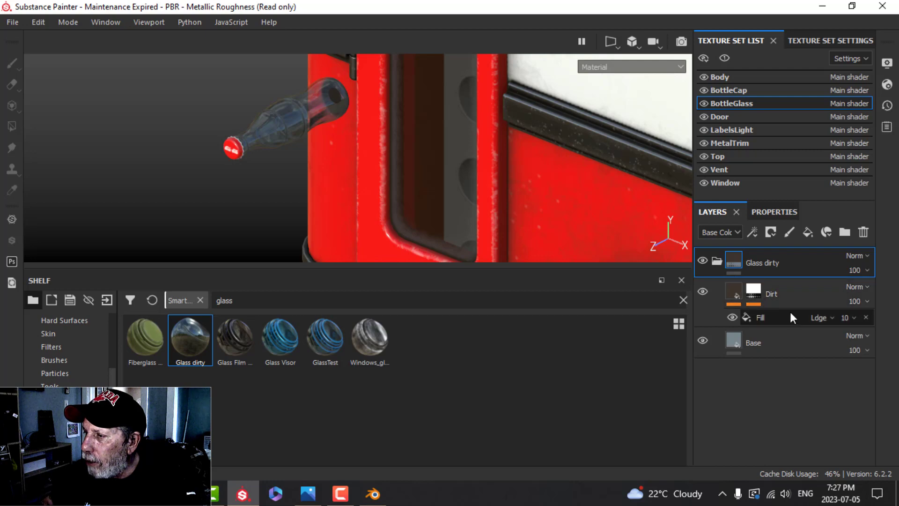
pyautogui.click(718, 261)
pyautogui.rightClick(752, 325)
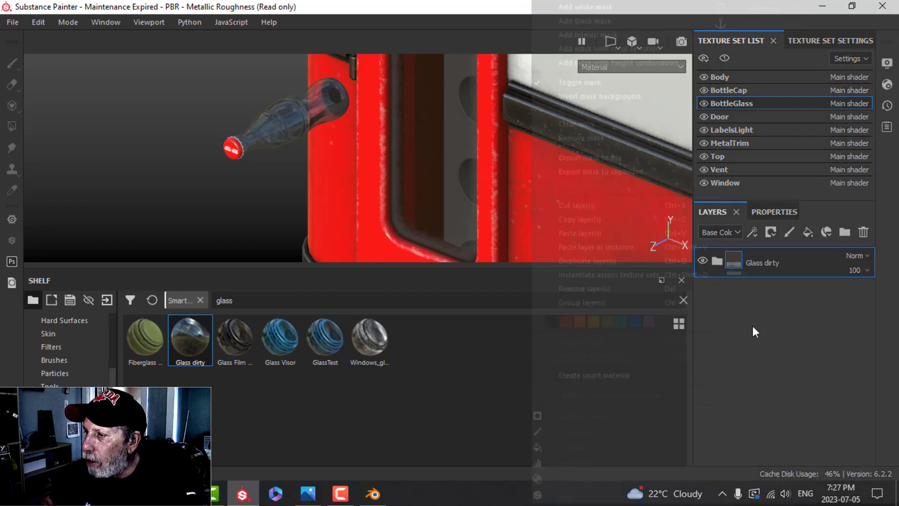
pyautogui.click(606, 234)
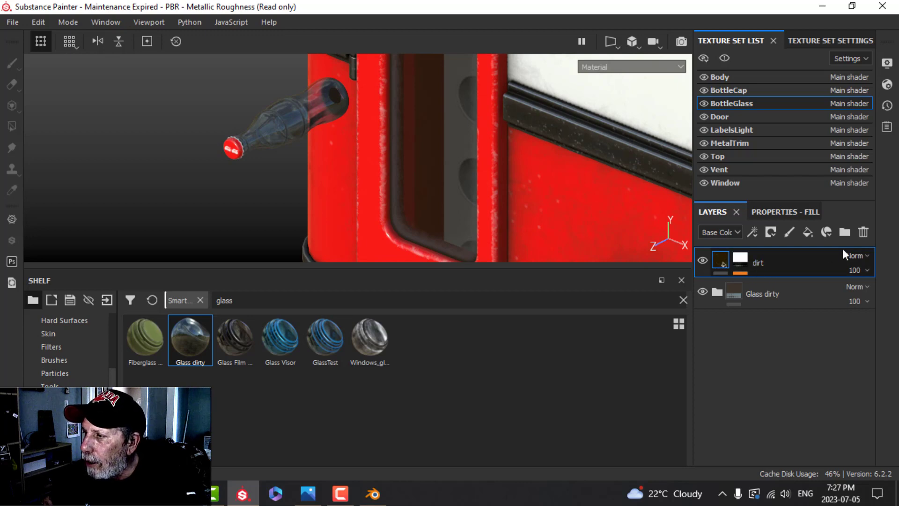
pyautogui.click(863, 232)
# Examine the glass bottle against the whole vending machine, continuing around to the louvered vent on its side.
pyautogui.scroll(-6, 378, 166)
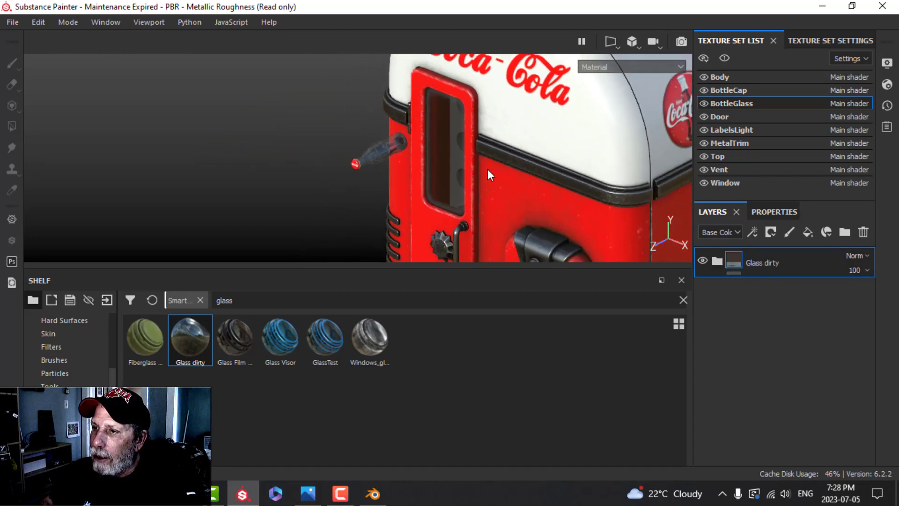
pyautogui.scroll(5, 488, 170)
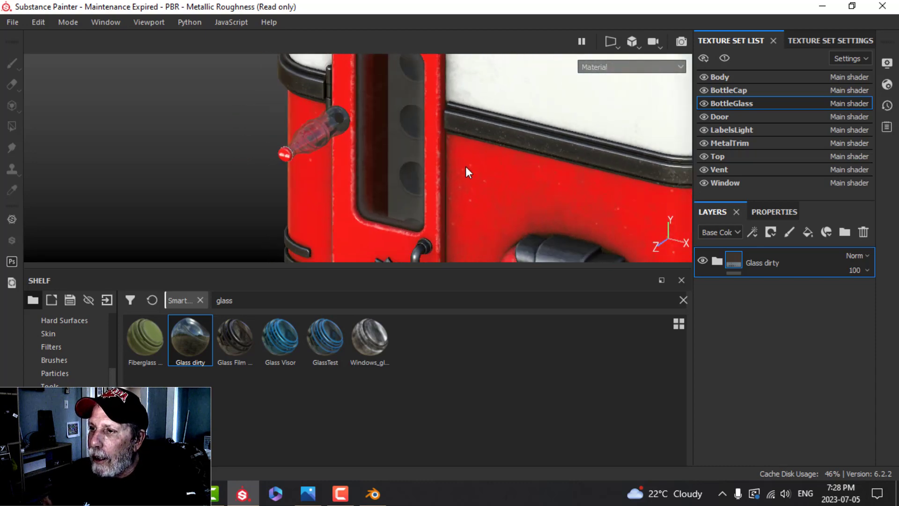
pyautogui.scroll(-4, 472, 175)
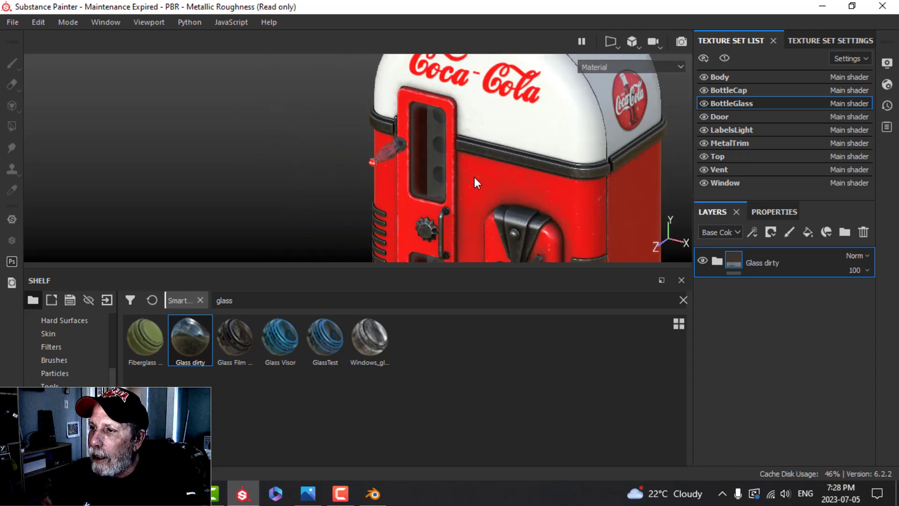
pyautogui.keyDown('alt'); pyautogui.moveTo(474, 179); pyautogui.dragTo(426, 109, button='middle'); pyautogui.keyUp('alt')
pyautogui.keyDown('alt'); pyautogui.moveTo(427, 109); pyautogui.dragTo(502, 153); pyautogui.keyUp('alt')
pyautogui.scroll(-3, 501, 155)
pyautogui.keyDown('alt'); pyautogui.moveTo(503, 158); pyautogui.dragTo(463, 197, button='middle'); pyautogui.keyUp('alt')
pyautogui.keyDown('alt'); pyautogui.moveTo(489, 136); pyautogui.dragTo(514, 59, button='middle'); pyautogui.keyUp('alt')
pyautogui.keyDown('alt'); pyautogui.moveTo(480, 154); pyautogui.dragTo(490, 104, button='middle'); pyautogui.keyUp('alt')
pyautogui.keyDown('alt'); pyautogui.moveTo(499, 129); pyautogui.dragTo(445, 131); pyautogui.keyUp('alt')
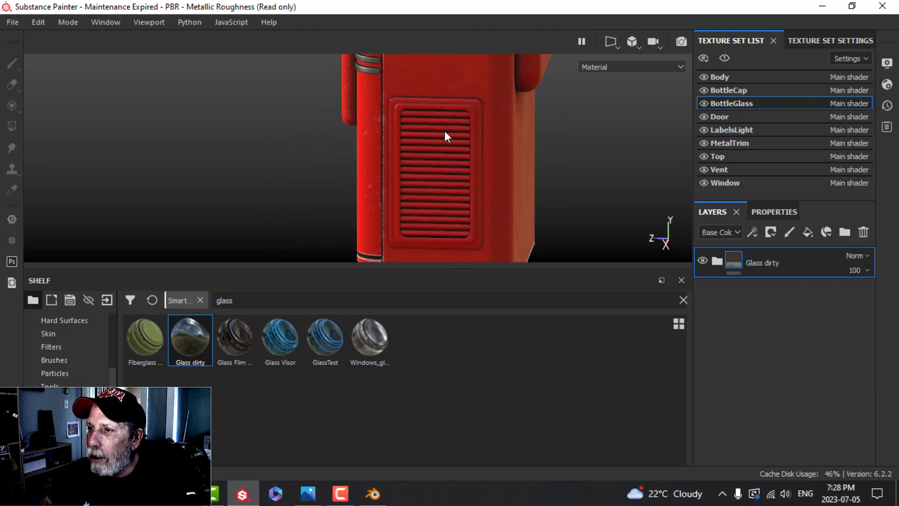
# Add a paint layer named bolts above the dirt layer in the Vent texture set.
pyautogui.click(716, 169)
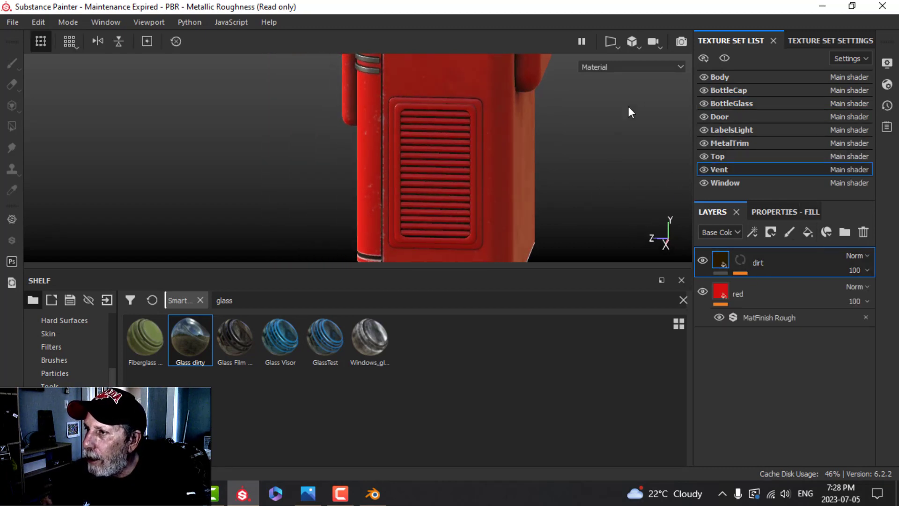
pyautogui.keyDown('alt'); pyautogui.moveTo(602, 121); pyautogui.dragTo(586, 136); pyautogui.keyUp('alt')
pyautogui.scroll(3, 557, 151)
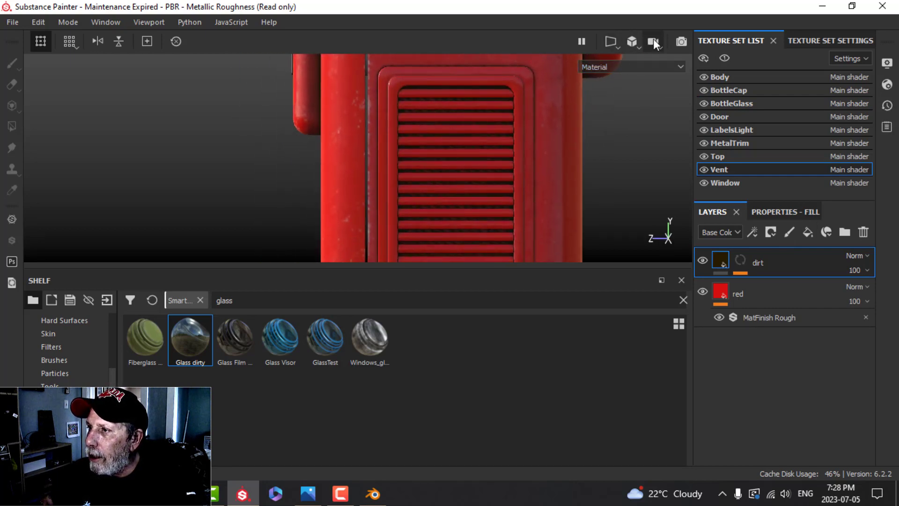
pyautogui.click(638, 45)
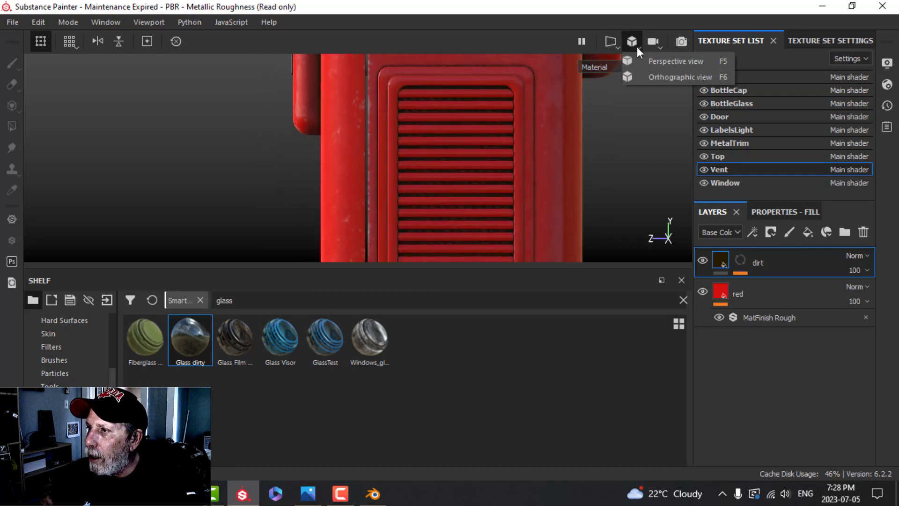
pyautogui.click(790, 231)
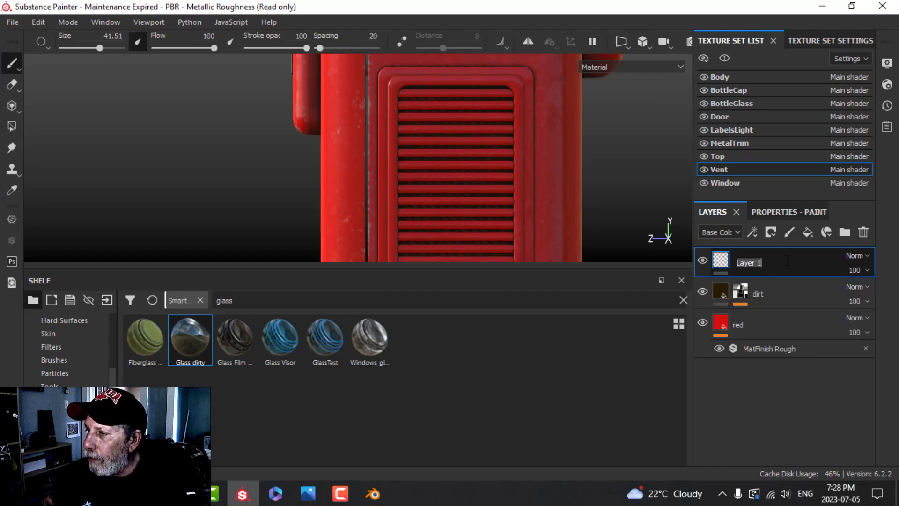
pyautogui.write('bolts')
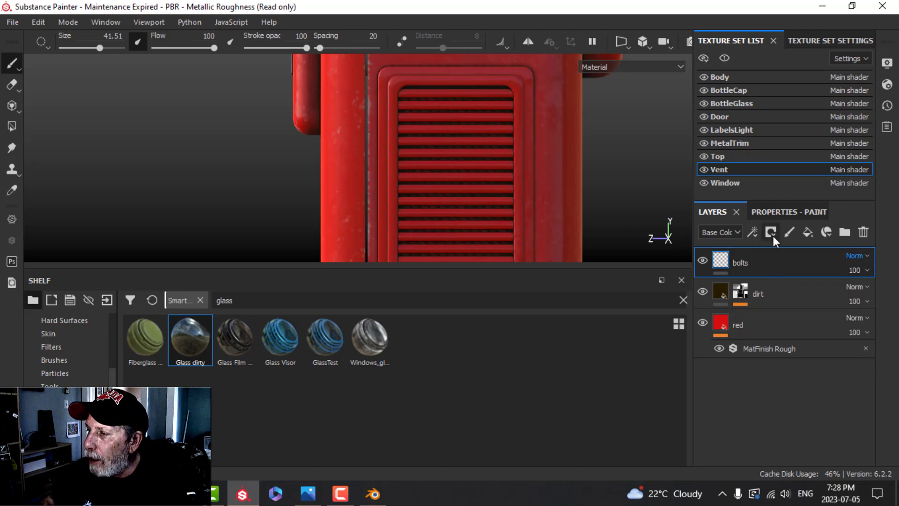
# Enable the paint brush's height channel, with a near-black base color of value 0.022 and a height of -0.5652.
pyautogui.click(772, 213)
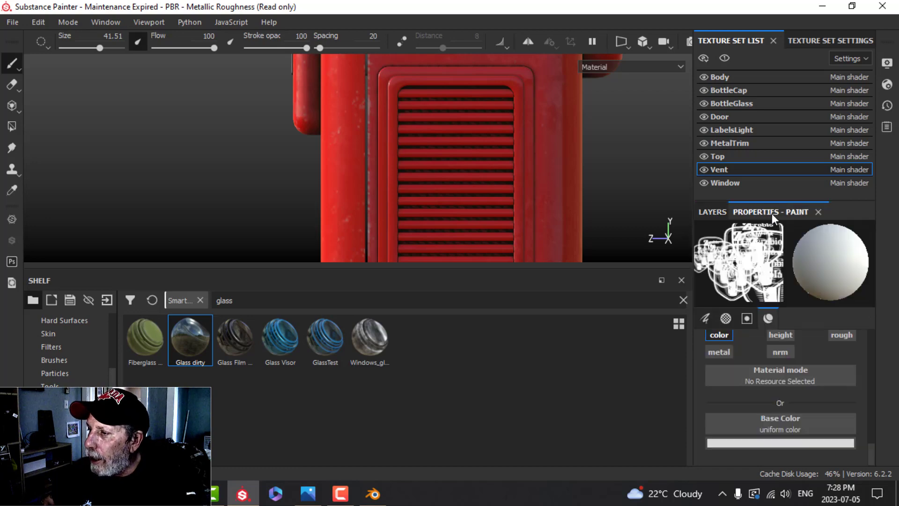
pyautogui.click(777, 333)
pyautogui.click(769, 379)
pyautogui.moveTo(718, 327); pyautogui.dragTo(712, 335)
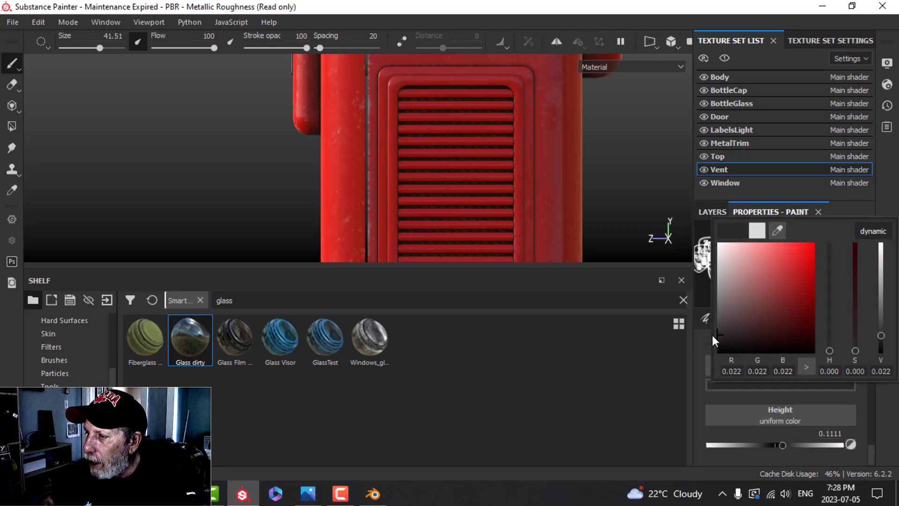
pyautogui.click(709, 341)
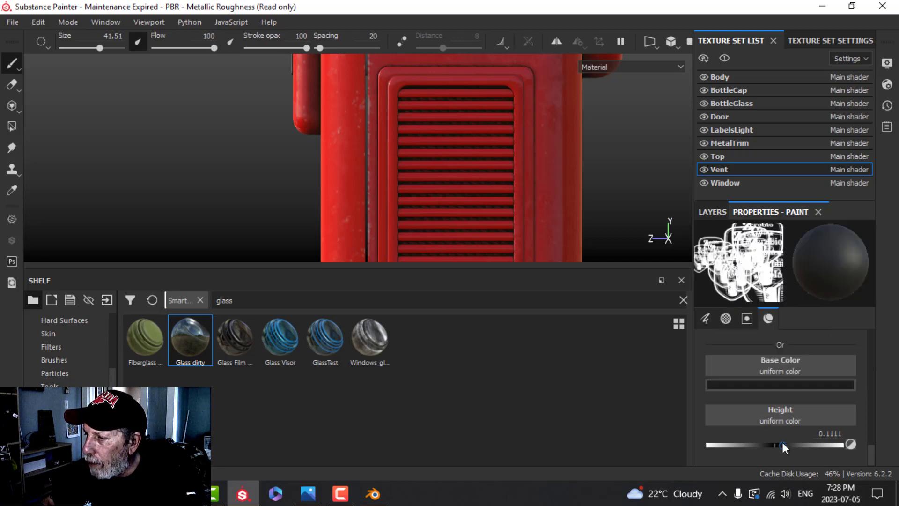
pyautogui.moveTo(782, 442); pyautogui.dragTo(737, 446)
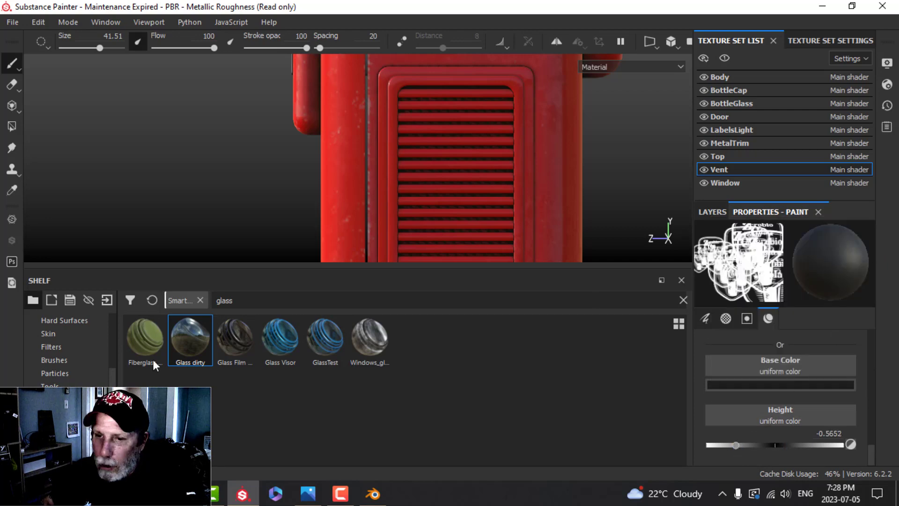
# Search the alphas for "bolt" and load the JRO_Bolts cross-head alpha into the brush.
pyautogui.scroll(3, 67, 375)
pyautogui.click(55, 348)
pyautogui.click(339, 299)
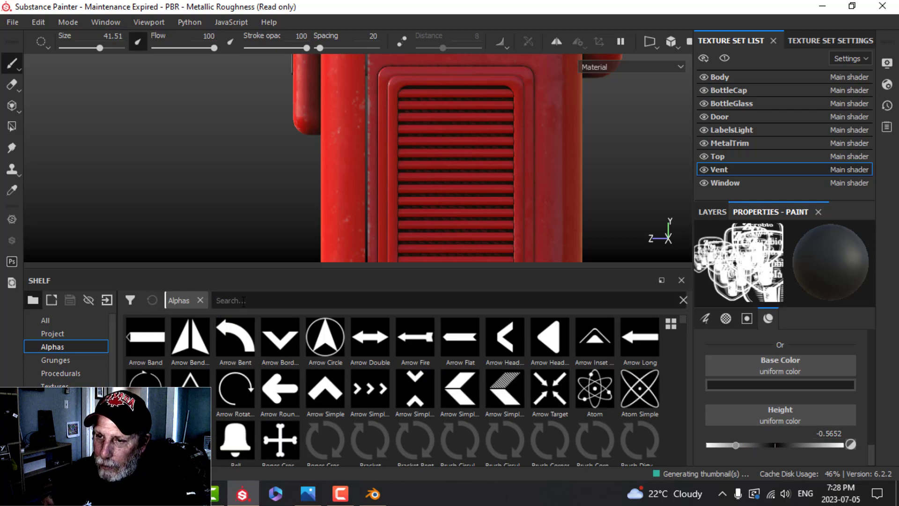
pyautogui.write('bolt')
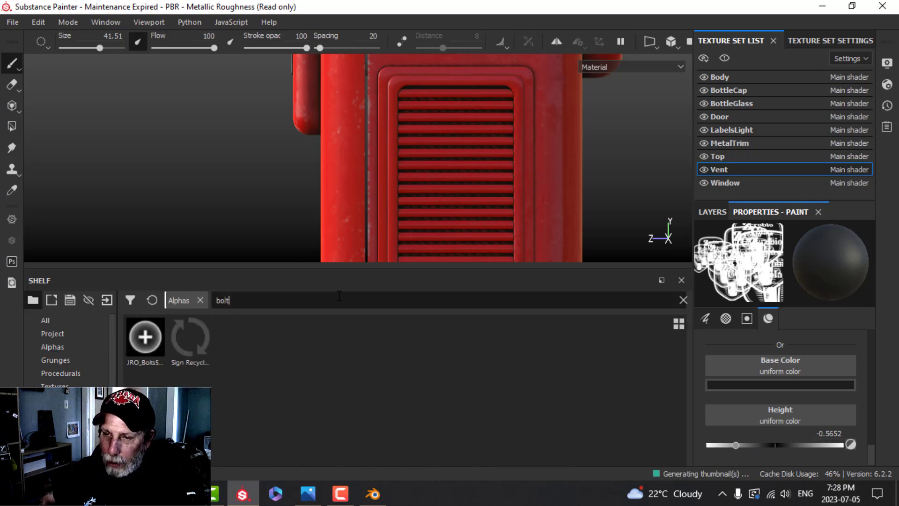
pyautogui.click(147, 343)
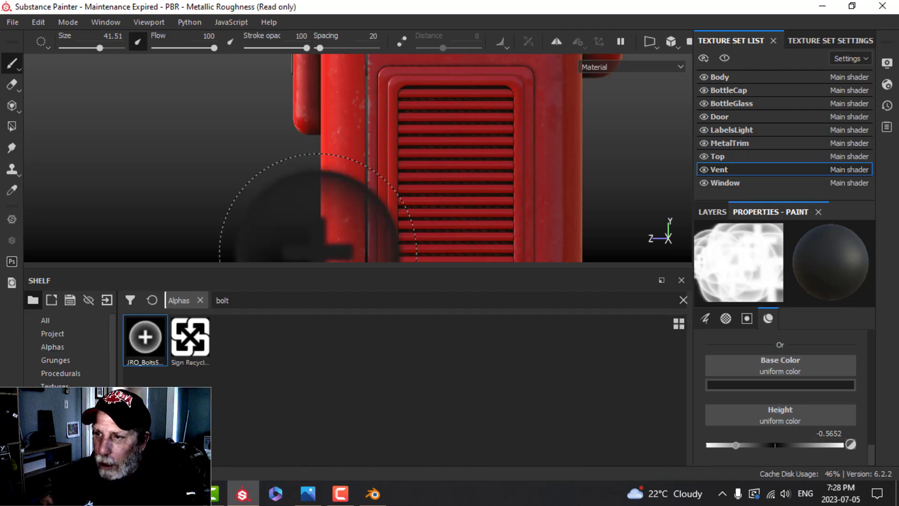
# Reduce the brush size to 1.89 and turn on symmetry for painting the vent.
pyautogui.moveTo(462, 150)
pyautogui.keyDown('ctrl'); pyautogui.mouseDown(button='right')
pyautogui.moveTo(417, 150)
pyautogui.moveTo(452, 151)
pyautogui.moveTo(438, 150)
pyautogui.moveTo(435, 131)
pyautogui.mouseUp(button='right'); pyautogui.keyUp('ctrl')
pyautogui.scroll(2, 434, 131)
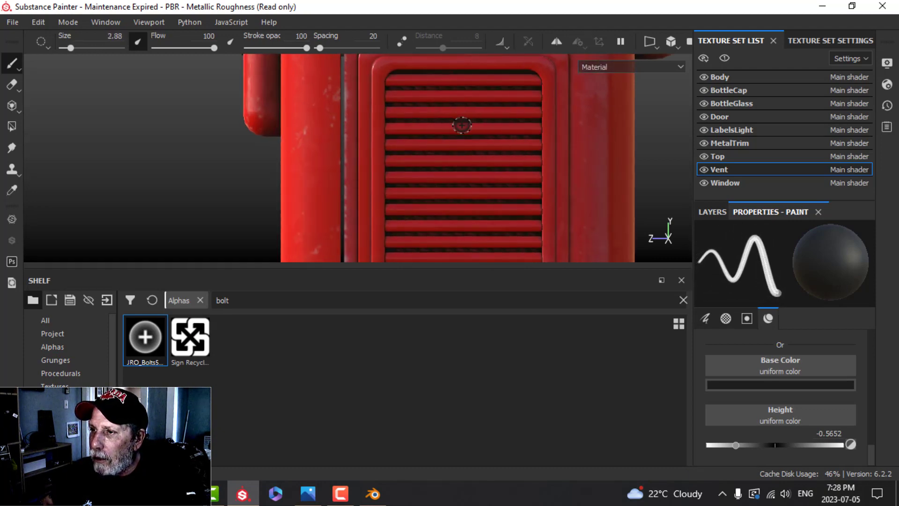
pyautogui.scroll(-1, 462, 125)
pyautogui.scroll(-1, 487, 107)
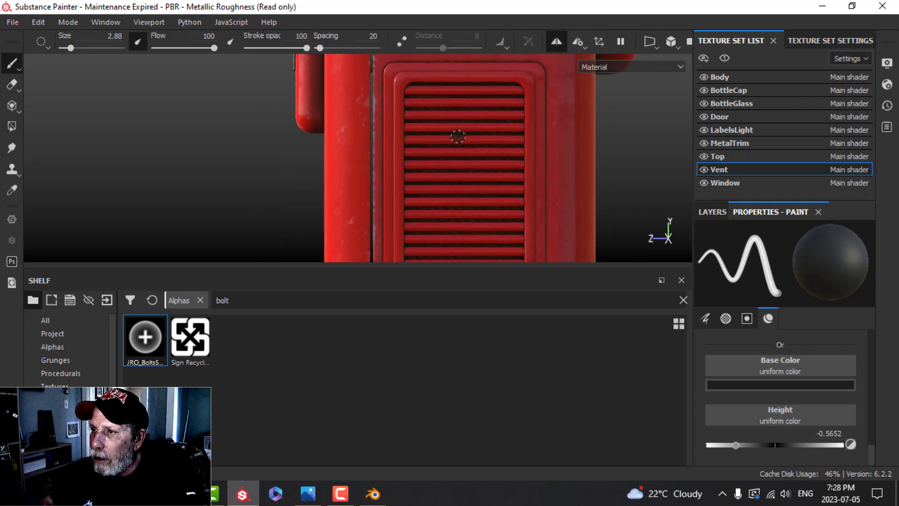
pyautogui.scroll(-3, 458, 137)
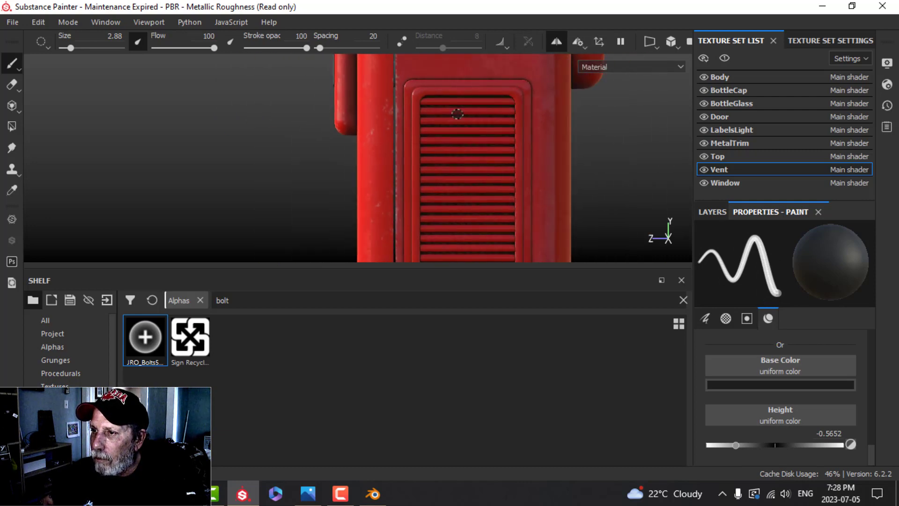
pyautogui.moveTo(457, 114); pyautogui.dragTo(460, 163, button='middle')
pyautogui.keyDown('ctrl'); pyautogui.moveTo(457, 150); pyautogui.dragTo(455, 152, button='right'); pyautogui.keyUp('ctrl')
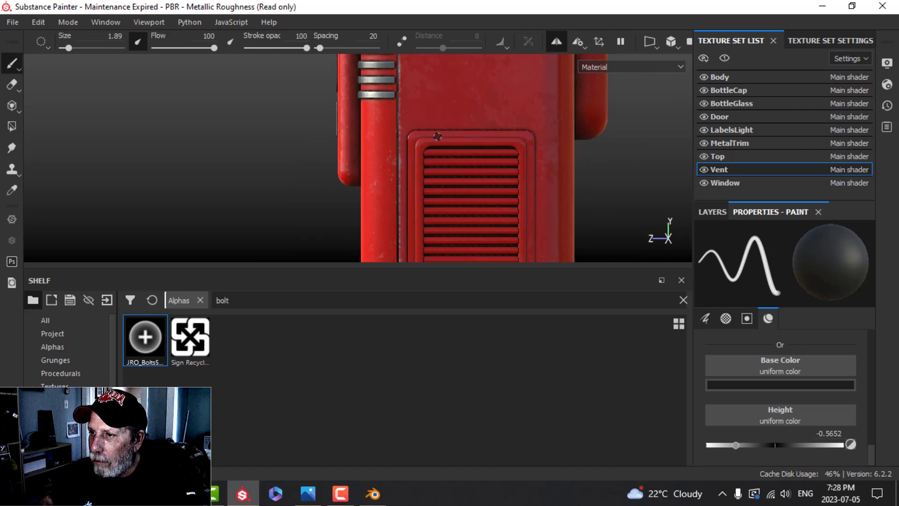
# Stamp a cross-head bolt at each of the four frame corners of the side vents.
pyautogui.scroll(3, 437, 136)
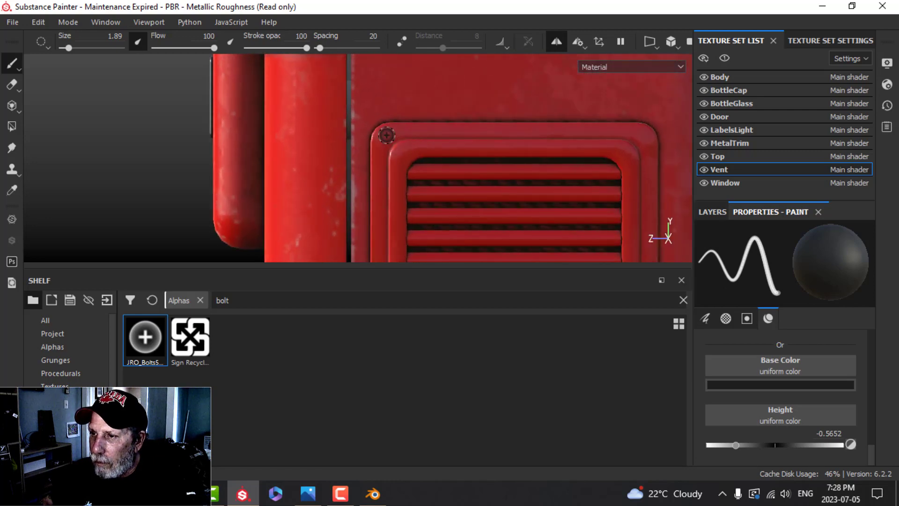
pyautogui.keyDown('alt'); pyautogui.moveTo(470, 162); pyautogui.dragTo(570, 173); pyautogui.keyUp('alt')
pyautogui.keyDown('alt'); pyautogui.moveTo(487, 182); pyautogui.dragTo(557, 186); pyautogui.keyUp('alt')
pyautogui.keyDown('alt'); pyautogui.moveTo(365, 181); pyautogui.dragTo(435, 181); pyautogui.keyUp('alt')
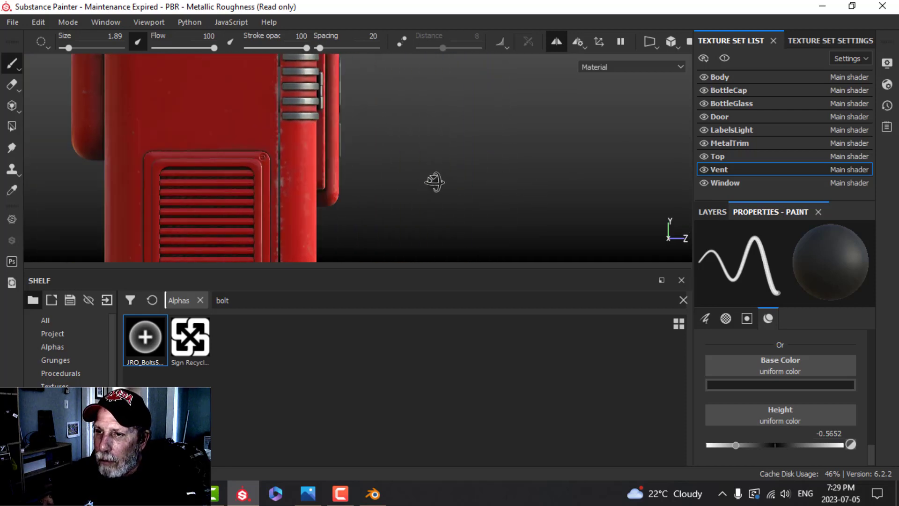
pyautogui.keyDown('alt'); pyautogui.moveTo(335, 181); pyautogui.dragTo(595, 162, button='middle'); pyautogui.keyUp('alt')
pyautogui.scroll(4, 454, 139)
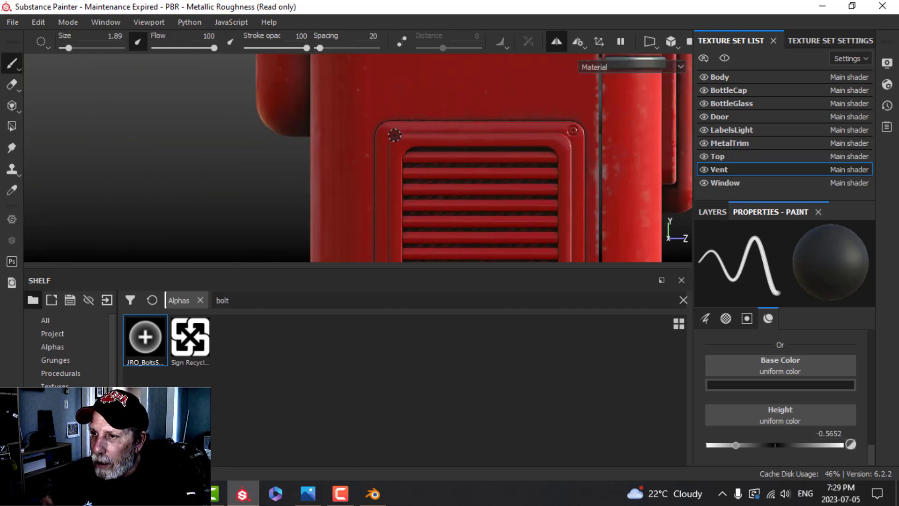
pyautogui.keyDown('alt'); pyautogui.moveTo(386, 133); pyautogui.dragTo(430, 191); pyautogui.keyUp('alt')
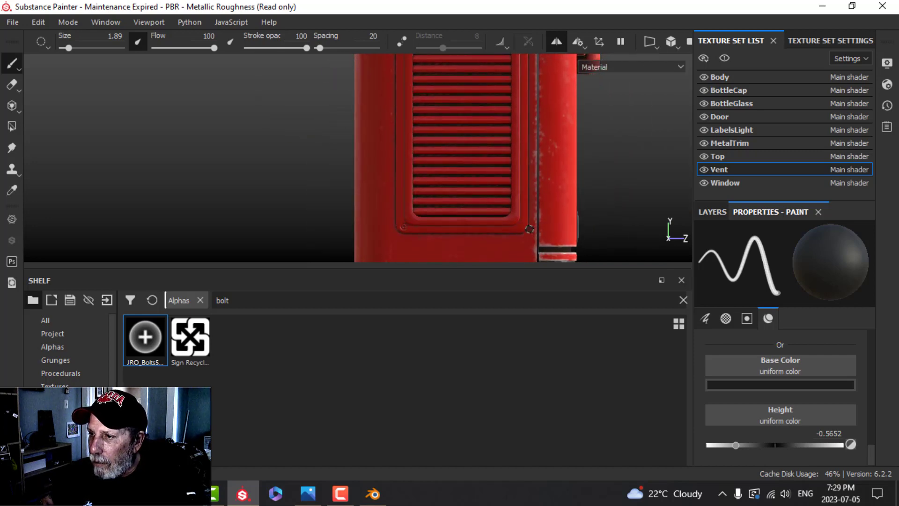
pyautogui.scroll(-3, 549, 217)
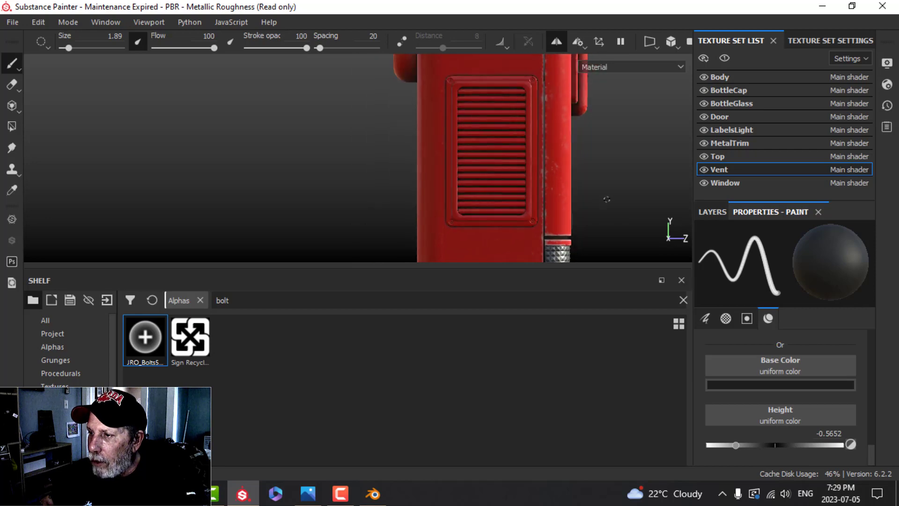
# Turn off symmetry for the paint brush.
pyautogui.keyDown('alt'); pyautogui.moveTo(606, 198); pyautogui.dragTo(574, 164, button='middle'); pyautogui.keyUp('alt')
pyautogui.keyDown('alt'); pyautogui.moveTo(574, 165); pyautogui.dragTo(502, 158); pyautogui.keyUp('alt')
pyautogui.keyDown('alt'); pyautogui.moveTo(562, 161); pyautogui.dragTo(454, 173, button='middle'); pyautogui.keyUp('alt')
pyautogui.keyDown('alt'); pyautogui.moveTo(511, 174); pyautogui.dragTo(440, 161); pyautogui.keyUp('alt')
pyautogui.keyDown('alt'); pyautogui.moveTo(566, 154); pyautogui.dragTo(493, 156); pyautogui.keyUp('alt')
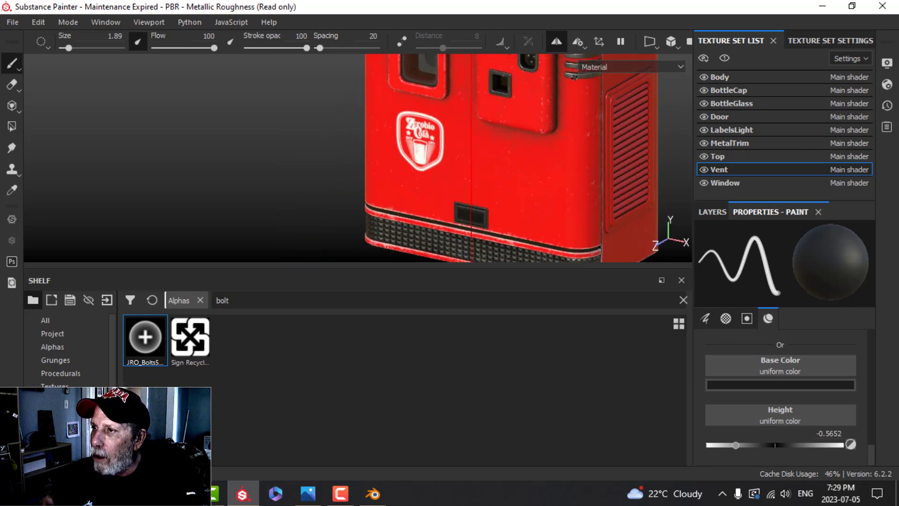
pyautogui.click(561, 42)
# Examine the bolted side vent together with the machine's front from a greater distance.
pyautogui.scroll(2, 545, 166)
pyautogui.keyDown('alt'); pyautogui.moveTo(571, 175); pyautogui.dragTo(496, 197, button='middle'); pyautogui.keyUp('alt')
pyautogui.scroll(-4, 499, 187)
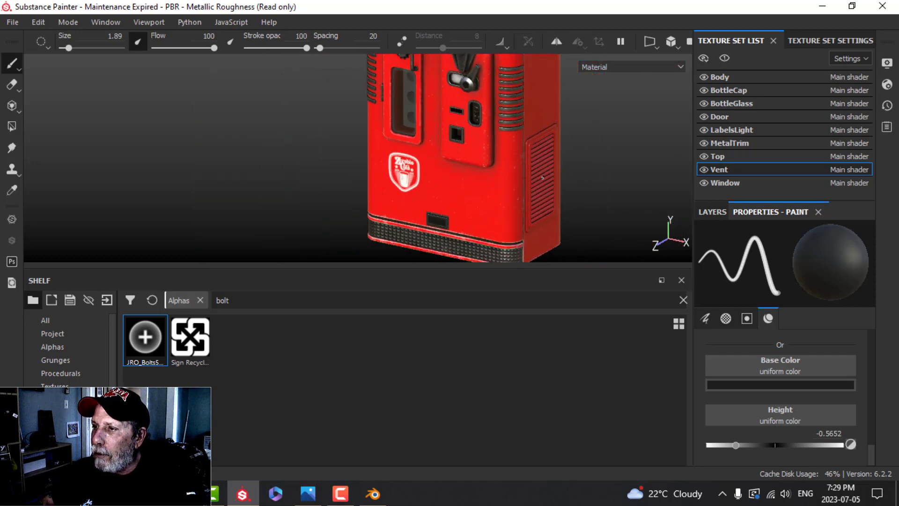
pyautogui.keyDown('alt'); pyautogui.moveTo(542, 178); pyautogui.dragTo(465, 194, button='middle'); pyautogui.keyUp('alt')
pyautogui.keyDown('alt'); pyautogui.moveTo(527, 175); pyautogui.dragTo(484, 161); pyautogui.keyUp('alt')
pyautogui.scroll(-3, 463, 177)
pyautogui.keyDown('alt'); pyautogui.moveTo(451, 180); pyautogui.dragTo(488, 181, button='middle'); pyautogui.keyUp('alt')
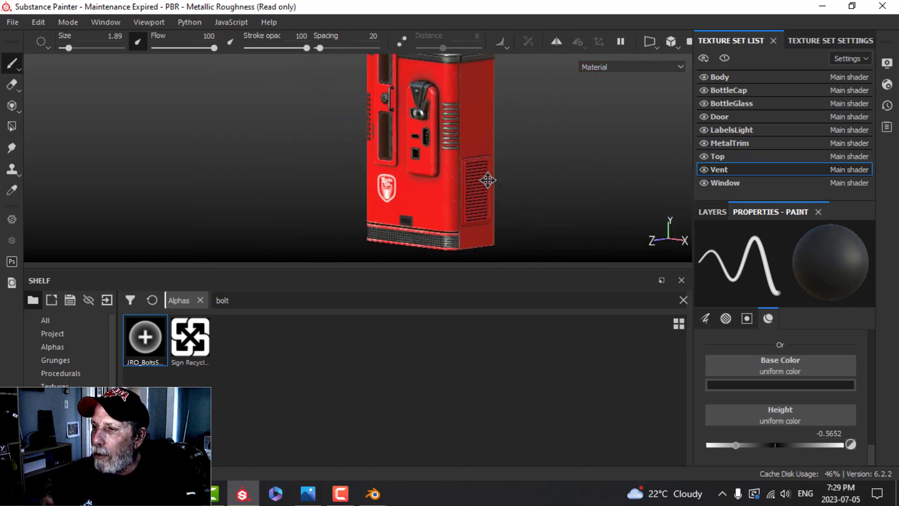
pyautogui.keyDown('alt'); pyautogui.moveTo(487, 179); pyautogui.dragTo(489, 170); pyautogui.keyUp('alt')
# Move the bolts layer below the dirt layer and add an anchor point to it.
pyautogui.click(712, 212)
pyautogui.moveTo(758, 262); pyautogui.dragTo(761, 305)
pyautogui.click(754, 232)
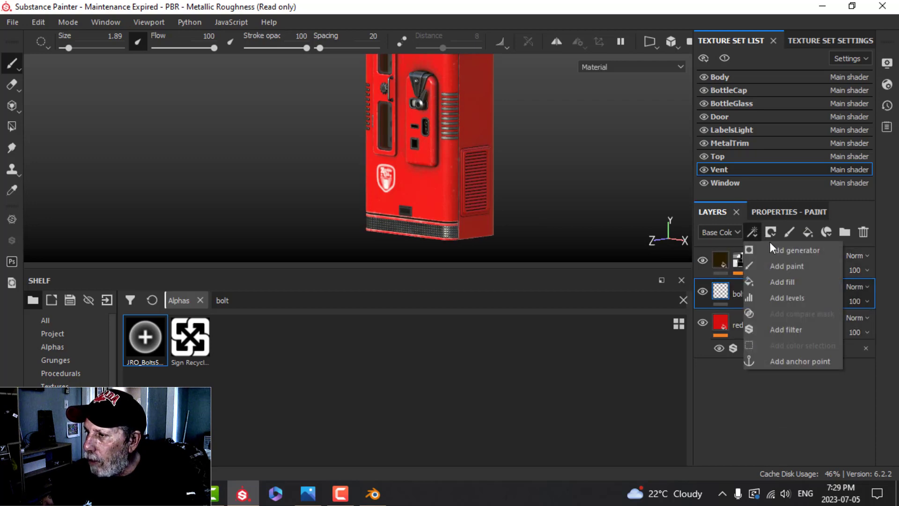
pyautogui.click(800, 362)
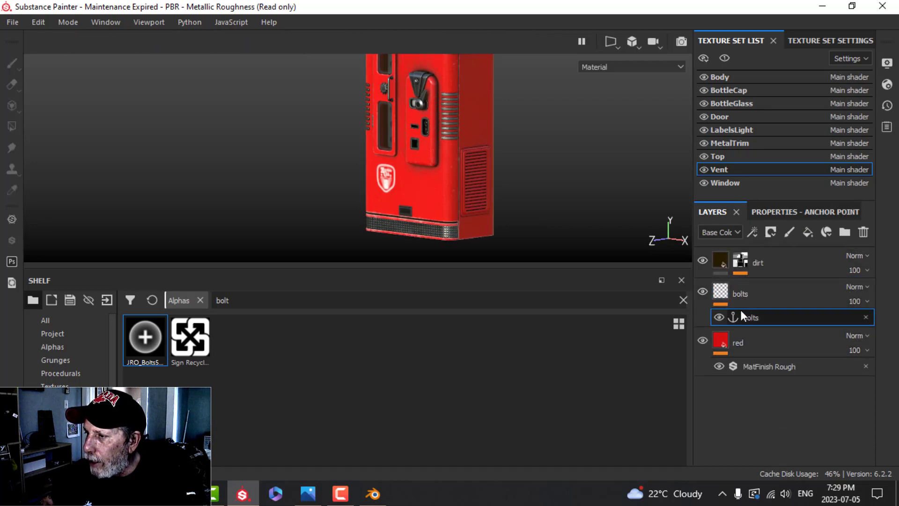
# Enable micro details in the Dirt generator on the dirt layer's mask.
pyautogui.click(759, 268)
pyautogui.click(765, 284)
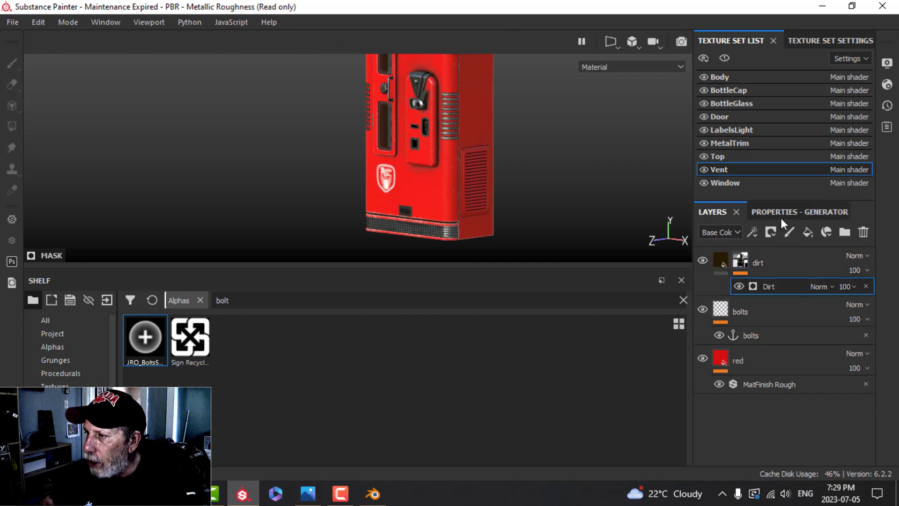
pyautogui.click(781, 218)
pyautogui.scroll(-6, 760, 337)
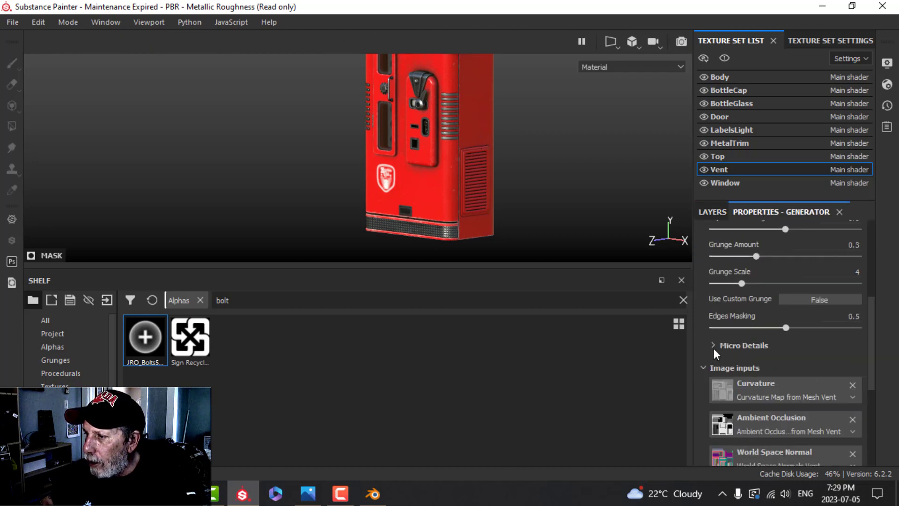
pyautogui.click(714, 349)
pyautogui.click(810, 360)
pyautogui.scroll(-5, 802, 406)
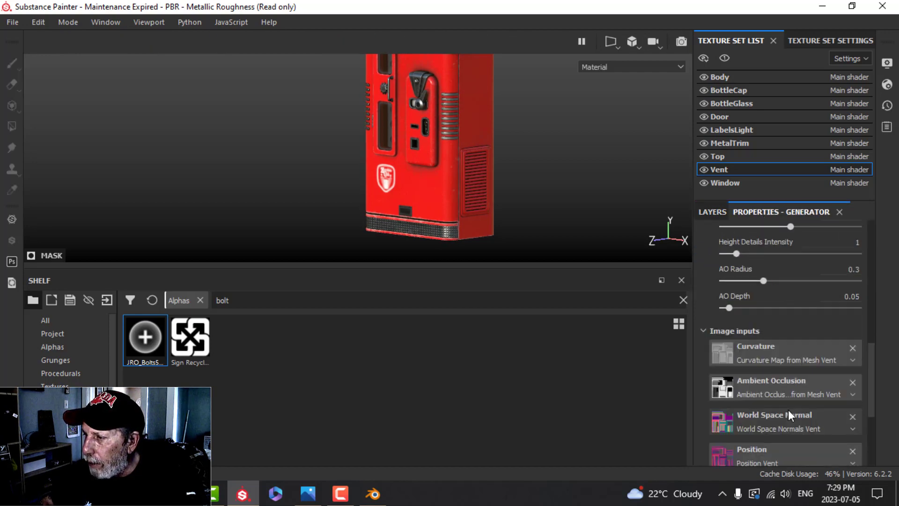
# Use the bolts anchor point as the Dirt generator's Micro Height input, with Height as the referenced channel.
pyautogui.scroll(-3, 788, 409)
pyautogui.click(791, 420)
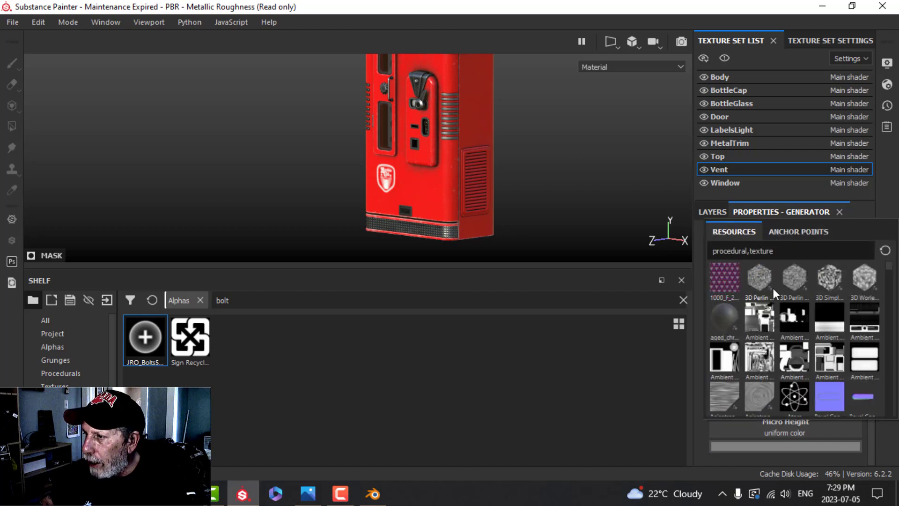
pyautogui.click(795, 234)
pyautogui.click(736, 252)
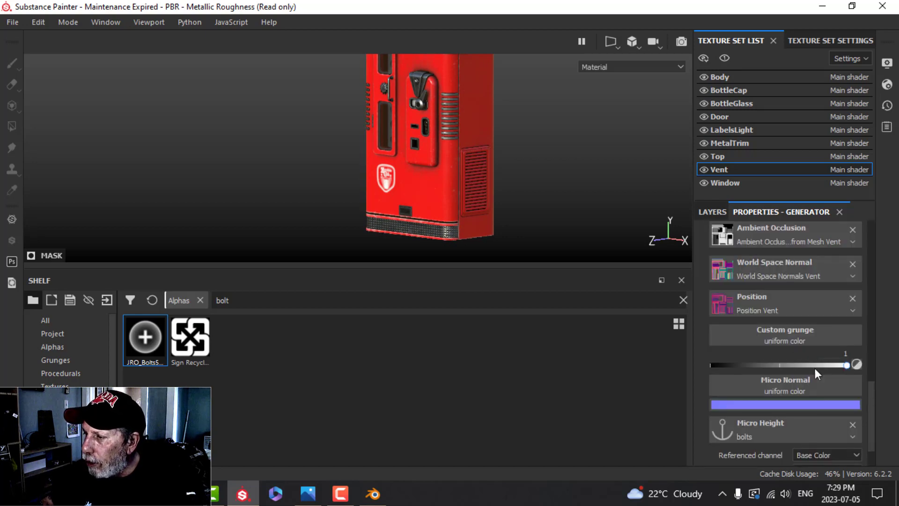
pyautogui.scroll(-1, 842, 432)
pyautogui.click(810, 416)
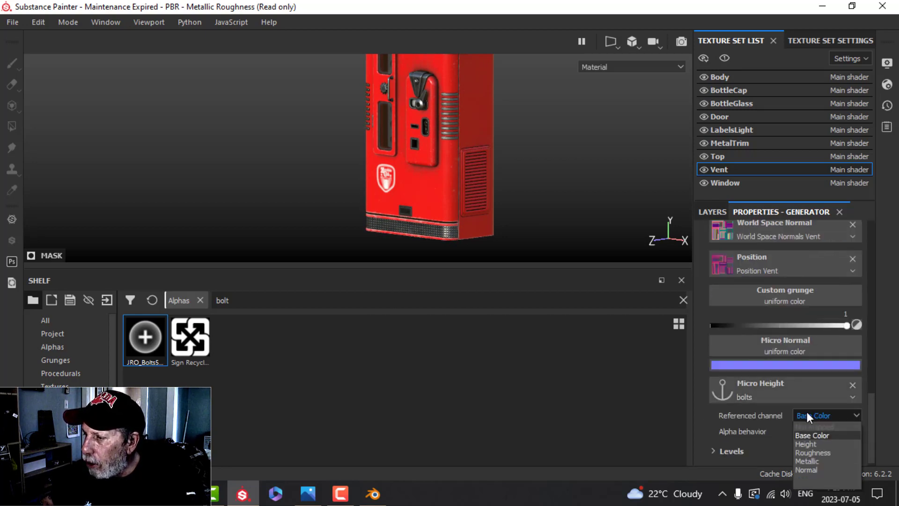
pyautogui.click(809, 445)
pyautogui.scroll(-3, 533, 206)
# Inspect the vent bolts up close and set the viewport to perspective view.
pyautogui.scroll(8, 529, 204)
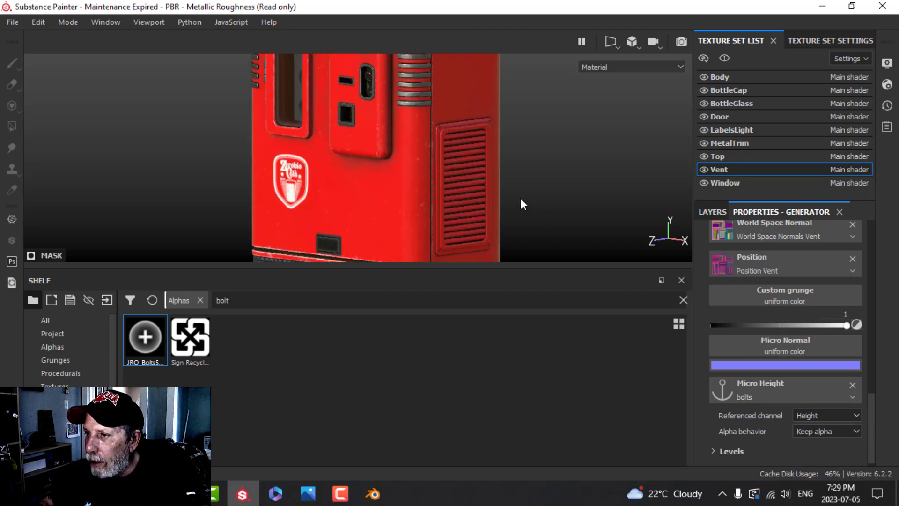
pyautogui.scroll(6, 524, 204)
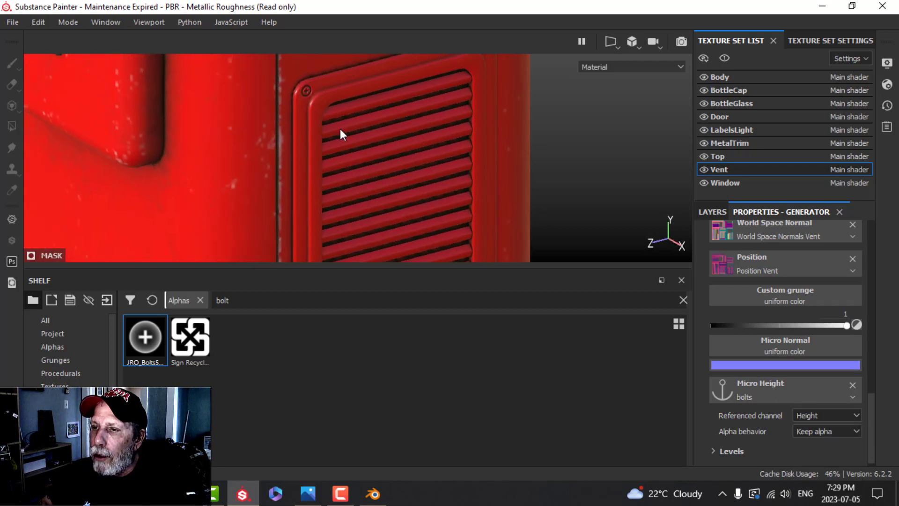
pyautogui.scroll(-6, 428, 136)
pyautogui.click(632, 39)
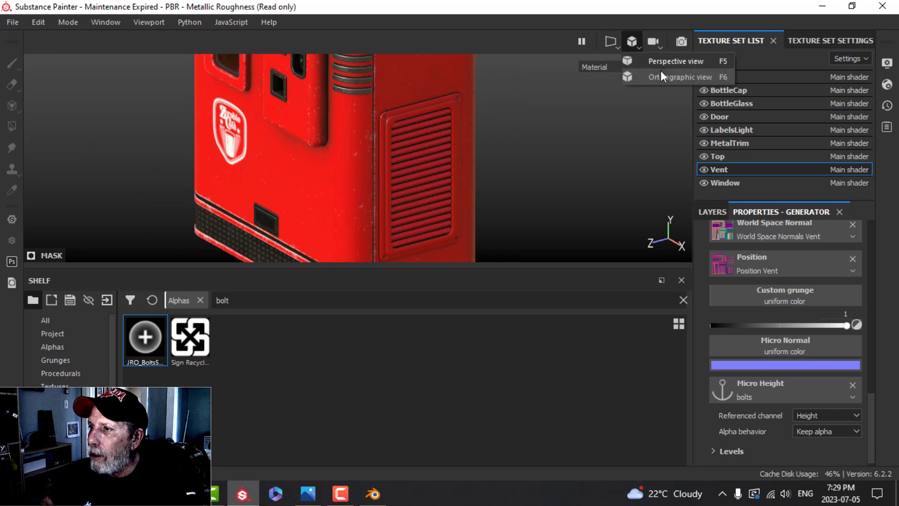
pyautogui.click(662, 74)
pyautogui.scroll(-6, 417, 188)
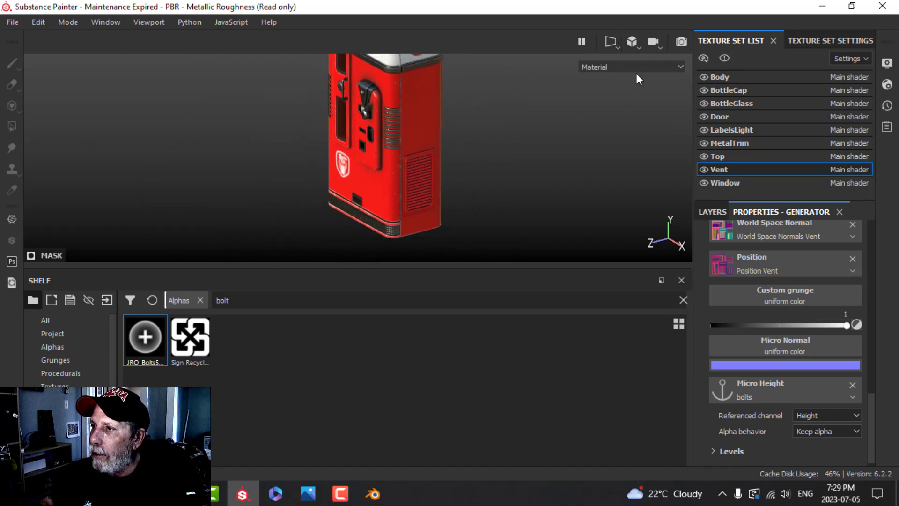
pyautogui.click(632, 41)
pyautogui.click(648, 60)
# Examine the whole vending machine from the front and both sides in an enlarged viewport without the side panels.
pyautogui.scroll(5, 378, 194)
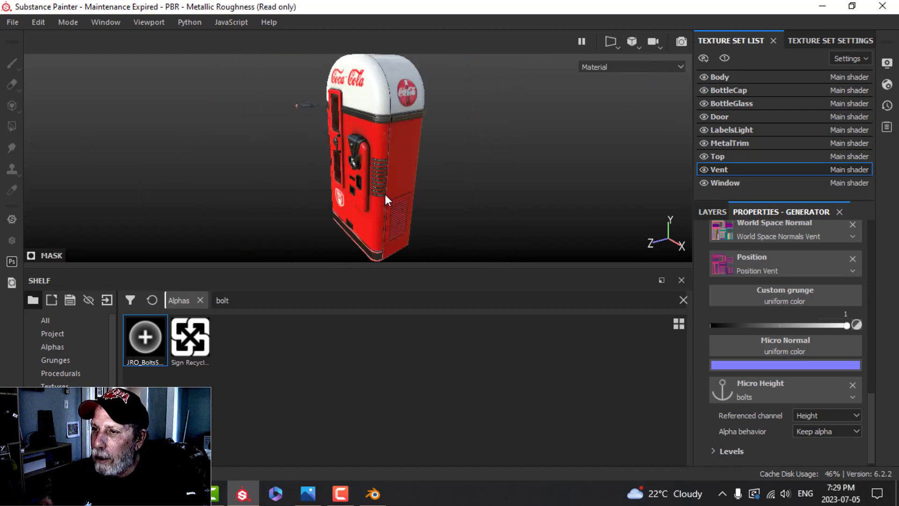
pyautogui.keyDown('alt'); pyautogui.moveTo(304, 174); pyautogui.dragTo(558, 173); pyautogui.keyUp('alt')
pyautogui.keyDown('alt'); pyautogui.moveTo(359, 177); pyautogui.dragTo(411, 172); pyautogui.keyUp('alt')
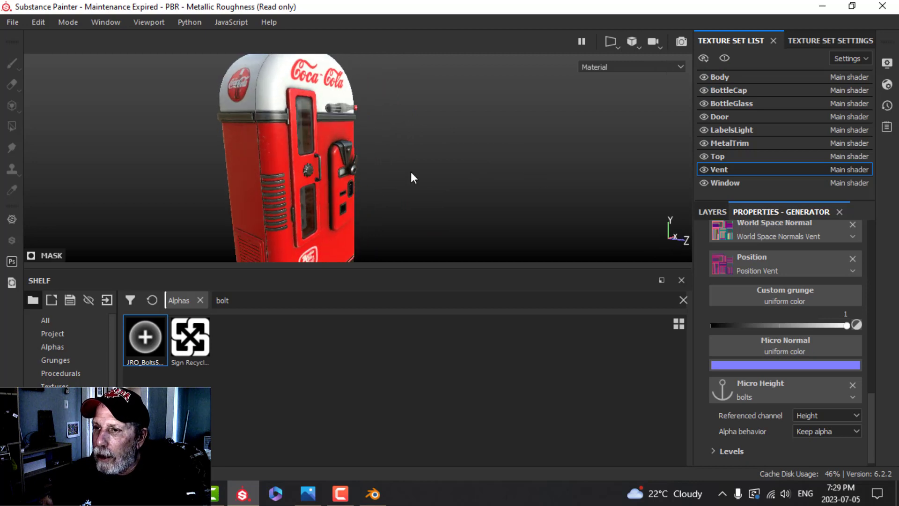
pyautogui.press('Tab')
pyautogui.keyDown('alt'); pyautogui.moveTo(499, 216); pyautogui.dragTo(359, 209); pyautogui.keyUp('alt')
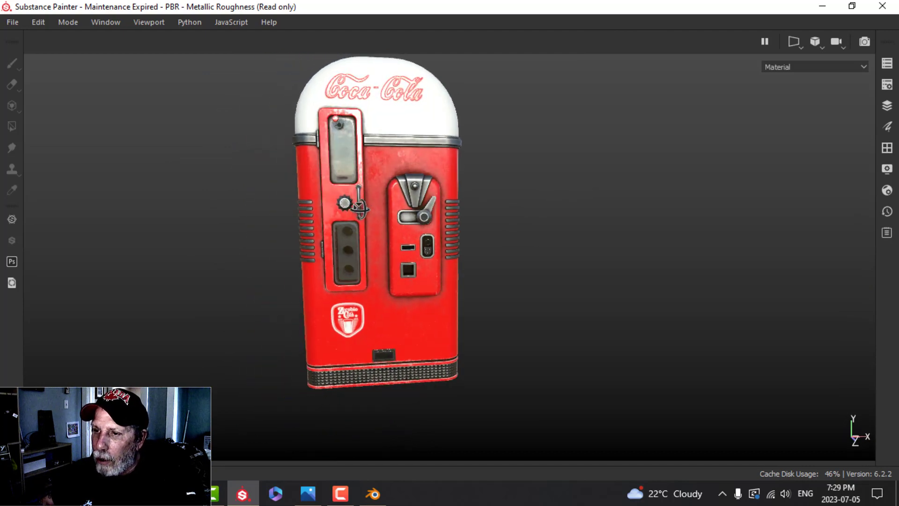
pyautogui.scroll(4, 396, 228)
pyautogui.keyDown('alt'); pyautogui.moveTo(536, 241); pyautogui.dragTo(435, 244); pyautogui.keyUp('alt')
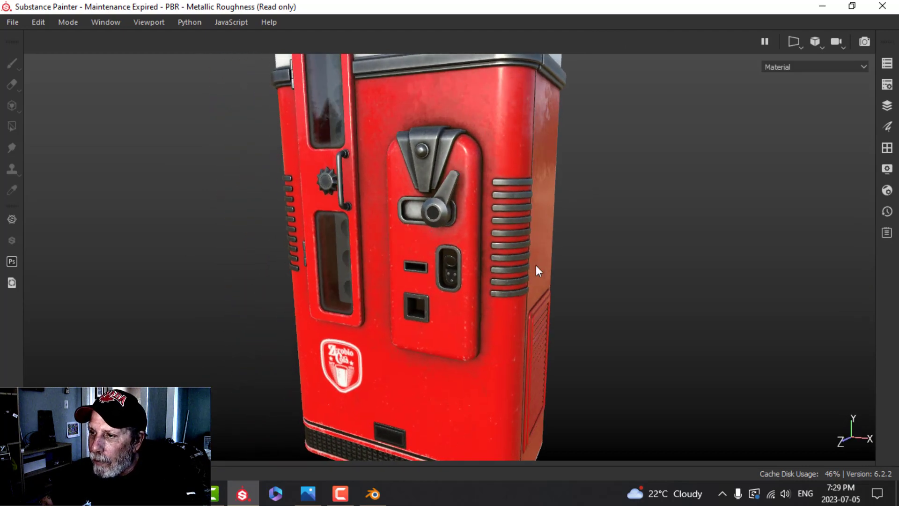
pyautogui.scroll(-3, 537, 253)
pyautogui.keyDown('alt'); pyautogui.moveTo(536, 255); pyautogui.dragTo(598, 216); pyautogui.keyUp('alt')
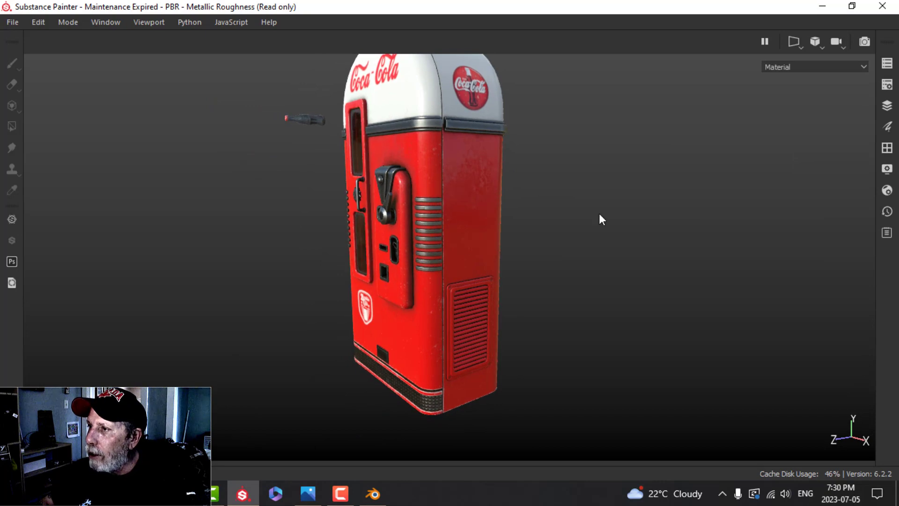
pyautogui.press('Tab')
# Set the Body texture set's size to 2048.
pyautogui.click(744, 78)
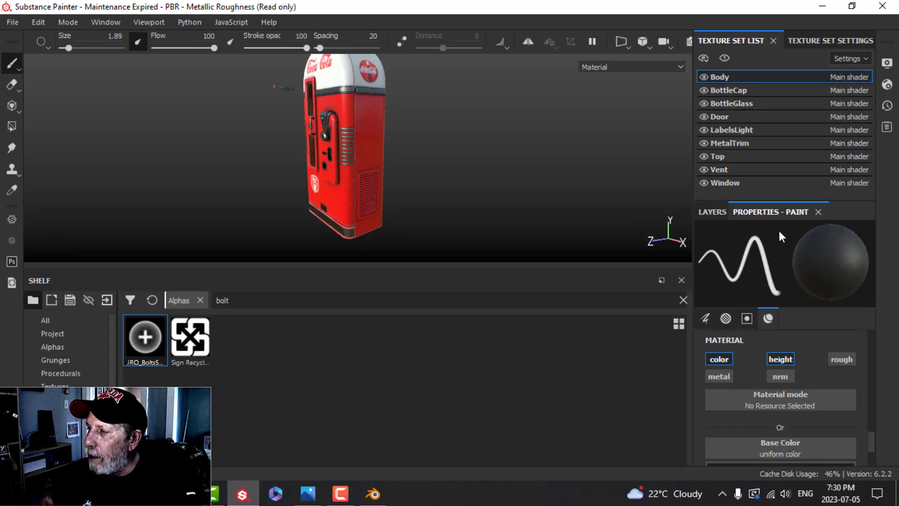
pyautogui.click(818, 42)
pyautogui.click(737, 40)
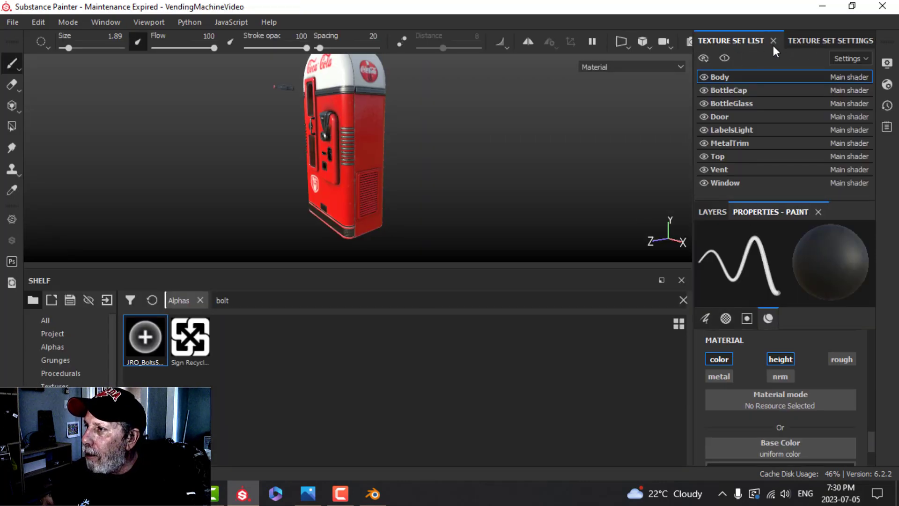
pyautogui.click(802, 41)
pyautogui.click(780, 140)
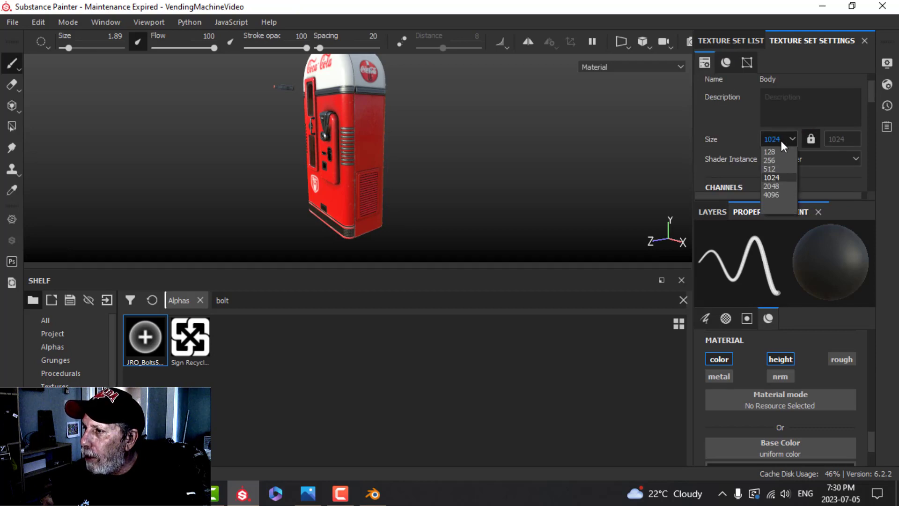
pyautogui.click(772, 185)
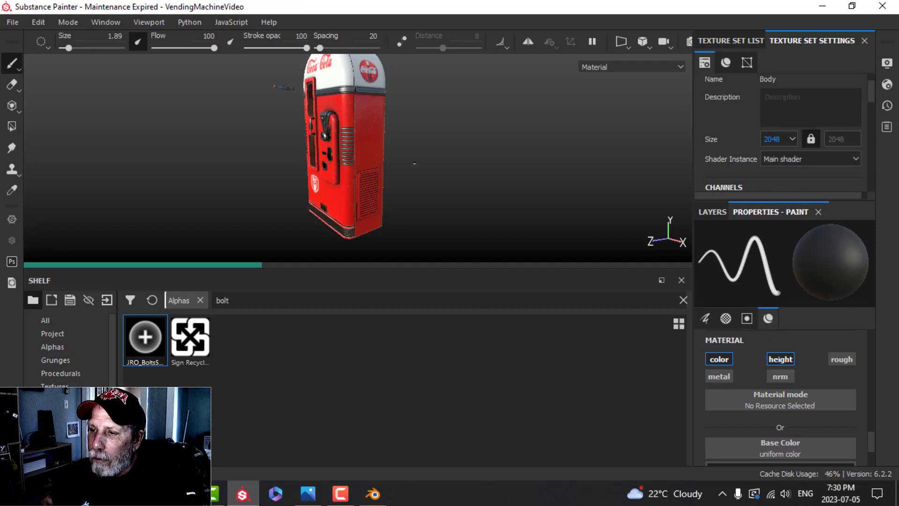
# Examine the machine's body, side vent and white top for texture sharpness.
pyautogui.scroll(2, 414, 163)
pyautogui.scroll(2, 414, 163)
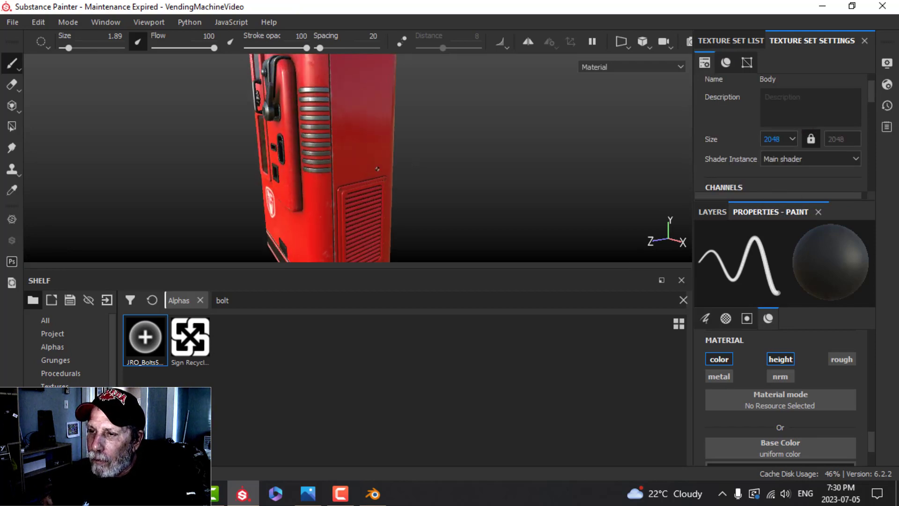
pyautogui.keyDown('alt'); pyautogui.moveTo(415, 163); pyautogui.dragTo(425, 144); pyautogui.keyUp('alt')
pyautogui.scroll(-2, 427, 112)
pyautogui.keyDown('alt'); pyautogui.moveTo(427, 112); pyautogui.dragTo(405, 178, button='middle'); pyautogui.keyUp('alt')
pyautogui.scroll(2, 409, 149)
pyautogui.keyDown('alt'); pyautogui.moveTo(408, 179); pyautogui.dragTo(404, 188); pyautogui.keyUp('alt')
pyautogui.keyDown('alt'); pyautogui.moveTo(359, 135); pyautogui.dragTo(380, 159); pyautogui.keyUp('alt')
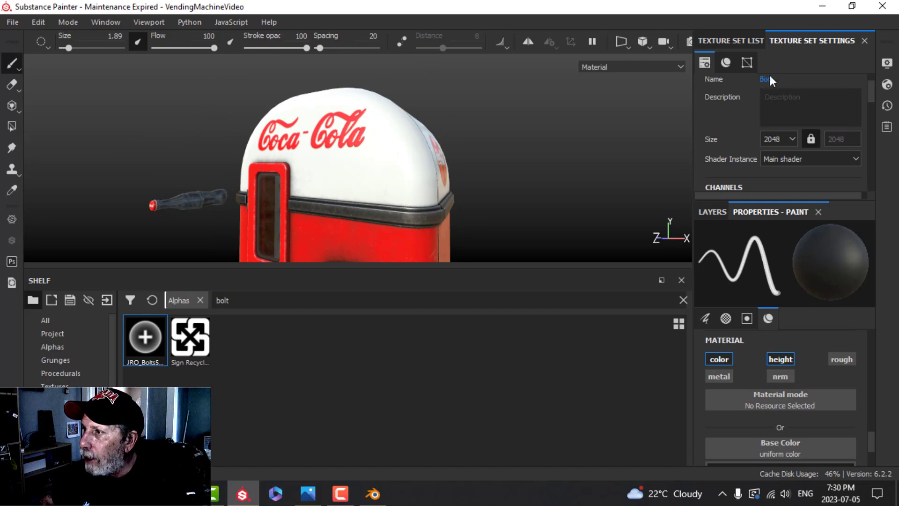
# Set the Top texture set's size to 2048.
pyautogui.click(741, 40)
pyautogui.click(731, 157)
pyautogui.click(807, 40)
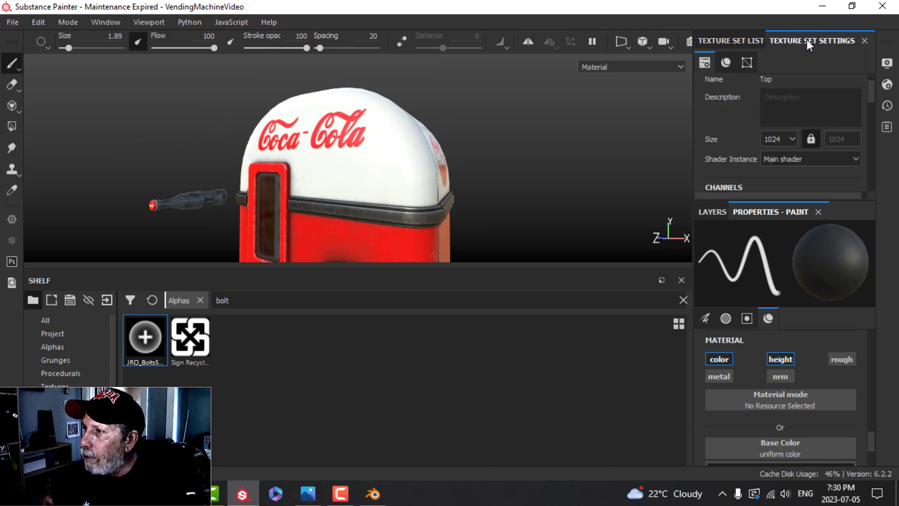
pyautogui.click(776, 138)
pyautogui.click(773, 186)
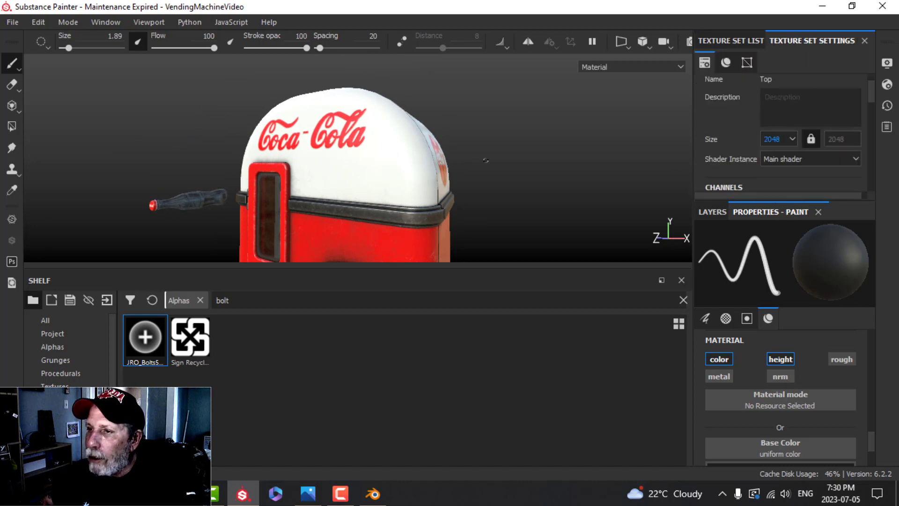
pyautogui.keyDown('alt'); pyautogui.moveTo(419, 177); pyautogui.dragTo(529, 150); pyautogui.keyUp('alt')
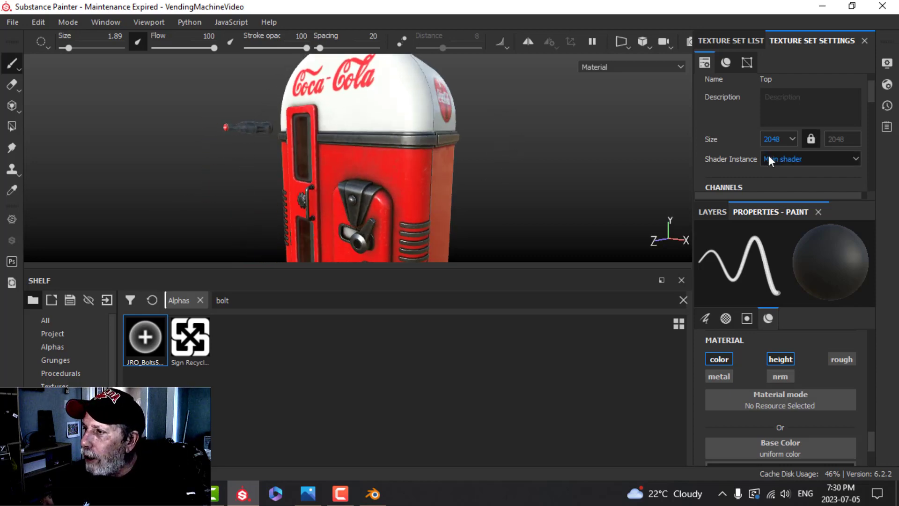
# Set the MetalTrim texture set's size to 2048.
pyautogui.click(749, 41)
pyautogui.click(736, 143)
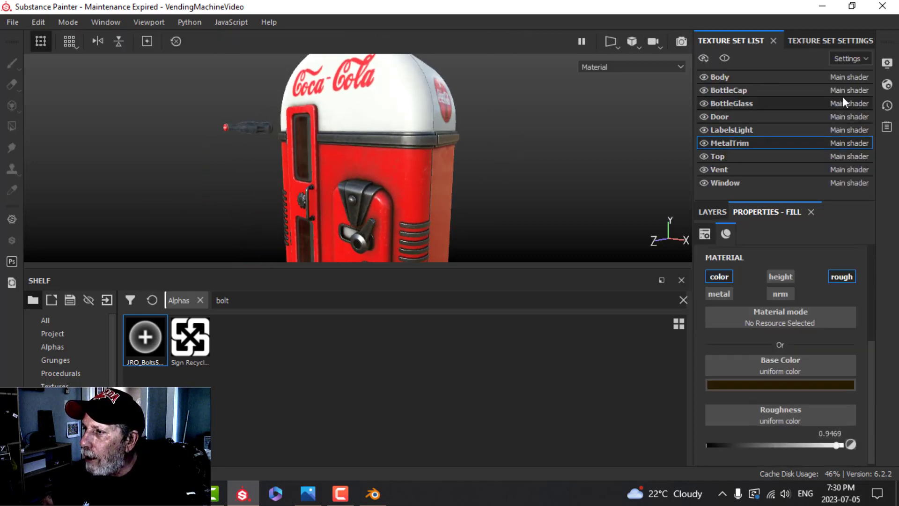
pyautogui.click(846, 41)
pyautogui.click(781, 139)
pyautogui.click(773, 185)
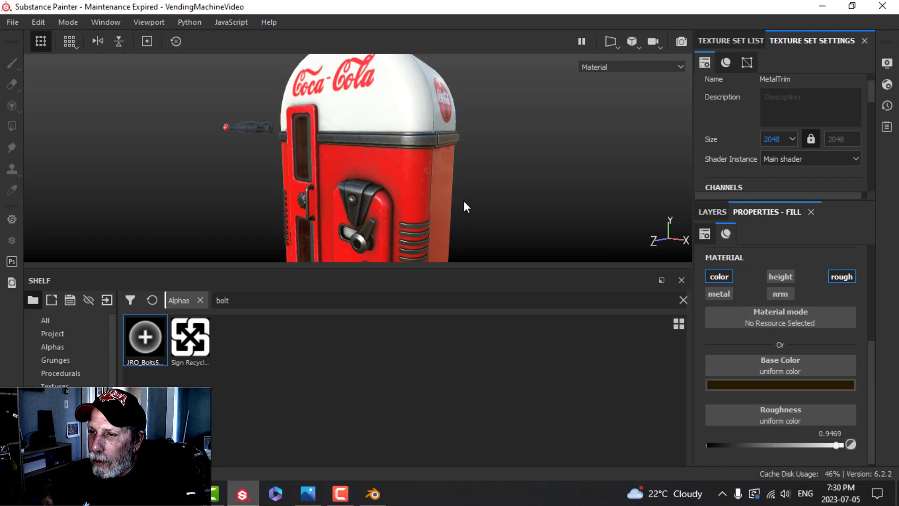
# Set the BottleCap texture set's size to 2048.
pyautogui.click(735, 40)
pyautogui.click(747, 89)
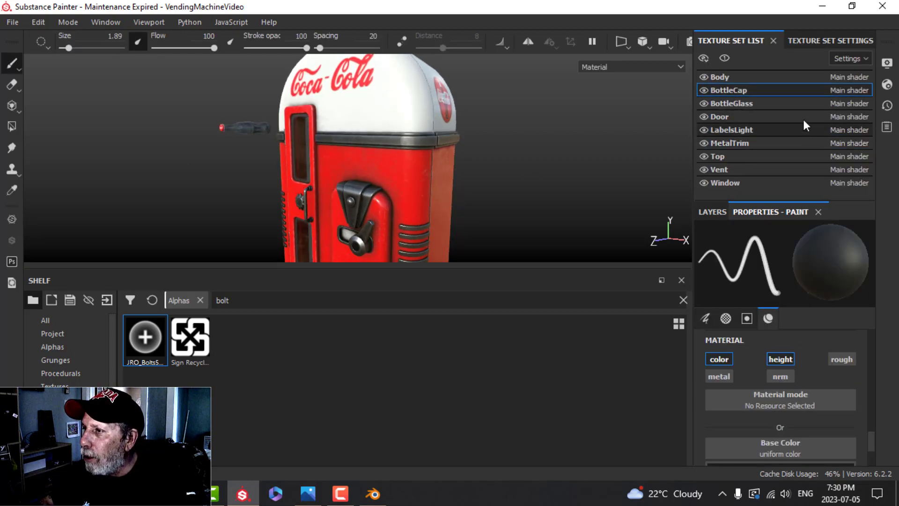
pyautogui.click(830, 42)
pyautogui.click(782, 138)
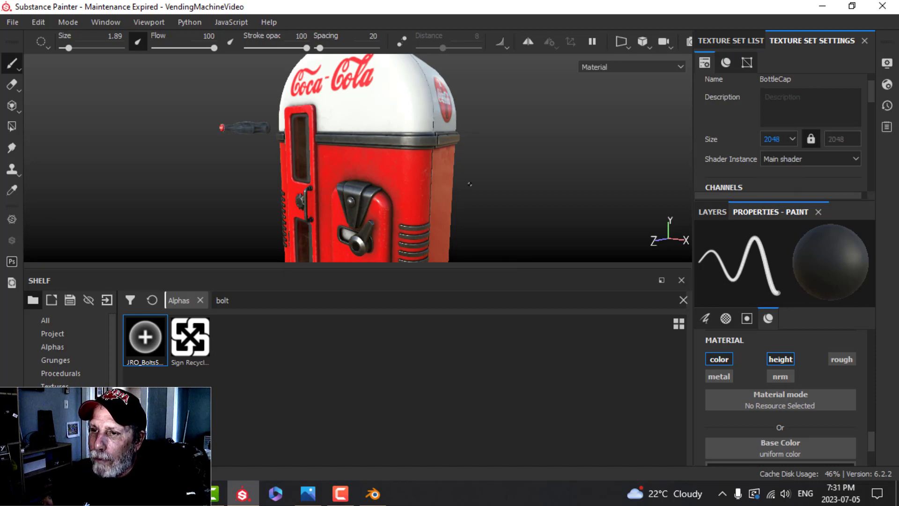
# Examine the machine's coin panel, lower front logo, base trim and side vent up close for texture quality.
pyautogui.scroll(4, 282, 169)
pyautogui.keyDown('alt'); pyautogui.moveTo(283, 169); pyautogui.dragTo(290, 83, button='middle'); pyautogui.keyUp('alt')
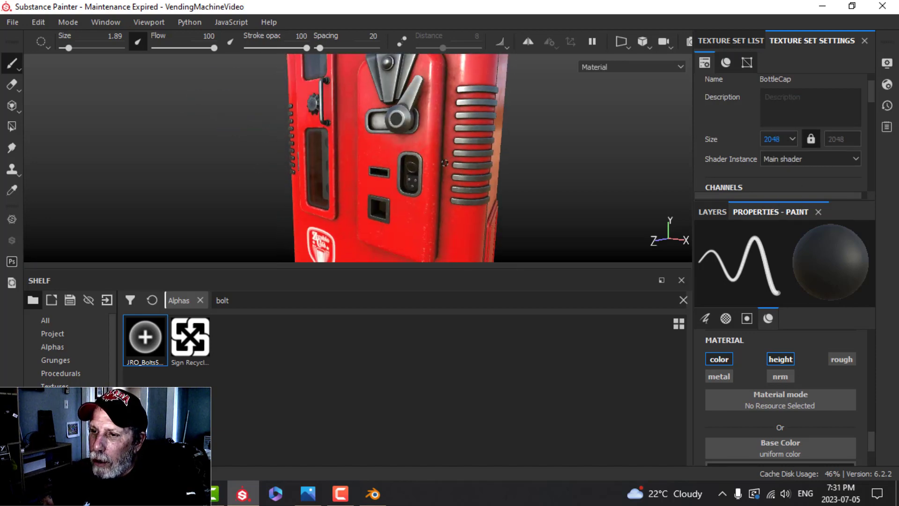
pyautogui.keyDown('alt'); pyautogui.moveTo(445, 163); pyautogui.dragTo(441, 103, button='middle'); pyautogui.keyUp('alt')
pyautogui.keyDown('alt'); pyautogui.moveTo(421, 149); pyautogui.dragTo(510, 145); pyautogui.keyUp('alt')
pyautogui.scroll(3, 336, 248)
pyautogui.keyDown('alt'); pyautogui.moveTo(336, 248); pyautogui.dragTo(397, 158, button='middle'); pyautogui.keyUp('alt')
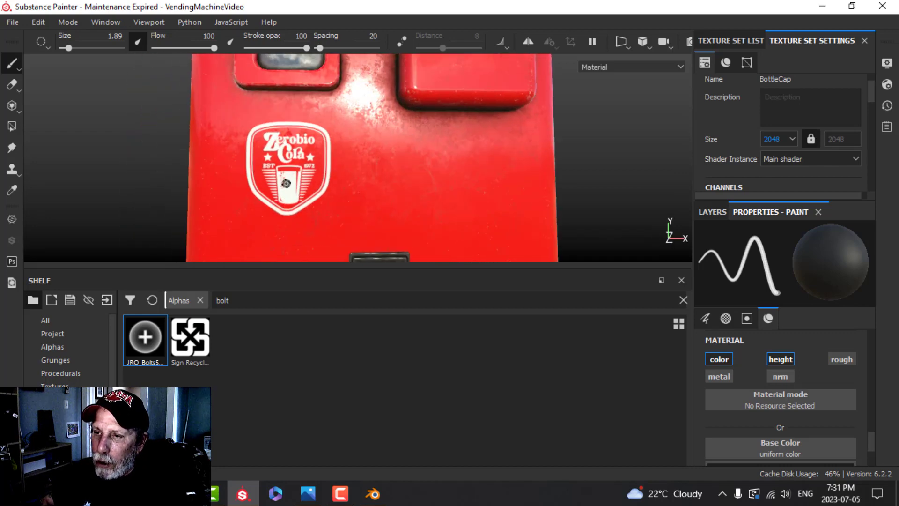
pyautogui.scroll(-5, 510, 185)
pyautogui.keyDown('alt'); pyautogui.moveTo(510, 184); pyautogui.dragTo(440, 139); pyautogui.keyUp('alt')
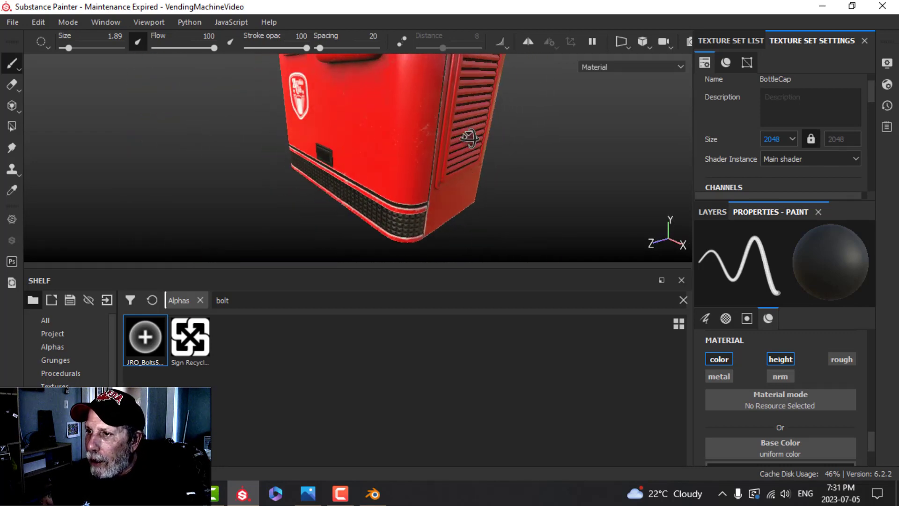
pyautogui.keyDown('alt'); pyautogui.moveTo(452, 123); pyautogui.dragTo(413, 182, button='middle'); pyautogui.keyUp('alt')
pyautogui.scroll(3, 434, 174)
pyautogui.keyDown('alt'); pyautogui.moveTo(434, 174); pyautogui.dragTo(346, 143); pyautogui.keyUp('alt')
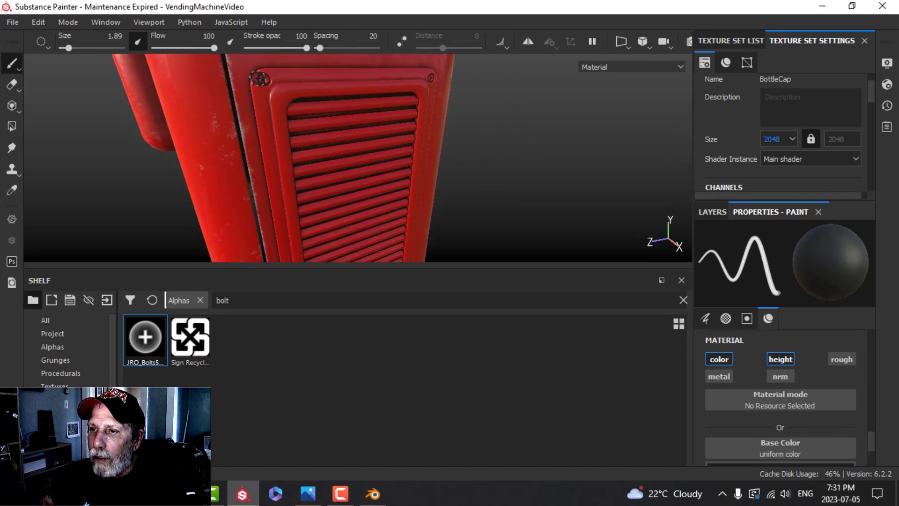
pyautogui.scroll(-5, 427, 134)
pyautogui.keyDown('alt'); pyautogui.moveTo(439, 182); pyautogui.dragTo(464, 195, button='middle'); pyautogui.keyUp('alt')
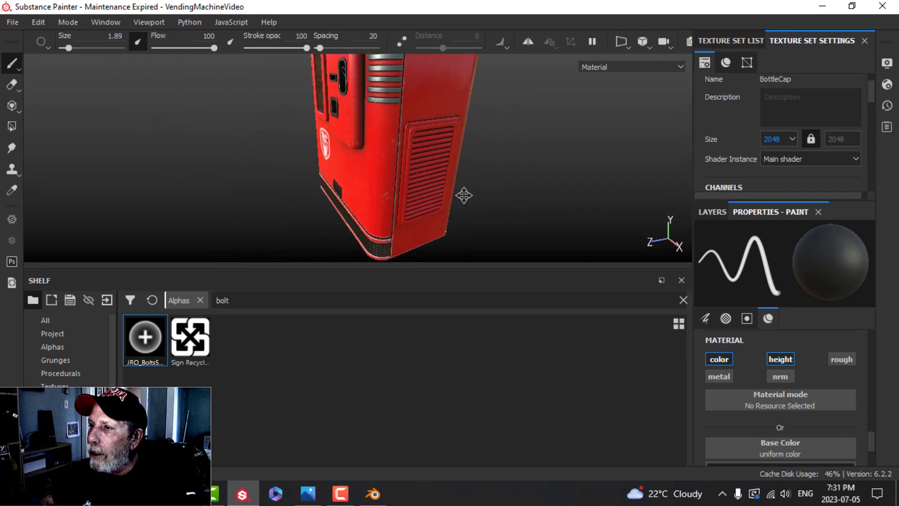
pyautogui.keyDown('alt'); pyautogui.moveTo(464, 195); pyautogui.dragTo(496, 177); pyautogui.keyUp('alt')
pyautogui.scroll(-3, 478, 170)
pyautogui.keyDown('alt'); pyautogui.moveTo(462, 160); pyautogui.dragTo(460, 193, button='middle'); pyautogui.keyUp('alt')
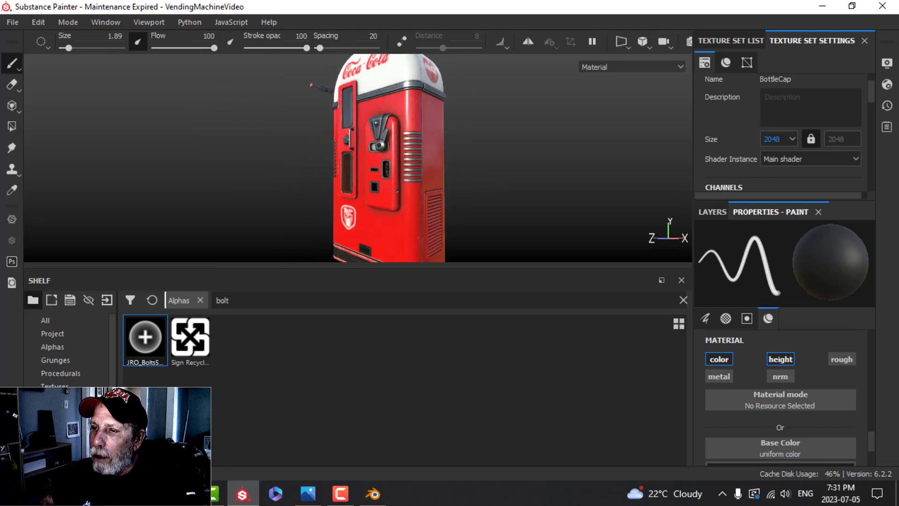
# Examine the machine's front, door windows, bottle and white top from several angles.
pyautogui.keyDown('alt'); pyautogui.moveTo(460, 192); pyautogui.dragTo(478, 197); pyautogui.keyUp('alt')
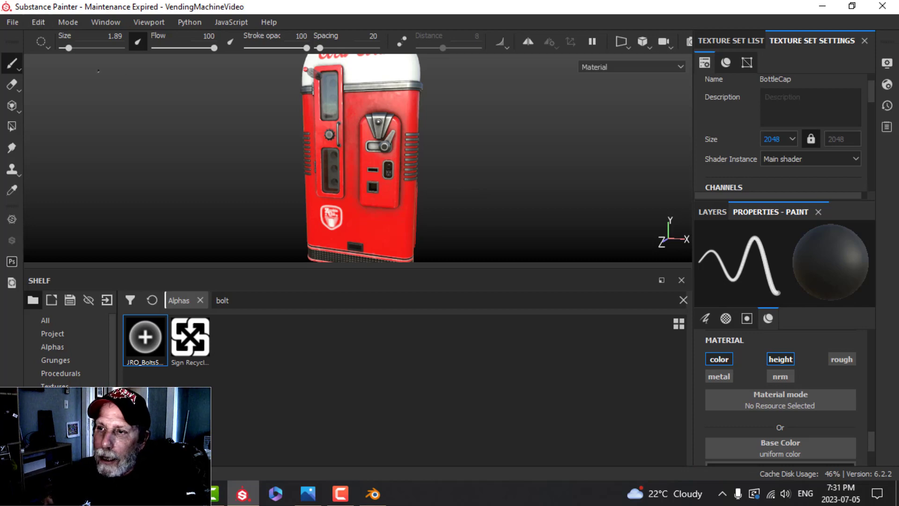
pyautogui.scroll(-3, 248, 112)
pyautogui.scroll(2, 248, 111)
pyautogui.scroll(3, 329, 141)
pyautogui.keyDown('alt'); pyautogui.moveTo(335, 141); pyautogui.dragTo(369, 145); pyautogui.keyUp('alt')
pyautogui.scroll(-3, 369, 144)
pyautogui.keyDown('alt'); pyautogui.moveTo(369, 144); pyautogui.dragTo(382, 192, button='middle'); pyautogui.keyUp('alt')
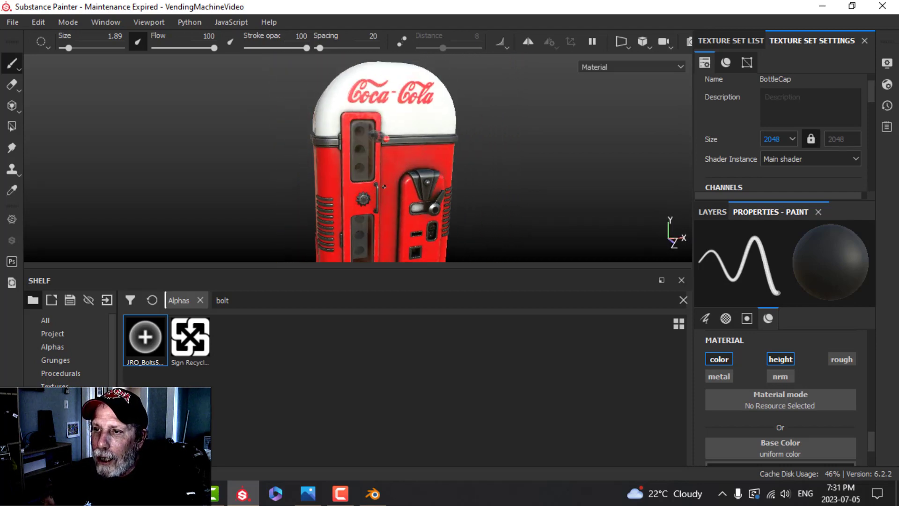
pyautogui.scroll(2, 382, 192)
pyautogui.keyDown('alt'); pyautogui.moveTo(391, 173); pyautogui.dragTo(431, 180); pyautogui.keyUp('alt')
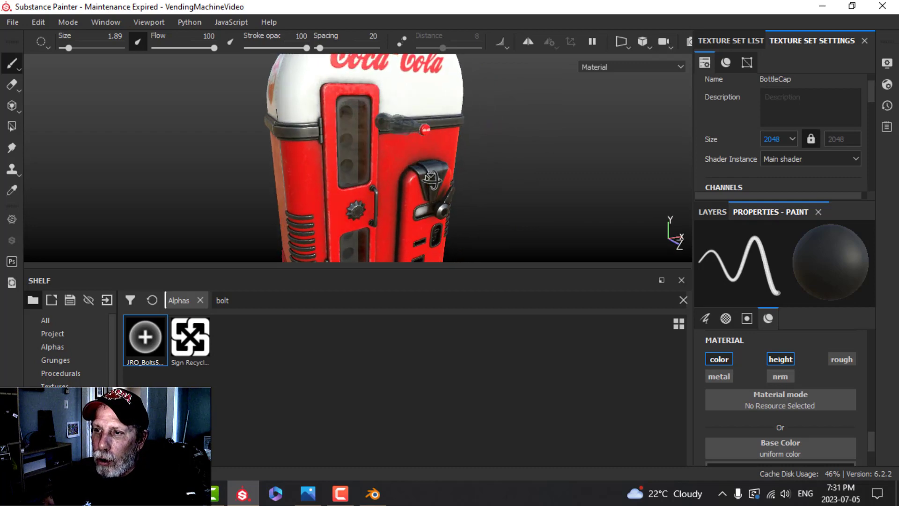
# Open the texture export settings and choose the PBR Metallic Roughness Opacity output template.
pyautogui.click(13, 22)
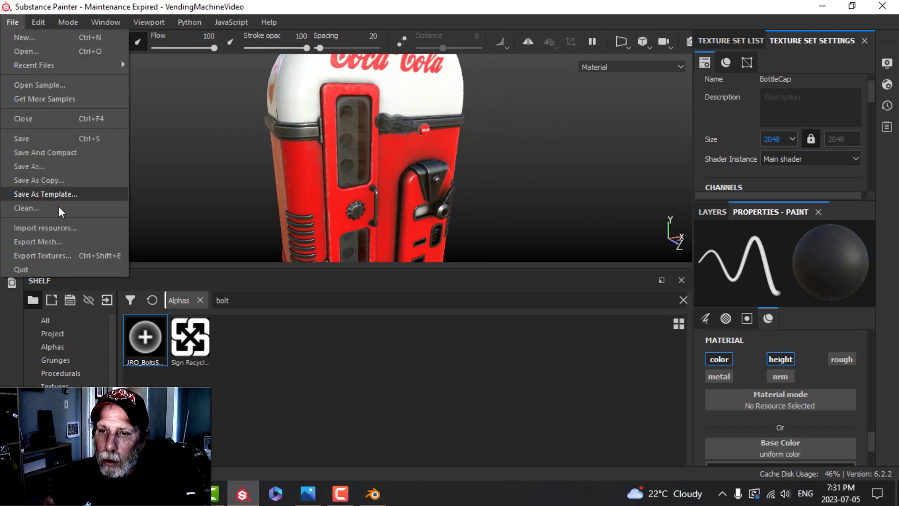
pyautogui.click(226, 221)
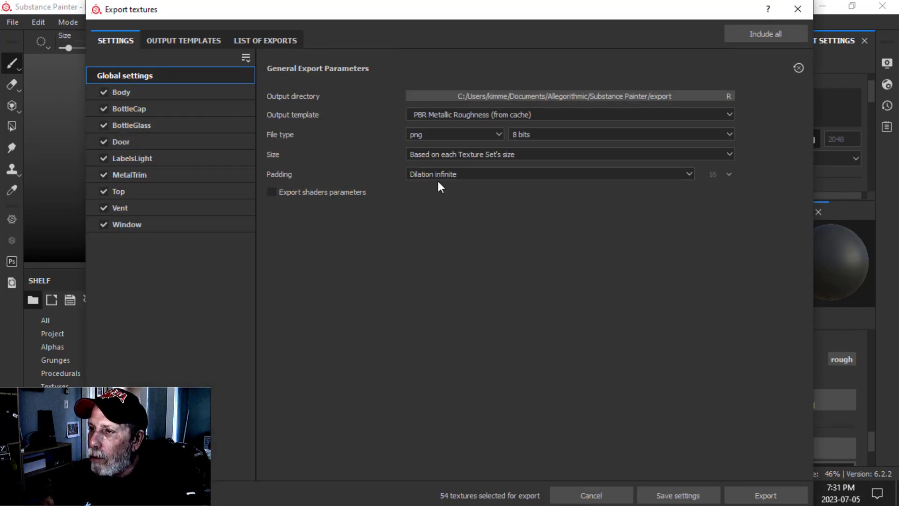
pyautogui.click(465, 114)
pyautogui.scroll(2, 483, 167)
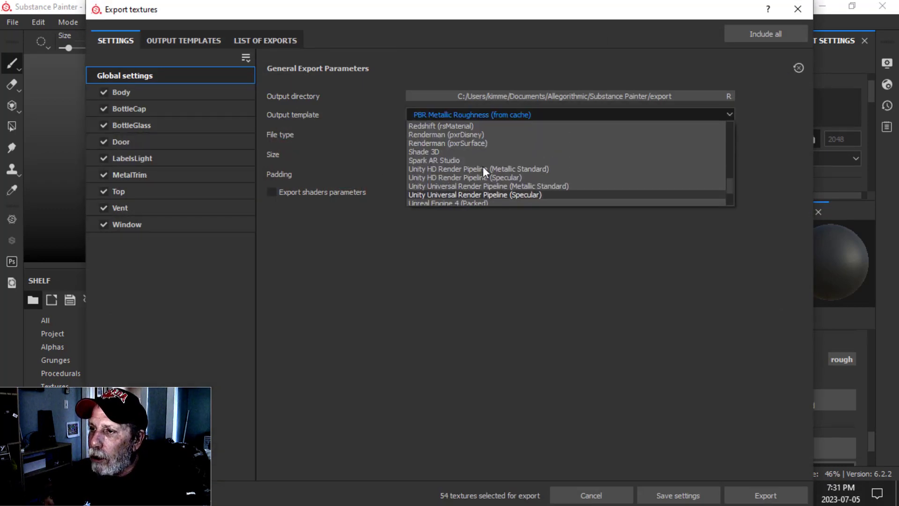
pyautogui.scroll(1, 482, 167)
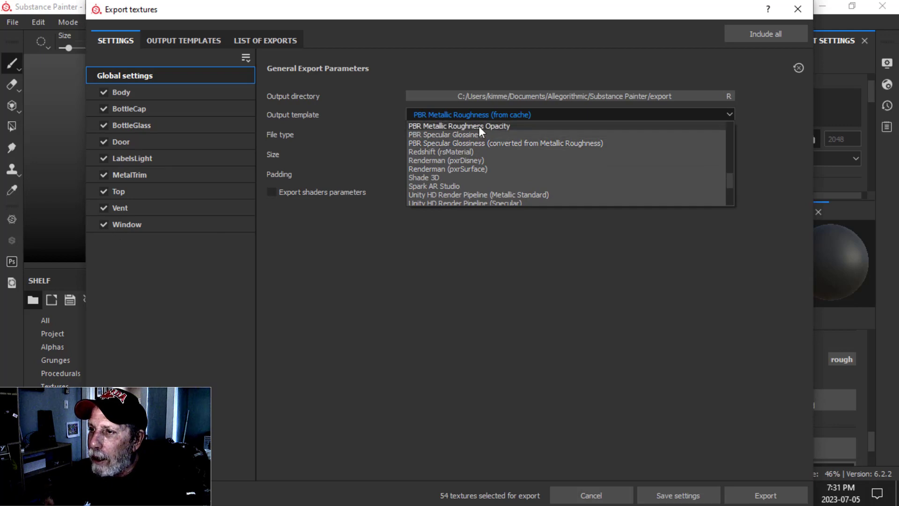
pyautogui.click(491, 125)
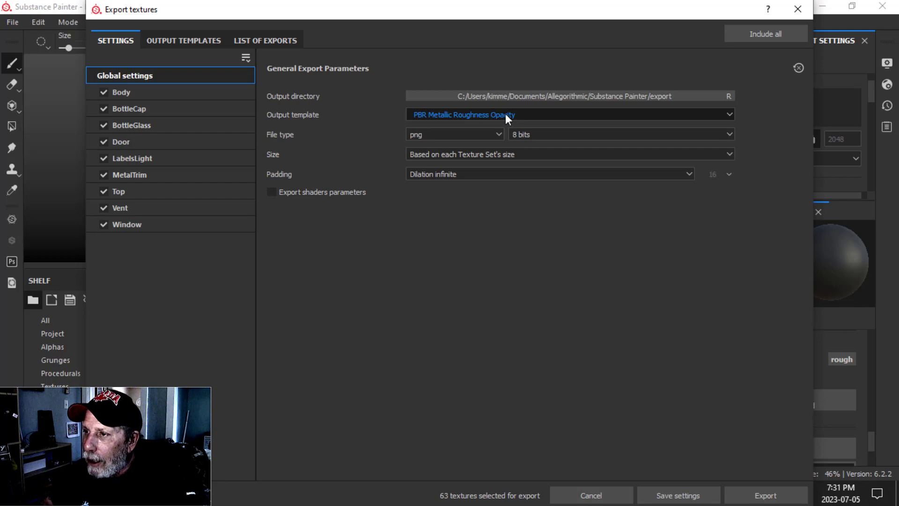
# Set the output directory to D:/DOCUMENTS/BLENDER/MODELS/VENDING MACHINE/Textures, export all texture sets as 8-bit png files and close the export window.
pyautogui.click(567, 96)
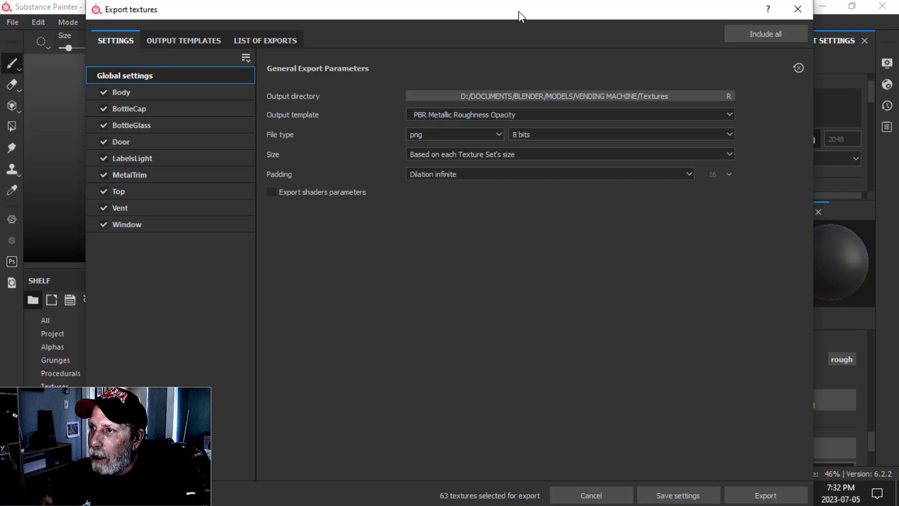
pyautogui.moveTo(518, 12); pyautogui.dragTo(462, 16)
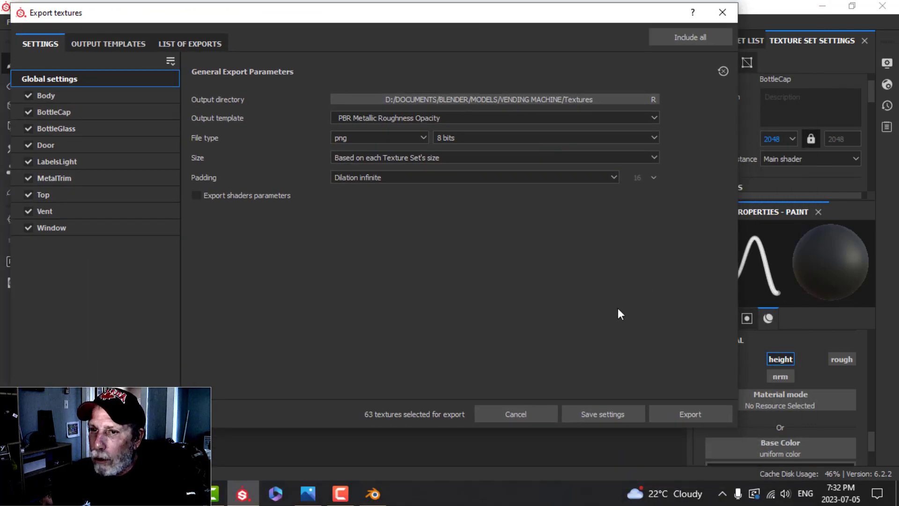
pyautogui.click(695, 414)
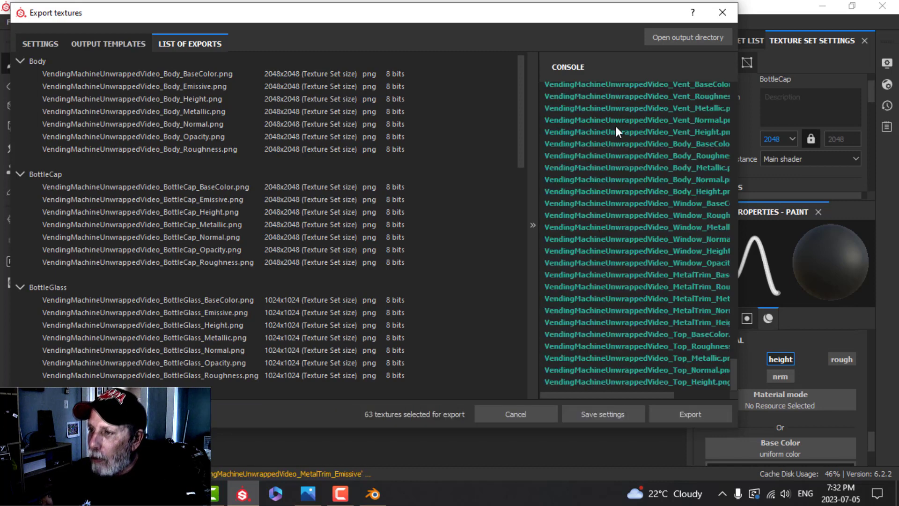
pyautogui.click(722, 12)
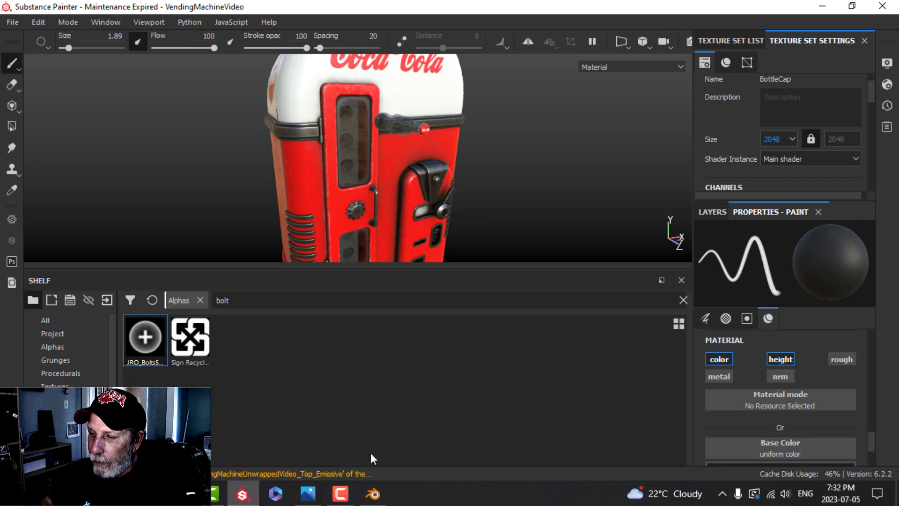
# Switch to Blender, go to the Layout workspace and leave local view to show the whole vending machine.
pyautogui.click(377, 491)
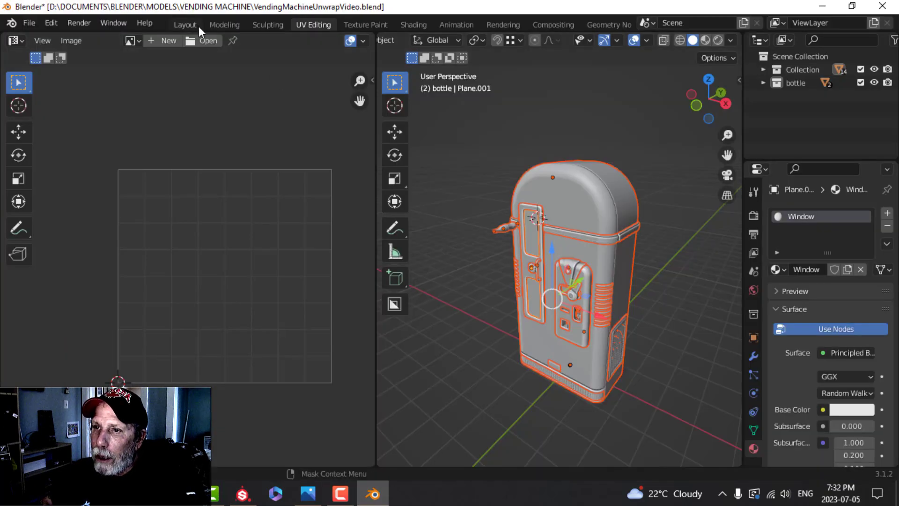
pyautogui.click(198, 26)
pyautogui.scroll(-4, 483, 229)
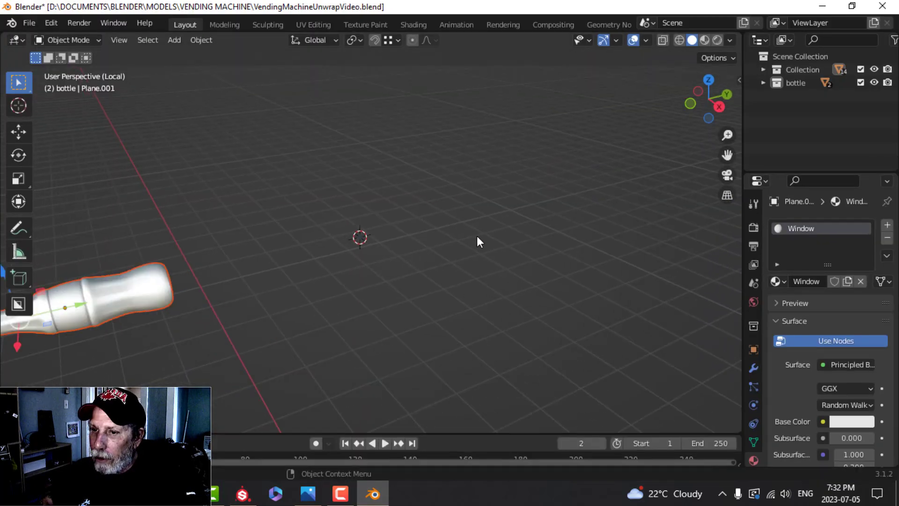
pyautogui.press('KP_Divide')
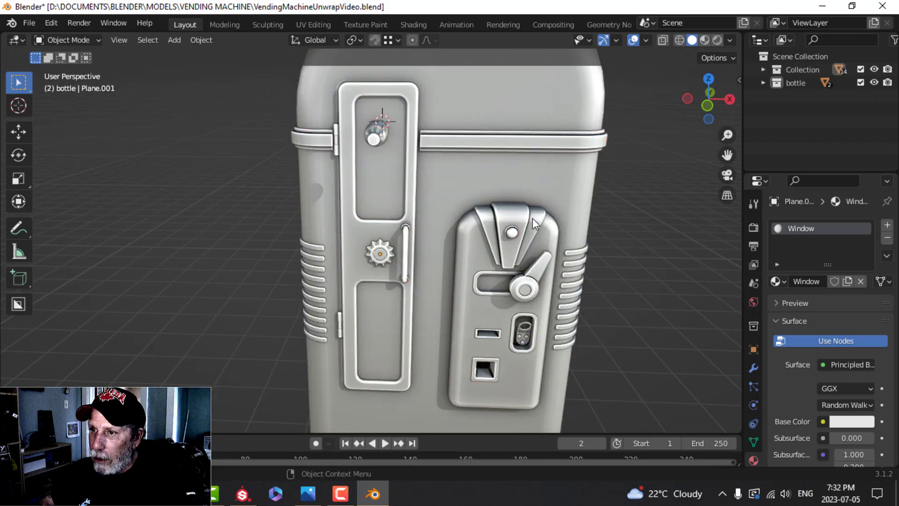
pyautogui.moveTo(532, 218); pyautogui.dragTo(440, 224, button='middle')
pyautogui.scroll(-4, 465, 227)
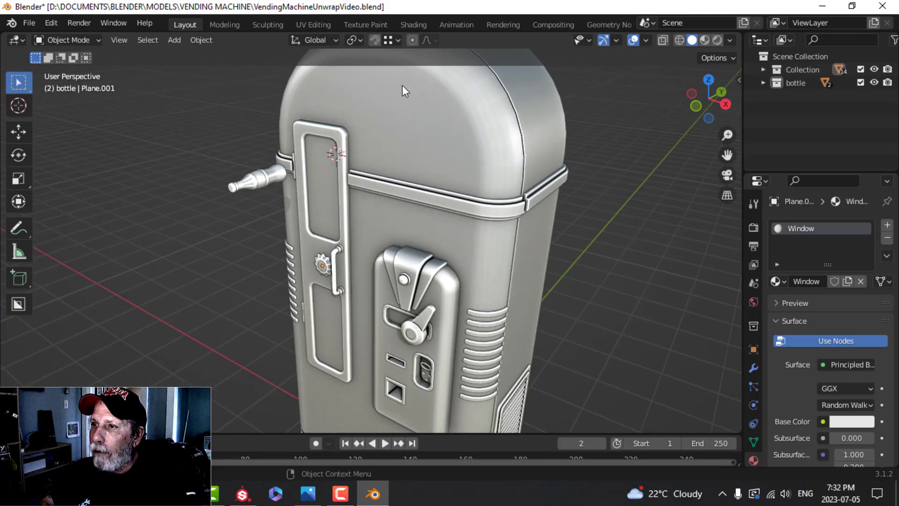
# In the Shading workspace, connect the Top BaseColor, Height, Metallic, Normal and Roughness maps from the Textures folder to the machine top's material with Principled Texture Setup.
pyautogui.scroll(-1, 499, 209)
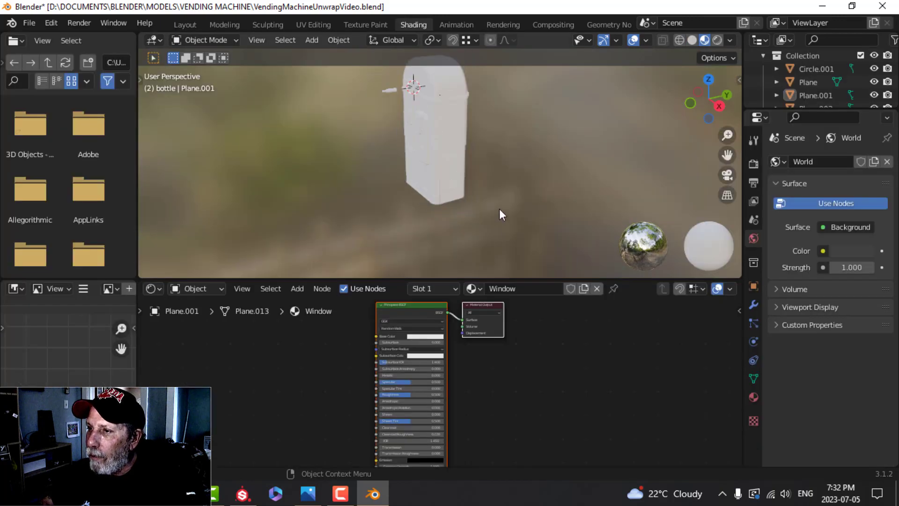
pyautogui.keyDown('shift'); pyautogui.moveTo(476, 134); pyautogui.dragTo(474, 166, button='middle'); pyautogui.keyUp('shift')
pyautogui.keyDown('shift'); pyautogui.moveTo(446, 115); pyautogui.dragTo(477, 115, button='middle'); pyautogui.keyUp('shift')
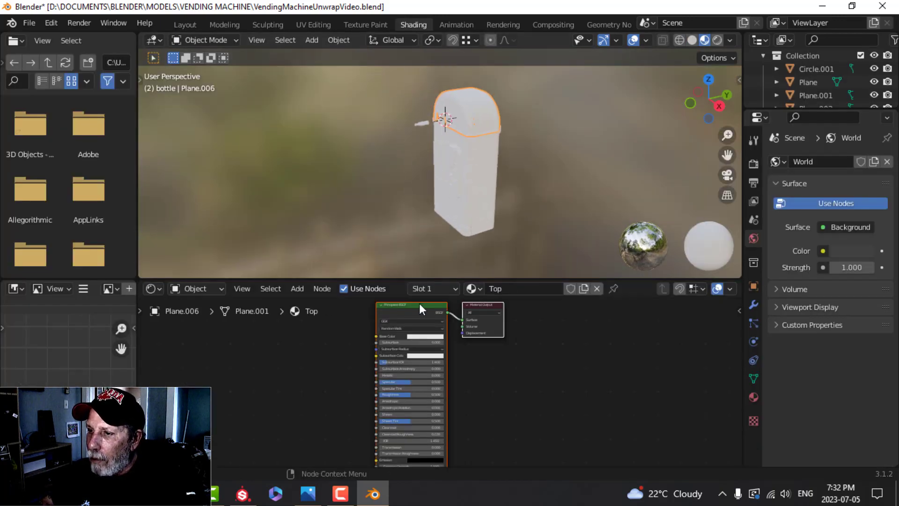
pyautogui.click(434, 307)
pyautogui.hotkey('ctrl', 'shift', 't')
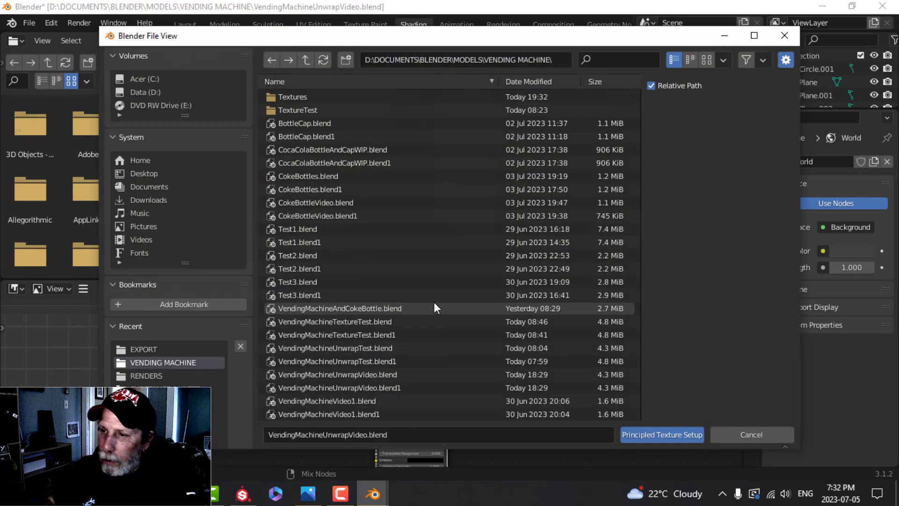
pyautogui.doubleClick(311, 97)
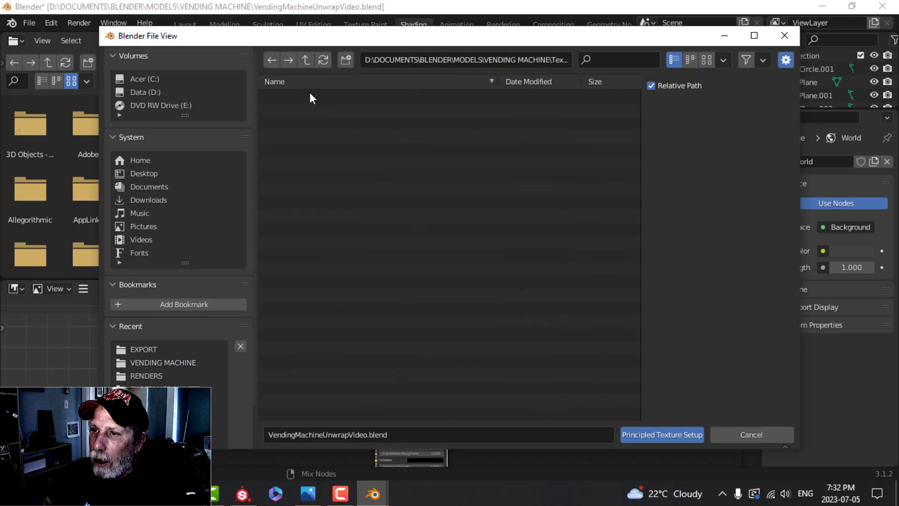
pyautogui.scroll(-4, 435, 339)
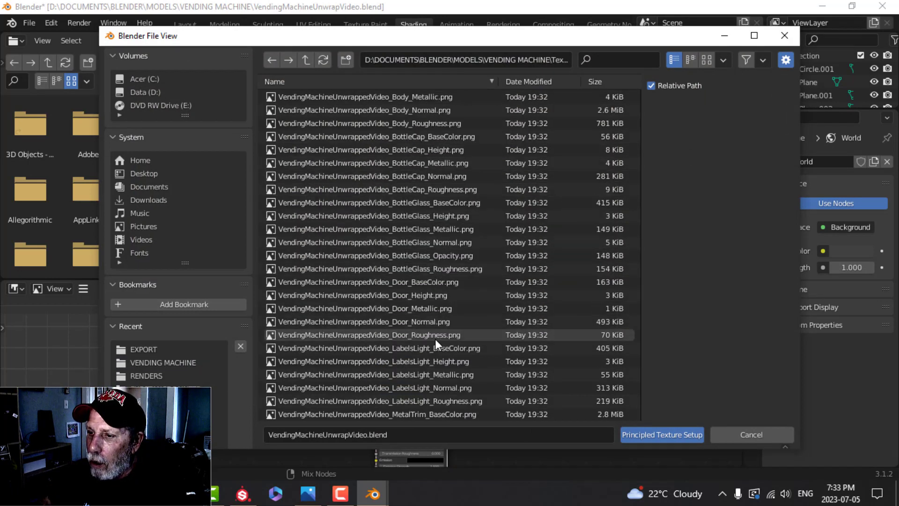
pyautogui.scroll(-4, 439, 342)
pyautogui.click(414, 294)
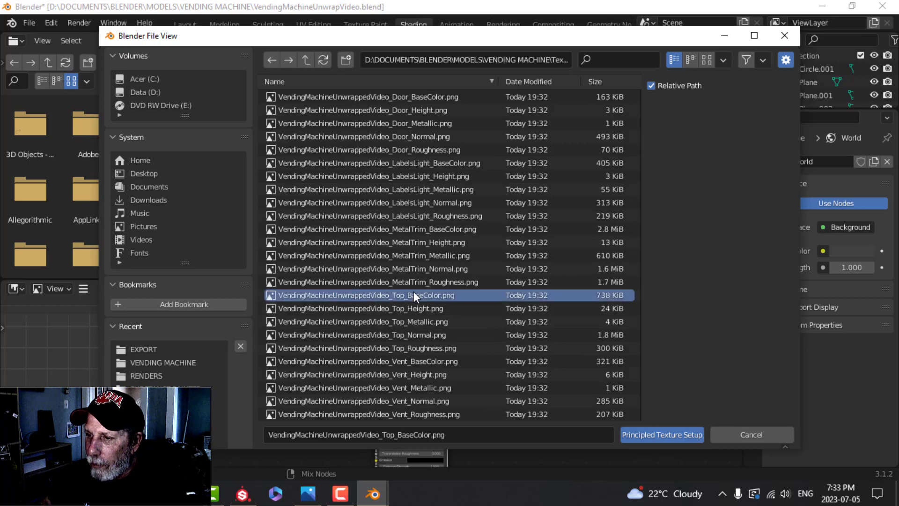
pyautogui.keyDown('shift'); pyautogui.click(427, 347); pyautogui.keyUp('shift')
pyautogui.click(636, 434)
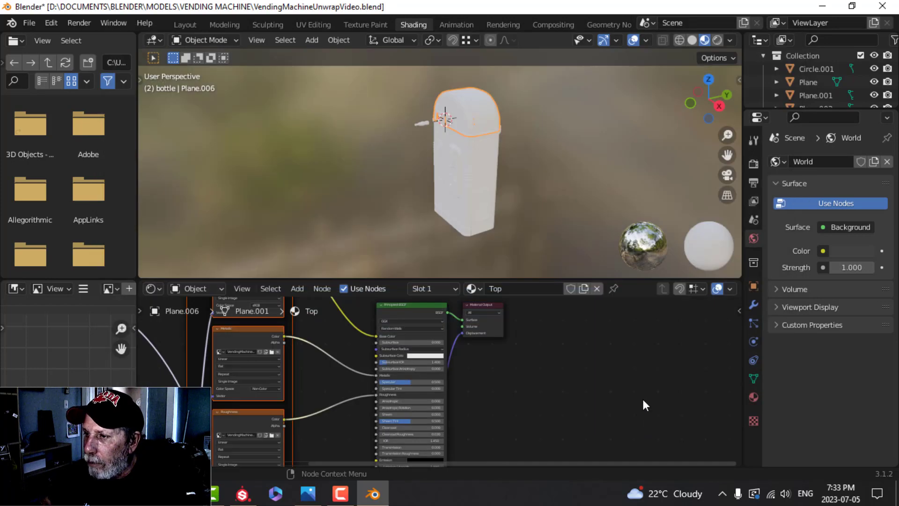
pyautogui.scroll(2, 447, 130)
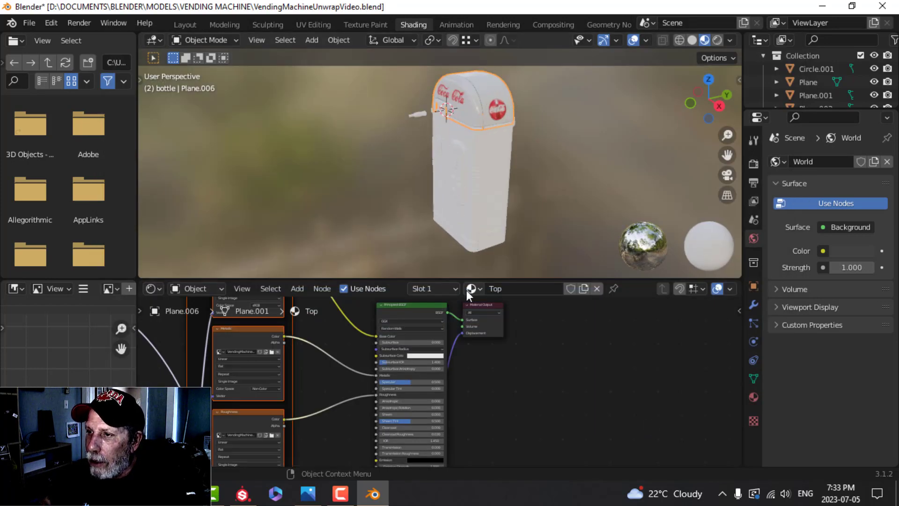
# Connect the Body BaseColor, Height, Metallic, Normal and Roughness maps to the machine body's material with Principled Texture Setup.
pyautogui.click(501, 169)
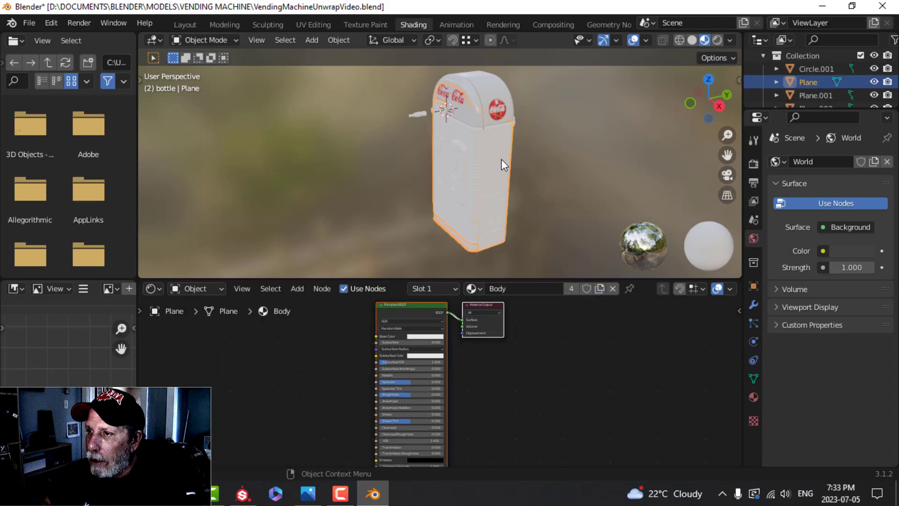
pyautogui.click(402, 302)
pyautogui.hotkey('ctrl', 'shift', 't')
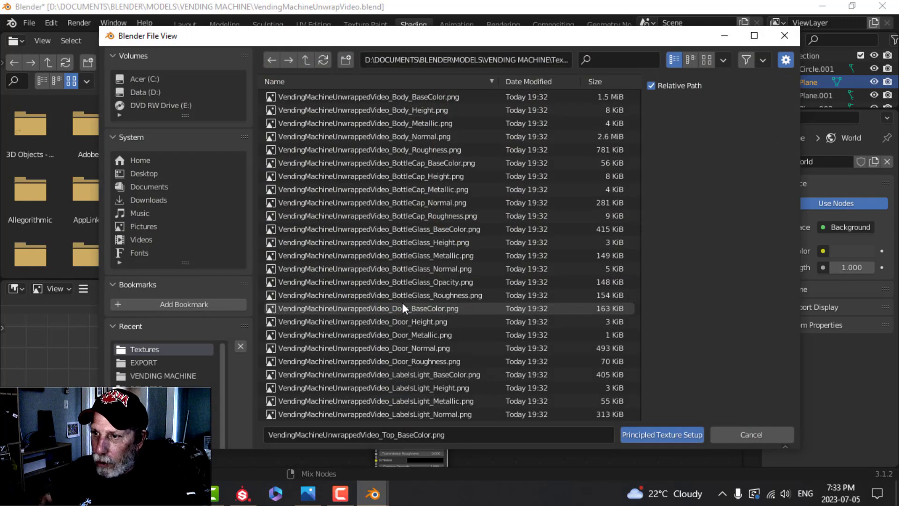
pyautogui.click(421, 97)
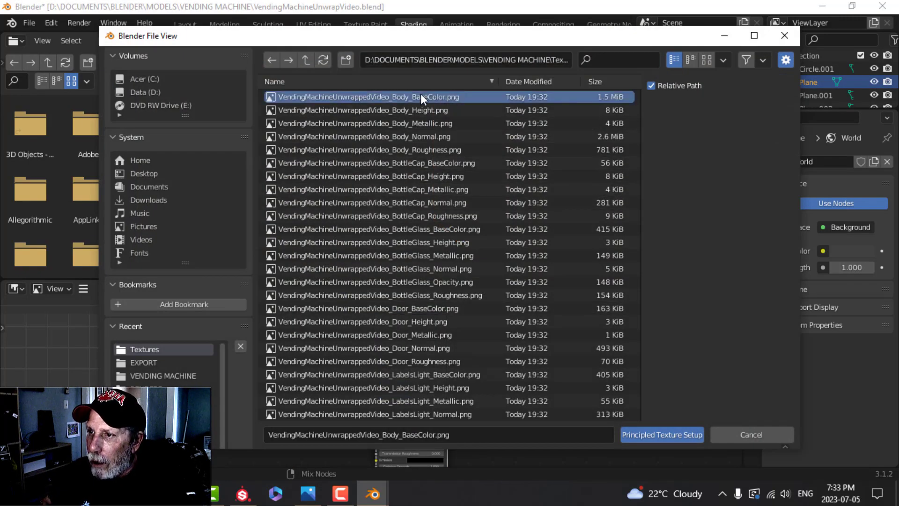
pyautogui.keyDown('shift'); pyautogui.click(430, 150); pyautogui.keyUp('shift')
pyautogui.click(635, 433)
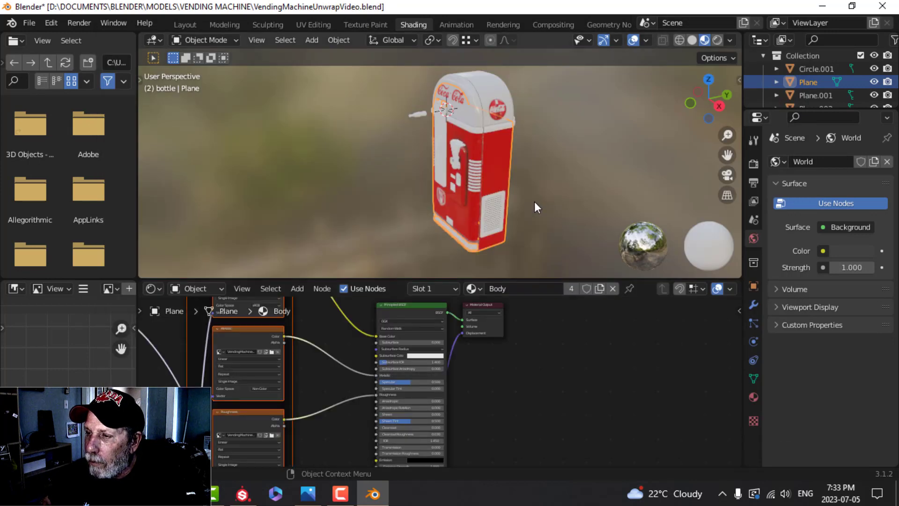
# Connect the five MetalTrim maps, BaseColor through Roughness, to the metal trim's material with Principled Texture Setup and clear the selection.
pyautogui.scroll(3, 534, 203)
pyautogui.click(515, 96)
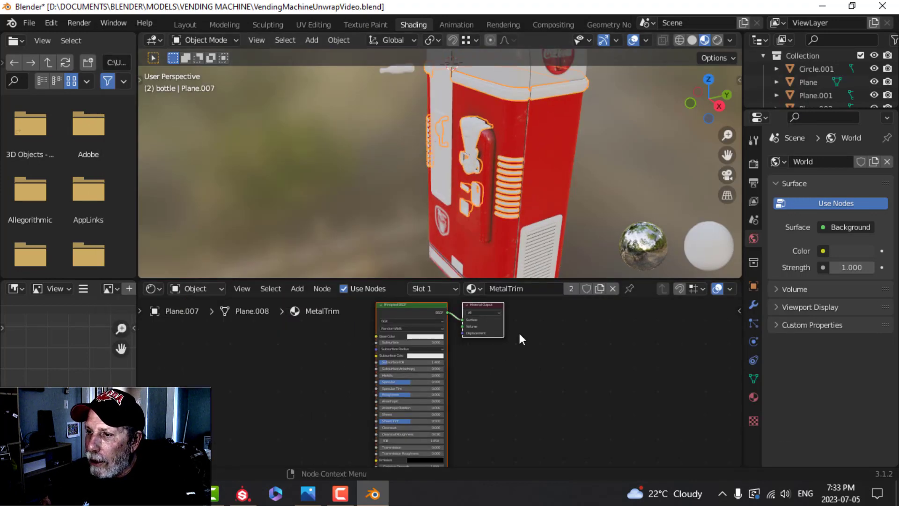
pyautogui.click(398, 305)
pyautogui.hotkey('ctrl', 'shift', 't')
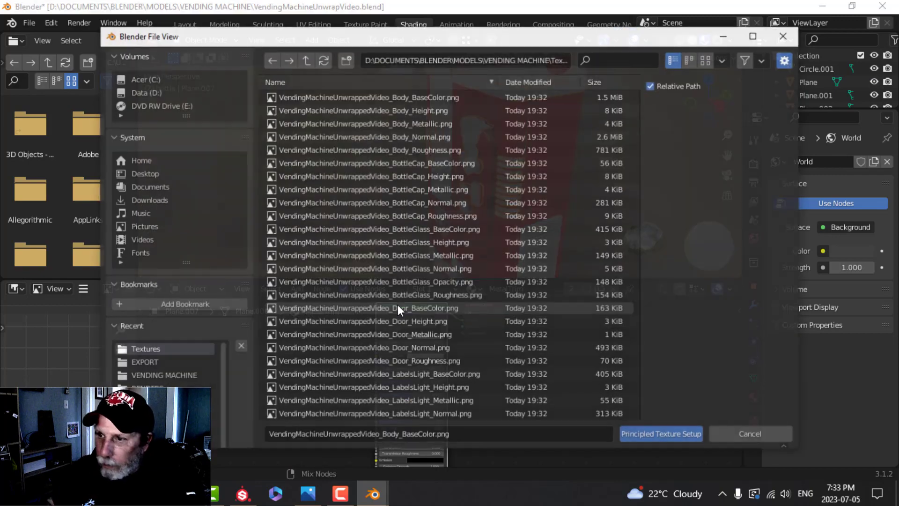
pyautogui.scroll(-4, 399, 309)
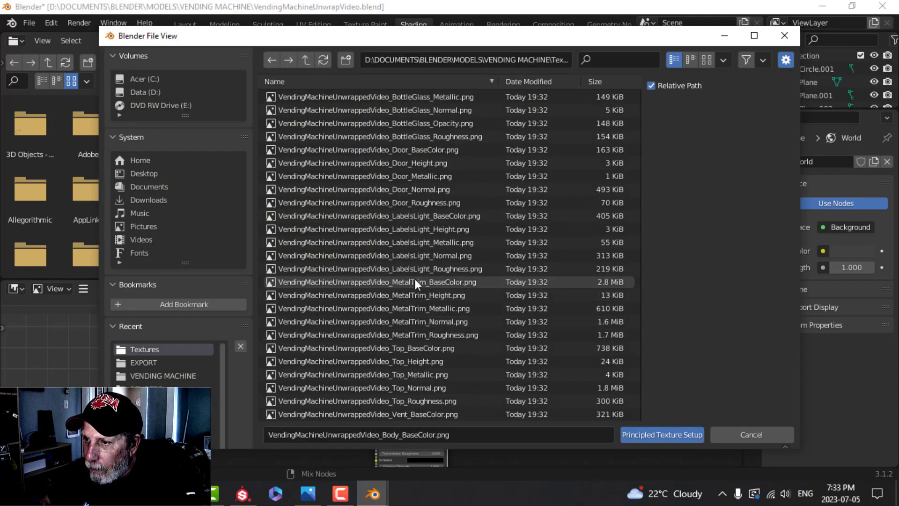
pyautogui.click(437, 281)
pyautogui.keyDown('shift'); pyautogui.click(442, 335); pyautogui.keyUp('shift')
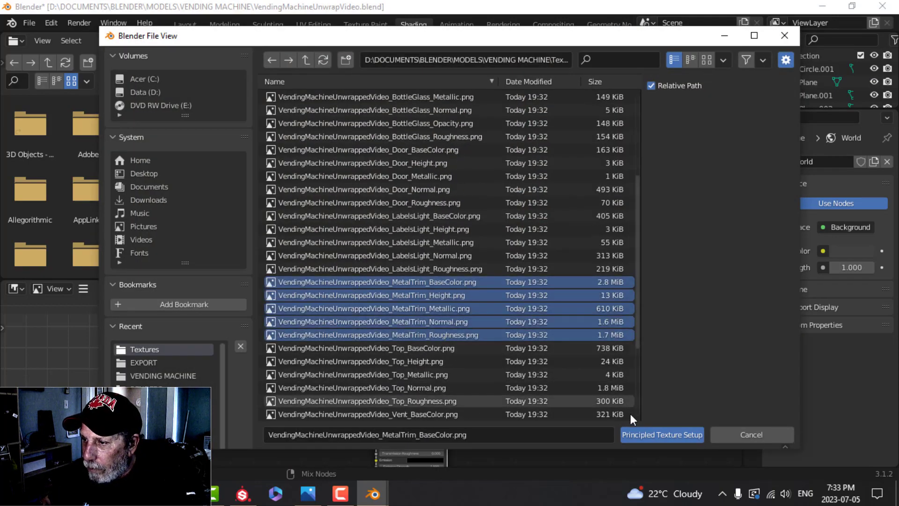
pyautogui.click(654, 434)
pyautogui.hotkey('alt', 'a')
# Connect the Door BaseColor, Height, Metallic, Normal and Roughness maps to the door's material with Principled Texture Setup.
pyautogui.moveTo(477, 179); pyautogui.dragTo(504, 172, button='middle')
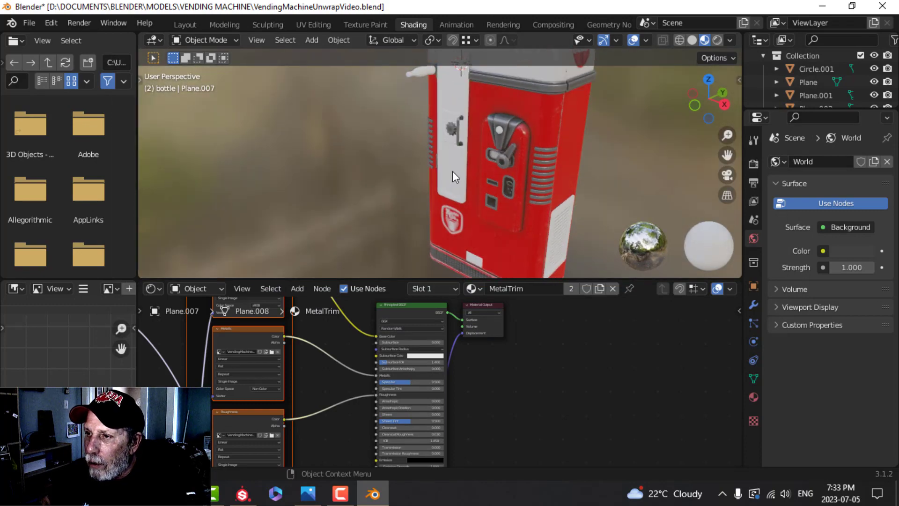
pyautogui.click(465, 171)
pyautogui.click(413, 305)
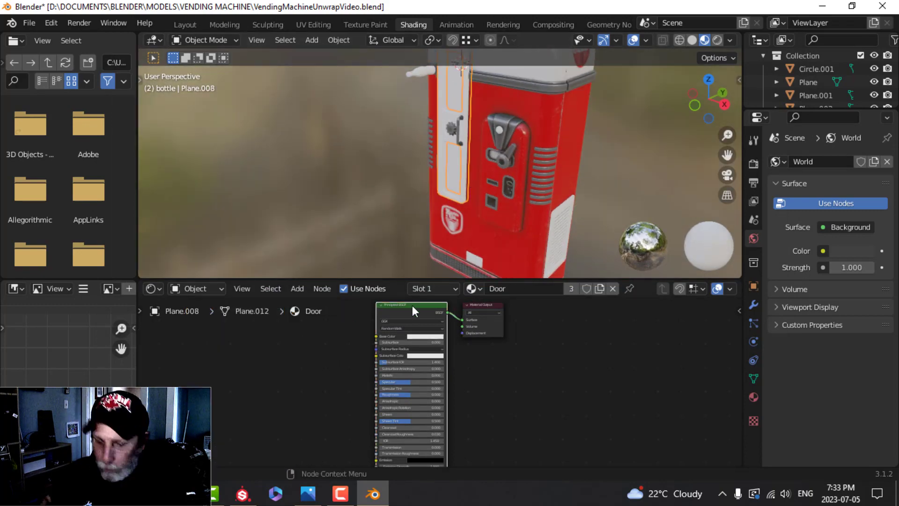
pyautogui.hotkey('ctrl', 'shift', 't')
pyautogui.scroll(-3, 457, 261)
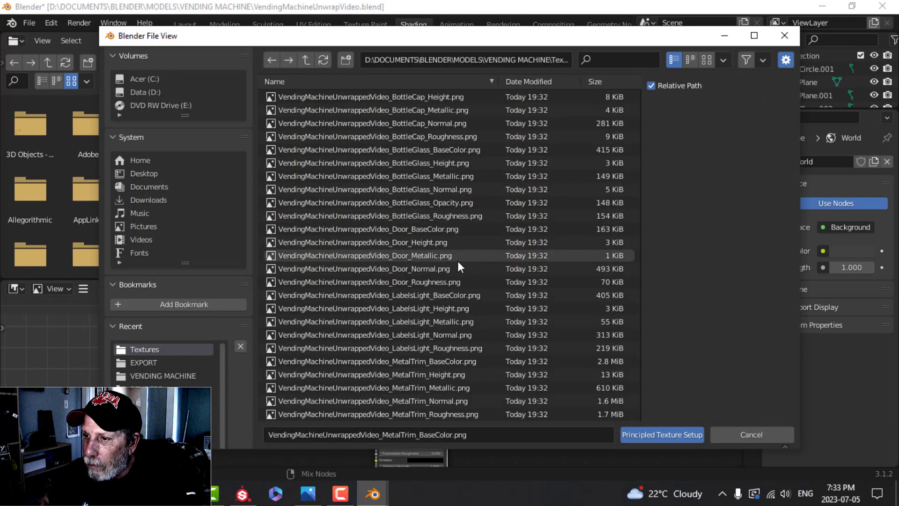
pyautogui.click(426, 231)
pyautogui.keyDown('shift'); pyautogui.click(464, 281); pyautogui.keyUp('shift')
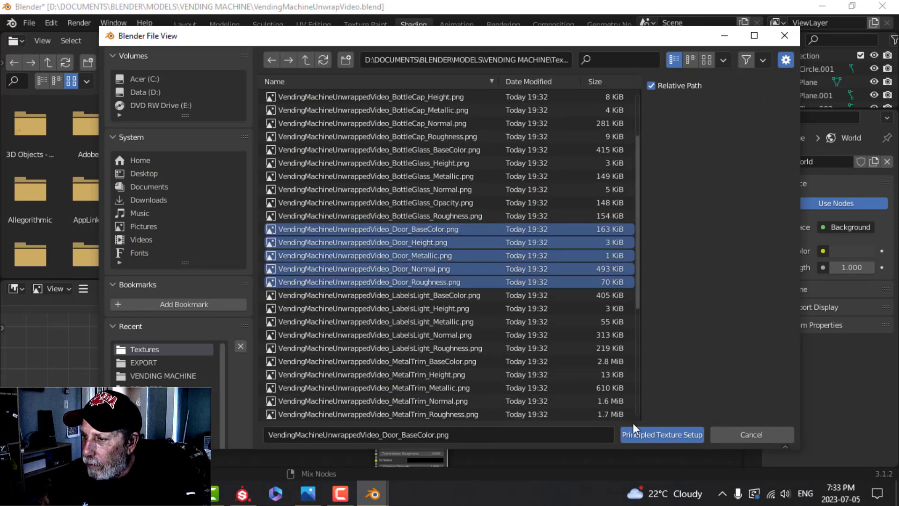
pyautogui.click(662, 435)
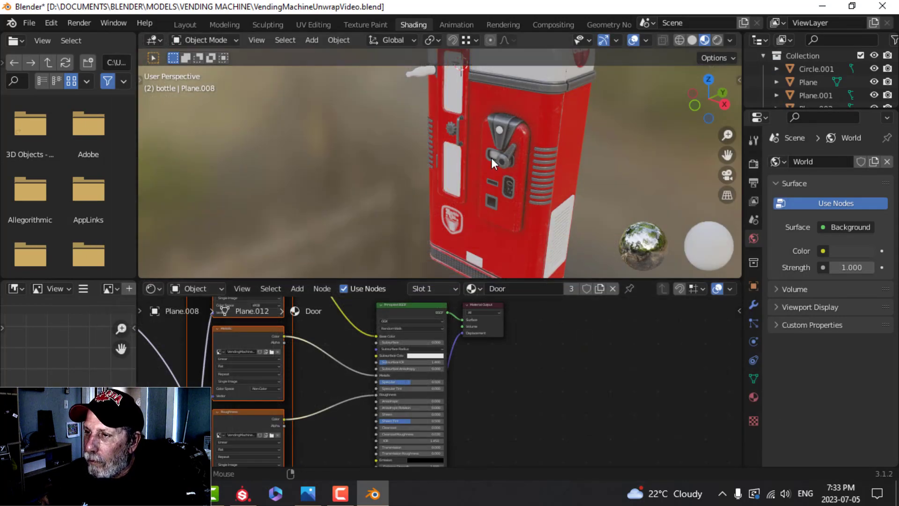
# Hide the door's window glass and look at the bottle slots behind it.
pyautogui.click(440, 139)
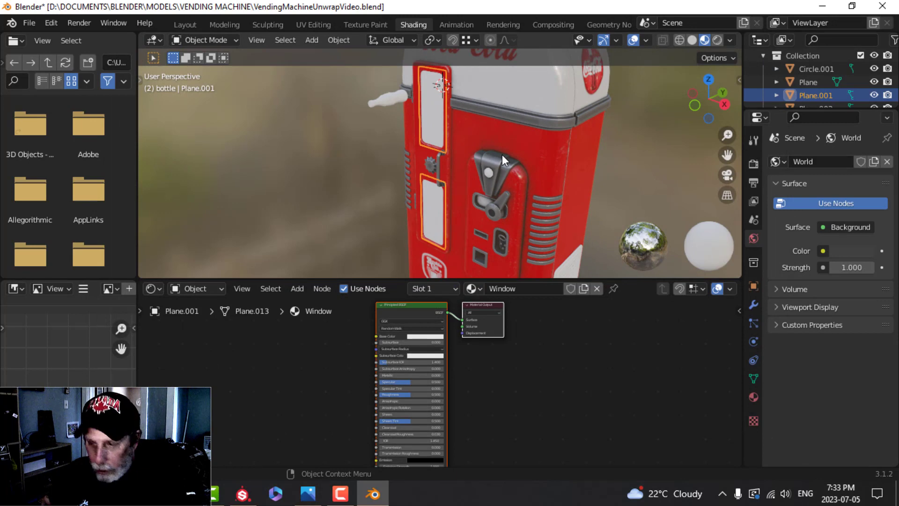
pyautogui.moveTo(481, 152); pyautogui.dragTo(500, 153, button='middle')
pyautogui.scroll(3, 492, 139)
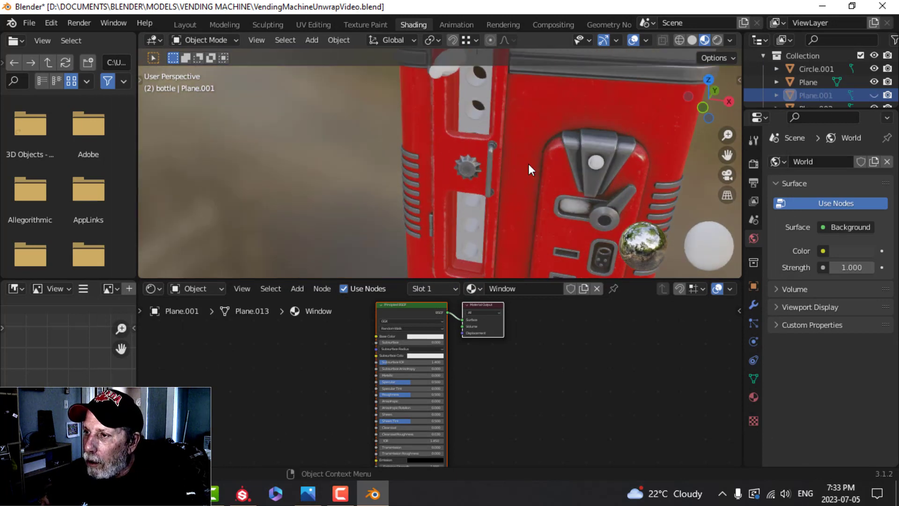
# Connect the five Vent maps, BaseColor through Roughness, to the side vent's material with Principled Texture Setup, clear the selection and inspect the vent.
pyautogui.scroll(-4, 539, 166)
pyautogui.moveTo(558, 170); pyautogui.dragTo(508, 215, button='middle')
pyautogui.click(511, 247)
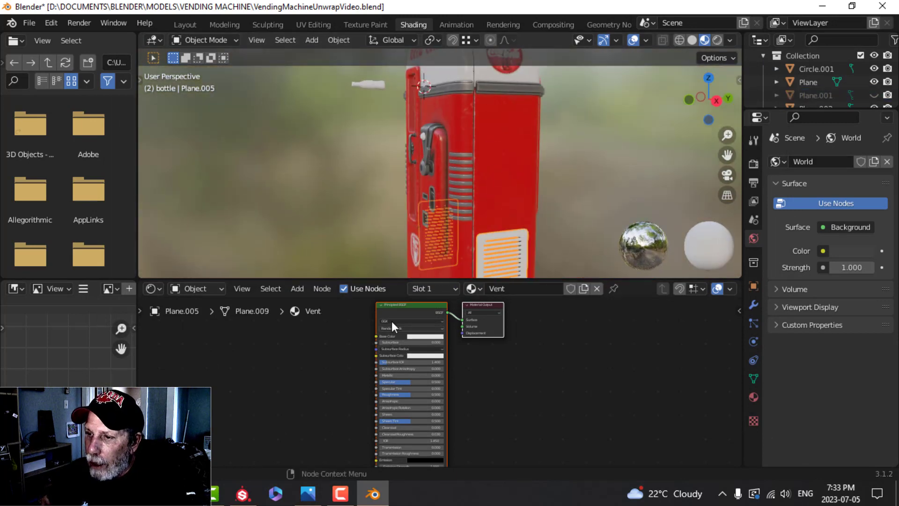
pyautogui.hotkey('ctrl', 'shift', 't')
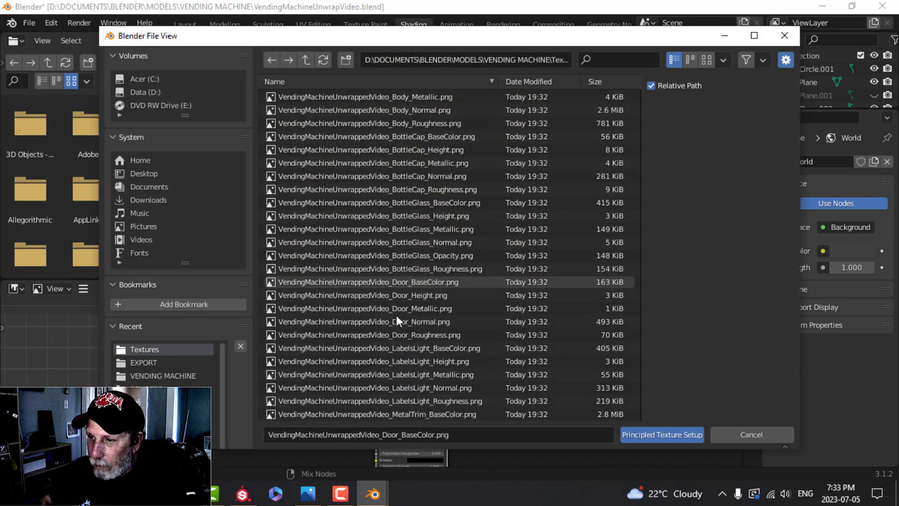
pyautogui.scroll(-5, 396, 319)
pyautogui.click(426, 280)
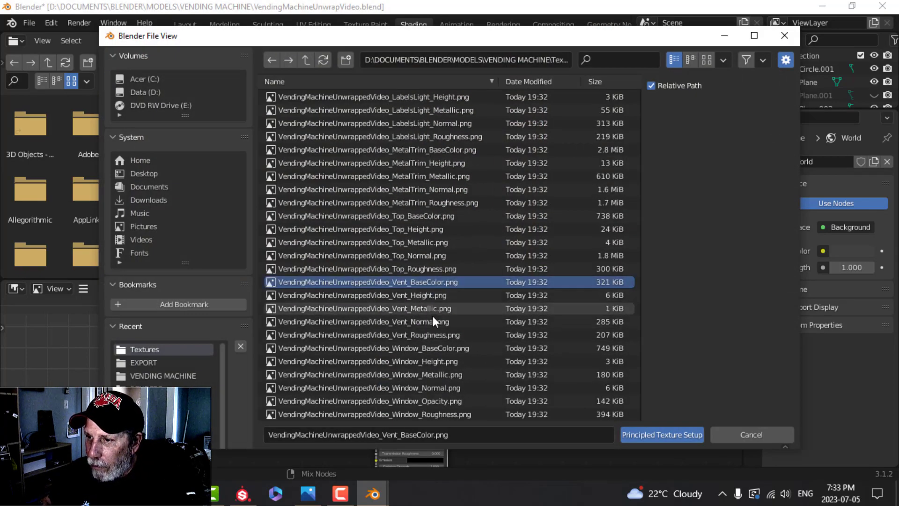
pyautogui.keyDown('shift'); pyautogui.click(437, 332); pyautogui.keyUp('shift')
pyautogui.click(641, 433)
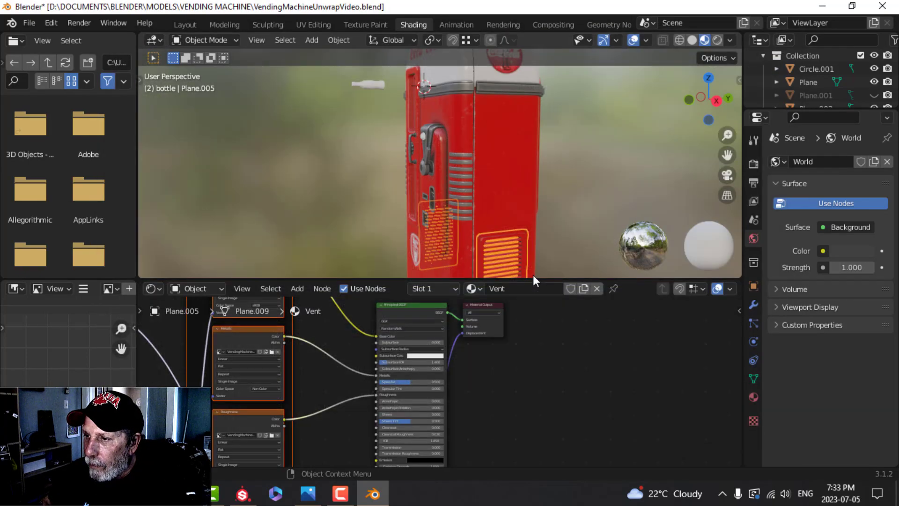
pyautogui.hotkey('alt', 'a')
pyautogui.scroll(4, 519, 232)
pyautogui.keyDown('shift'); pyautogui.moveTo(520, 233); pyautogui.dragTo(456, 155, button='middle'); pyautogui.keyUp('shift')
pyautogui.moveTo(492, 166); pyautogui.dragTo(490, 167, button='middle')
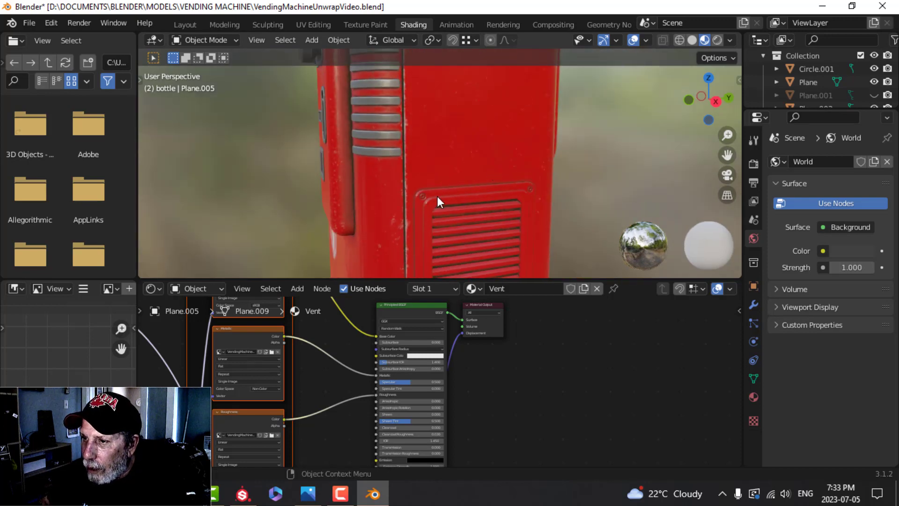
# Connect the five LabelsLight maps, BaseColor through Roughness, to the small label plate's material above the base with Principled Texture Setup.
pyautogui.moveTo(438, 202); pyautogui.dragTo(465, 211, button='middle')
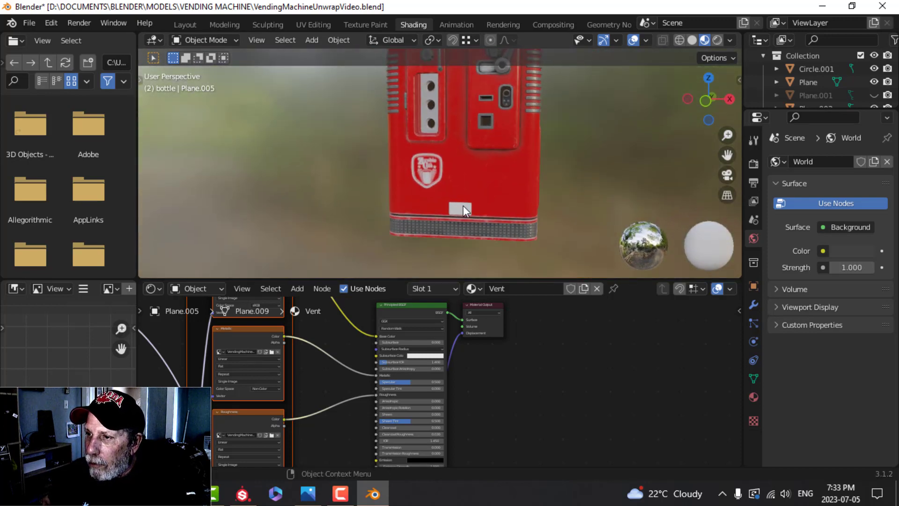
pyautogui.click(465, 210)
pyautogui.click(401, 304)
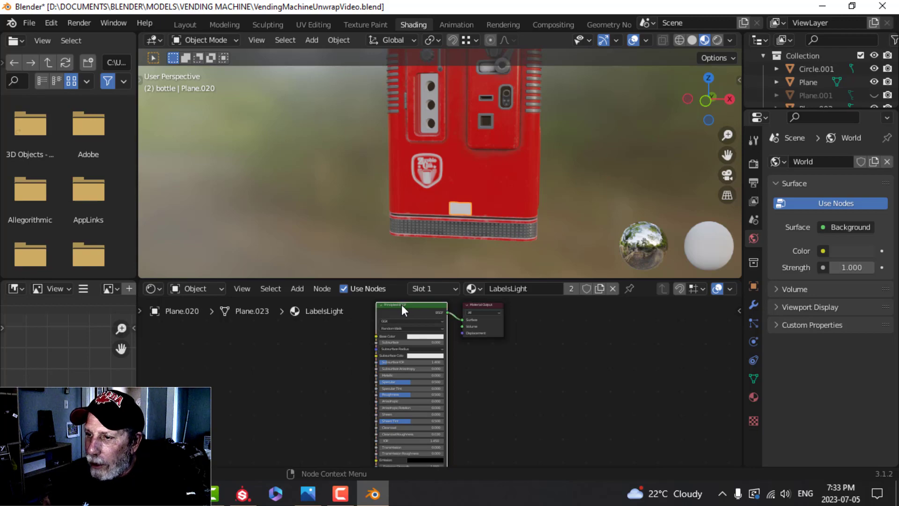
pyautogui.hotkey('ctrl', 'shift', 't')
pyautogui.scroll(-3, 411, 305)
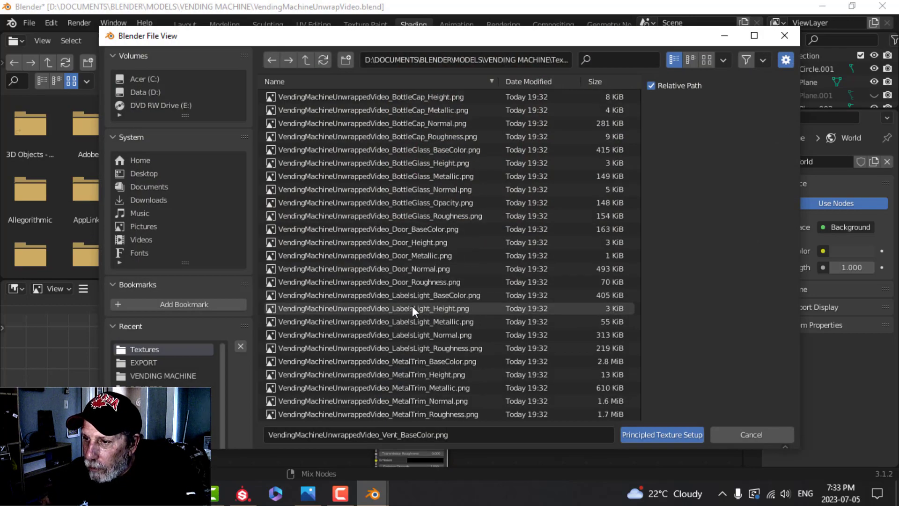
pyautogui.click(436, 295)
pyautogui.keyDown('shift'); pyautogui.click(448, 348); pyautogui.keyUp('shift')
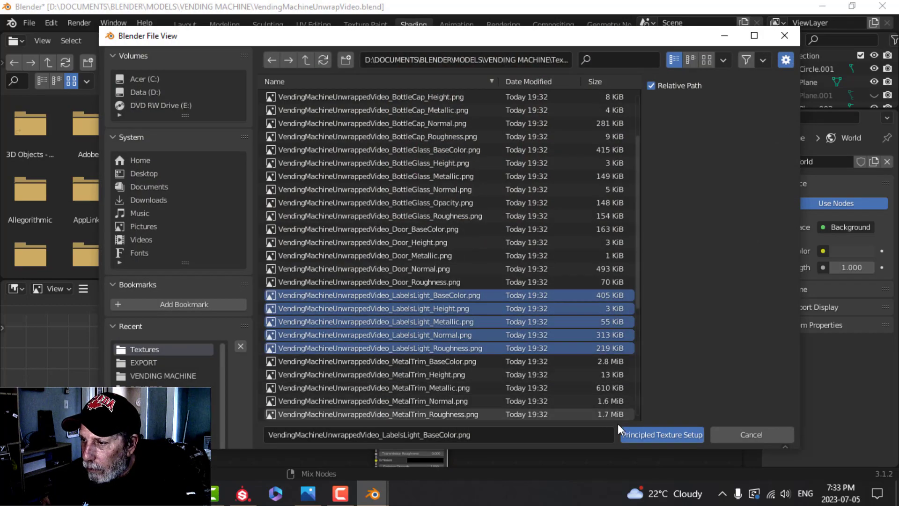
pyautogui.click(662, 434)
# Check the textured front of the machine, unhide the window glass and clear the selection.
pyautogui.scroll(-3, 464, 161)
pyautogui.keyDown('shift'); pyautogui.moveTo(463, 160); pyautogui.dragTo(473, 186, button='middle'); pyautogui.keyUp('shift')
pyautogui.scroll(5, 420, 183)
pyautogui.scroll(3, 446, 193)
pyautogui.scroll(-4, 418, 183)
pyautogui.keyDown('shift'); pyautogui.moveTo(417, 183); pyautogui.dragTo(492, 199, button='middle'); pyautogui.keyUp('shift')
pyautogui.moveTo(491, 199); pyautogui.dragTo(506, 192, button='middle')
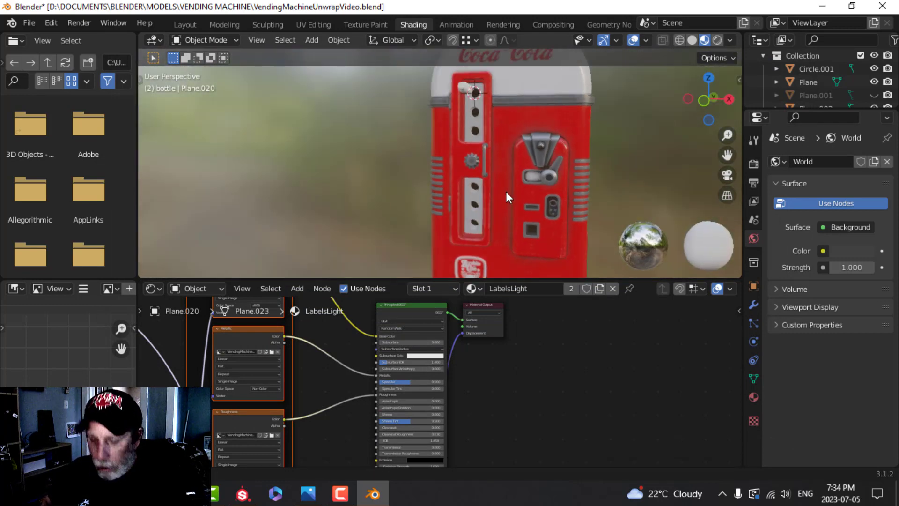
pyautogui.hotkey('alt', 'h')
pyautogui.hotkey('alt', 'a')
# Connect the Window BaseColor, Height, Metallic, Normal, Opacity and Roughness maps to the window glass's material with Principled Texture Setup.
pyautogui.keyDown('shift'); pyautogui.moveTo(500, 158); pyautogui.dragTo(480, 182, button='middle'); pyautogui.keyUp('shift')
pyautogui.scroll(3, 502, 179)
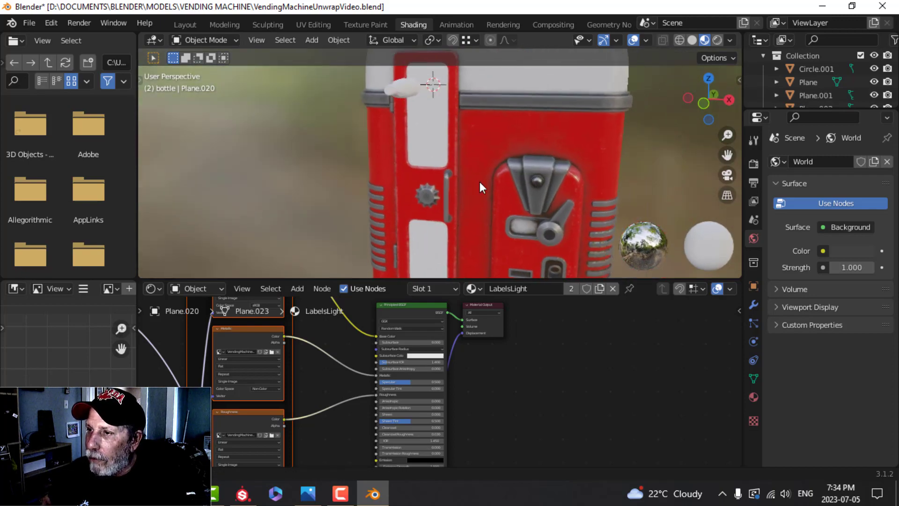
pyautogui.click(439, 143)
pyautogui.scroll(-5, 439, 144)
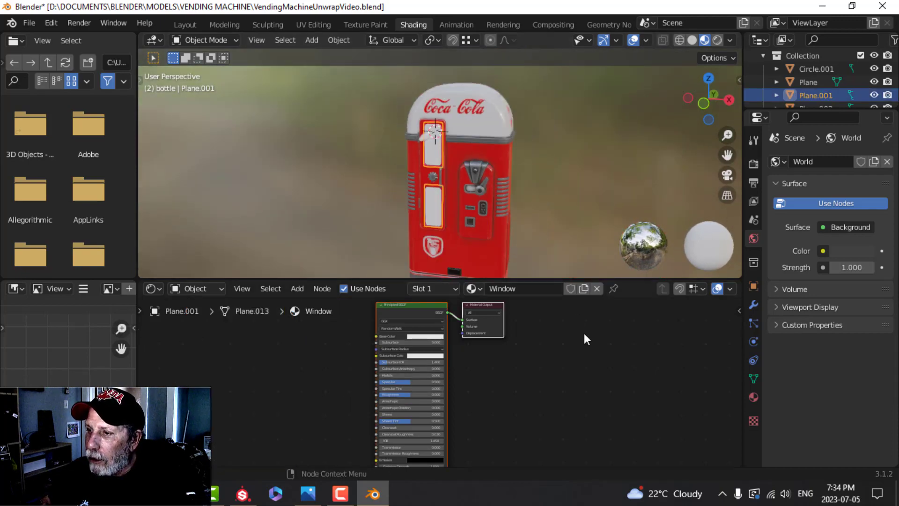
pyautogui.click(422, 306)
pyautogui.hotkey('ctrl', 'shift', 't')
pyautogui.scroll(-3, 424, 305)
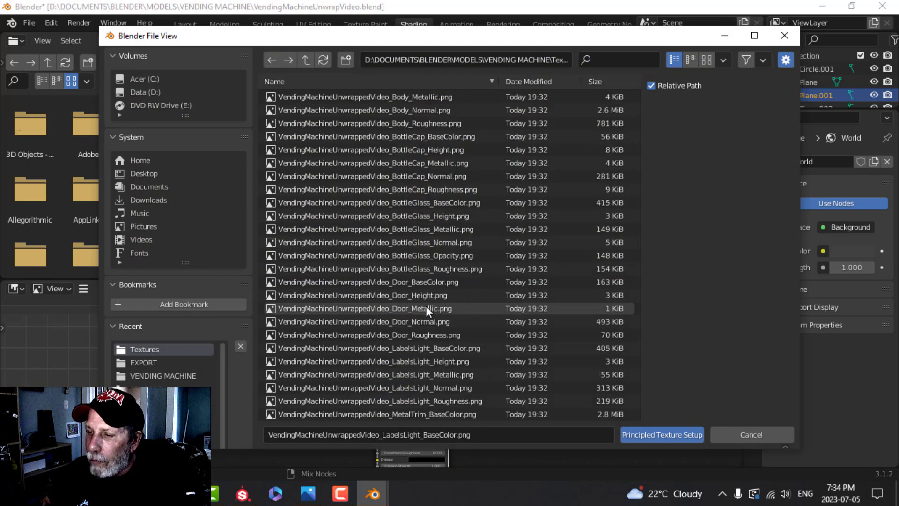
pyautogui.scroll(-5, 427, 307)
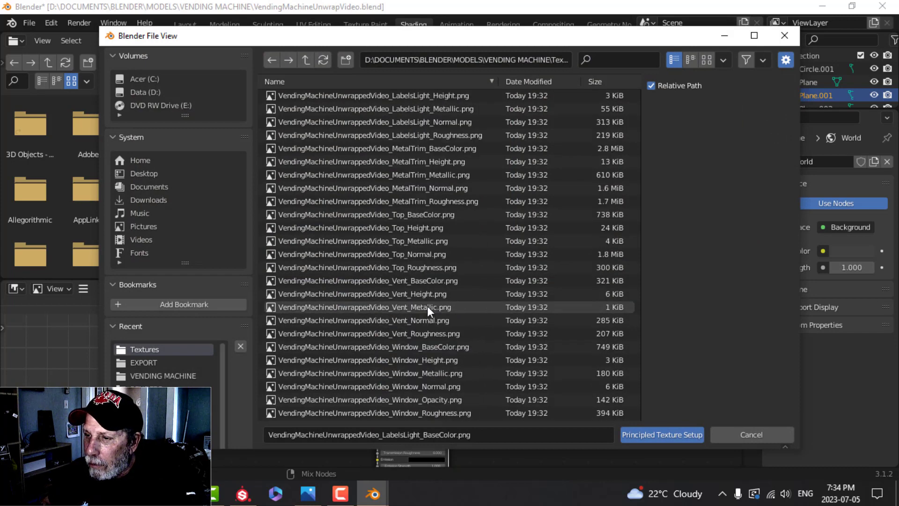
pyautogui.click(445, 347)
pyautogui.keyDown('shift'); pyautogui.click(450, 411); pyautogui.keyUp('shift')
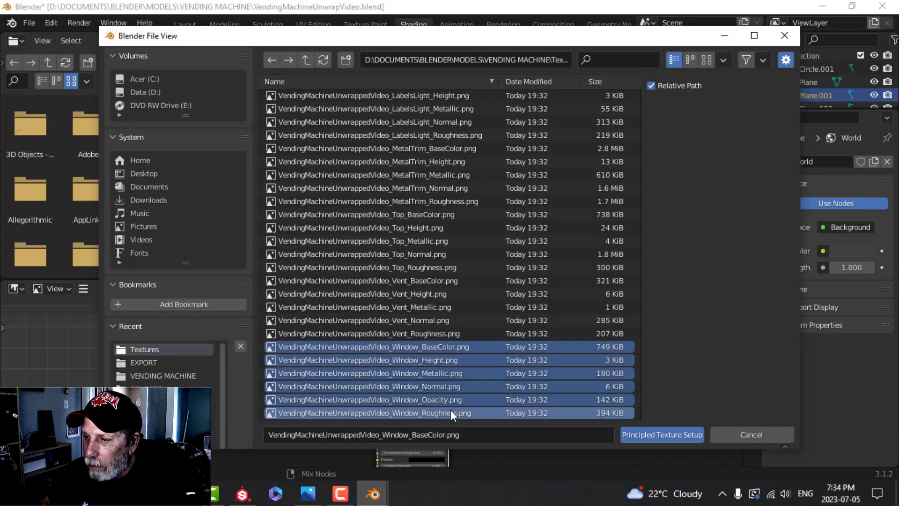
pyautogui.click(660, 435)
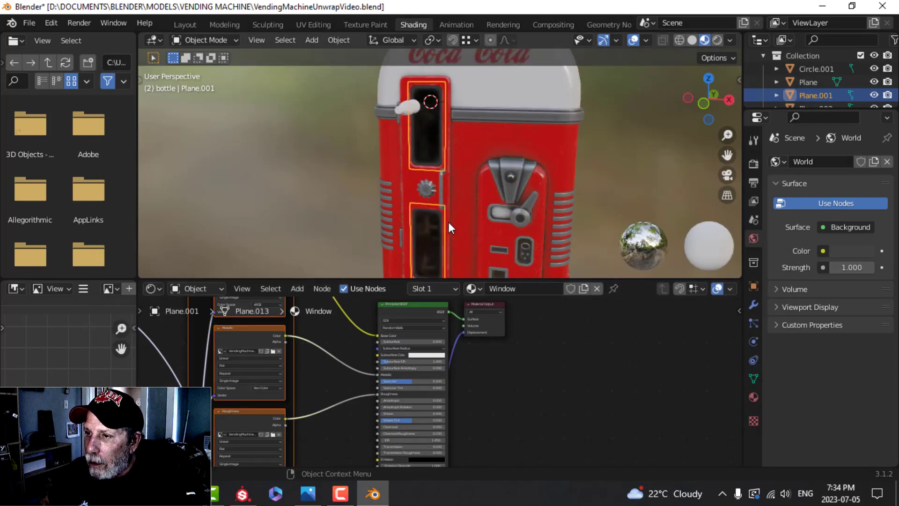
# Set the Window material's blend mode to Alpha Blend and turn on Screen Space Refraction and Backface Culling.
pyautogui.scroll(4, 449, 222)
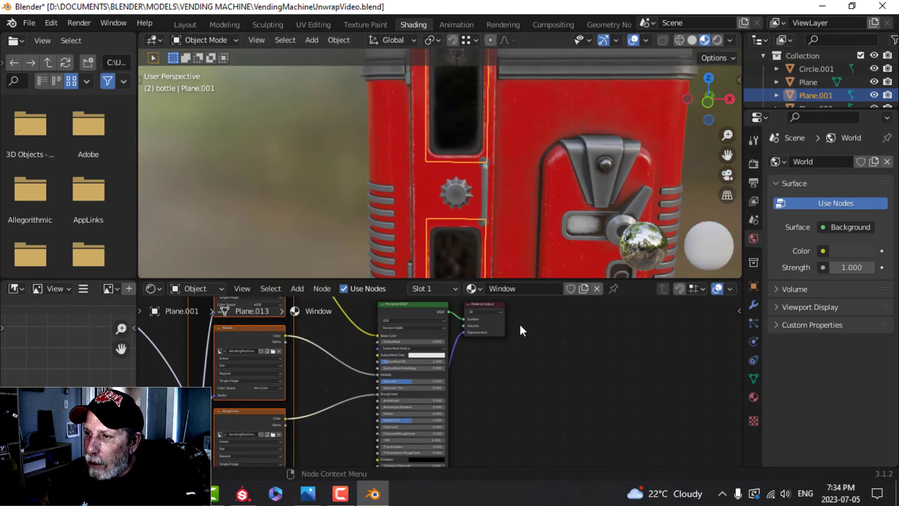
pyautogui.scroll(-3, 538, 335)
pyautogui.scroll(3, 474, 220)
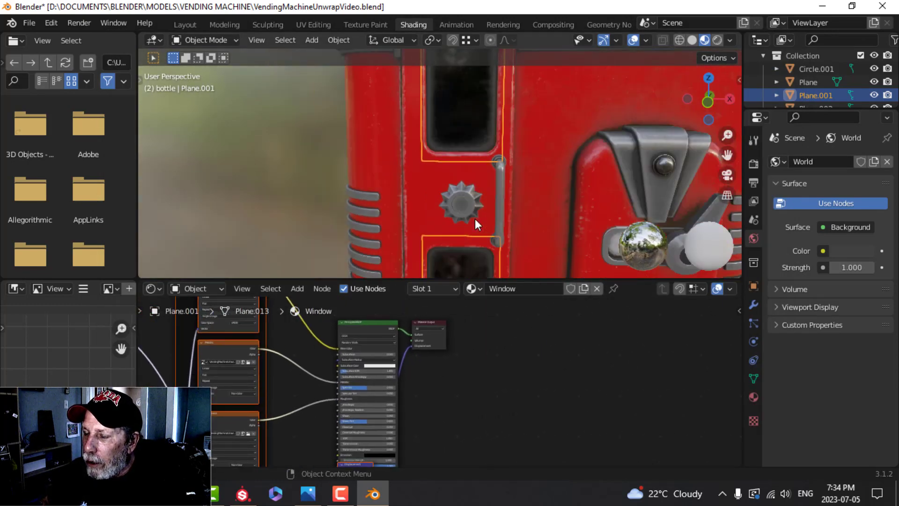
pyautogui.scroll(-2, 474, 218)
pyautogui.scroll(-2, 501, 345)
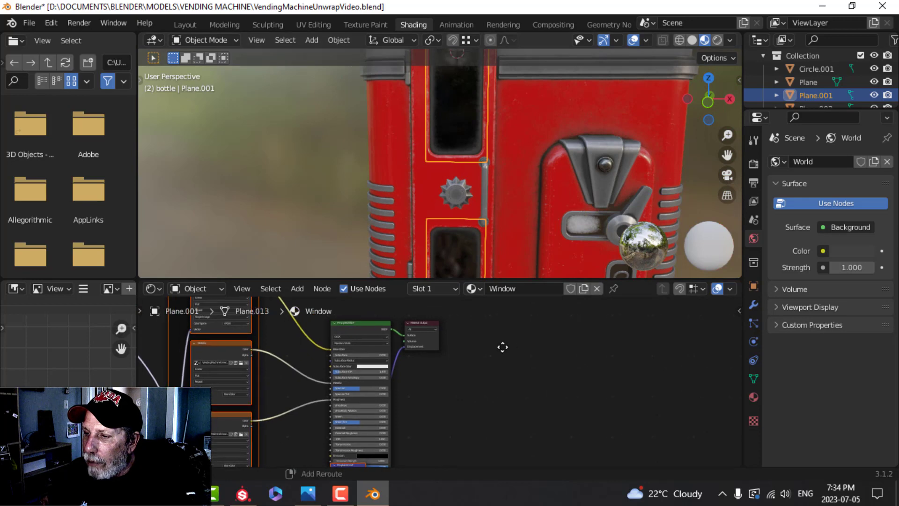
pyautogui.click(754, 394)
pyautogui.scroll(-8, 860, 403)
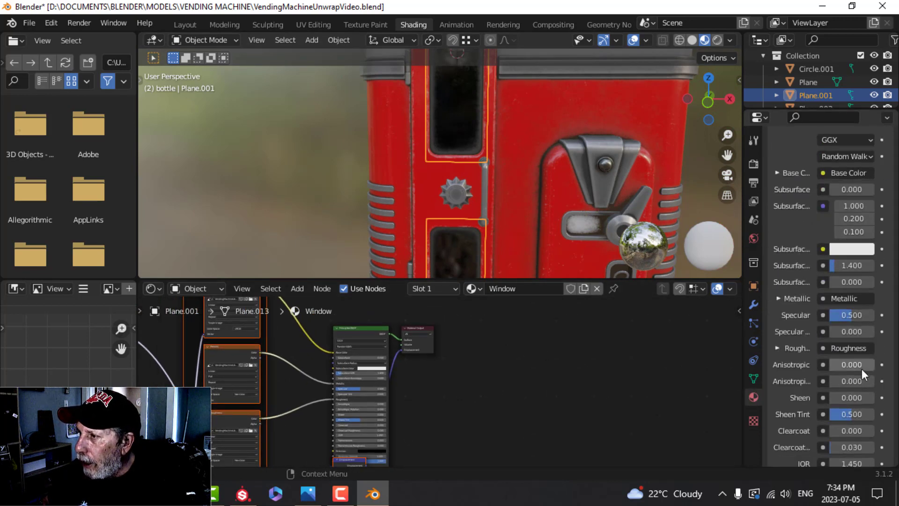
pyautogui.scroll(8, 867, 349)
pyautogui.scroll(-15, 864, 374)
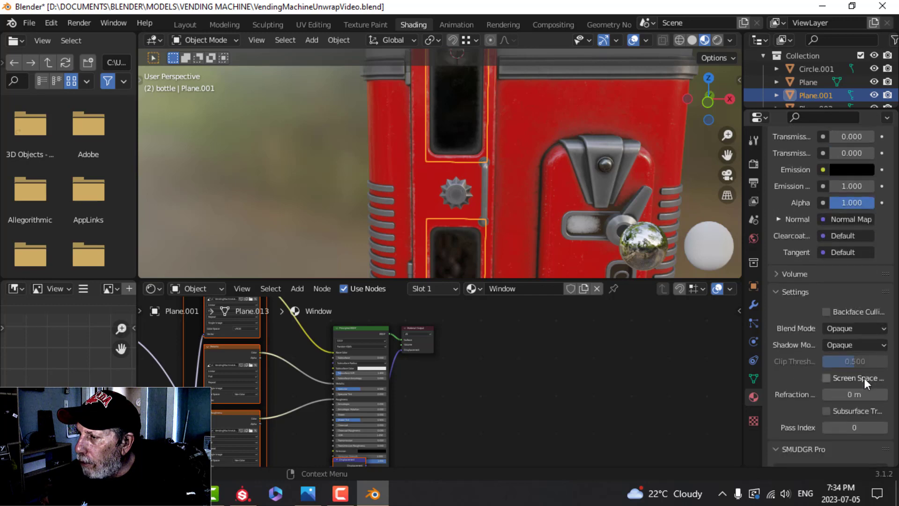
pyautogui.scroll(-4, 864, 378)
pyautogui.click(847, 249)
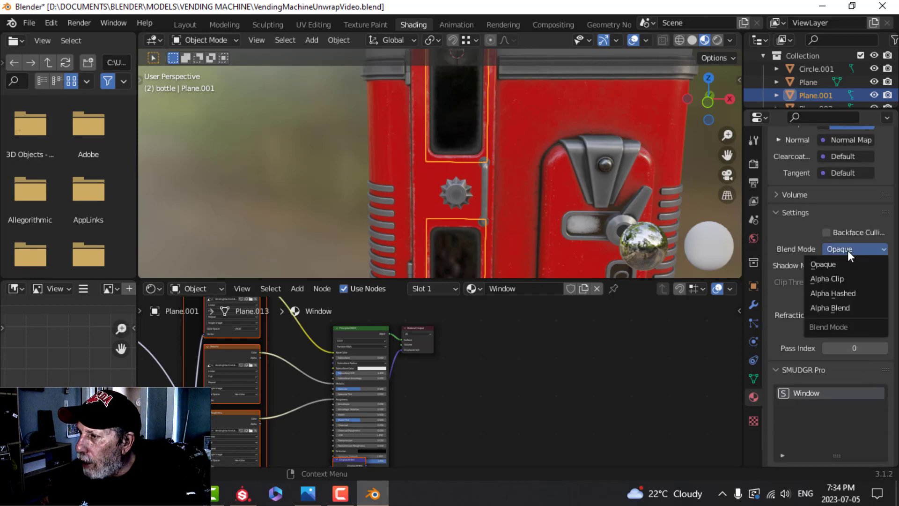
pyautogui.click(834, 307)
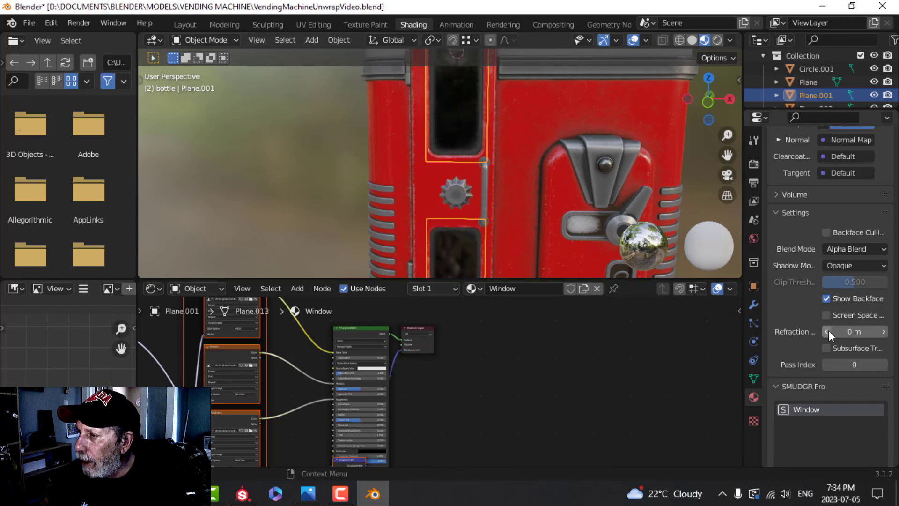
pyautogui.click(827, 316)
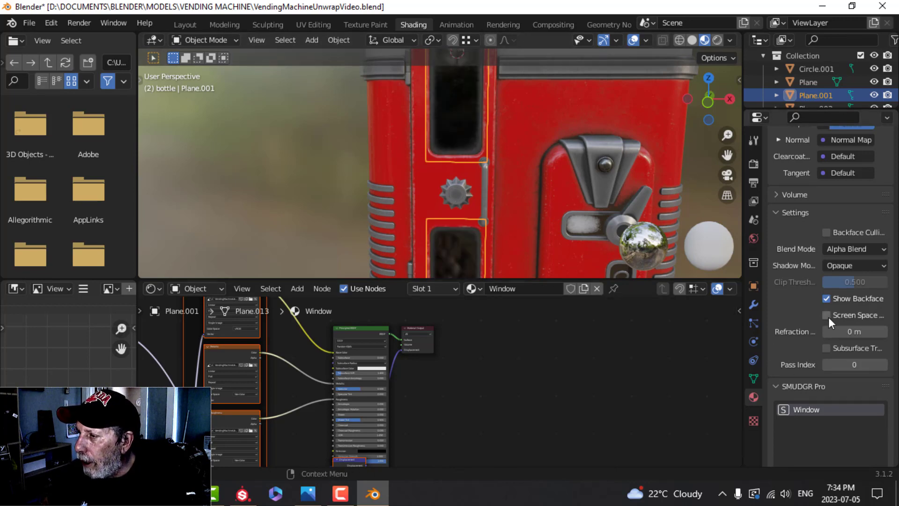
pyautogui.click(826, 232)
# Enable Ambient Occlusion, Bloom and Screen Space Reflections for the render, with Refraction on and Half Res Trace off.
pyautogui.click(754, 165)
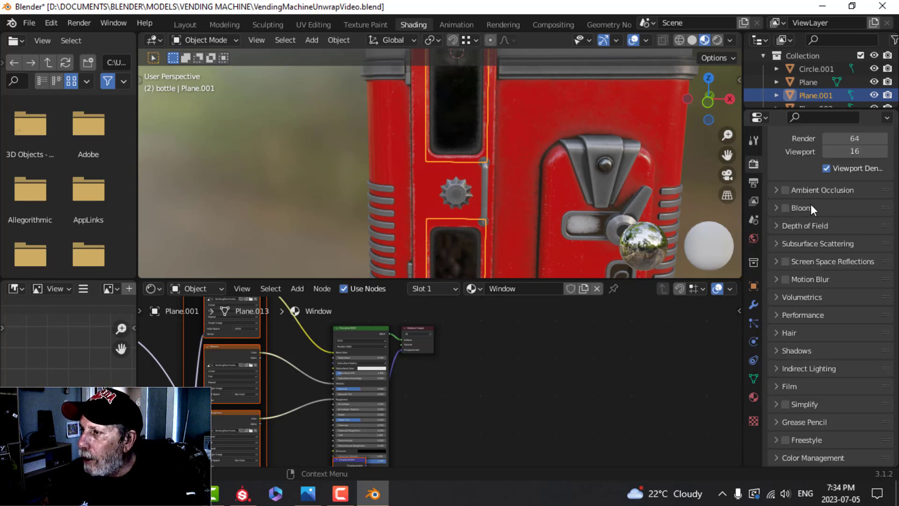
pyautogui.click(785, 190)
pyautogui.click(786, 208)
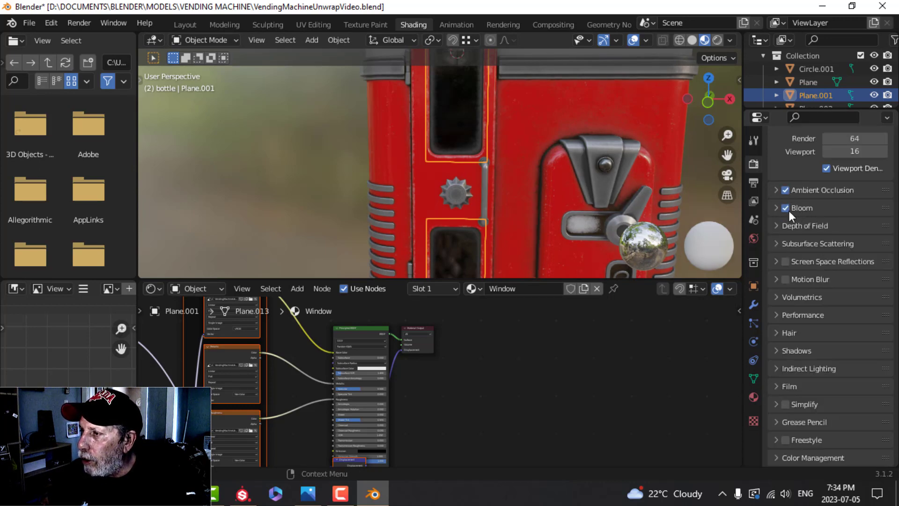
pyautogui.click(786, 261)
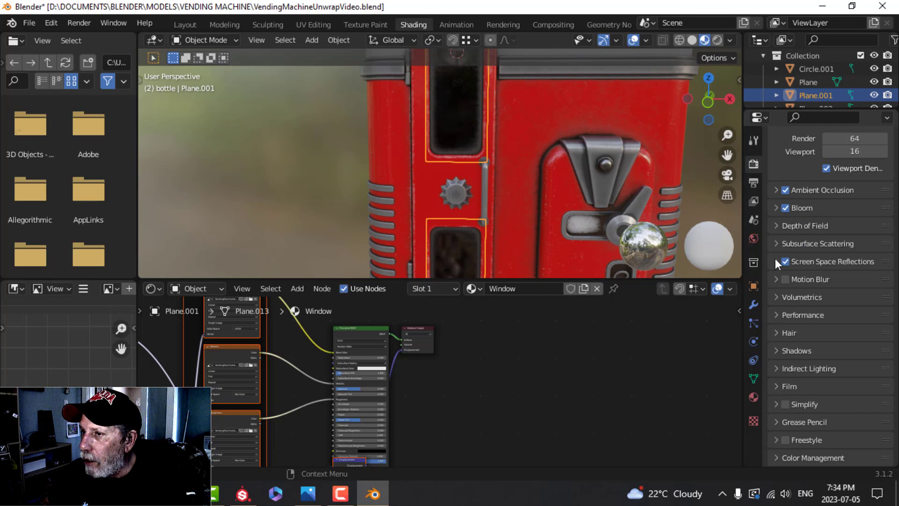
pyautogui.click(776, 260)
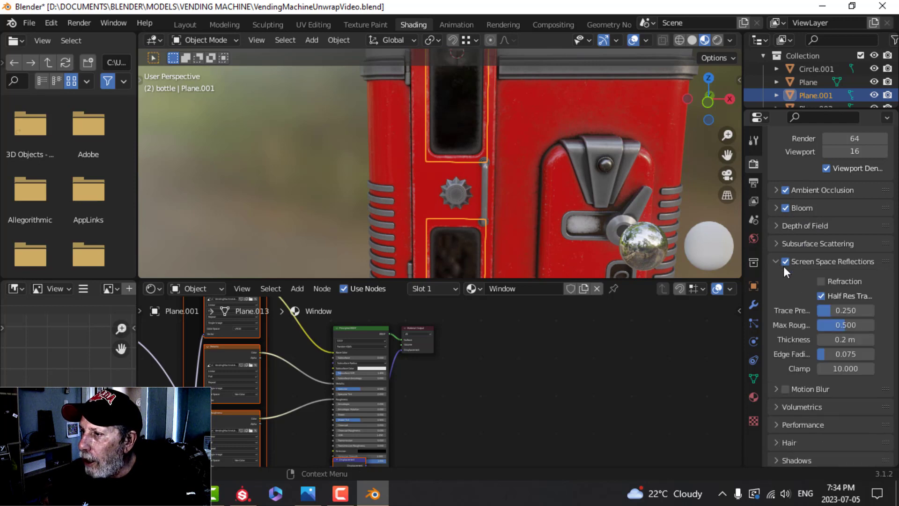
pyautogui.click(823, 295)
pyautogui.scroll(-4, 526, 179)
pyautogui.moveTo(513, 180); pyautogui.dragTo(475, 182, button='middle')
pyautogui.scroll(4, 427, 154)
pyautogui.keyDown('shift'); pyautogui.moveTo(427, 154); pyautogui.dragTo(453, 193, button='middle'); pyautogui.keyUp('shift')
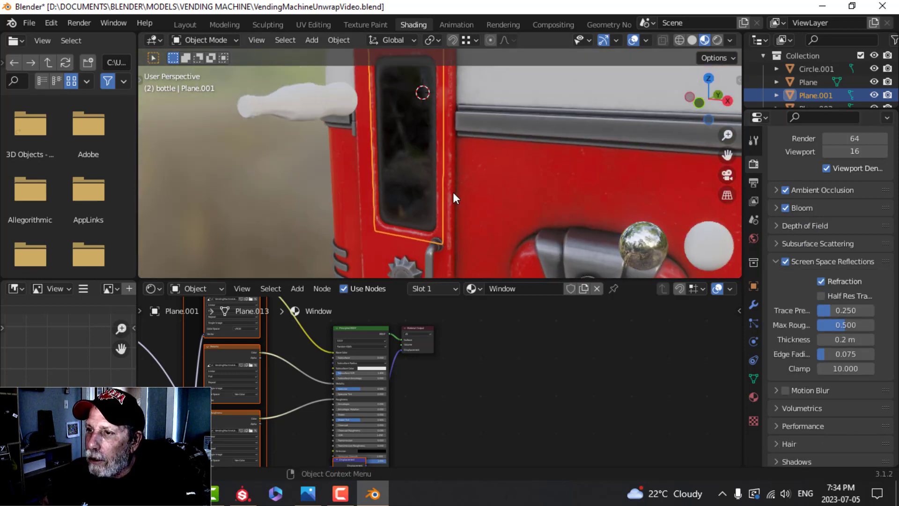
# Move the Window material's Material Output node well away from the Principled BSDF to make room between them.
pyautogui.scroll(-4, 454, 192)
pyautogui.click(421, 328)
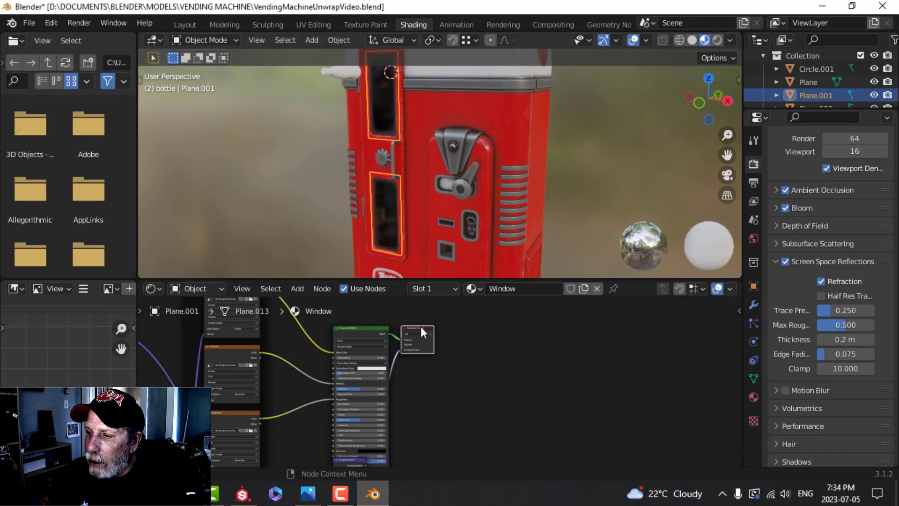
pyautogui.moveTo(420, 327); pyautogui.dragTo(639, 323)
pyautogui.scroll(-1, 468, 410)
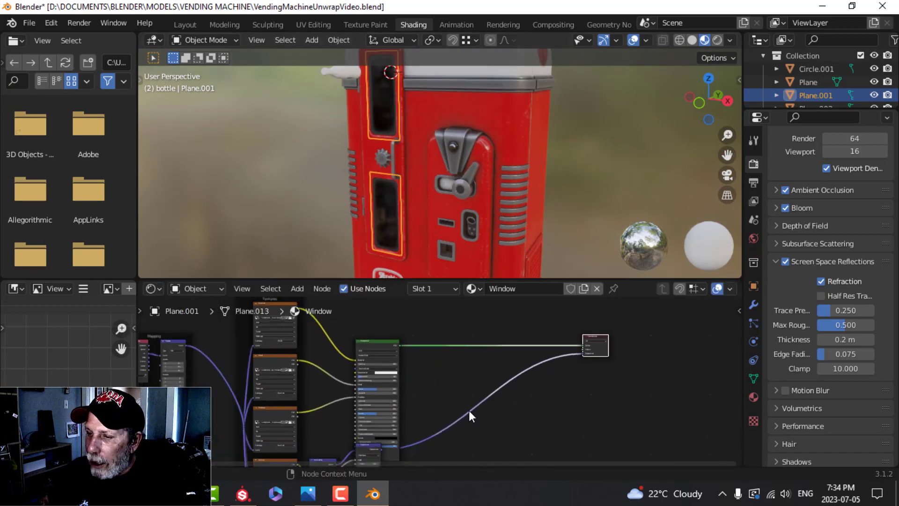
# Delete the Displacement node and the displacement image texture from the Window material.
pyautogui.scroll(-2, 468, 411)
pyautogui.scroll(5, 456, 401)
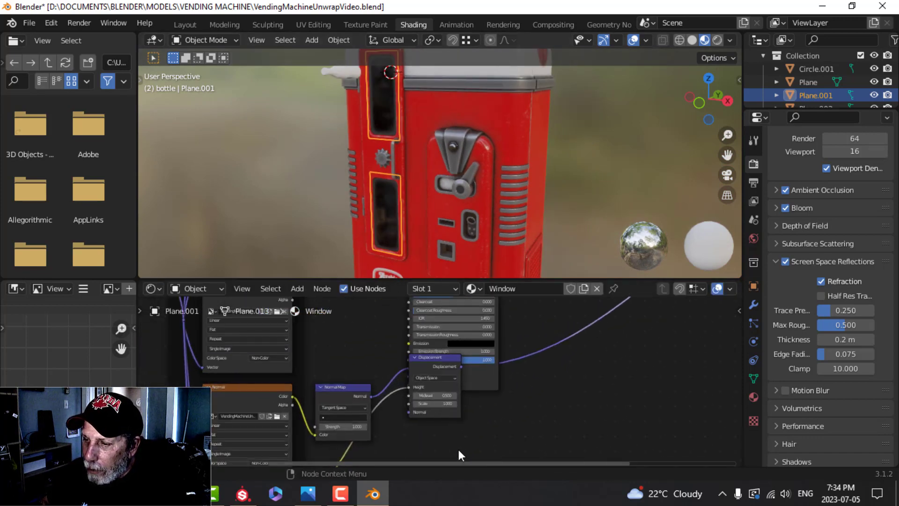
pyautogui.scroll(2, 448, 388)
pyautogui.click(434, 347)
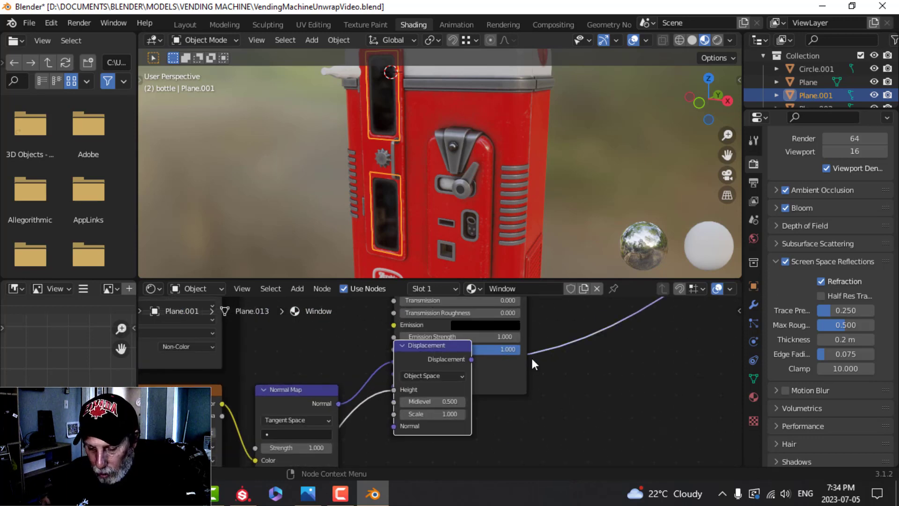
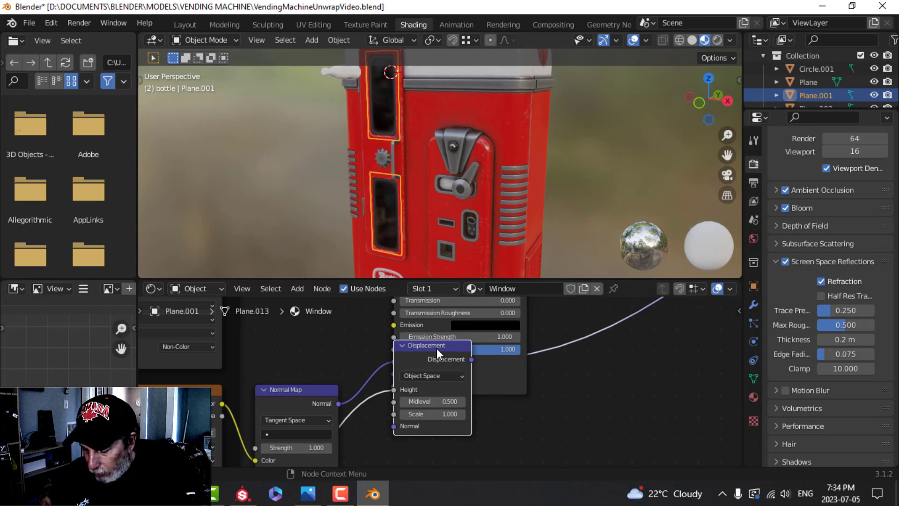
pyautogui.press('x')
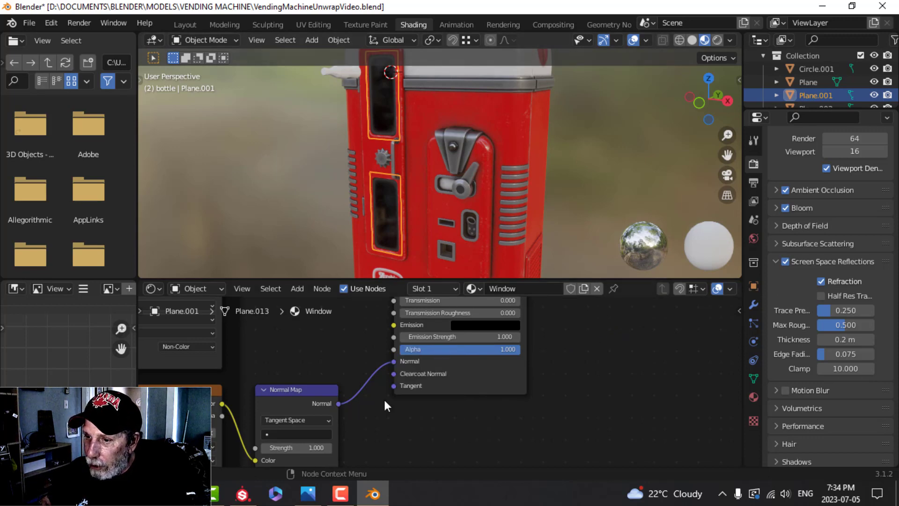
pyautogui.scroll(-4, 392, 418)
pyautogui.keyDown('shift'); pyautogui.moveTo(393, 420); pyautogui.dragTo(445, 325, button='middle'); pyautogui.keyUp('shift')
pyautogui.click(302, 408)
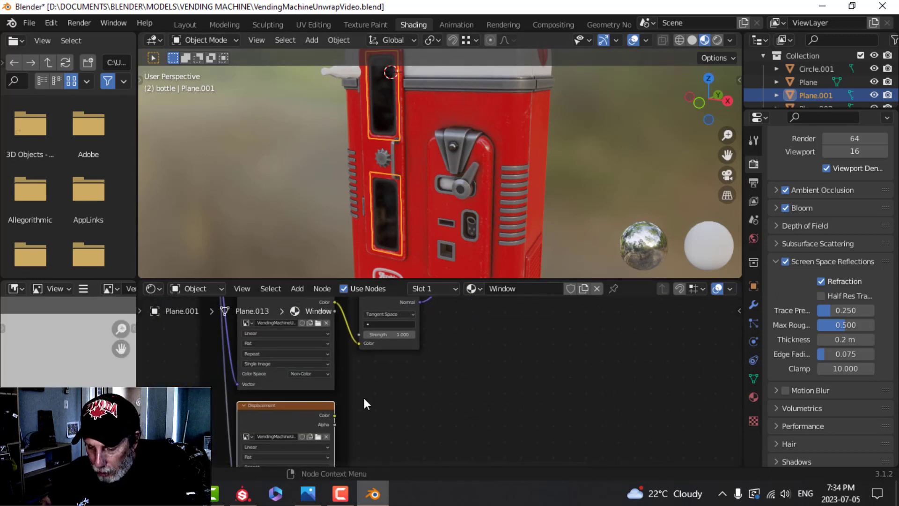
# Select the machine body and delete the Displacement node and displacement image texture from its Body material.
pyautogui.click(502, 125)
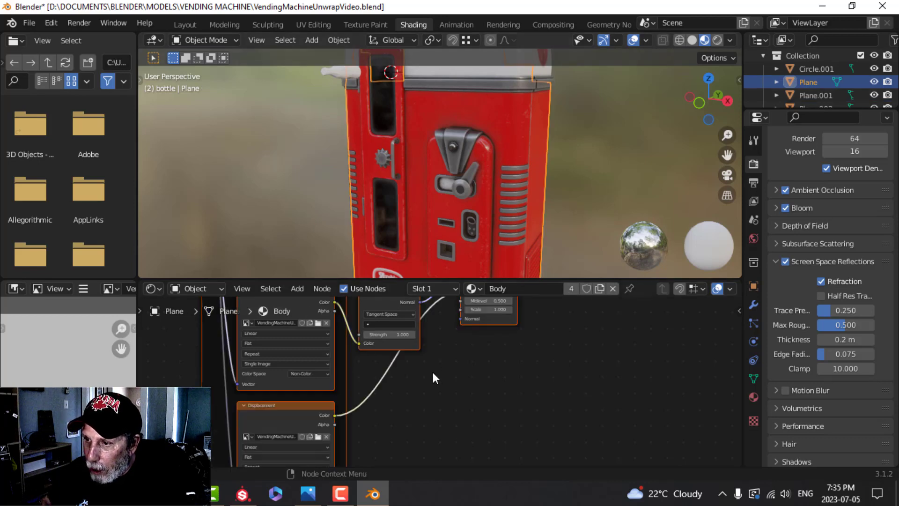
pyautogui.scroll(-3, 434, 374)
pyautogui.keyDown('shift'); pyautogui.moveTo(521, 391); pyautogui.dragTo(478, 458, button='middle'); pyautogui.keyUp('shift')
pyautogui.click(442, 351)
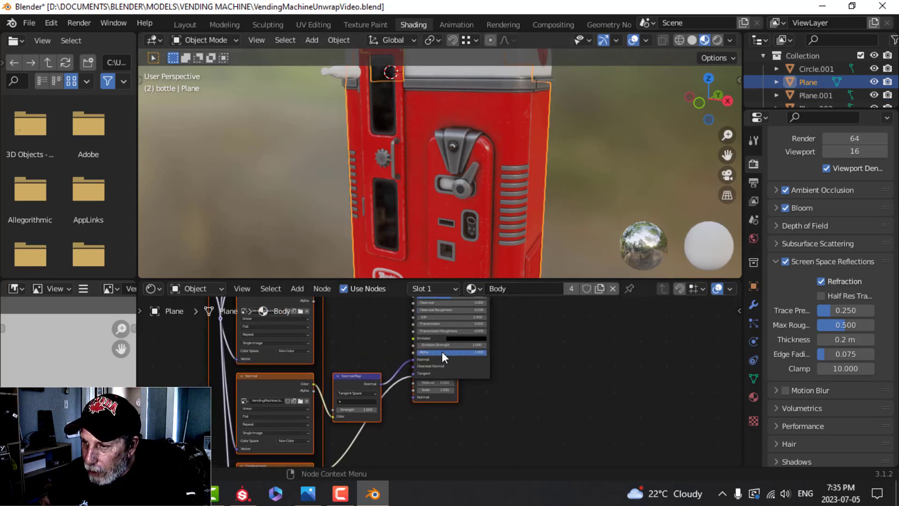
pyautogui.click(453, 399)
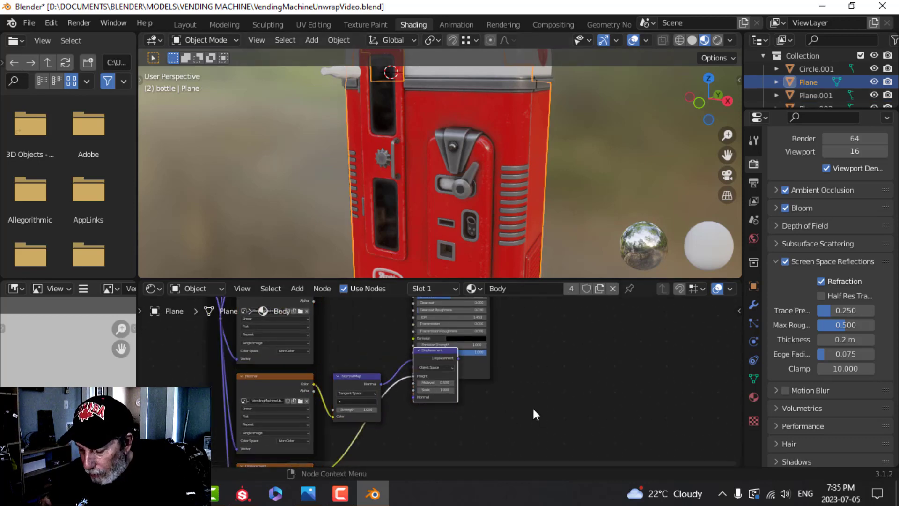
pyautogui.press('x')
pyautogui.scroll(-2, 431, 426)
pyautogui.moveTo(432, 426); pyautogui.dragTo(478, 346, button='middle')
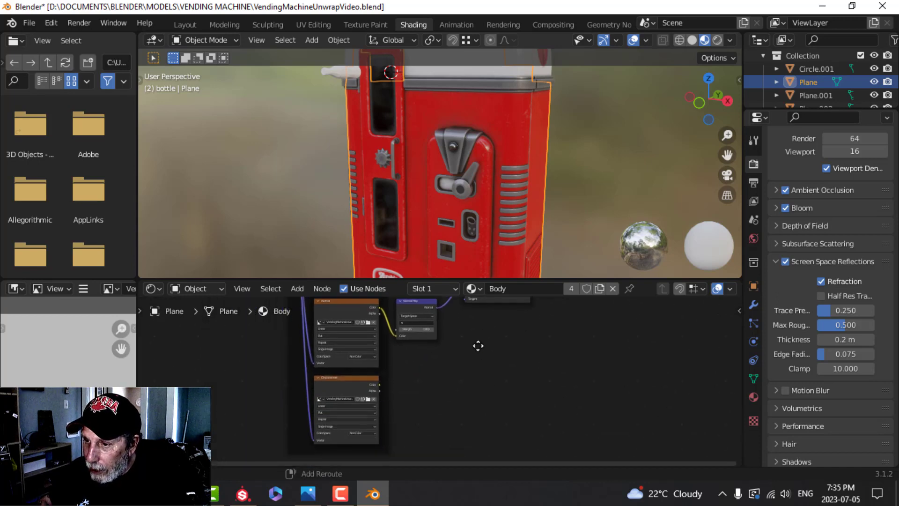
pyautogui.click(367, 380)
pyautogui.press('x')
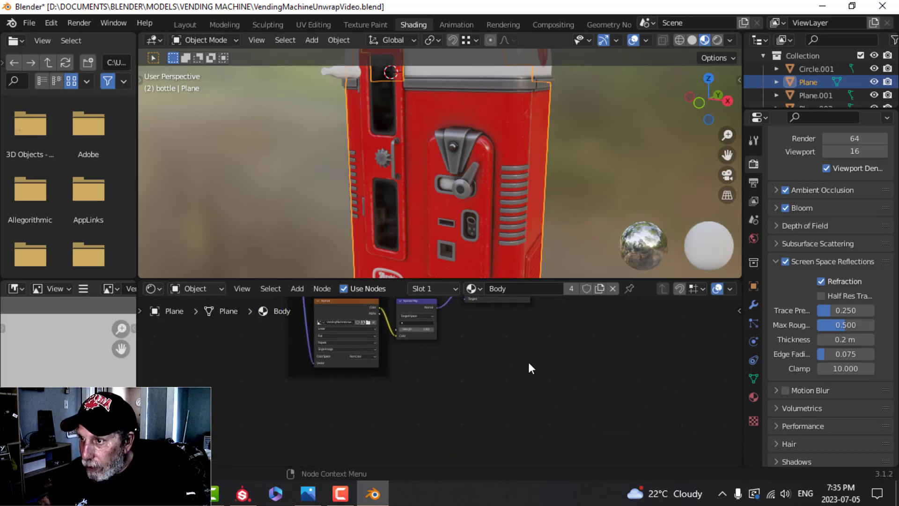
# Reselect the window glass and insert a Mix Shader between its Principled BSDF and Material Output.
pyautogui.scroll(2, 515, 220)
pyautogui.click(415, 176)
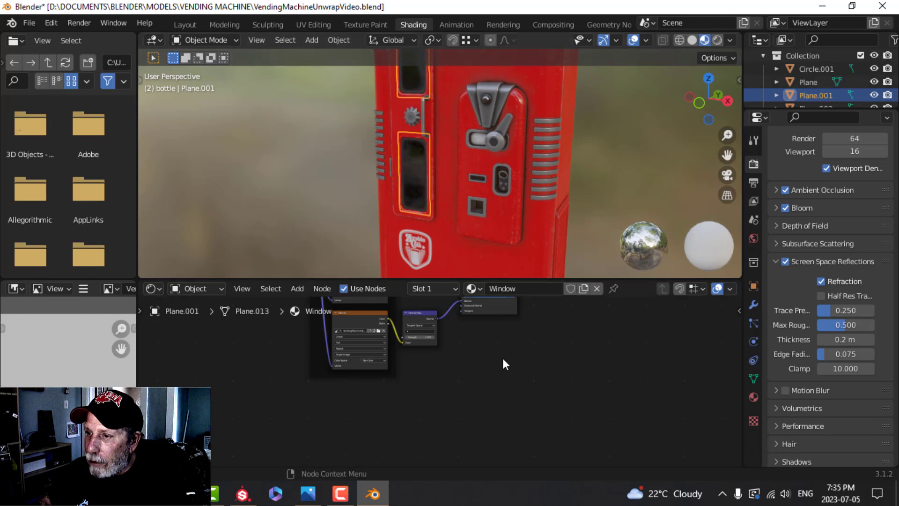
pyautogui.scroll(2, 503, 365)
pyautogui.moveTo(503, 370); pyautogui.dragTo(469, 448, button='middle')
pyautogui.scroll(-3, 490, 408)
pyautogui.moveTo(535, 383); pyautogui.dragTo(414, 462, button='middle')
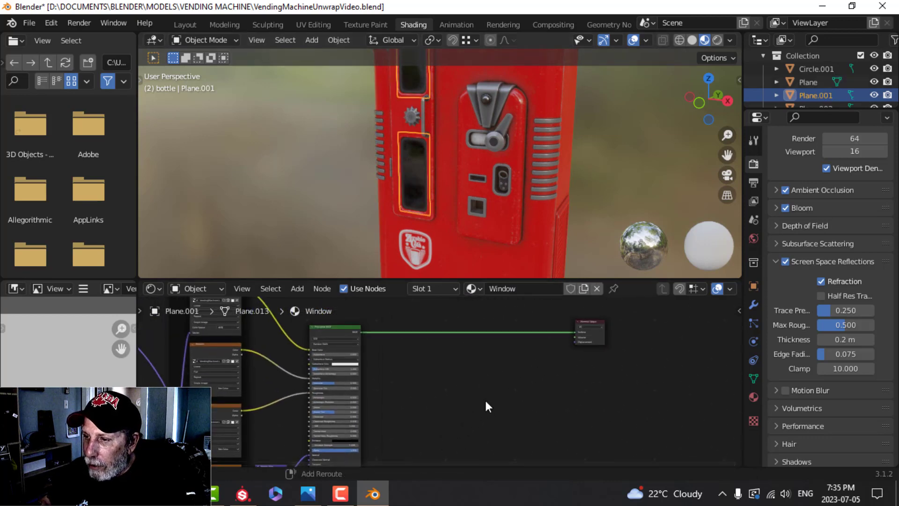
pyautogui.scroll(3, 459, 408)
pyautogui.moveTo(485, 401)
pyautogui.keyDown('shift'); pyautogui.mouseDown(button='middle')
pyautogui.moveTo(426, 432)
pyautogui.moveTo(488, 395)
pyautogui.mouseUp(button='middle'); pyautogui.keyUp('shift')
pyautogui.hotkey('shift', 'a')
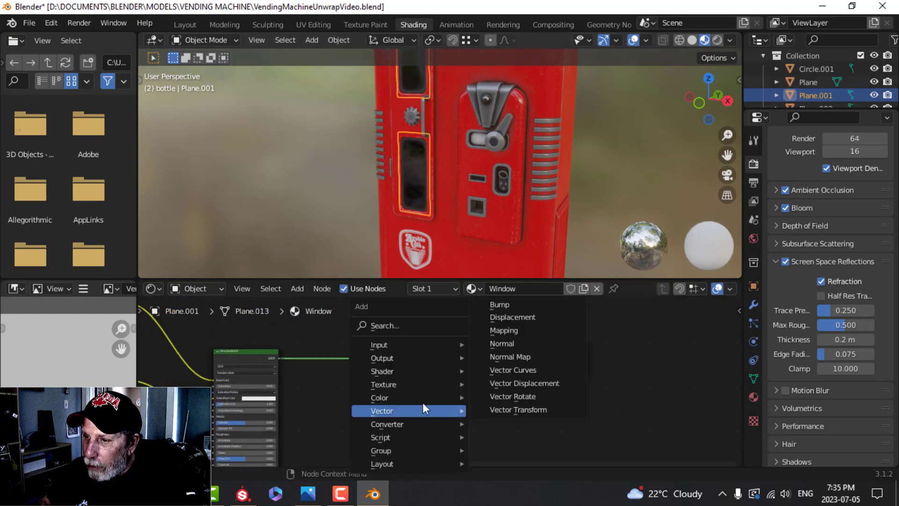
pyautogui.moveTo(392, 370)
pyautogui.click(532, 251)
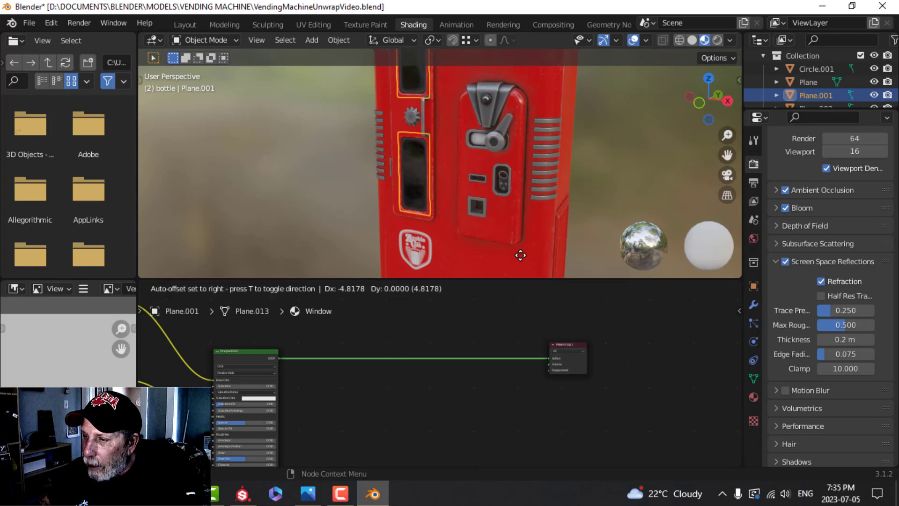
pyautogui.click(468, 349)
pyautogui.scroll(2, 457, 413)
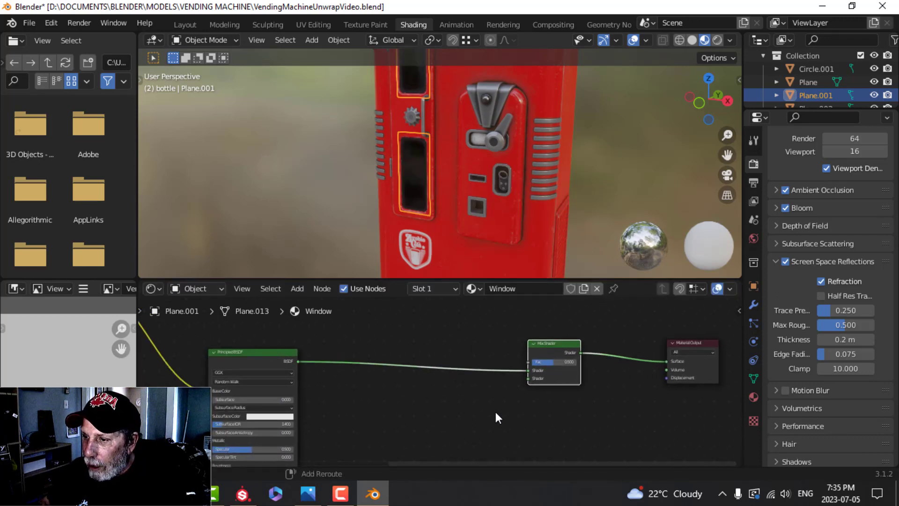
# Add a Transparent BSDF, connect it to the Mix Shader's first Shader input with the Principled BSDF on the second, and inspect the glass.
pyautogui.hotkey('shift', 'a')
pyautogui.moveTo(454, 373)
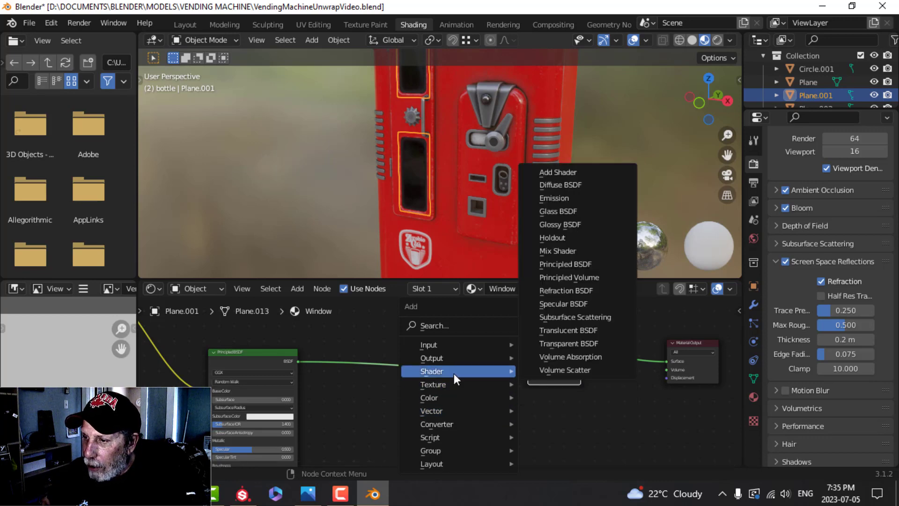
pyautogui.click(565, 343)
pyautogui.click(487, 405)
pyautogui.scroll(2, 501, 409)
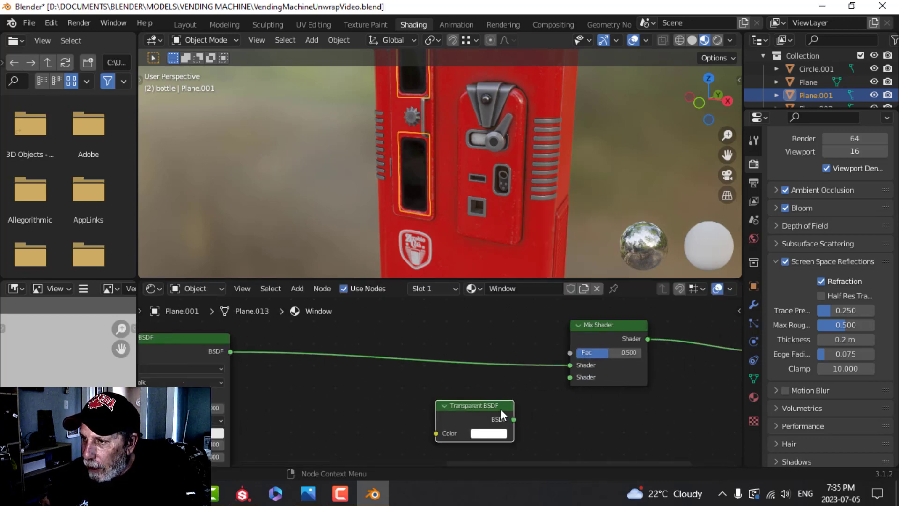
pyautogui.moveTo(462, 414); pyautogui.dragTo(521, 361)
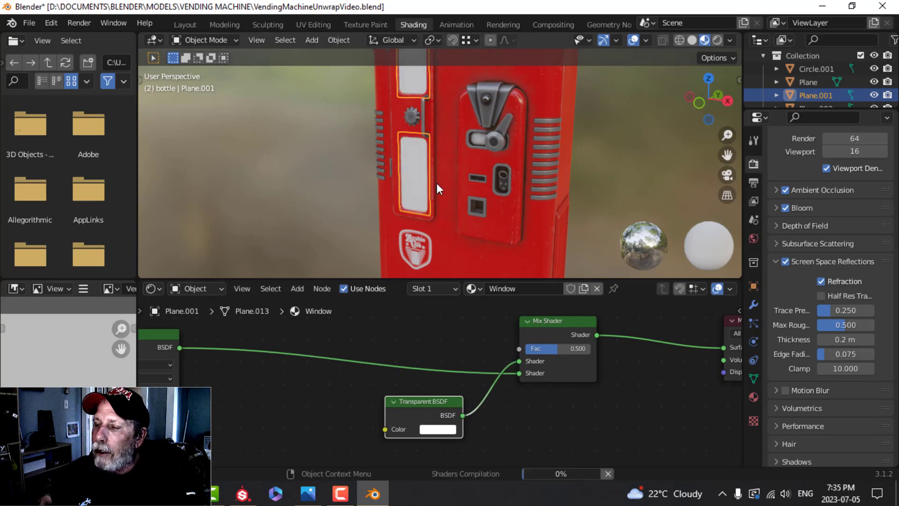
pyautogui.scroll(-5, 437, 182)
pyautogui.scroll(8, 437, 182)
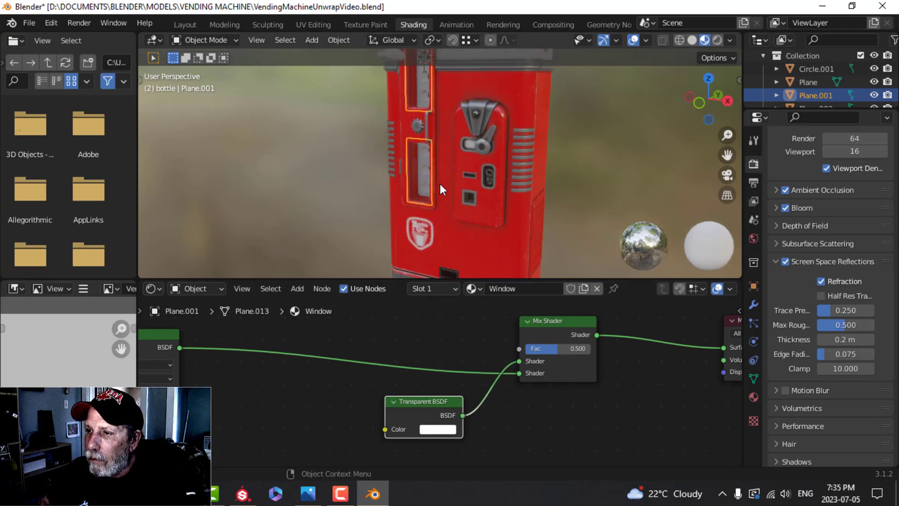
pyautogui.moveTo(440, 184)
pyautogui.mouseDown(button='middle')
pyautogui.moveTo(456, 176)
pyautogui.moveTo(438, 167)
pyautogui.moveTo(446, 167)
pyautogui.mouseUp(button='middle')
pyautogui.scroll(4, 446, 166)
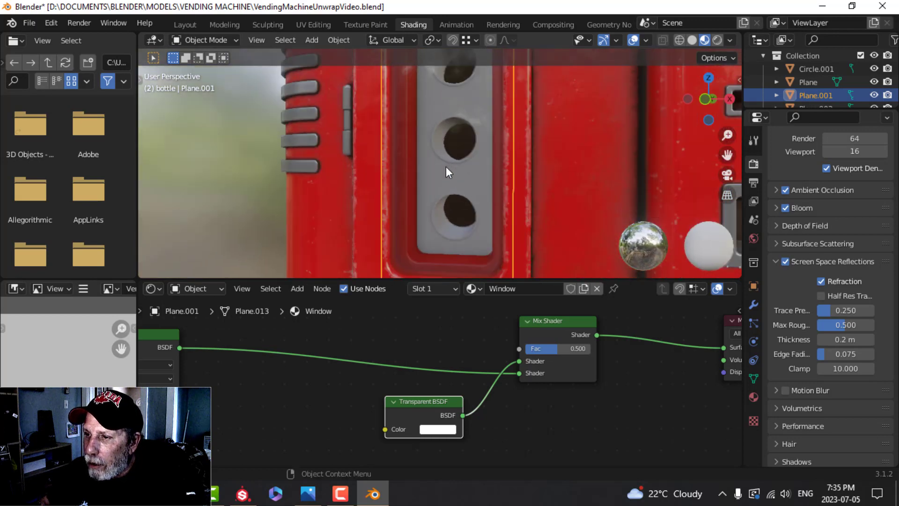
# Add an Image Texture node to the Window material, placed before the Mix Shader.
pyautogui.scroll(-2, 446, 166)
pyautogui.scroll(-5, 445, 167)
pyautogui.scroll(-5, 465, 331)
pyautogui.keyDown('shift'); pyautogui.moveTo(414, 328); pyautogui.dragTo(397, 403, button='middle'); pyautogui.keyUp('shift')
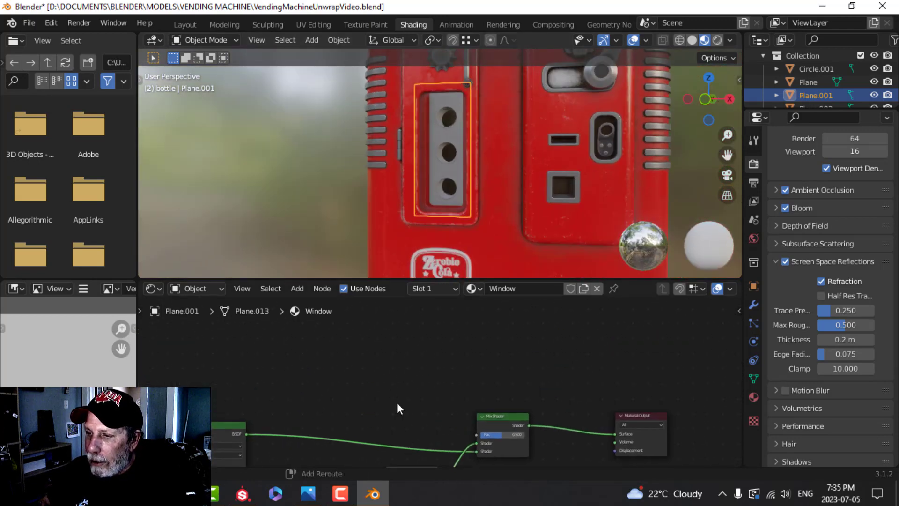
pyautogui.hotkey('shift', 'a')
pyautogui.moveTo(335, 382)
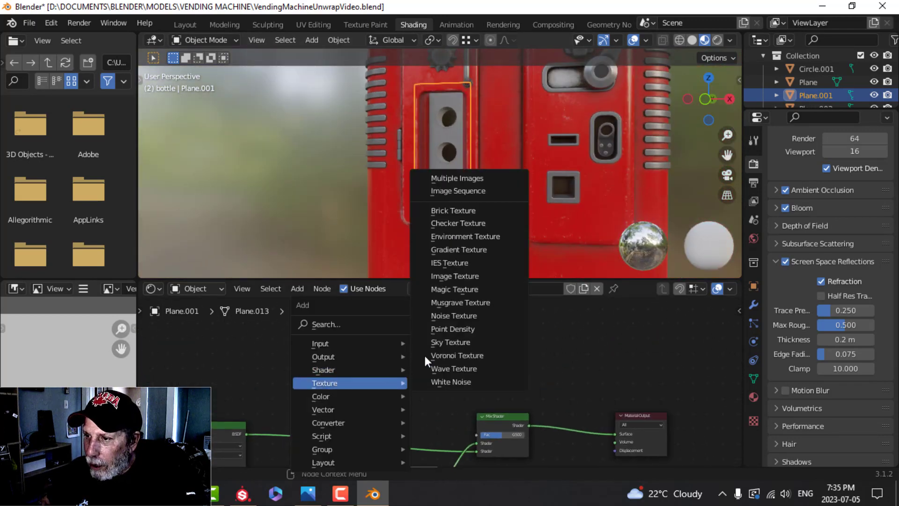
pyautogui.click(474, 275)
pyautogui.click(366, 361)
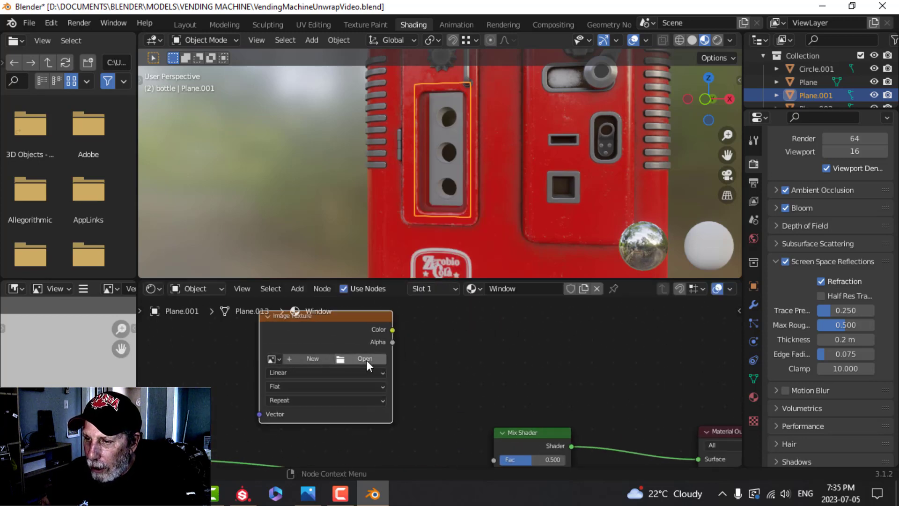
# Load VendingMachineUnwrappedVideo_Window_Opacity.png into the new image texture and connect its Color output to the Mix Shader's Fac input.
pyautogui.click(366, 360)
pyautogui.click(297, 99)
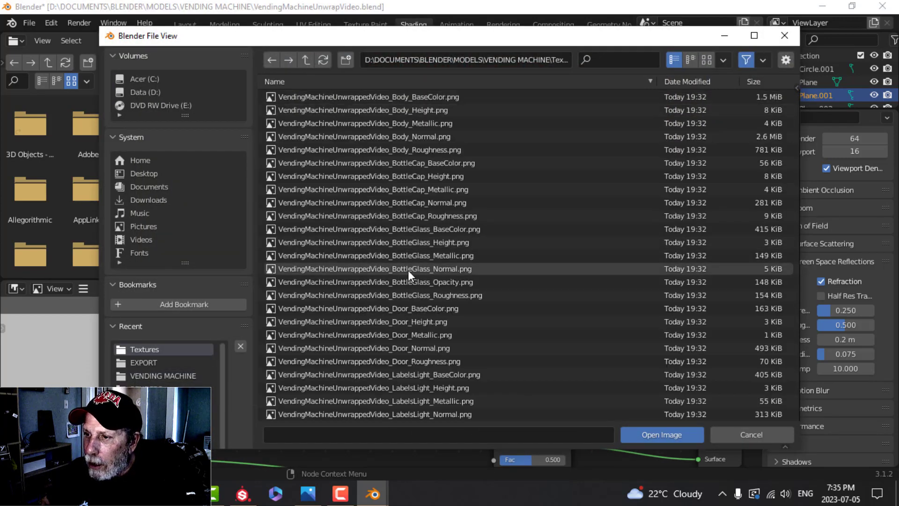
pyautogui.click(441, 284)
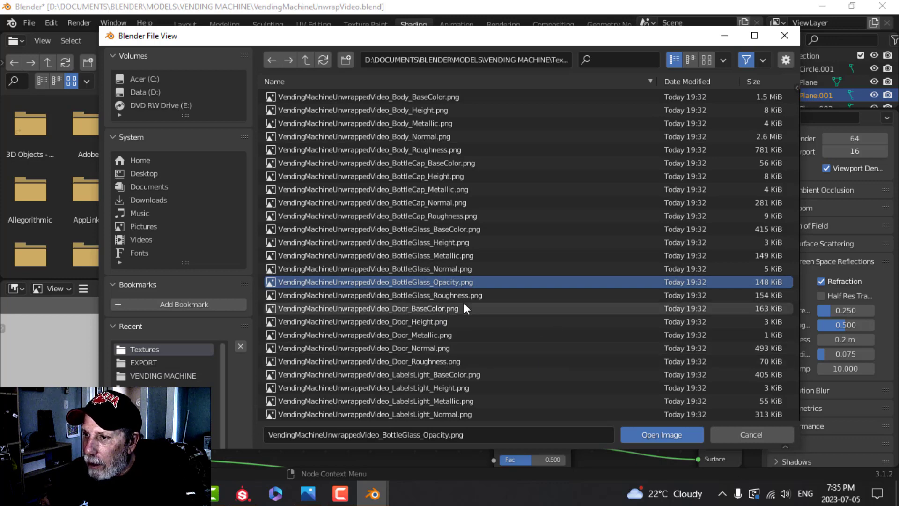
pyautogui.scroll(-8, 471, 355)
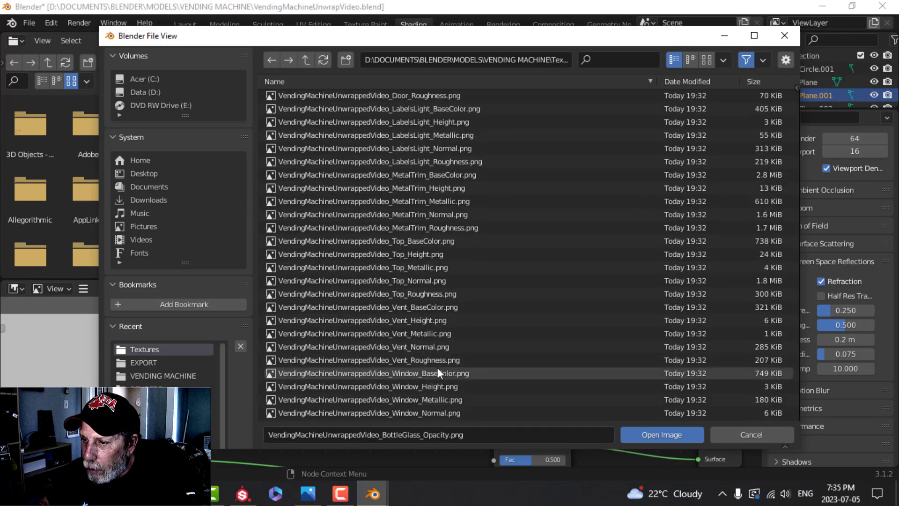
pyautogui.click(444, 398)
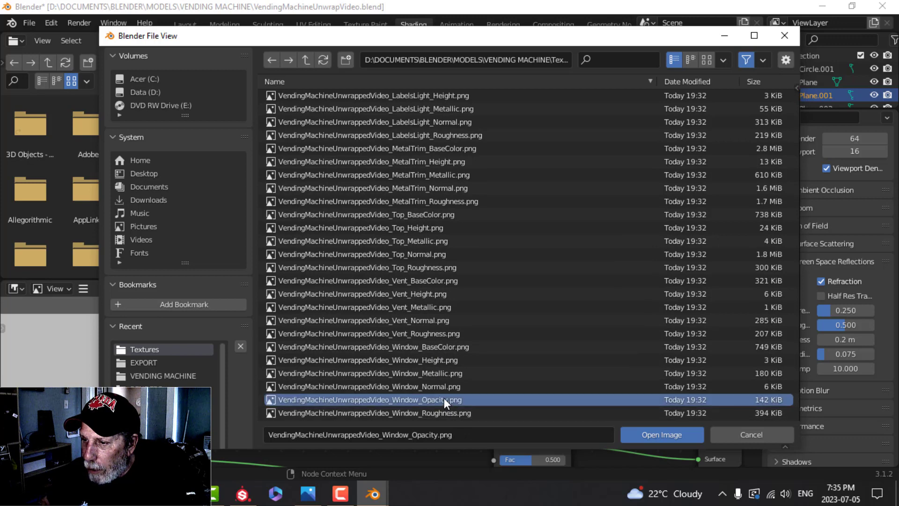
pyautogui.click(655, 435)
pyautogui.scroll(-1, 490, 236)
pyautogui.moveTo(448, 359); pyautogui.dragTo(430, 336, button='middle')
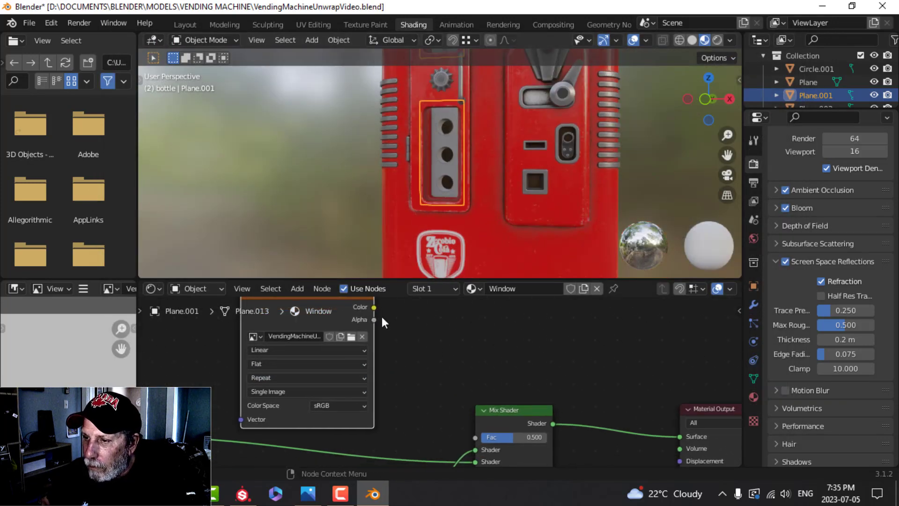
pyautogui.moveTo(375, 307); pyautogui.dragTo(476, 437)
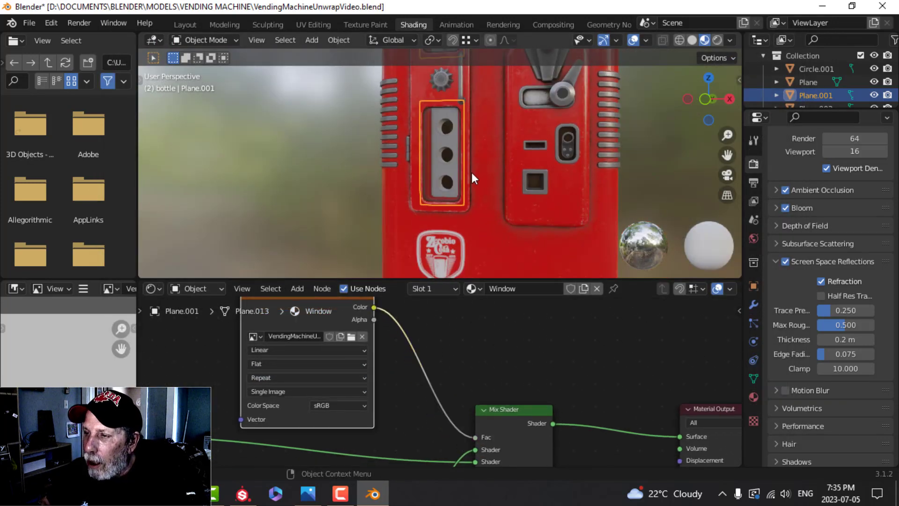
# Inspect the window glass up close from the front and from an angle to judge its transparency and reflections.
pyautogui.scroll(3, 460, 172)
pyautogui.scroll(1, 442, 175)
pyautogui.scroll(-2, 435, 174)
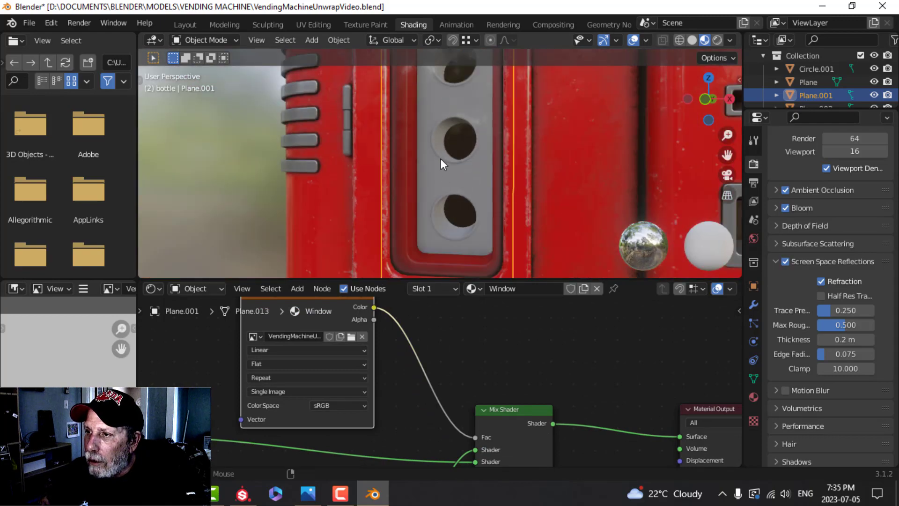
pyautogui.scroll(1, 456, 161)
pyautogui.scroll(-3, 501, 164)
pyautogui.moveTo(552, 181); pyautogui.dragTo(605, 5, button='middle')
pyautogui.scroll(3, 565, 158)
pyautogui.scroll(-3, 538, 195)
pyautogui.scroll(4, 535, 177)
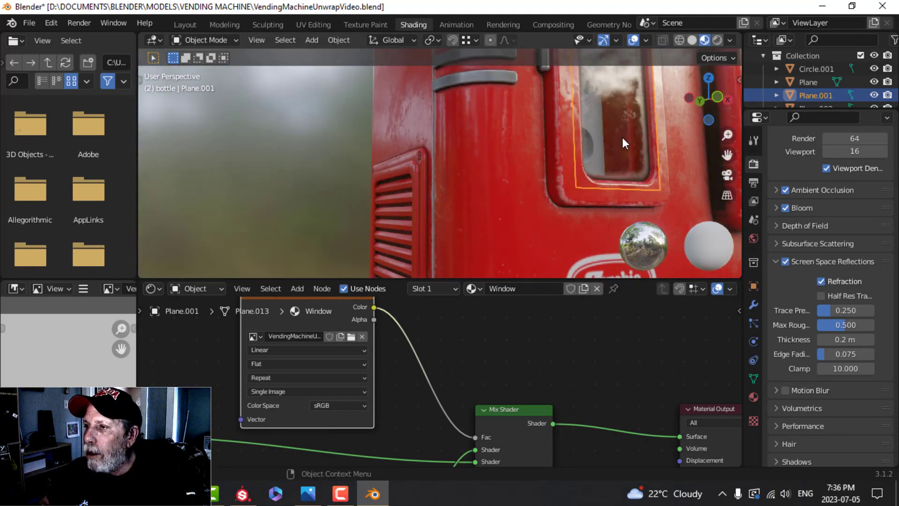
pyautogui.scroll(2, 604, 147)
pyautogui.scroll(-8, 599, 147)
# Select the bottle cap and apply the five BottleCap textures, BaseColor through Roughness, to its material using Principled Texture Setup.
pyautogui.moveTo(556, 140); pyautogui.dragTo(412, 115, button='middle')
pyautogui.keyDown('shift'); pyautogui.moveTo(412, 115); pyautogui.dragTo(442, 150, button='middle'); pyautogui.keyUp('shift')
pyautogui.scroll(4, 432, 145)
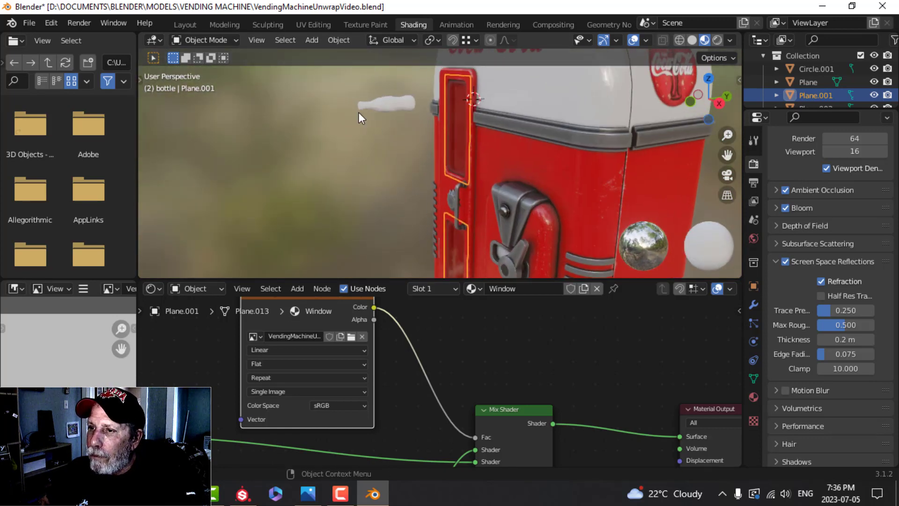
pyautogui.moveTo(358, 111); pyautogui.dragTo(386, 130, button='middle')
pyautogui.scroll(3, 386, 129)
pyautogui.click(368, 106)
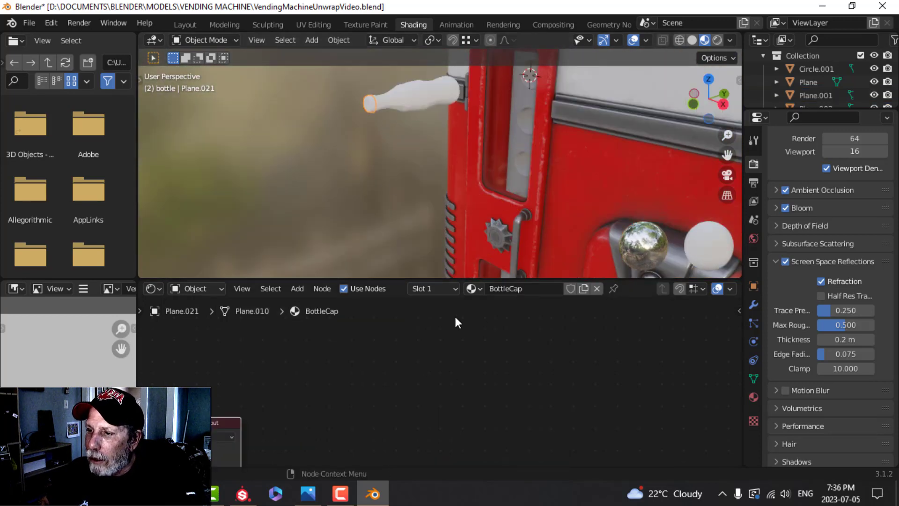
pyautogui.moveTo(273, 372); pyautogui.dragTo(438, 332, button='middle')
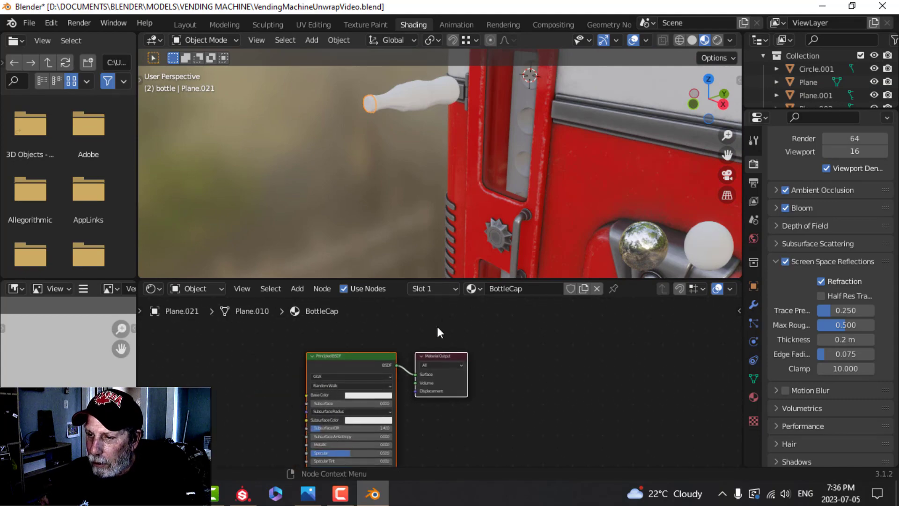
pyautogui.click(361, 356)
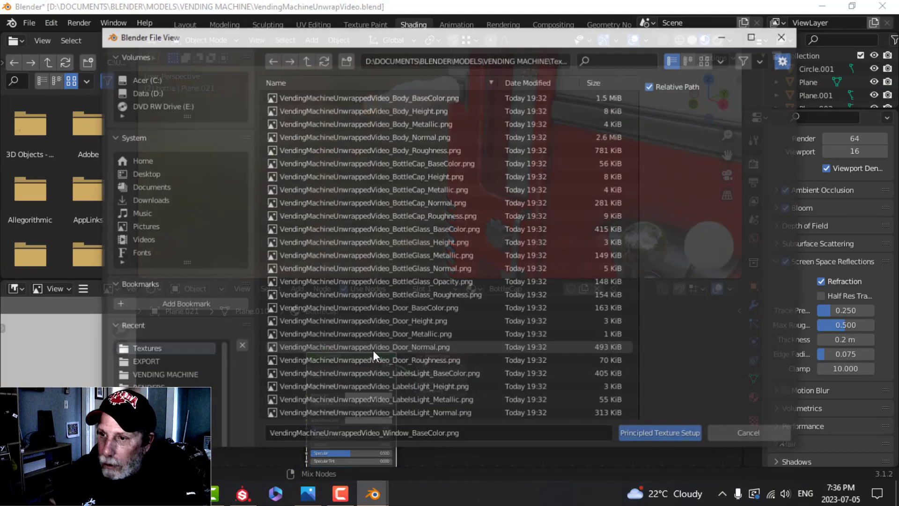
pyautogui.hotkey('ctrl', 'shift', 't')
pyautogui.click(426, 163)
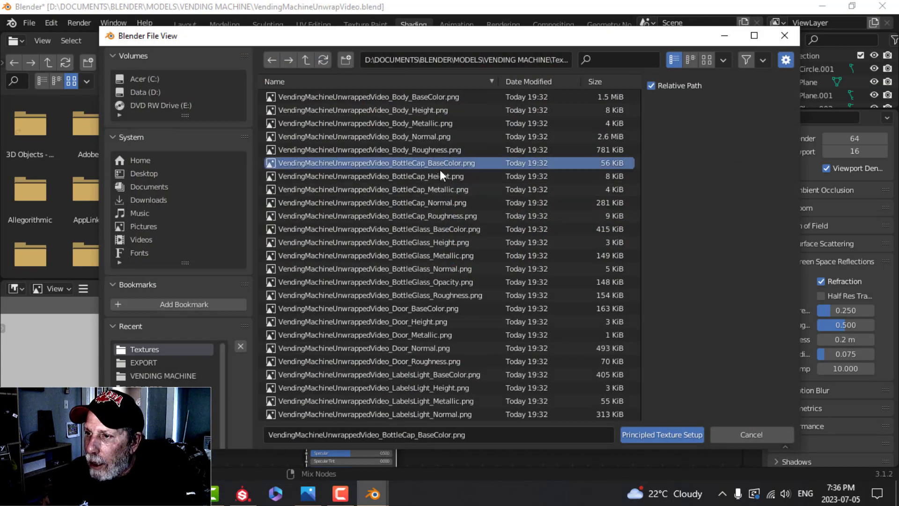
pyautogui.keyDown('shift'); pyautogui.click(444, 215); pyautogui.keyUp('shift')
pyautogui.click(664, 433)
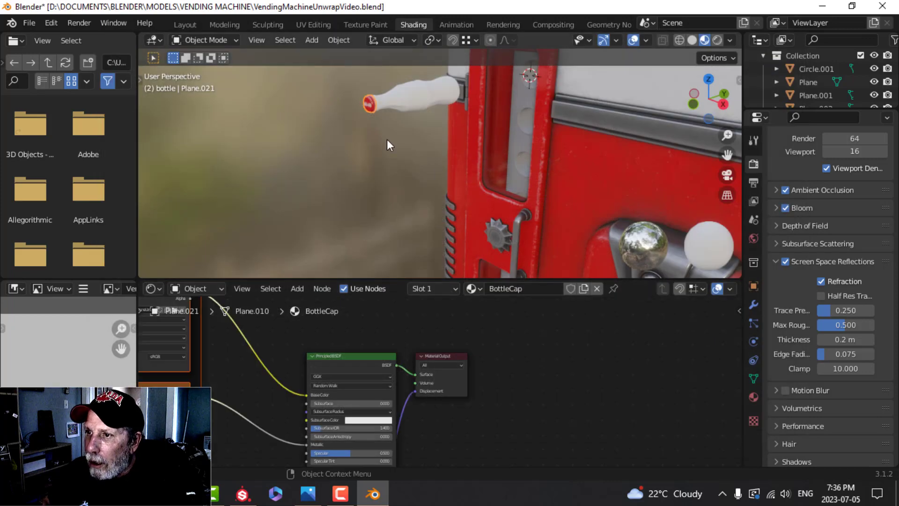
# Select the bottle and apply the six BottleGlass textures, BaseColor through Roughness, to its material using Principled Texture Setup.
pyautogui.click(380, 84)
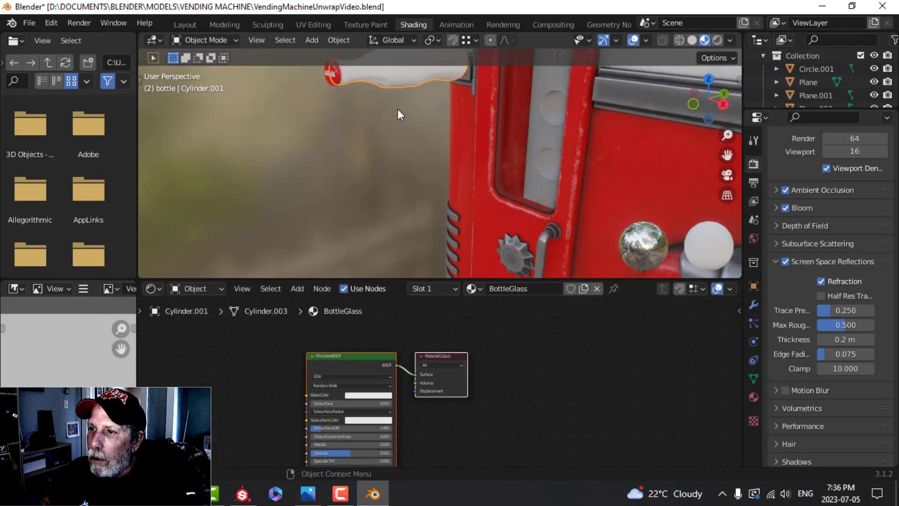
pyautogui.click(382, 349)
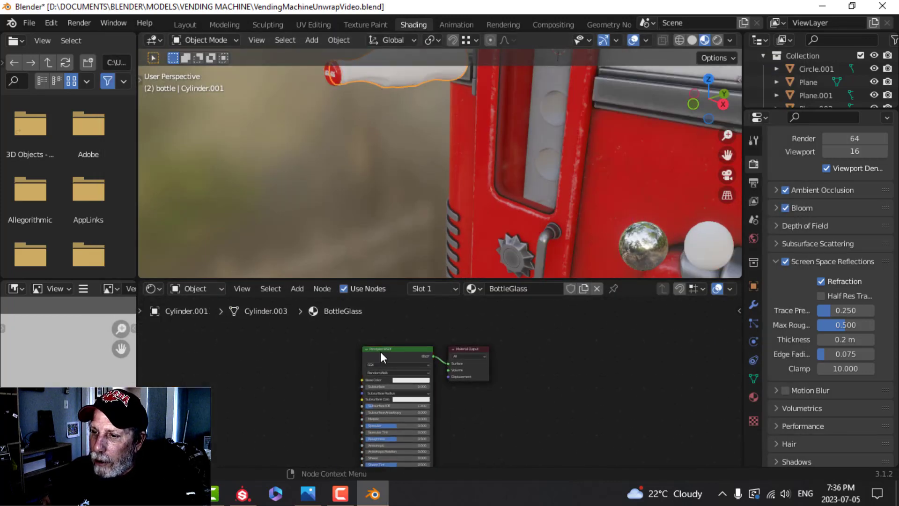
pyautogui.hotkey('ctrl', 'shift', 't')
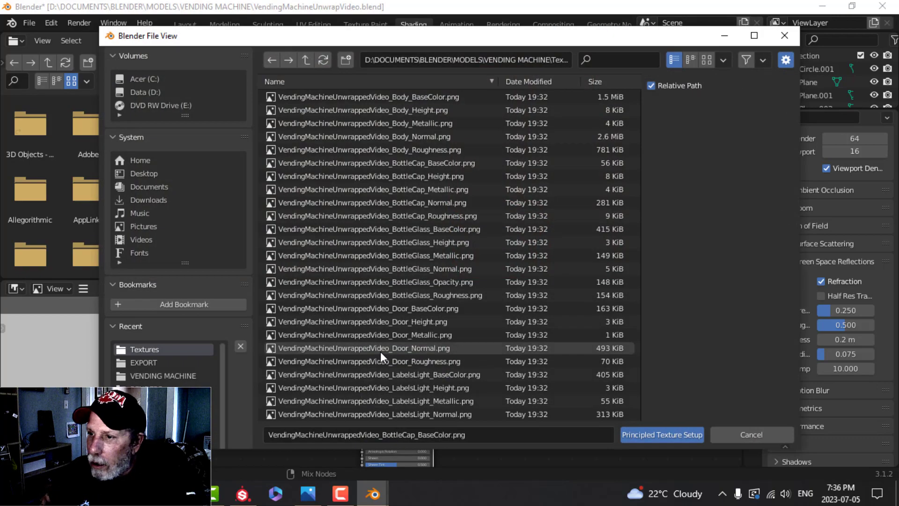
pyautogui.click(443, 228)
pyautogui.keyDown('shift'); pyautogui.click(452, 295); pyautogui.keyUp('shift')
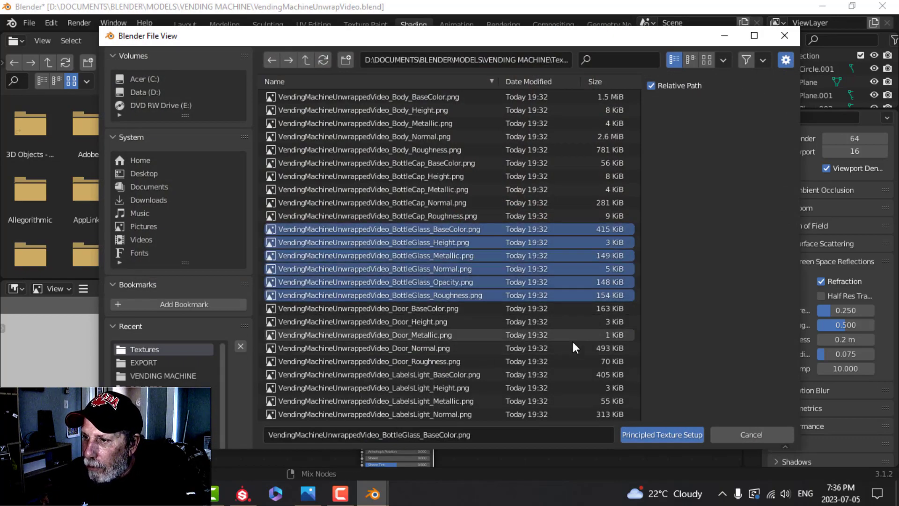
pyautogui.click(661, 435)
# Delete the Displacement node and the displacement image texture from the BottleGlass material.
pyautogui.scroll(-1, 485, 338)
pyautogui.keyDown('shift'); pyautogui.moveTo(510, 402); pyautogui.dragTo(533, 300, button='middle'); pyautogui.keyUp('shift')
pyautogui.scroll(1, 519, 356)
pyautogui.scroll(3, 461, 357)
pyautogui.keyDown('shift'); pyautogui.moveTo(484, 383); pyautogui.dragTo(480, 444, button='middle'); pyautogui.keyUp('shift')
pyautogui.scroll(2, 461, 421)
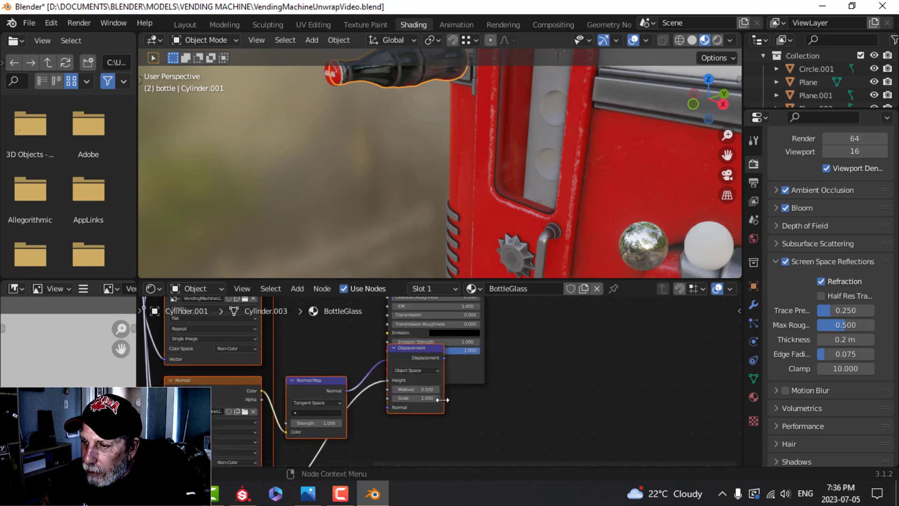
pyautogui.click(413, 353)
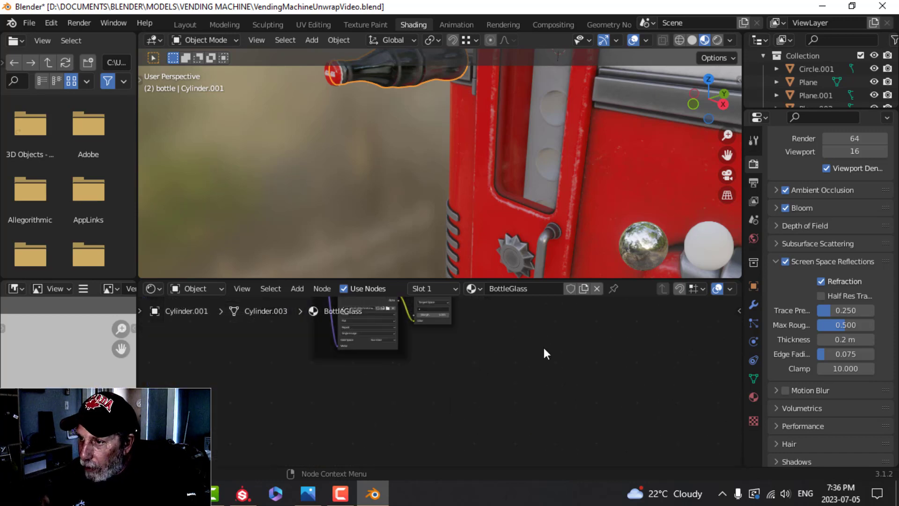
pyautogui.scroll(5, 438, 417)
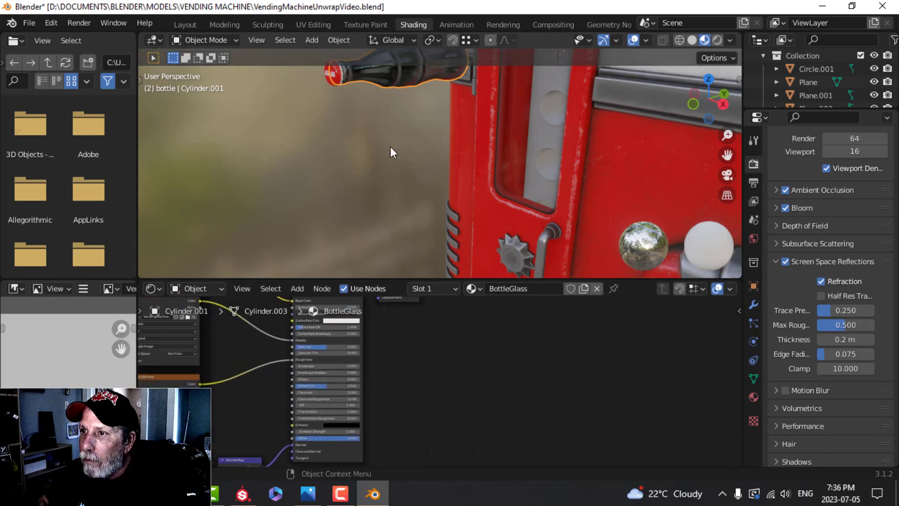
# Move the BottleGlass Material Output farther from the Principled BSDF to make room for more nodes.
pyautogui.moveTo(390, 147); pyautogui.dragTo(426, 232, button='middle')
pyautogui.scroll(-2, 457, 351)
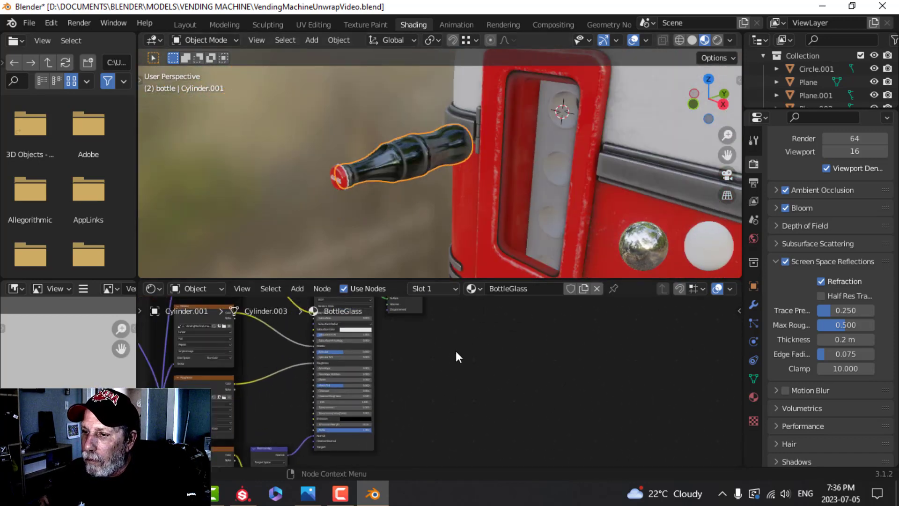
pyautogui.moveTo(445, 330); pyautogui.dragTo(443, 404, button='middle')
pyautogui.click(403, 356)
pyautogui.moveTo(404, 356); pyautogui.dragTo(581, 346)
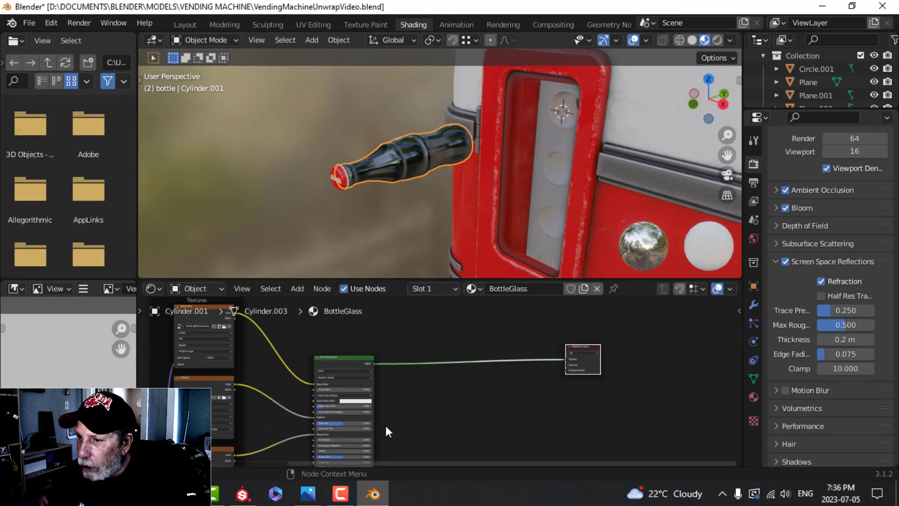
# Set the BottleGlass material's Blend Mode to Alpha Blend and enable Screen Space Refraction and Backface Culling.
pyautogui.scroll(-3, 816, 432)
pyautogui.click(754, 397)
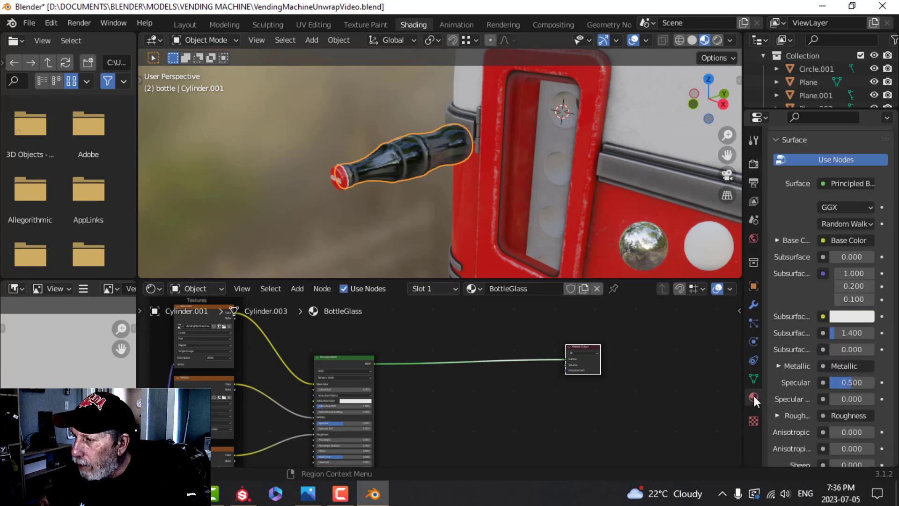
pyautogui.scroll(-15, 830, 413)
pyautogui.scroll(-4, 832, 413)
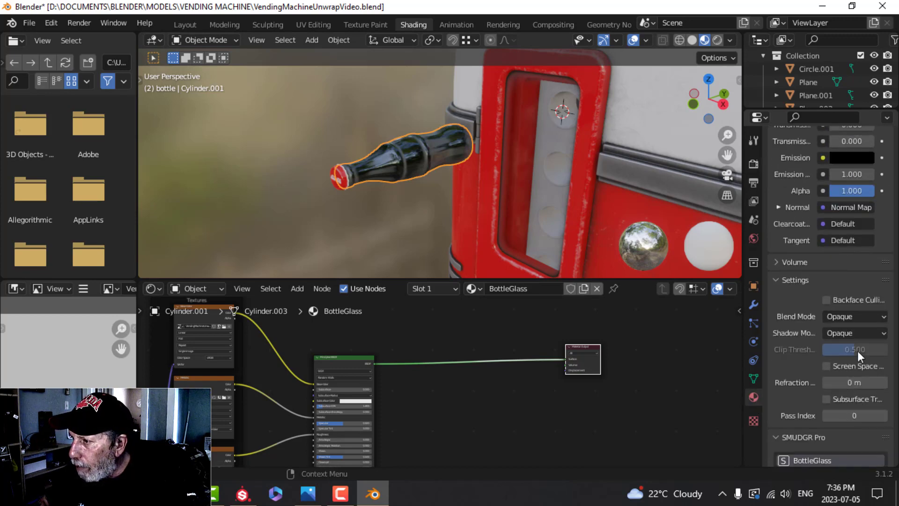
pyautogui.click(850, 315)
pyautogui.click(856, 374)
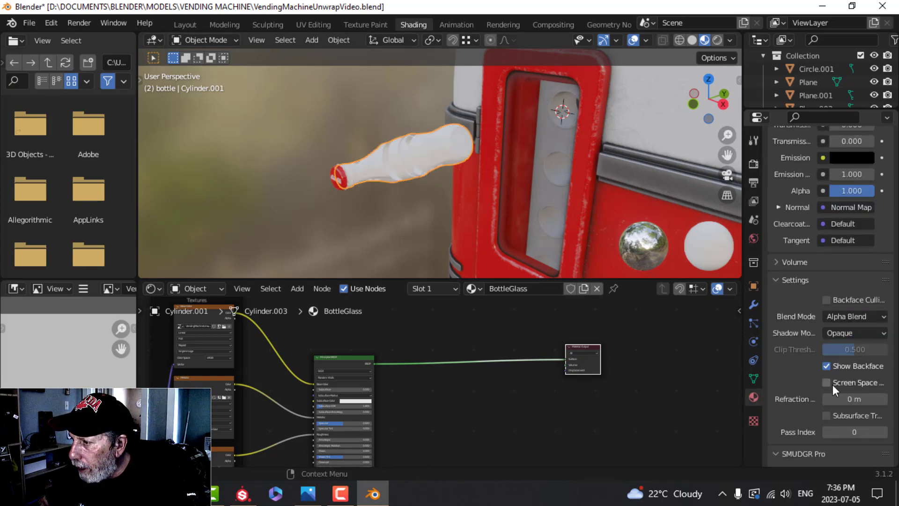
pyautogui.click(839, 328)
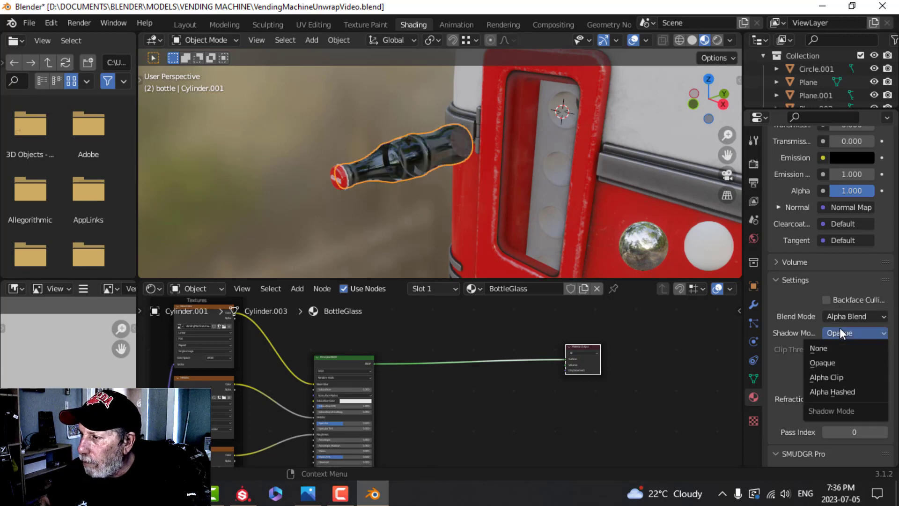
pyautogui.click(826, 300)
pyautogui.scroll(5, 459, 214)
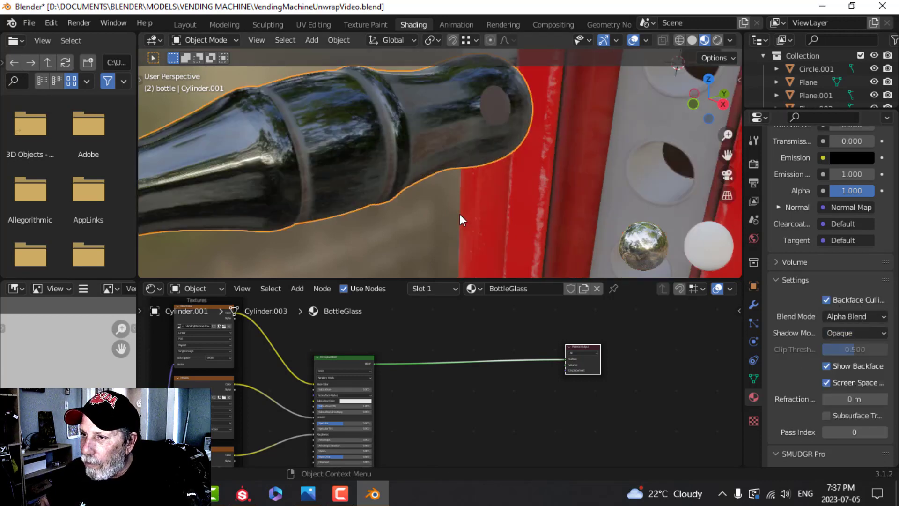
pyautogui.scroll(-5, 458, 221)
# Insert a Mix Shader between the Principled BSDF and the Material Output of the BottleGlass material.
pyautogui.hotkey('shift', 'a')
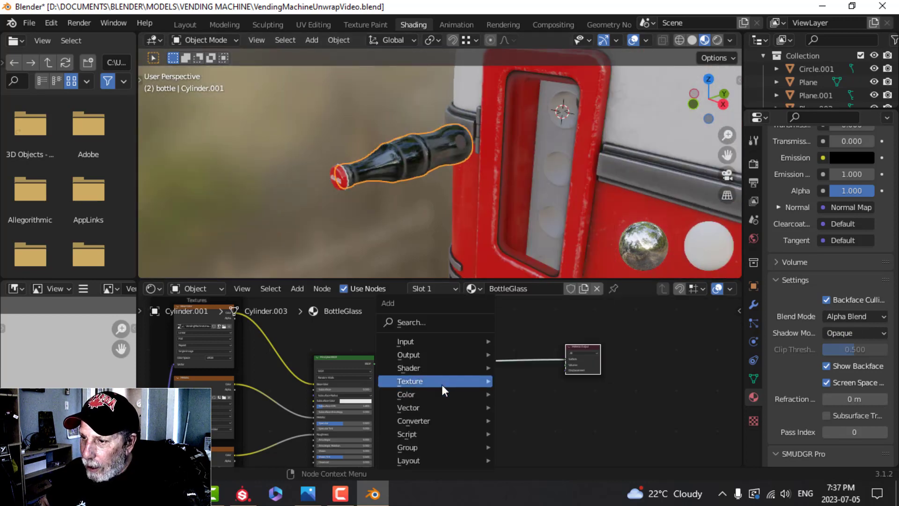
pyautogui.moveTo(440, 371)
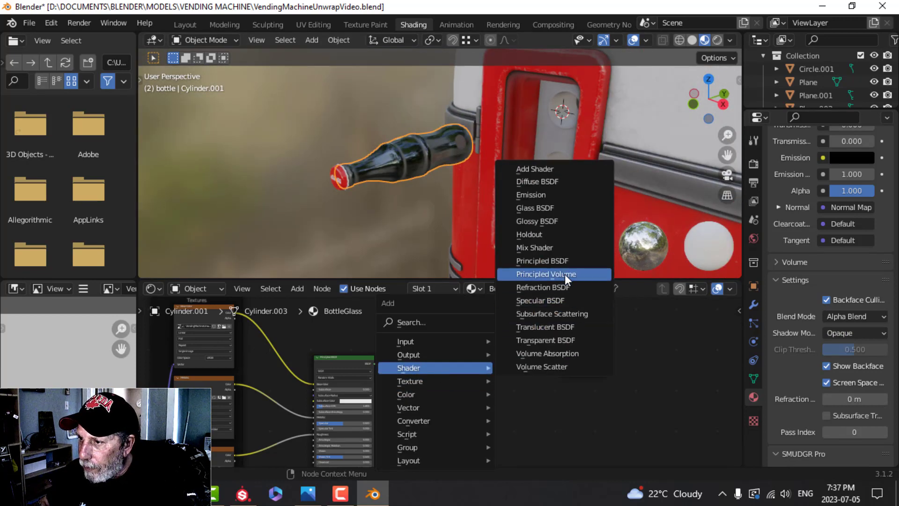
pyautogui.click(560, 248)
pyautogui.click(498, 344)
pyautogui.scroll(2, 515, 403)
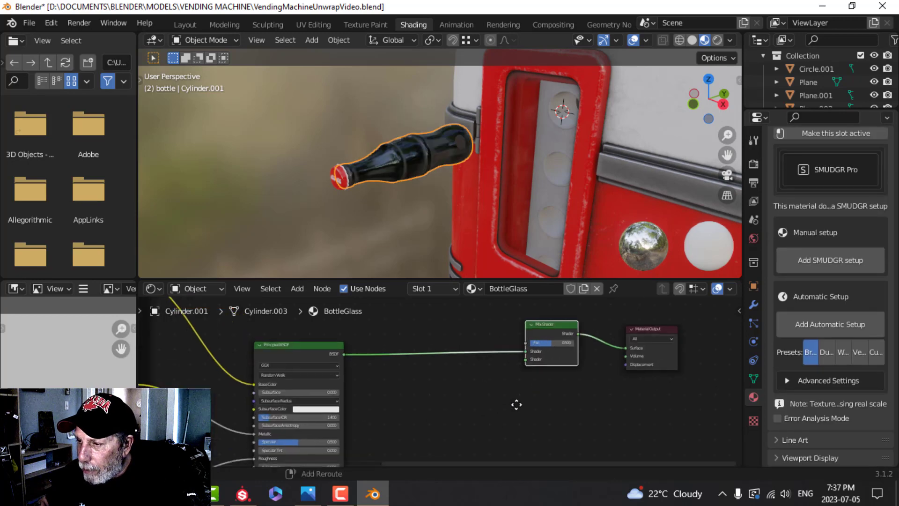
# Add a Transparent BSDF to the BottleGlass material and connect it to the Mix Shader's second shader input.
pyautogui.hotkey('shift', 'a')
pyautogui.moveTo(519, 398)
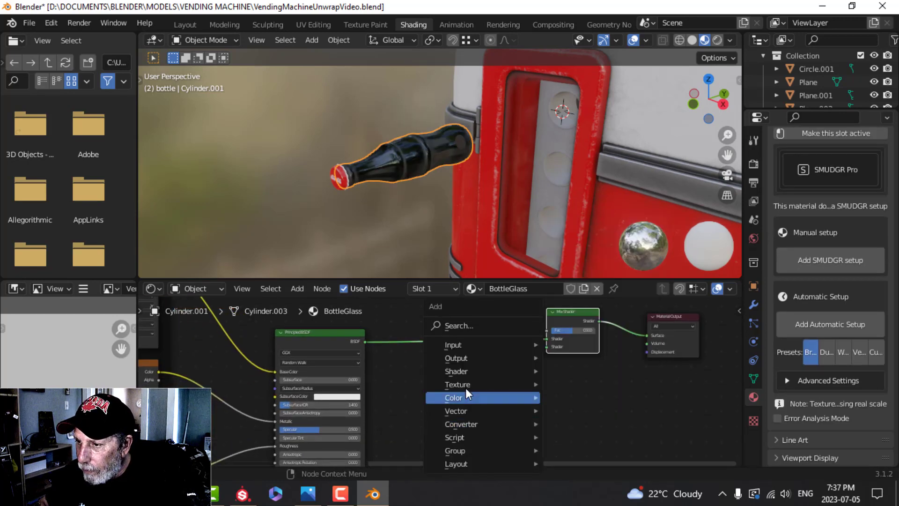
pyautogui.moveTo(465, 371)
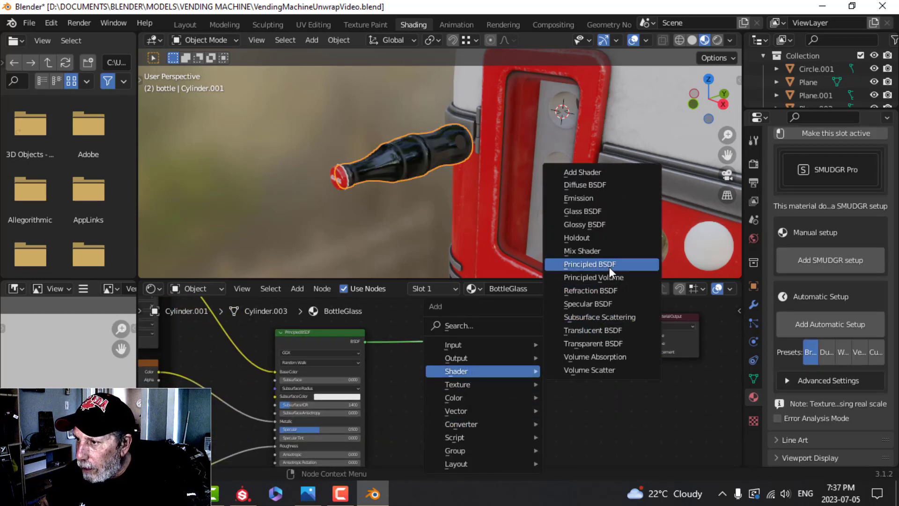
pyautogui.click(607, 343)
pyautogui.click(399, 370)
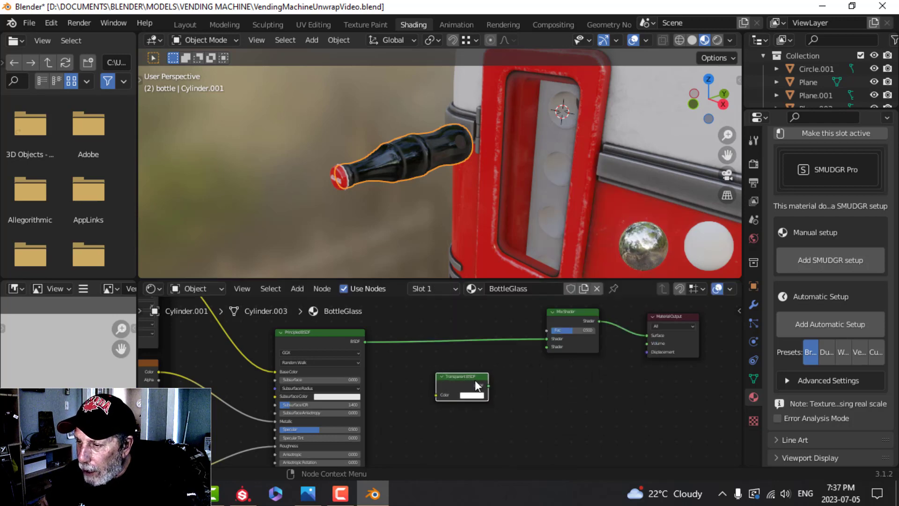
pyautogui.scroll(1, 491, 392)
pyautogui.moveTo(502, 387); pyautogui.dragTo(575, 338)
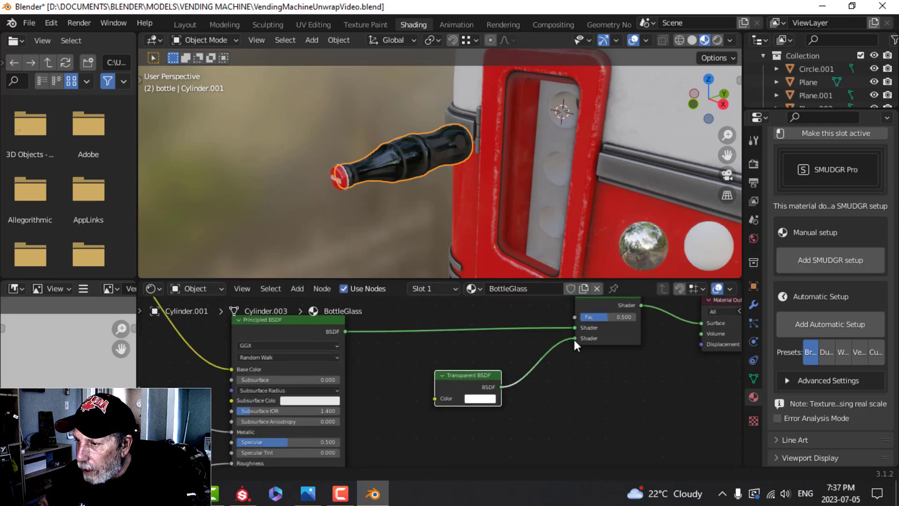
# Add an Image Texture node above the Principled BSDF and load VendingMachineUnwrappedVideo_BottleGlass_Opacity.png from the Textures folder.
pyautogui.scroll(-2, 488, 349)
pyautogui.moveTo(489, 352); pyautogui.dragTo(501, 385, button='middle')
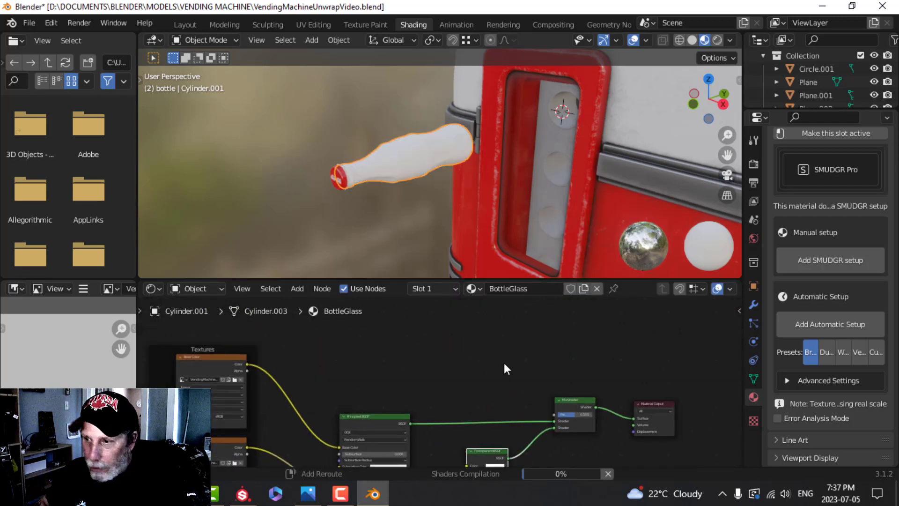
pyautogui.hotkey('shift', 'a')
pyautogui.moveTo(504, 362)
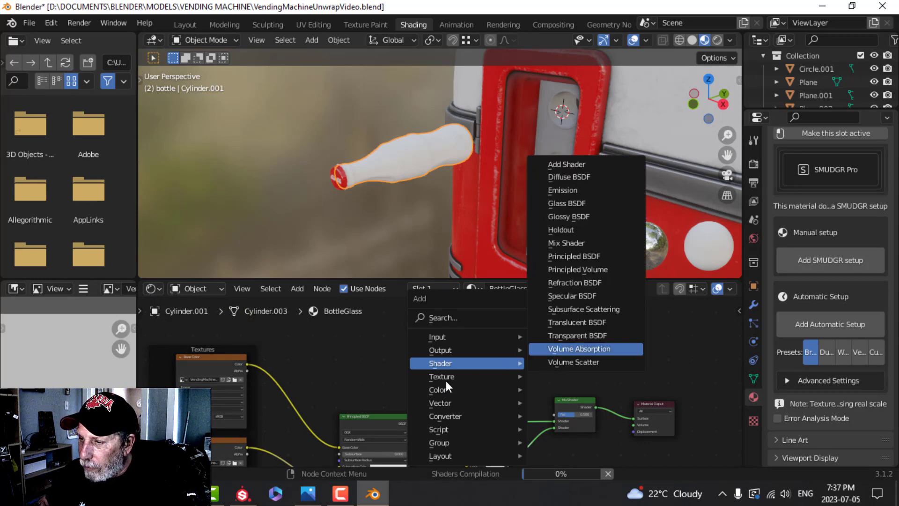
pyautogui.moveTo(436, 376)
pyautogui.click(581, 269)
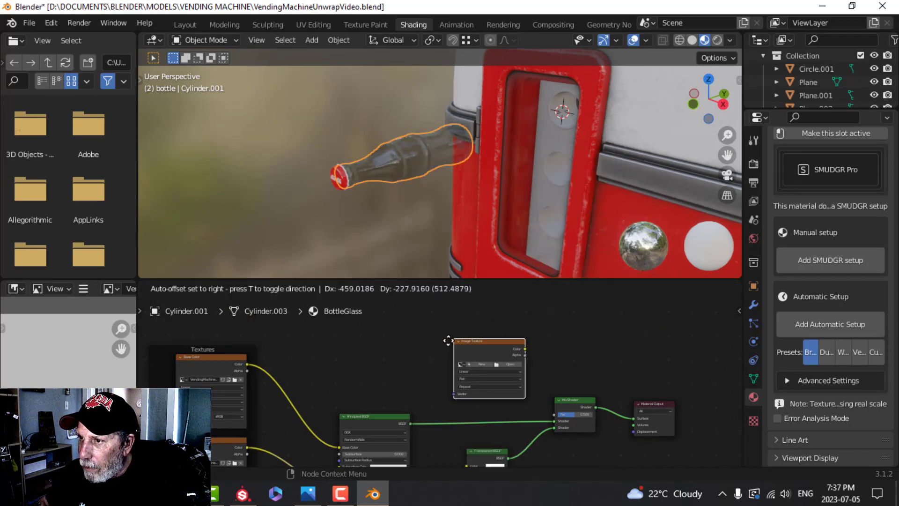
pyautogui.click(424, 358)
pyautogui.click(455, 354)
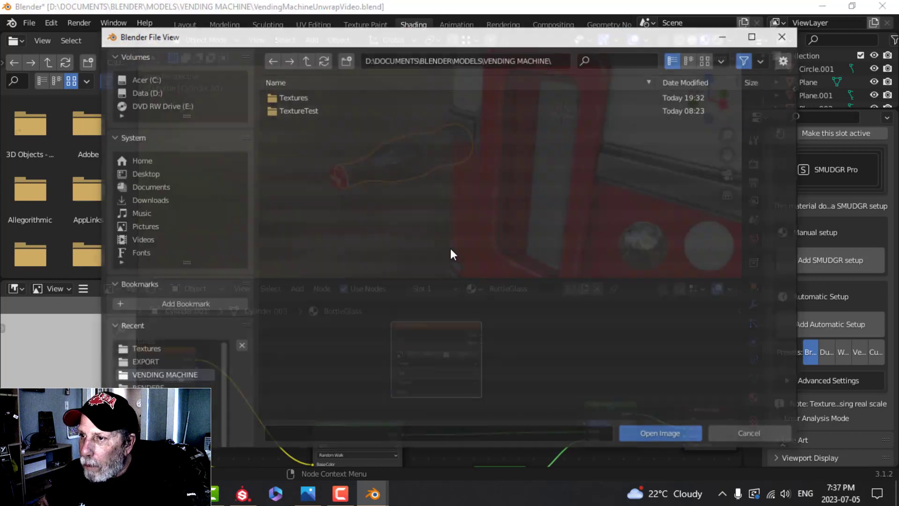
pyautogui.click(281, 96)
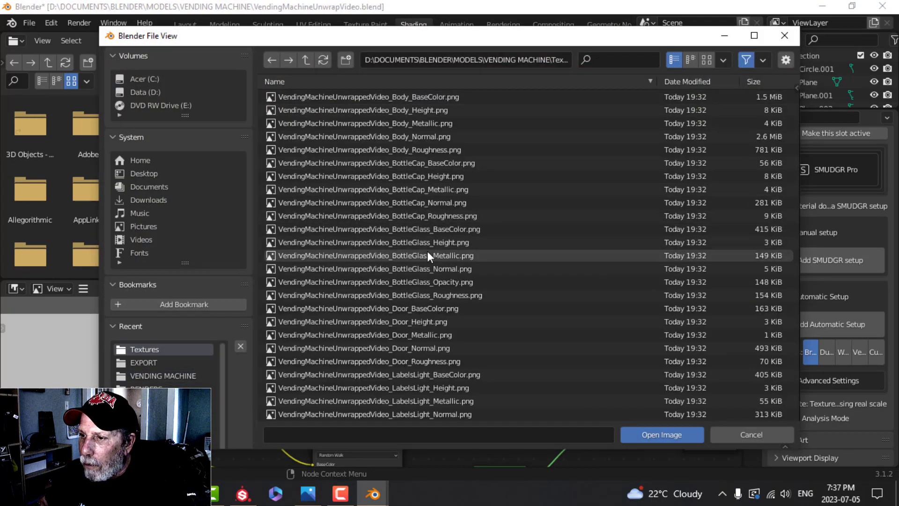
pyautogui.click(440, 282)
pyautogui.click(679, 432)
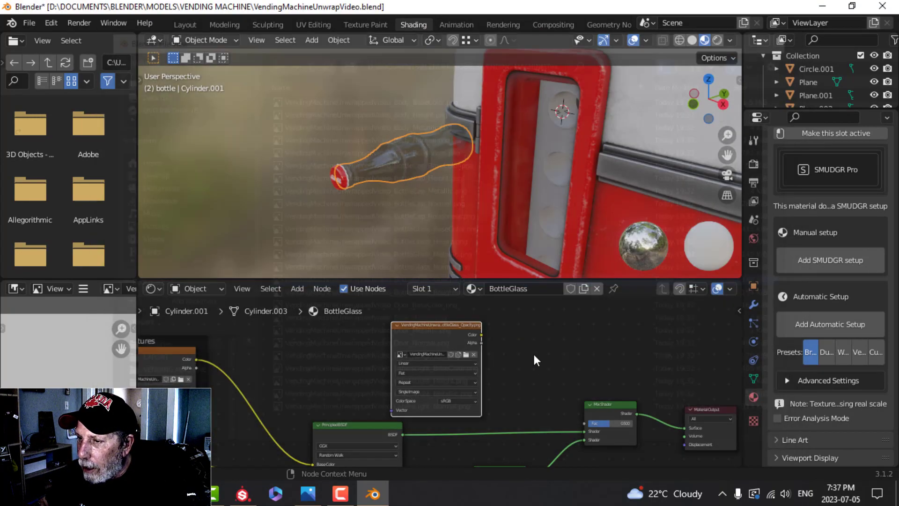
# Connect the opacity texture's Color output to the Mix Shader's Fac input and inspect the bottle glass.
pyautogui.moveTo(481, 334); pyautogui.dragTo(589, 424)
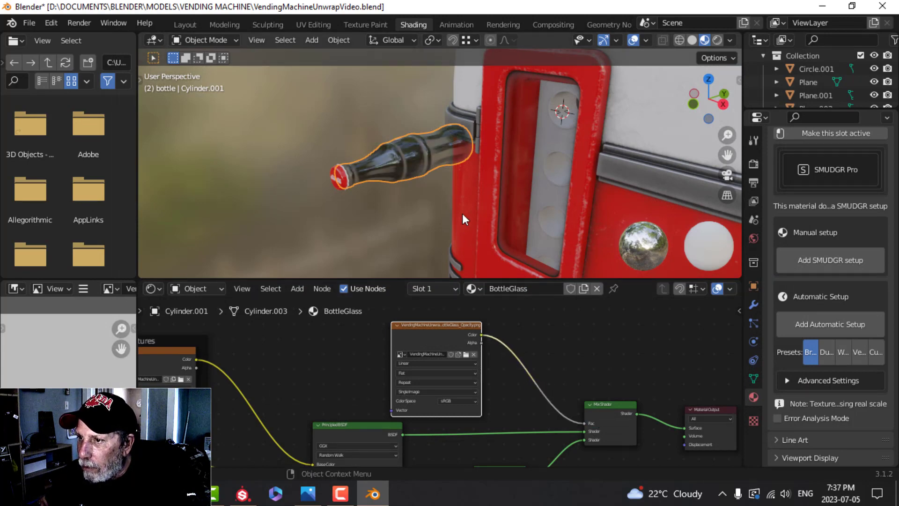
pyautogui.scroll(6, 462, 212)
pyautogui.scroll(-8, 449, 218)
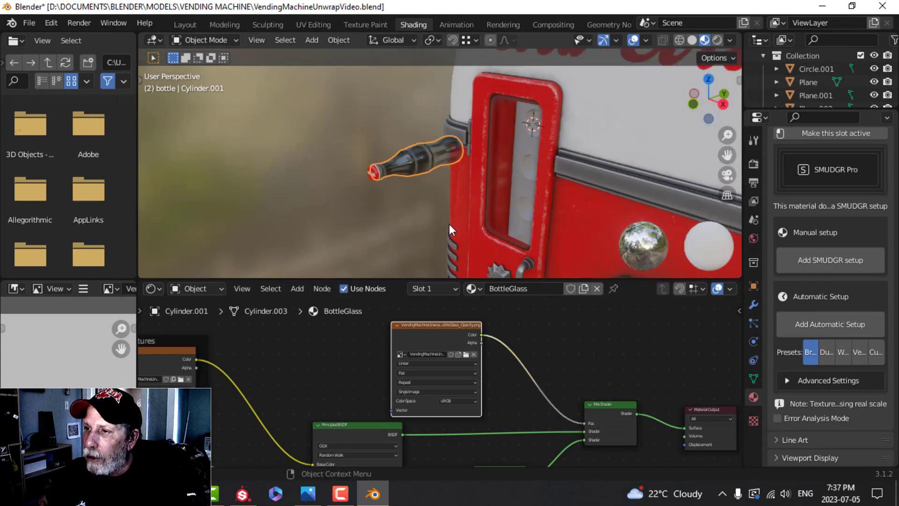
# Hide the glass pane Plane.001 in the vending machine door.
pyautogui.moveTo(485, 201); pyautogui.dragTo(499, 208, button='middle')
pyautogui.click(527, 177)
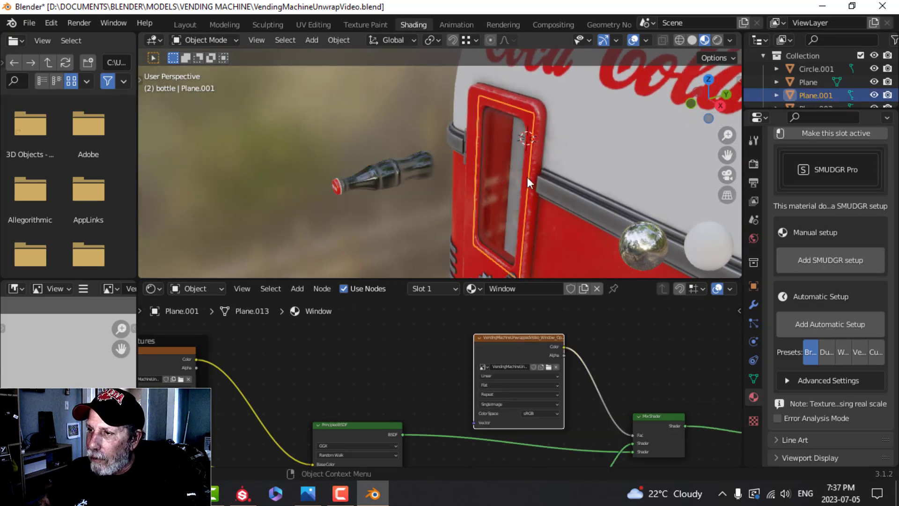
pyautogui.press('h')
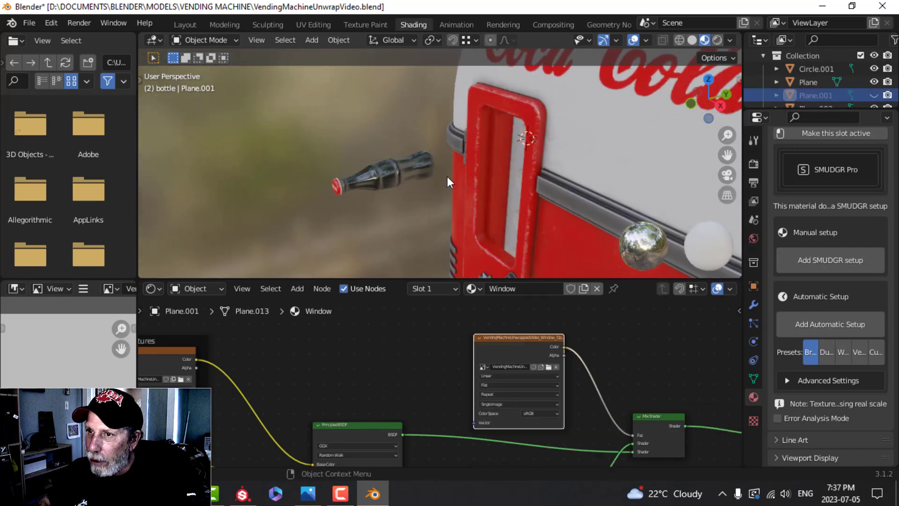
# Switch to the Layout workspace with Material Preview shading and save the file.
pyautogui.click(184, 26)
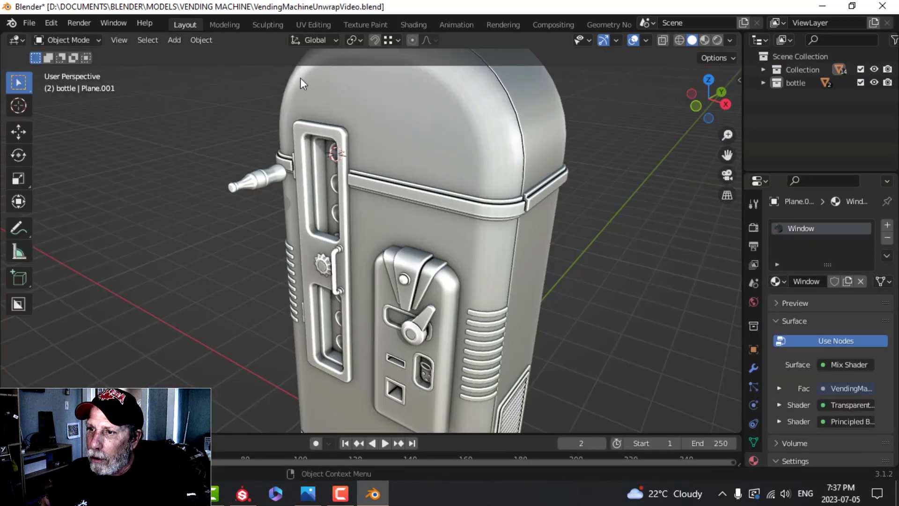
pyautogui.click(704, 40)
pyautogui.hotkey('ctrl', 's')
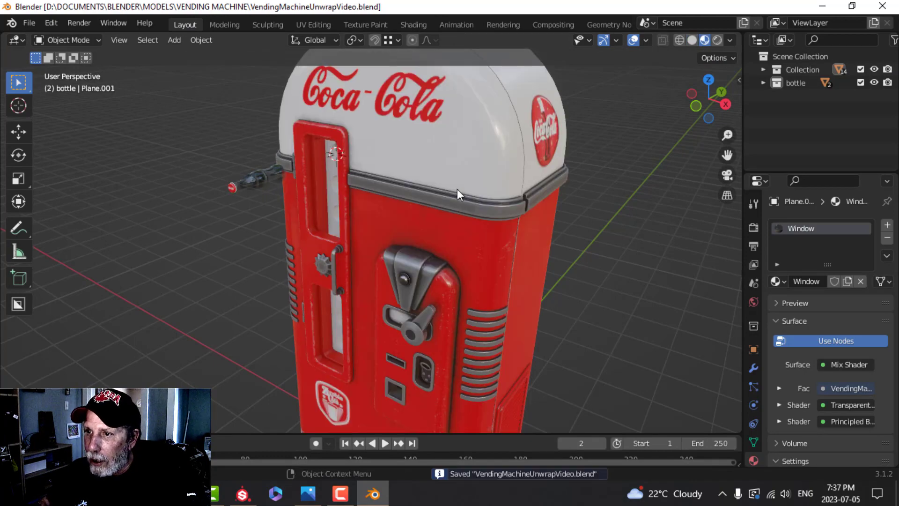
# Select the bottle with its cap and move it about 1.33 m along Y into the door's top bottle hole.
pyautogui.scroll(-1, 353, 206)
pyautogui.moveTo(345, 223); pyautogui.dragTo(351, 230, button='middle')
pyautogui.scroll(2, 297, 224)
pyautogui.scroll(4, 296, 223)
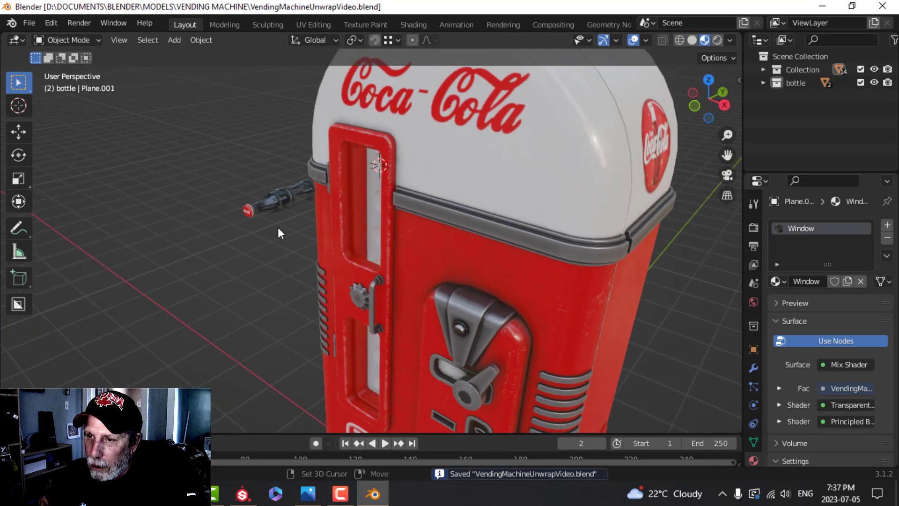
pyautogui.click(160, 192)
pyautogui.click(254, 172)
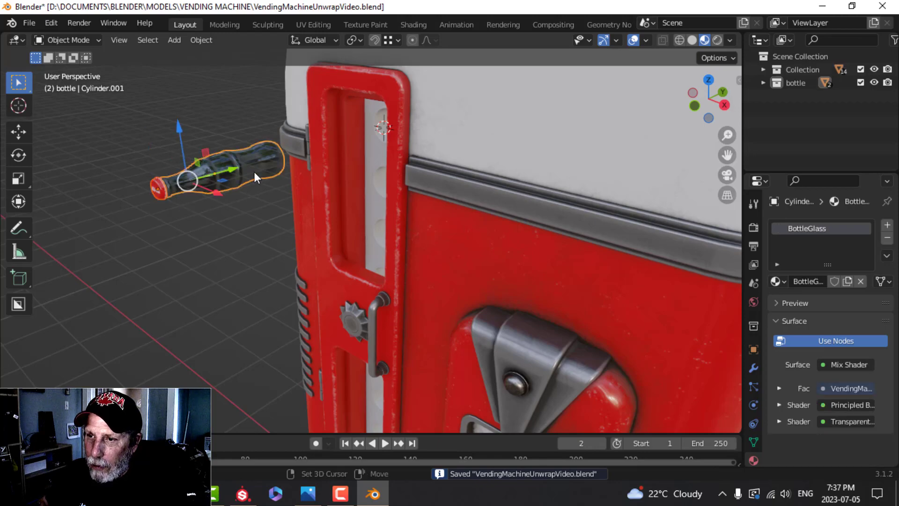
pyautogui.scroll(-3, 321, 194)
pyautogui.press('g')
pyautogui.press('y')
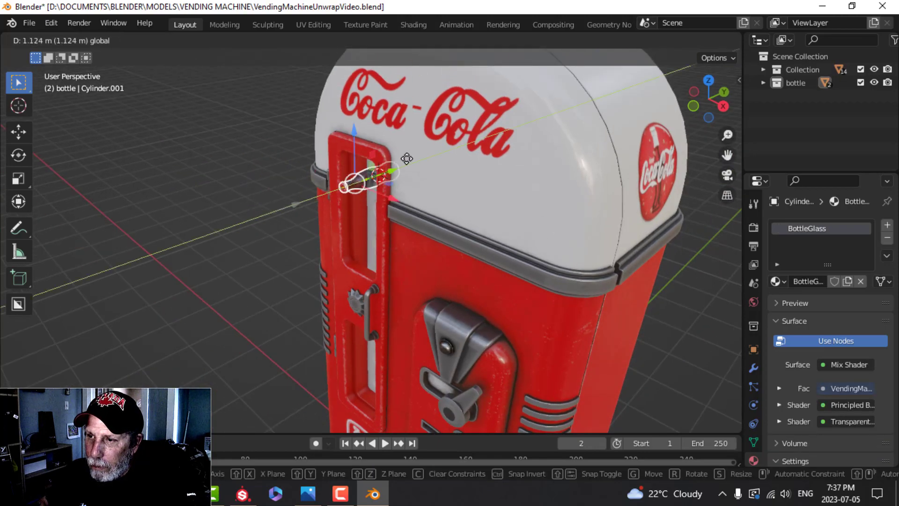
pyautogui.click(398, 187)
# Move the bottle about 0.106 m further along Y, deeper into the top hole.
pyautogui.moveTo(398, 187); pyautogui.dragTo(474, 294, button='middle')
pyautogui.scroll(3, 443, 184)
pyautogui.scroll(3, 500, 269)
pyautogui.scroll(2, 475, 300)
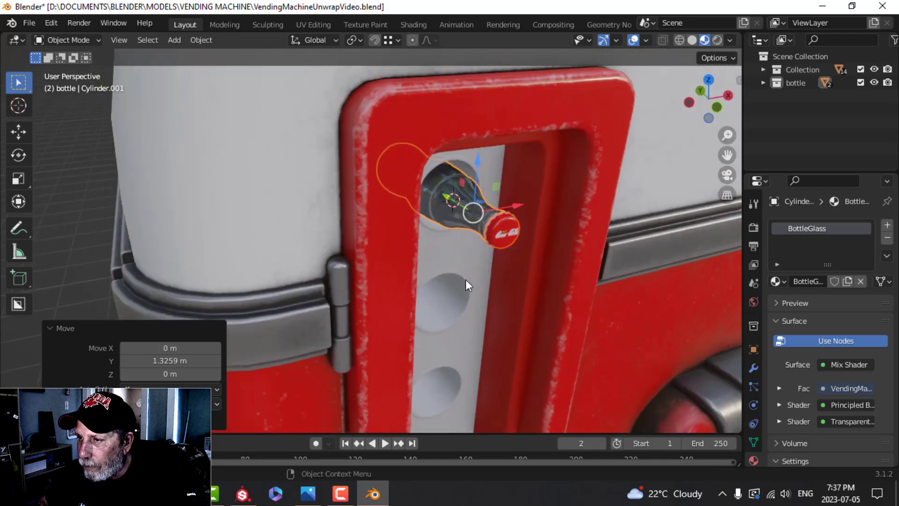
pyautogui.press('g')
pyautogui.press('y')
pyautogui.click(536, 242)
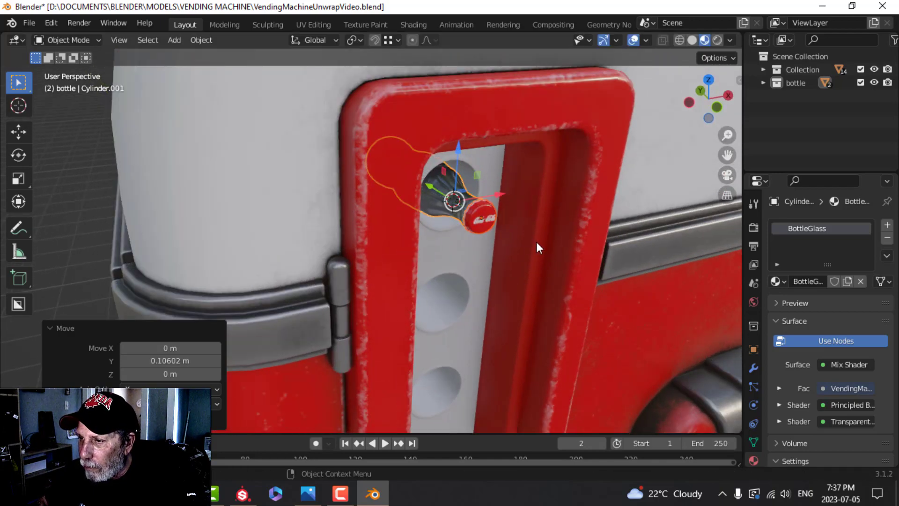
# Fine-tune the bottle's depth in the top hole by moving it about 0.021 m along Y.
pyautogui.moveTo(536, 242); pyautogui.dragTo(546, 263, button='middle')
pyautogui.scroll(-4, 472, 237)
pyautogui.press('KP_1')
pyautogui.scroll(2, 507, 229)
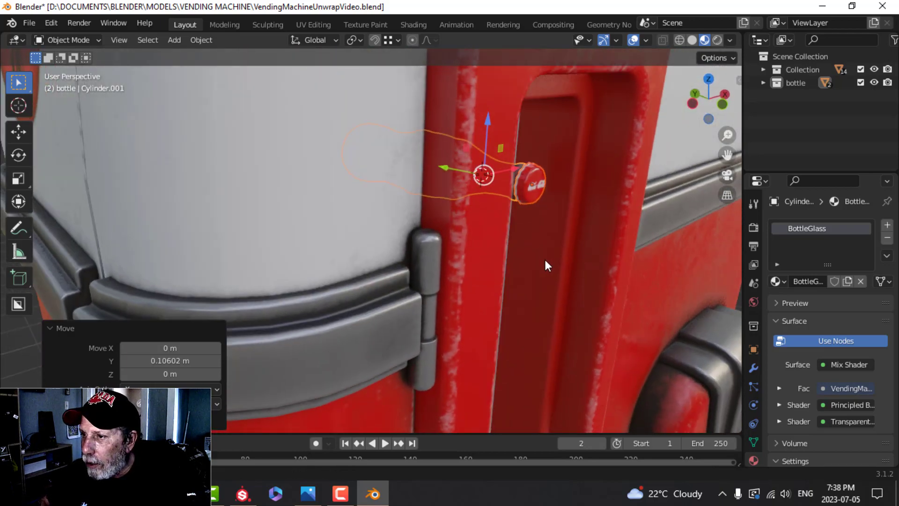
pyautogui.press('g')
pyautogui.press('y')
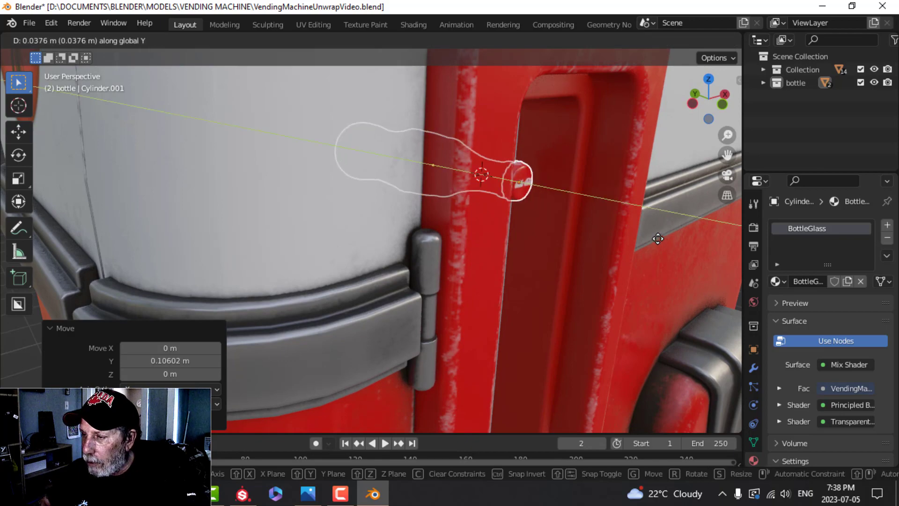
pyautogui.click(663, 240)
# Snap the 3D cursor to the selected bottle.
pyautogui.scroll(-5, 608, 249)
pyautogui.keyDown('shift'); pyautogui.moveTo(563, 255); pyautogui.dragTo(537, 209, button='middle'); pyautogui.keyUp('shift')
pyautogui.scroll(-4, 536, 209)
pyautogui.hotkey('shift', 's')
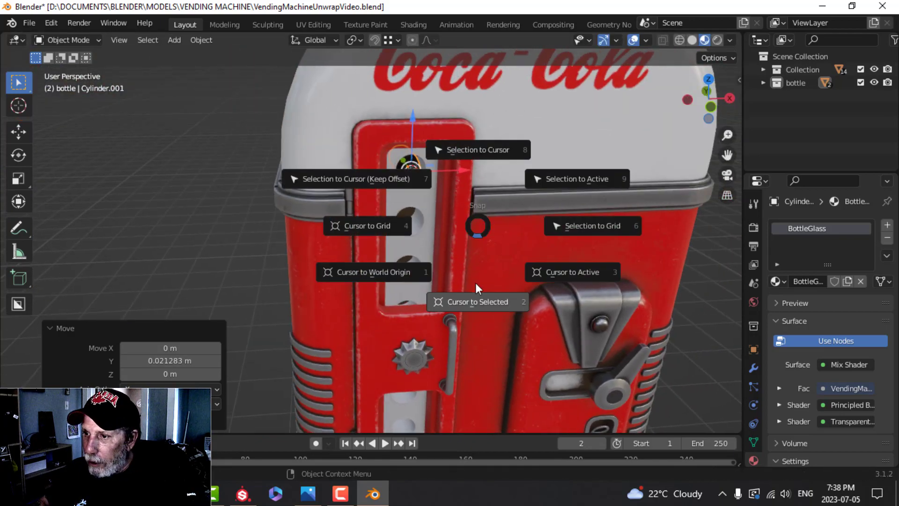
pyautogui.click(472, 300)
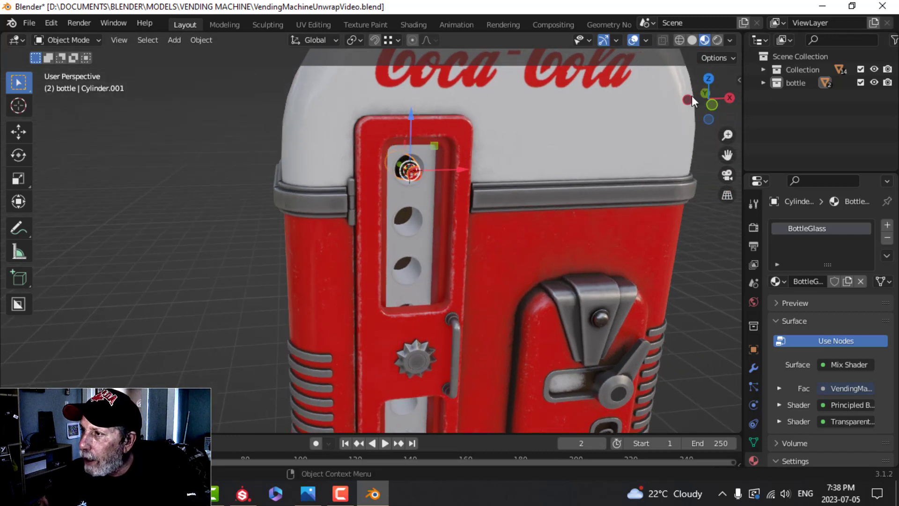
# Toggle the bottle collection's visibility off and on, and add a collection instance of bottle at the 3D cursor in front view.
pyautogui.click(875, 83)
pyautogui.click(875, 83)
pyautogui.press('KP_1')
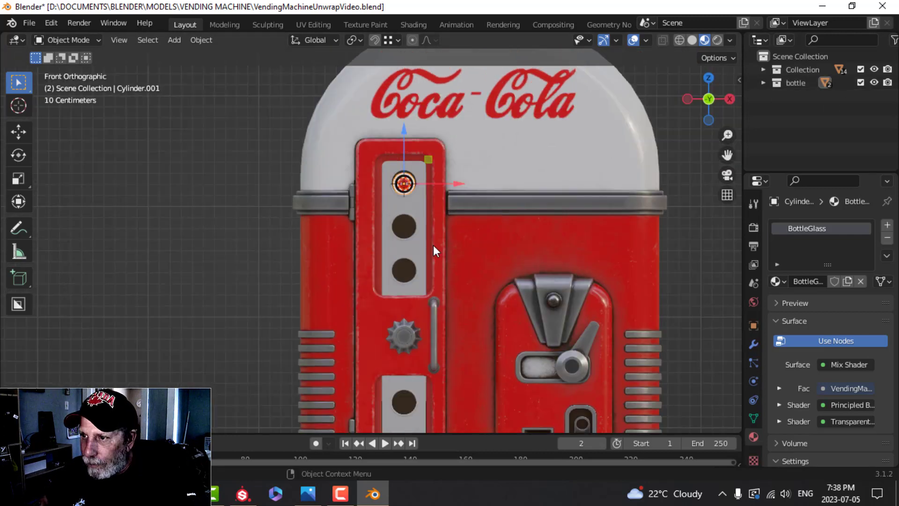
pyautogui.scroll(-1, 433, 240)
pyautogui.keyDown('shift'); pyautogui.moveTo(502, 254); pyautogui.dragTo(420, 224, button='middle'); pyautogui.keyUp('shift')
pyautogui.hotkey('shift', 'a')
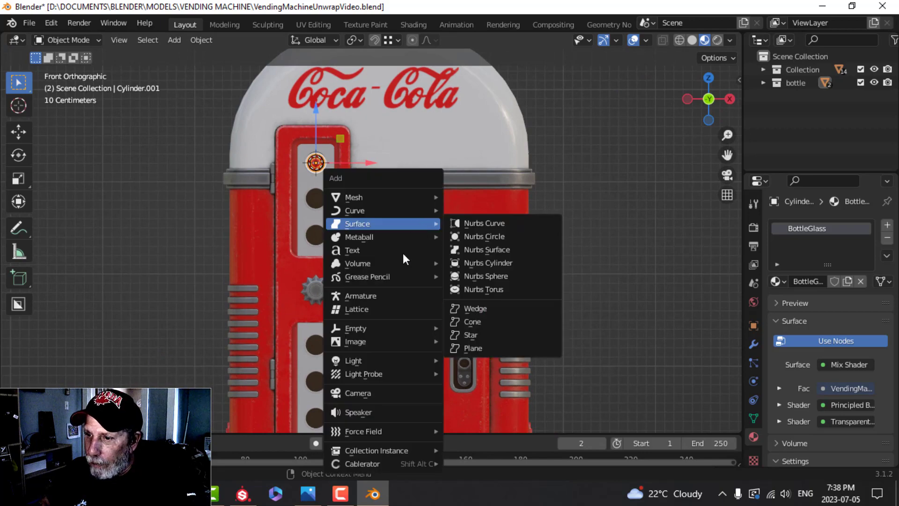
pyautogui.moveTo(372, 451)
pyautogui.click(468, 435)
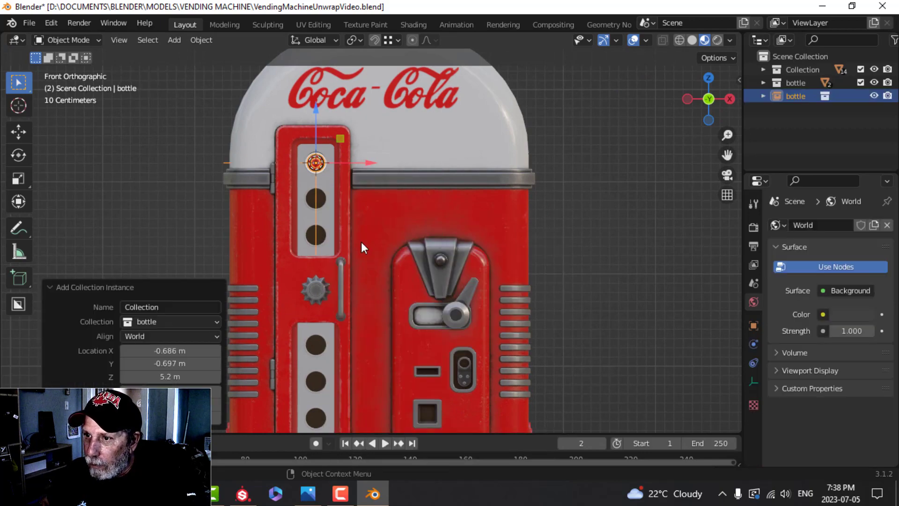
# Move the bottle instance down about 0.4 m into the second hole and rotate it so its cap logo is tilted.
pyautogui.moveTo(319, 120); pyautogui.dragTo(320, 160)
pyautogui.scroll(3, 341, 196)
pyautogui.keyDown('shift'); pyautogui.moveTo(341, 196); pyautogui.dragTo(411, 224, button='middle'); pyautogui.keyUp('shift')
pyautogui.scroll(3, 411, 224)
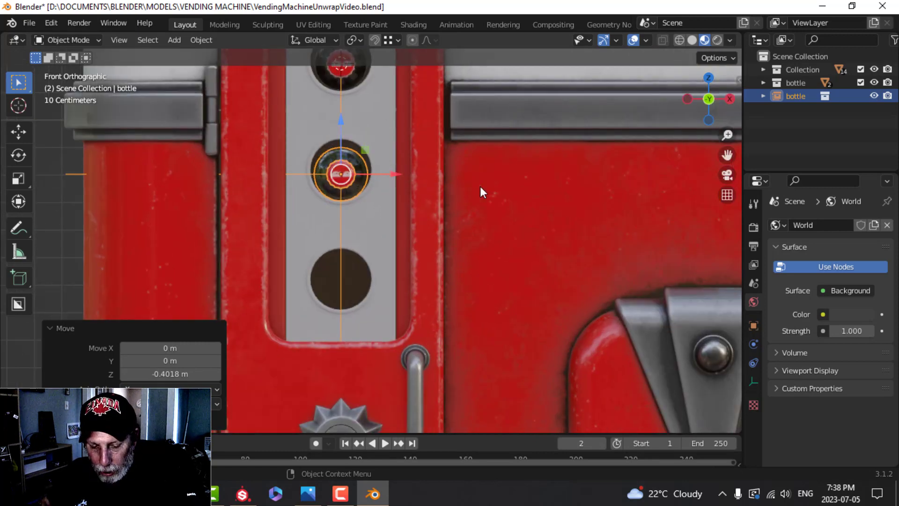
pyautogui.press('r')
pyautogui.click(432, 212)
# Place a duplicate of the bottle instance about 0.39 m lower in the third hole, rotated about -66.9°.
pyautogui.hotkey('shift', 'd')
pyautogui.rightClick(433, 211)
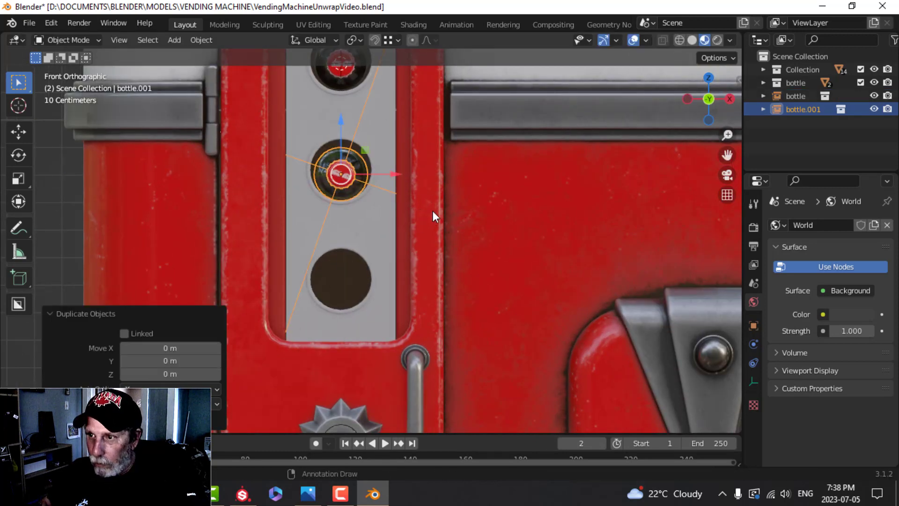
pyautogui.press('g')
pyautogui.press('z')
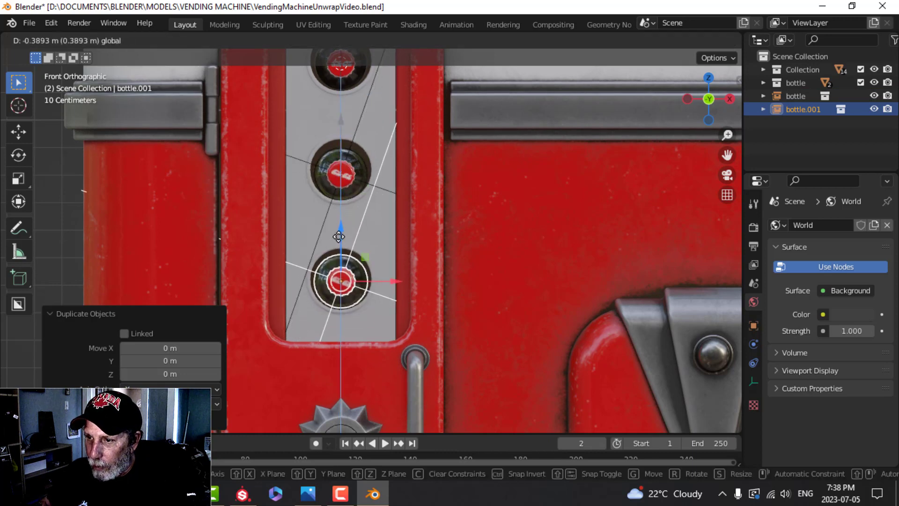
pyautogui.click(340, 239)
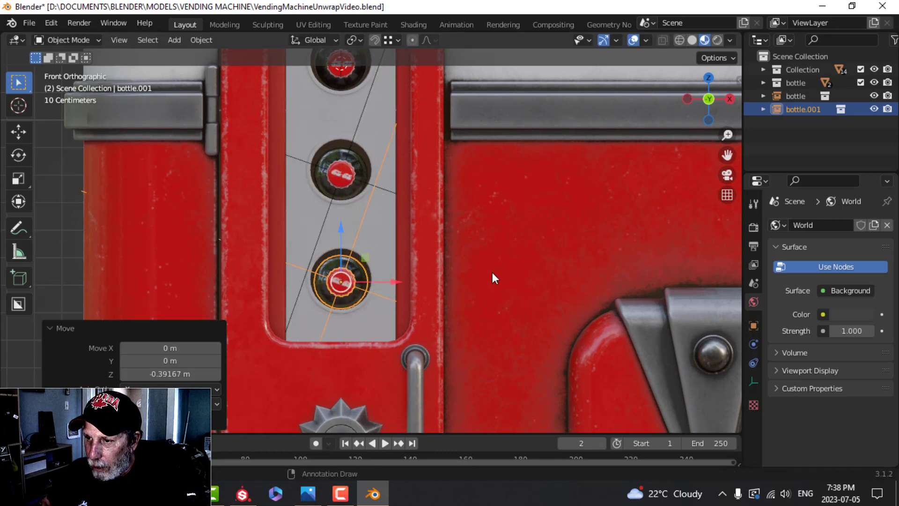
pyautogui.press('r')
pyautogui.click(362, 201)
# Place a duplicate of the bottle instance in the lower window's first hole, rotated about 61.7°.
pyautogui.scroll(-4, 411, 263)
pyautogui.keyDown('shift'); pyautogui.moveTo(440, 307); pyautogui.dragTo(463, 193, button='middle'); pyautogui.keyUp('shift')
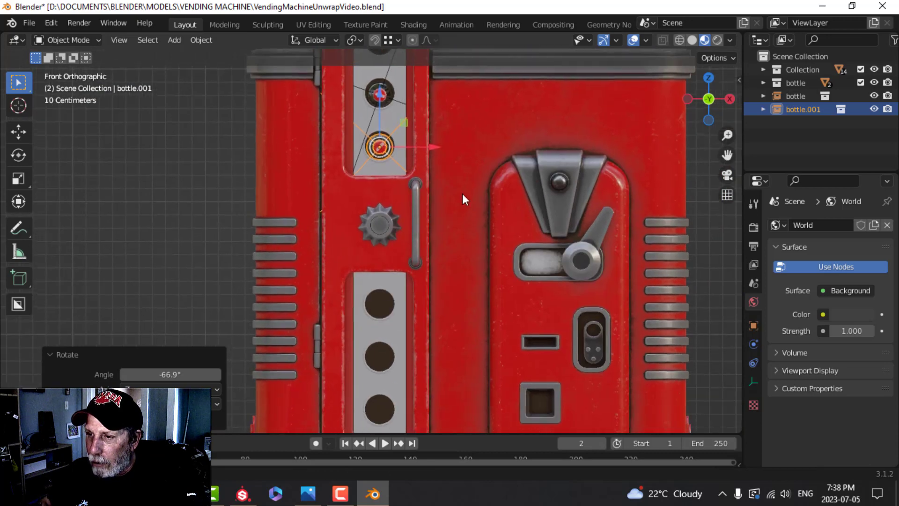
pyautogui.scroll(-1, 423, 206)
pyautogui.keyDown('shift'); pyautogui.moveTo(452, 230); pyautogui.dragTo(462, 195, button='middle'); pyautogui.keyUp('shift')
pyautogui.hotkey('shift', 'd')
pyautogui.rightClick(422, 125)
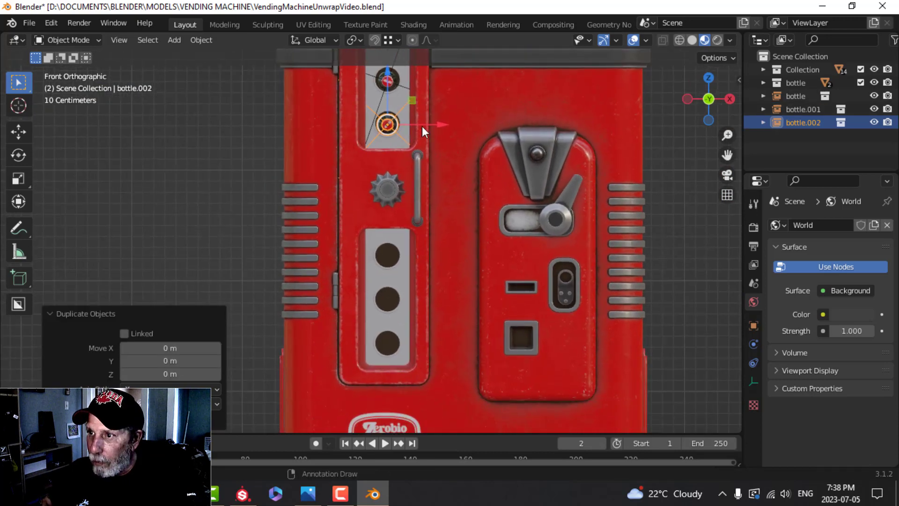
pyautogui.moveTo(387, 75); pyautogui.dragTo(408, 219)
pyautogui.scroll(4, 446, 249)
pyautogui.press('r')
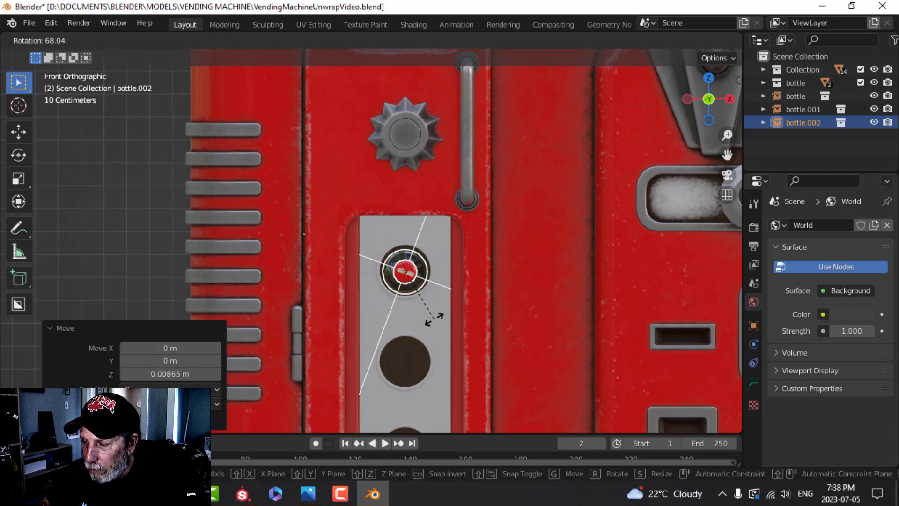
pyautogui.click(433, 315)
pyautogui.scroll(-3, 459, 310)
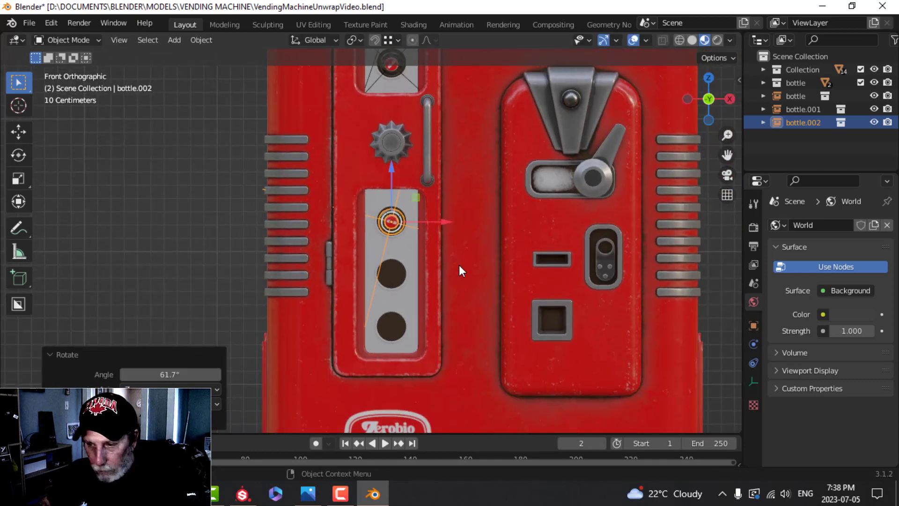
# Place a duplicate of the bottle instance about 0.79 m lower in the last hole, rotated about -24.3°.
pyautogui.hotkey('shift', 'd')
pyautogui.press('Escape')
pyautogui.press('g')
pyautogui.press('z')
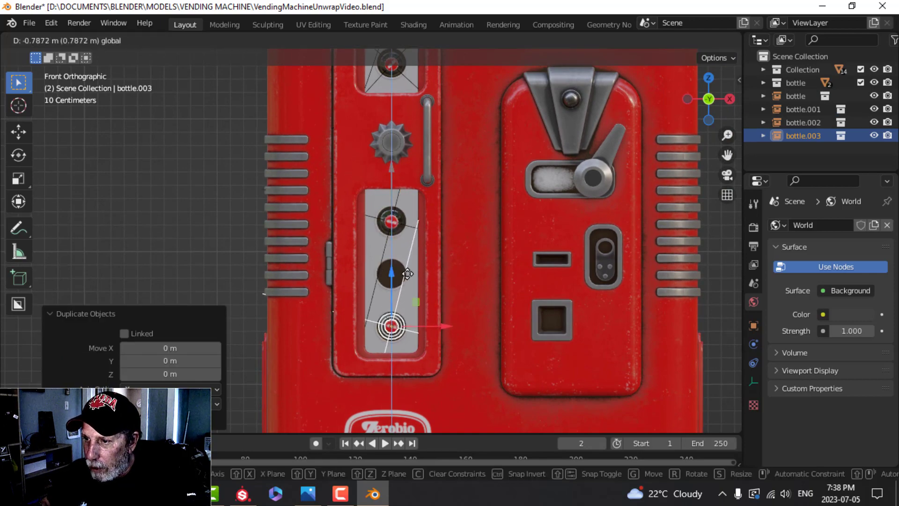
pyautogui.click(422, 280)
pyautogui.press('r')
pyautogui.click(434, 259)
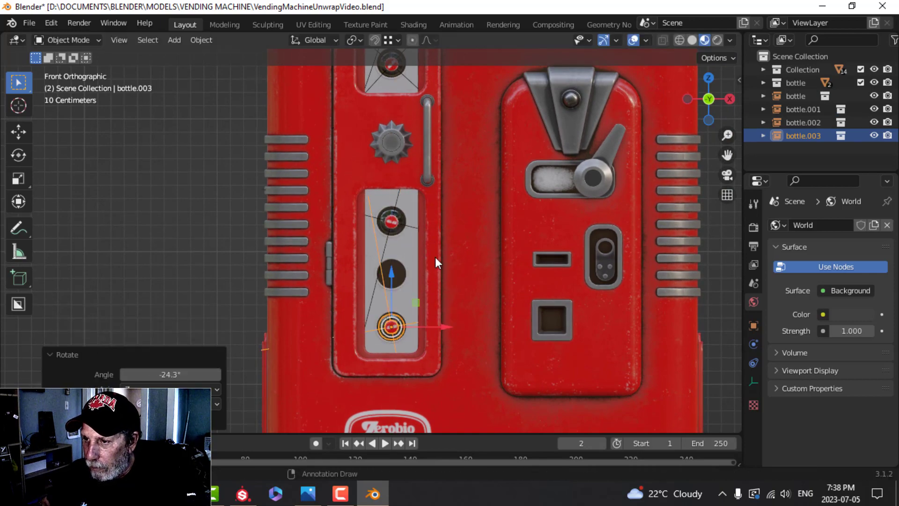
# Reveal the hidden door glass and hide it again to reach the bottles behind it.
pyautogui.moveTo(434, 260); pyautogui.dragTo(468, 263, button='middle')
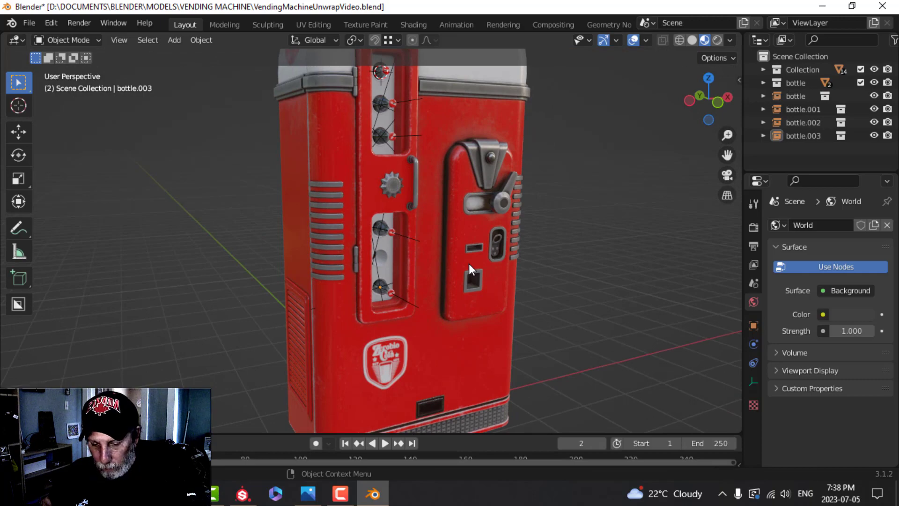
pyautogui.hotkey('alt', 'h')
pyautogui.hotkey('alt', 'a')
pyautogui.scroll(1, 478, 235)
pyautogui.scroll(-1, 472, 201)
pyautogui.scroll(1, 470, 204)
pyautogui.keyDown('shift'); pyautogui.moveTo(461, 219); pyautogui.dragTo(340, 203, button='middle'); pyautogui.keyUp('shift')
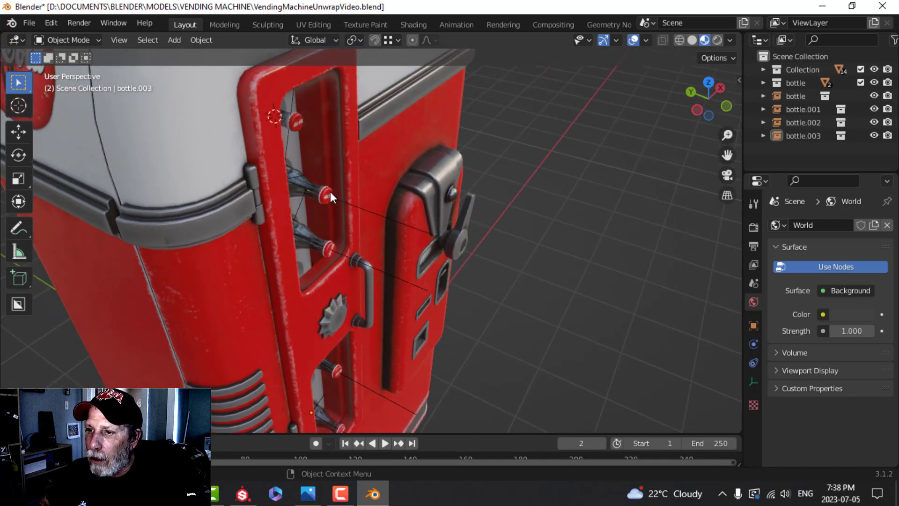
pyautogui.click(327, 180)
pyautogui.press('h')
# Select all four bottle instances together and shift them in depth within the door holes.
pyautogui.click(328, 195)
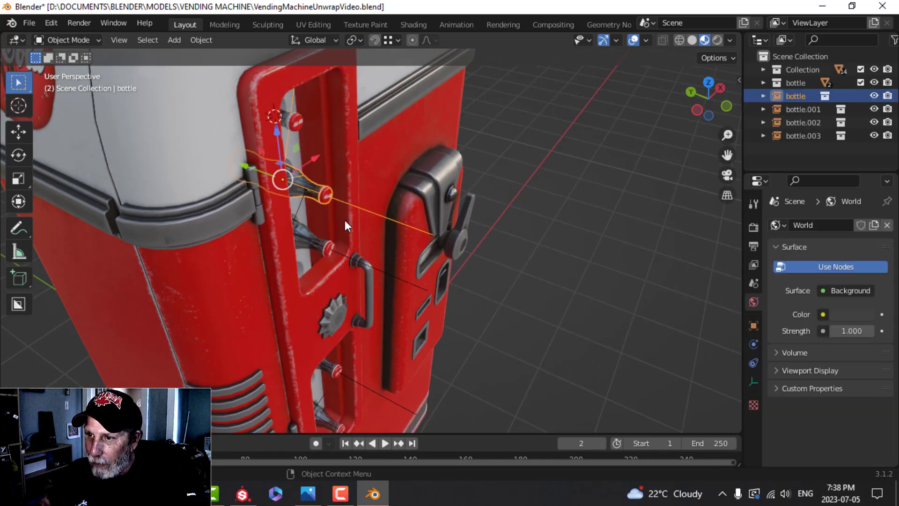
pyautogui.keyDown('shift'); pyautogui.click(328, 249); pyautogui.keyUp('shift')
pyautogui.keyDown('shift'); pyautogui.moveTo(416, 238); pyautogui.dragTo(397, 75, button='middle'); pyautogui.keyUp('shift')
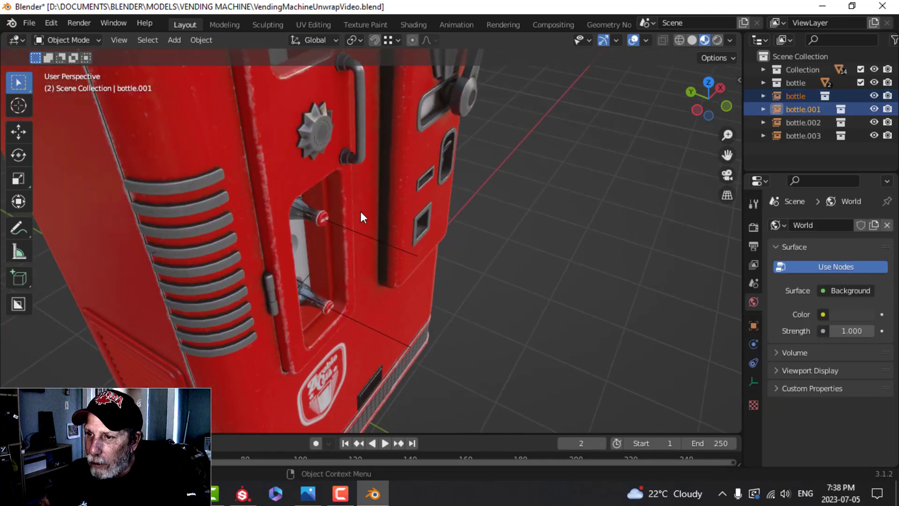
pyautogui.keyDown('shift'); pyautogui.click(324, 220); pyautogui.keyUp('shift')
pyautogui.keyDown('shift'); pyautogui.click(322, 308); pyautogui.keyUp('shift')
pyautogui.keyDown('shift'); pyautogui.moveTo(377, 282); pyautogui.dragTo(404, 283, button='middle'); pyautogui.keyUp('shift')
pyautogui.moveTo(322, 267); pyautogui.dragTo(384, 257)
pyautogui.moveTo(513, 243); pyautogui.dragTo(435, 228, button='middle')
pyautogui.hotkey('alt', 'a')
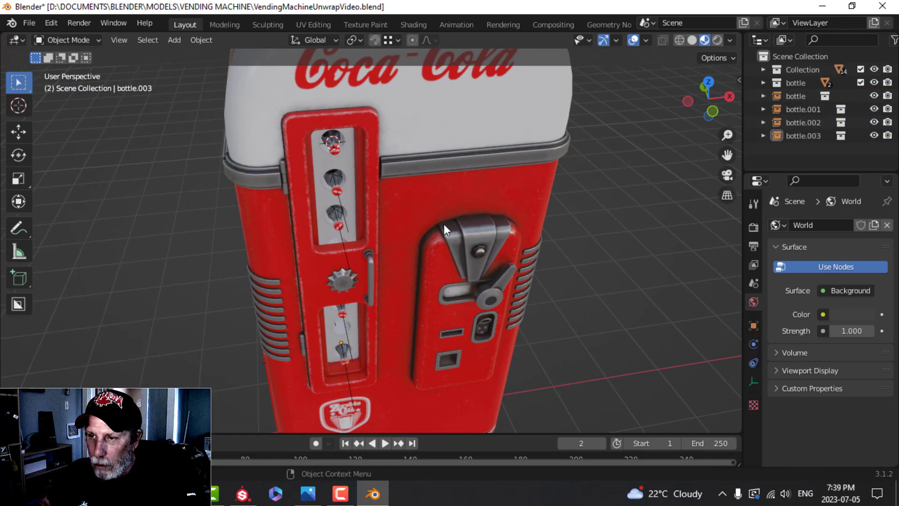
# Push the upper window's third bottle and the lower window's last bottle slightly back along Y.
pyautogui.scroll(4, 378, 228)
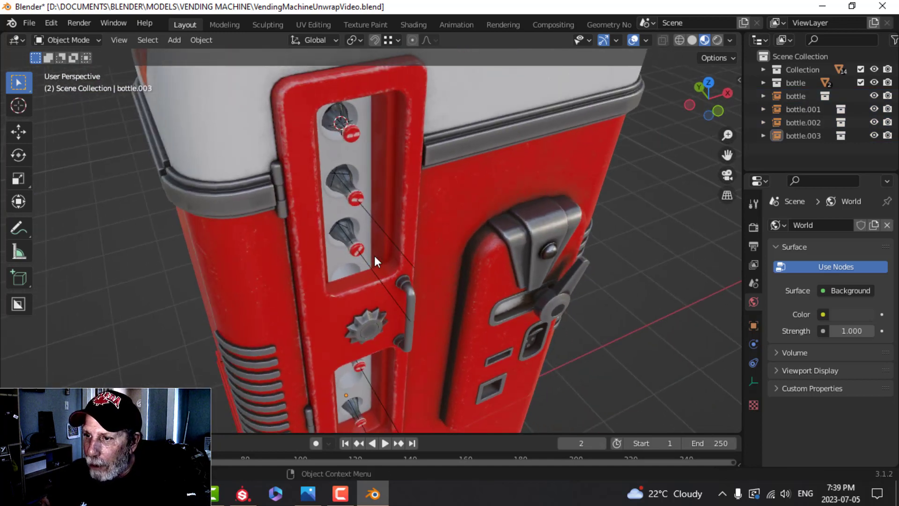
pyautogui.click(360, 252)
pyautogui.moveTo(317, 197); pyautogui.dragTo(314, 192)
pyautogui.click(437, 246)
pyautogui.keyDown('shift'); pyautogui.moveTo(432, 319); pyautogui.dragTo(440, 210, button='middle'); pyautogui.keyUp('shift')
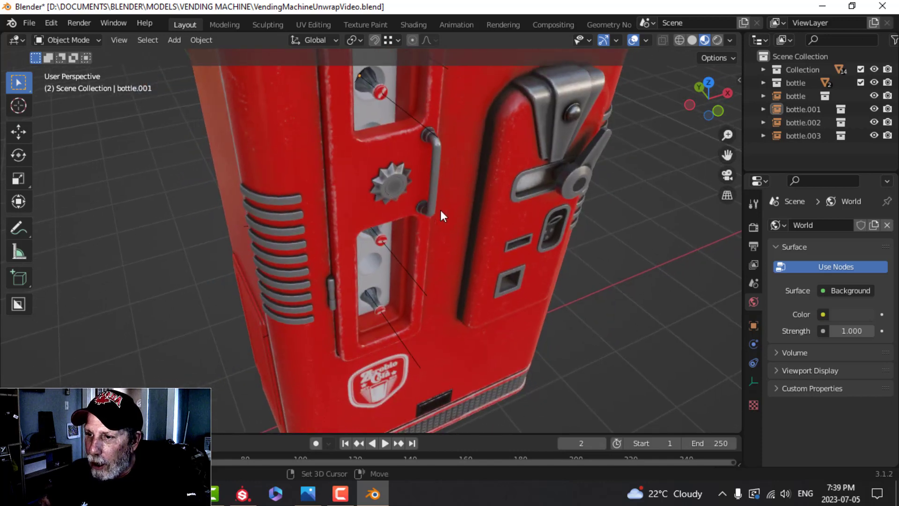
pyautogui.click(380, 310)
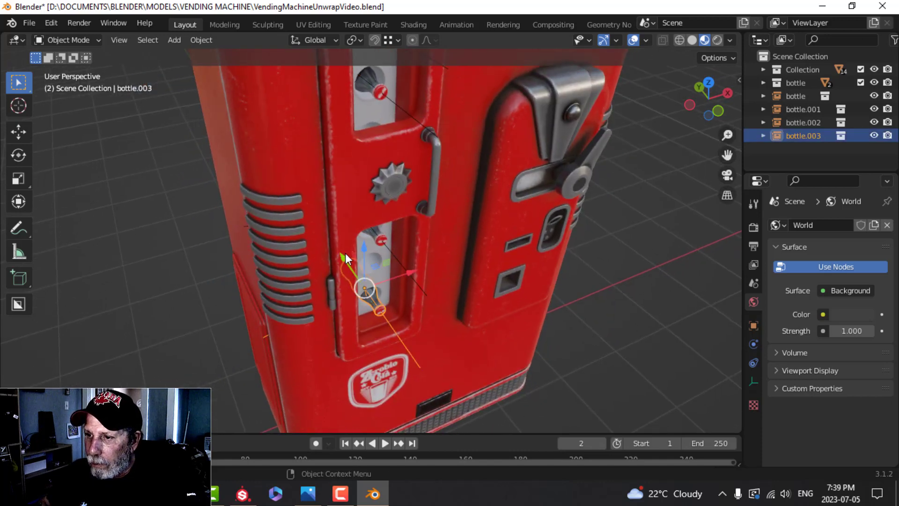
pyautogui.moveTo(345, 253); pyautogui.dragTo(341, 249)
pyautogui.click(485, 259)
pyautogui.moveTo(486, 261); pyautogui.dragTo(473, 251, button='middle')
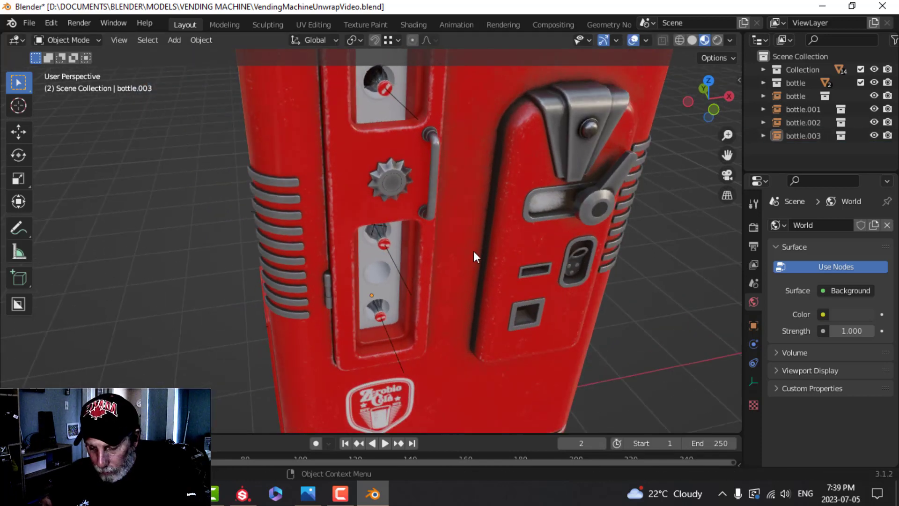
# Reveal the hidden door glass, clear the selection, and save the file.
pyautogui.hotkey('alt', 'h')
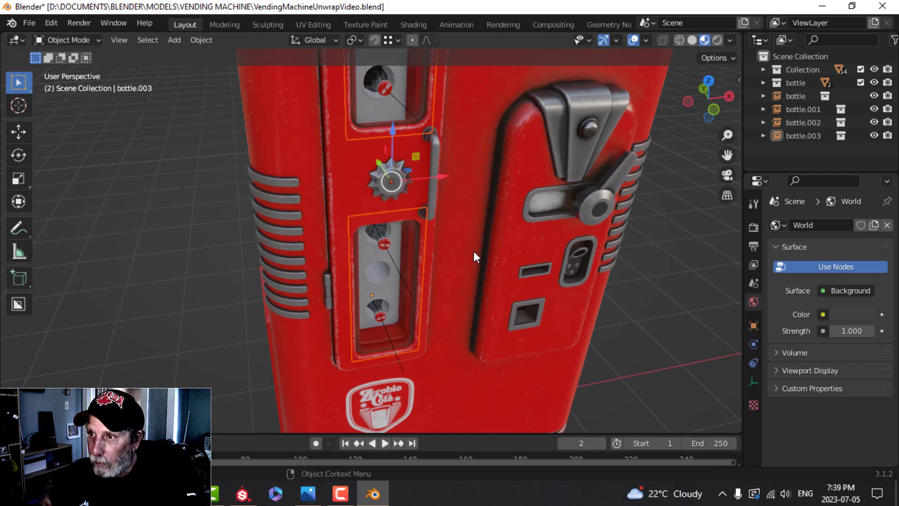
pyautogui.scroll(-3, 473, 251)
pyautogui.click(544, 241)
pyautogui.moveTo(544, 240); pyautogui.dragTo(471, 281, button='middle')
pyautogui.scroll(-5, 482, 231)
pyautogui.scroll(2, 487, 235)
pyautogui.hotkey('ctrl', 's')
pyautogui.hotkey('ctrl', 's')
# Add a camera and align it to an angled front view of the whole vending machine.
pyautogui.scroll(-2, 422, 257)
pyautogui.scroll(8, 470, 279)
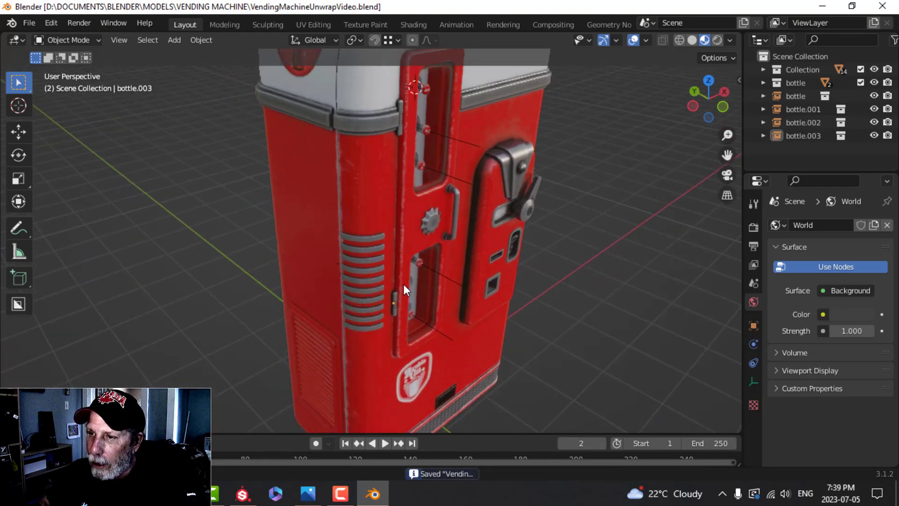
pyautogui.scroll(-6, 324, 145)
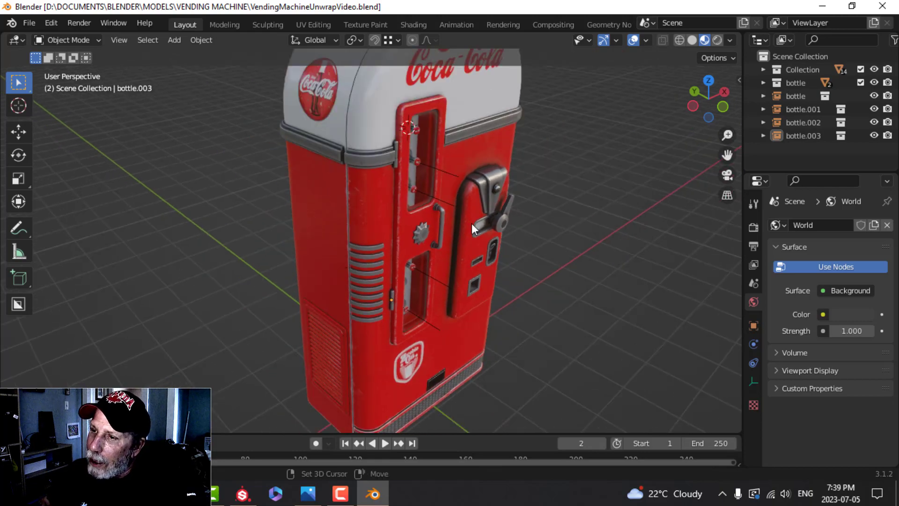
pyautogui.moveTo(476, 227); pyautogui.dragTo(500, 258, button='middle')
pyautogui.scroll(-4, 468, 244)
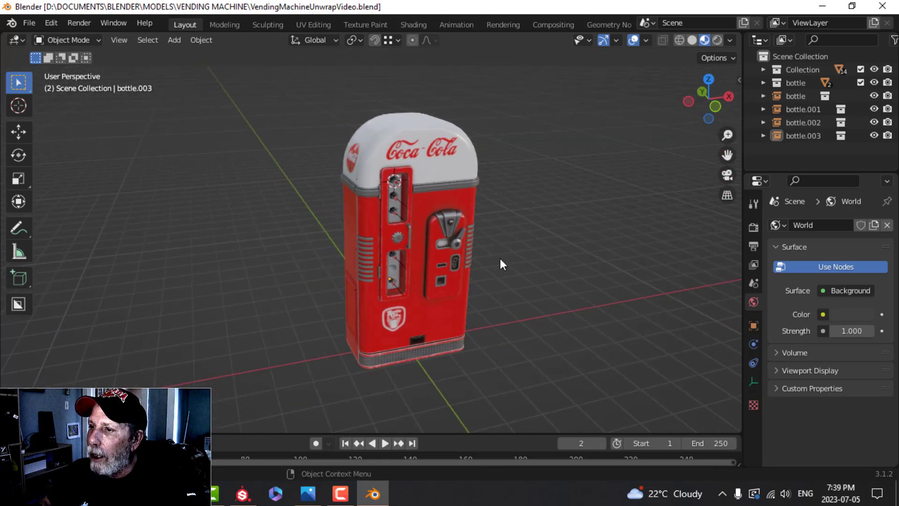
pyautogui.hotkey('shift', 'a')
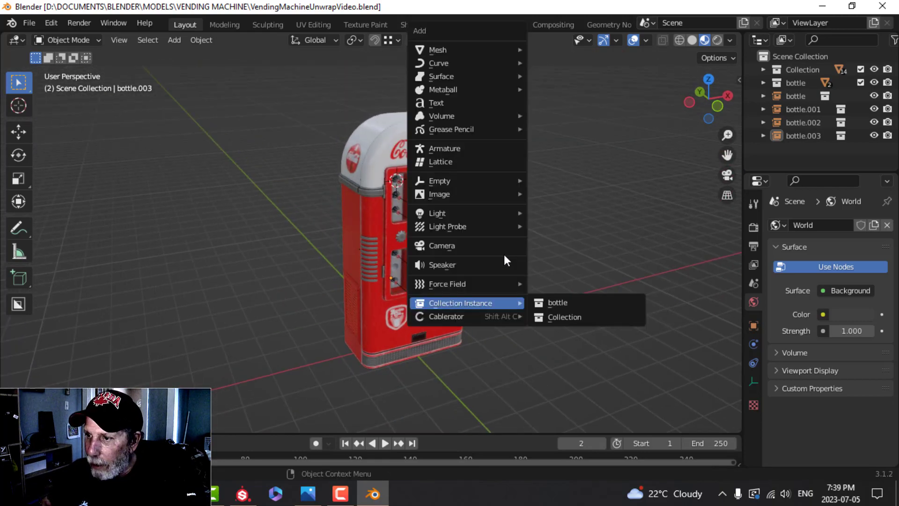
pyautogui.click(447, 246)
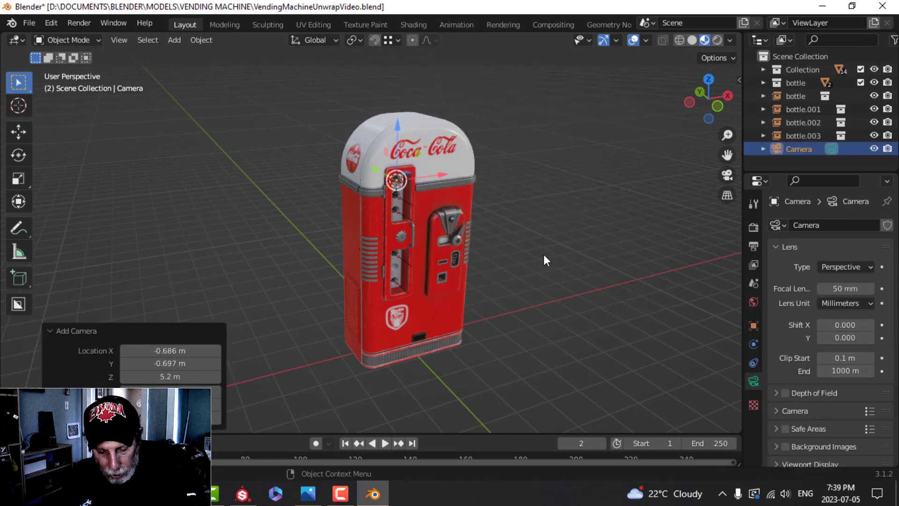
pyautogui.press('ctrl+alt+KP_0')
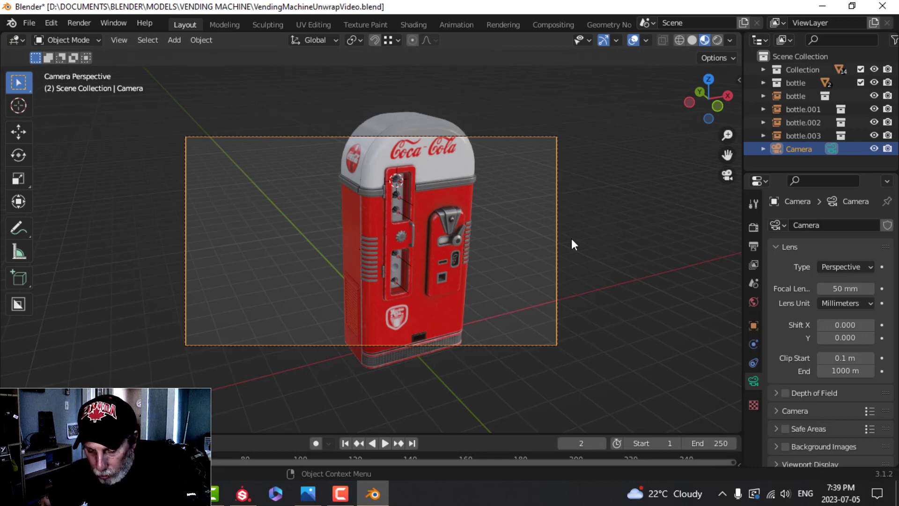
# Lock the camera to the view so that navigating the viewport moves it.
pyautogui.press('n')
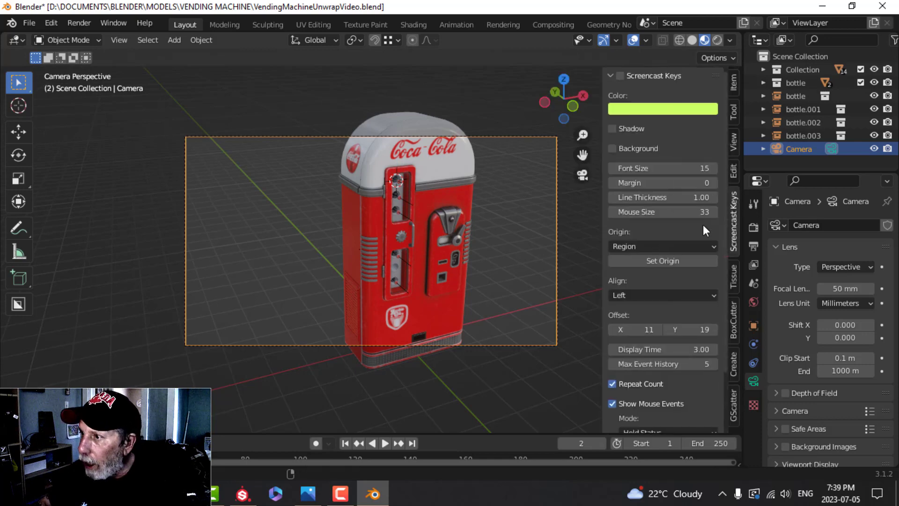
pyautogui.click(733, 141)
pyautogui.click(660, 241)
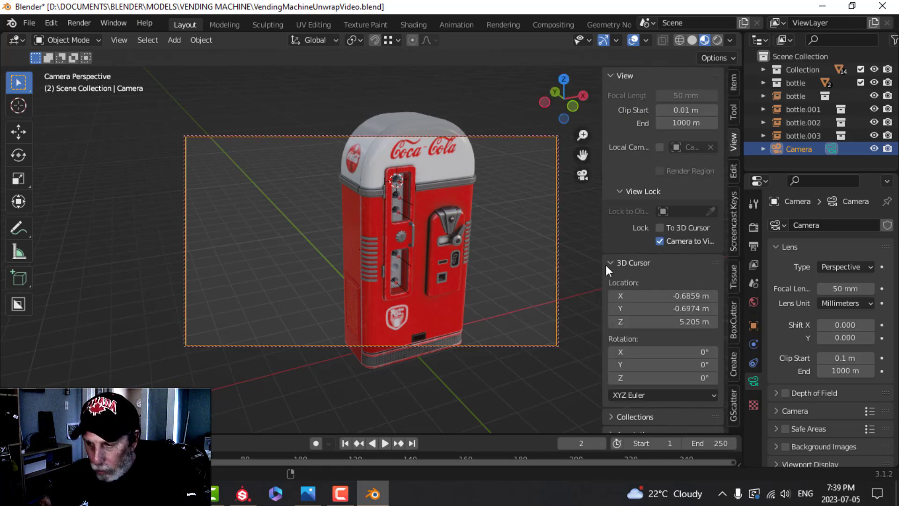
pyautogui.press('n')
# Set Eevee's render samples to 150.
pyautogui.click(753, 227)
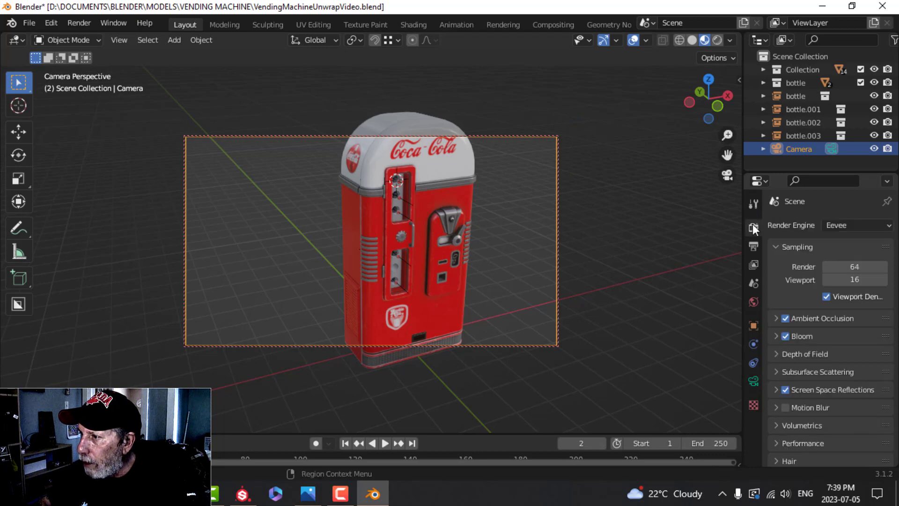
pyautogui.click(855, 266)
pyautogui.write('150')
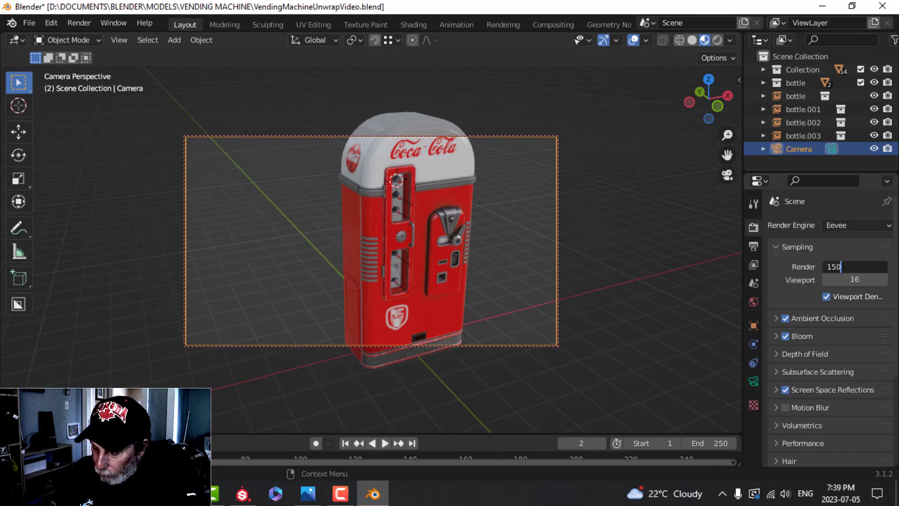
pyautogui.press('Return')
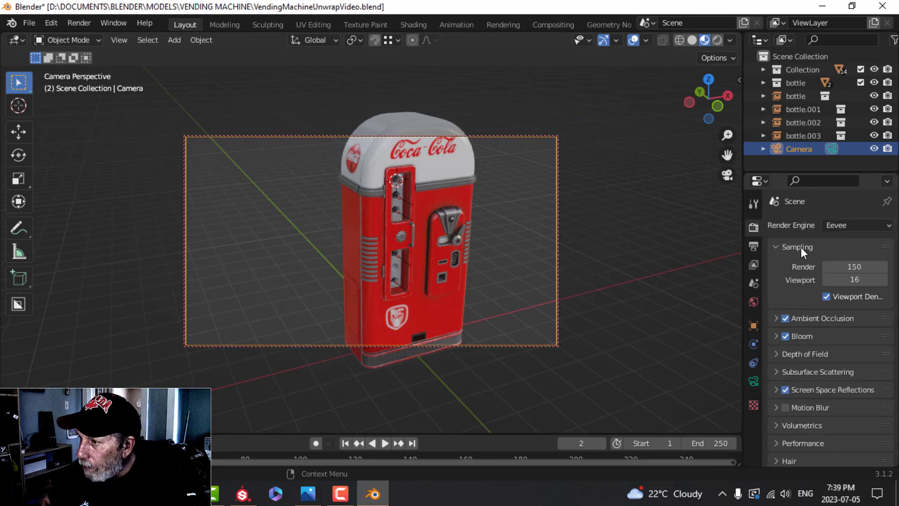
# Set the output resolution to 1024 × 1200 px and fit the vending machine larger within the camera frame.
pyautogui.click(753, 246)
pyautogui.click(848, 243)
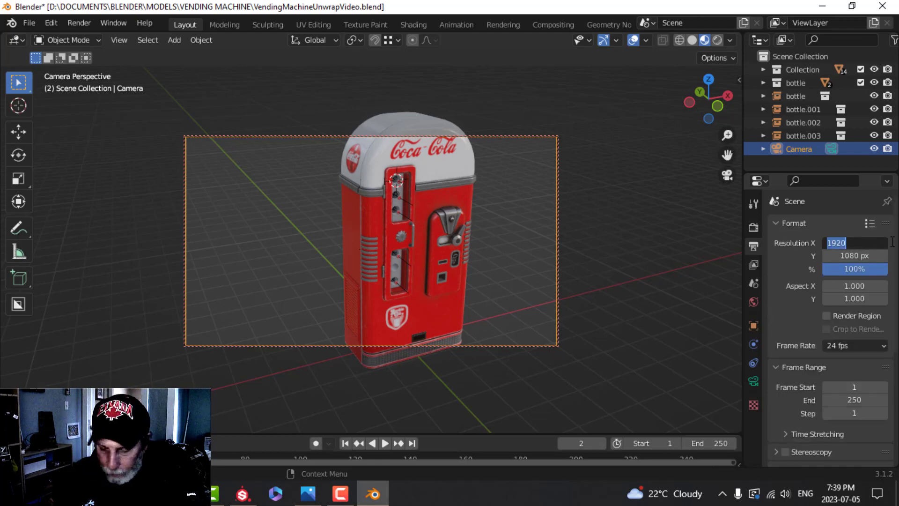
pyautogui.write('1024')
pyautogui.press('Return')
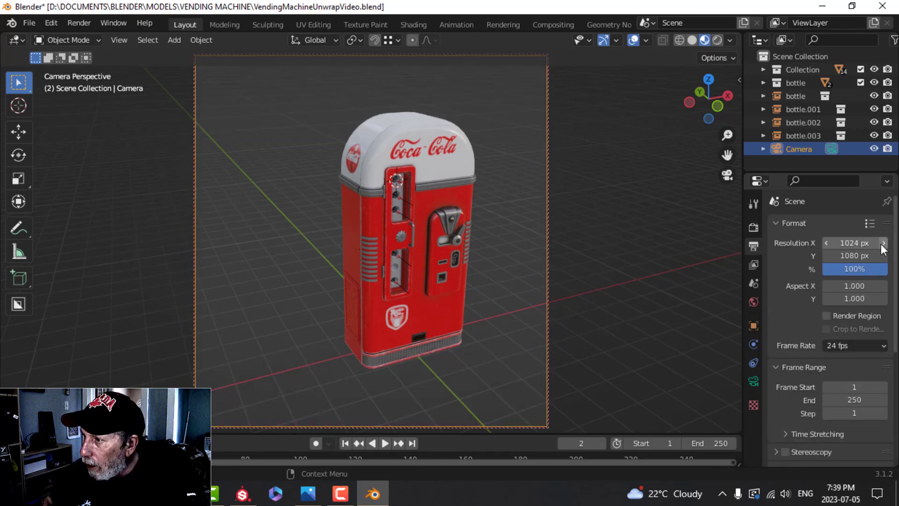
pyautogui.click(881, 256)
pyautogui.write('1200')
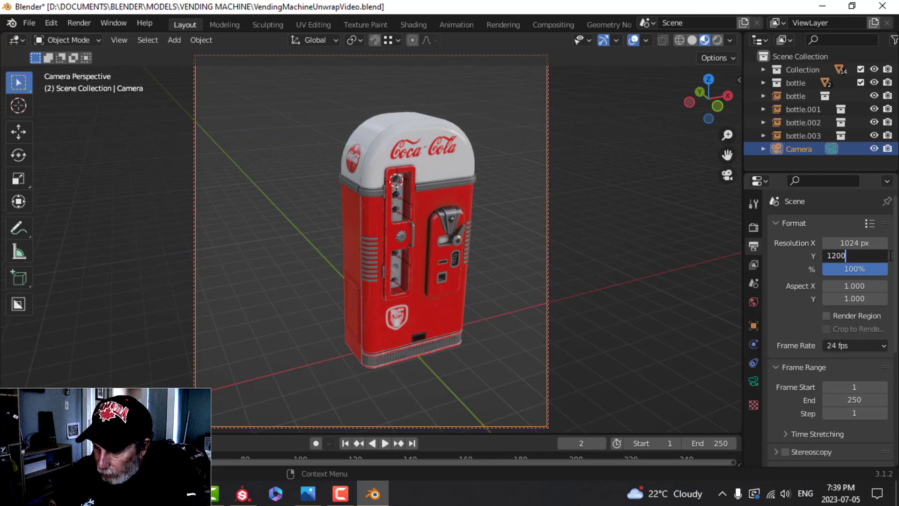
pyautogui.press('Return')
pyautogui.scroll(2, 489, 293)
pyautogui.keyDown('shift'); pyautogui.moveTo(478, 271); pyautogui.dragTo(422, 268, button='middle'); pyautogui.keyUp('shift')
pyautogui.scroll(-1, 413, 274)
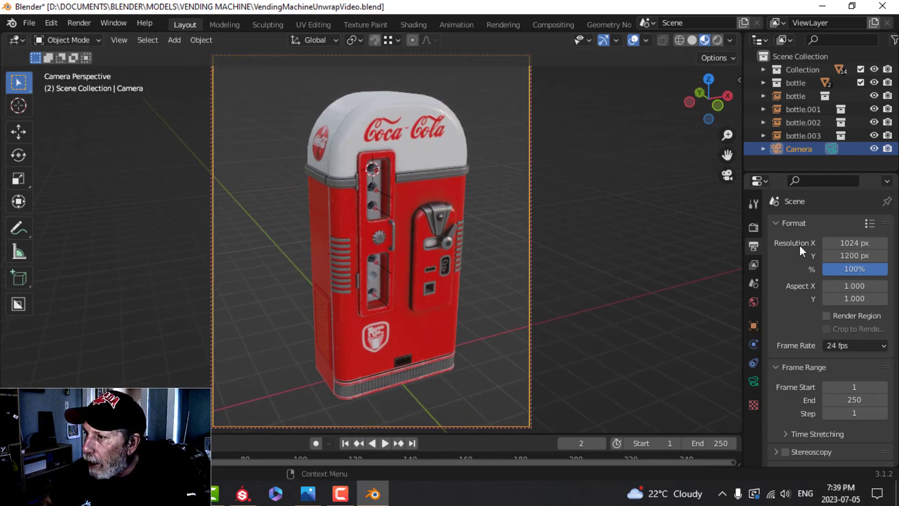
# Set the ambient occlusion distance to 1 m and its factor to 2, and save the file.
pyautogui.click(753, 228)
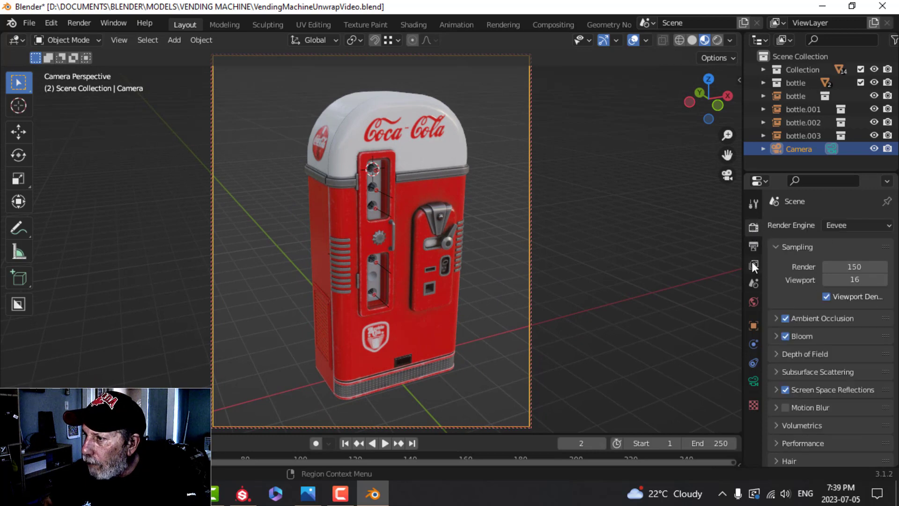
pyautogui.click(776, 319)
pyautogui.click(842, 338)
pyautogui.write('1')
pyautogui.press('Return')
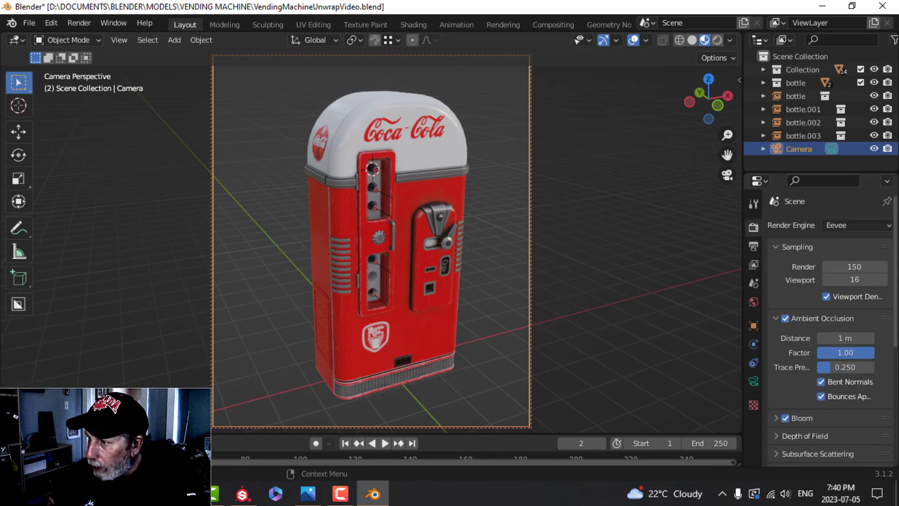
pyautogui.click(857, 355)
pyautogui.write('2')
pyautogui.press('Return')
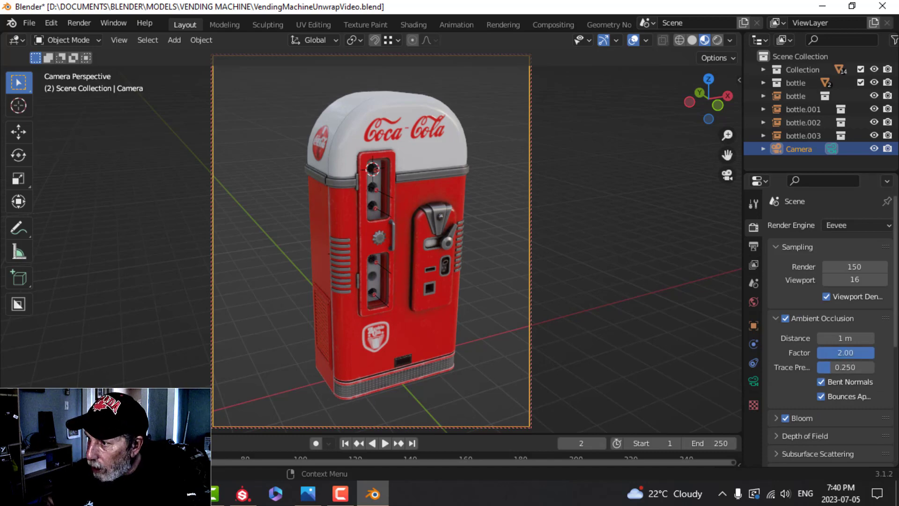
pyautogui.hotkey('ctrl', 's')
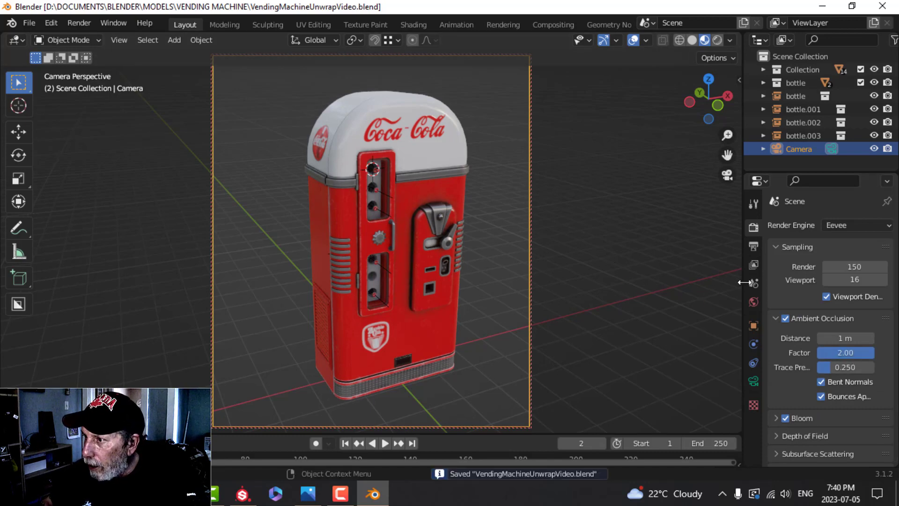
# Turn on a transparent film background in the Eevee render settings.
pyautogui.click(753, 244)
pyautogui.scroll(-6, 795, 402)
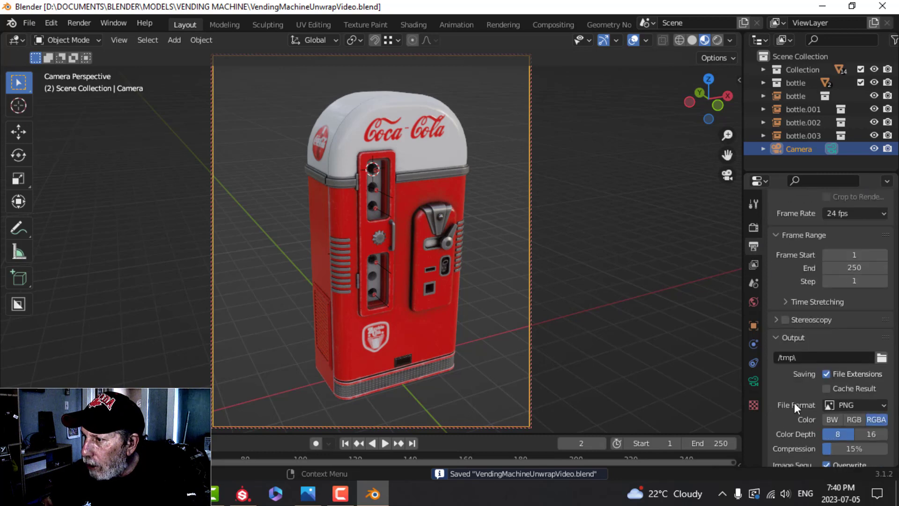
pyautogui.click(754, 227)
pyautogui.scroll(2, 777, 364)
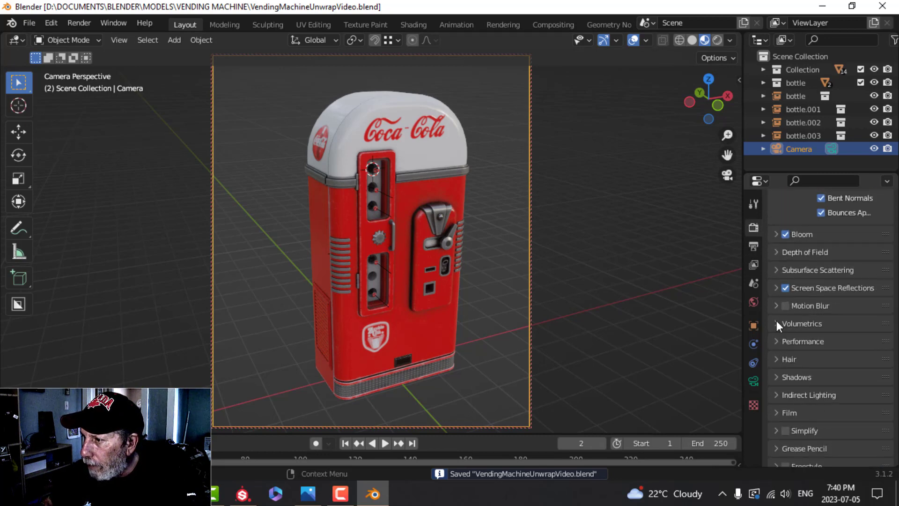
pyautogui.scroll(-2, 787, 356)
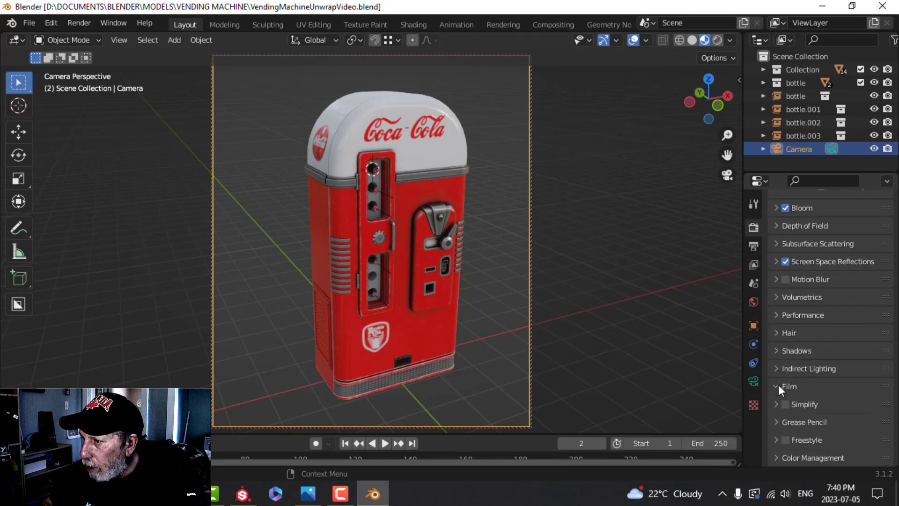
pyautogui.scroll(-1, 813, 409)
pyautogui.click(820, 396)
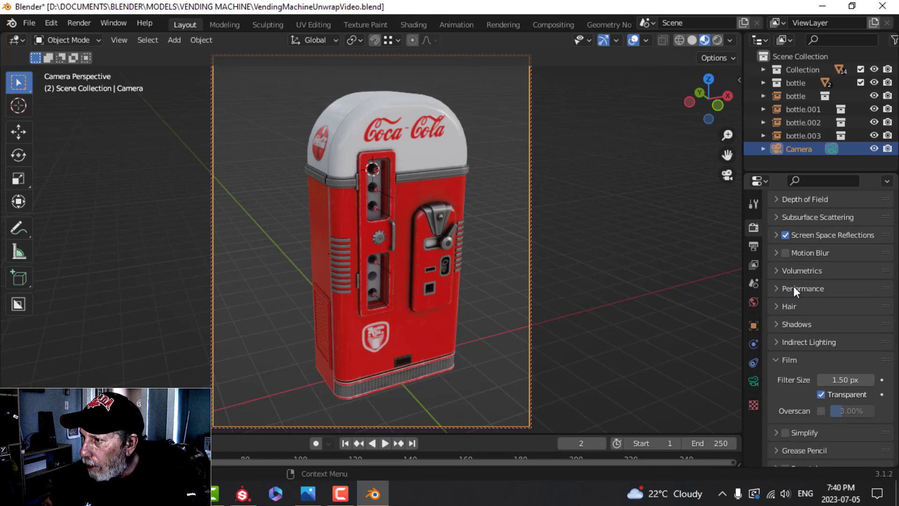
# Assign an Environment Texture to the world background's color.
pyautogui.click(755, 302)
pyautogui.click(823, 315)
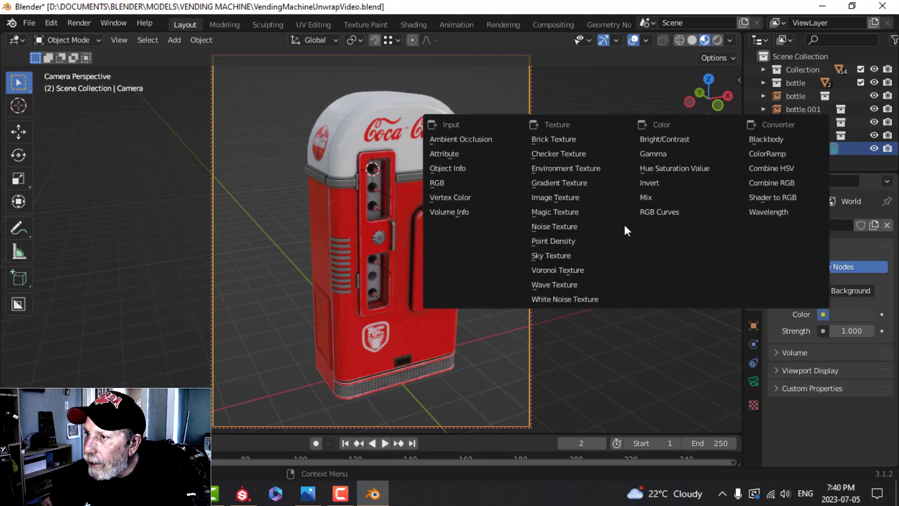
pyautogui.click(576, 171)
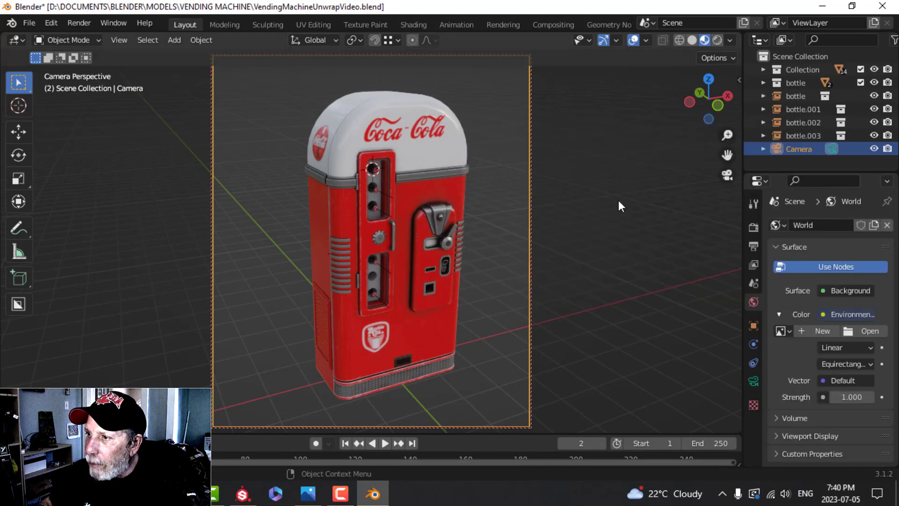
# Load Bonifacio Aragon Stairs.exr from the HDRI\SUBSTANCE PAINTER folder as the world's environment image.
pyautogui.click(870, 331)
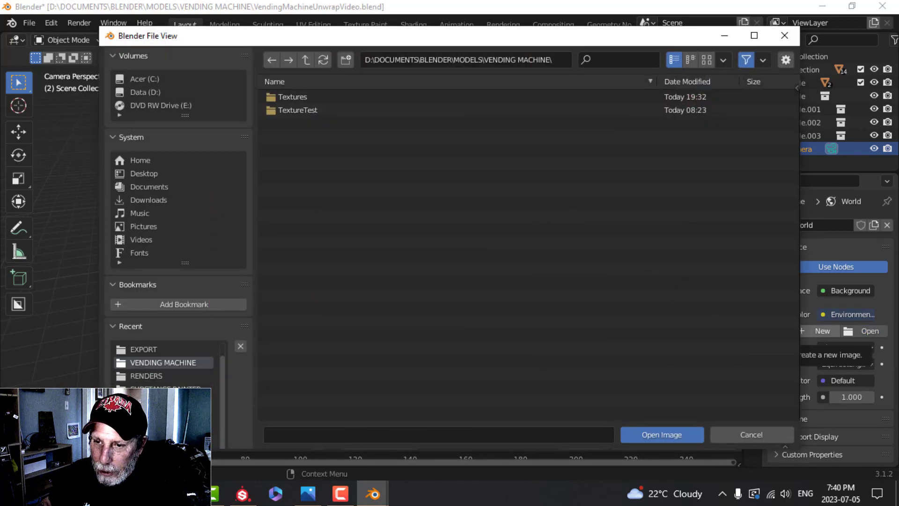
pyautogui.scroll(1, 164, 365)
pyautogui.click(162, 349)
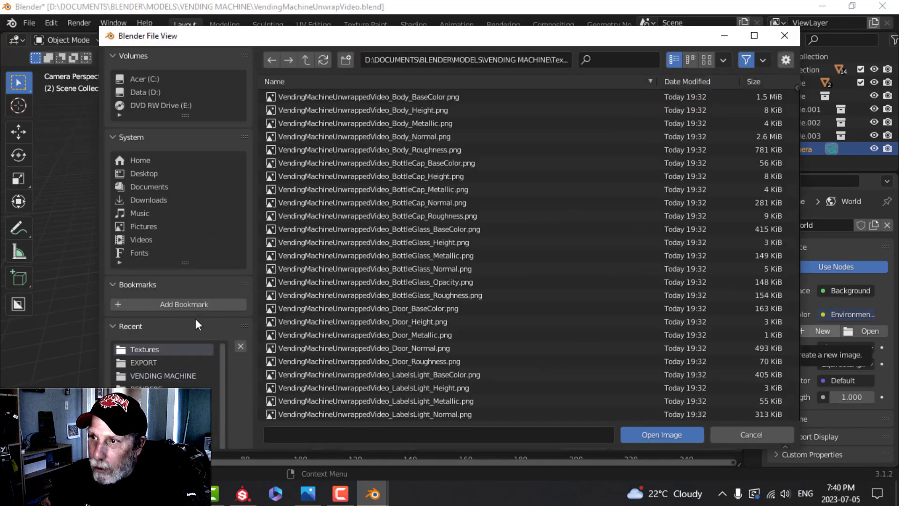
pyautogui.click(306, 62)
pyautogui.click(307, 63)
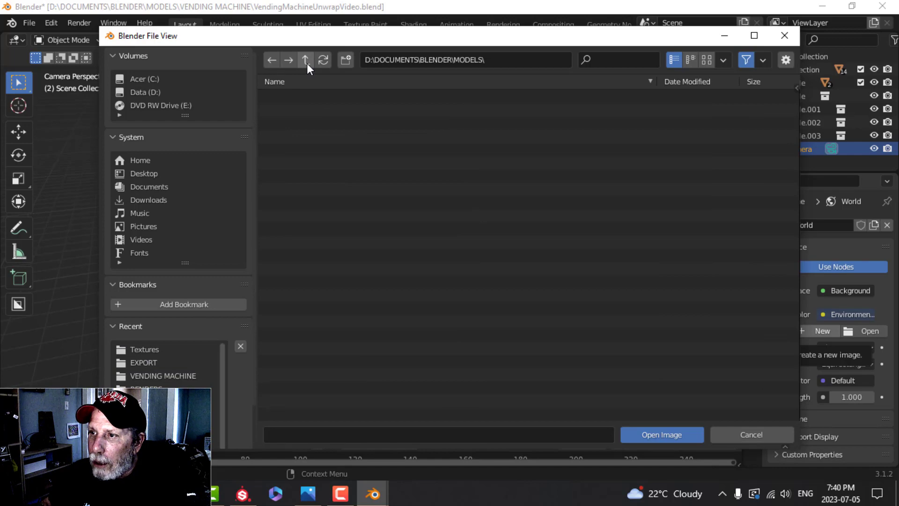
pyautogui.click(307, 63)
pyautogui.click(276, 177)
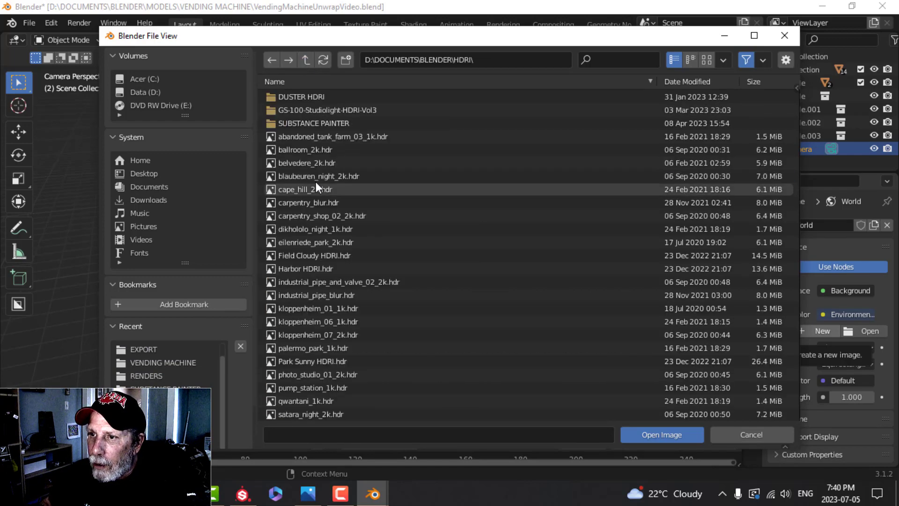
pyautogui.click(310, 121)
pyautogui.click(320, 97)
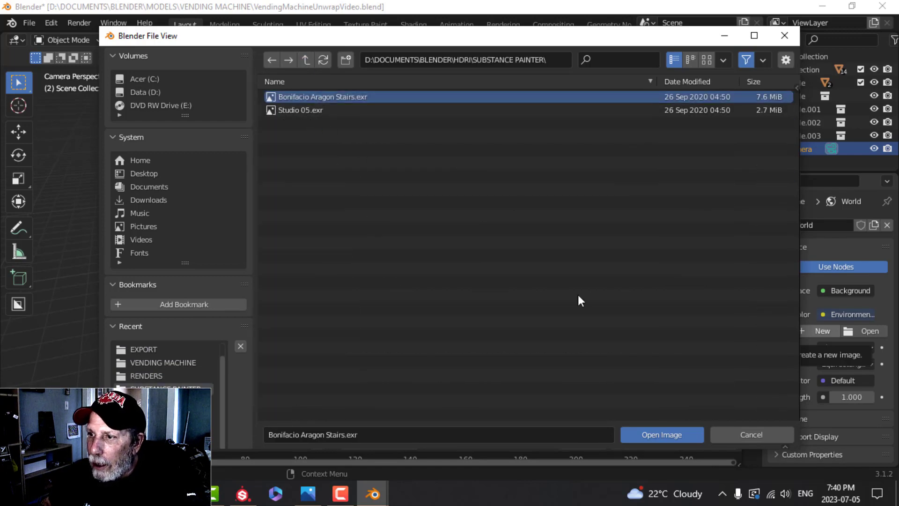
pyautogui.click(648, 428)
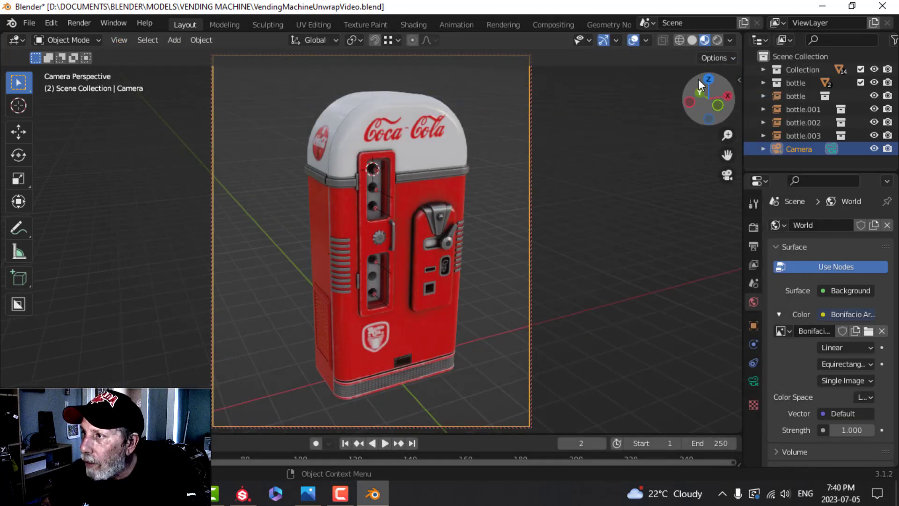
# Light the viewport with the scene world and set the world background strength to 0.5.
pyautogui.click(730, 40)
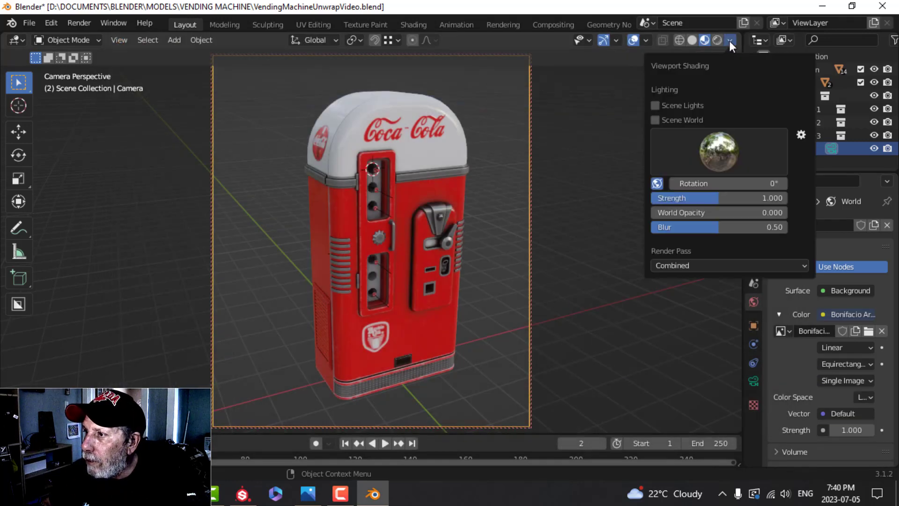
pyautogui.click(656, 121)
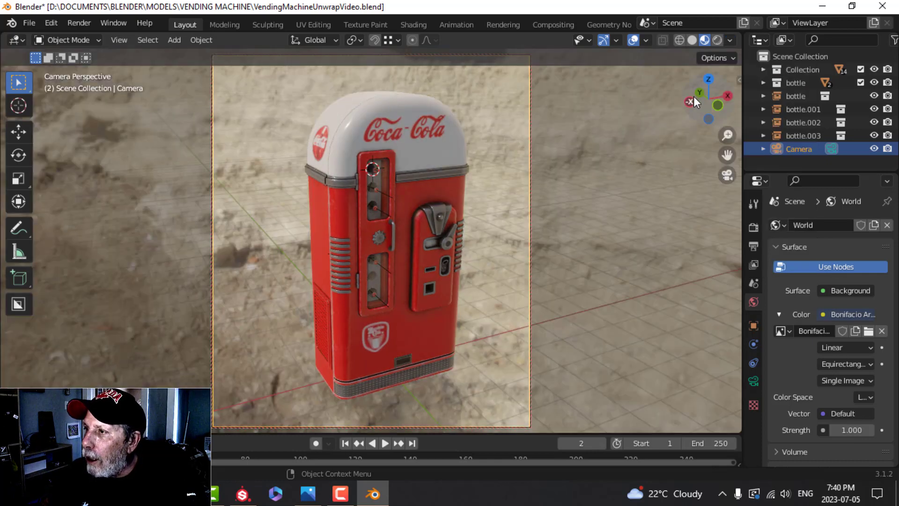
pyautogui.click(852, 430)
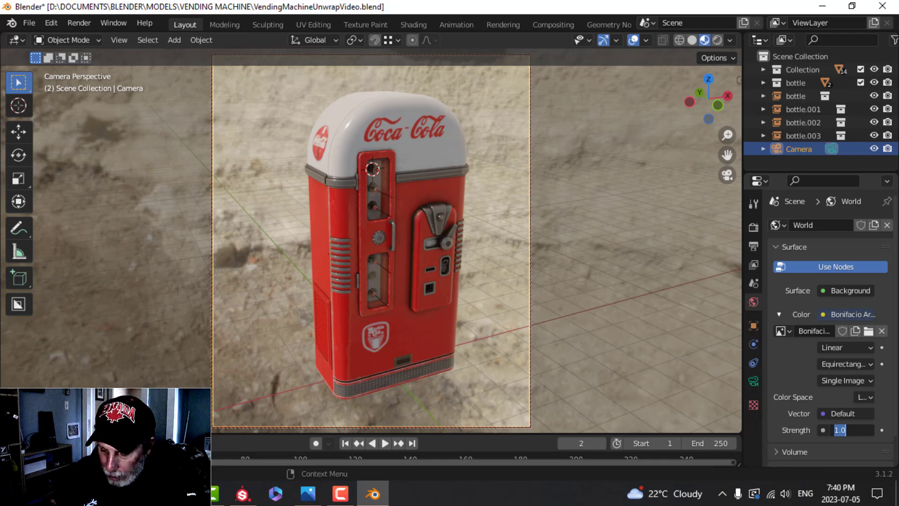
pyautogui.write('0.5')
pyautogui.press('Return')
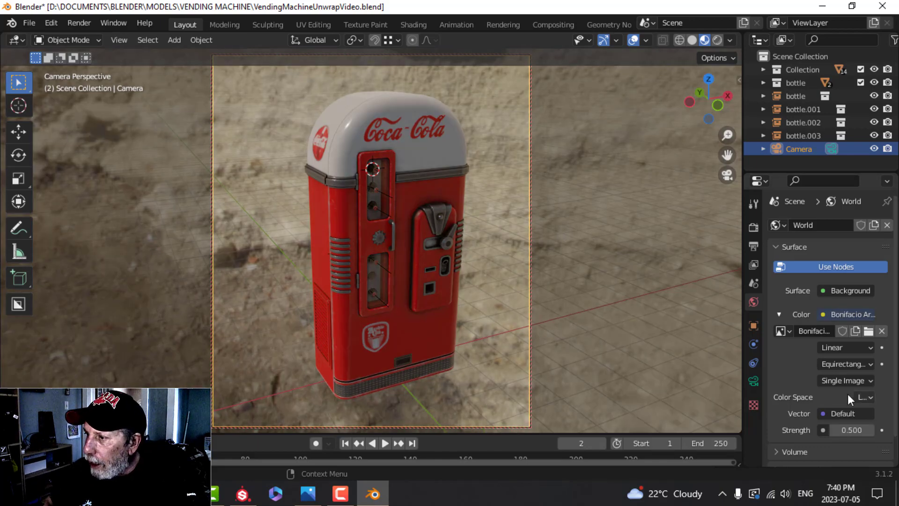
# Add a point light at the upper bottle window and move it about -0.105 m along Y.
pyautogui.moveTo(616, 144); pyautogui.dragTo(455, 213, button='middle')
pyautogui.hotkey('shift', 'a')
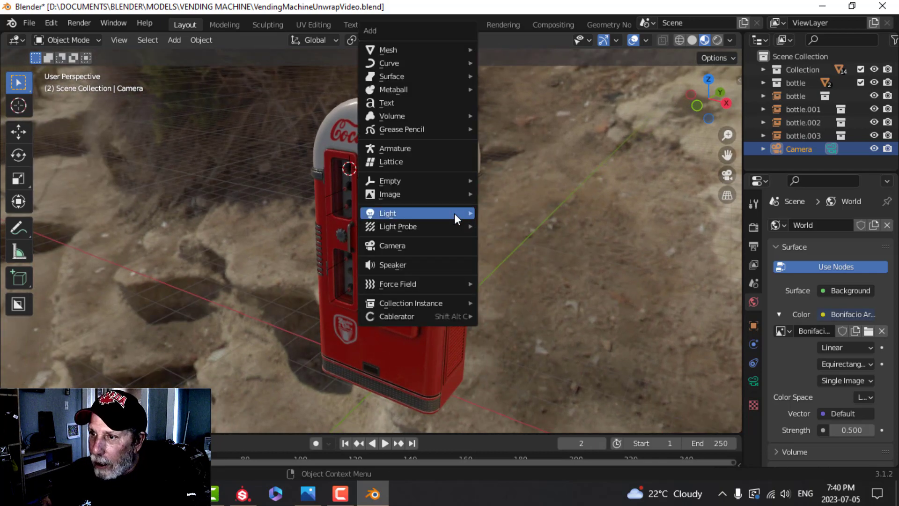
pyautogui.moveTo(451, 214)
pyautogui.click(518, 212)
pyautogui.scroll(6, 436, 237)
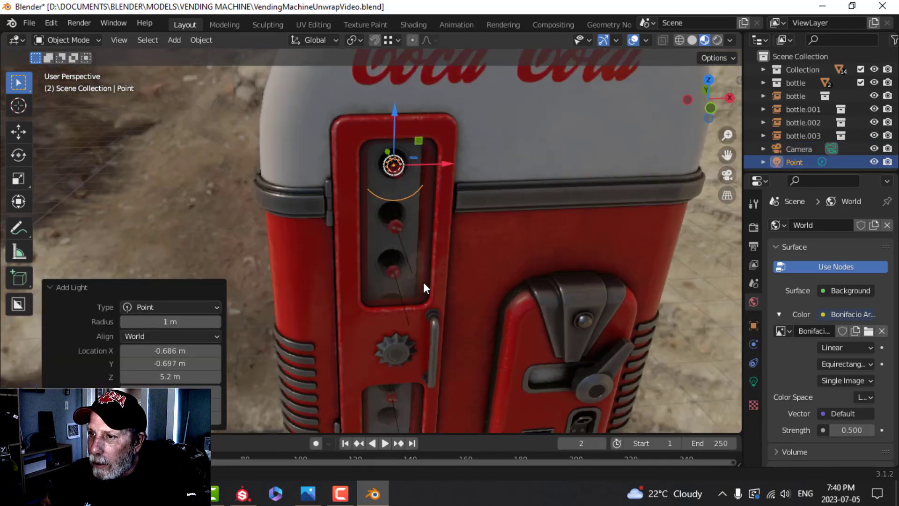
pyautogui.moveTo(424, 283); pyautogui.dragTo(462, 189, button='middle')
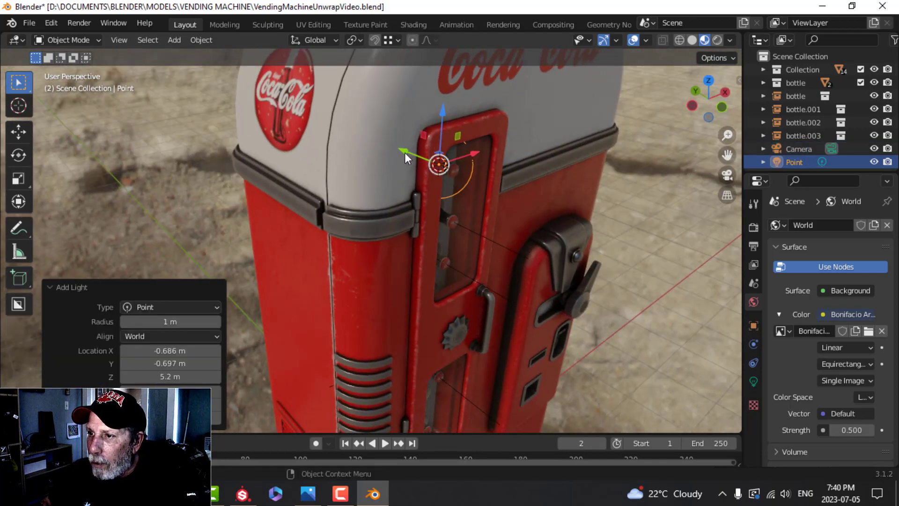
pyautogui.moveTo(404, 153); pyautogui.dragTo(416, 156)
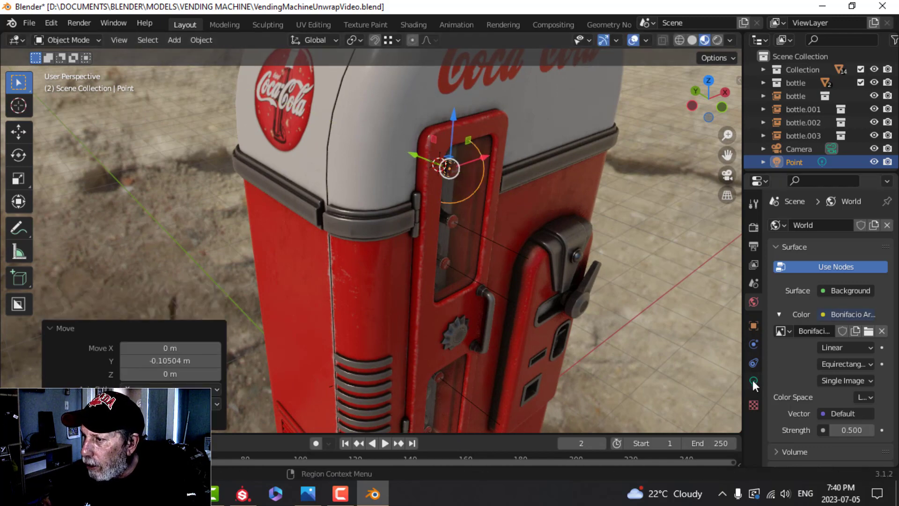
# Set the point light's power to 25 W and enable scene lights in the viewport shading.
pyautogui.click(752, 381)
pyautogui.click(847, 315)
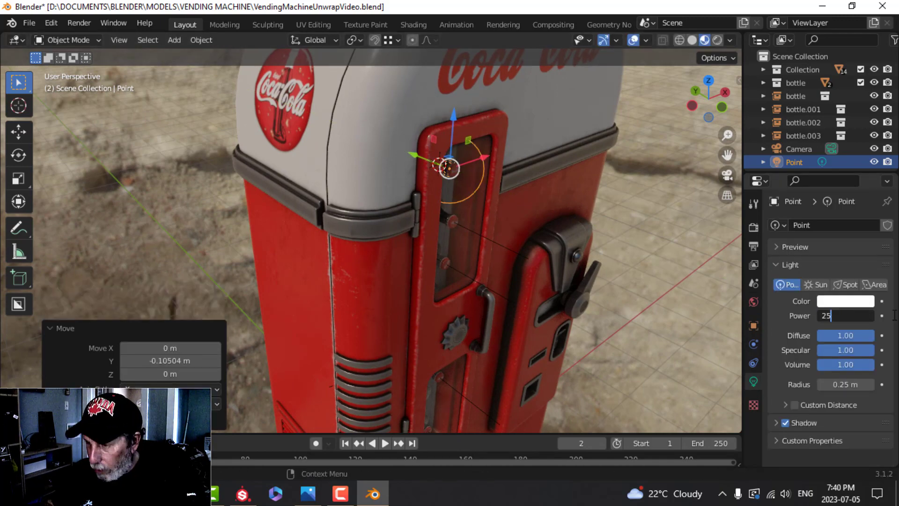
pyautogui.press('Return')
pyautogui.moveTo(637, 266); pyautogui.dragTo(544, 228, button='middle')
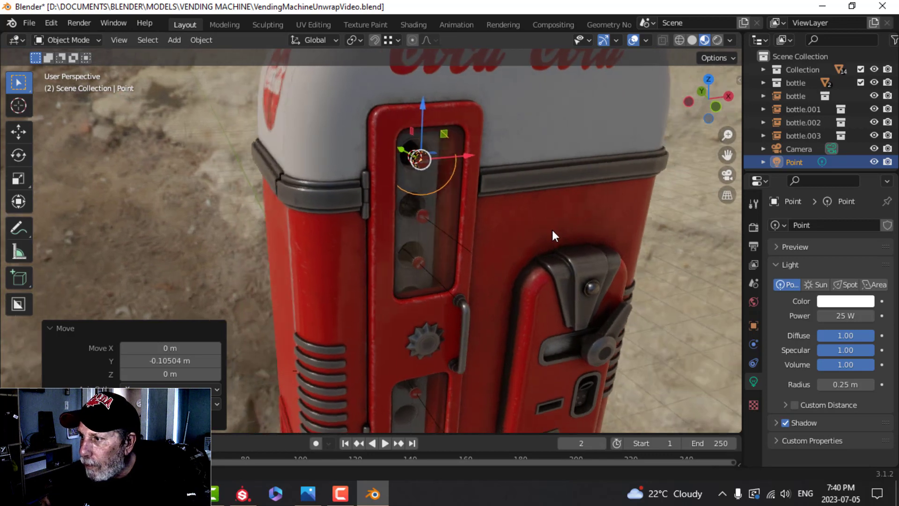
pyautogui.click(730, 40)
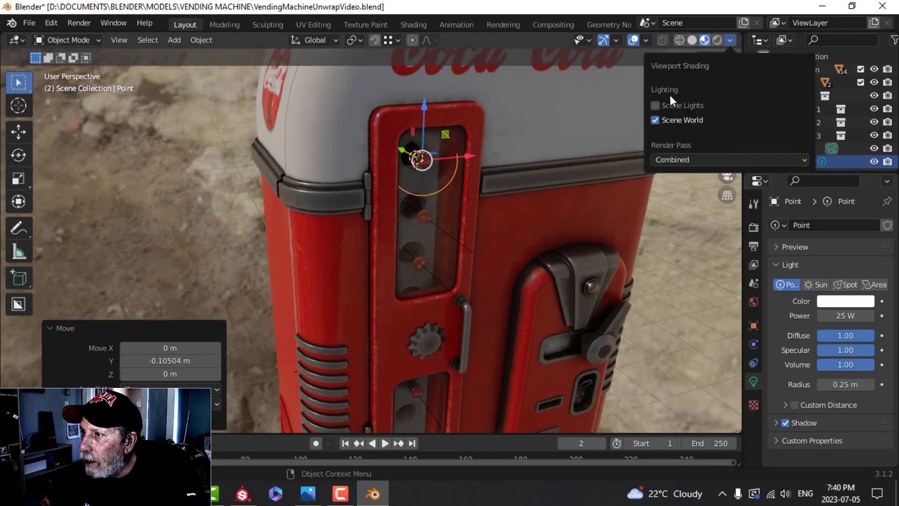
pyautogui.click(658, 105)
pyautogui.scroll(-2, 535, 220)
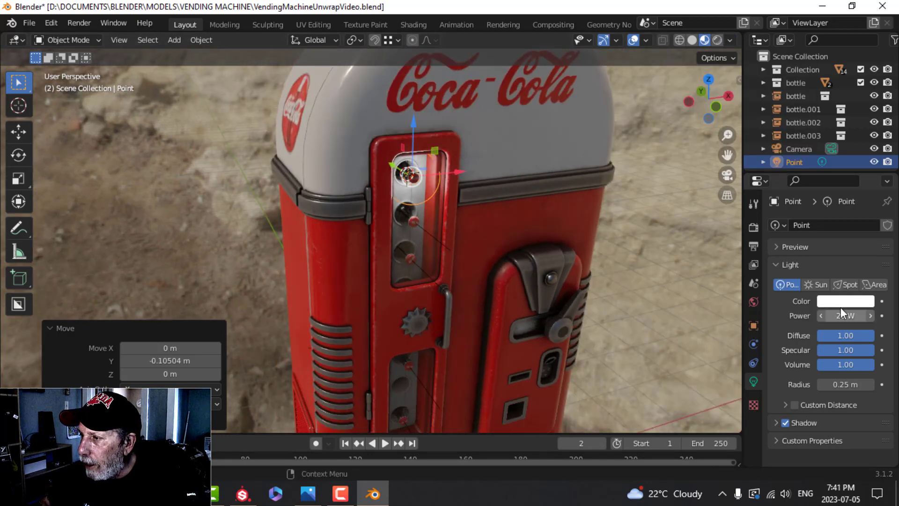
# Give the point light a pale pink color (H 0.039, S 0.312), a 0.16 m radius and 15 W power.
pyautogui.click(841, 302)
pyautogui.click(808, 181)
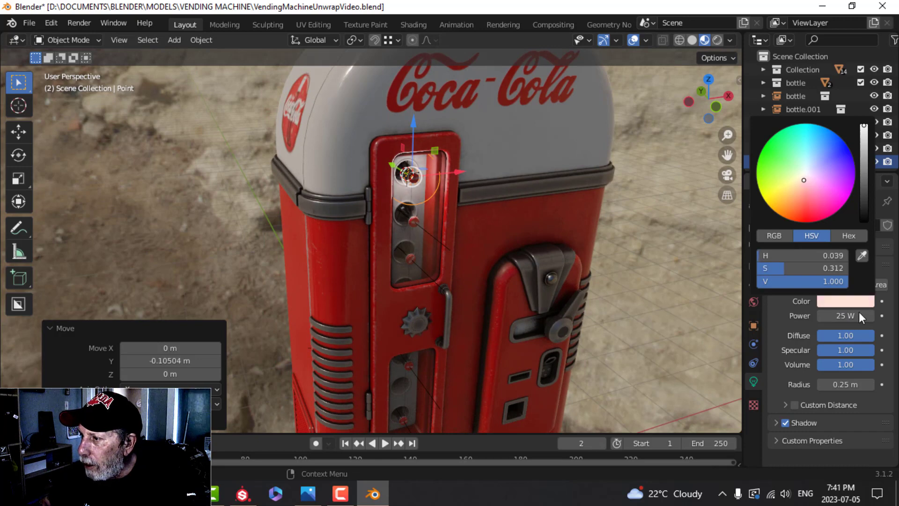
pyautogui.moveTo(845, 386); pyautogui.dragTo(825, 386)
pyautogui.click(846, 317)
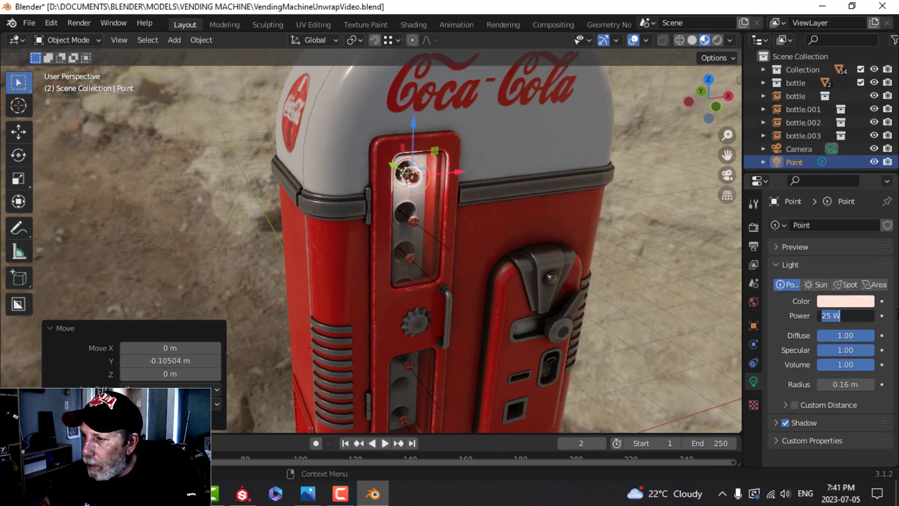
pyautogui.write('15')
pyautogui.press('Return')
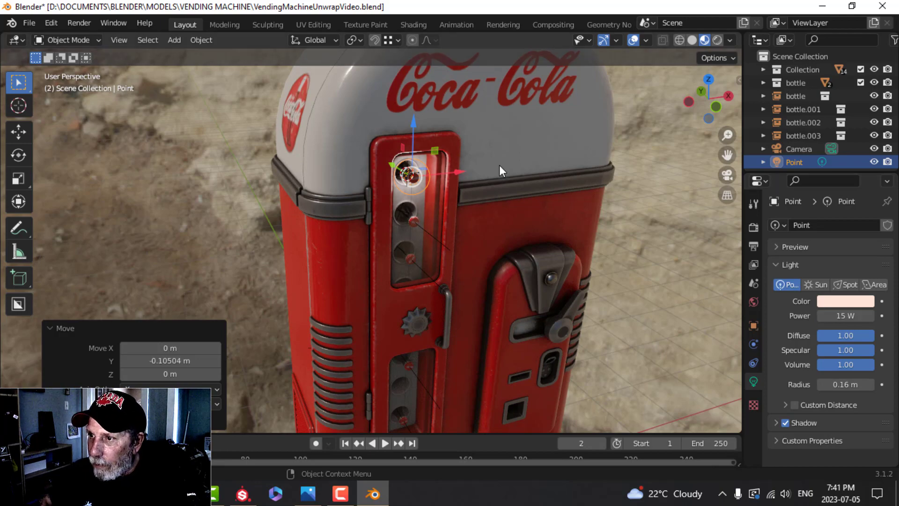
# Lower the light slightly in the upper window, then duplicate it straight down into the lower bottle window.
pyautogui.moveTo(412, 126); pyautogui.dragTo(413, 141)
pyautogui.moveTo(417, 145); pyautogui.dragTo(478, 226, button='middle')
pyautogui.hotkey('shift', 'd')
pyautogui.rightClick(423, 133)
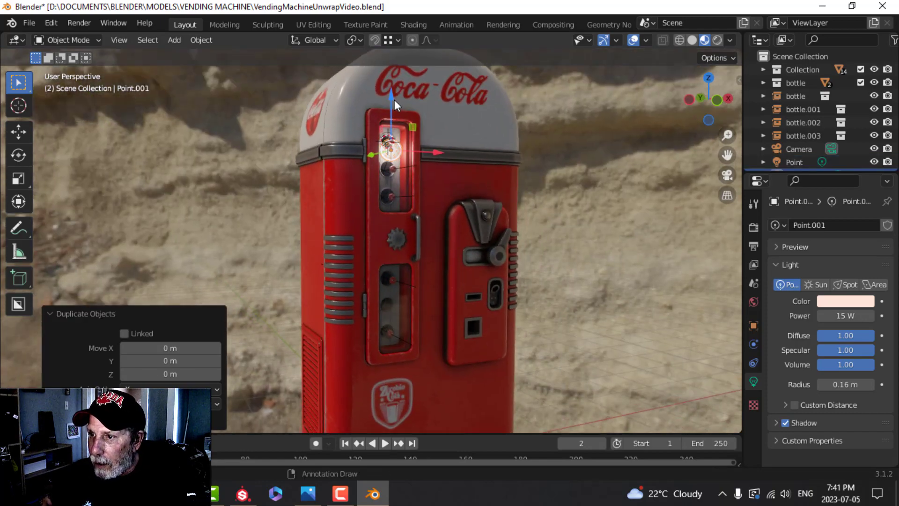
pyautogui.moveTo(395, 100); pyautogui.dragTo(419, 255)
pyautogui.hotkey('alt', 'a')
# Reduce the upper window light's power to 8 W.
pyautogui.moveTo(485, 238); pyautogui.dragTo(479, 260, button='middle')
pyautogui.scroll(2, 477, 263)
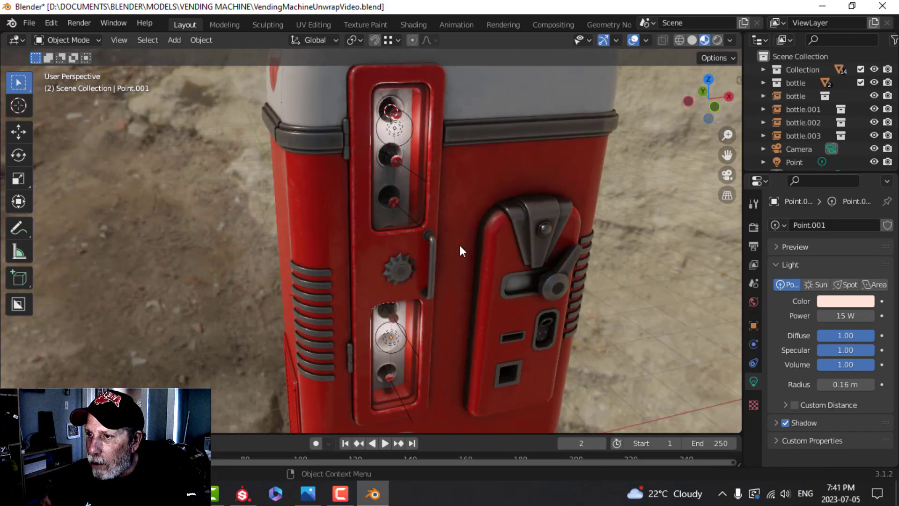
pyautogui.click(397, 129)
pyautogui.click(397, 129)
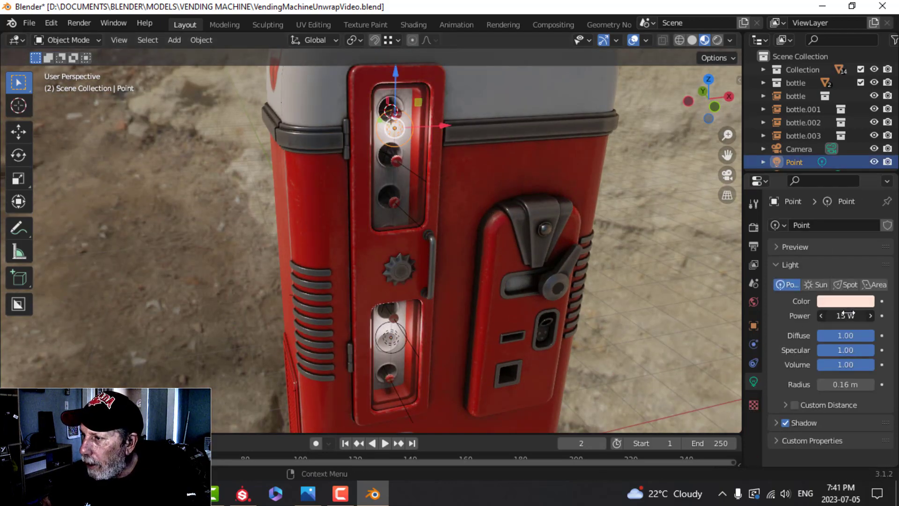
pyautogui.write('8')
pyautogui.press('Return')
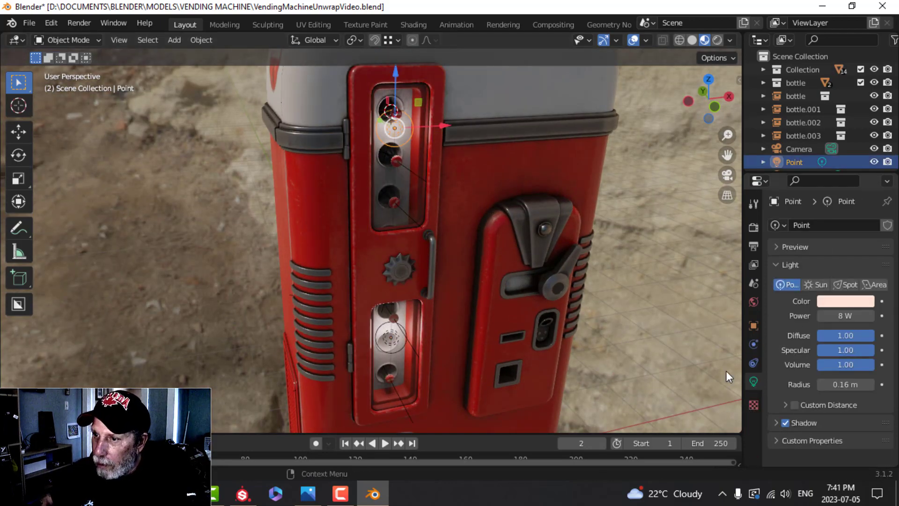
# Reduce the lower window light's power to 8 W.
pyautogui.click(398, 338)
pyautogui.click(398, 336)
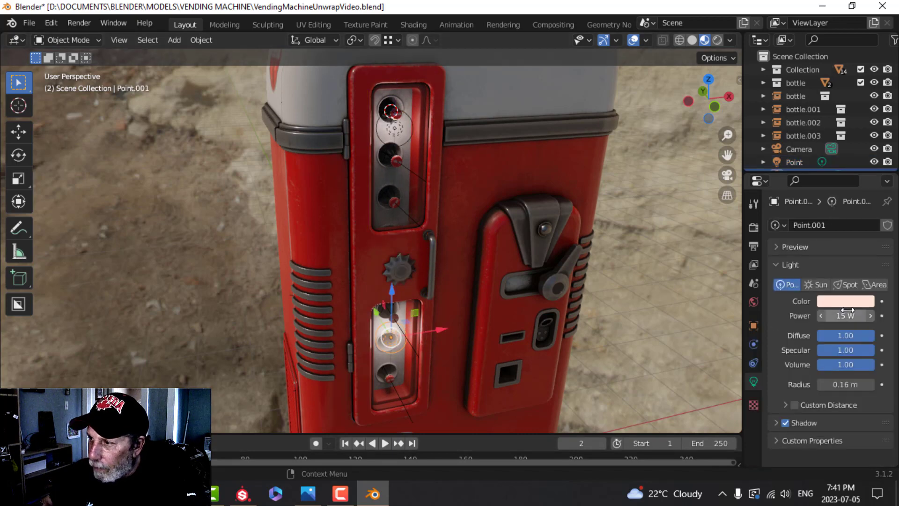
pyautogui.click(849, 312)
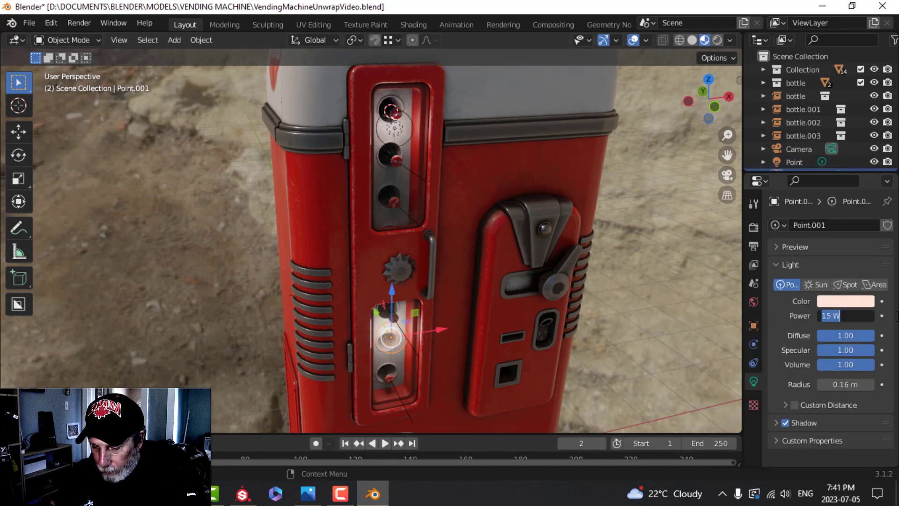
pyautogui.write('8')
pyautogui.press('Return')
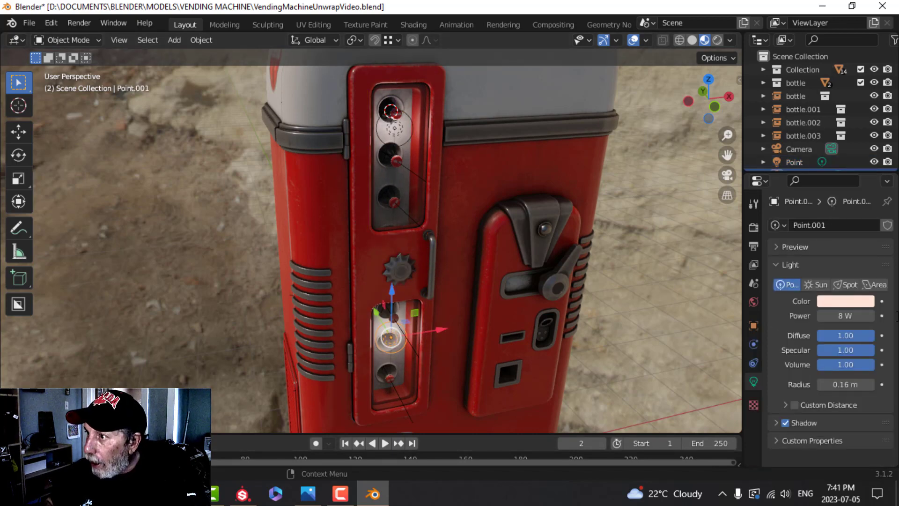
# Move both point lights into a new collection named Lights.
pyautogui.scroll(-1, 804, 137)
pyautogui.click(800, 147)
pyautogui.keyDown('shift'); pyautogui.click(808, 158); pyautogui.keyUp('shift')
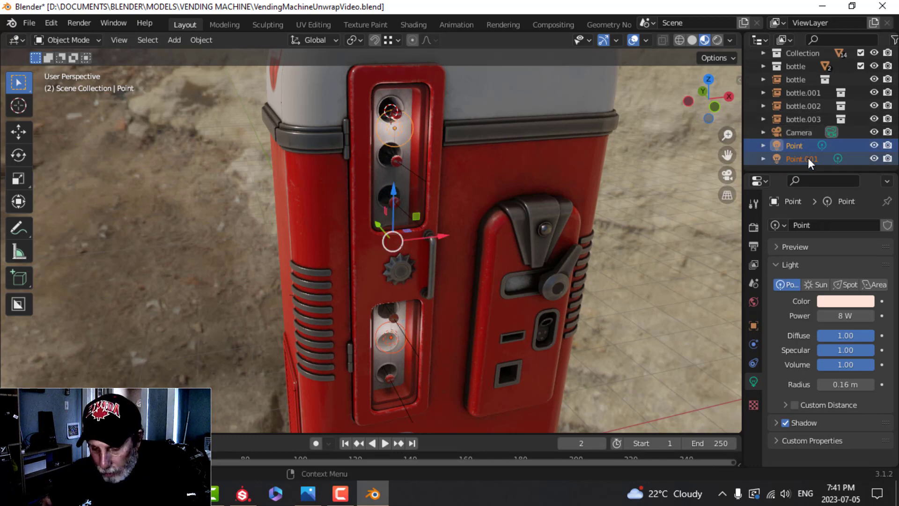
pyautogui.press('m')
pyautogui.click(631, 188)
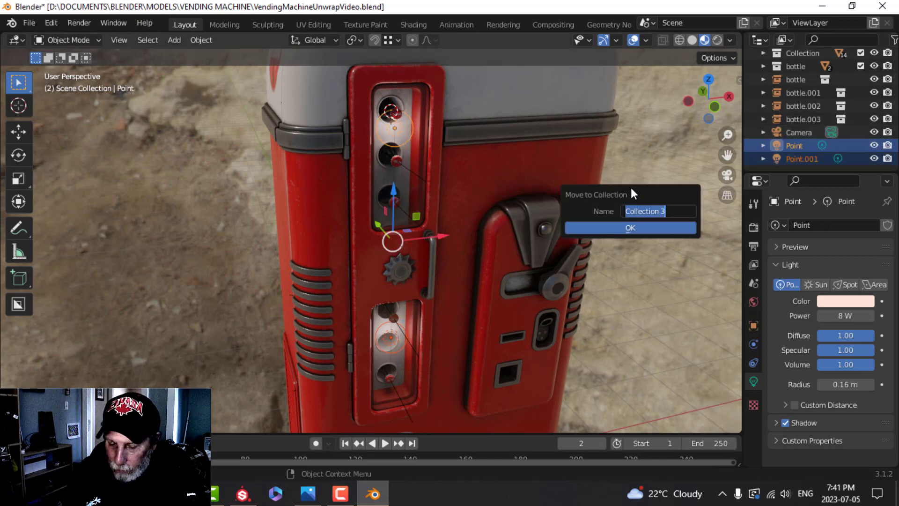
pyautogui.write('Lights')
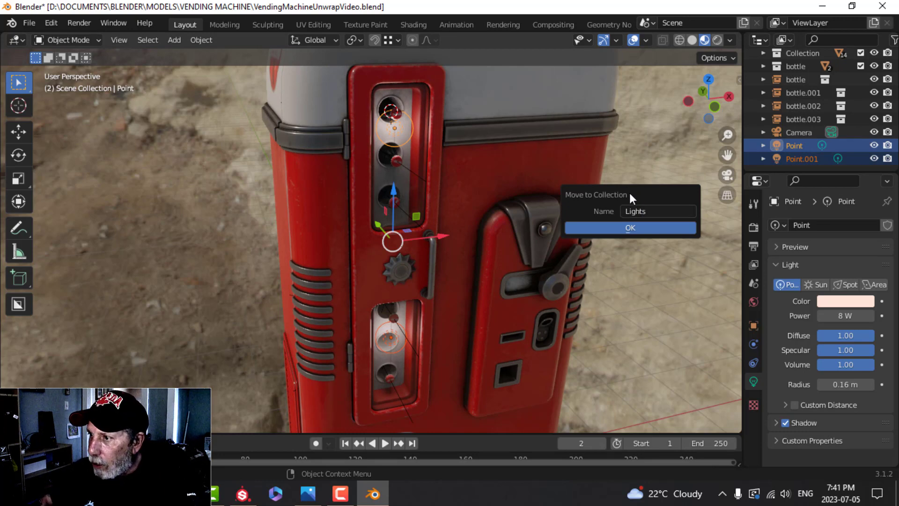
pyautogui.click(639, 224)
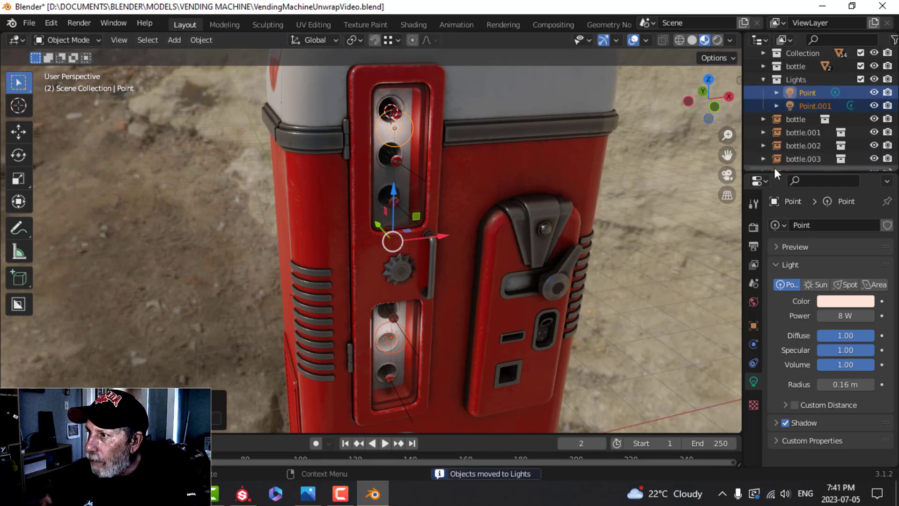
# Collapse the Lights collection and toggle its visibility off and on to compare the window lighting.
pyautogui.click(763, 80)
pyautogui.click(874, 92)
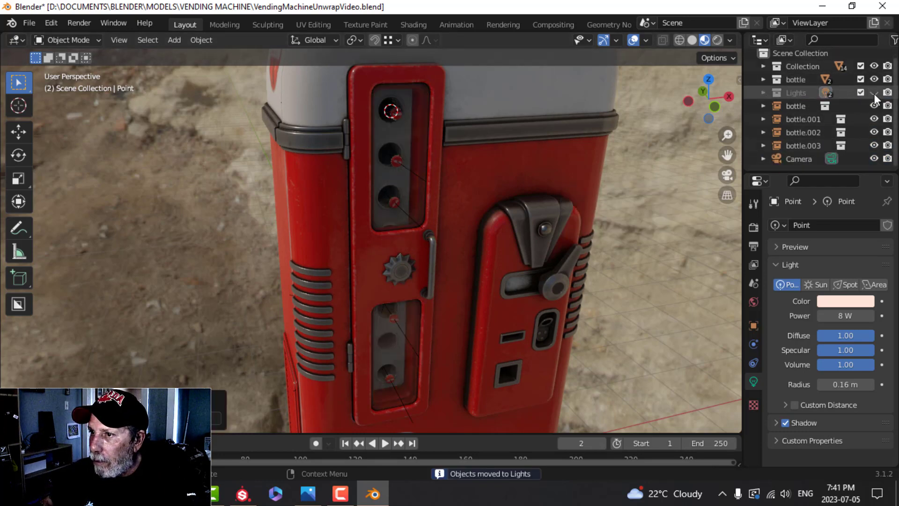
pyautogui.click(874, 92)
# Add an area light and move it about 3.85 m along negative Y, out in front of the machine.
pyautogui.scroll(-4, 569, 207)
pyautogui.moveTo(566, 218); pyautogui.dragTo(496, 232, button='middle')
pyautogui.hotkey('shift', 'a')
pyautogui.moveTo(486, 234)
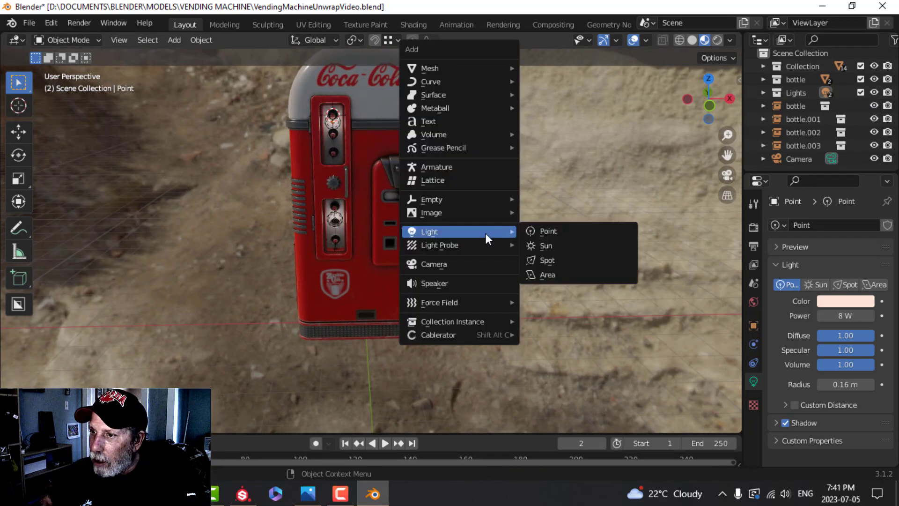
pyautogui.click(558, 275)
pyautogui.moveTo(538, 267); pyautogui.dragTo(493, 265, button='middle')
pyautogui.moveTo(309, 154); pyautogui.dragTo(423, 197)
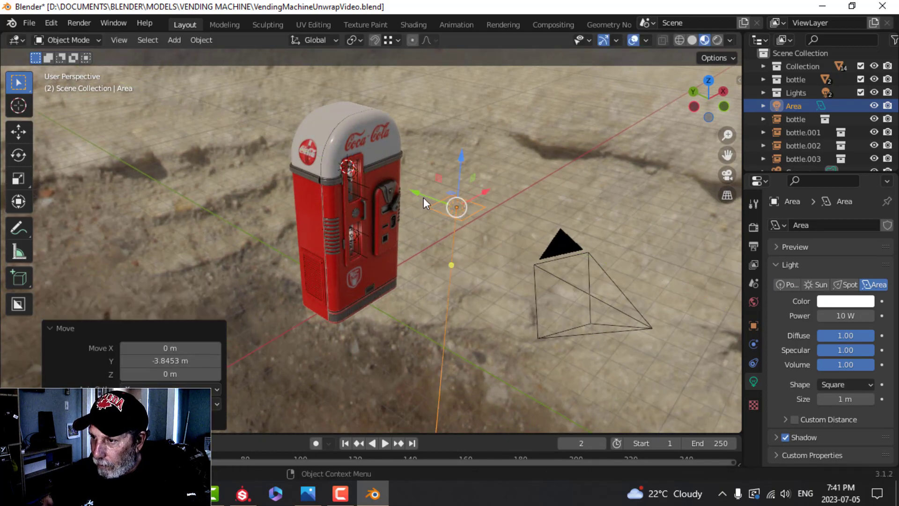
# Scale the area light up about 2.77 times in top view, then move it about -1.65 m in X and 1.11 m in Y.
pyautogui.press('KP_7')
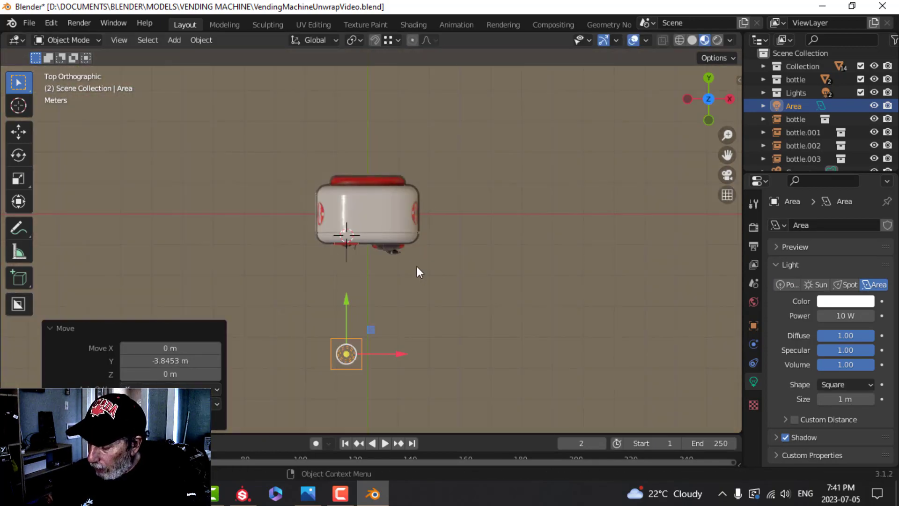
pyautogui.press('s')
pyautogui.click(623, 262)
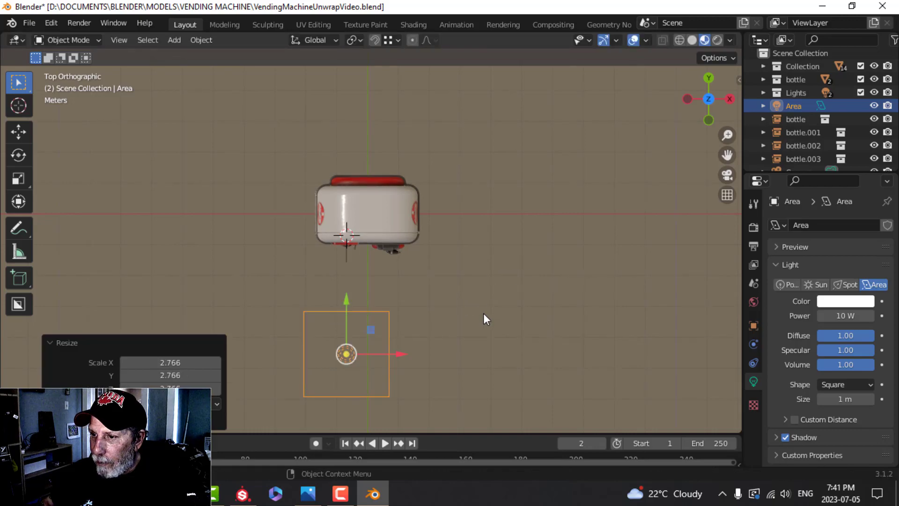
pyautogui.press('g')
pyautogui.click(423, 277)
# Tilt the area light toward the machine in side view, enlarge it about 1.38 times, and rotate it about 29.4° in top view.
pyautogui.press('KP_3')
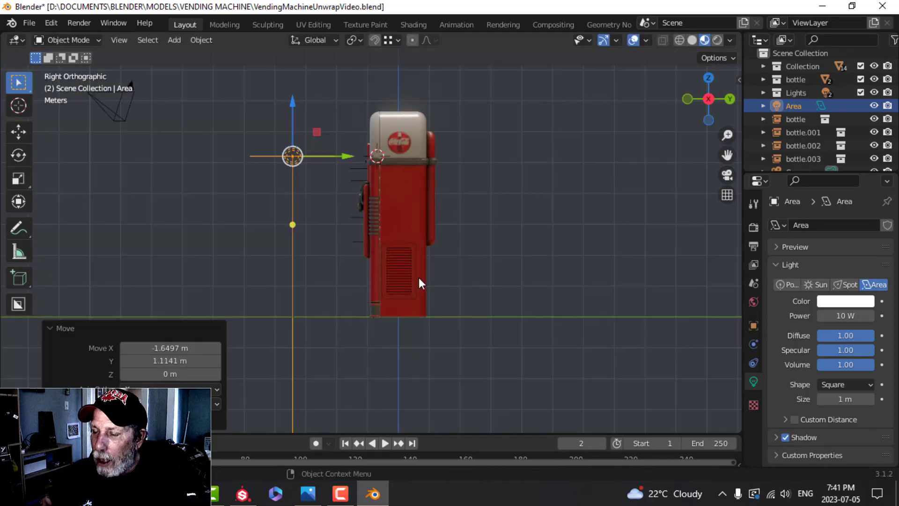
pyautogui.press('r')
pyautogui.click(309, 169)
pyautogui.moveTo(309, 170); pyautogui.dragTo(421, 210, button='middle')
pyautogui.press('s')
pyautogui.click(478, 213)
pyautogui.press('KP_7')
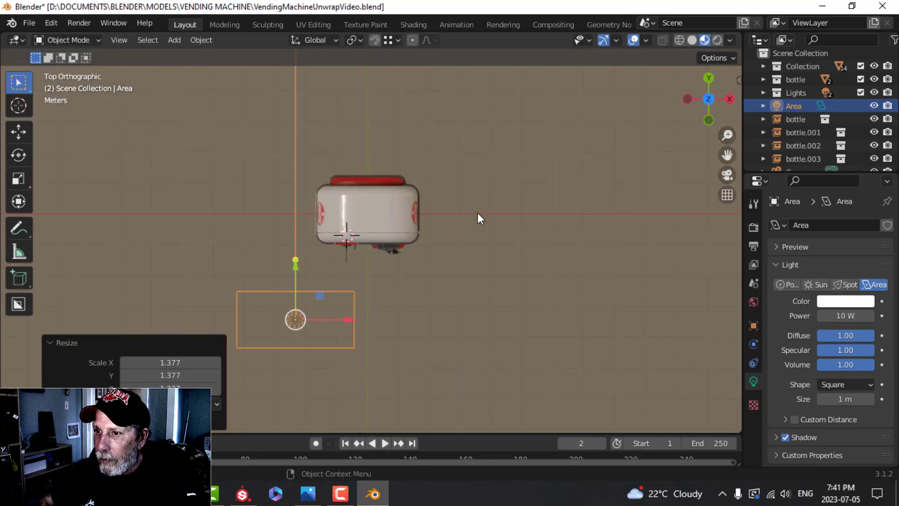
pyautogui.press('r')
pyautogui.click(674, 359)
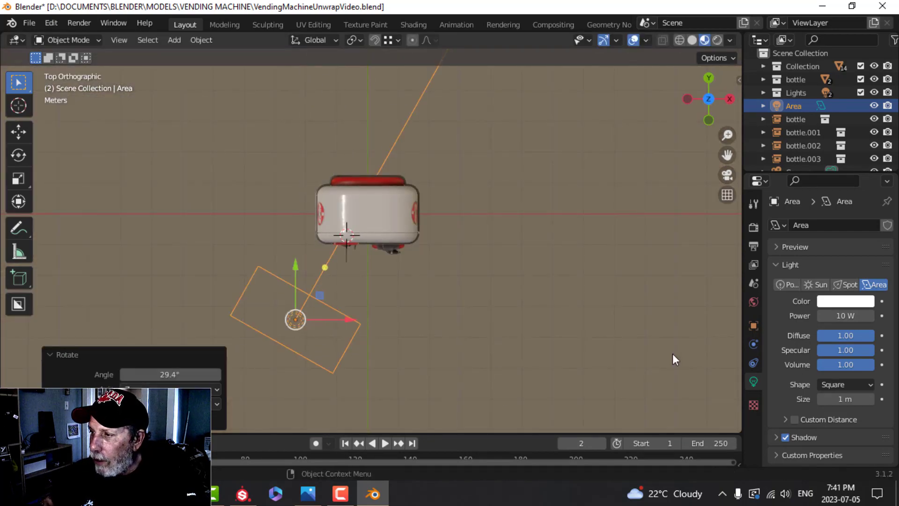
# Give the area light a pale blue color (H 0.652, S 0.364) and 86 W power.
pyautogui.click(846, 301)
pyautogui.moveTo(805, 176); pyautogui.dragTo(812, 168)
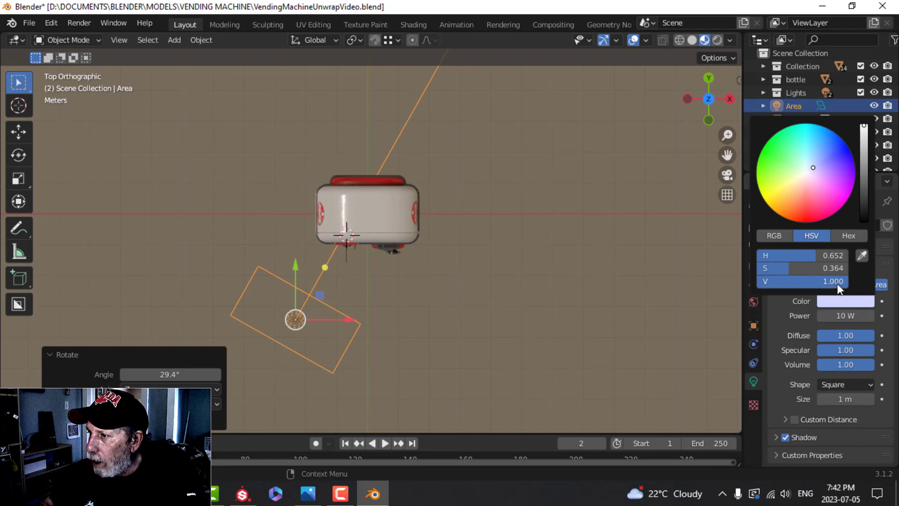
pyautogui.click(840, 316)
pyautogui.write('8')
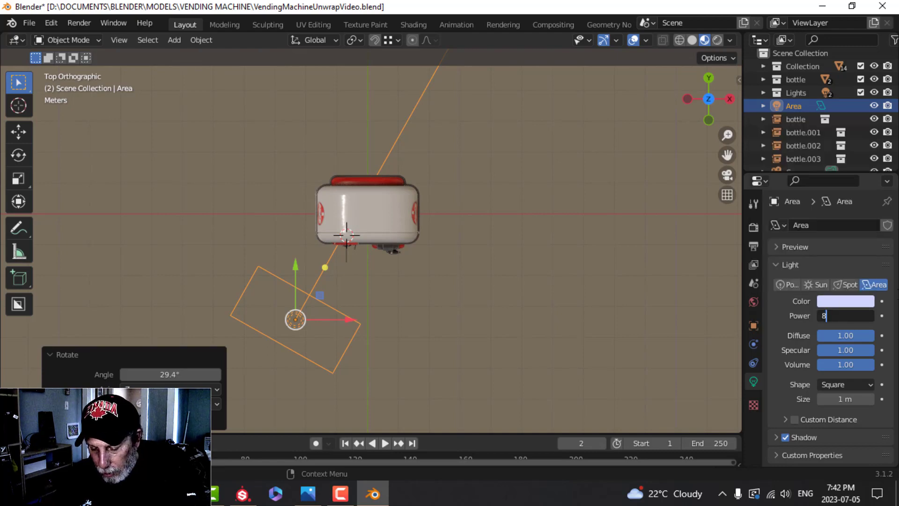
pyautogui.write('6')
pyautogui.press('Return')
# Duplicate the area light in top view and place the copy on the opposite front side of the machine.
pyautogui.moveTo(406, 240); pyautogui.dragTo(477, 167, button='middle')
pyautogui.moveTo(411, 200); pyautogui.dragTo(429, 206, button='middle')
pyautogui.scroll(2, 429, 206)
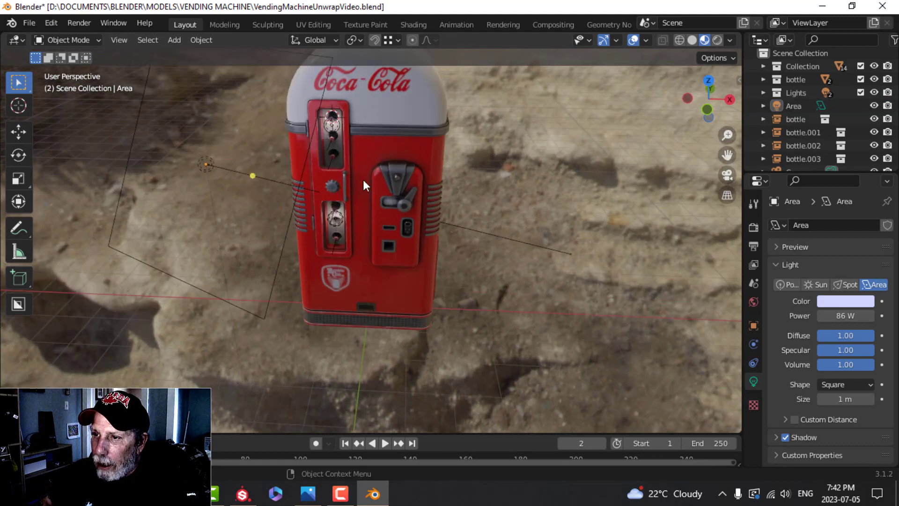
pyautogui.click(306, 164)
pyautogui.press('KP_7')
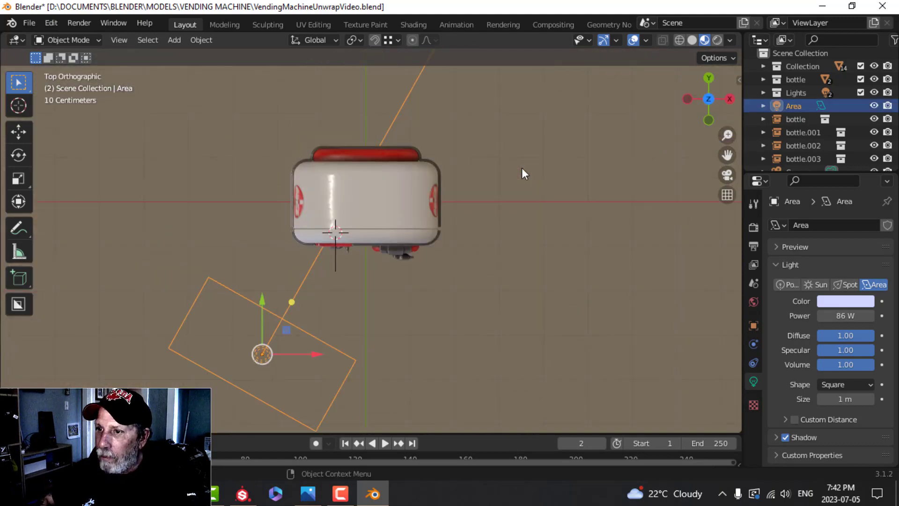
pyautogui.scroll(-2, 482, 251)
pyautogui.keyDown('shift'); pyautogui.moveTo(482, 251); pyautogui.dragTo(472, 241, button='middle'); pyautogui.keyUp('shift')
pyautogui.hotkey('shift', 'd')
pyautogui.rightClick(472, 241)
pyautogui.press('g')
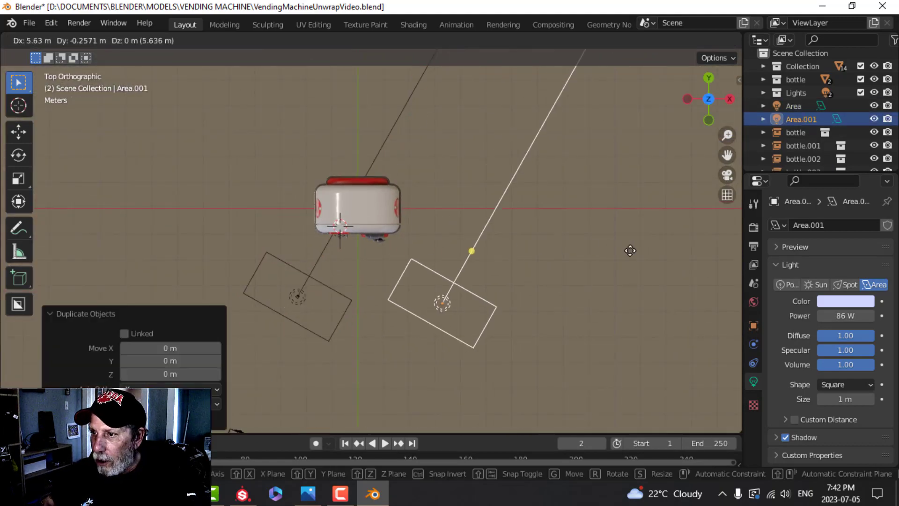
pyautogui.click(618, 247)
# Rotate the duplicated area light to face the machine and lower it about 0.83 m.
pyautogui.press('r')
pyautogui.click(463, 203)
pyautogui.moveTo(462, 202); pyautogui.dragTo(440, 150, button='middle')
pyautogui.moveTo(417, 121); pyautogui.dragTo(417, 147)
# Give the duplicated area light a very pale warm pink color and 100 W power.
pyautogui.moveTo(417, 147); pyautogui.dragTo(736, 287, button='middle')
pyautogui.click(850, 302)
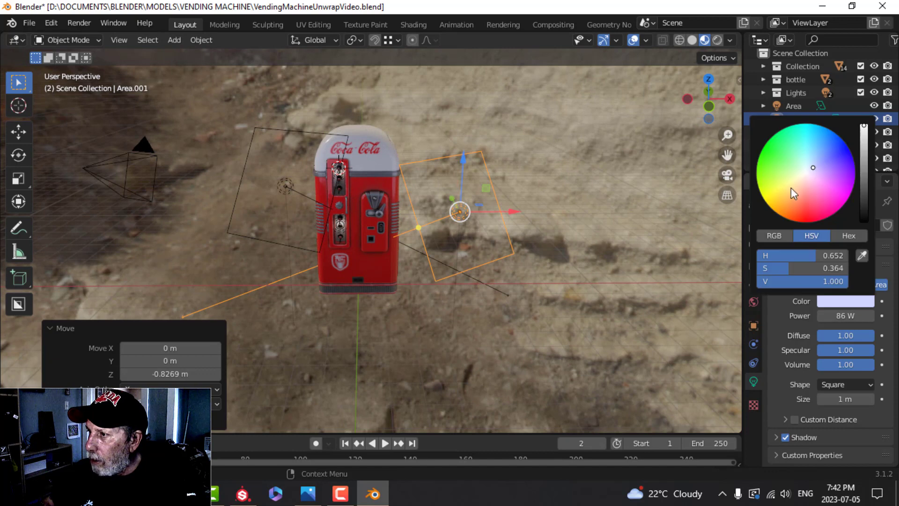
pyautogui.click(801, 176)
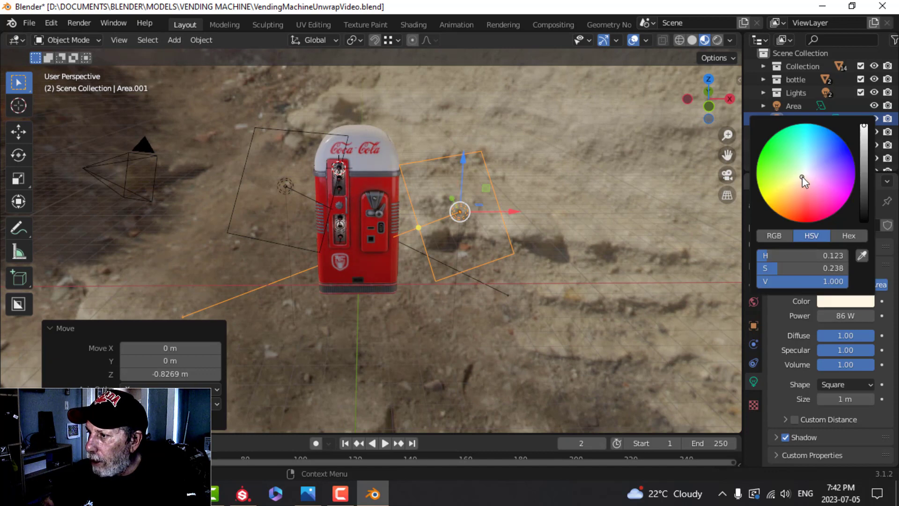
pyautogui.click(843, 315)
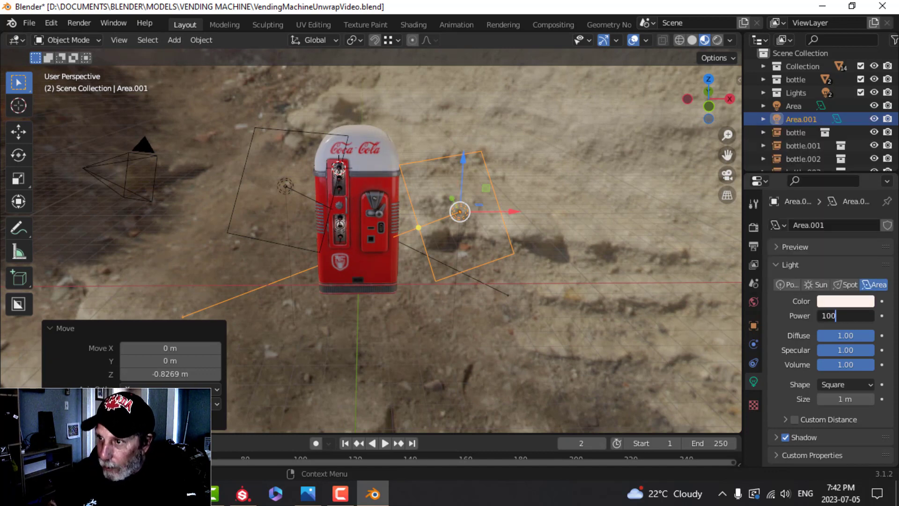
pyautogui.press('Return')
# Move the second area light closer to the machine in top view, about -0.34 m in X and 0.54 m in Y.
pyautogui.scroll(4, 585, 158)
pyautogui.moveTo(525, 193); pyautogui.dragTo(559, 241, button='middle')
pyautogui.scroll(-2, 515, 190)
pyautogui.press('KP_7')
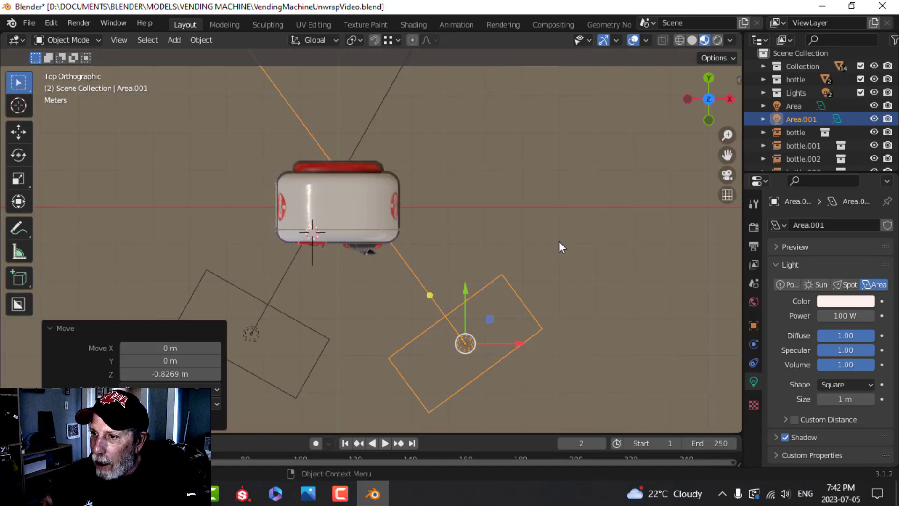
pyautogui.press('g')
pyautogui.click(470, 232)
pyautogui.moveTo(470, 231); pyautogui.dragTo(368, 199, button='middle')
# Add a point light and move it along negative Y, out in front of the machine.
pyautogui.hotkey('shift', 'a')
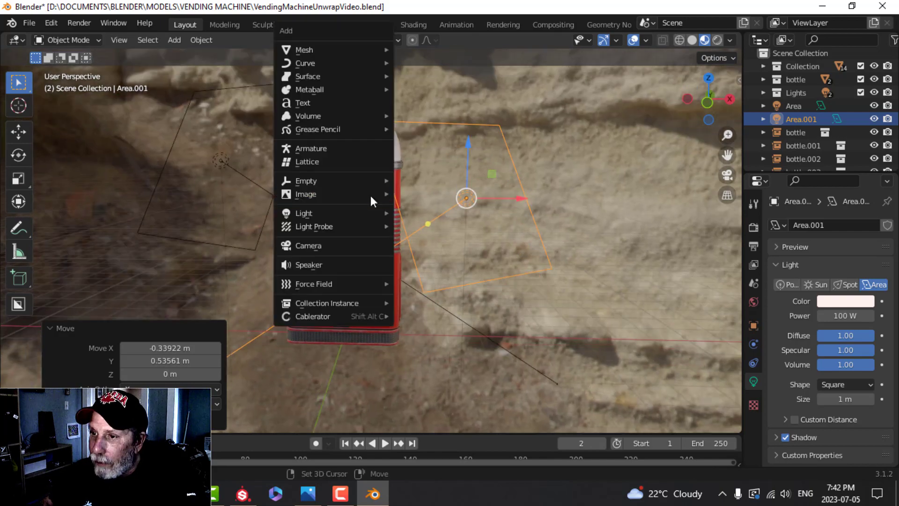
pyautogui.moveTo(348, 211)
pyautogui.click(440, 213)
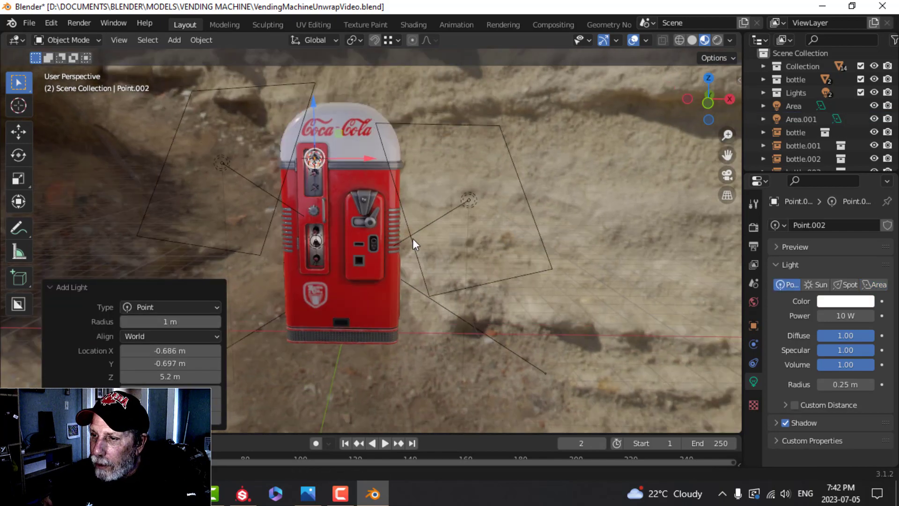
pyautogui.moveTo(412, 238); pyautogui.dragTo(344, 215, button='middle')
pyautogui.press('g')
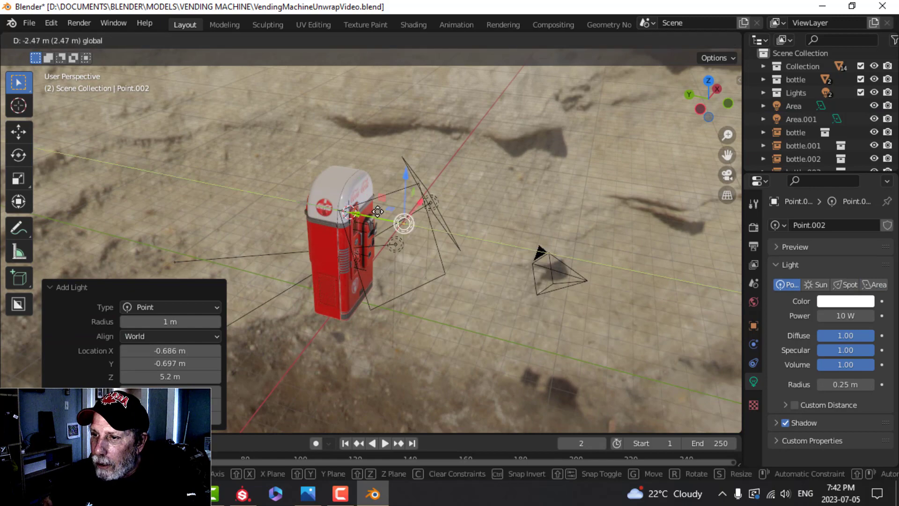
pyautogui.click(403, 220)
# Lower the new point light about 3.36 m, toward the base of the machine.
pyautogui.moveTo(403, 220); pyautogui.dragTo(372, 136, button='middle')
pyautogui.press('g')
pyautogui.press('z')
pyautogui.click(385, 241)
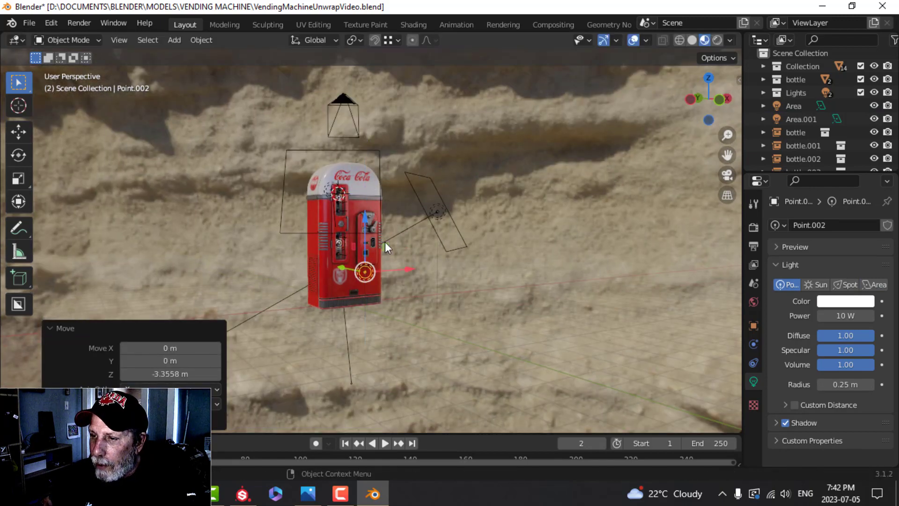
# Move the point light about 0.99 m in Y toward the machine and about 0.67 m in X.
pyautogui.moveTo(385, 242); pyautogui.dragTo(300, 306, button='middle')
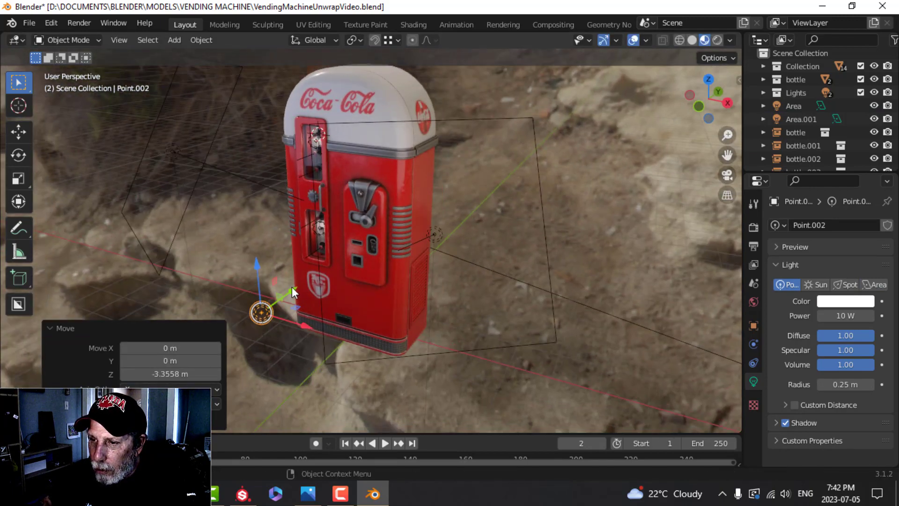
pyautogui.moveTo(293, 290); pyautogui.dragTo(320, 269)
pyautogui.keyDown('shift'); pyautogui.moveTo(341, 301); pyautogui.dragTo(362, 311, button='middle'); pyautogui.keyUp('shift')
pyautogui.press('g')
pyautogui.press('x')
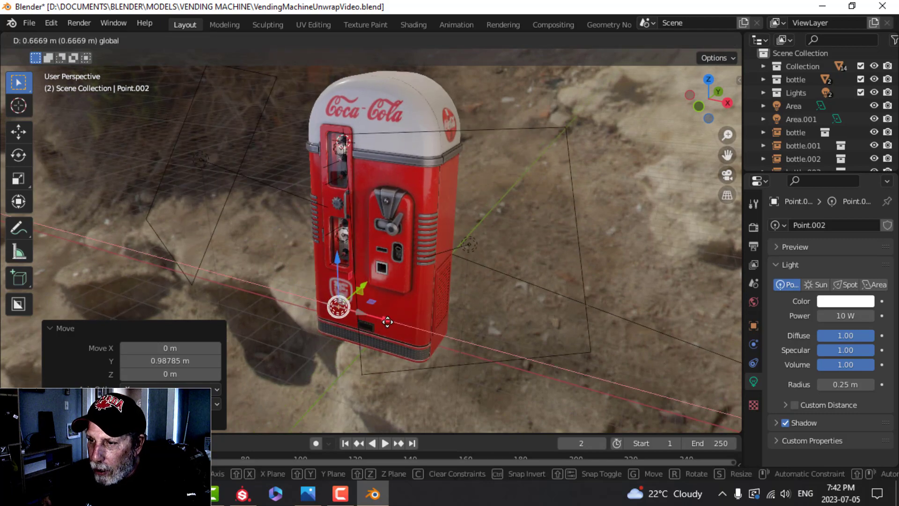
pyautogui.click(429, 292)
# Set the front point light's power to 40 W.
pyautogui.scroll(3, 370, 277)
pyautogui.click(845, 315)
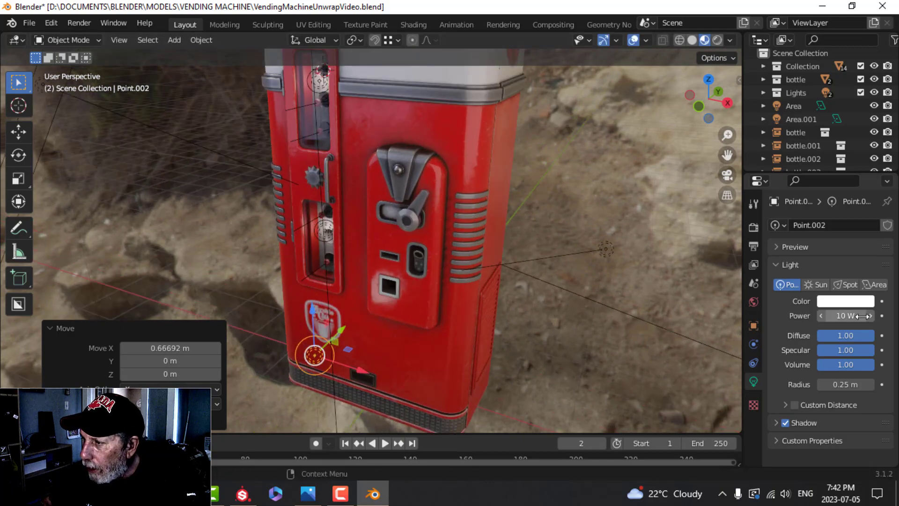
pyautogui.write('40')
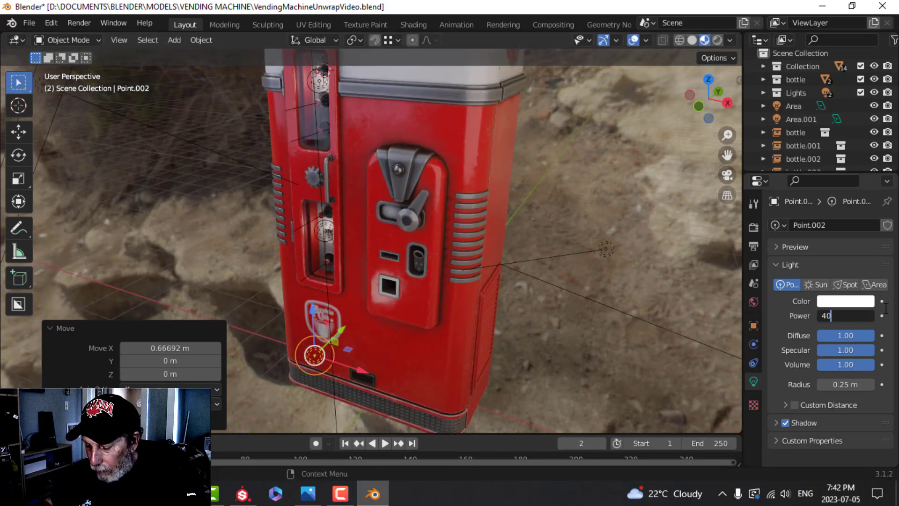
pyautogui.press('Return')
# Shift the point light about 1.15 m along X past the machine's side and lower it about 0.33 m.
pyautogui.moveTo(359, 372); pyautogui.dragTo(453, 377)
pyautogui.moveTo(482, 351); pyautogui.dragTo(511, 233, button='middle')
pyautogui.scroll(2, 511, 333)
pyautogui.moveTo(501, 272); pyautogui.dragTo(500, 285)
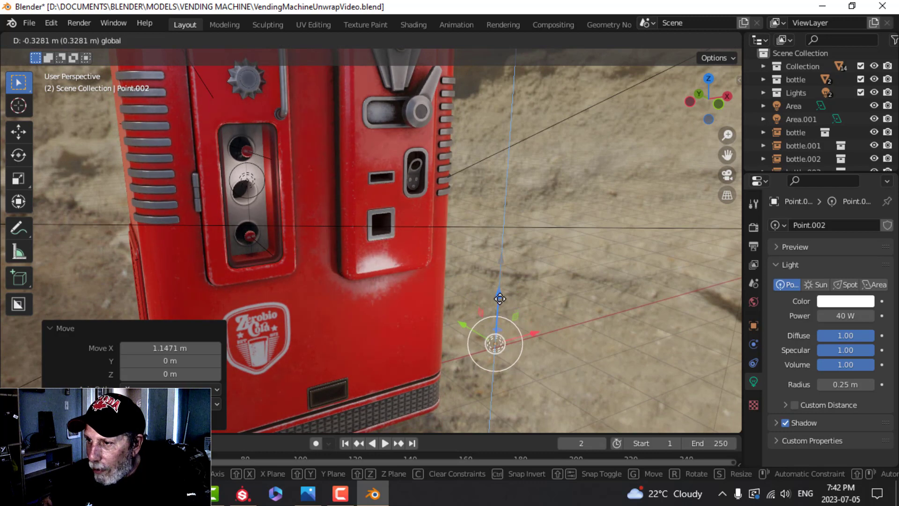
pyautogui.click(499, 308)
# Undo a trial change to the point light's specular strength, then enable contact shadows in its shadow settings.
pyautogui.moveTo(853, 350); pyautogui.dragTo(797, 351)
pyautogui.hotkey('ctrl', 'z')
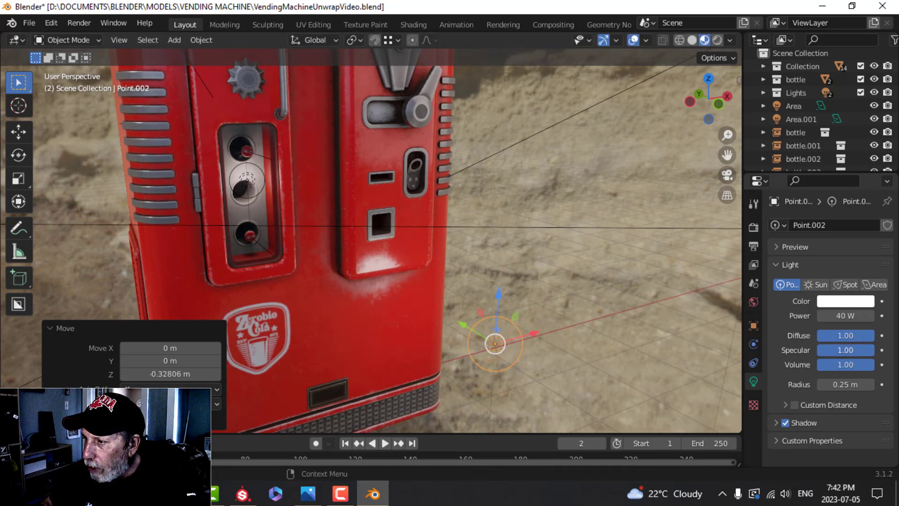
pyautogui.click(786, 424)
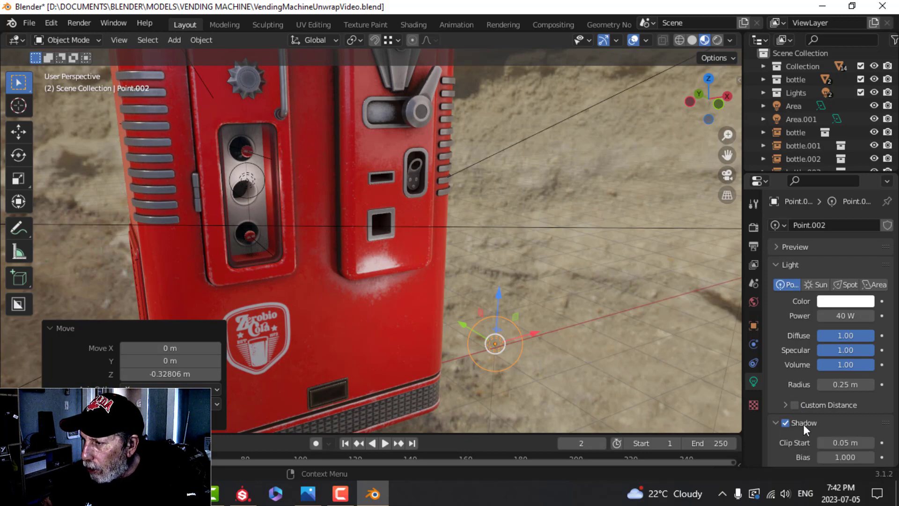
pyautogui.scroll(-4, 796, 424)
pyautogui.click(798, 399)
pyautogui.scroll(-1, 469, 323)
# Lower the point light about 0.22 m more and move it about 0.69 m along X.
pyautogui.moveTo(485, 306); pyautogui.dragTo(511, 303, button='middle')
pyautogui.moveTo(475, 271); pyautogui.dragTo(480, 276)
pyautogui.click(498, 314)
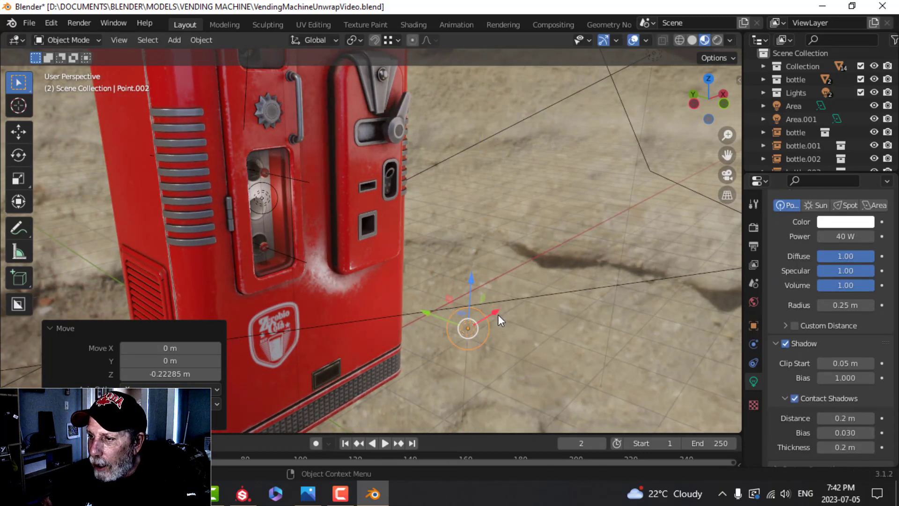
pyautogui.press('g')
pyautogui.press('x')
pyautogui.click(533, 291)
# Raise the point light about 2.72 m to shine on the upper part of the machine's front.
pyautogui.moveTo(491, 260); pyautogui.dragTo(454, 235, button='middle')
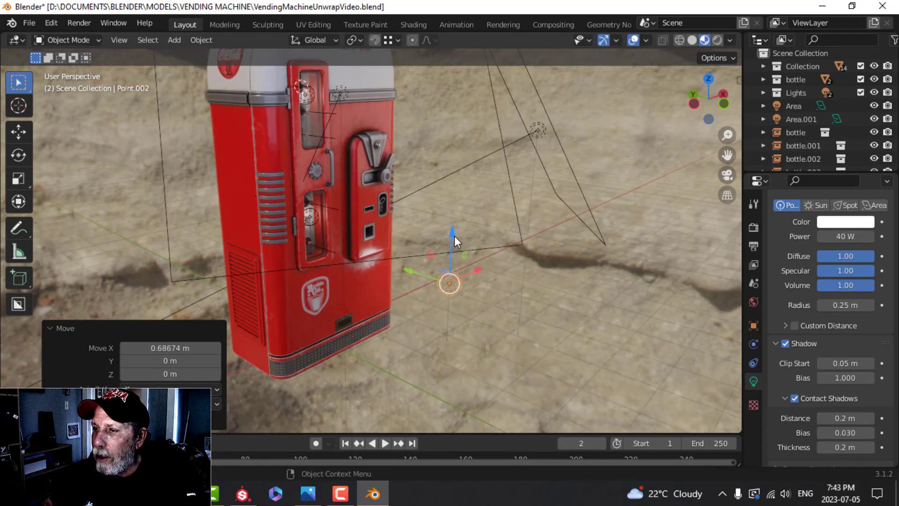
pyautogui.press('g')
pyautogui.press('z')
pyautogui.click(437, 103)
pyautogui.moveTo(468, 156); pyautogui.dragTo(524, 194, button='middle')
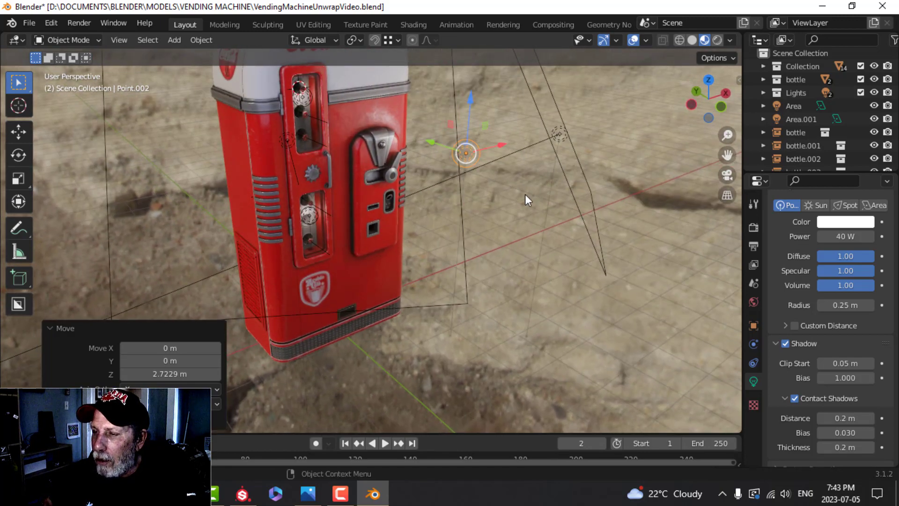
# Duplicate the area light at the machine's front and move the copy behind the machine, about -2.79 m along X and 6.09 m along Y.
pyautogui.scroll(-2, 524, 194)
pyautogui.keyDown('shift'); pyautogui.moveTo(445, 184); pyautogui.dragTo(449, 235, button='middle'); pyautogui.keyUp('shift')
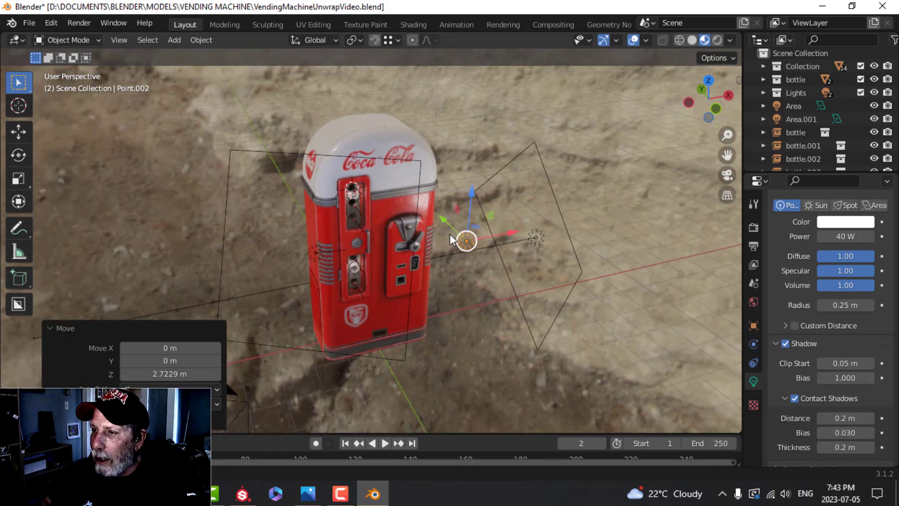
pyautogui.click(505, 167)
pyautogui.press('KP_7')
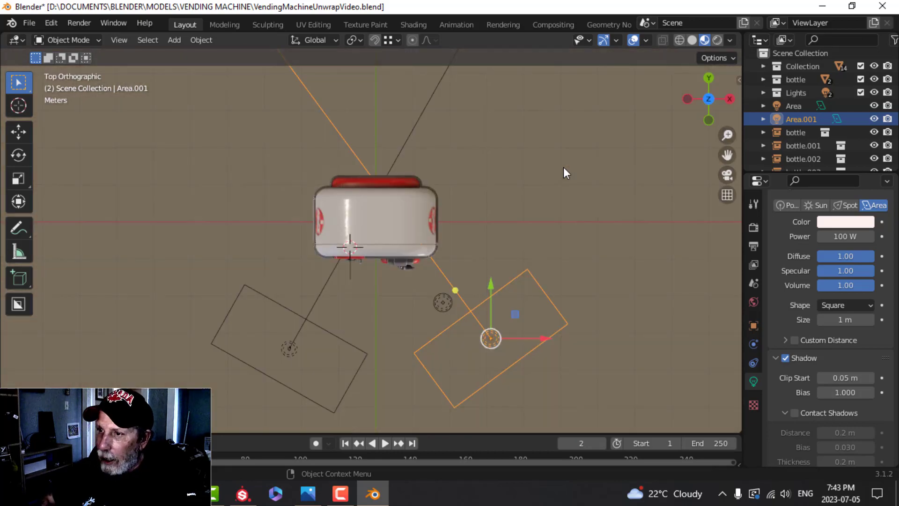
pyautogui.hotkey('shift', 'd')
pyautogui.click(485, 310)
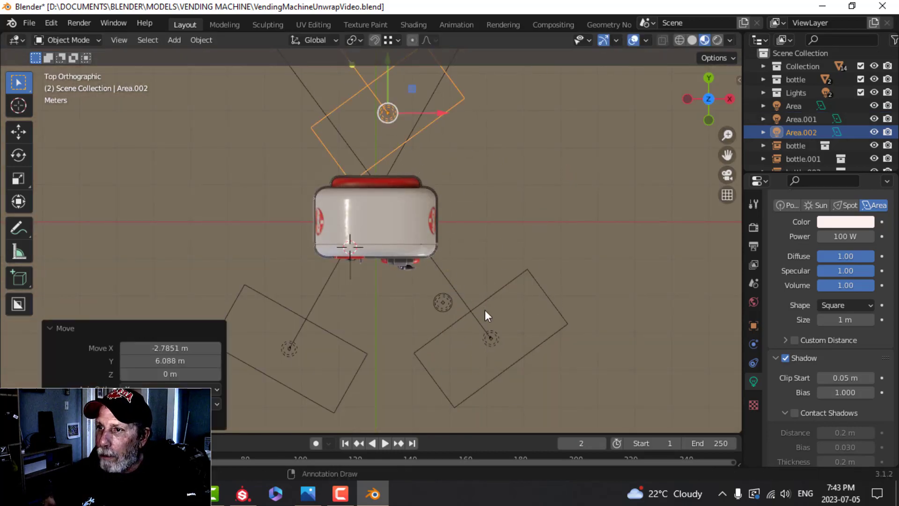
# Clear the duplicated area light's rotation and move it about 1.71 m along Y, farther behind the machine.
pyautogui.hotkey('alt', 'r')
pyautogui.moveTo(502, 195); pyautogui.dragTo(358, 115, button='middle')
pyautogui.scroll(-2, 422, 187)
pyautogui.keyDown('shift'); pyautogui.moveTo(495, 248); pyautogui.dragTo(447, 189, button='middle'); pyautogui.keyUp('shift')
pyautogui.moveTo(479, 194); pyautogui.dragTo(529, 197)
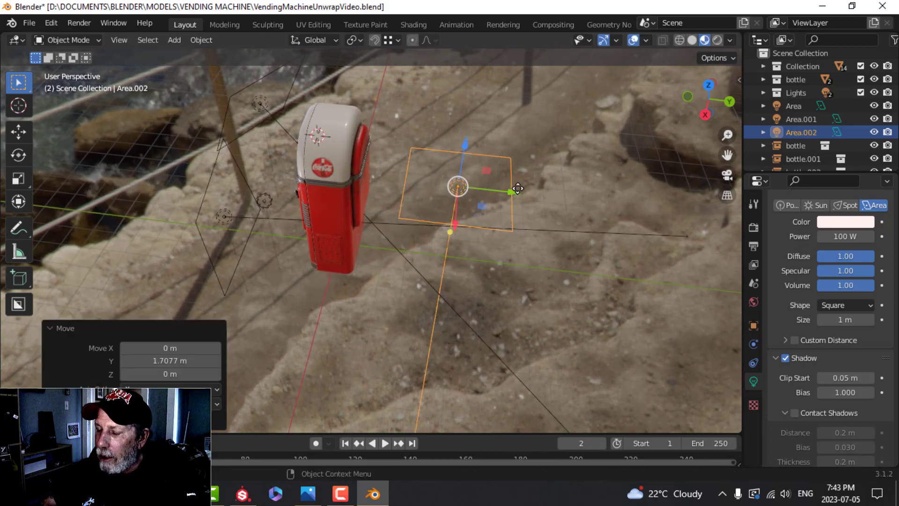
# Rotate the rear area light upright in the right side view to face the machine's back and shift it about -0.75 m along X.
pyautogui.press('KP_1')
pyautogui.press('KP_3')
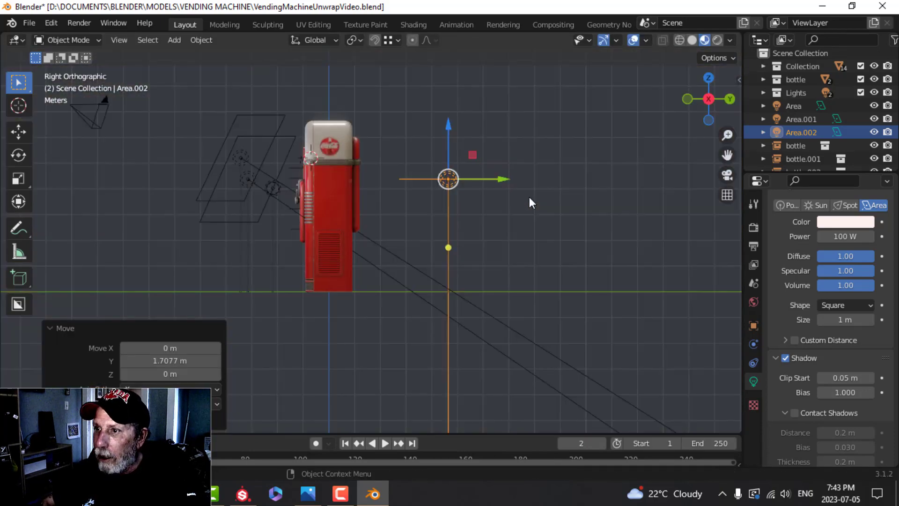
pyautogui.press('r')
pyautogui.click(430, 271)
pyautogui.moveTo(430, 271); pyautogui.dragTo(501, 223, button='middle')
pyautogui.moveTo(451, 159); pyautogui.dragTo(433, 158)
# Angle the rear area light slightly in top view and move it about 0.54 m along X and -0.18 m along Y.
pyautogui.press('KP_7')
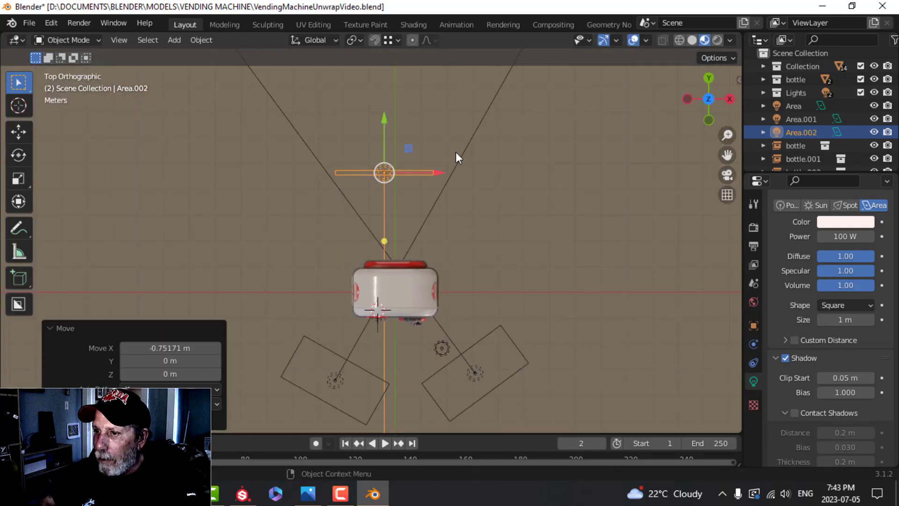
pyautogui.press('r')
pyautogui.click(468, 182)
pyautogui.press('g')
pyautogui.click(488, 202)
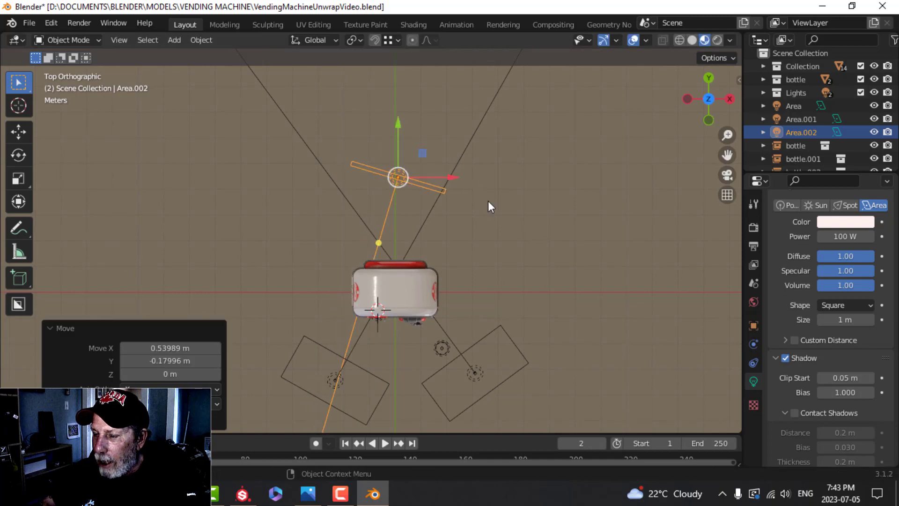
# Enlarge the rear area light to about 1.16 m and raise it about 1.31 m.
pyautogui.moveTo(488, 203); pyautogui.dragTo(461, 94, button='middle')
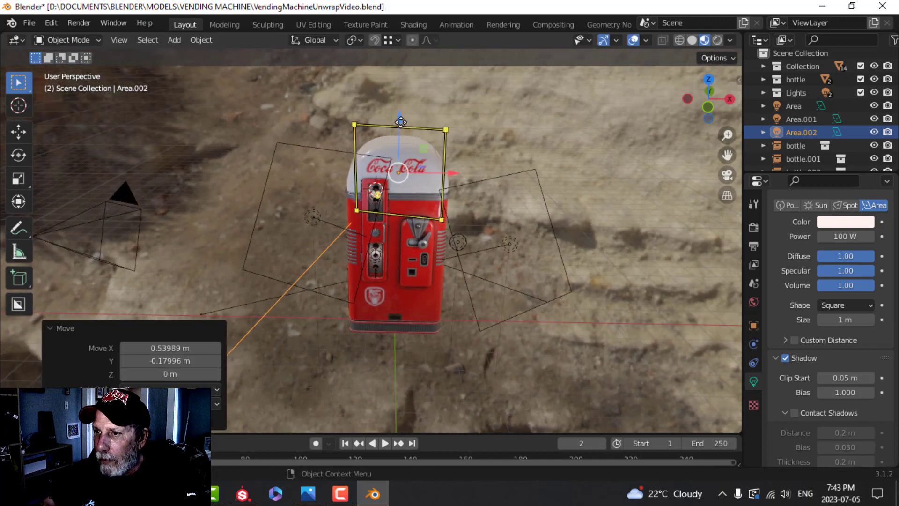
pyautogui.moveTo(401, 122); pyautogui.dragTo(427, 134)
pyautogui.moveTo(427, 134); pyautogui.dragTo(499, 120, button='middle')
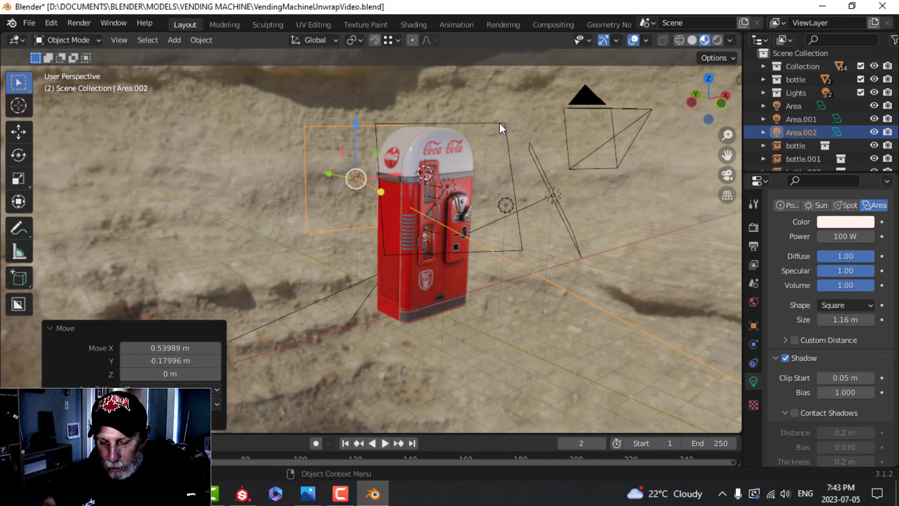
pyautogui.press('g')
pyautogui.press('z')
pyautogui.click(497, 110)
# Lower the rear area light about 0.87 m in the camera view and rotate it about -3.83° around Z.
pyautogui.press('KP_0')
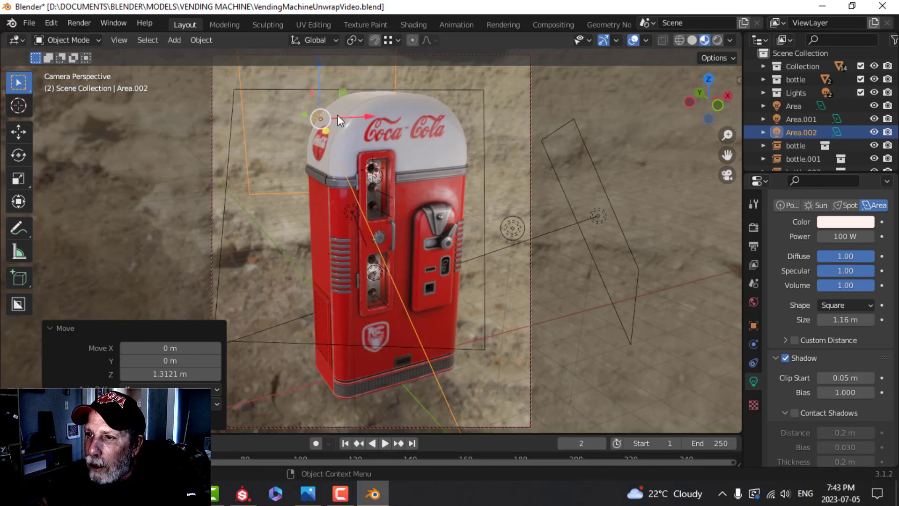
pyautogui.press('g')
pyautogui.press('z')
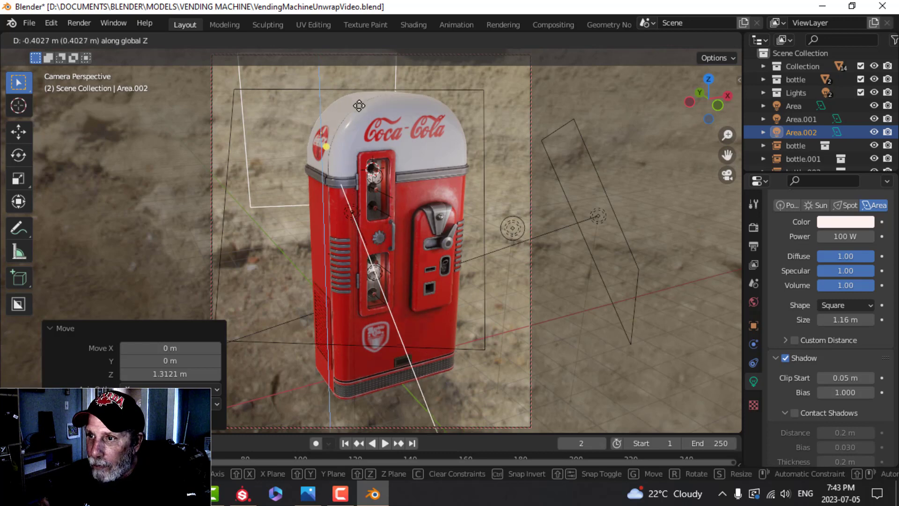
pyautogui.click(382, 121)
pyautogui.press('r')
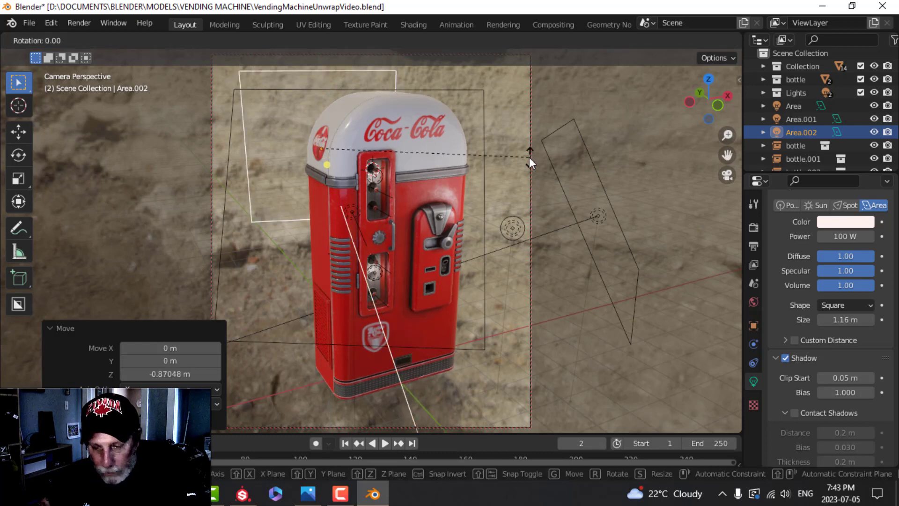
pyautogui.press('z')
pyautogui.click(535, 172)
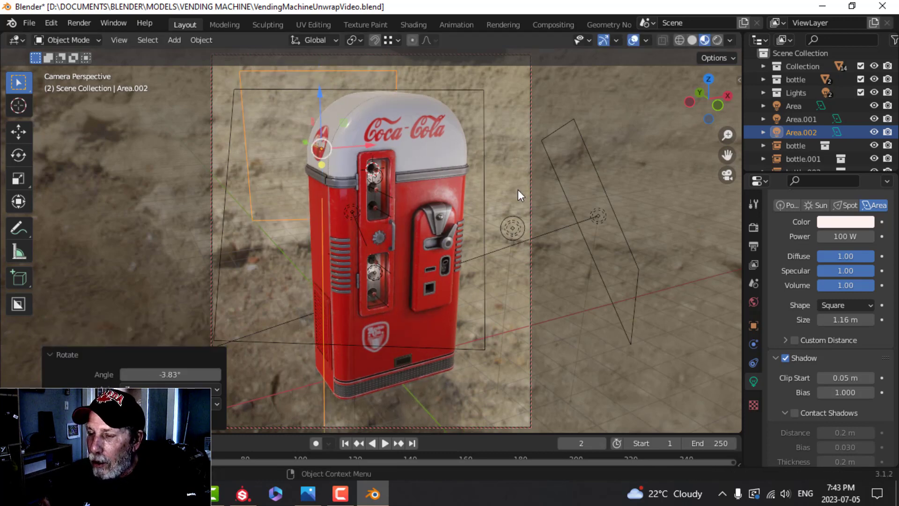
# Deselect the rear area light, open the world settings and switch the viewport to rendered shading.
pyautogui.hotkey('alt', 'a')
pyautogui.keyDown('shift'); pyautogui.moveTo(487, 230); pyautogui.dragTo(473, 216, button='middle'); pyautogui.keyUp('shift')
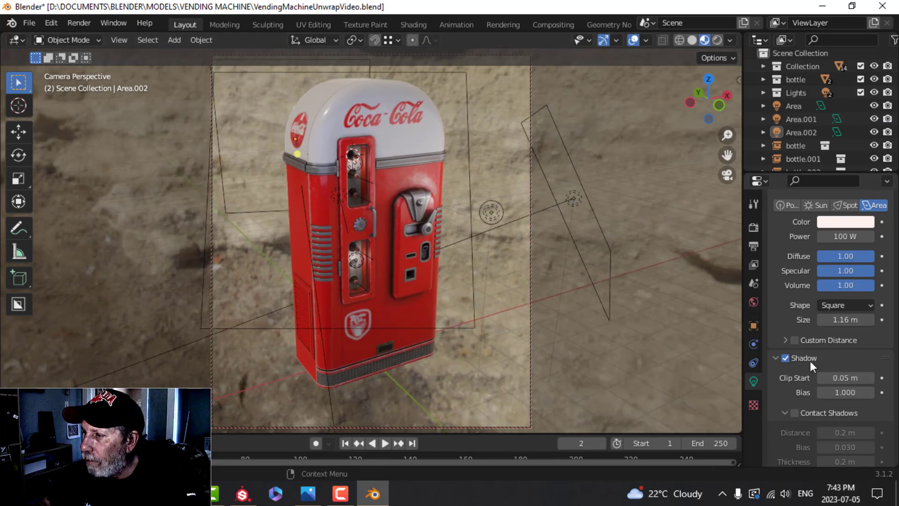
pyautogui.click(754, 302)
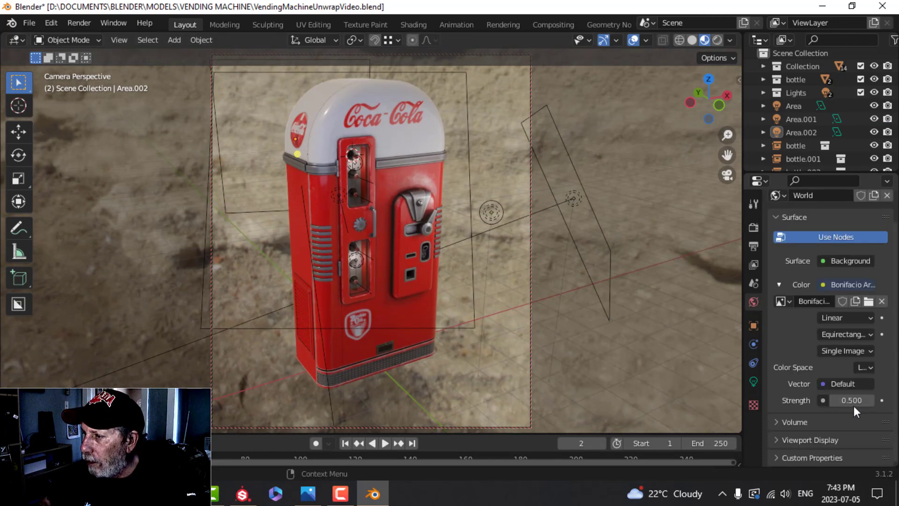
pyautogui.click(718, 40)
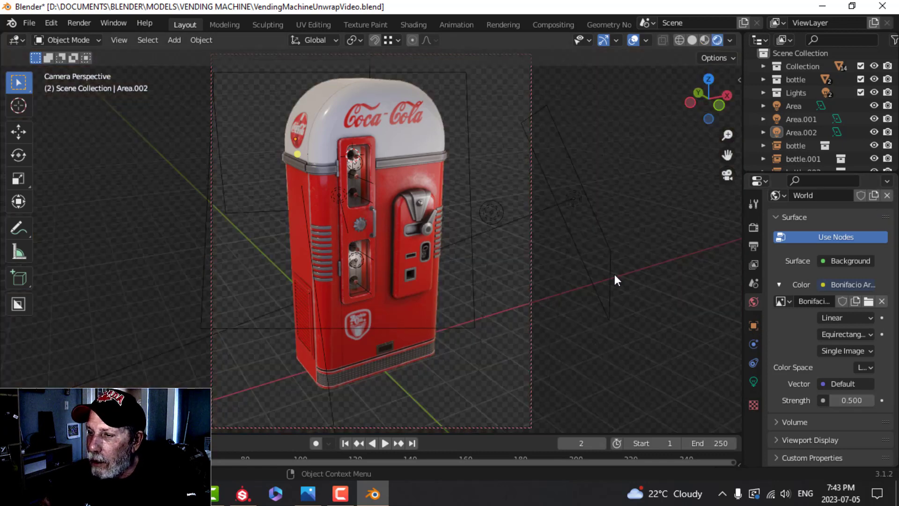
# Set the world background strength to 0.7.
pyautogui.click(840, 401)
pyautogui.write('0')
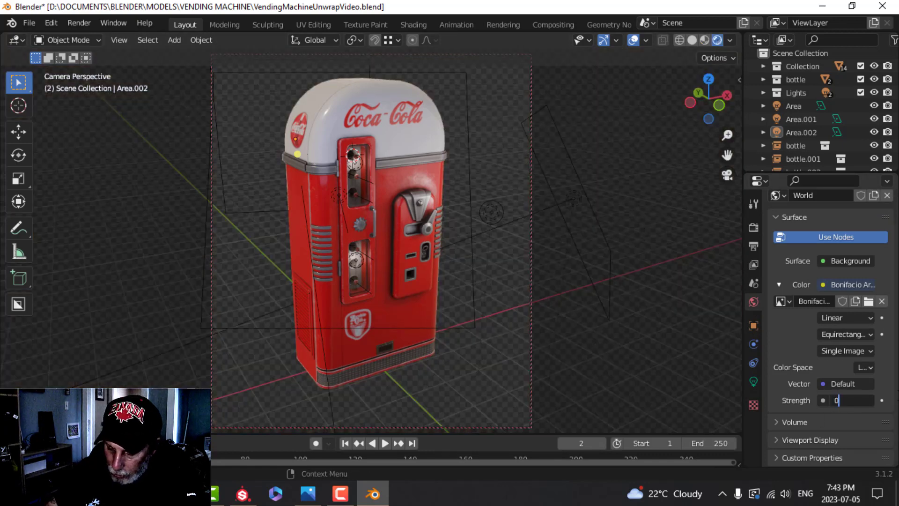
pyautogui.write('.7')
pyautogui.press('Return')
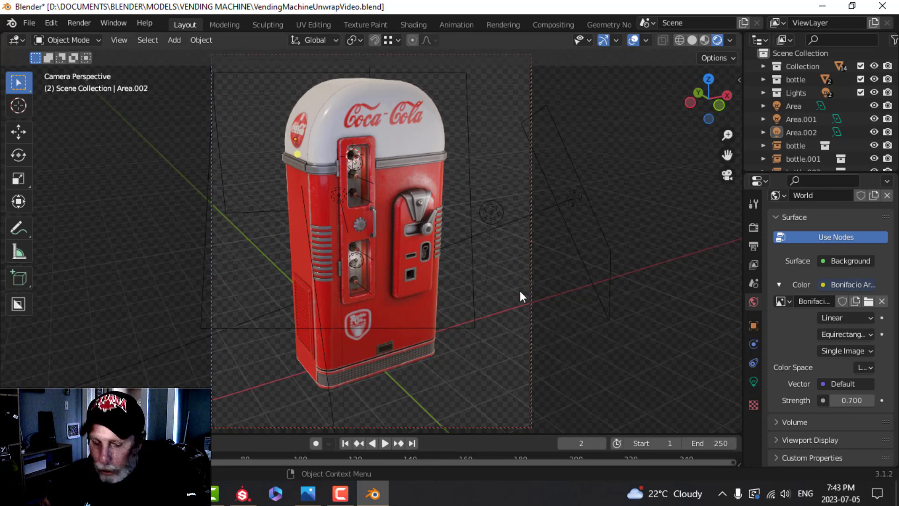
# Save the file and render the camera view to inspect the machine's lighting from its top to its base.
pyautogui.hotkey('ctrl', 's')
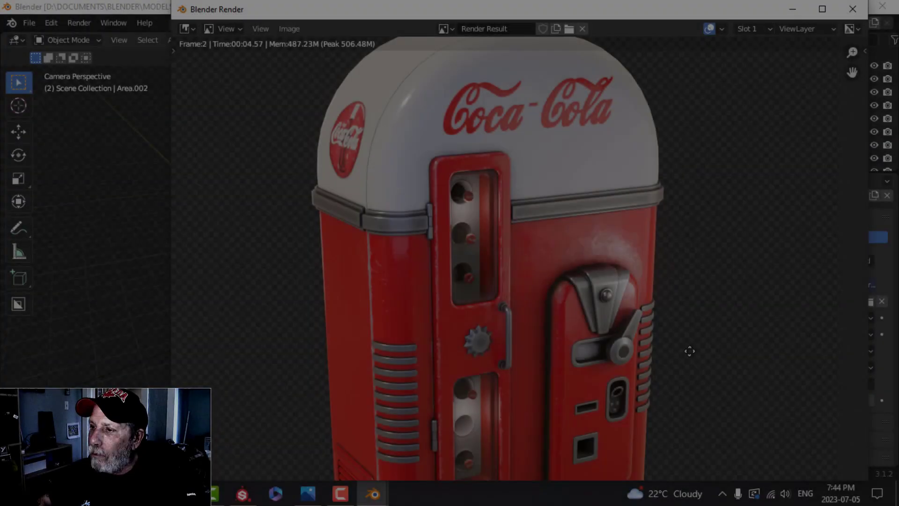
pyautogui.moveTo(690, 350); pyautogui.dragTo(655, 249, button='middle')
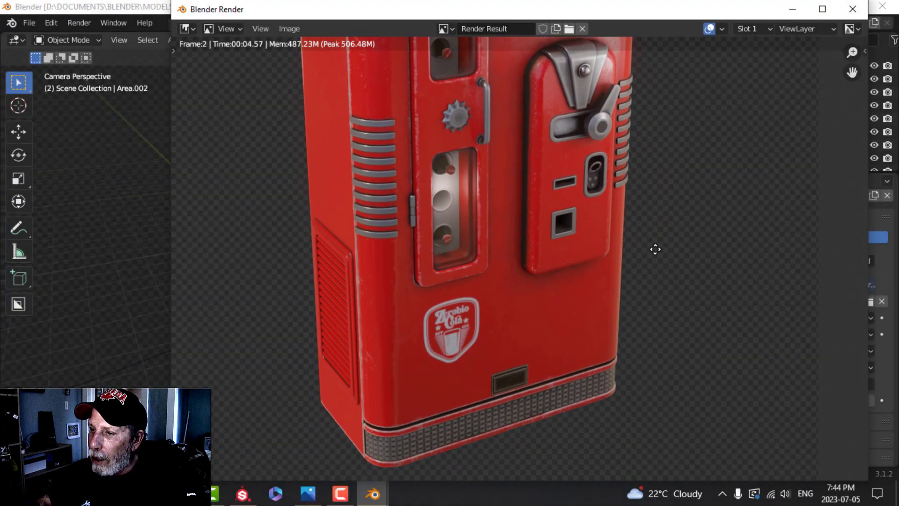
pyautogui.moveTo(669, 190); pyautogui.dragTo(666, 283, button='middle')
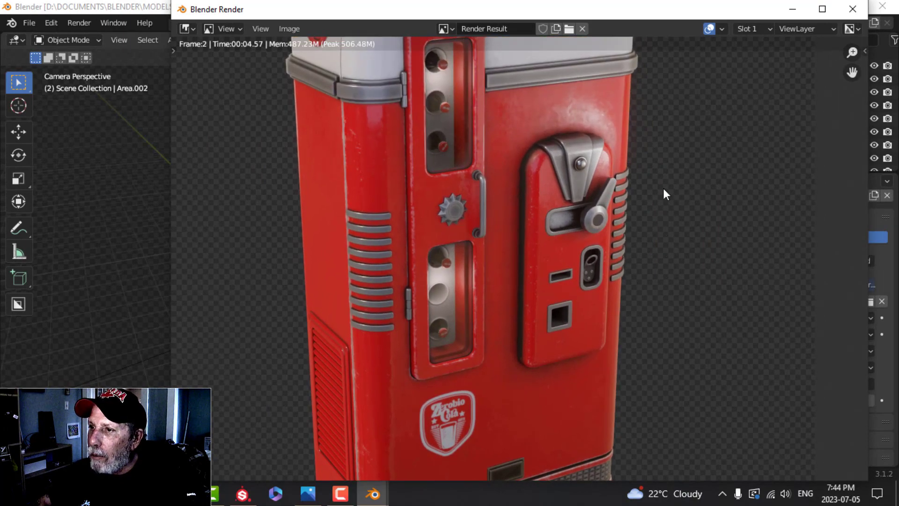
pyautogui.moveTo(663, 189); pyautogui.dragTo(670, 225, button='middle')
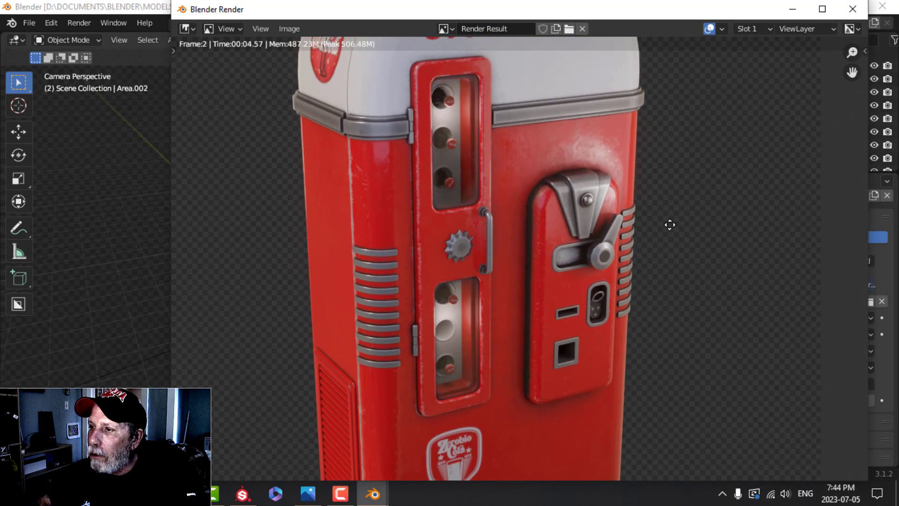
pyautogui.click(852, 8)
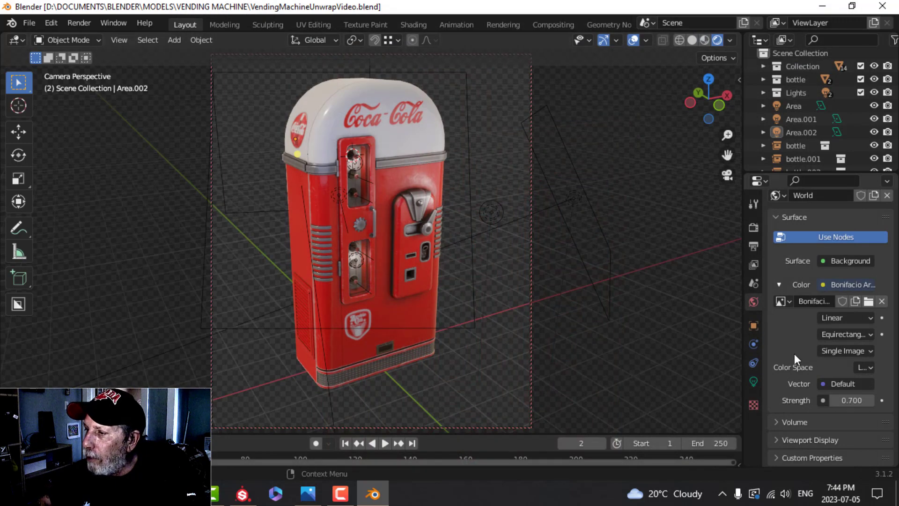
# Set the world background strength to 0.5.
pyautogui.doubleClick(851, 400)
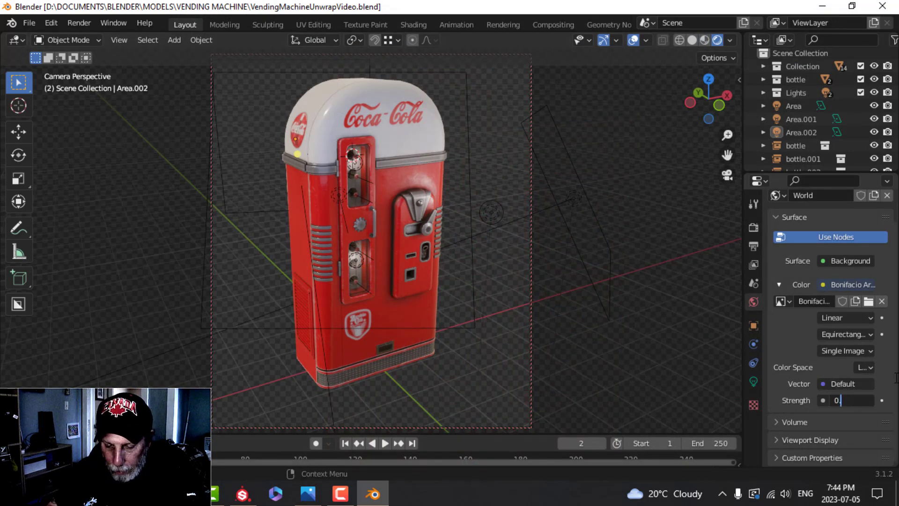
pyautogui.write('0.5')
pyautogui.press('Return')
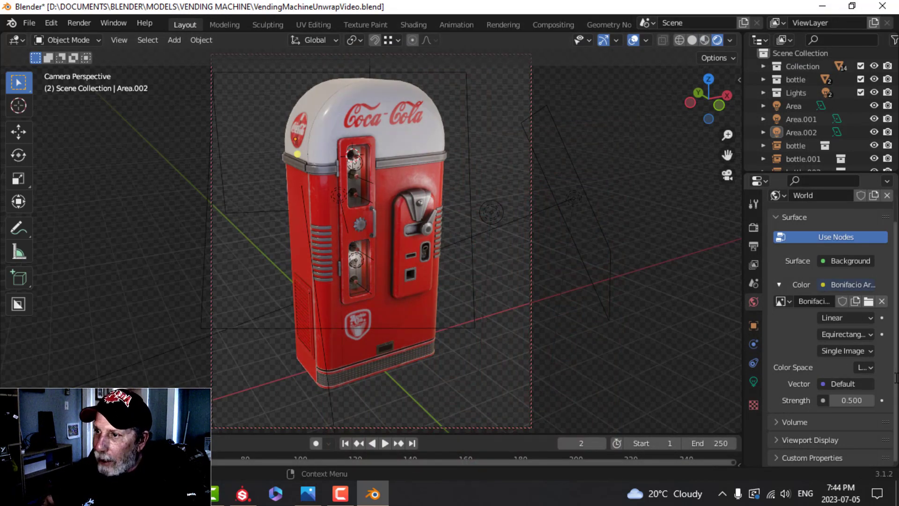
# Rotate and reposition the area light at the machine's front, on the coin mechanism side, in top view.
pyautogui.click(596, 274)
pyautogui.press('KP_0')
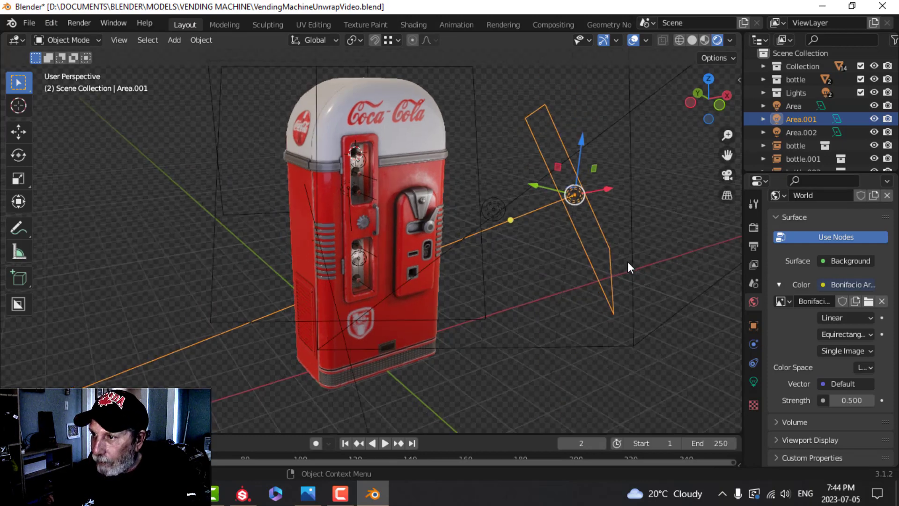
pyautogui.press('KP_7')
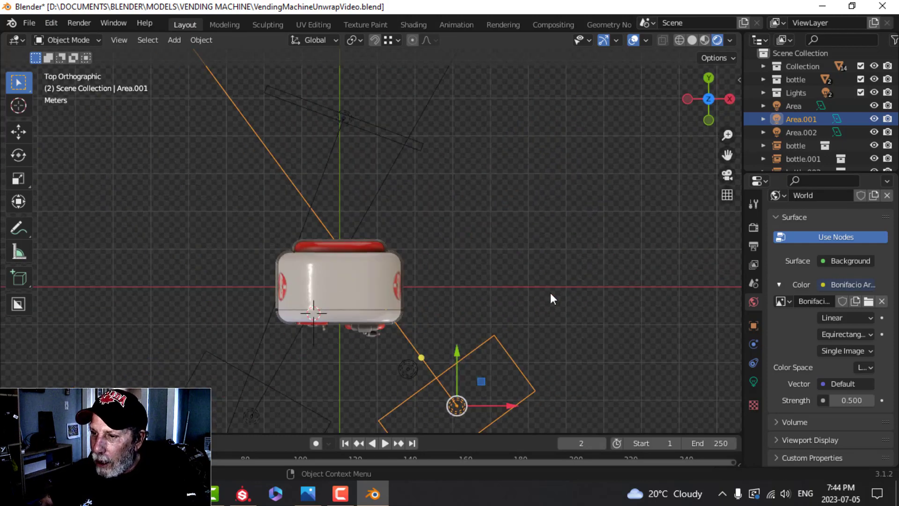
pyautogui.press('r')
pyautogui.click(561, 317)
pyautogui.press('g')
pyautogui.click(518, 322)
pyautogui.moveTo(519, 322); pyautogui.dragTo(495, 184, button='middle')
pyautogui.moveTo(361, 238); pyautogui.dragTo(349, 194, button='middle')
# Frame the machine from straight in front through the camera and render the image.
pyautogui.click(319, 77)
pyautogui.moveTo(319, 77); pyautogui.dragTo(378, 213, button='middle')
pyautogui.click(454, 215)
pyautogui.scroll(4, 449, 215)
pyautogui.press('KP_0')
# Examine the front render up close, checking the bottle windows, coin mechanism, side vents and logos.
pyautogui.scroll(3, 362, 200)
pyautogui.scroll(-2, 386, 215)
pyautogui.scroll(3, 375, 222)
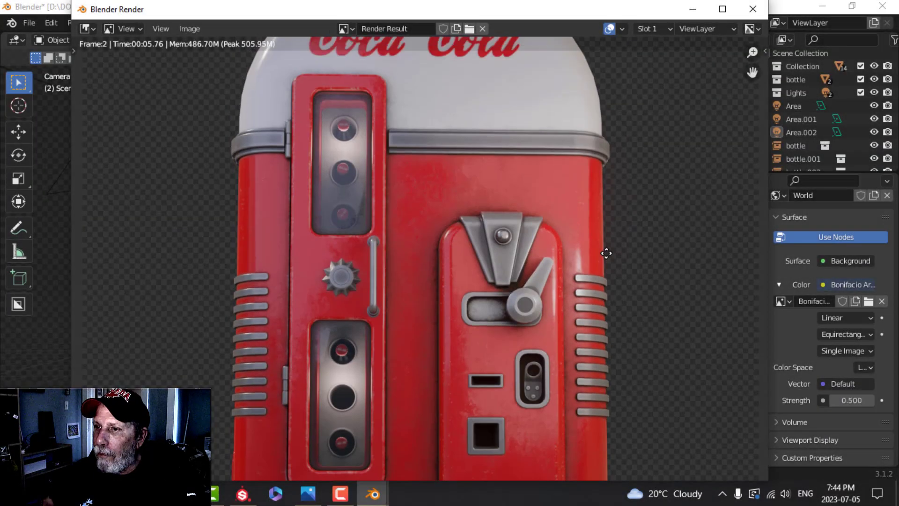
pyautogui.moveTo(607, 248); pyautogui.dragTo(593, 221, button='middle')
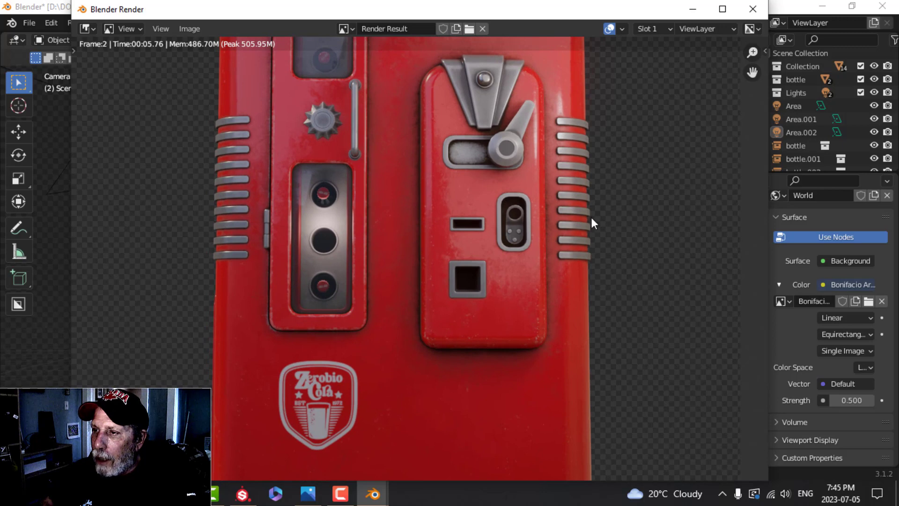
pyautogui.moveTo(595, 153); pyautogui.dragTo(582, 345, button='middle')
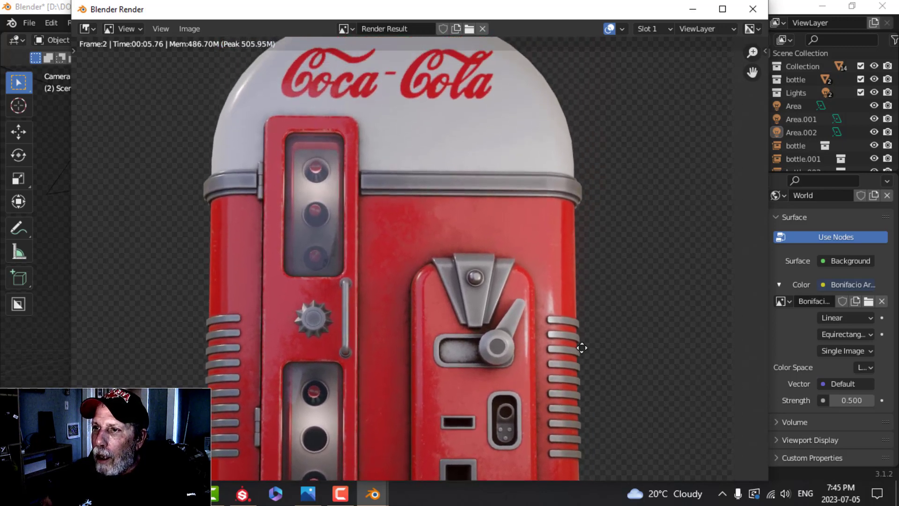
pyautogui.moveTo(571, 297)
pyautogui.mouseDown(button='middle')
pyautogui.moveTo(573, 317)
pyautogui.moveTo(580, 279)
pyautogui.moveTo(583, 306)
pyautogui.mouseUp(button='middle')
pyautogui.moveTo(564, 232); pyautogui.dragTo(587, 245, button='middle')
pyautogui.moveTo(589, 295); pyautogui.dragTo(588, 216, button='middle')
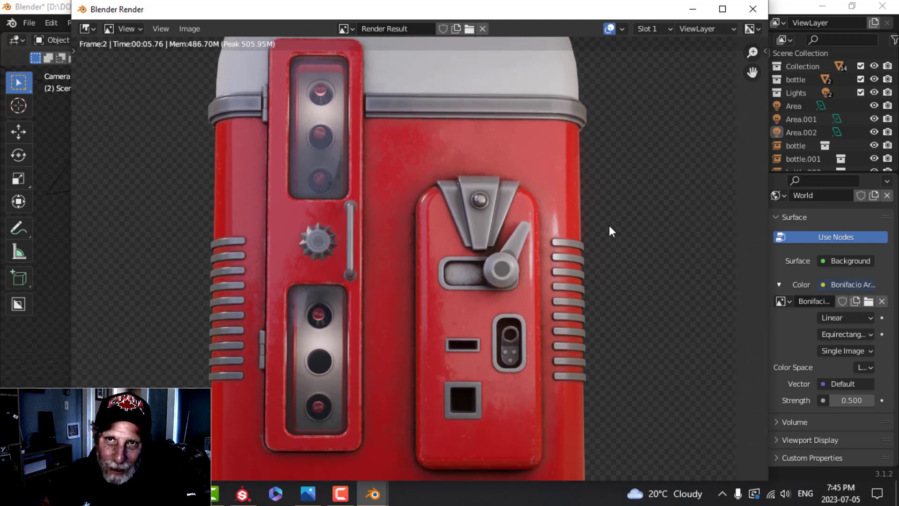
pyautogui.moveTo(594, 272); pyautogui.dragTo(588, 227, button='middle')
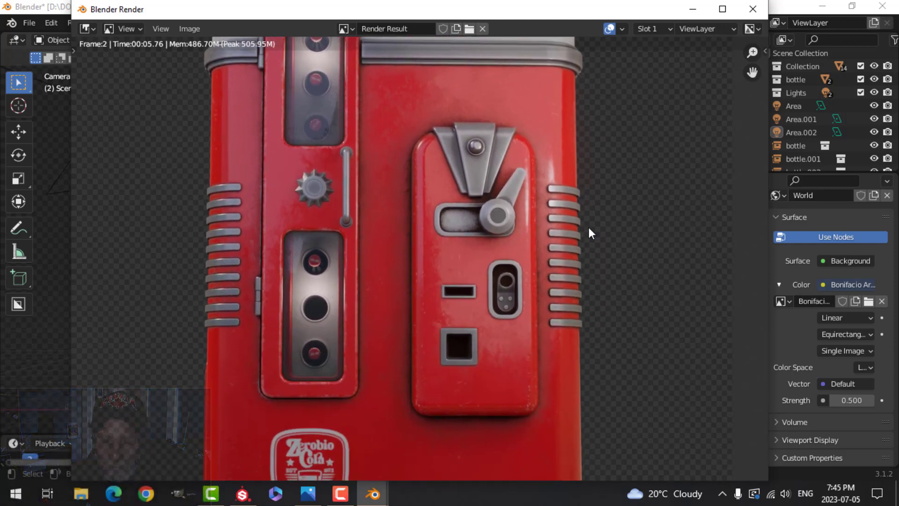